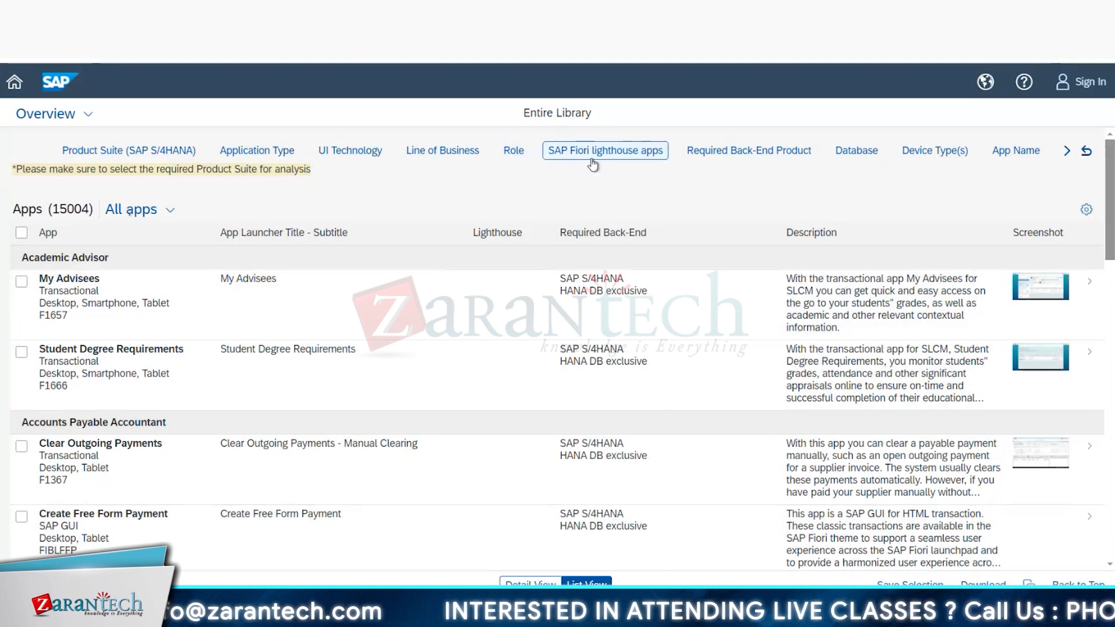
Step: Examine the options offered by the Role and Application Type filters of the app library
left_click(513, 152)
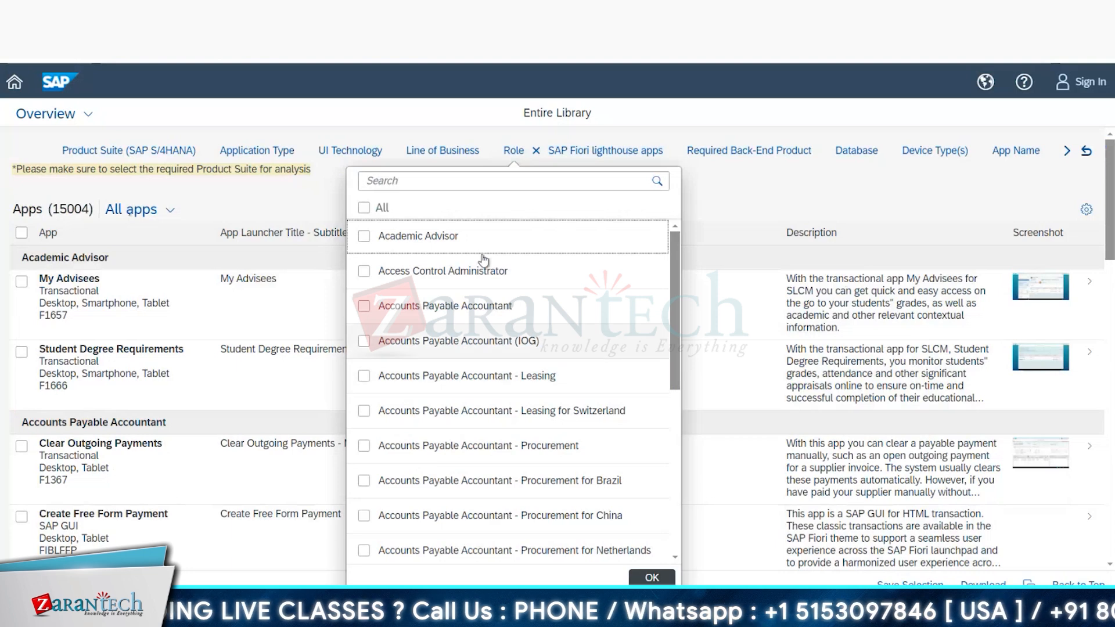
left_click(282, 152)
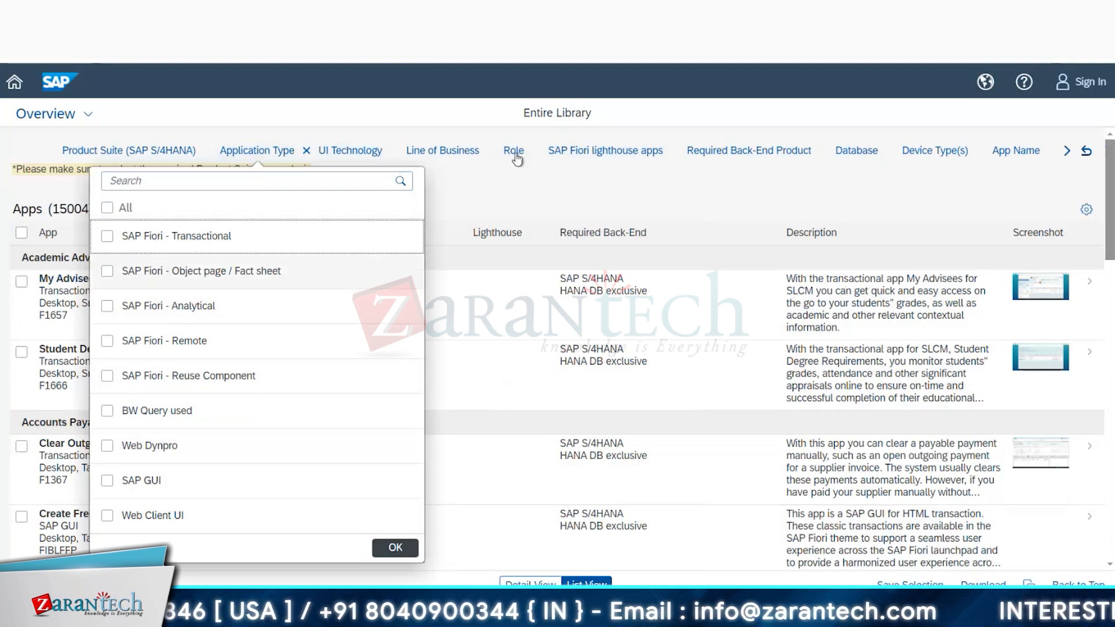
left_click(504, 174)
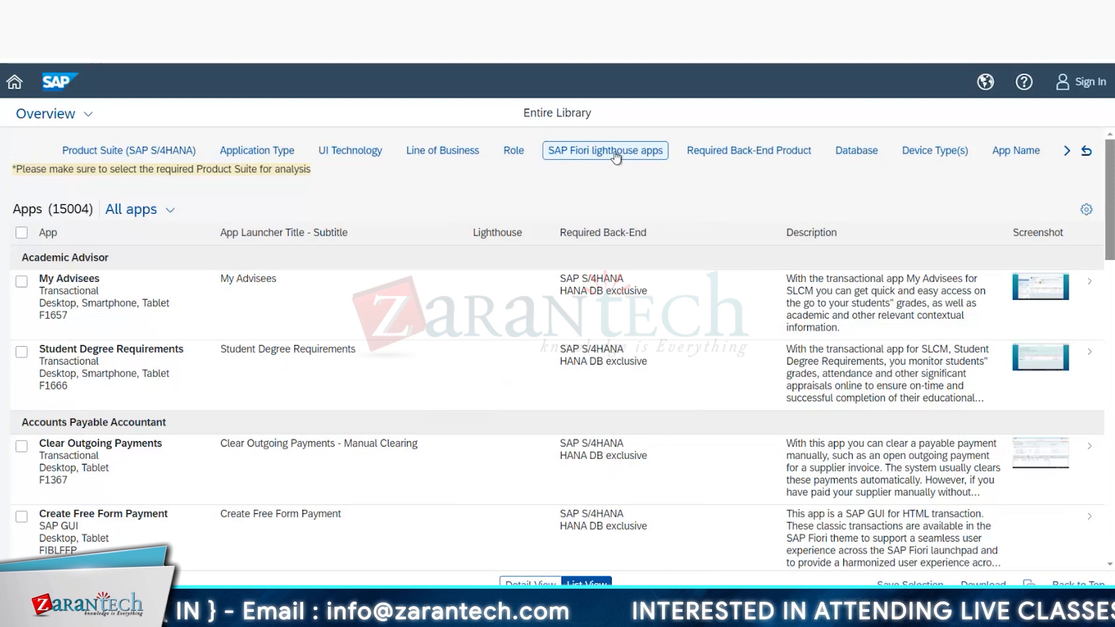
Step: Look through the products listed in the Required Back-End Product filter, including the SAP S/4HANA entries
left_click(800, 151)
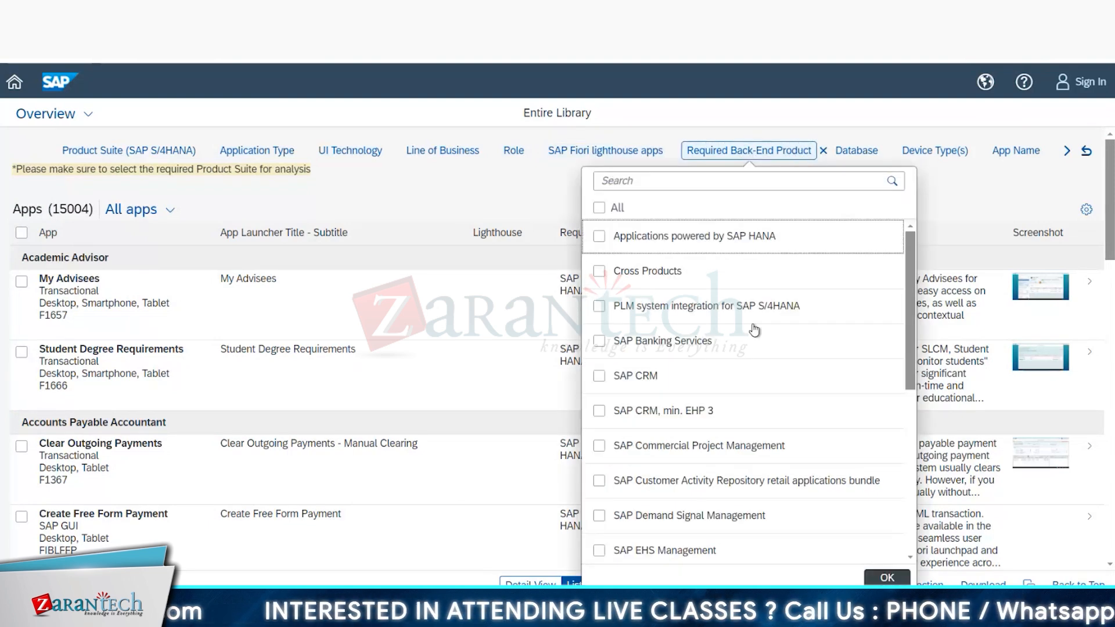
scroll(723, 375, "down", 1)
scroll(727, 378, "up", 1)
scroll(726, 378, "down", 8)
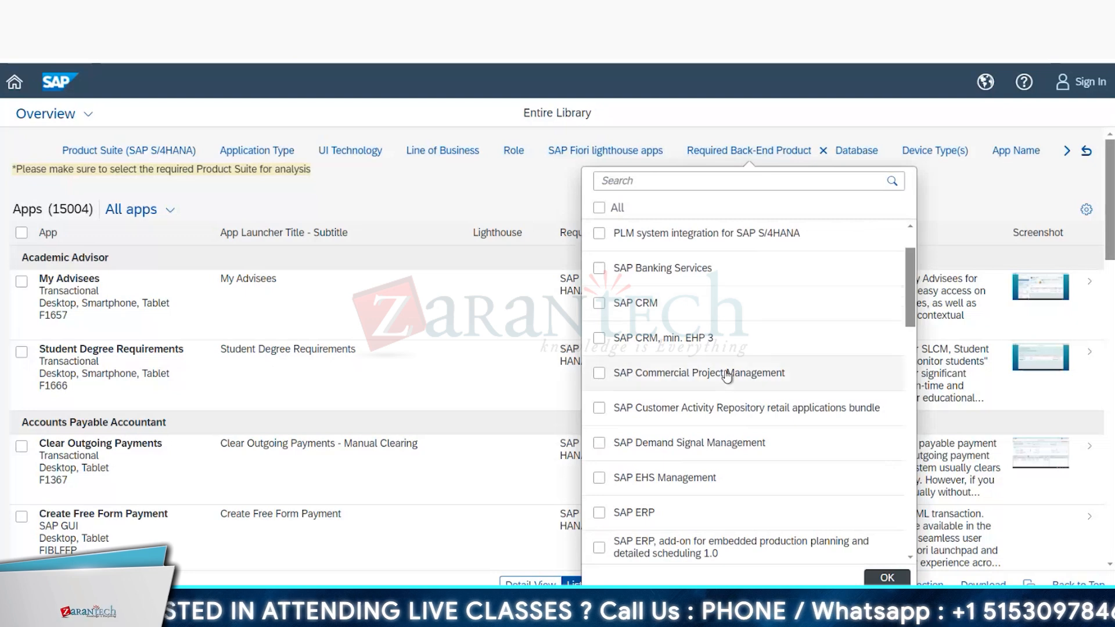
scroll(726, 374, "down", 3)
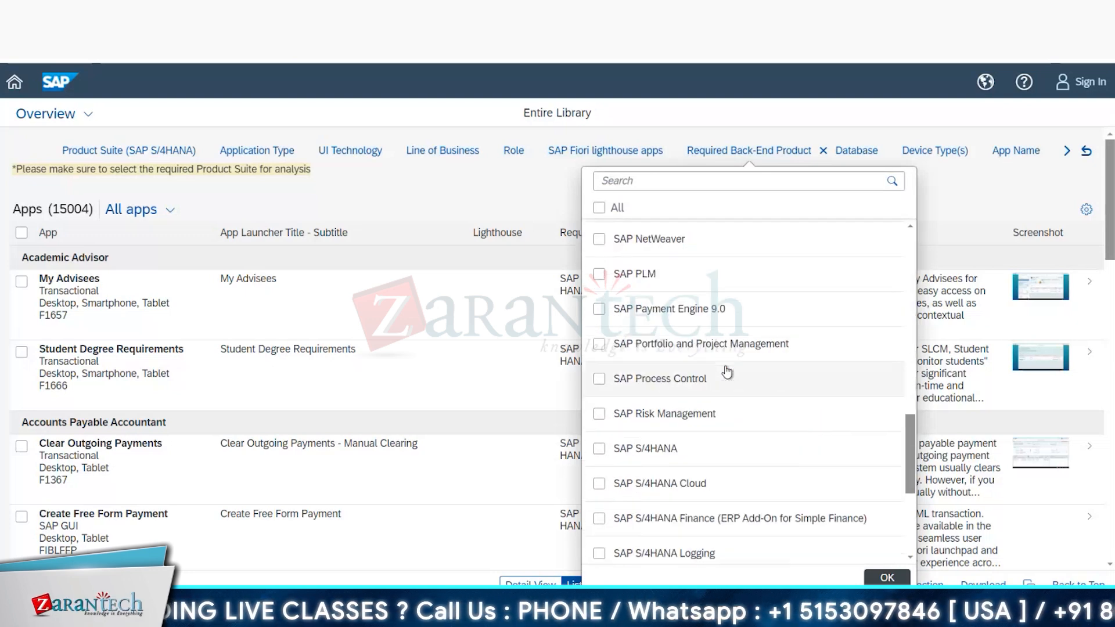
scroll(727, 373, "down", 1)
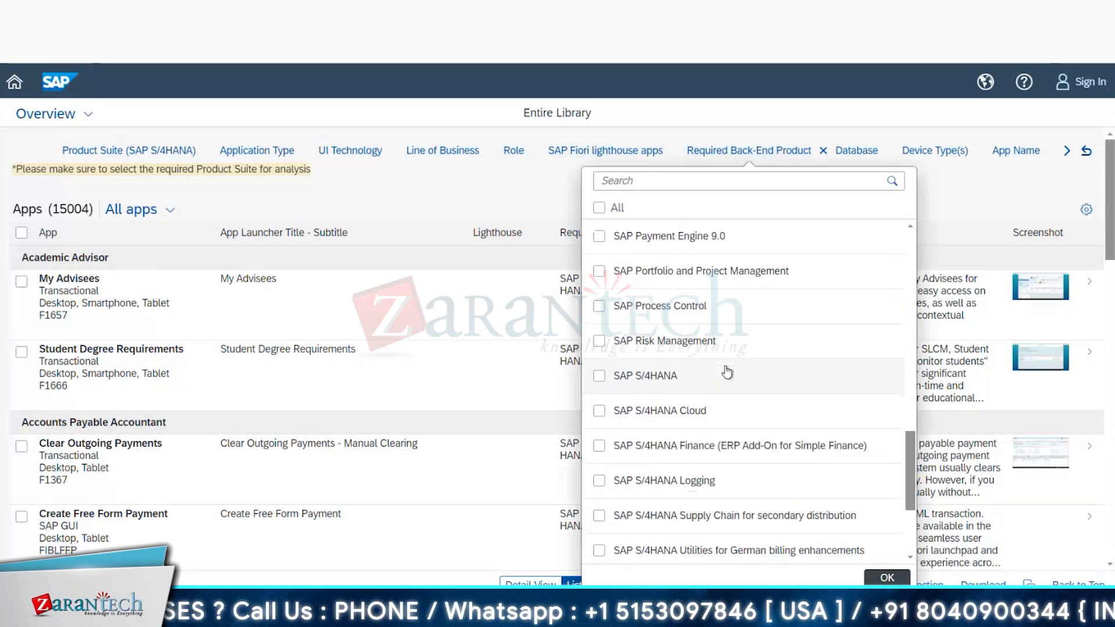
scroll(727, 372, "down", 6)
scroll(727, 372, "down", 10)
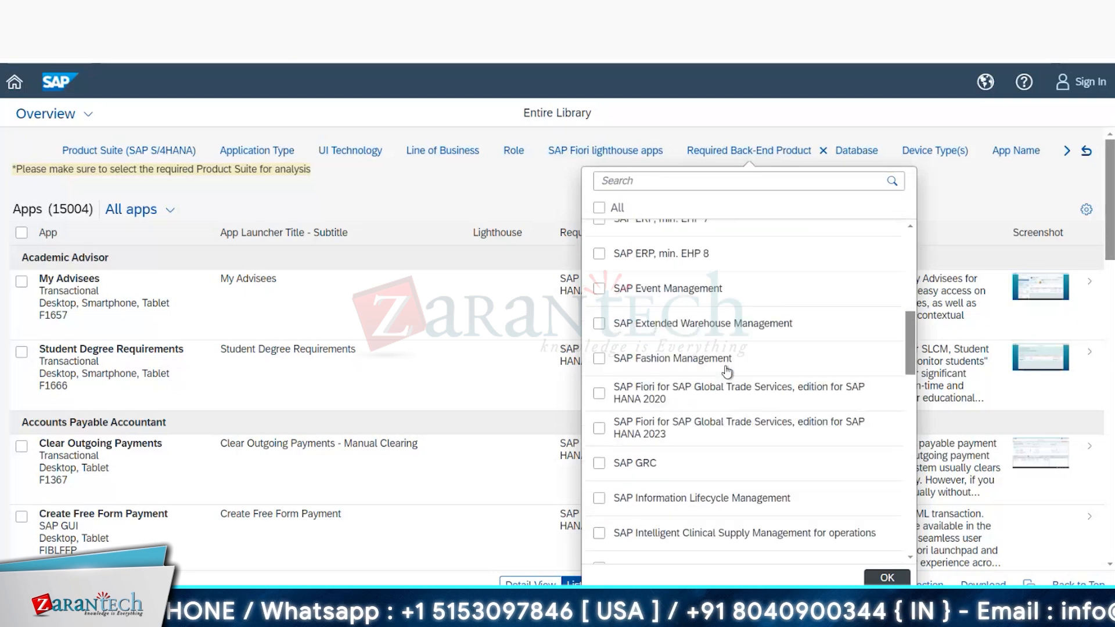
Step: Review all available filter categories, from Product Suite through App Launcher Title - Subtitle, and return to the first one
left_click(1067, 151)
left_click(1068, 152)
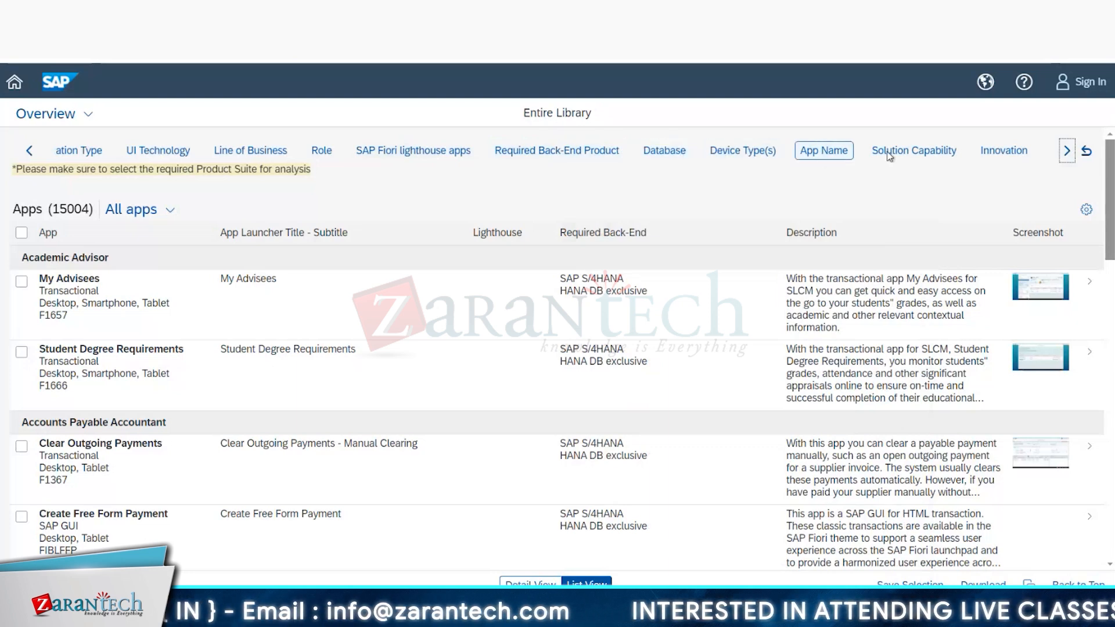
left_click(1072, 154)
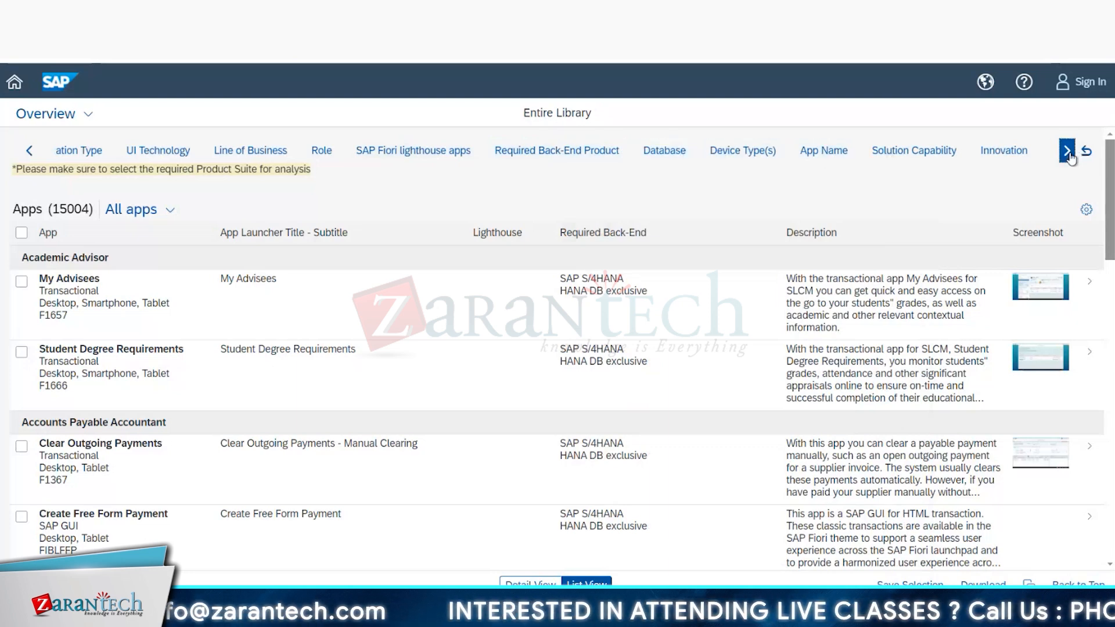
left_click(1068, 152)
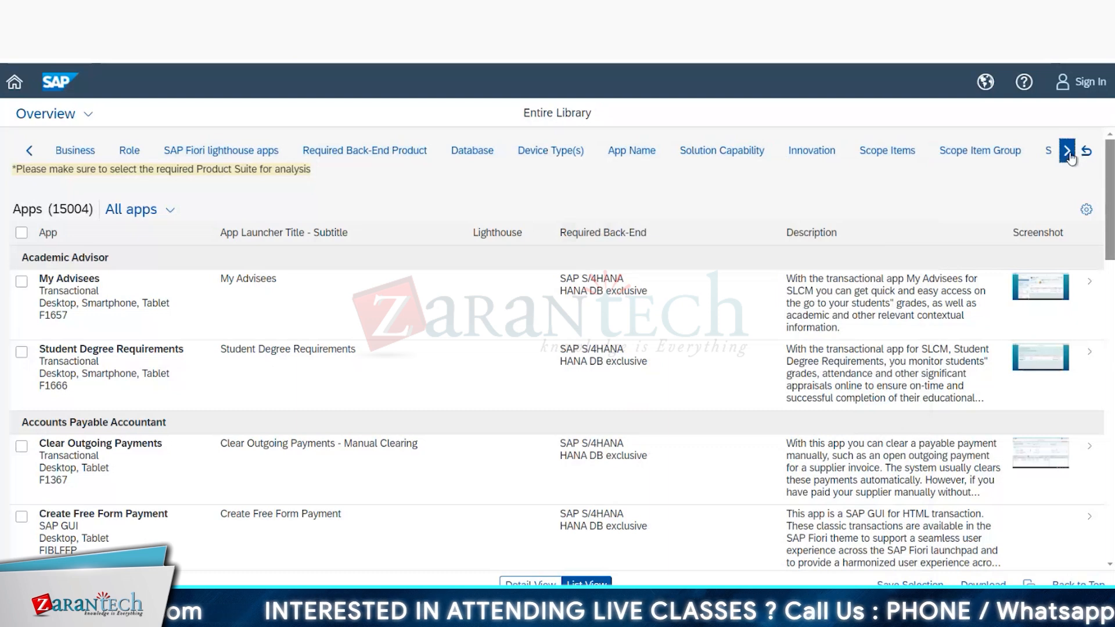
left_click(1068, 152)
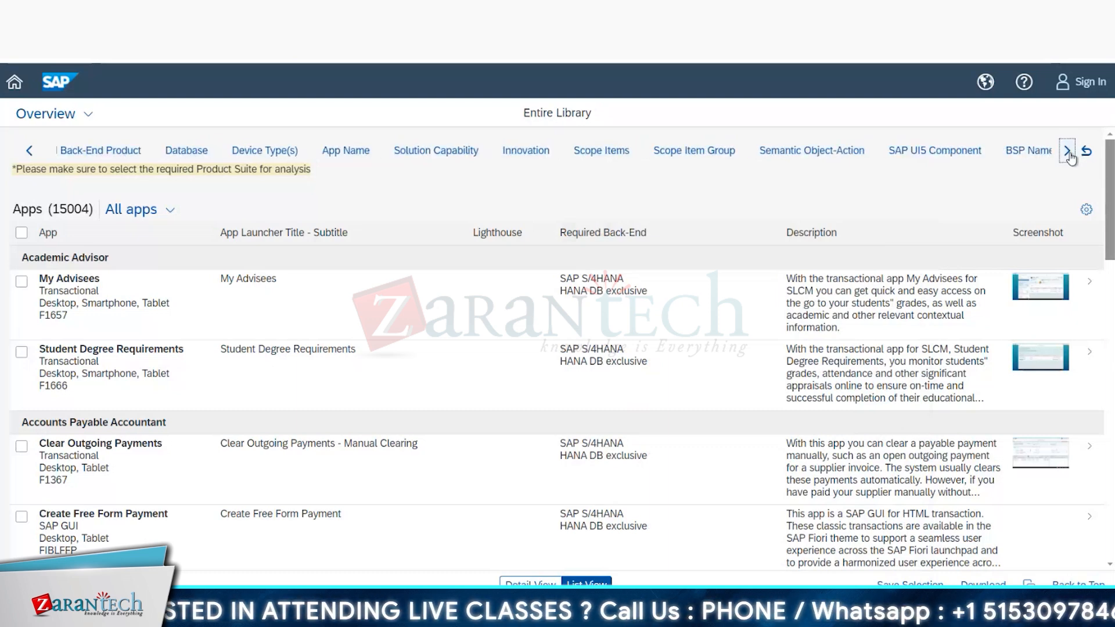
left_click(1068, 152)
left_click(1069, 152)
left_click(1068, 152)
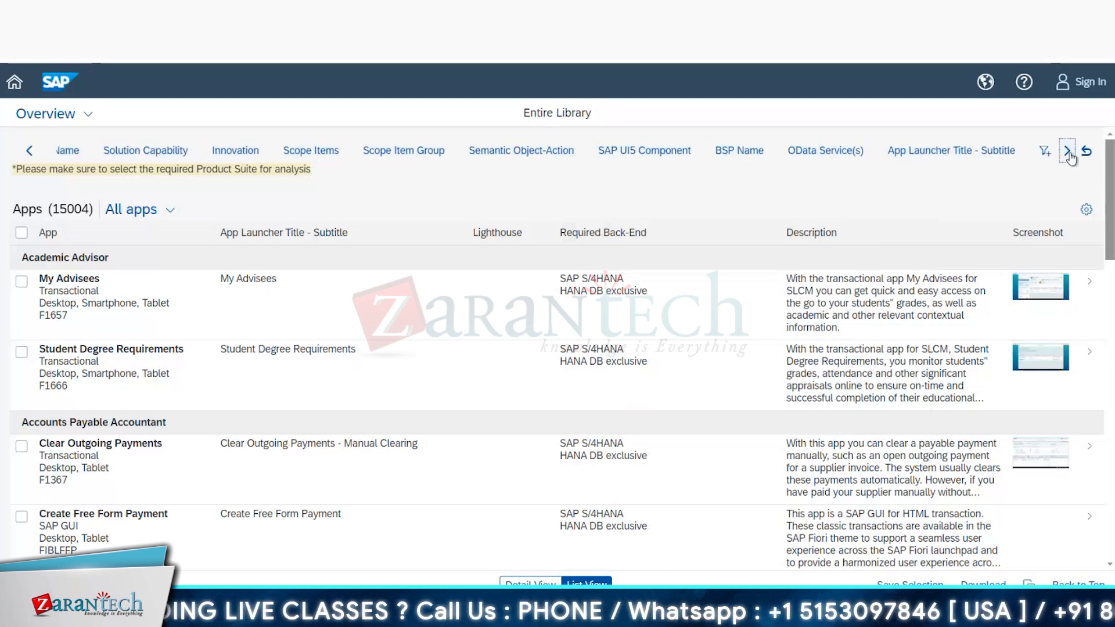
left_click(1069, 153)
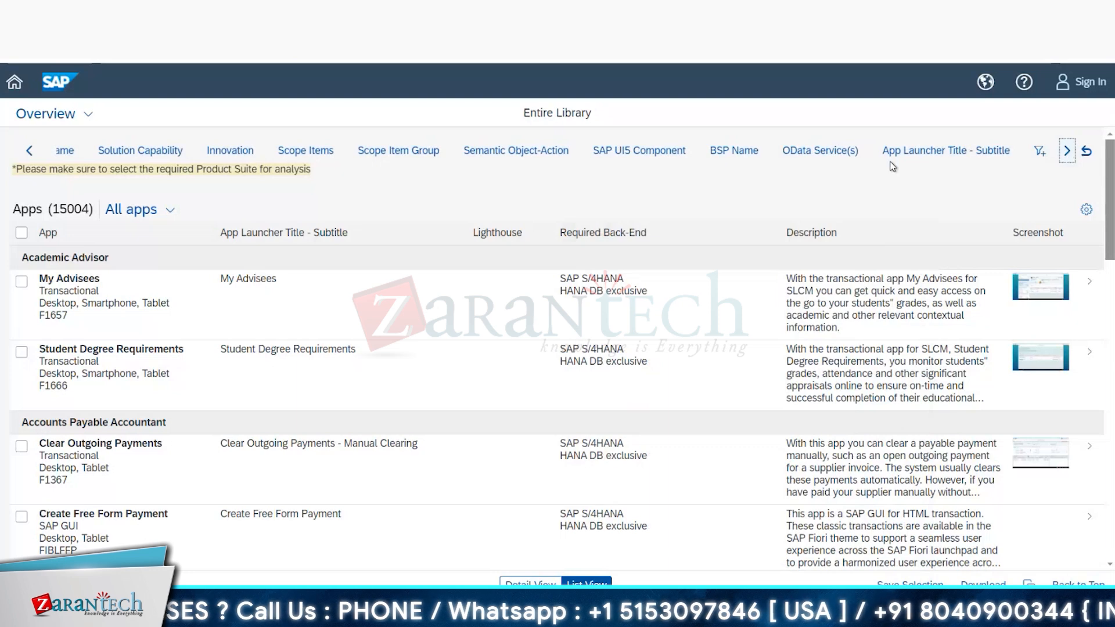
left_click(29, 151)
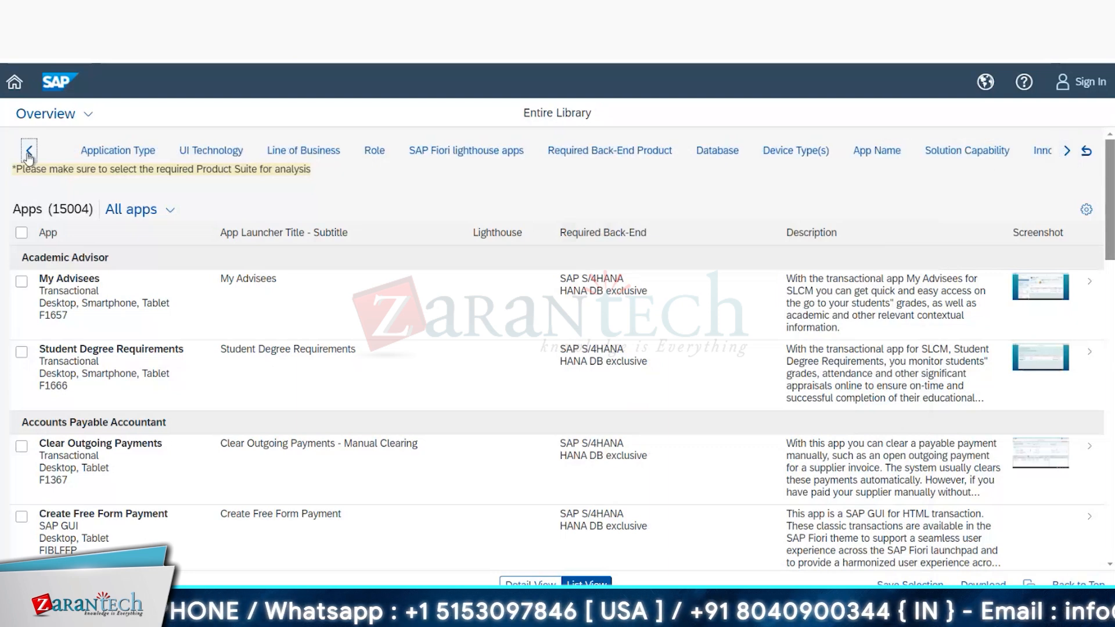
left_click(29, 151)
Step: Set the Product Suite filter to SAP S/4HANA and view the UI Technology filter's options
left_click(111, 156)
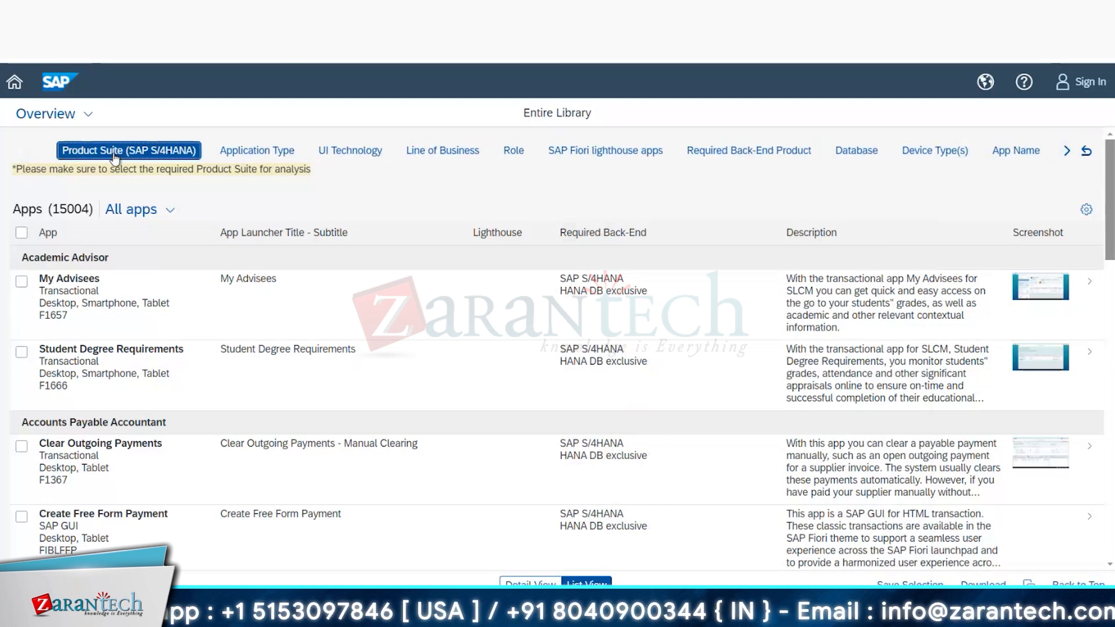
left_click(104, 177)
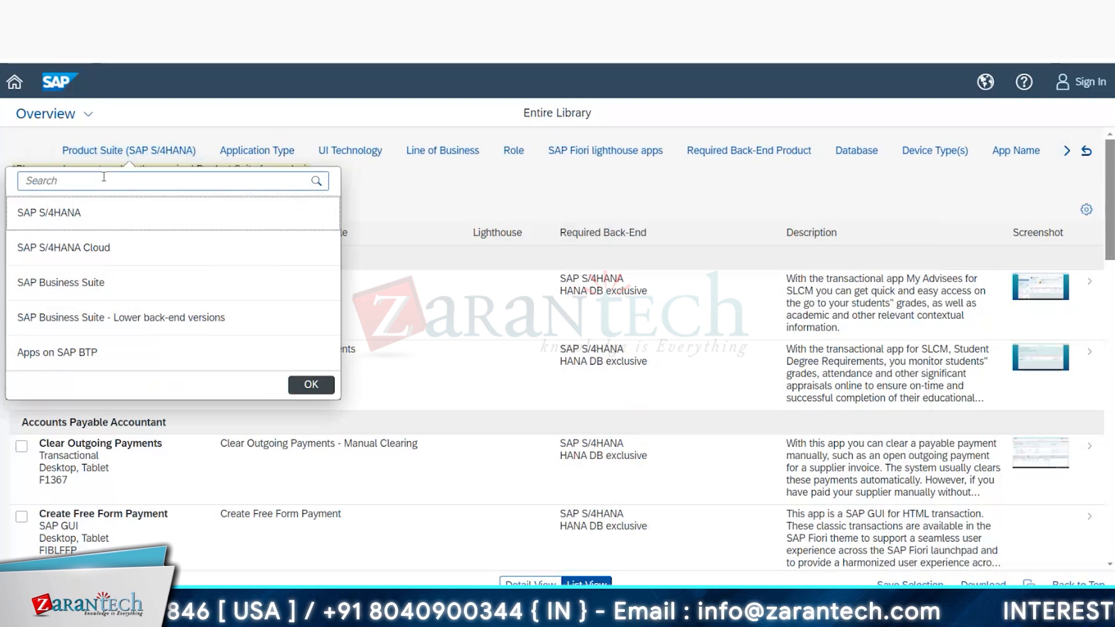
left_click(73, 213)
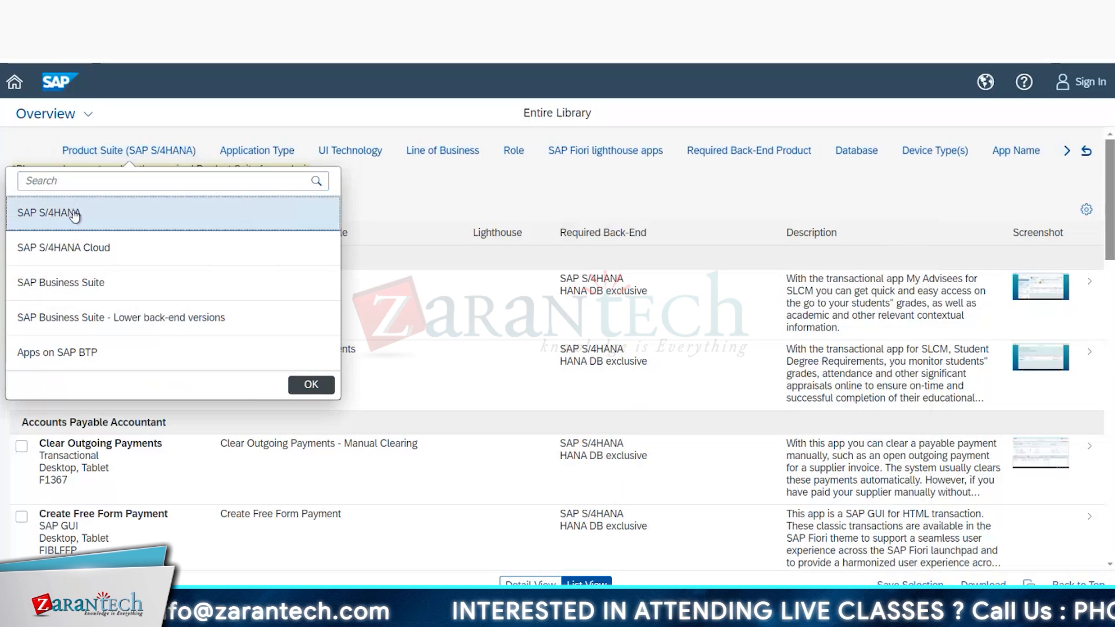
left_click(302, 384)
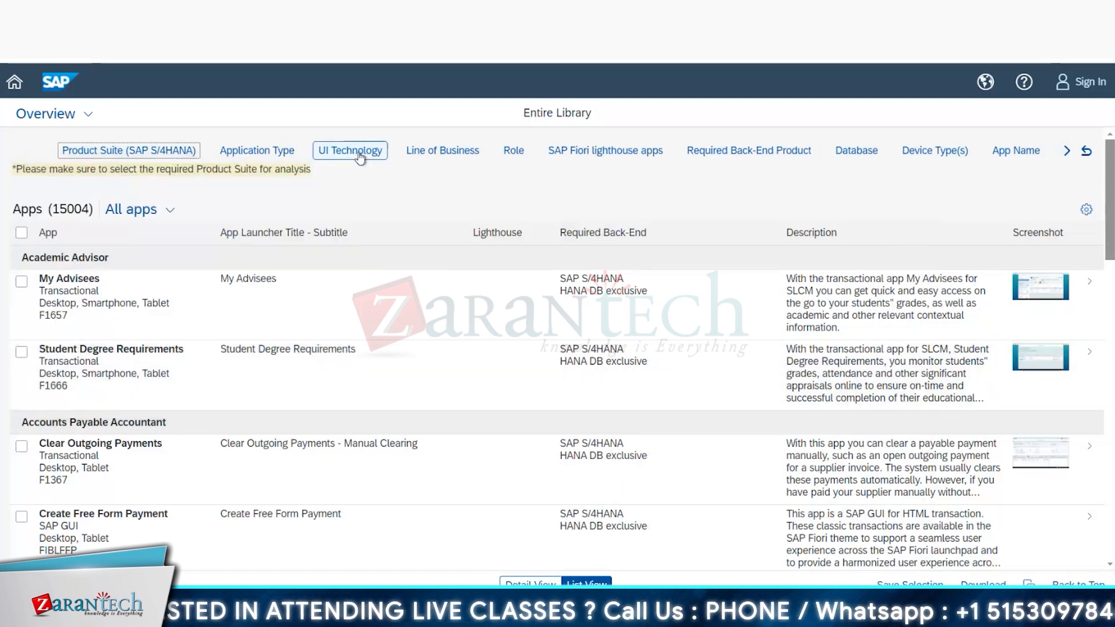
left_click(357, 154)
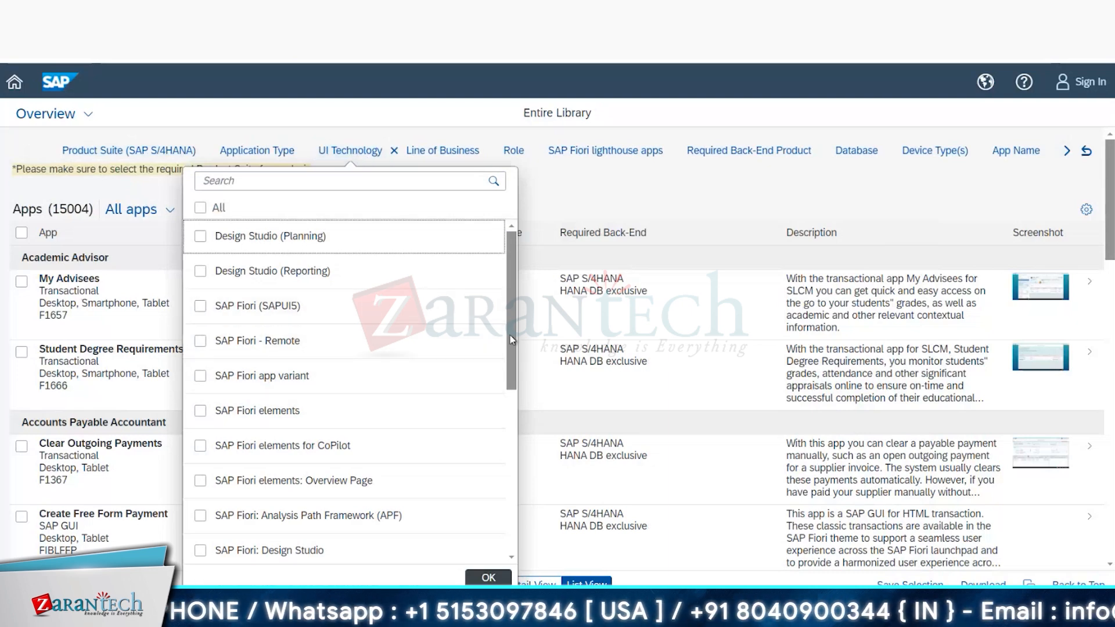
mouse_move(506, 368)
left_mouse_down()
mouse_move(507, 496)
mouse_move(504, 349)
left_mouse_up()
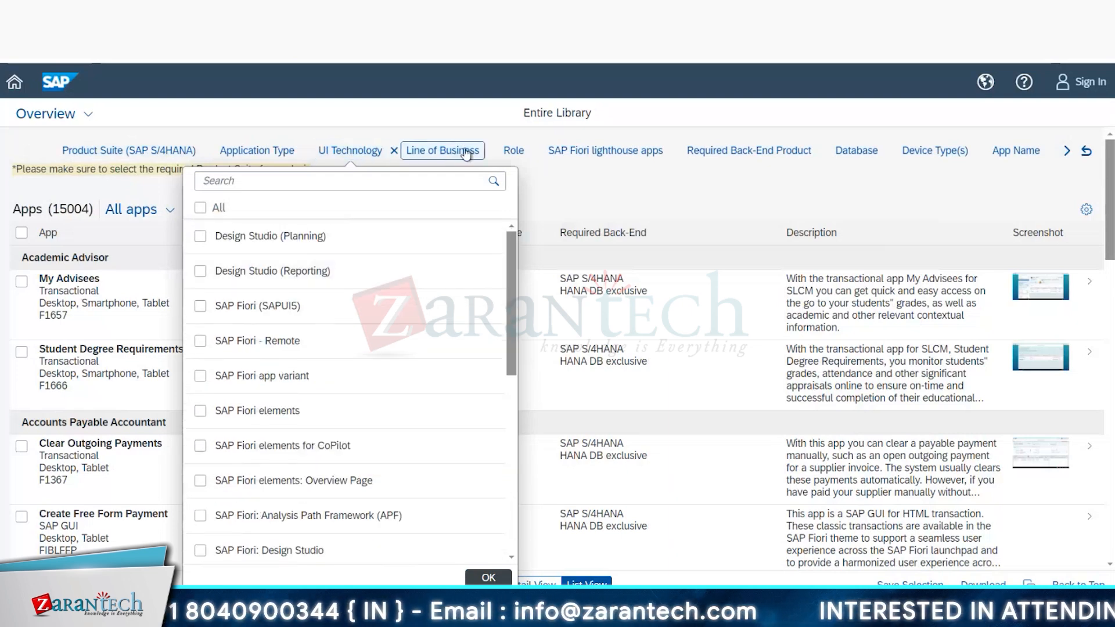
Step: Try selecting the Accounts Payable Accountant role in the Role filter and look through the other roles
left_click(513, 152)
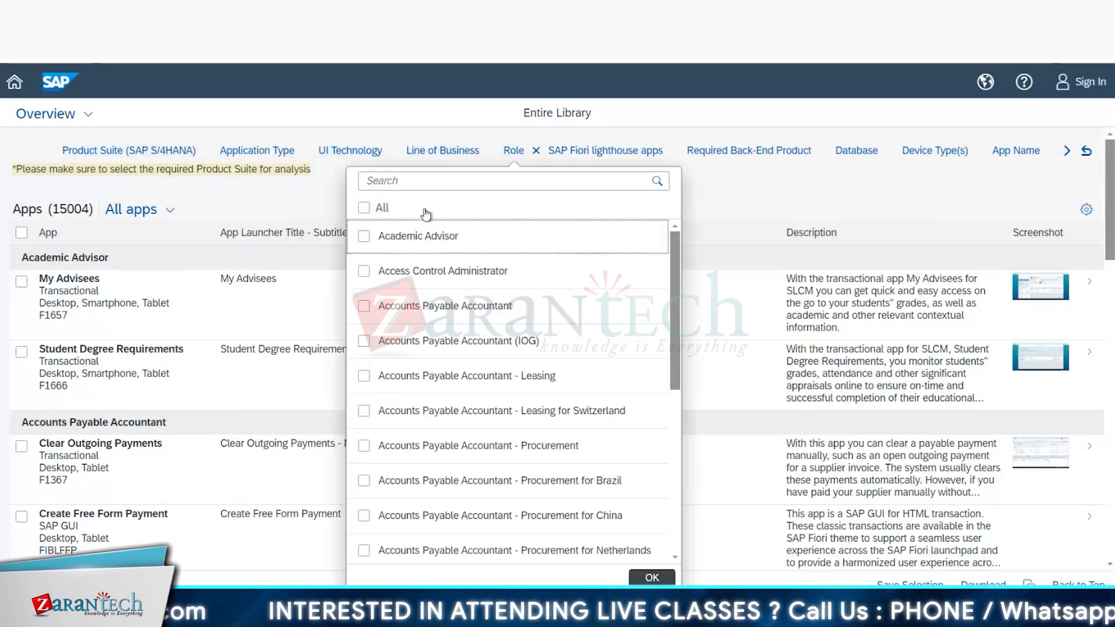
left_click(364, 306)
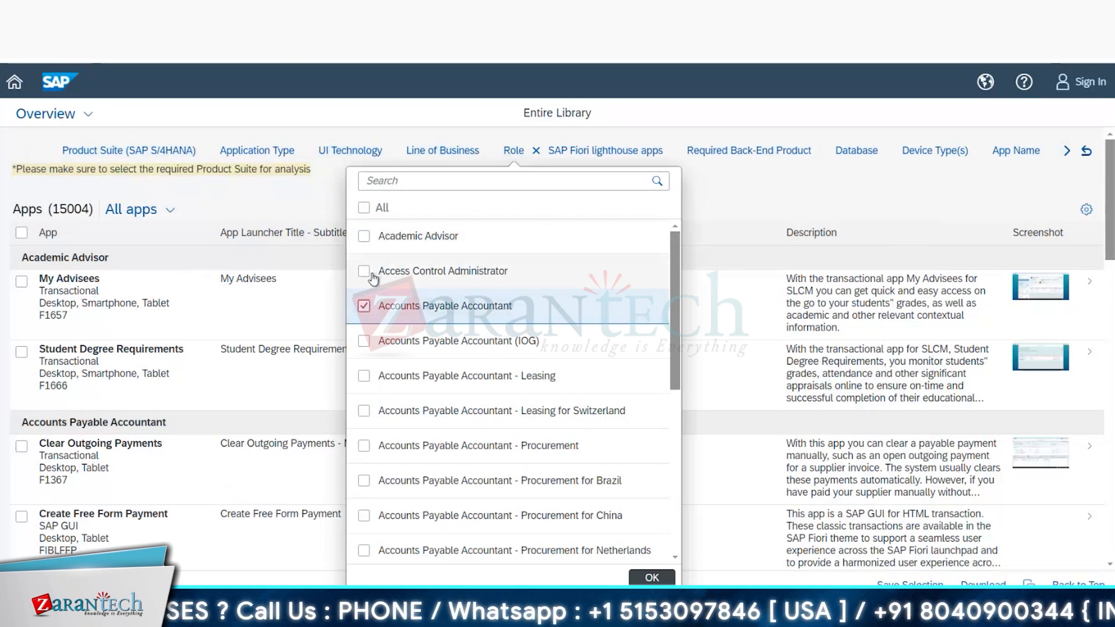
scroll(668, 377, "down", 8)
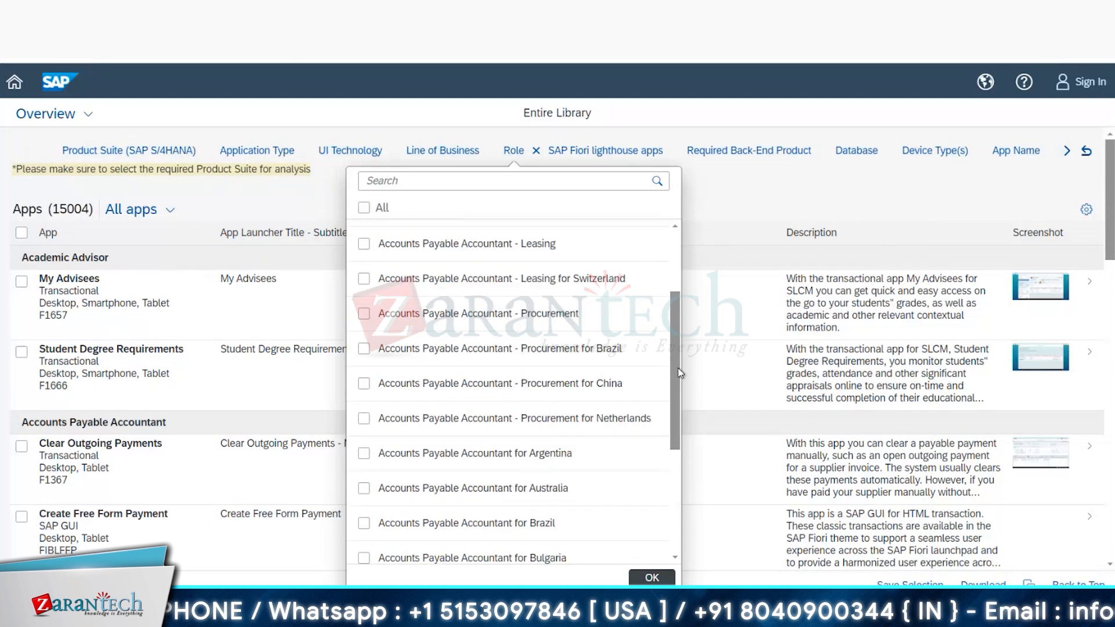
scroll(674, 472, "up", 8)
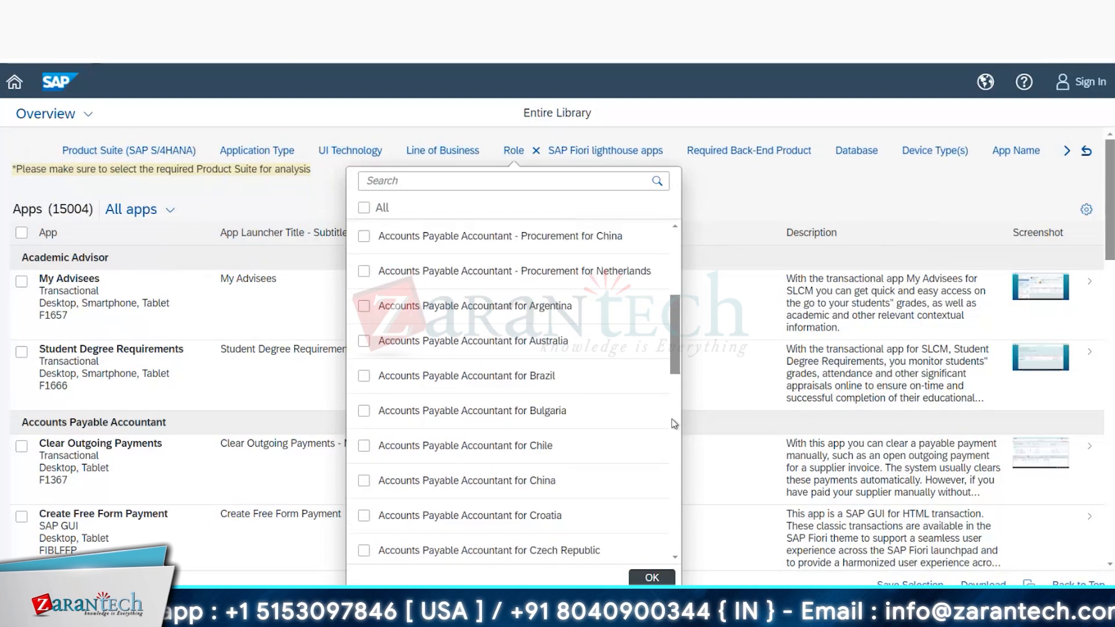
Step: Try selecting all roles in the Role filter, review the checked entries, and clear the role selection
left_click(363, 209)
left_click(374, 209)
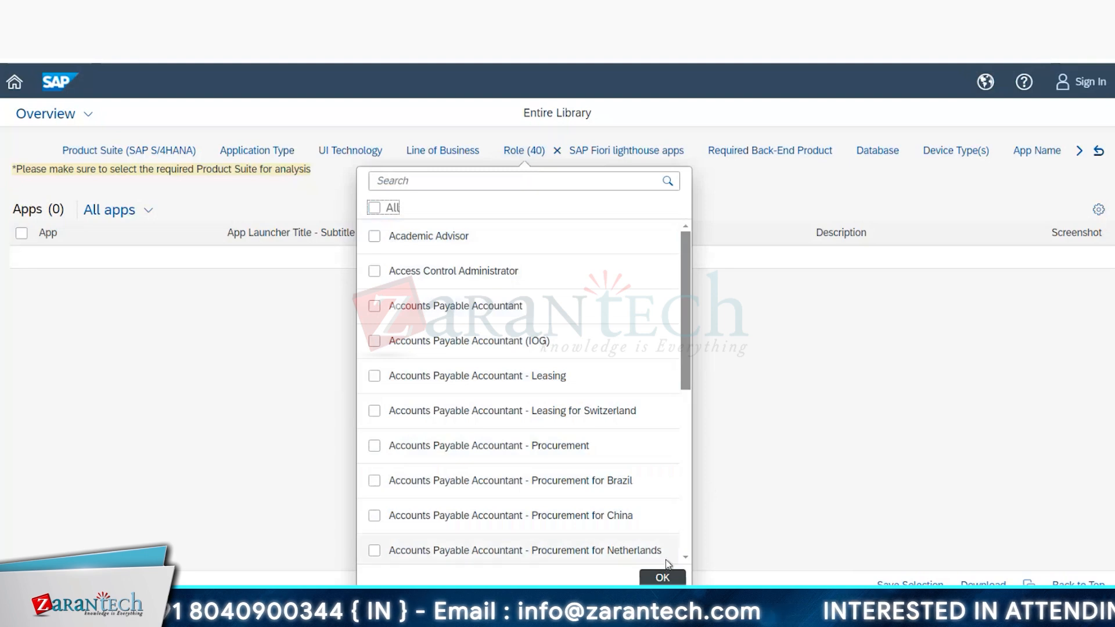
left_click(662, 577)
left_click(665, 378)
left_click(524, 150)
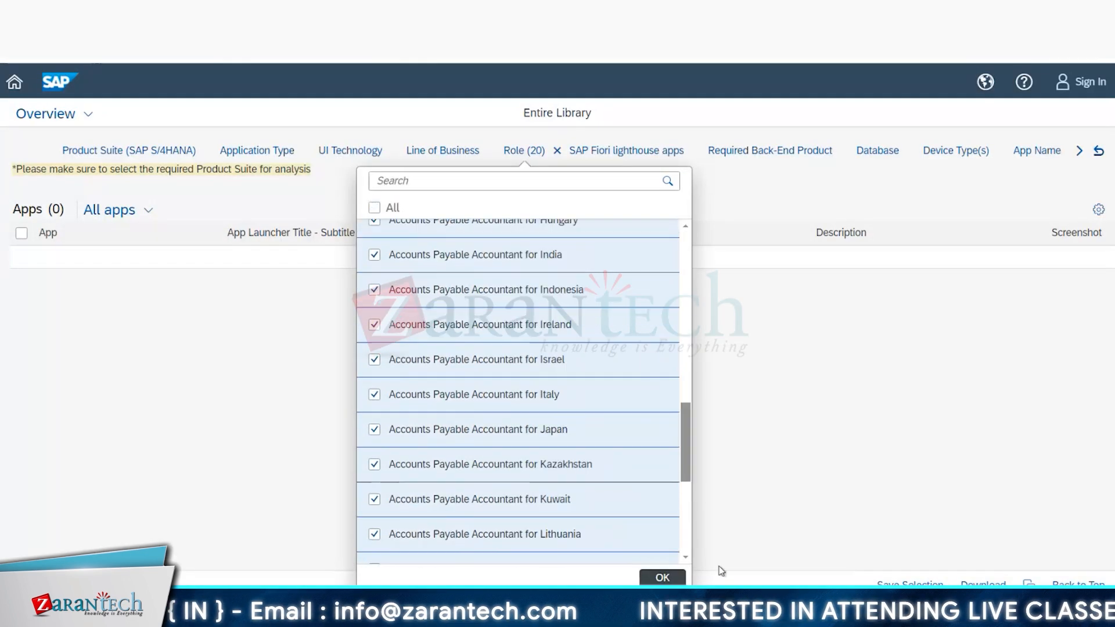
left_click_drag(719, 566, 718, 574)
left_click_drag(689, 412, 699, 473)
left_click(375, 209)
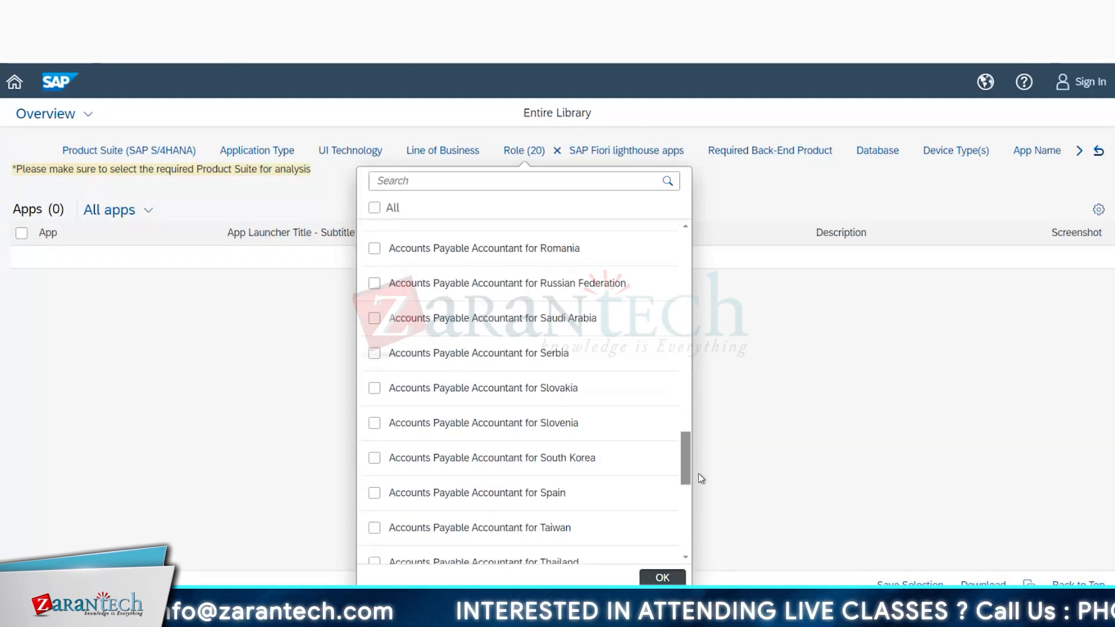
left_click(701, 478)
left_click(665, 378)
Step: Search the Required Back-End Product filter for "hana 20", then clear the search and close the filter without choosing a product
left_click(779, 154)
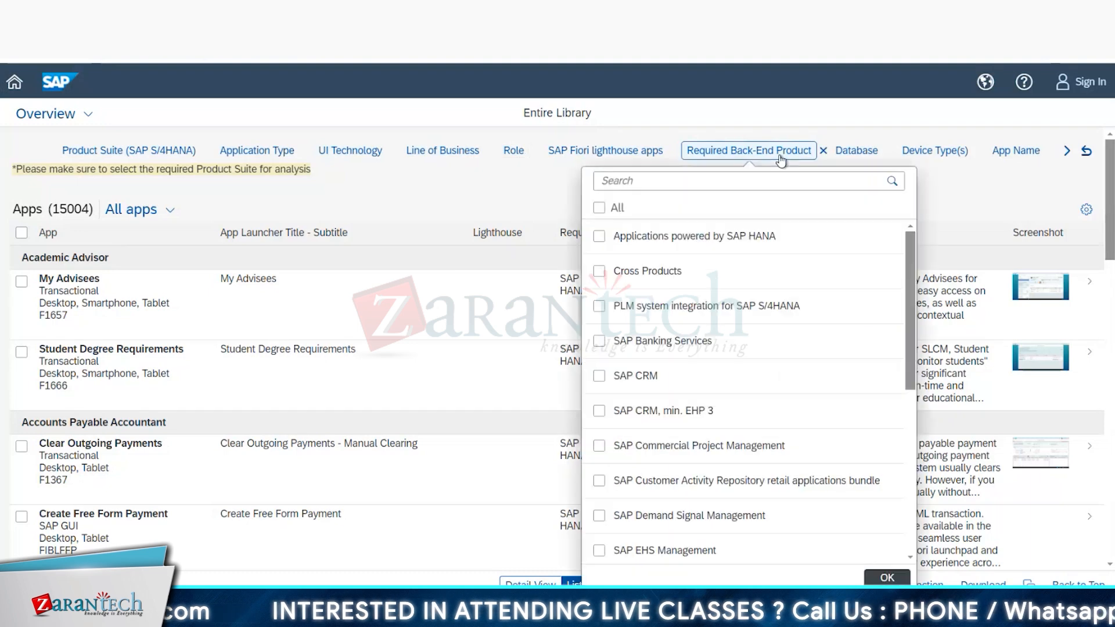
left_click(718, 182)
type("han")
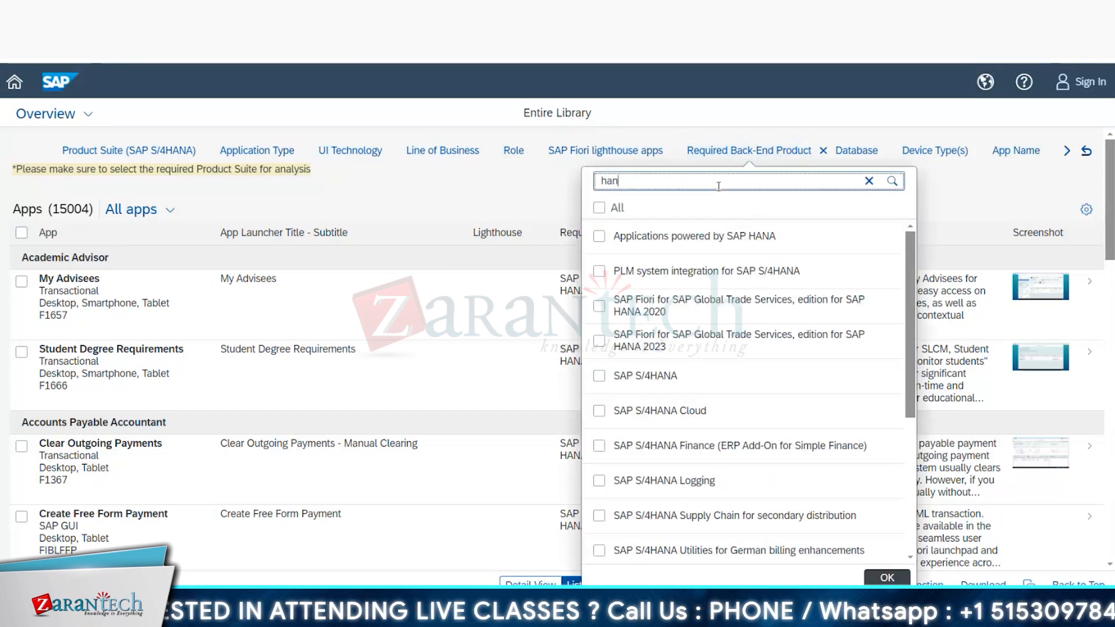
type("a")
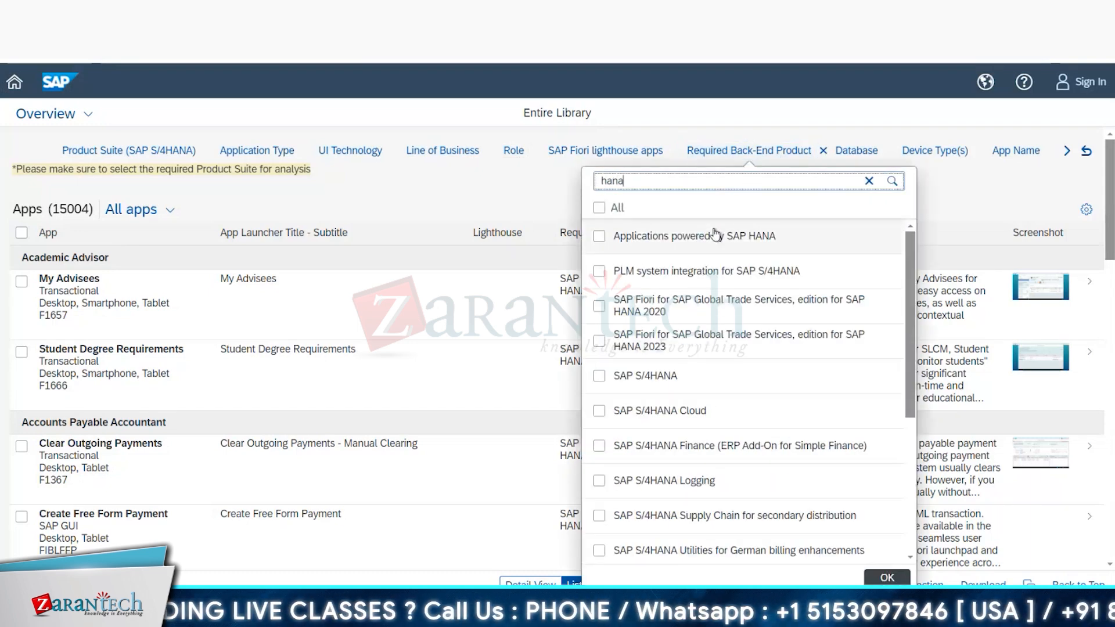
type(" 20")
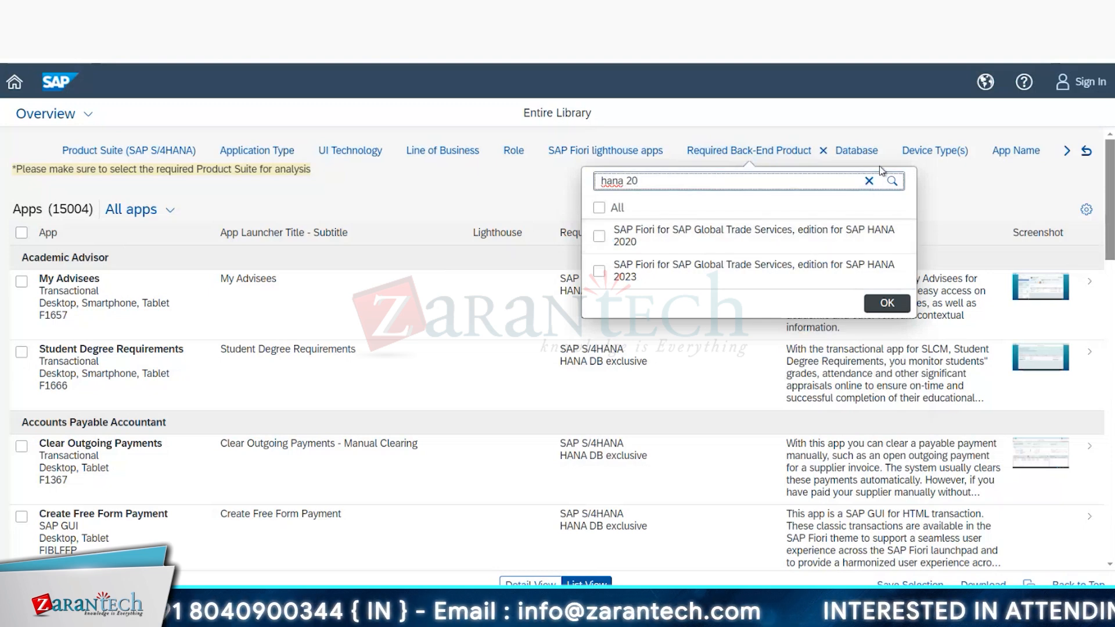
left_click(869, 180)
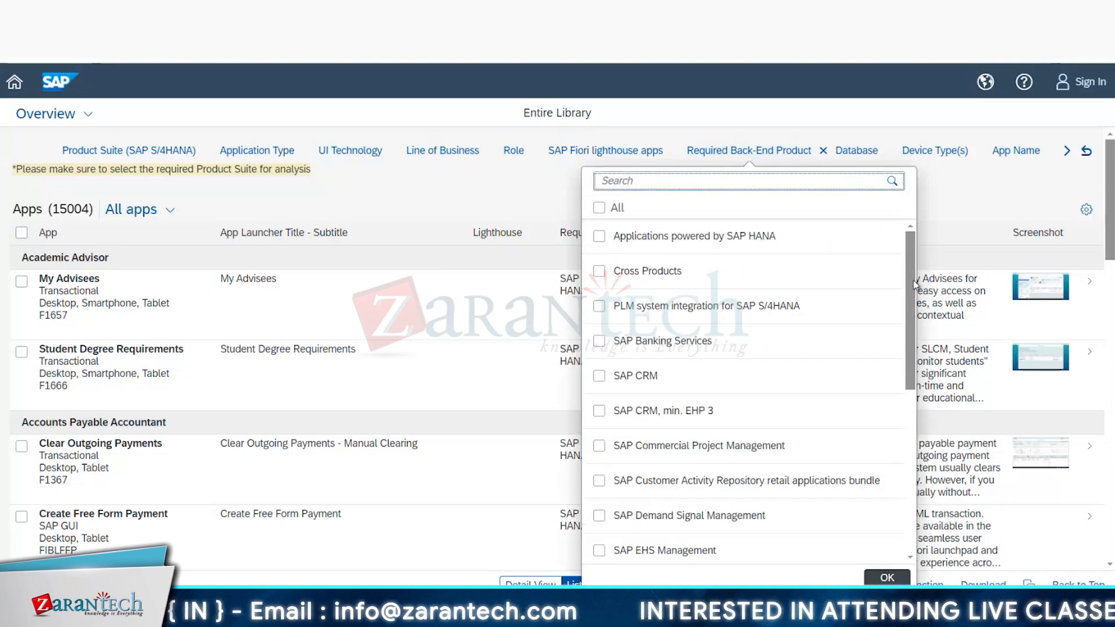
left_click(967, 179)
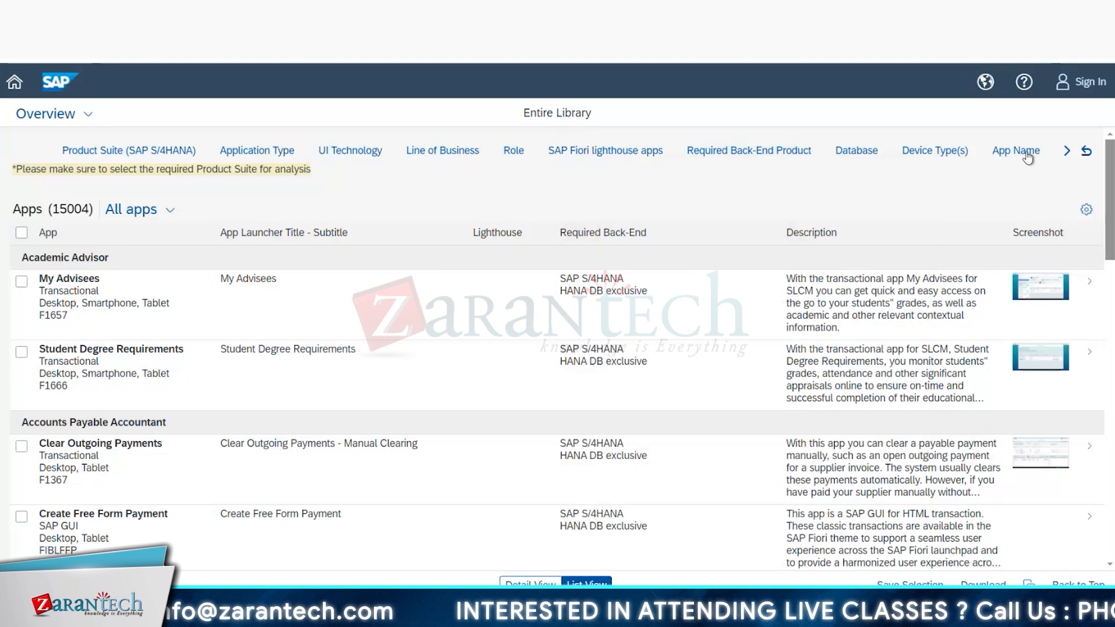
Step: Select all available columns in the apps table's column settings
left_click(1092, 216)
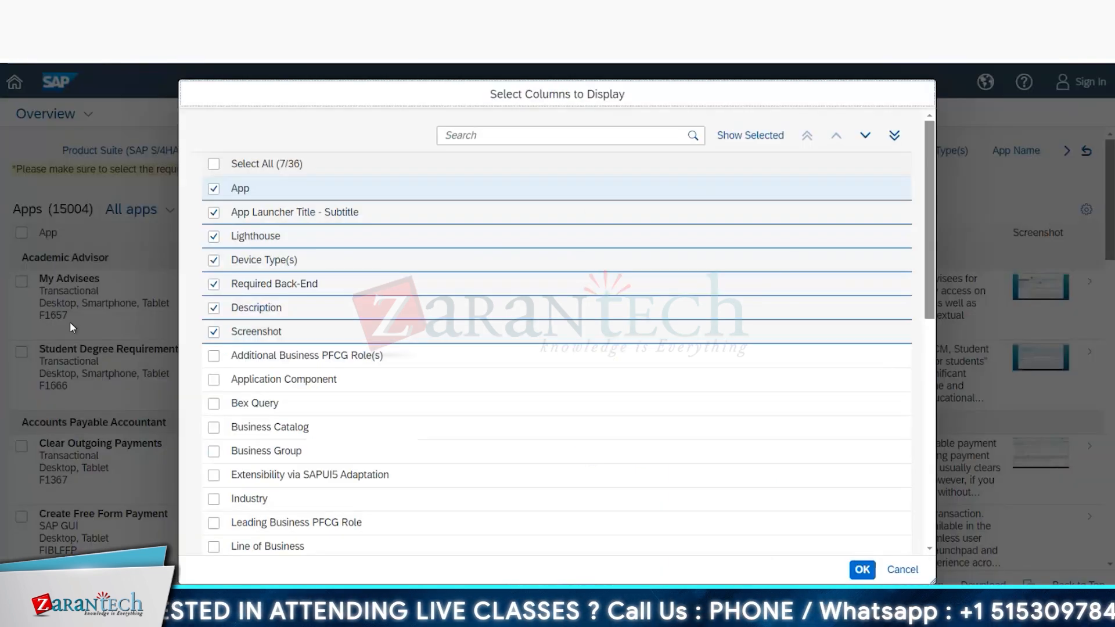
left_click(214, 165)
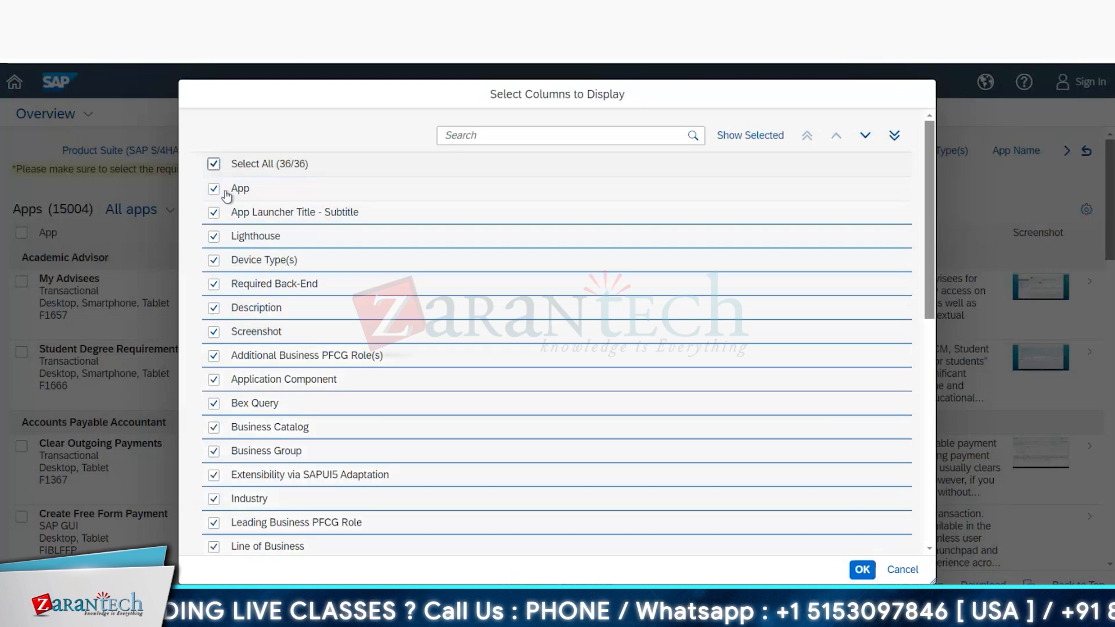
left_click(226, 195)
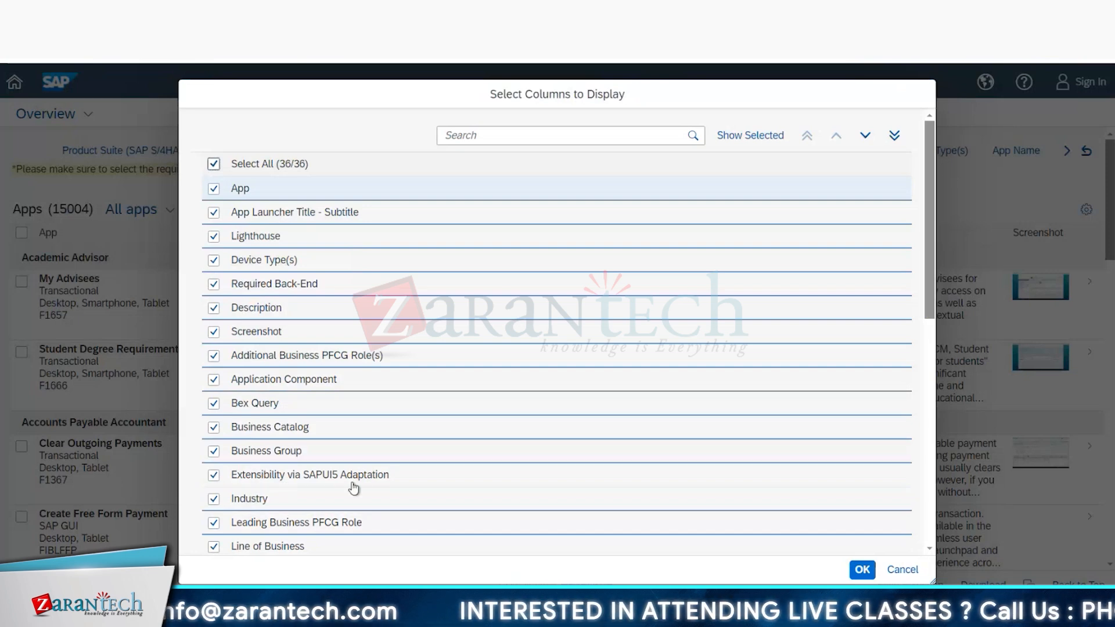
left_click(215, 498)
left_click(214, 498)
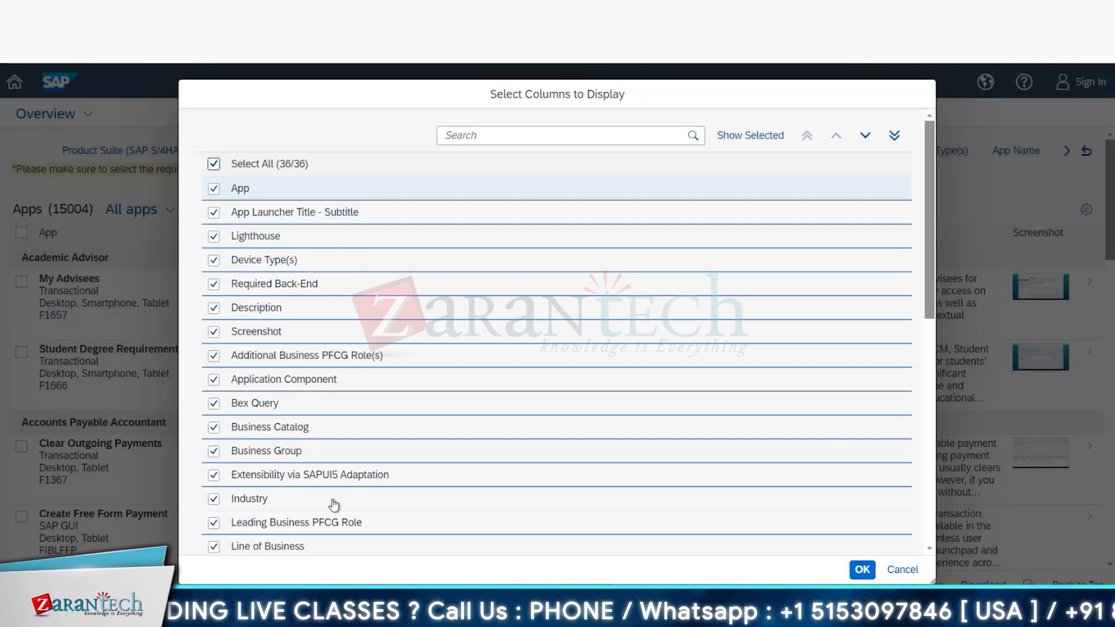
Step: Look through the selected columns down to WebDynpro Application and apply the column selection to the apps table
scroll(331, 507, "down", 8)
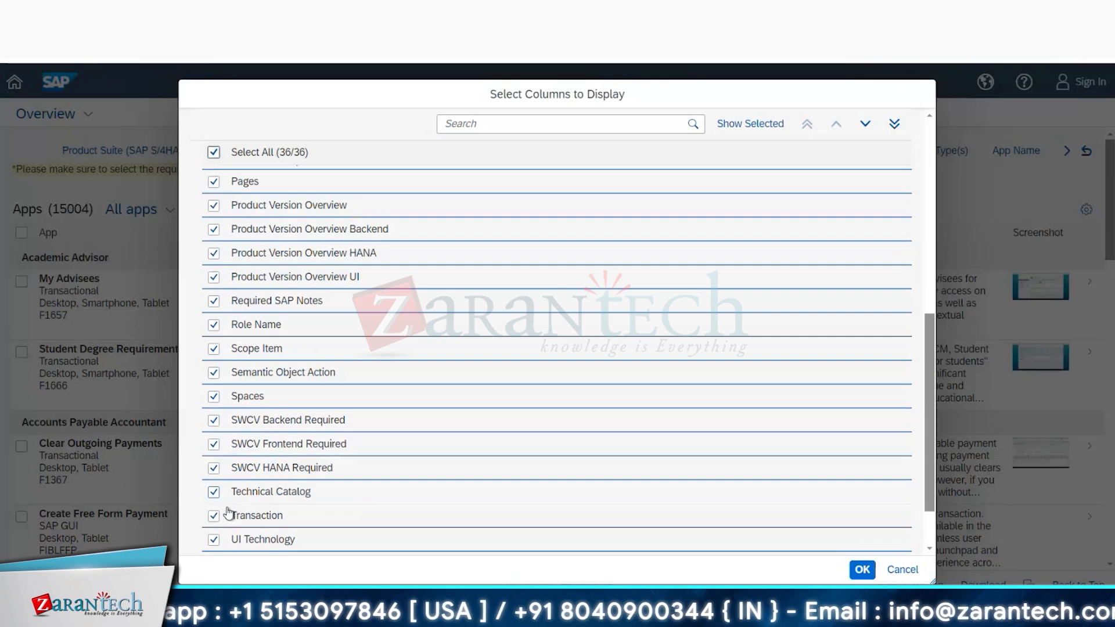
scroll(323, 465, "down", 2)
scroll(326, 463, "up", 6)
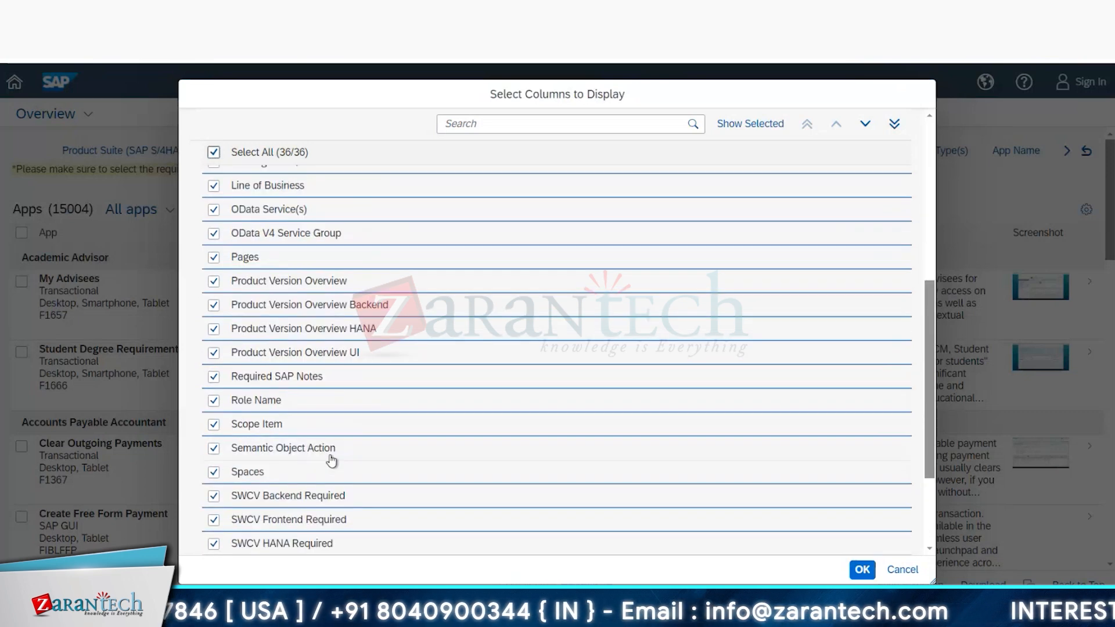
scroll(332, 459, "up", 2)
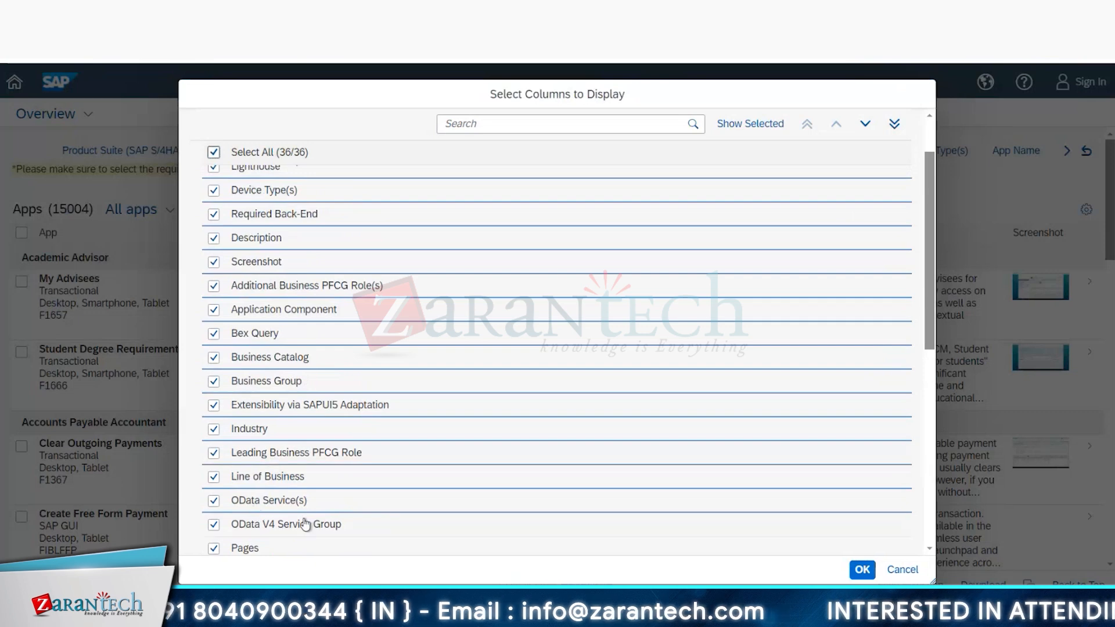
scroll(337, 393, "up", 2)
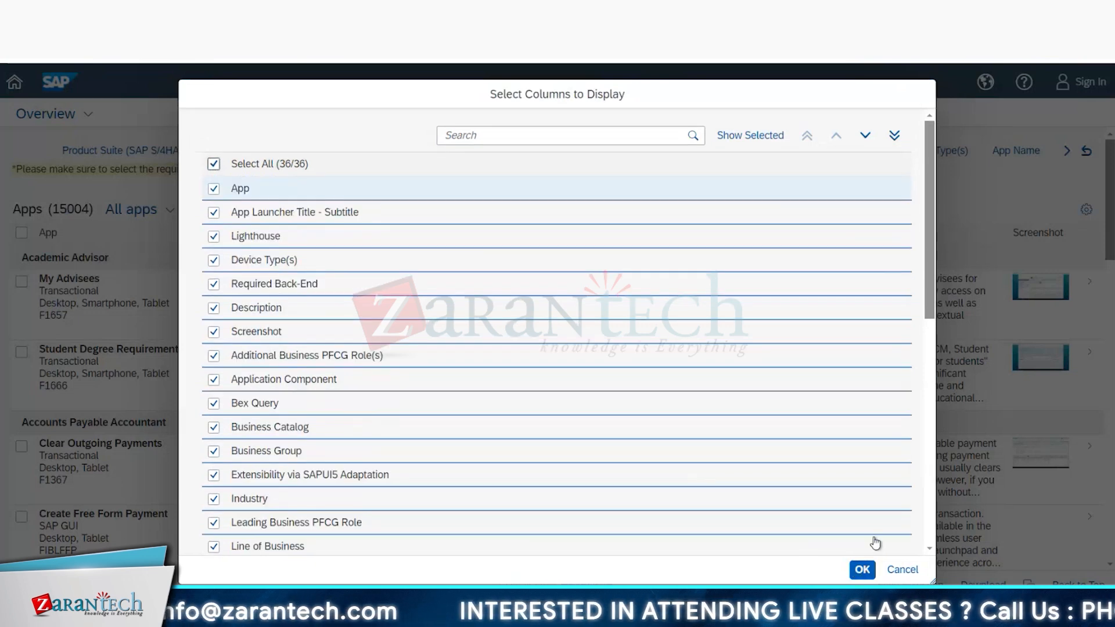
left_click_drag(930, 264, 971, 541)
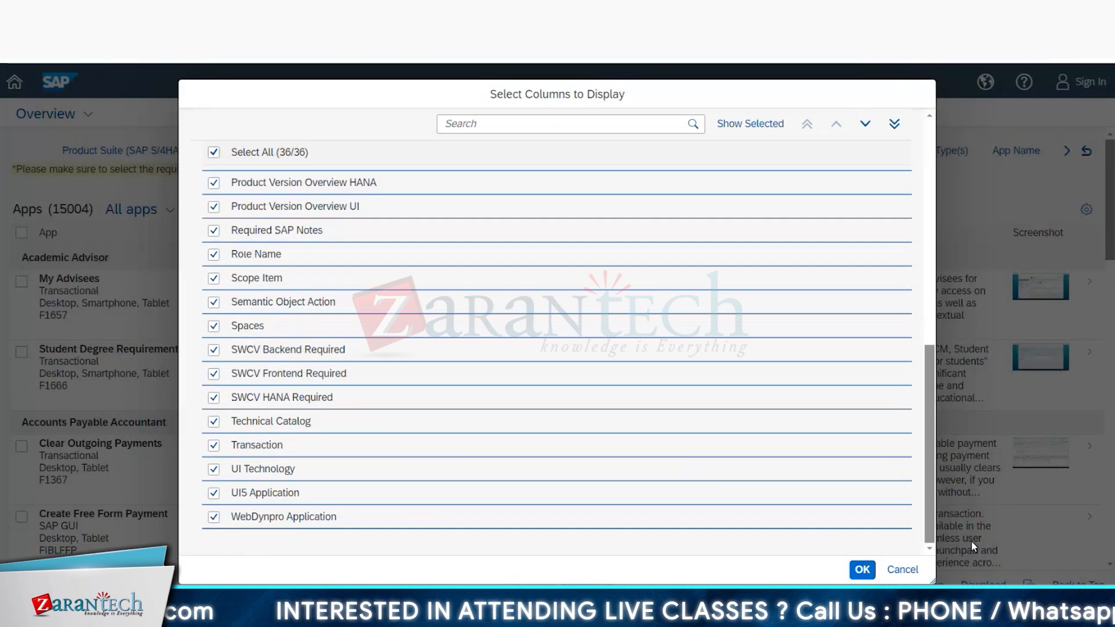
left_click(861, 570)
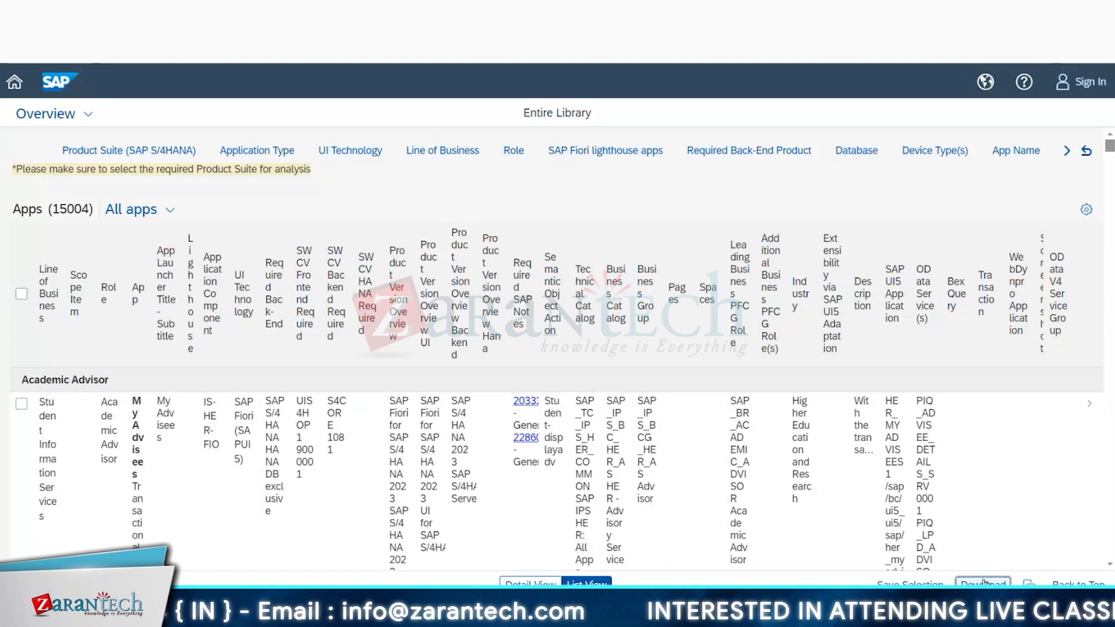
Step: Download the SAP S/4HANA app list with all columns, and close the column settings without making changes
mouse_move(1109, 147)
left_mouse_down()
mouse_move(1110, 170)
mouse_move(1109, 145)
left_mouse_up()
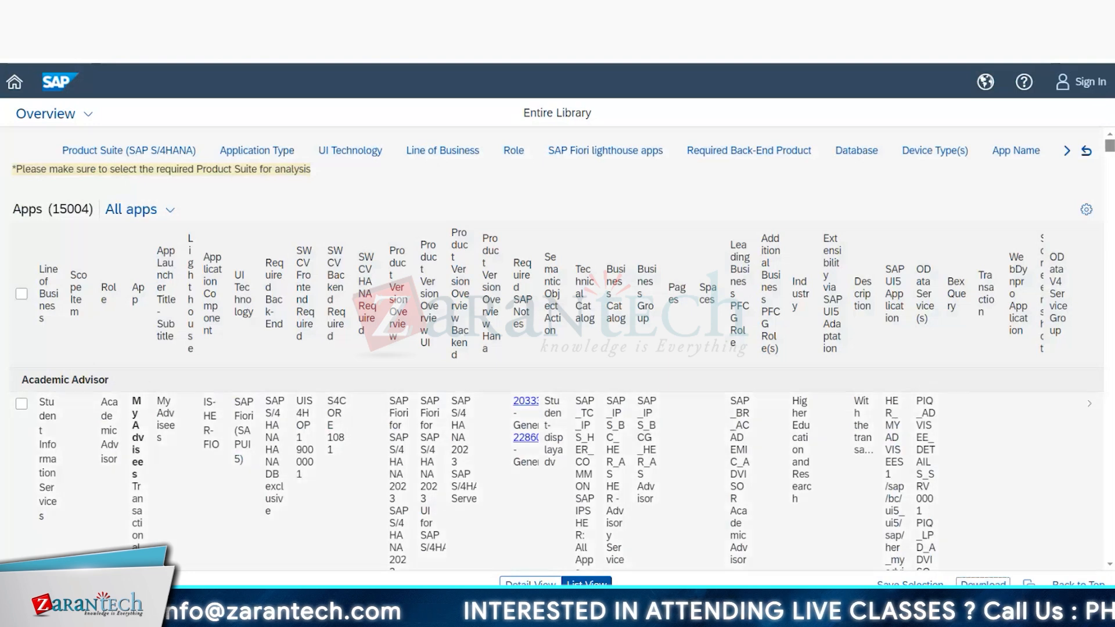
key("alt+f")
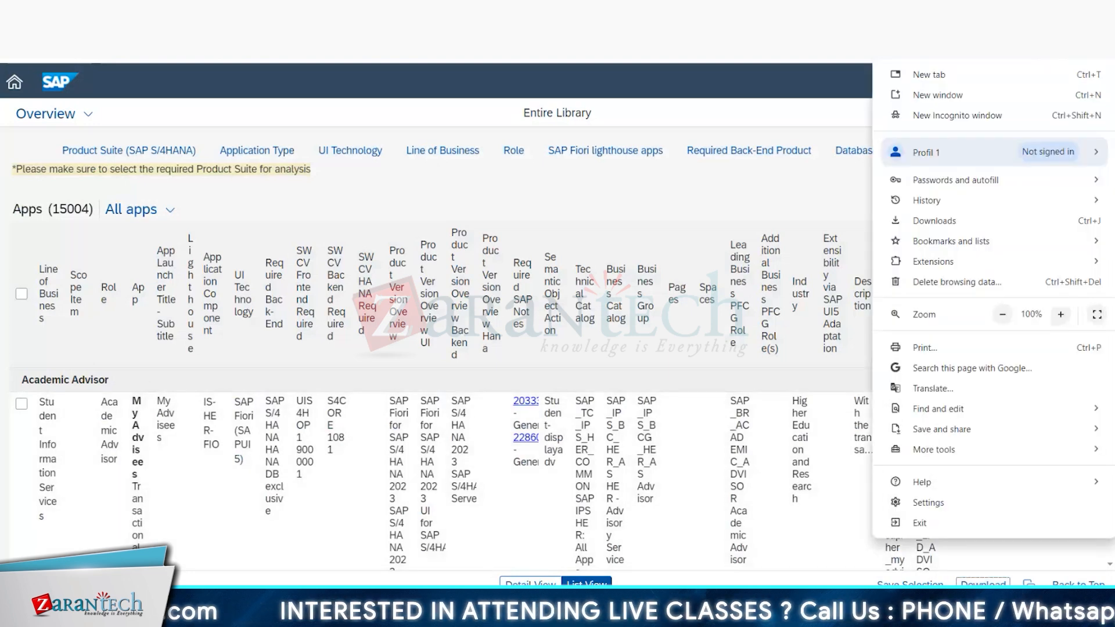
left_click(983, 582)
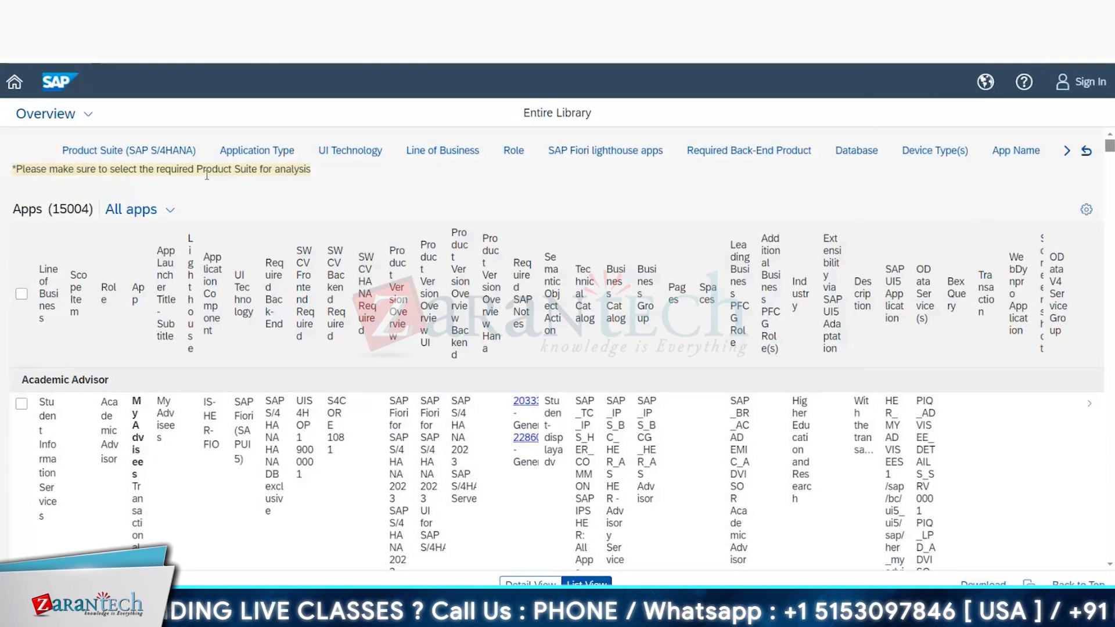
scroll(787, 211, "down", 5)
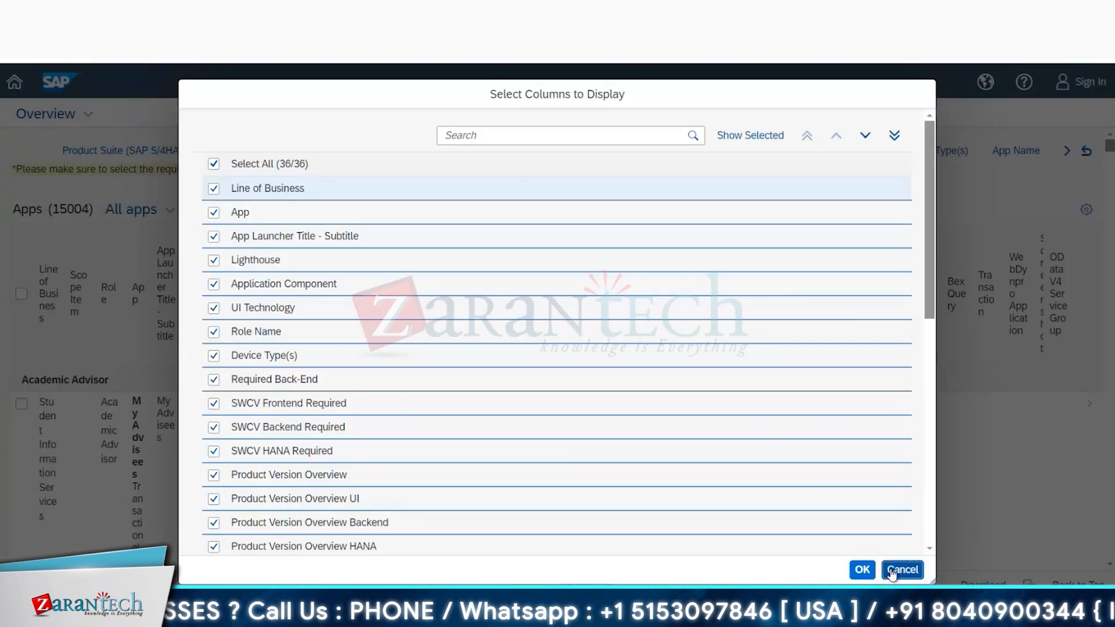
left_click(892, 572)
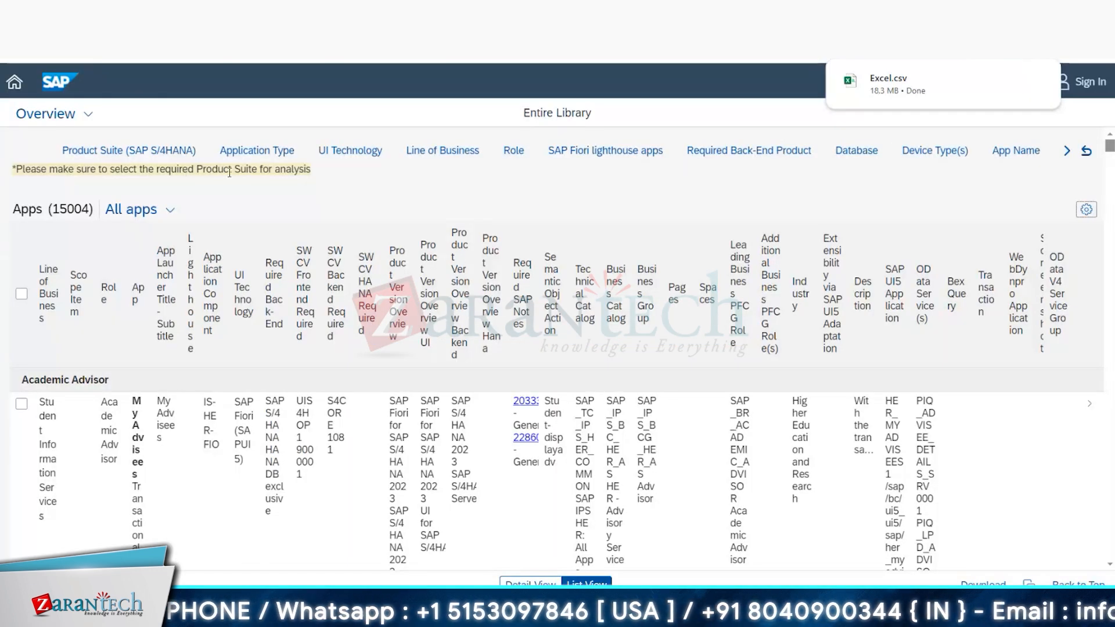
Step: Try the Product Suite filter with SAP Business Suite, and set it back to SAP S/4HANA
left_click(129, 150)
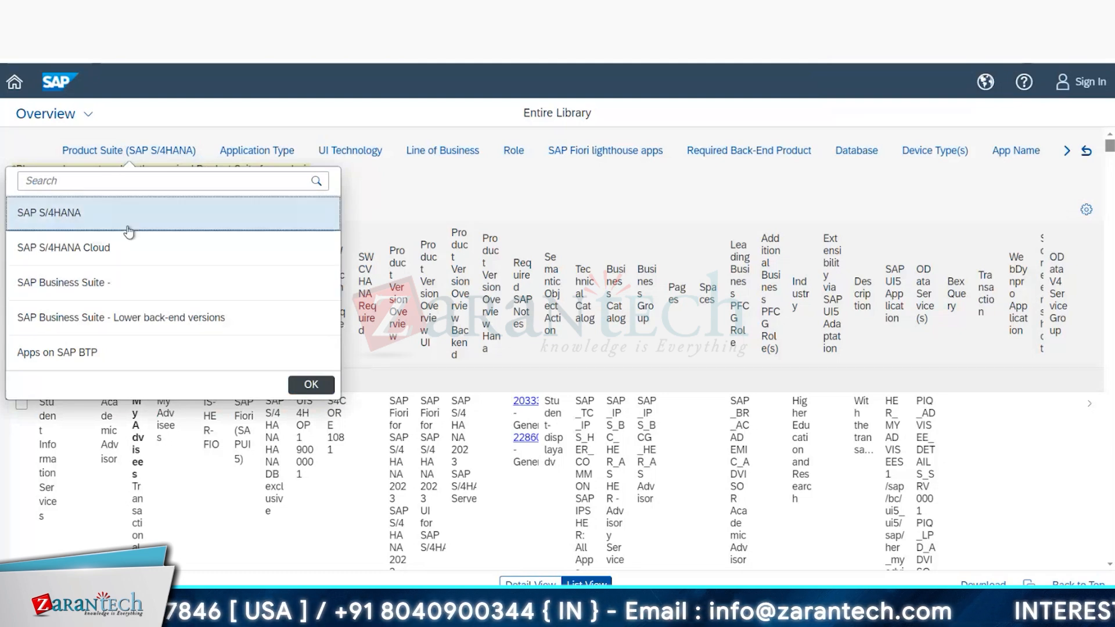
left_click(311, 385)
left_click(129, 150)
left_click(87, 281)
left_click(308, 383)
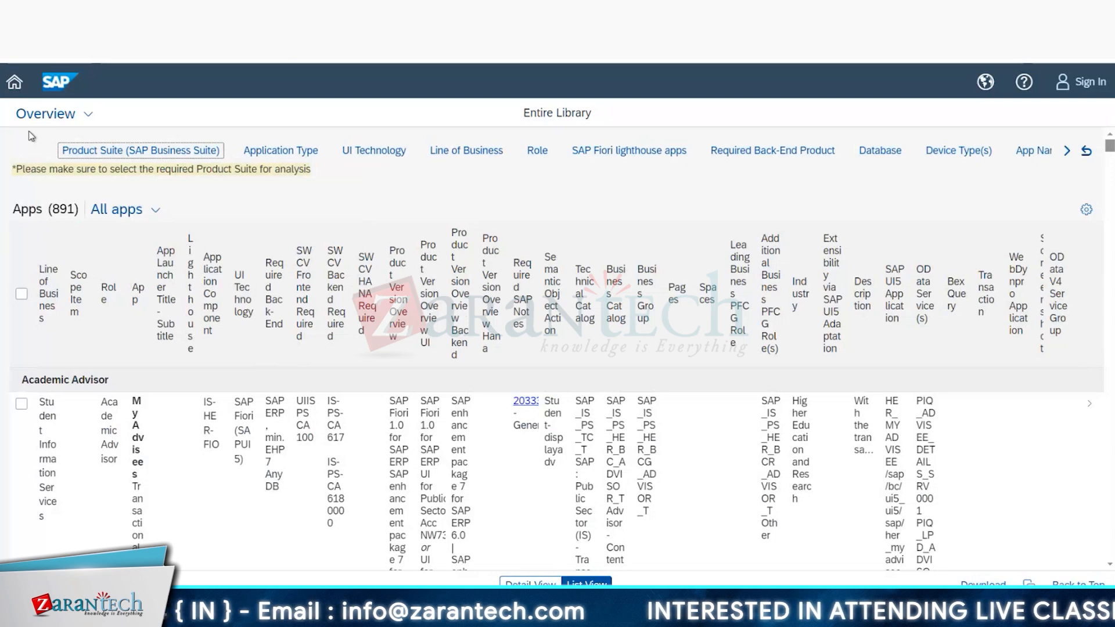
left_click(130, 149)
left_click(82, 215)
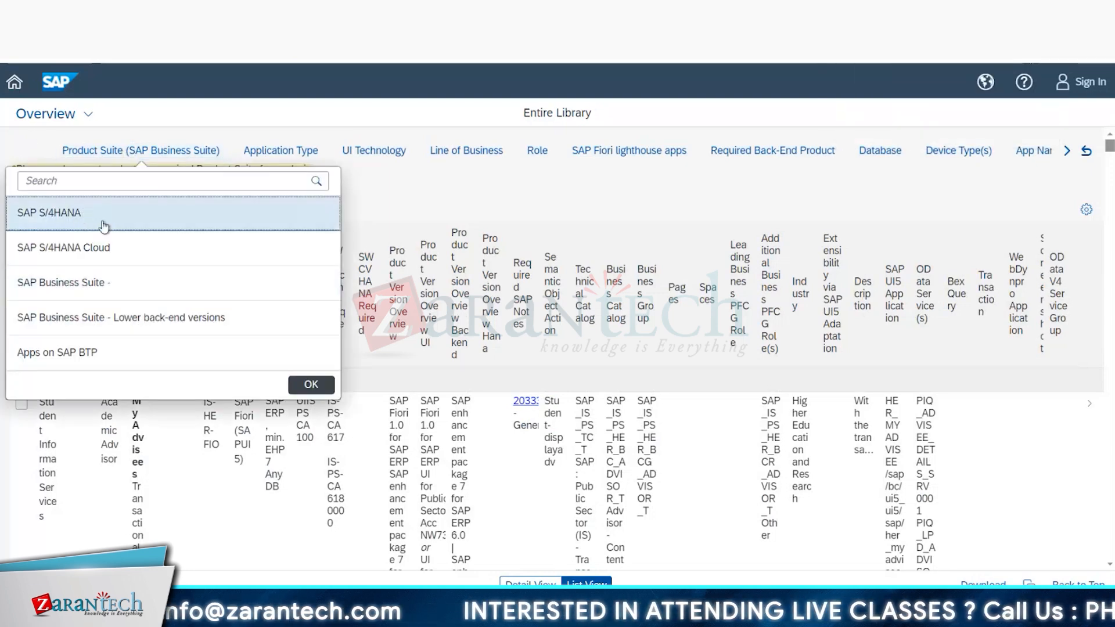
left_click(308, 383)
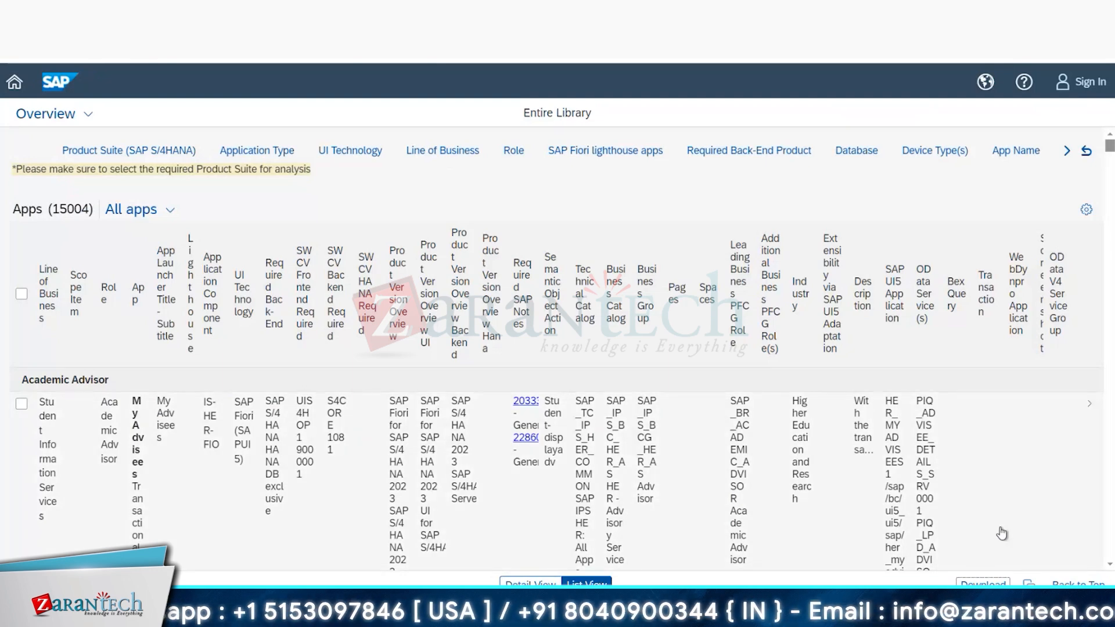
Step: Filter the apps by the Access Control Administrator and Accounts Payable Accountant roles, and set the Product Suite to SAP S/4HANA Cloud
left_click(516, 157)
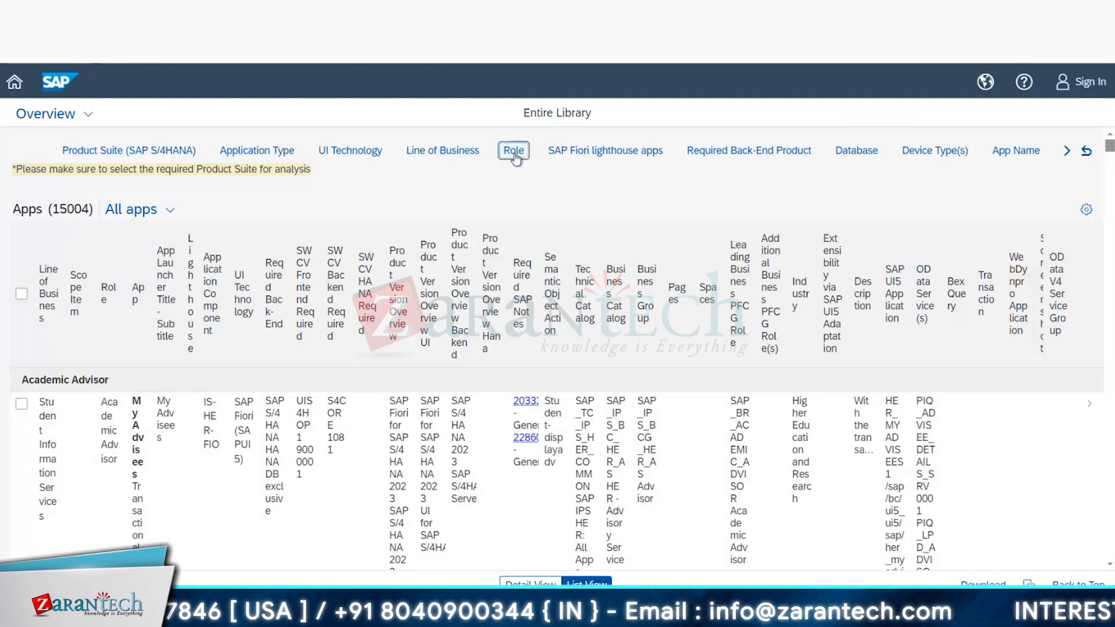
left_click(364, 271)
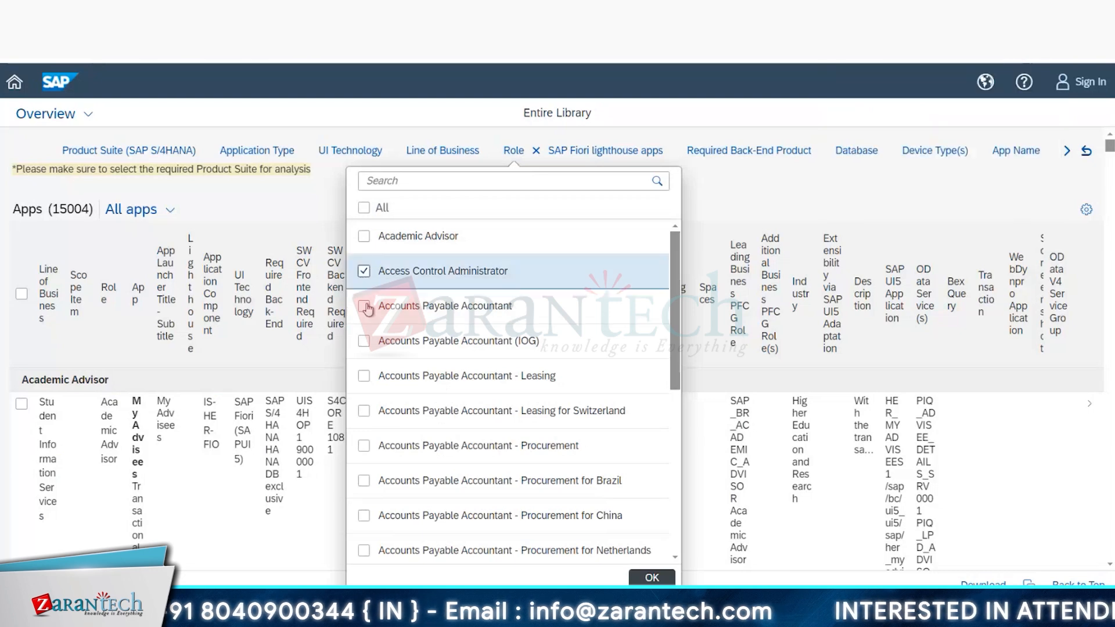
left_click(364, 306)
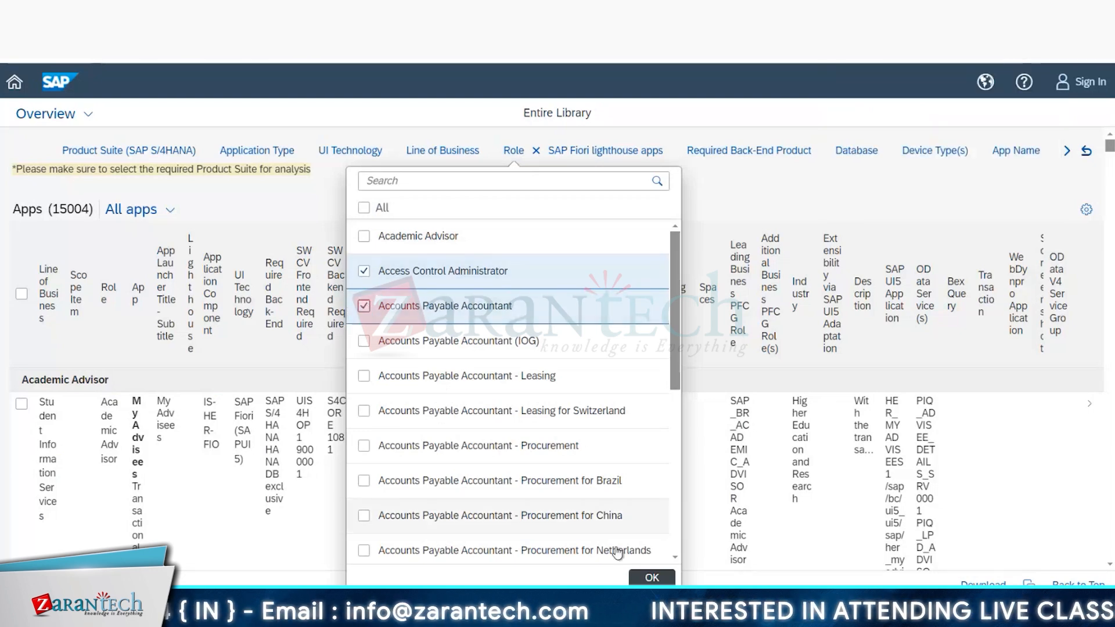
left_click(652, 577)
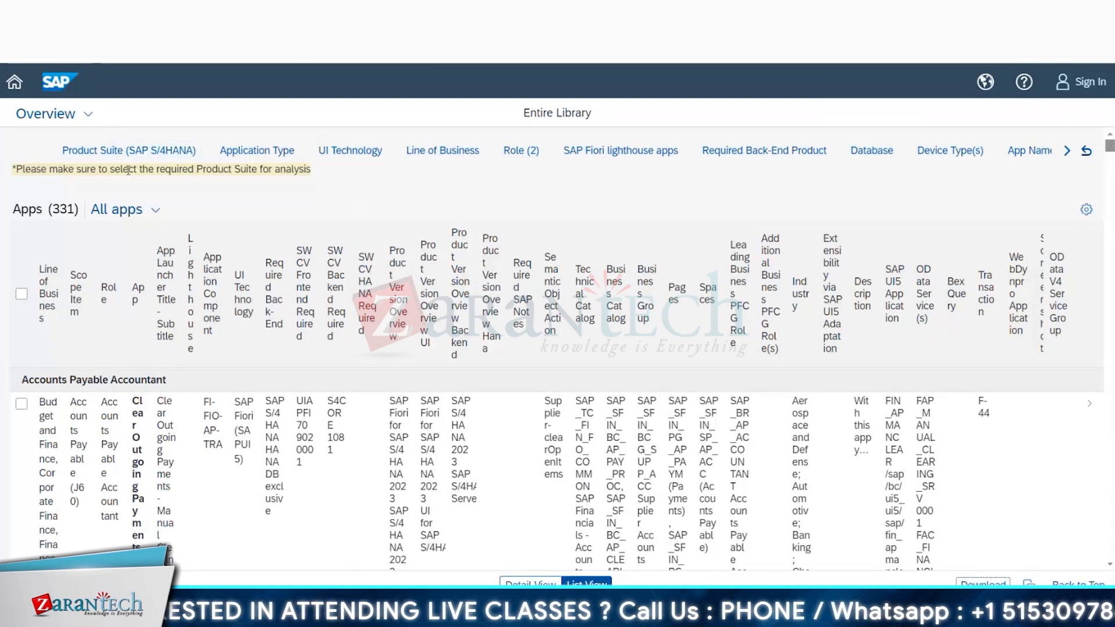
left_click(114, 152)
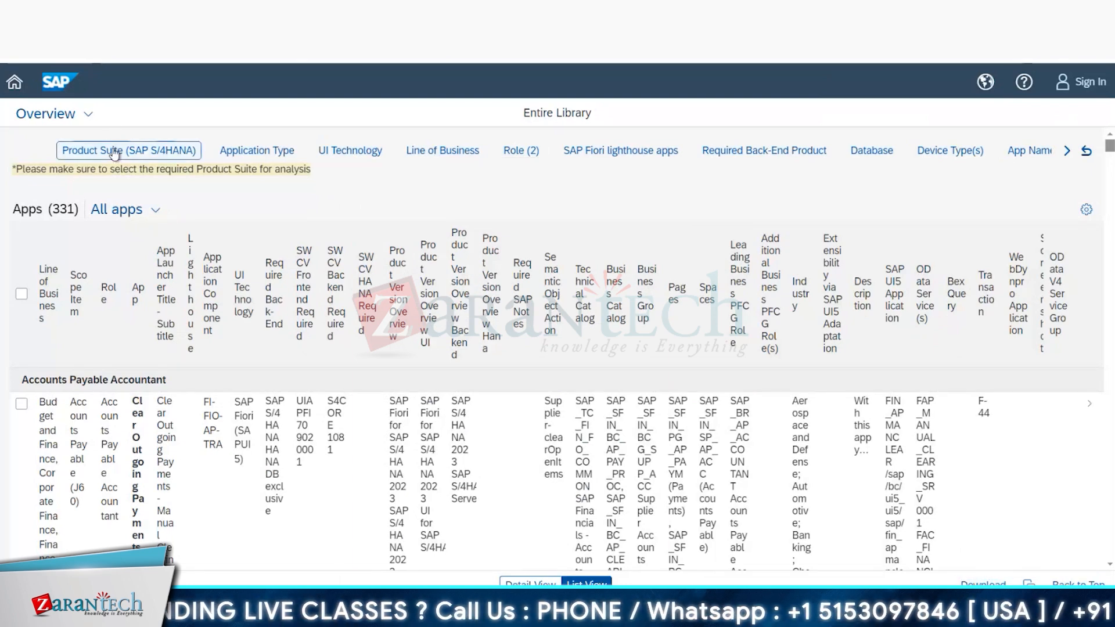
left_click(99, 248)
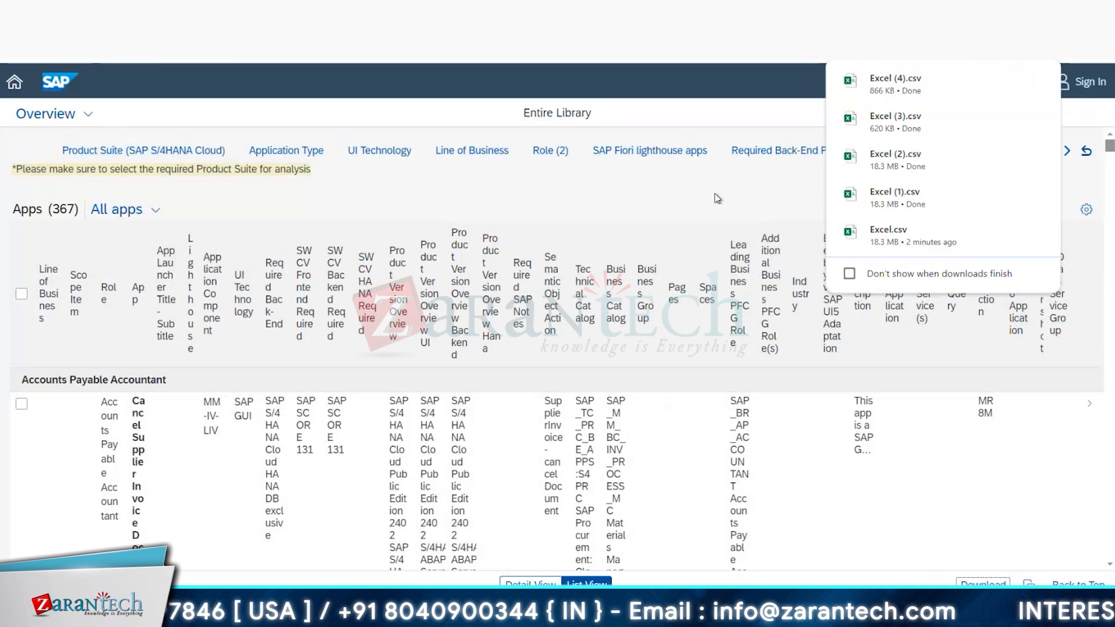
Step: Open the exported Excel CSV file from the Downloads folder in Microsoft Excel, accepting the default data conversions
key("super+e")
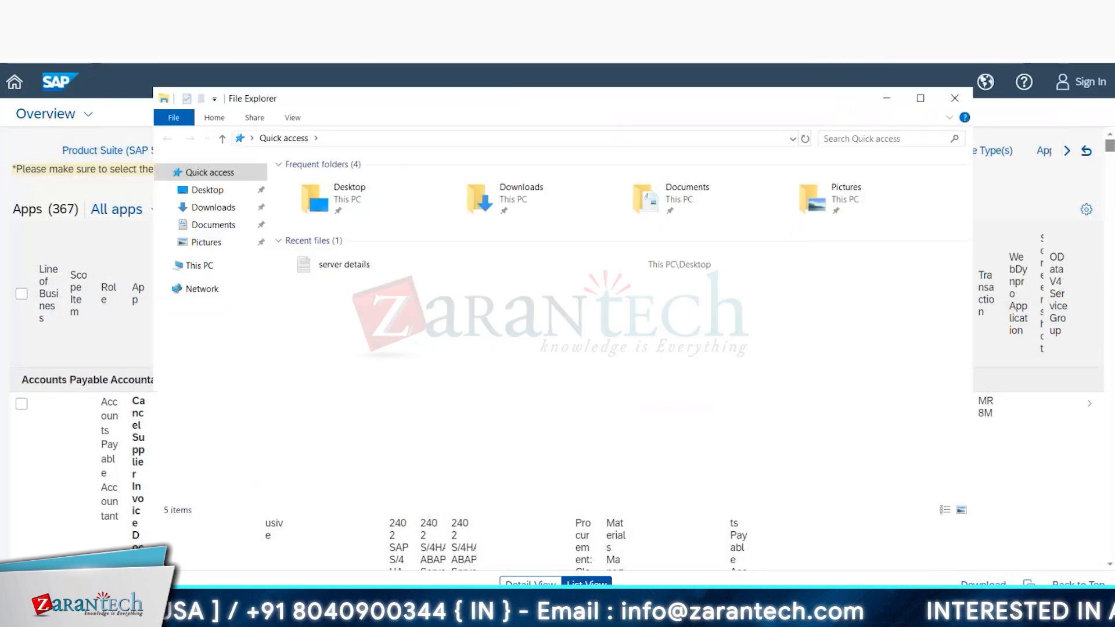
left_click(209, 212)
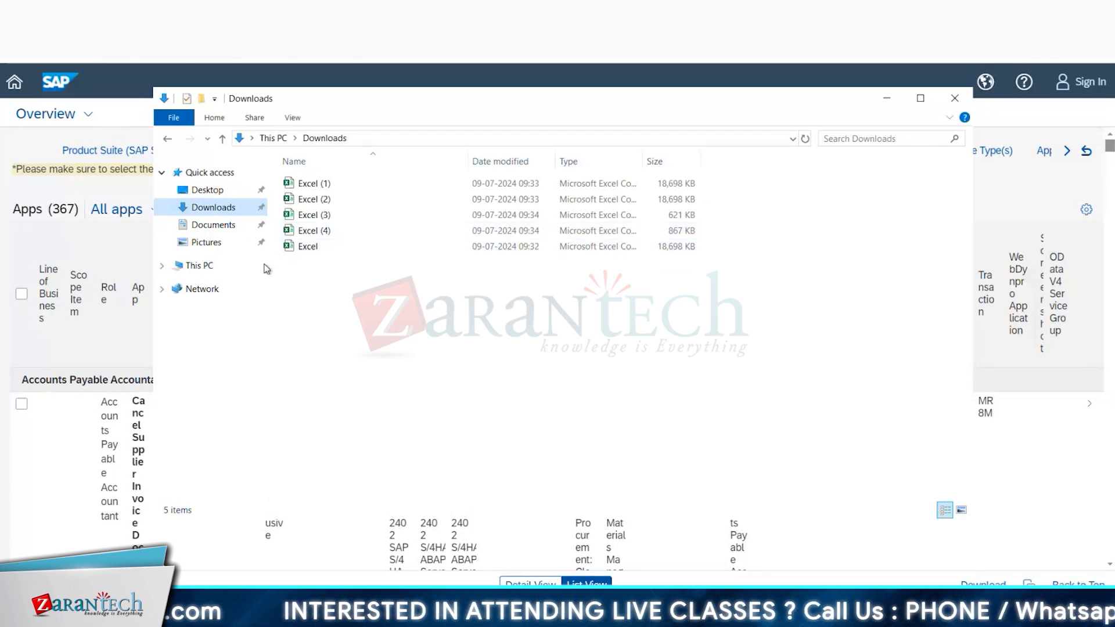
left_click(289, 251)
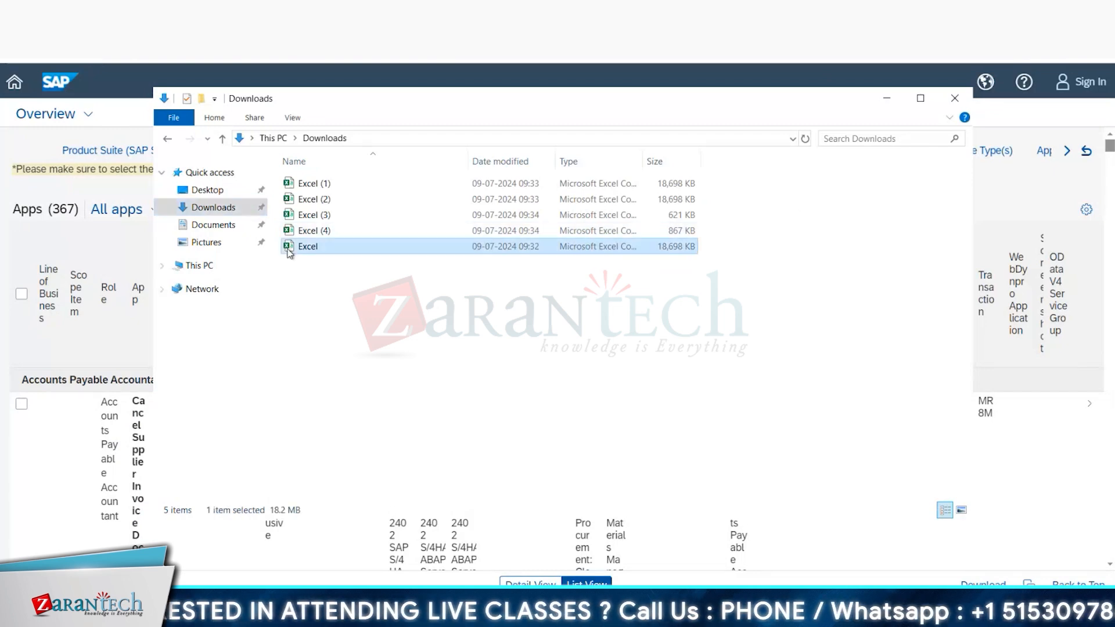
double_click(289, 246)
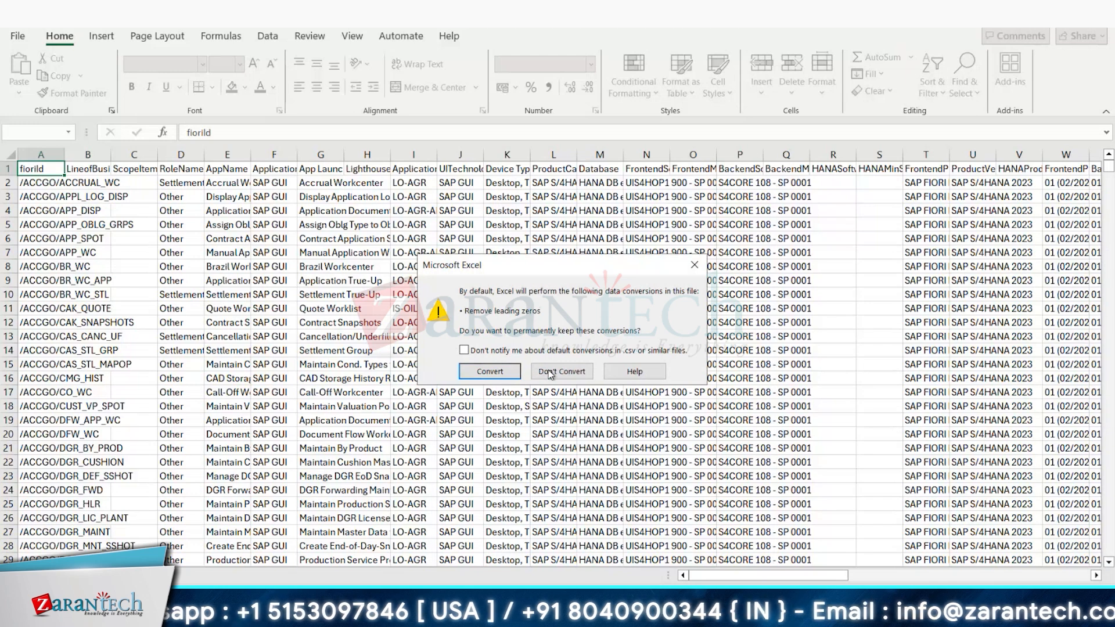
left_click(501, 369)
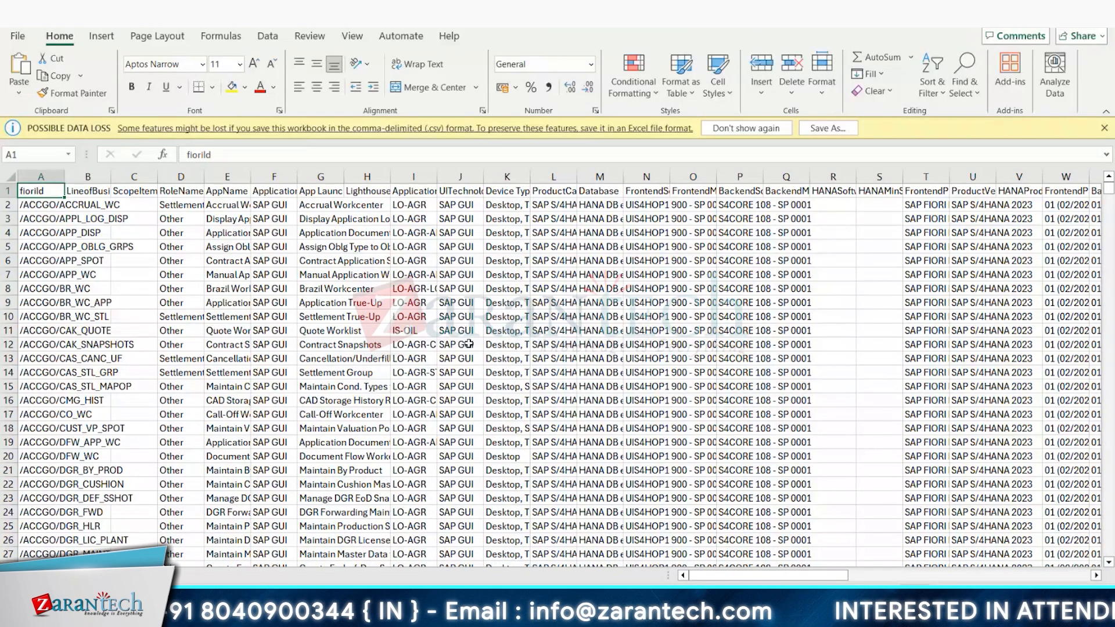
Step: Turn off the possible data loss notice for the CSV workbook
left_click(325, 345)
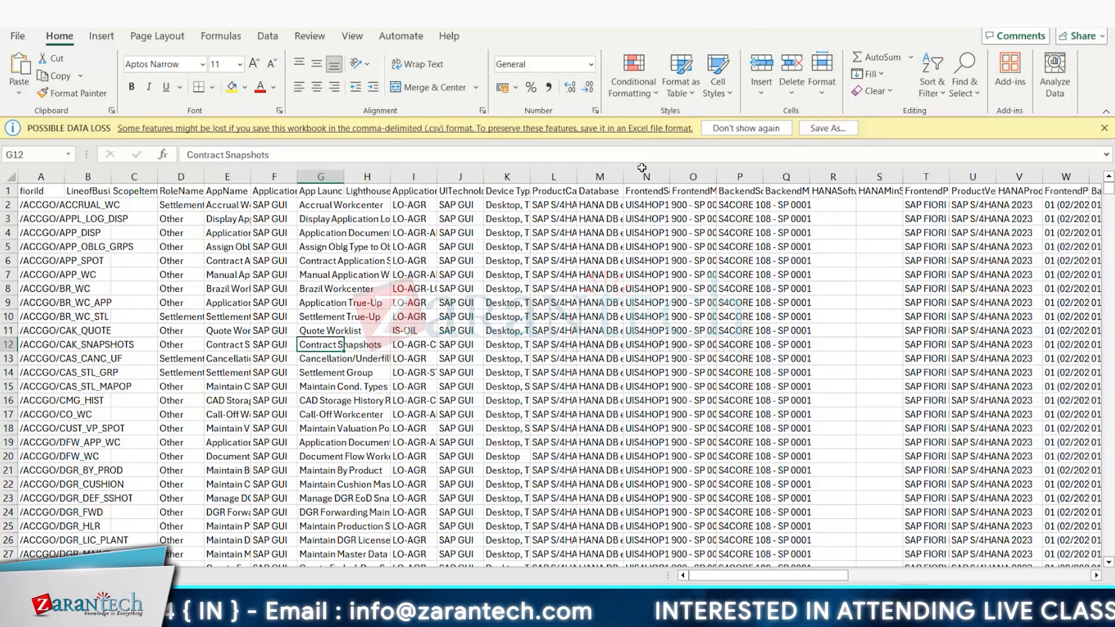
left_click(743, 129)
left_click(87, 265)
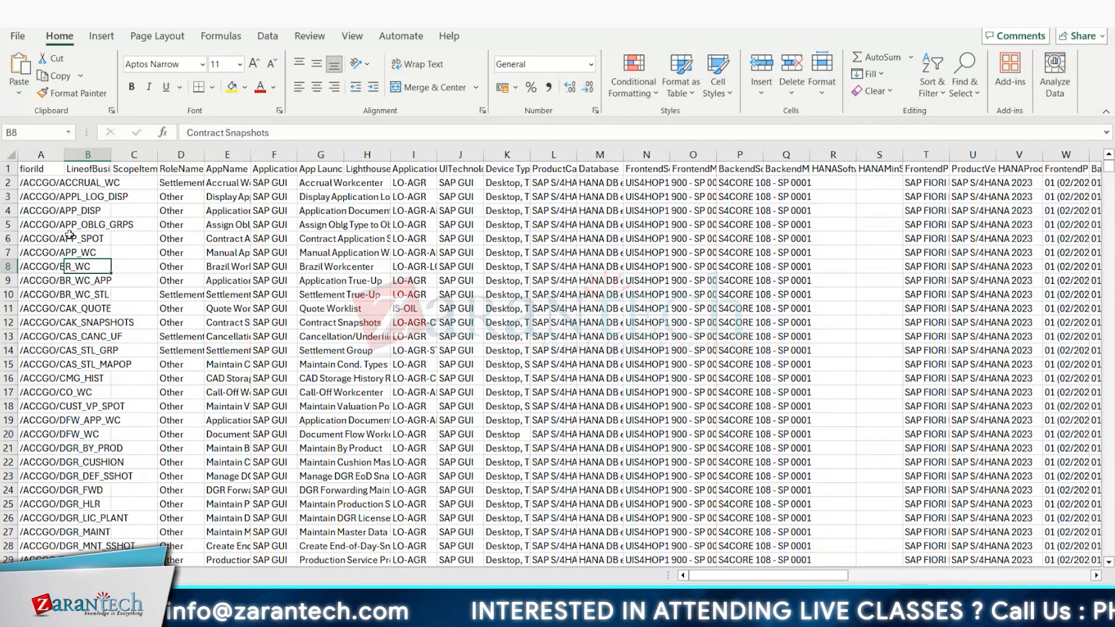
Step: Fill the header row from fioriId through the columns past Link with yellow
left_click_drag(41, 168, 1007, 168)
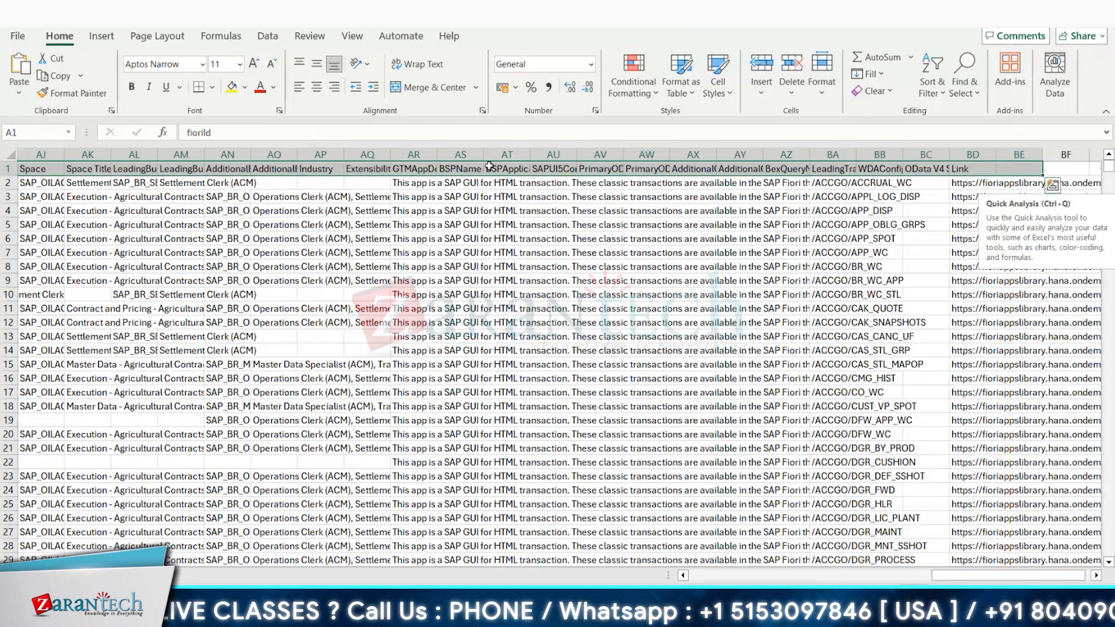
left_click(246, 88)
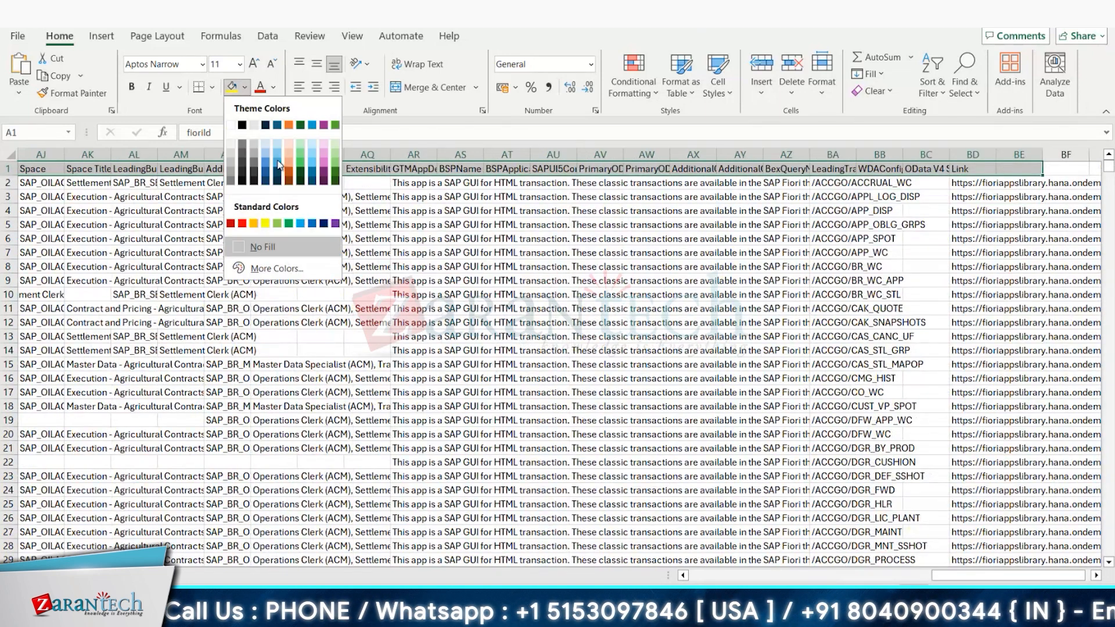
left_click(266, 223)
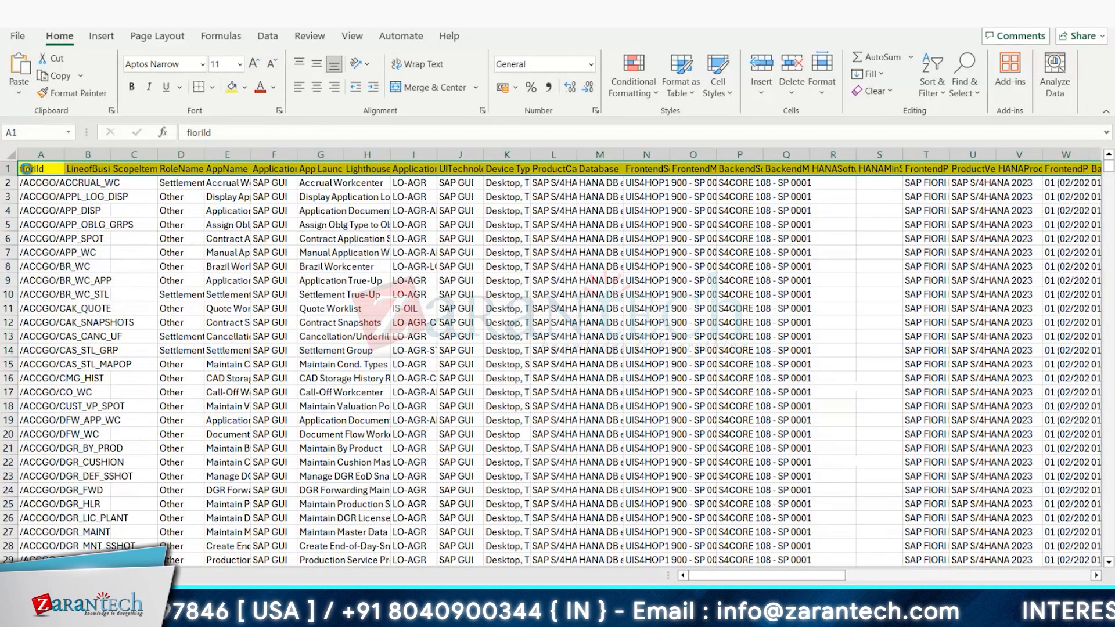
Step: Make the header row bold and apply borders to all cells in the sheet
key("ctrl+b")
left_click(7, 155)
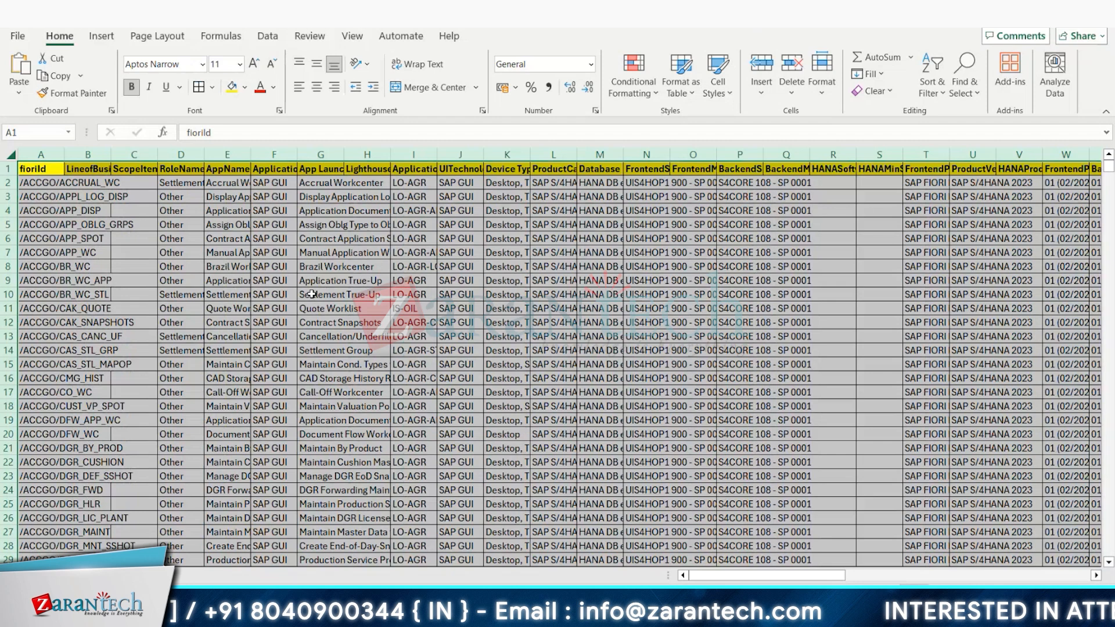
left_click(321, 294)
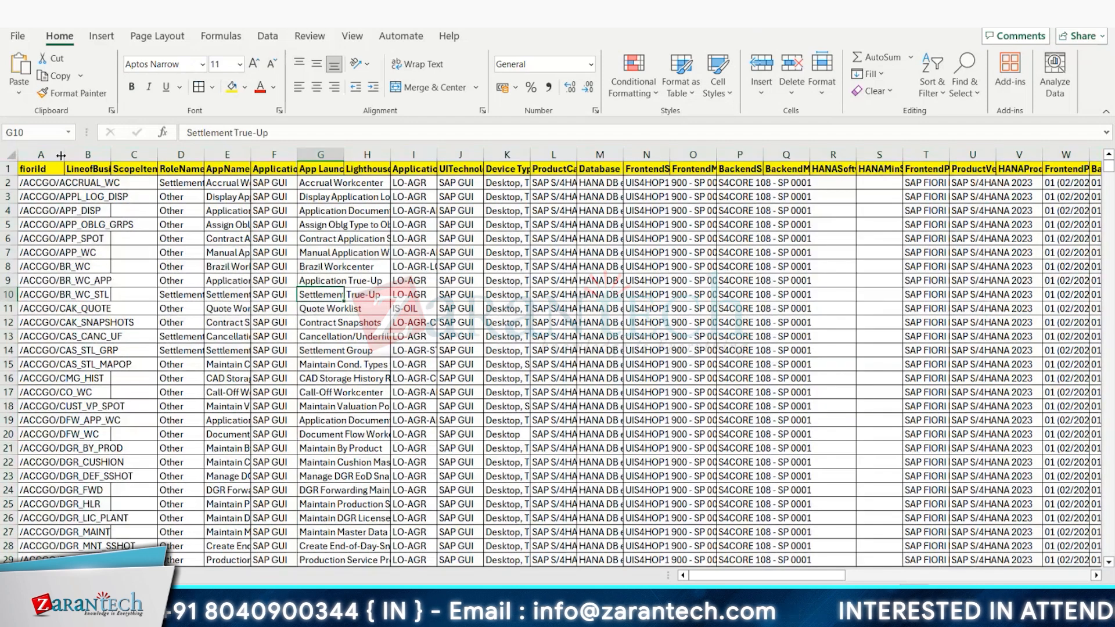
Step: Autofit the width of the fioriId column
double_click(65, 152)
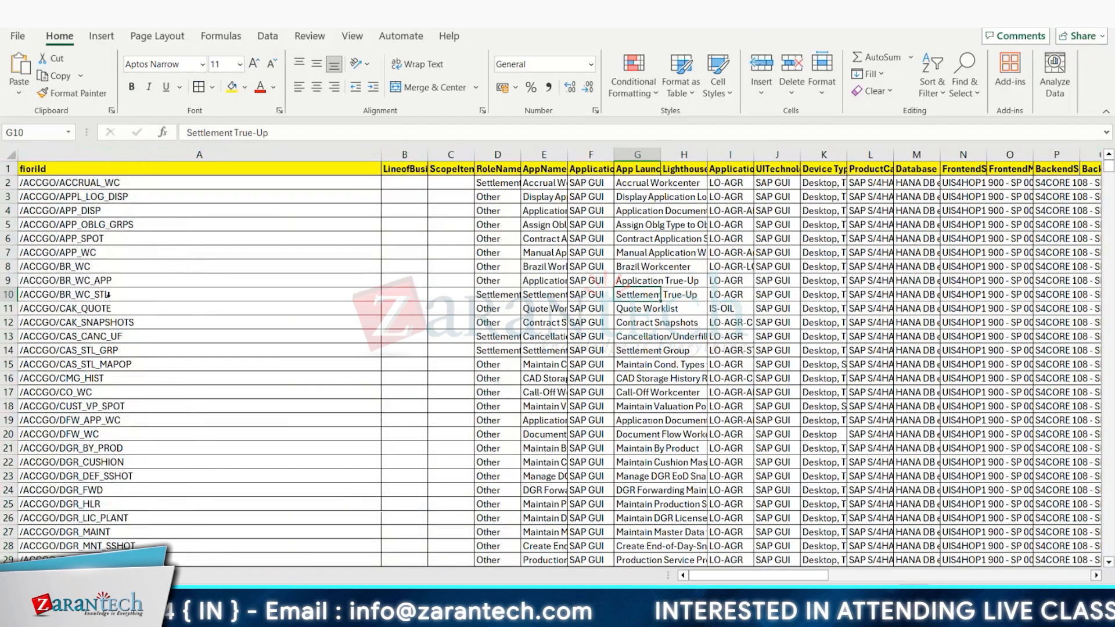
scroll(123, 364, "down", 6)
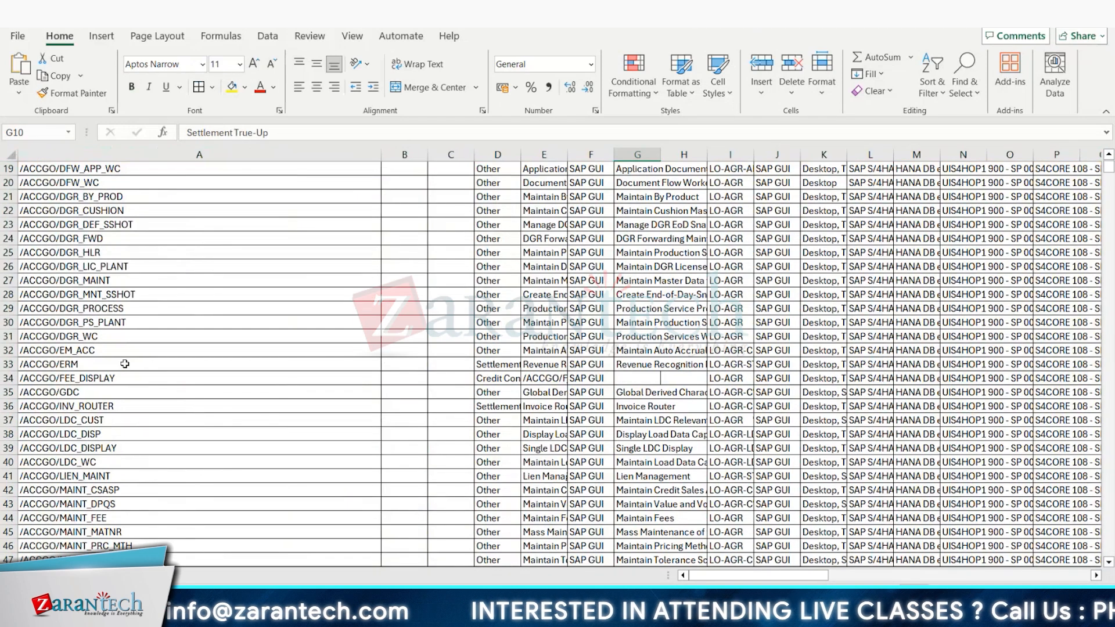
scroll(390, 210, "up", 6)
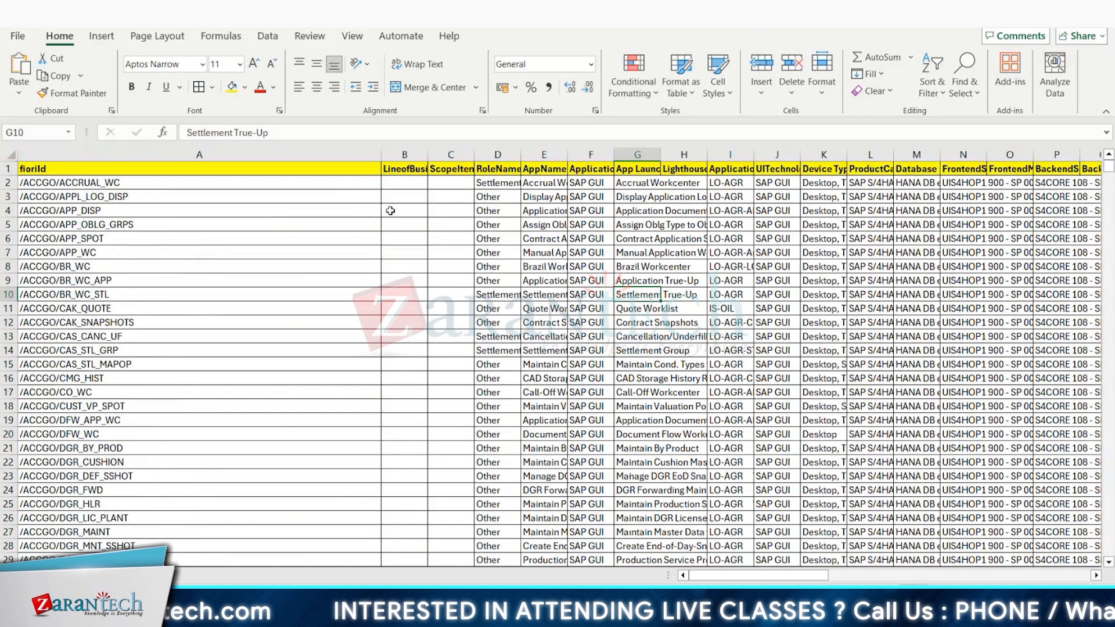
double_click(427, 154)
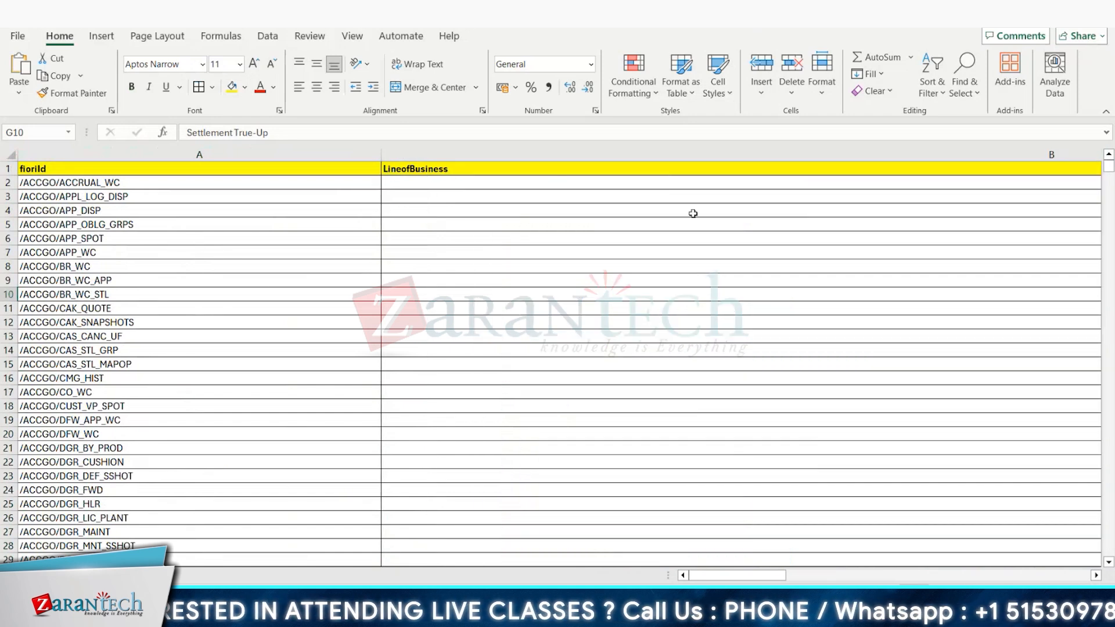
scroll(660, 214, "right", 5)
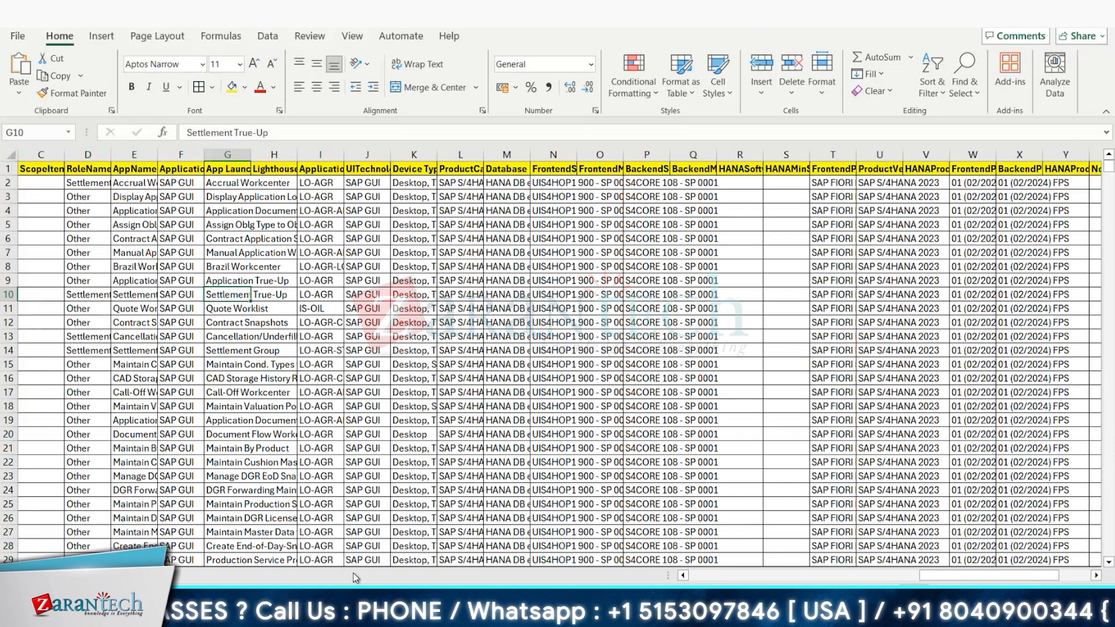
left_click(46, 279)
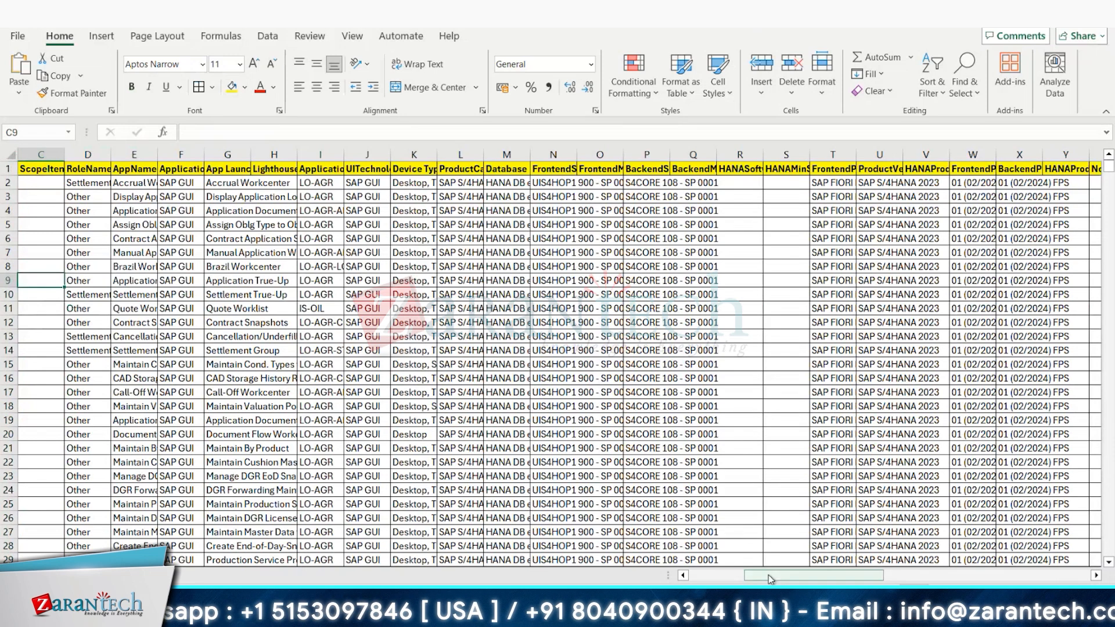
left_click_drag(770, 579, 715, 579)
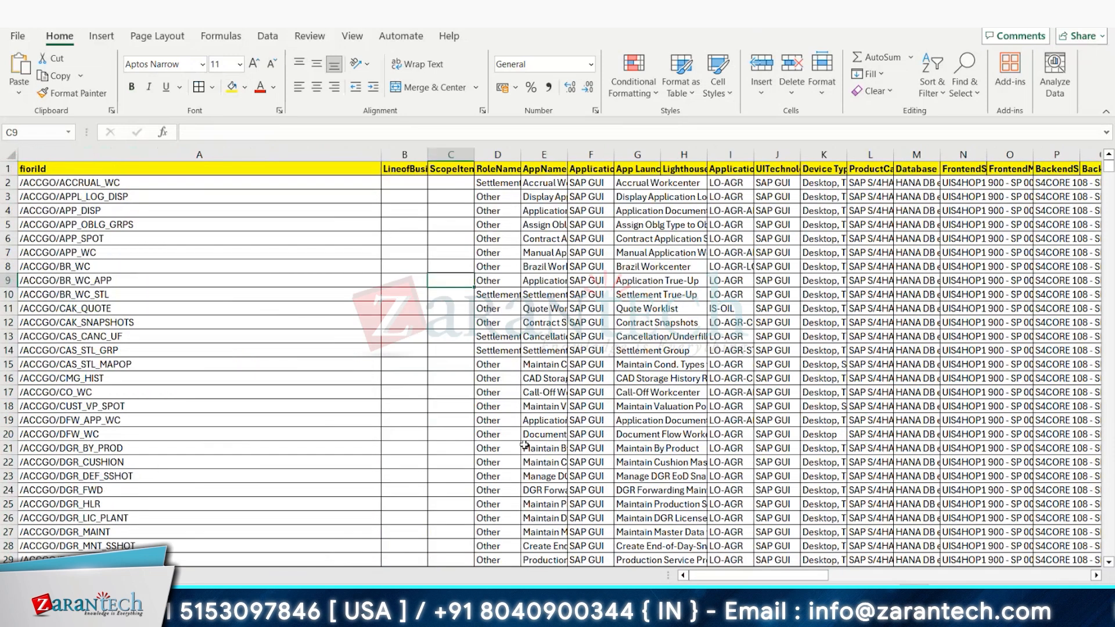
Step: Delete the LineofBusiness and ScopeItem columns
right_click(404, 154)
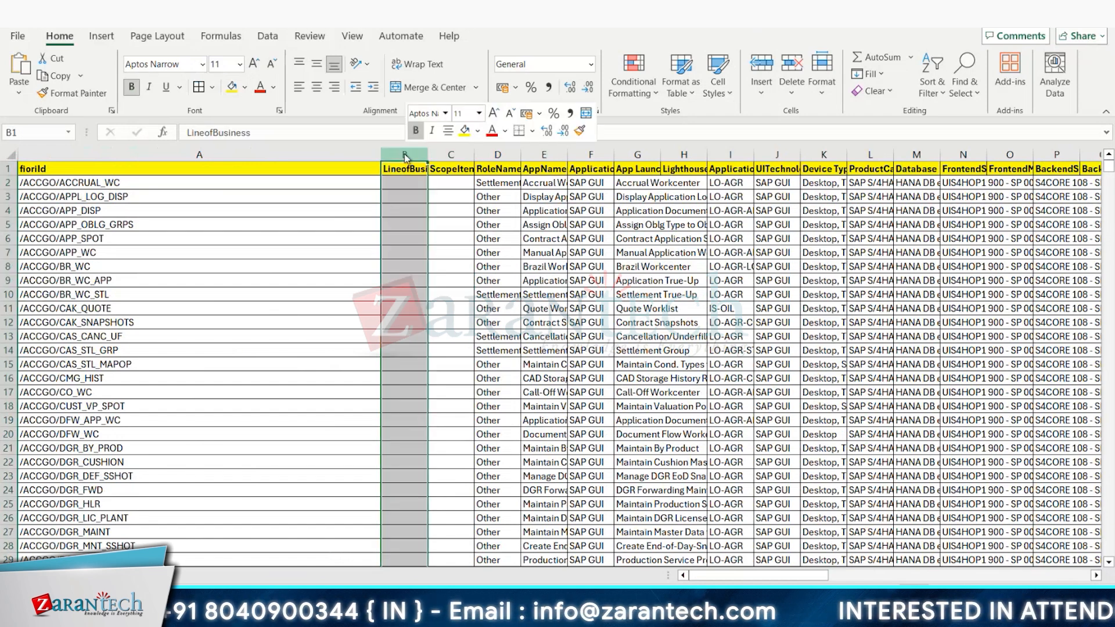
left_click(451, 319)
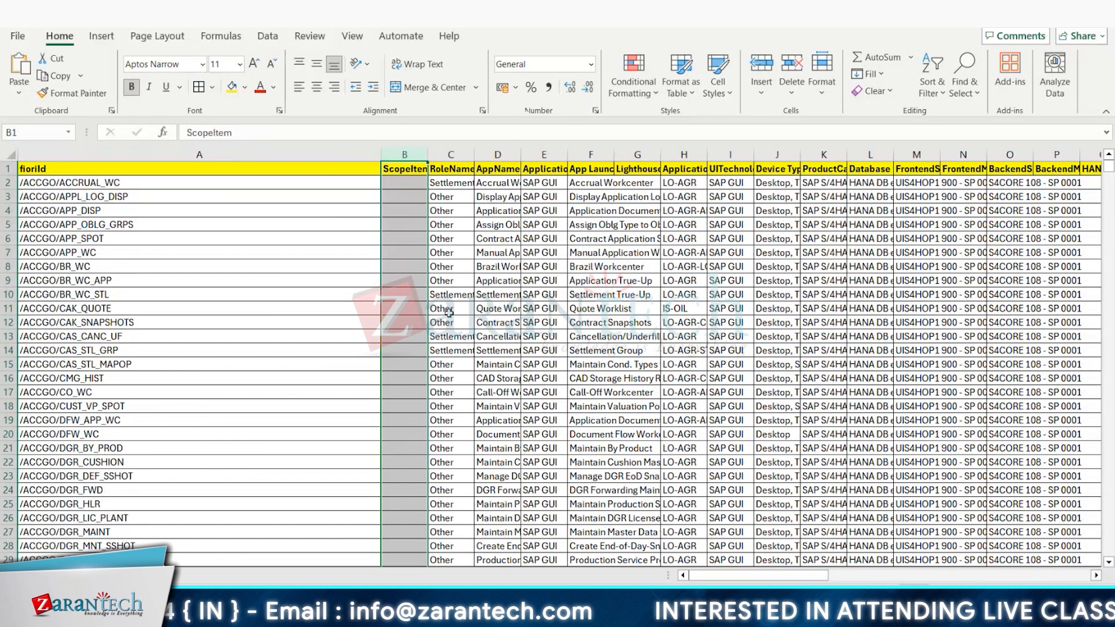
left_click(403, 182)
scroll(417, 224, "down", 11)
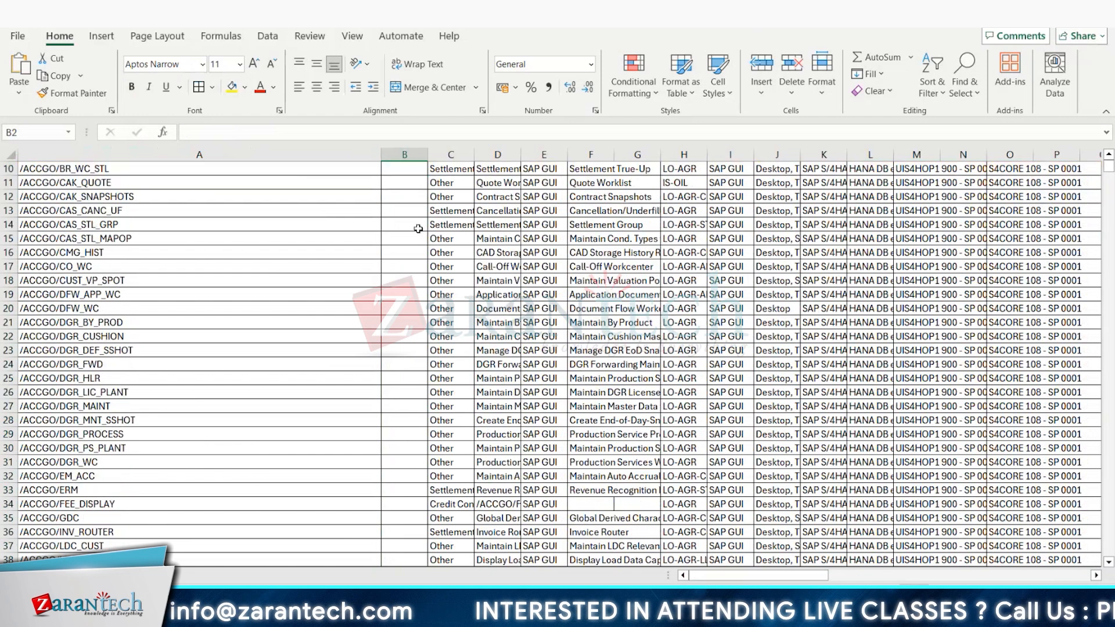
scroll(418, 229, "down", 16)
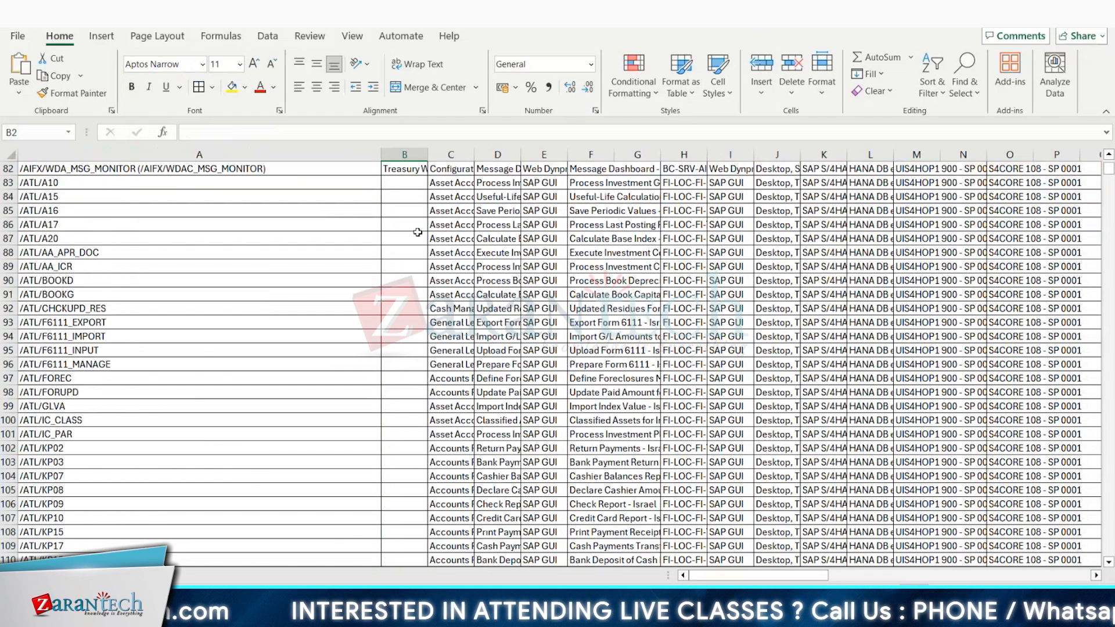
scroll(417, 232, "up", 1)
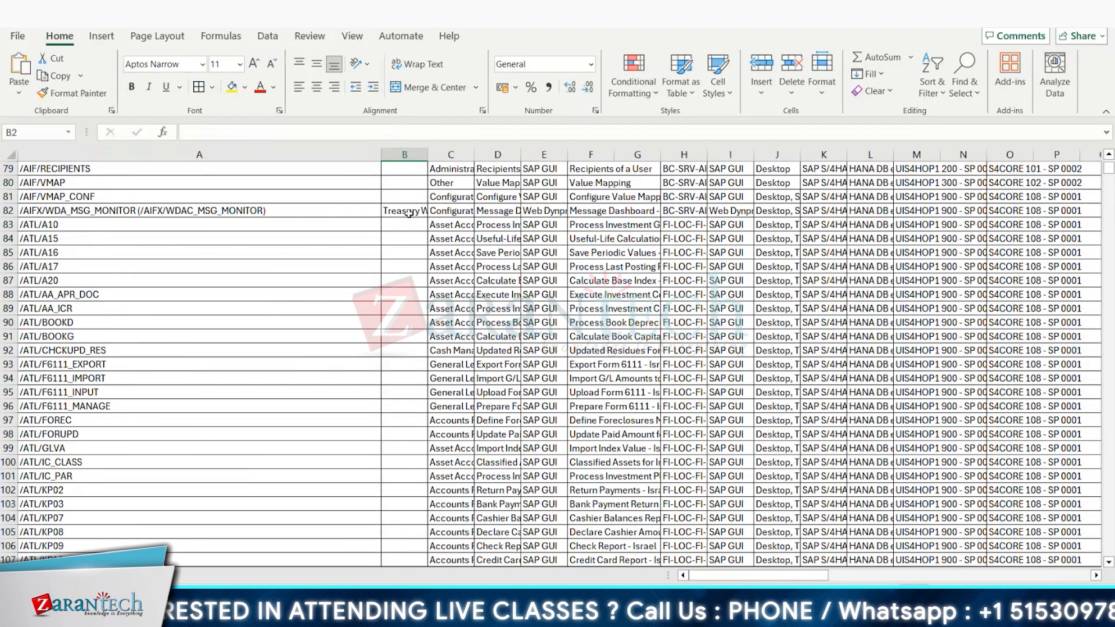
scroll(409, 227, "up", 12)
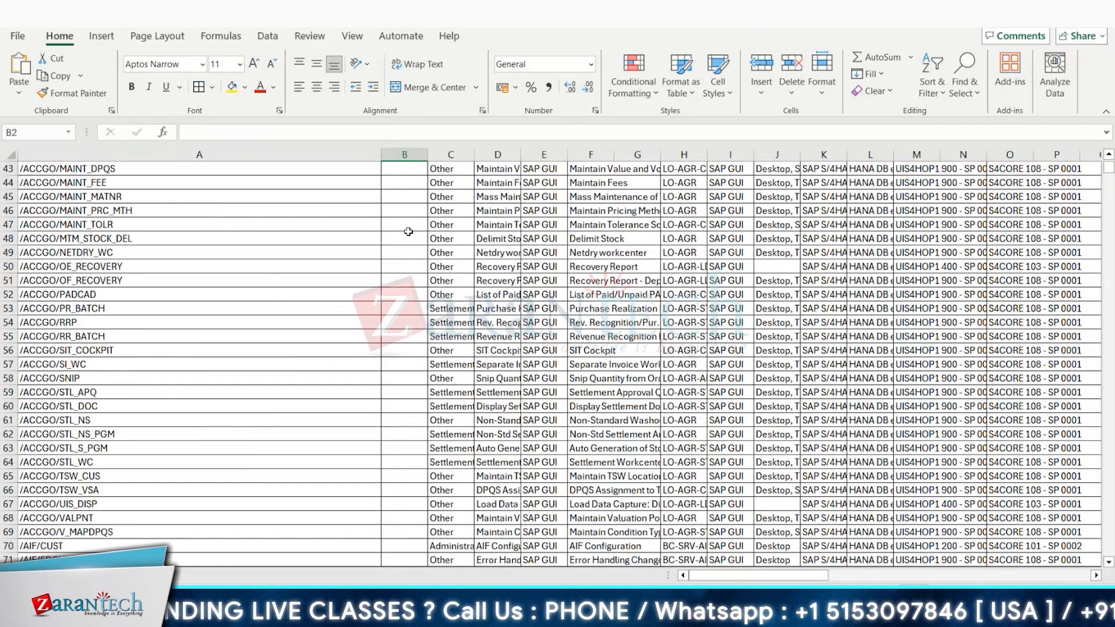
scroll(406, 225, "up", 12)
scroll(404, 218, "up", 2)
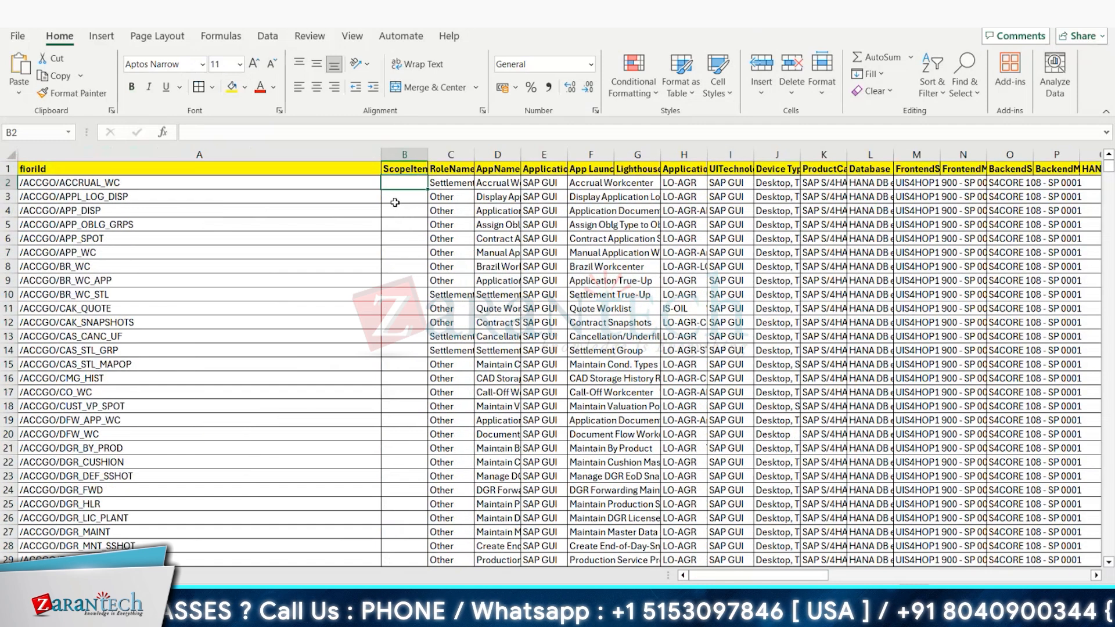
left_click(404, 154)
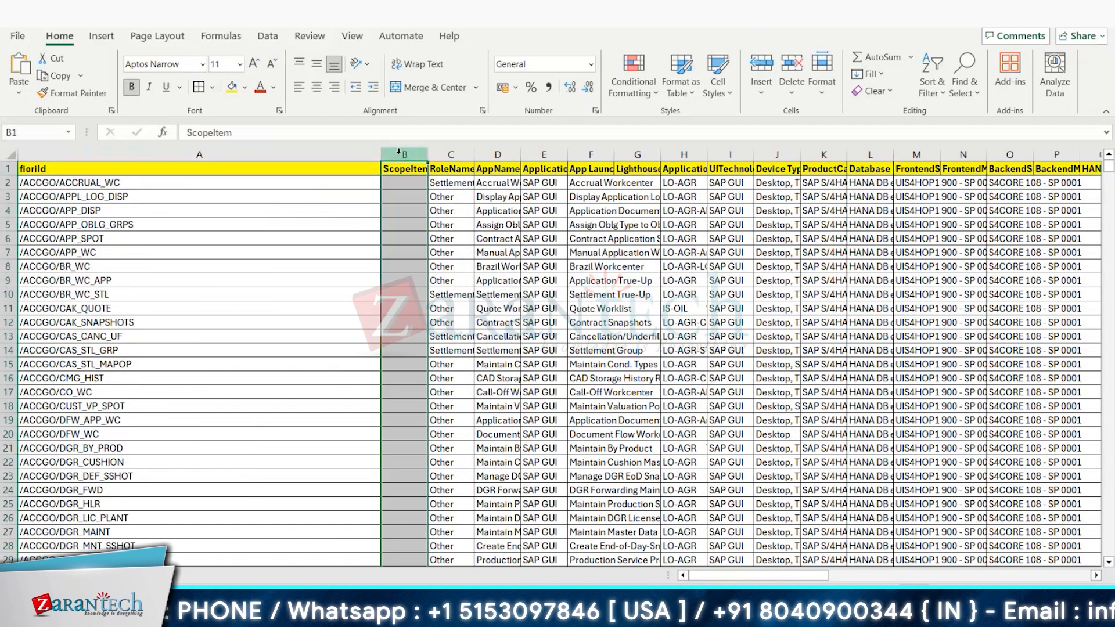
right_click(402, 155)
left_click(439, 320)
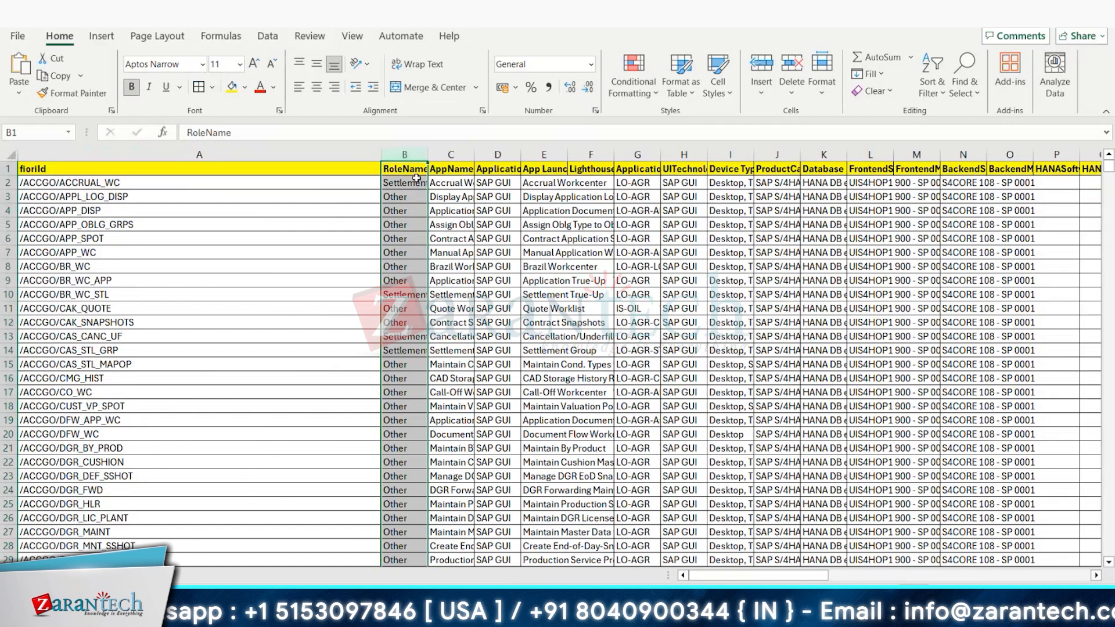
Step: Narrow the fioriId column to fit its entries and widen the RoleName column to show more of the role names
double_click(380, 155)
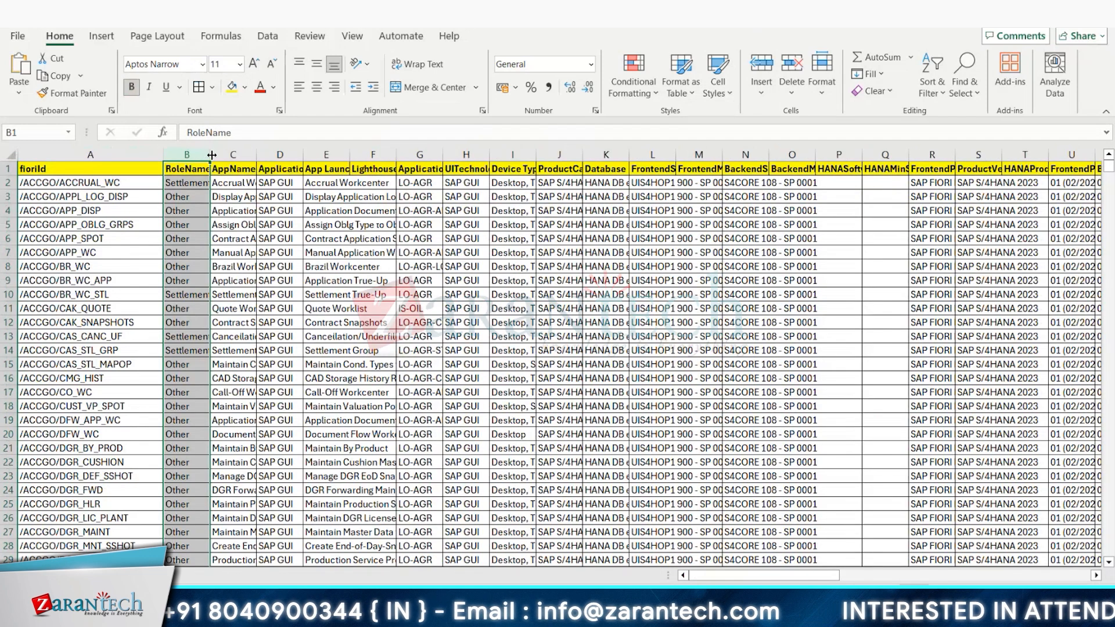
left_click_drag(212, 155, 256, 155)
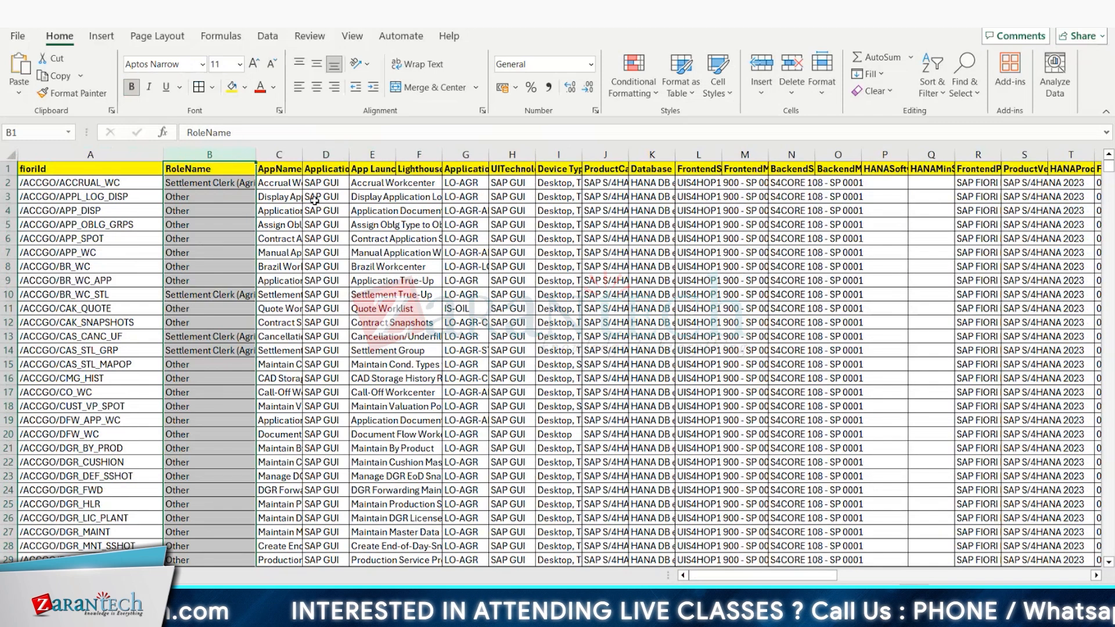
scroll(312, 273, "down", 14)
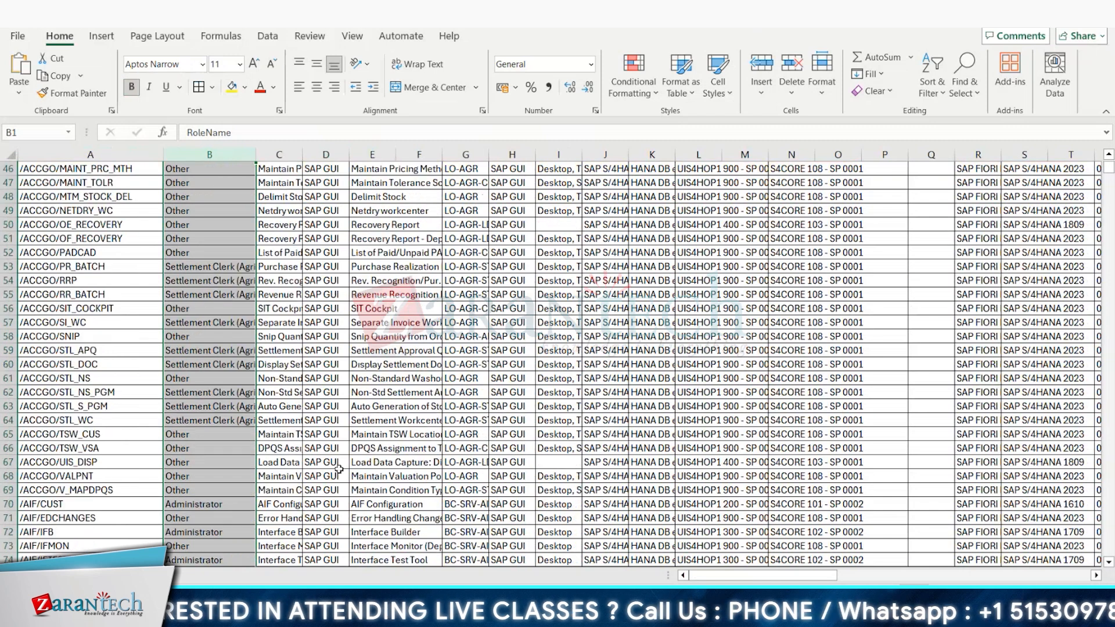
scroll(334, 379, "up", 12)
scroll(336, 377, "up", 2)
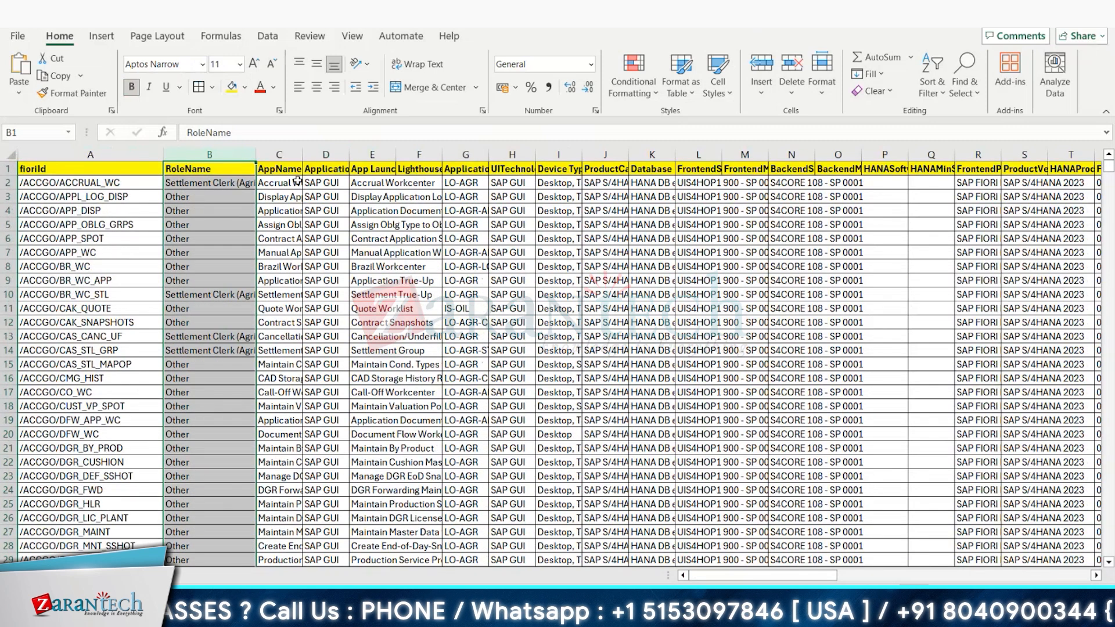
double_click(398, 158)
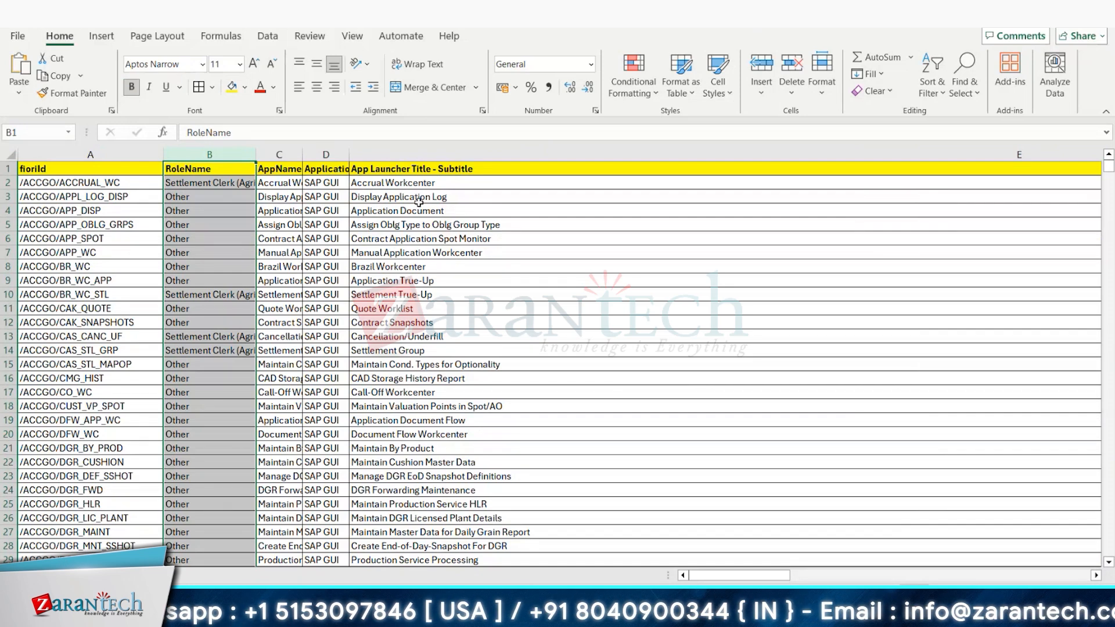
key("ctrl+z")
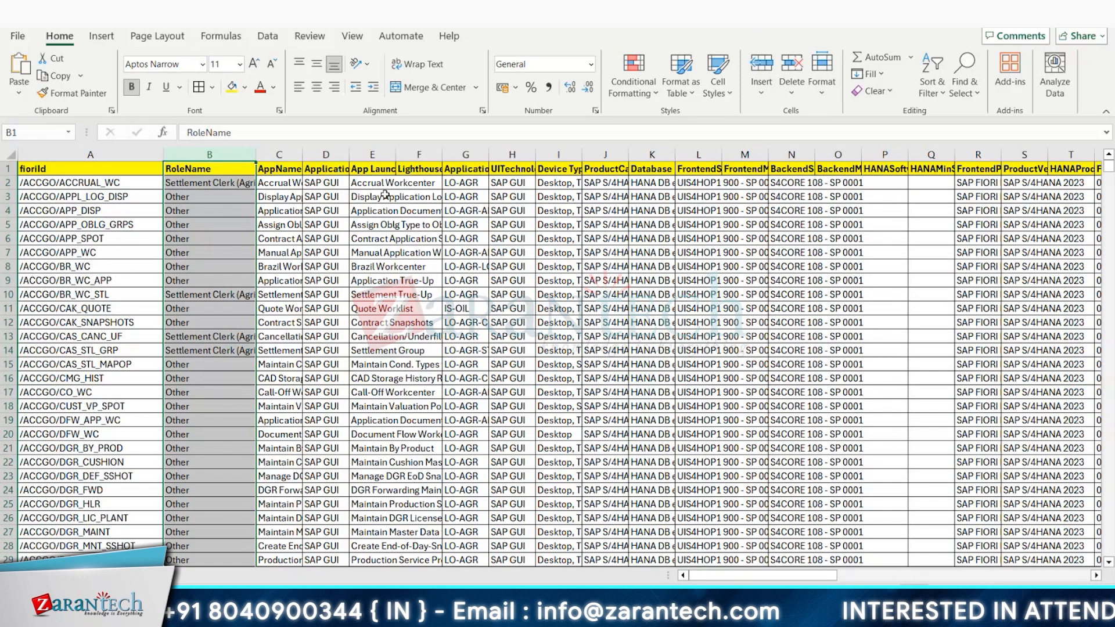
left_click(419, 168)
left_click(471, 168)
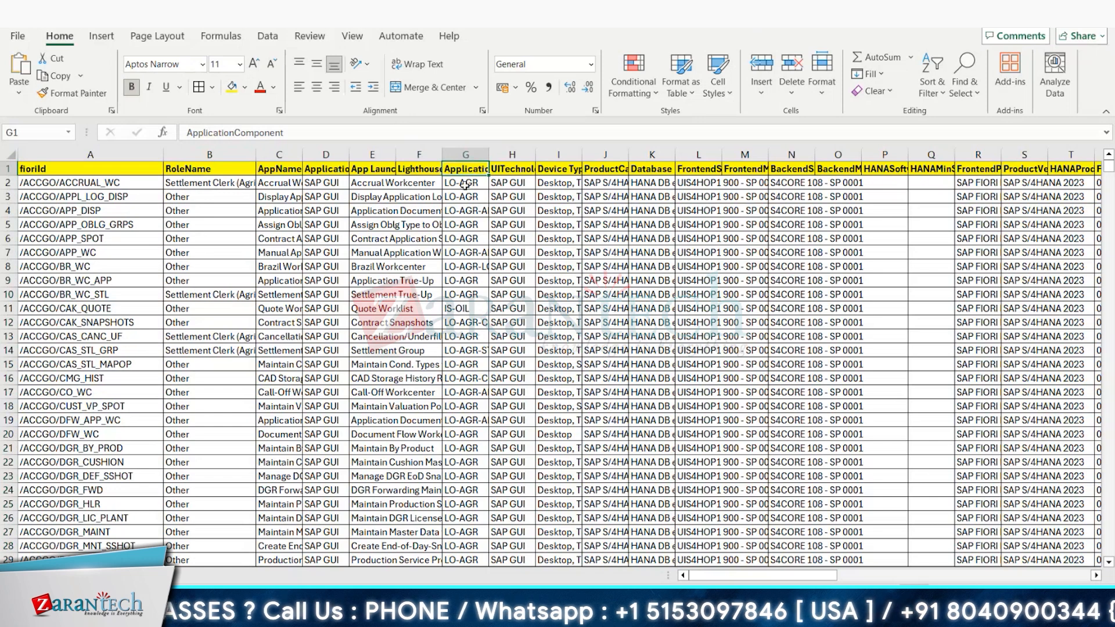
Step: Add filters to all columns in the header row
left_click(15, 156)
left_click(932, 81)
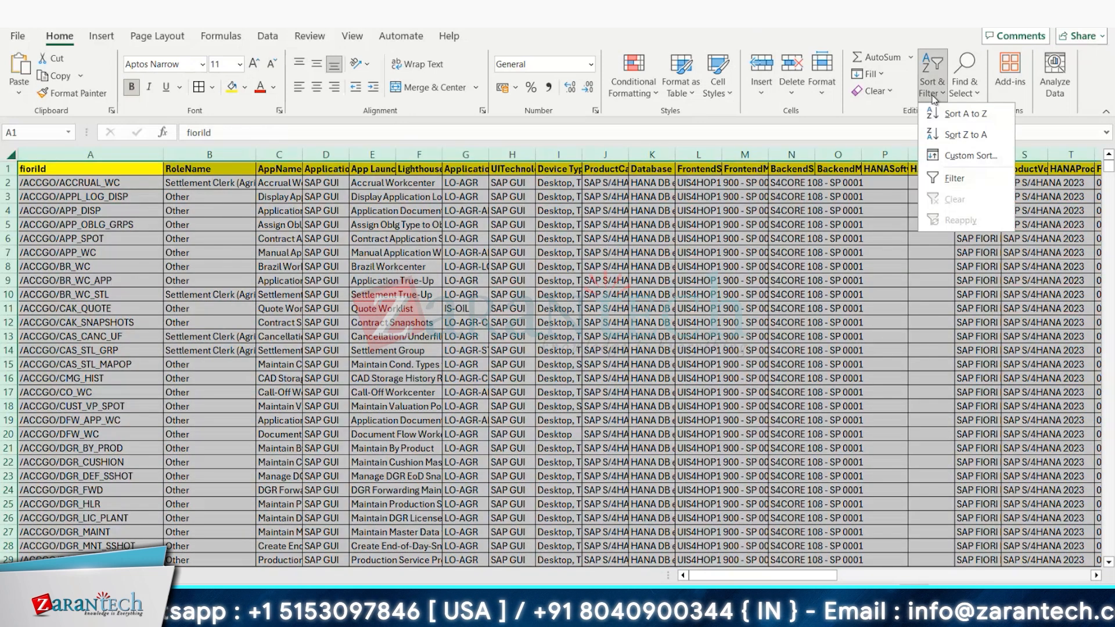
left_click(947, 178)
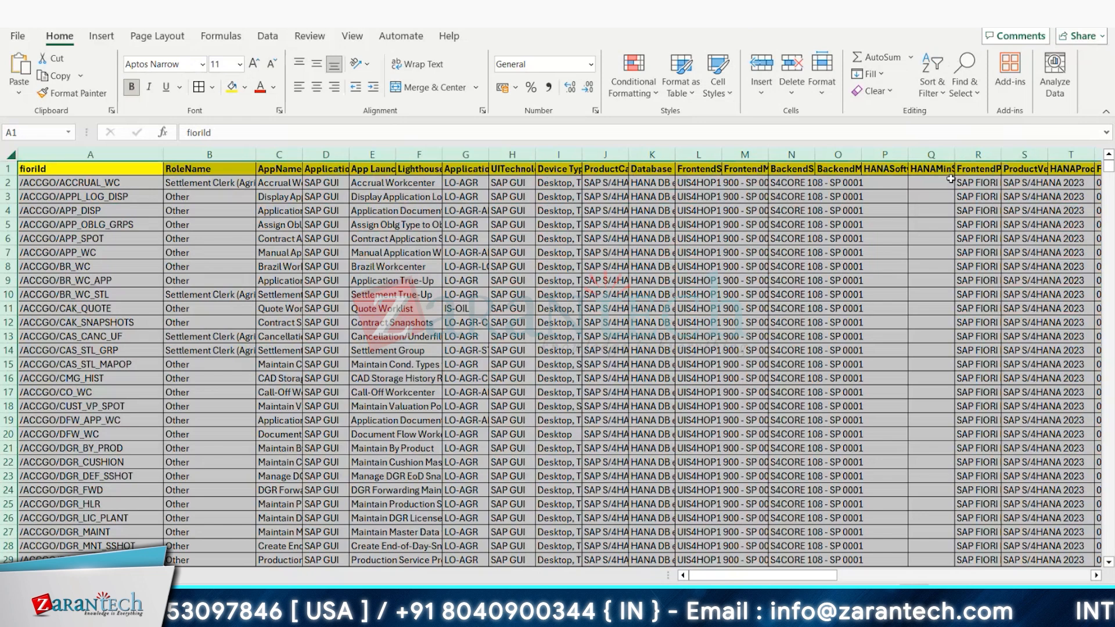
left_click(720, 266)
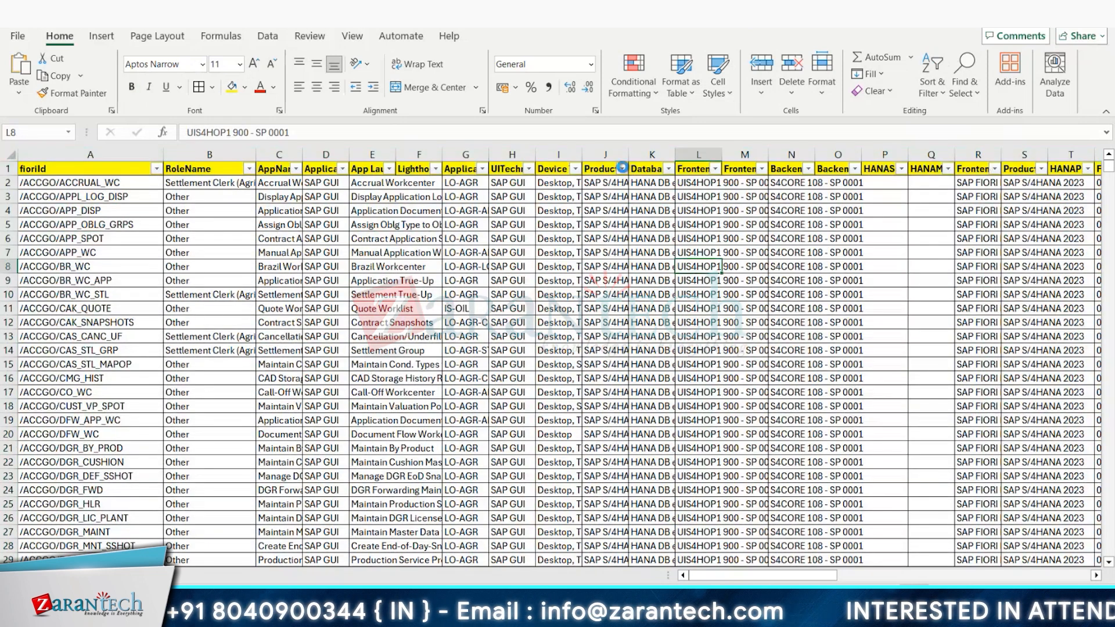
Step: Examine the filter values available for the ProductCategory and Database columns
left_click(622, 168)
left_click_drag(618, 378, 629, 429)
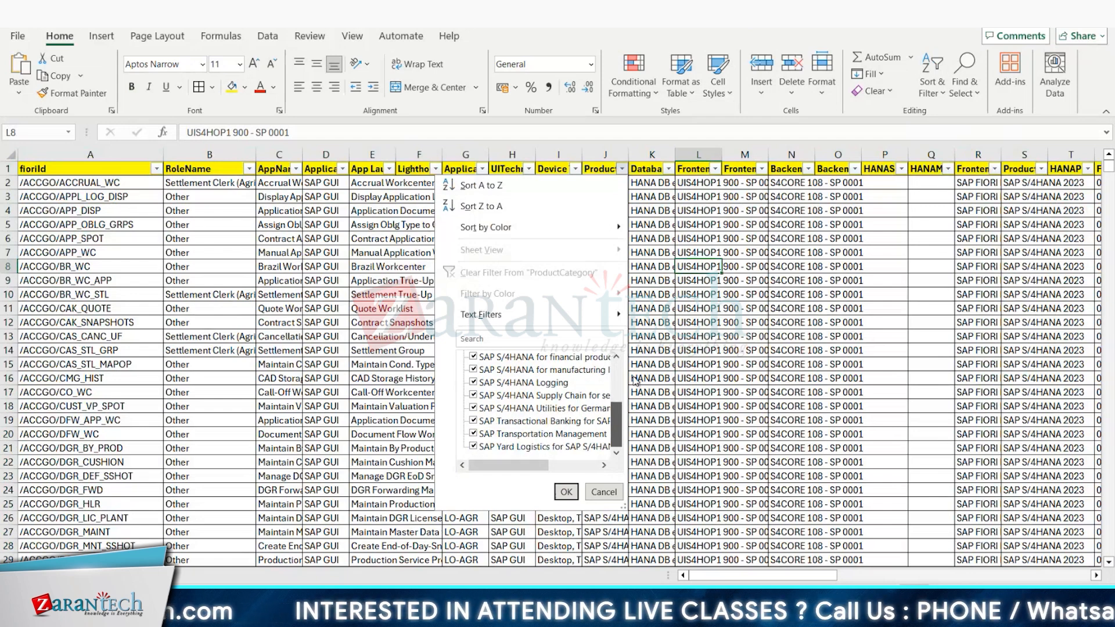
scroll(636, 377, "up", 10)
left_click(727, 206)
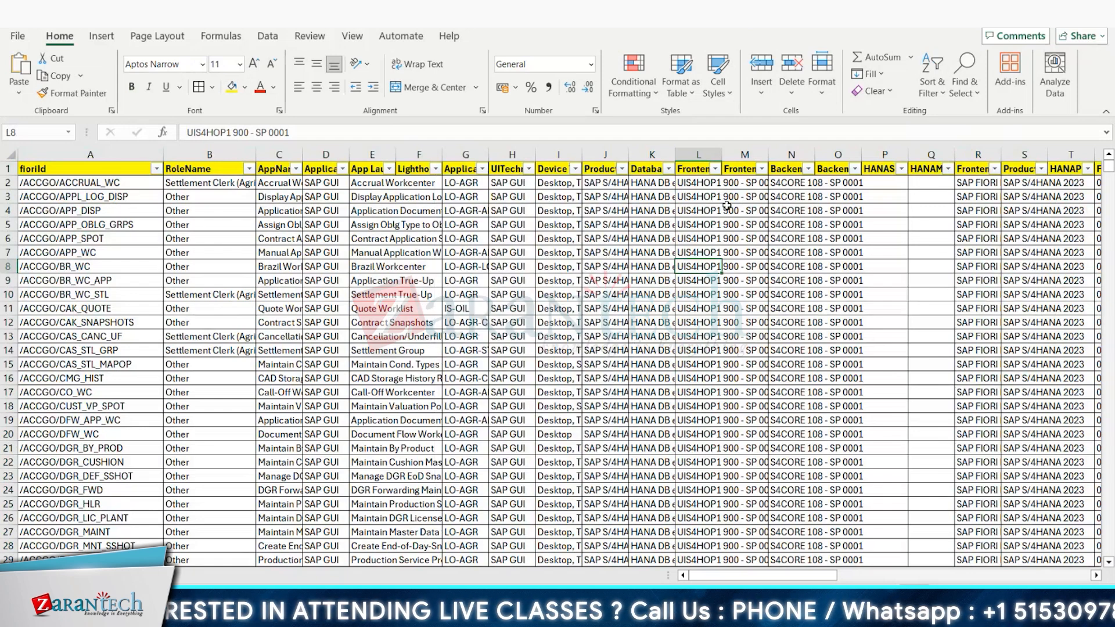
left_click(669, 170)
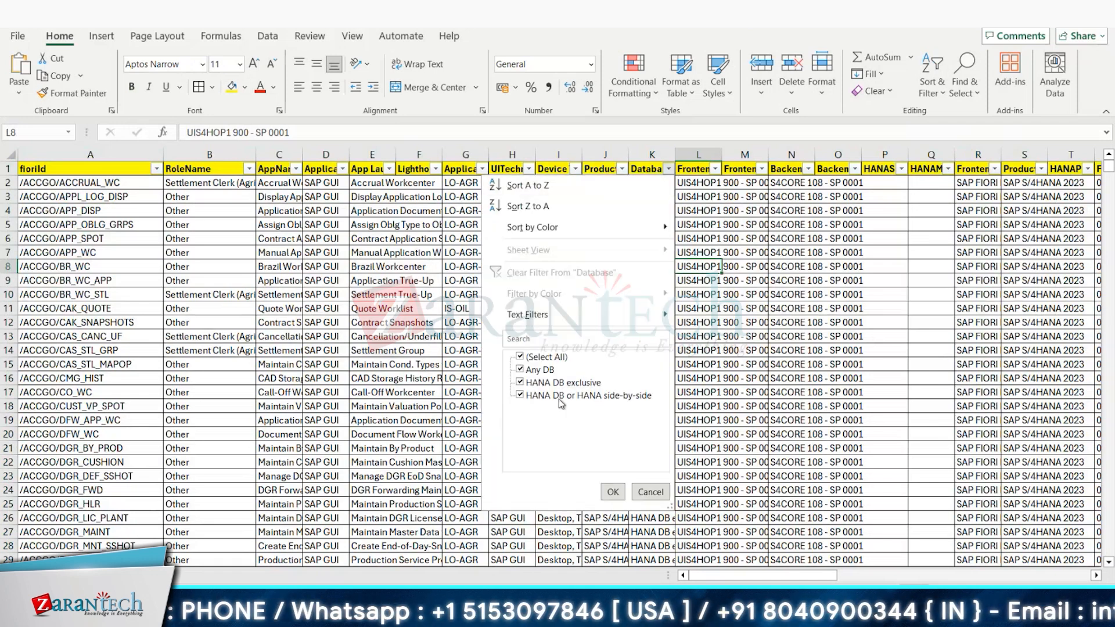
left_click(692, 356)
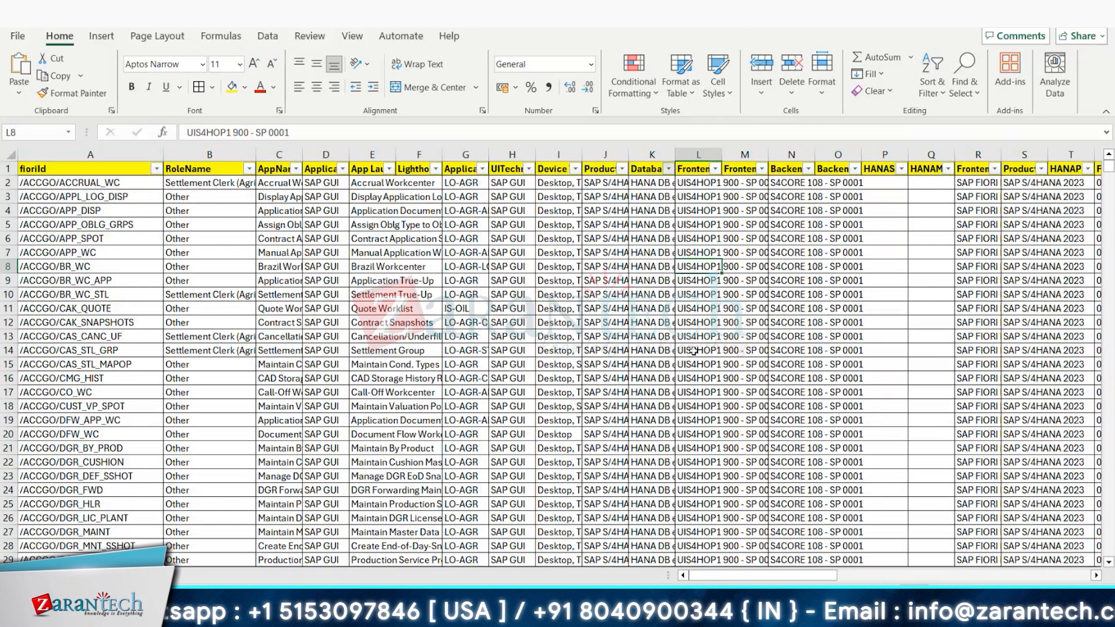
Step: Hide the Database column
left_click(646, 154)
right_click(647, 156)
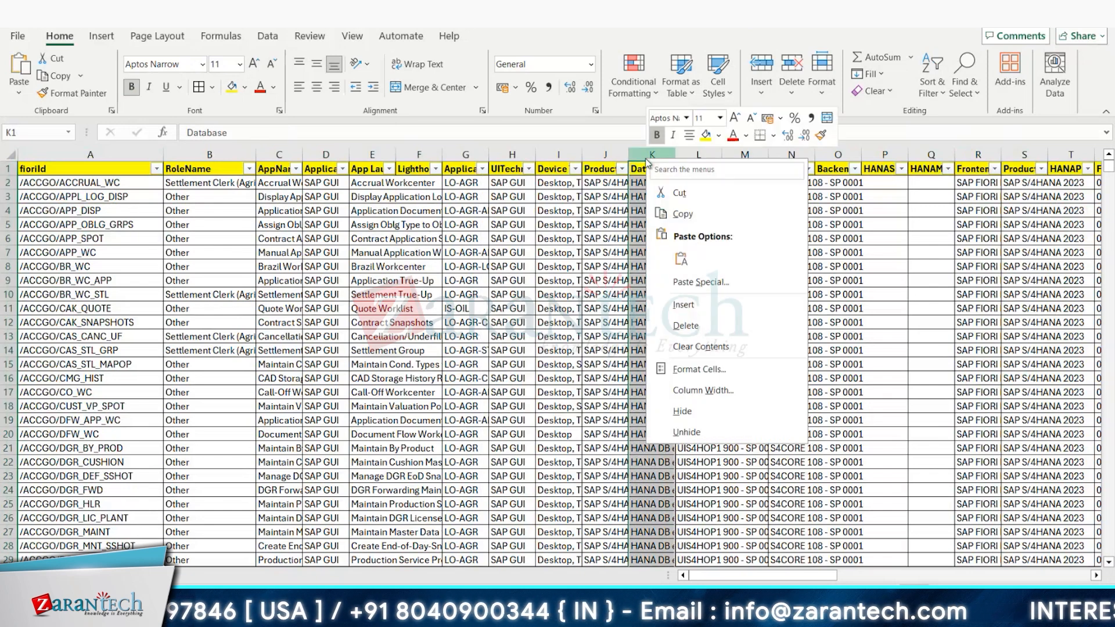
left_click(684, 411)
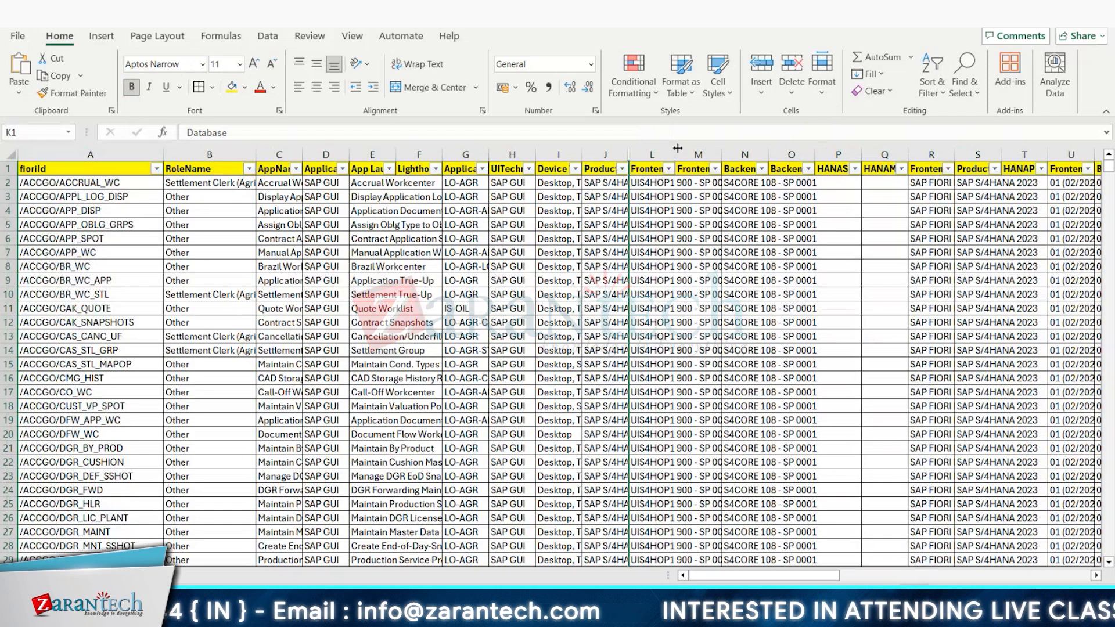
Step: Widen the FrontendSoftware column so its entries are readable, and look through its rows
left_click_drag(677, 148, 720, 149)
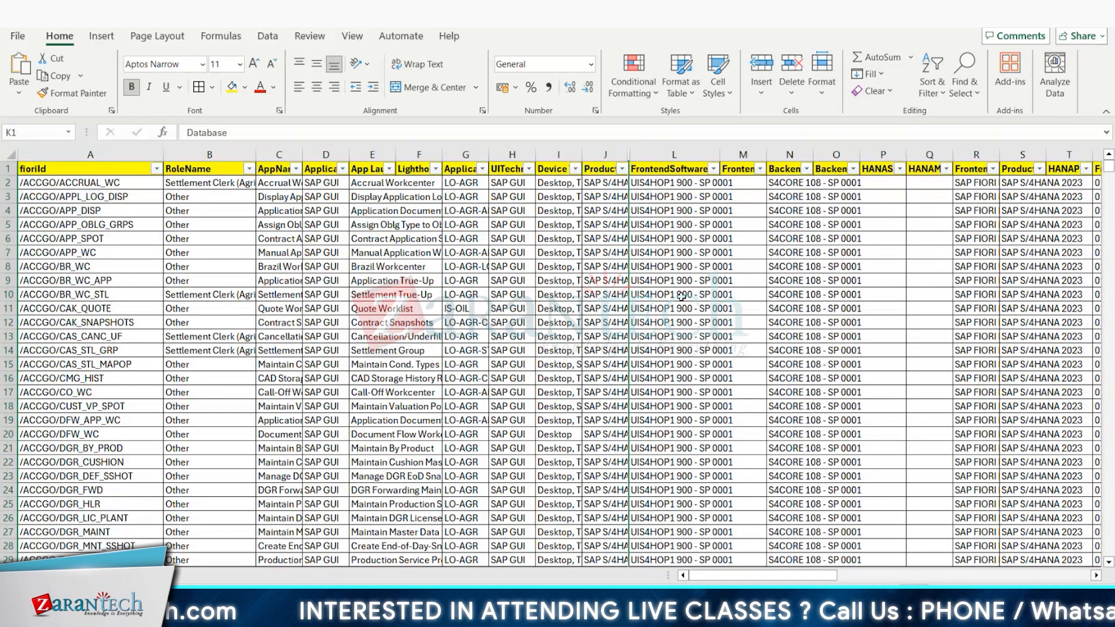
scroll(681, 296, "down", 4)
scroll(695, 305, "down", 4)
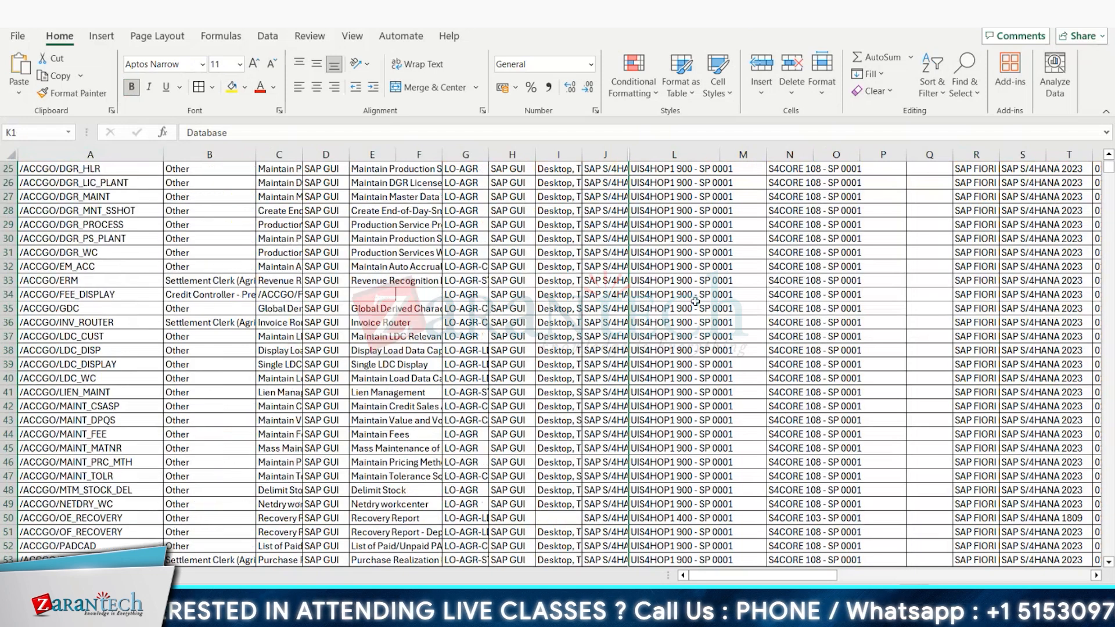
Step: Check the filter values available for the FrontendMinSP column, and hide that column
scroll(695, 301, "up", 8)
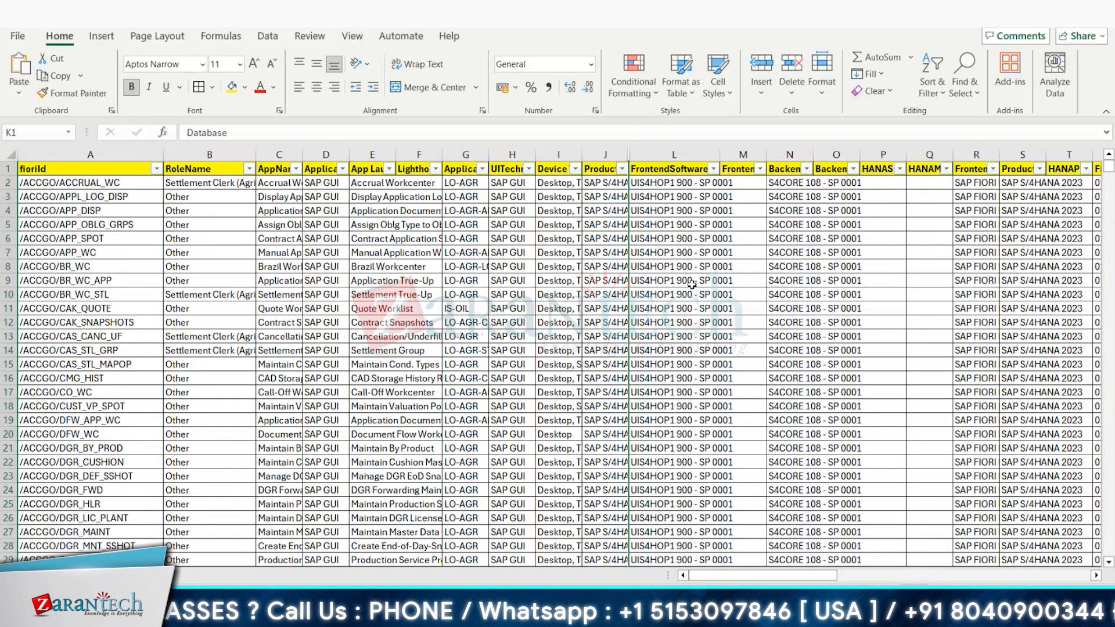
left_click(760, 169)
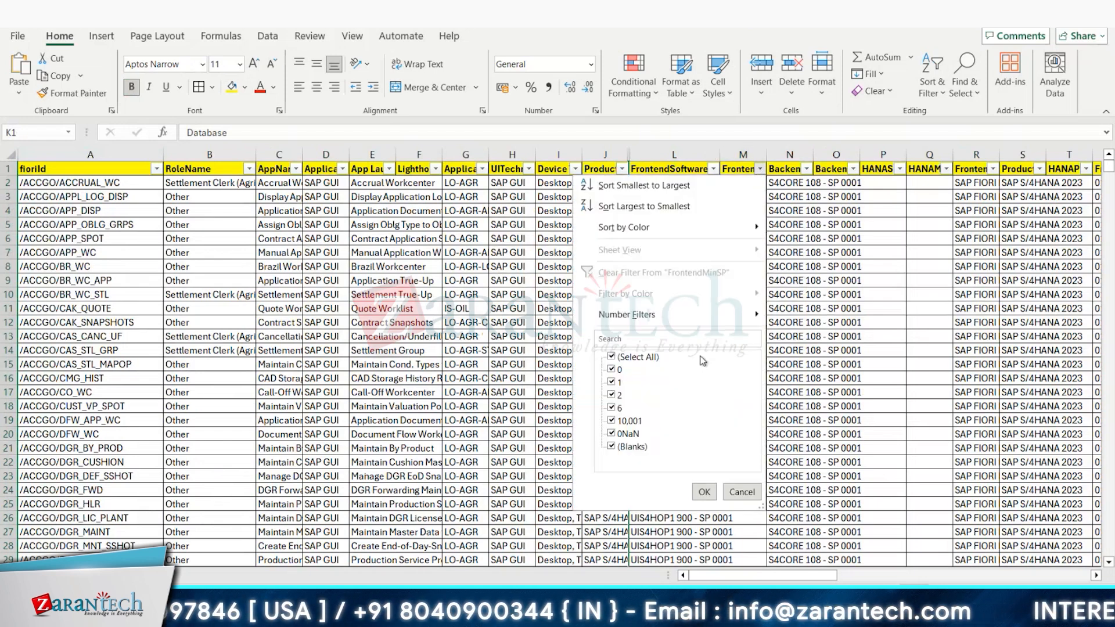
left_click(704, 492)
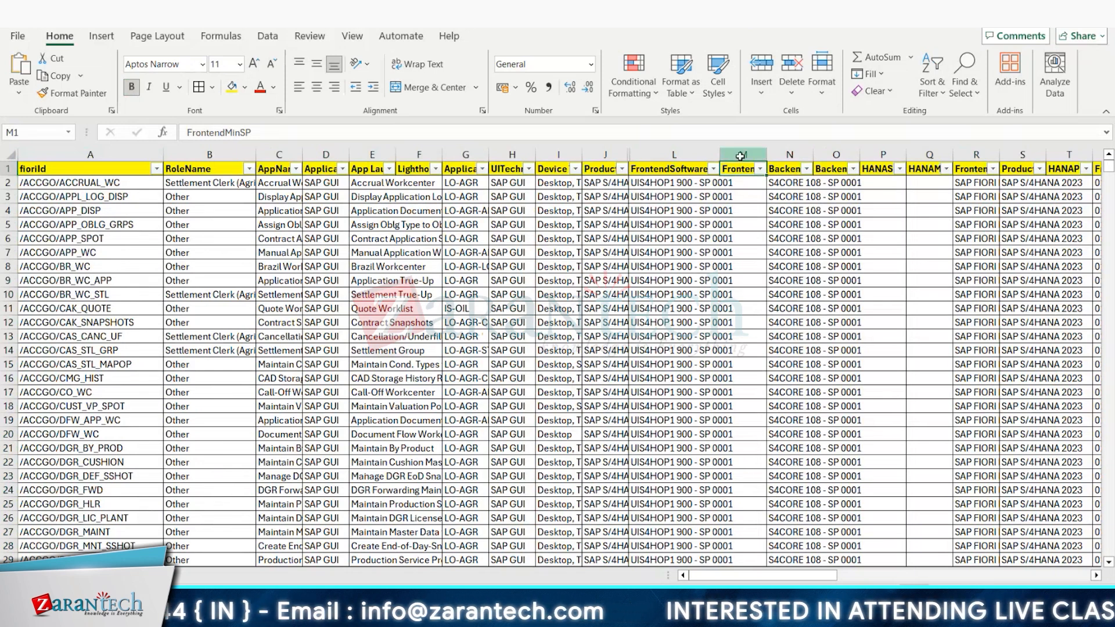
right_click(740, 155)
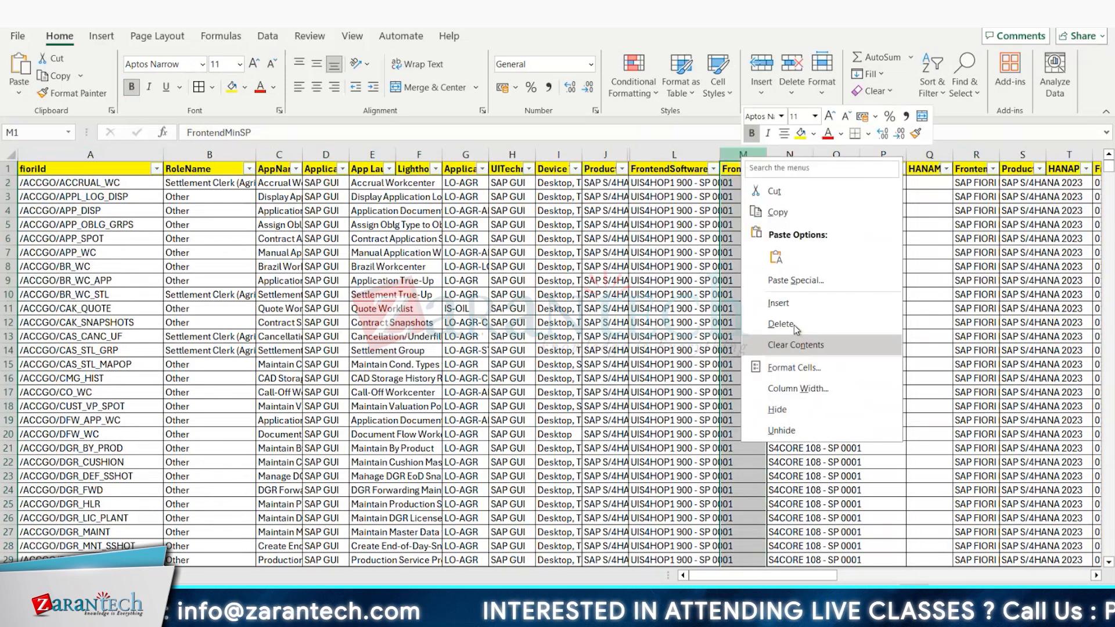
left_click(803, 407)
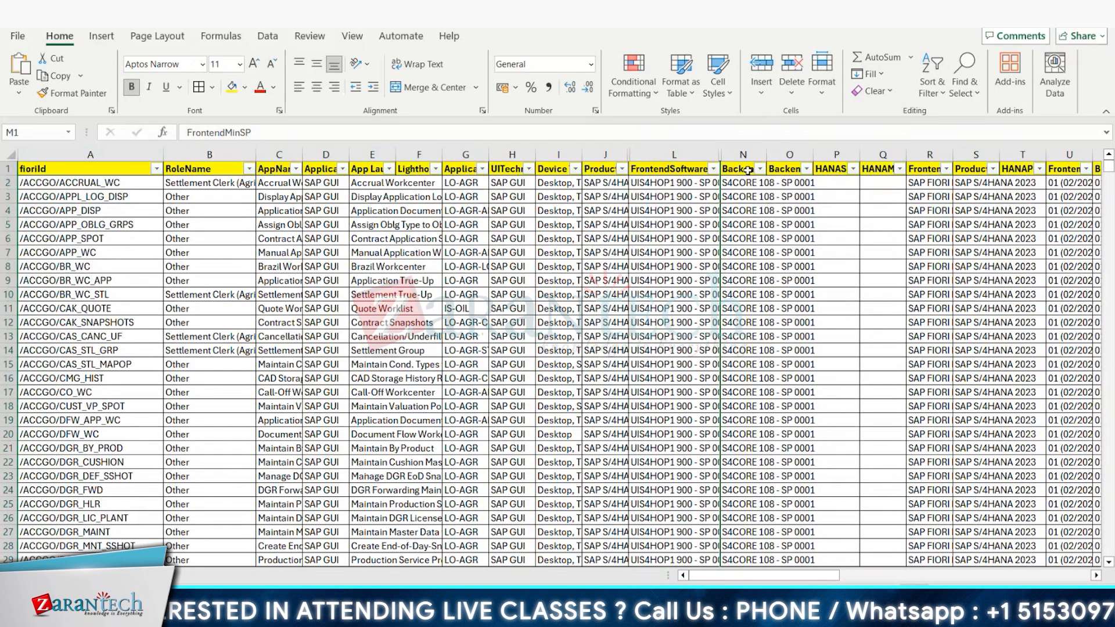
Step: Hide the BackendMinSP column
left_click(784, 168)
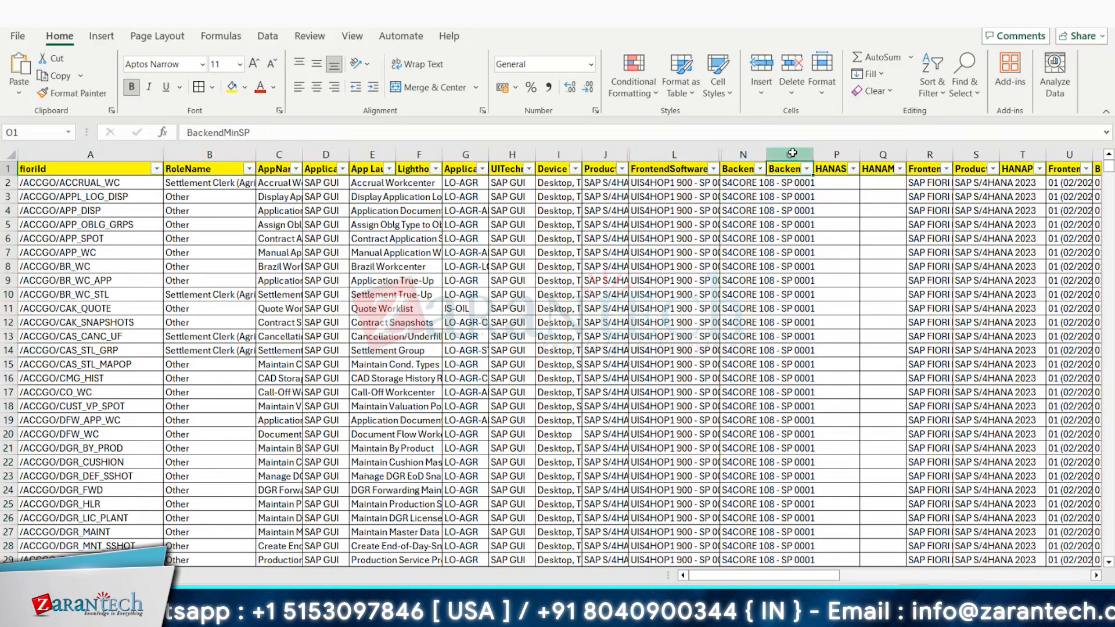
right_click(791, 154)
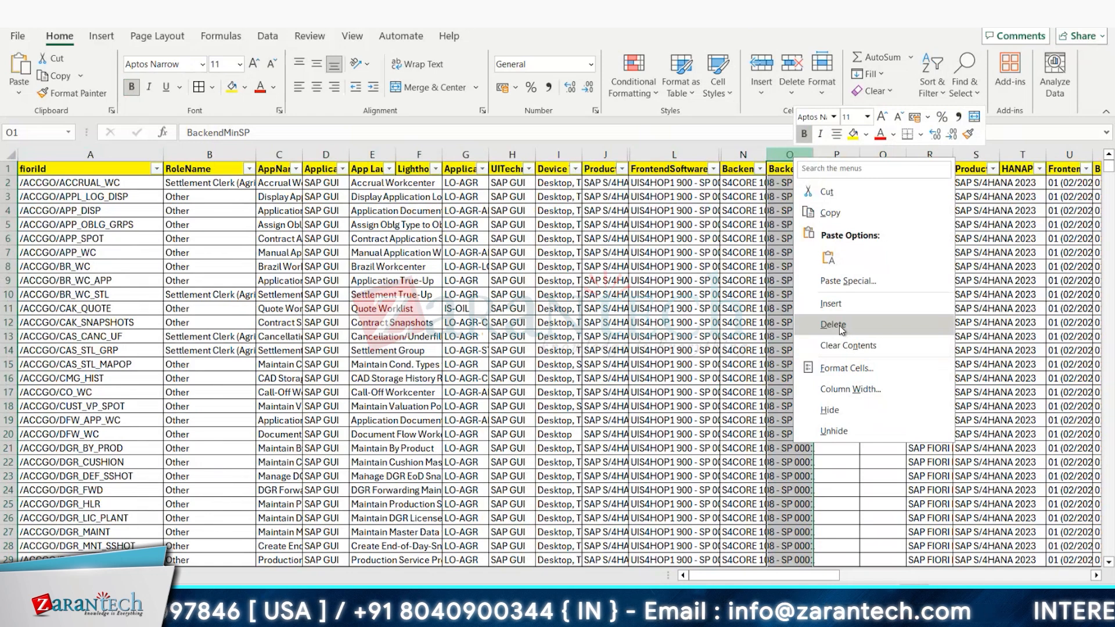
left_click(831, 410)
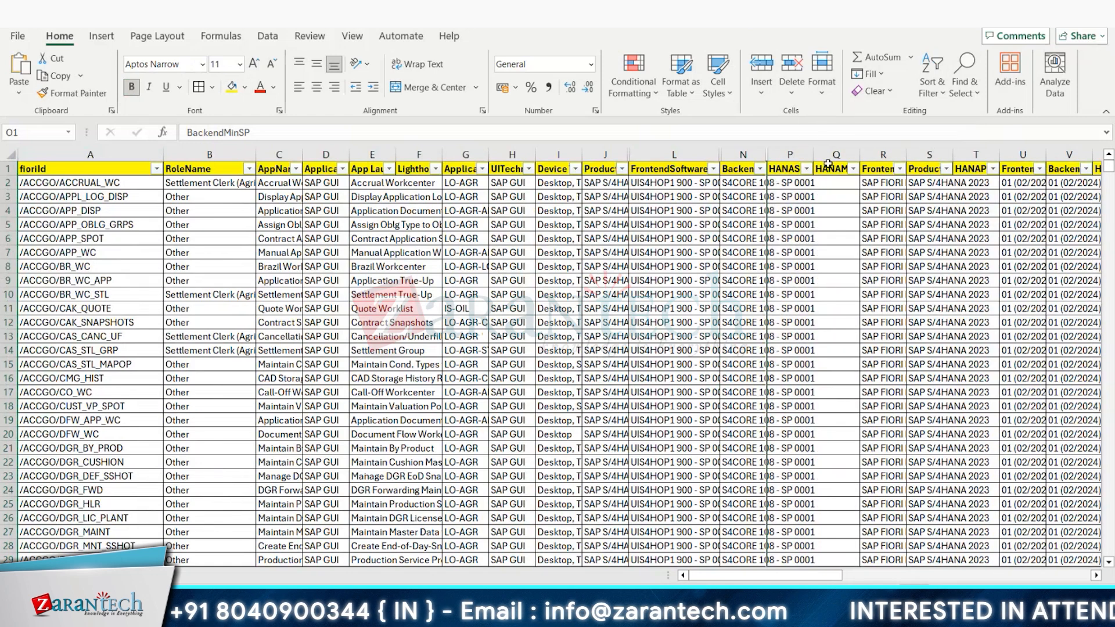
Step: Filter the ProductVersionNameBackend column to show only the 2021 product version entries
left_click(829, 165)
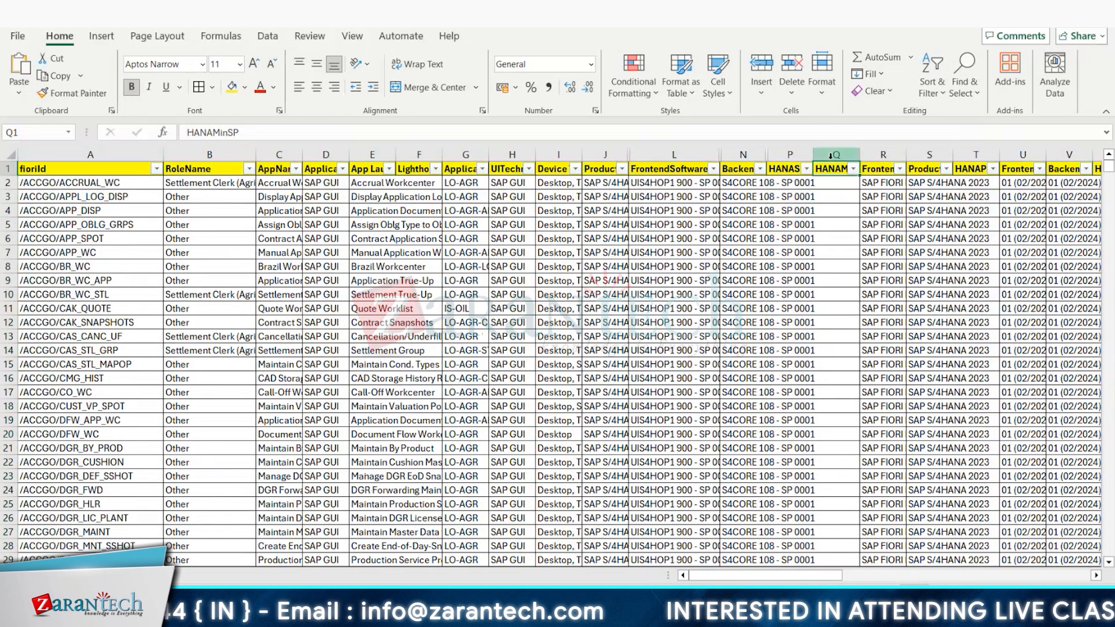
left_click(884, 170)
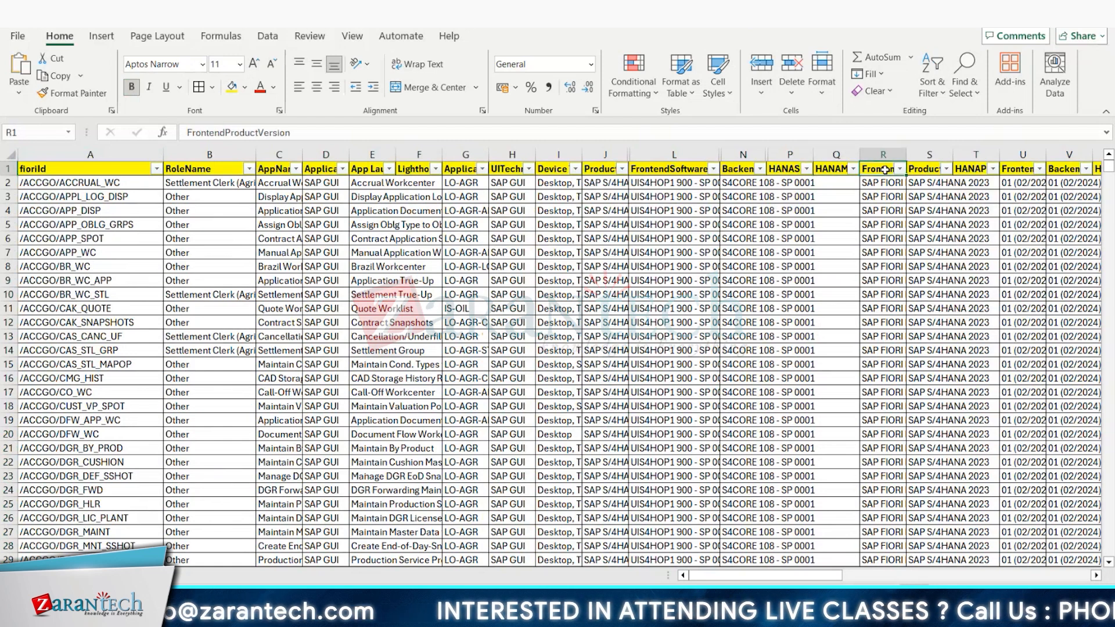
left_click(927, 173)
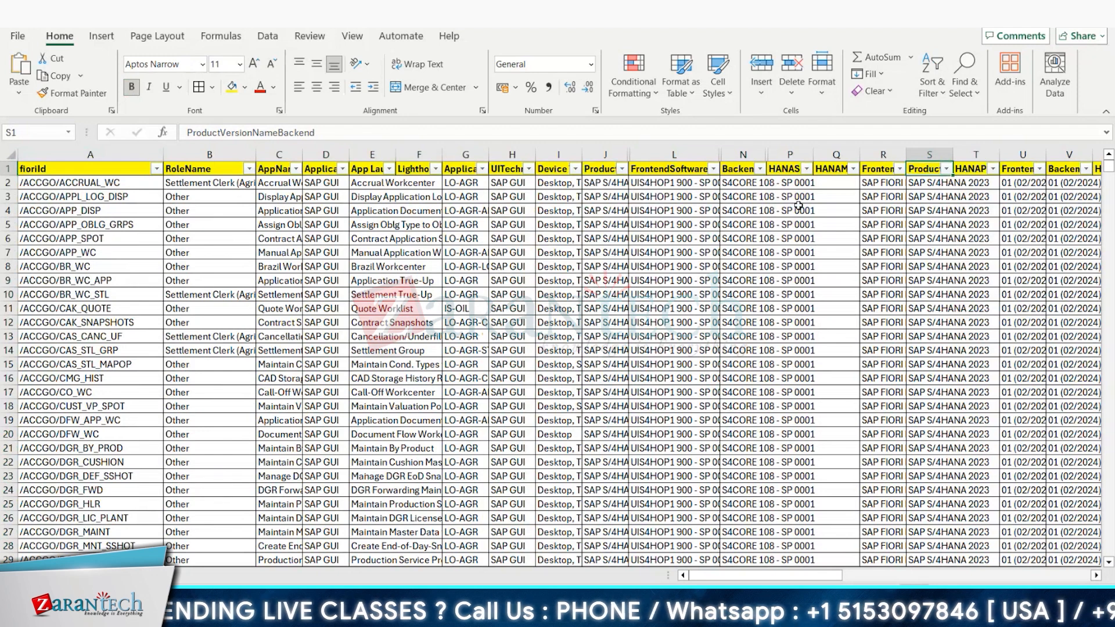
left_click(947, 168)
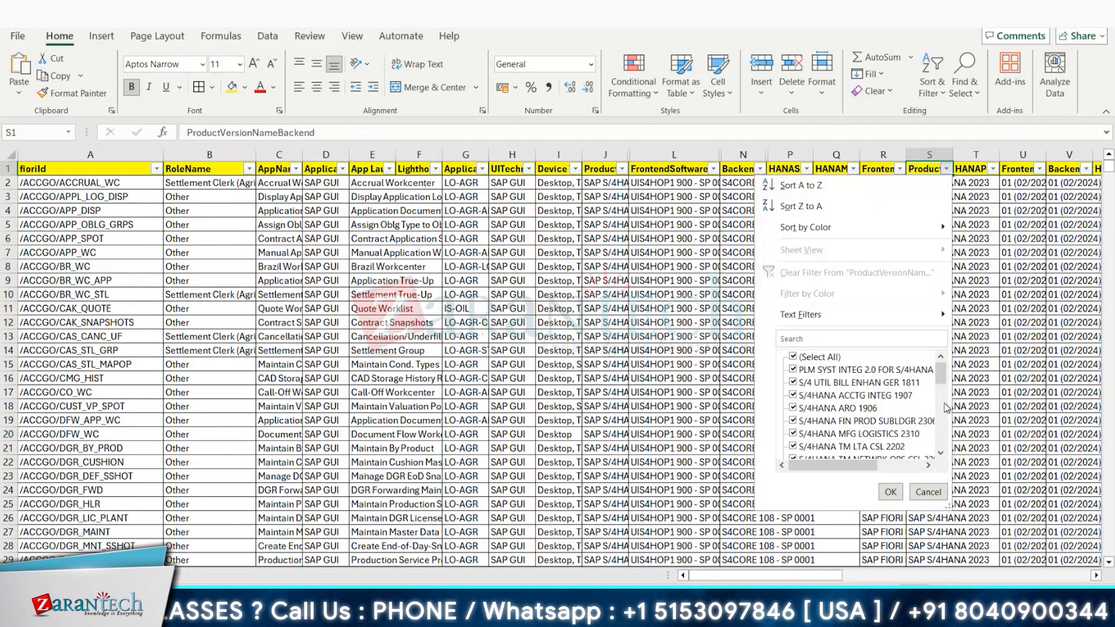
left_click_drag(939, 376, 941, 422)
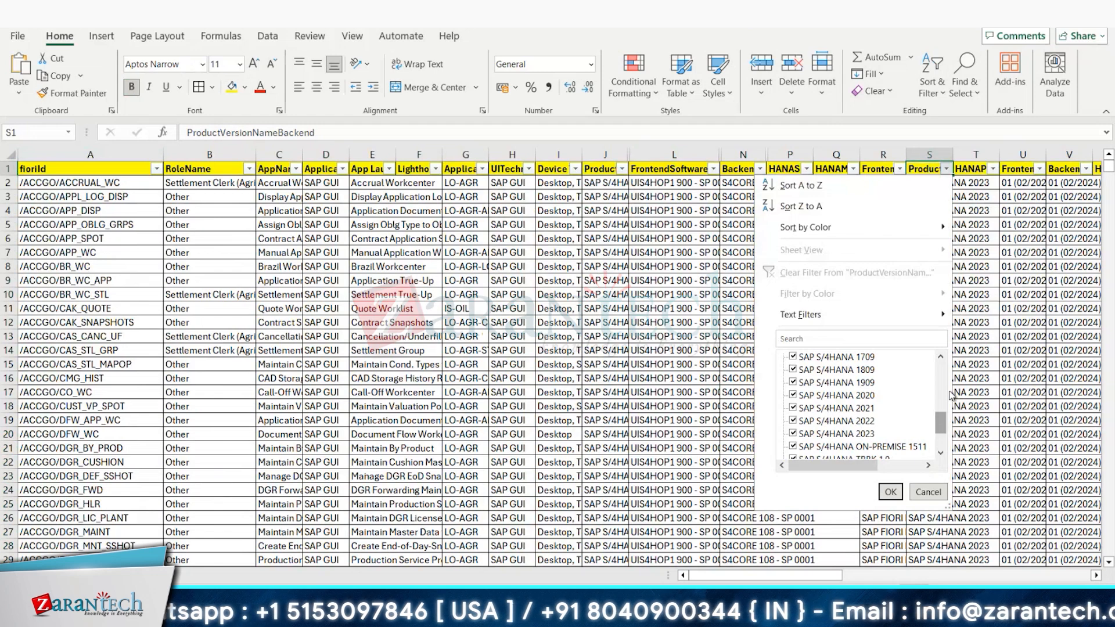
scroll(865, 407, "up", 5)
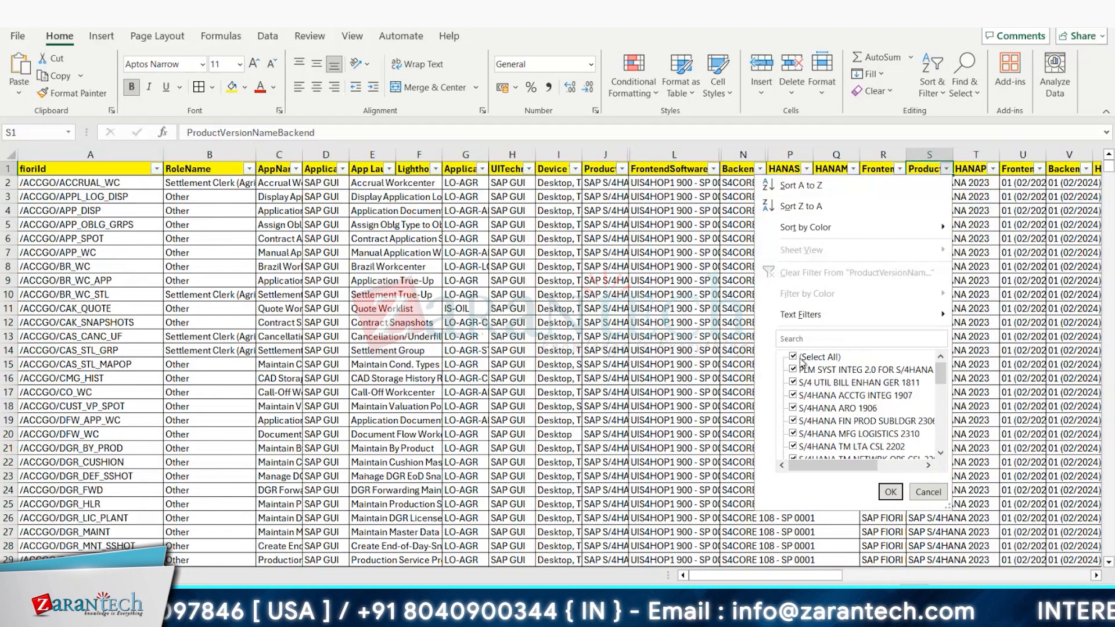
left_click(802, 358)
type("2021")
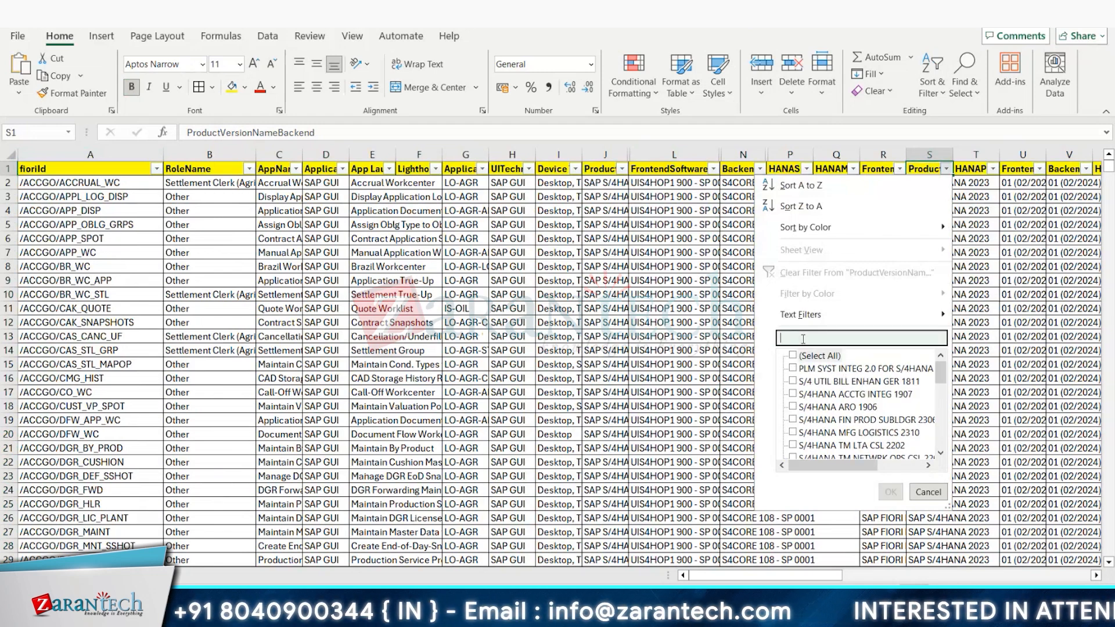
key("Return")
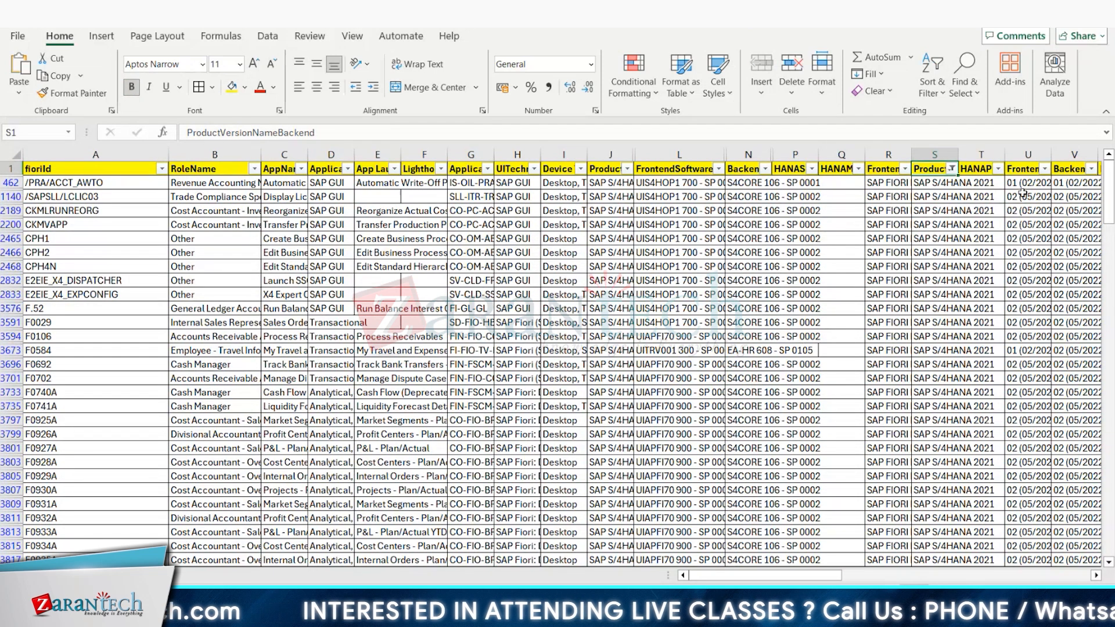
Step: Hide the FrontendProductVersionStack column together with the adjacent backend column V
left_click_drag(1026, 154, 1068, 154)
right_click(1066, 166)
left_click(929, 325)
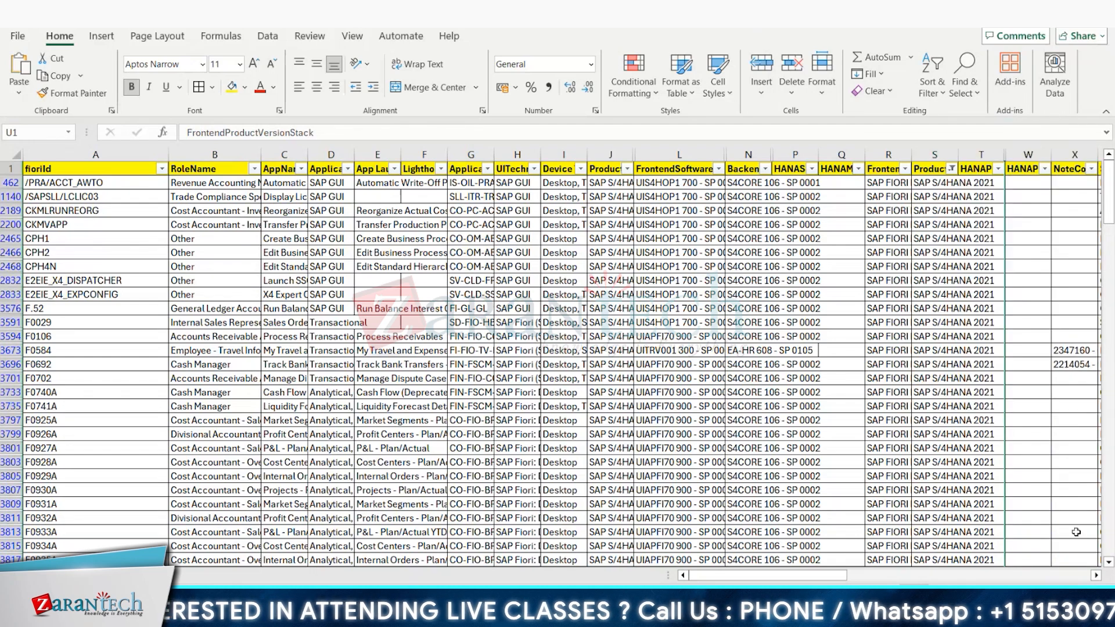
Step: Hide the HANA product version column W and the adjacent NoteCollection column
scroll(1076, 532, "right", 10)
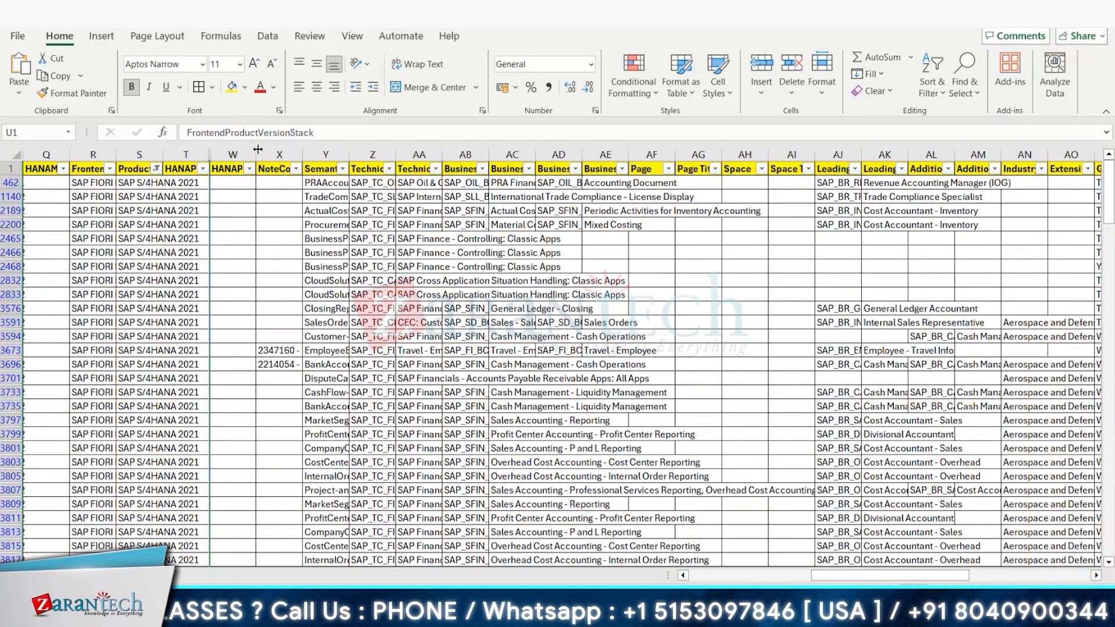
left_click(234, 169)
left_click(271, 169)
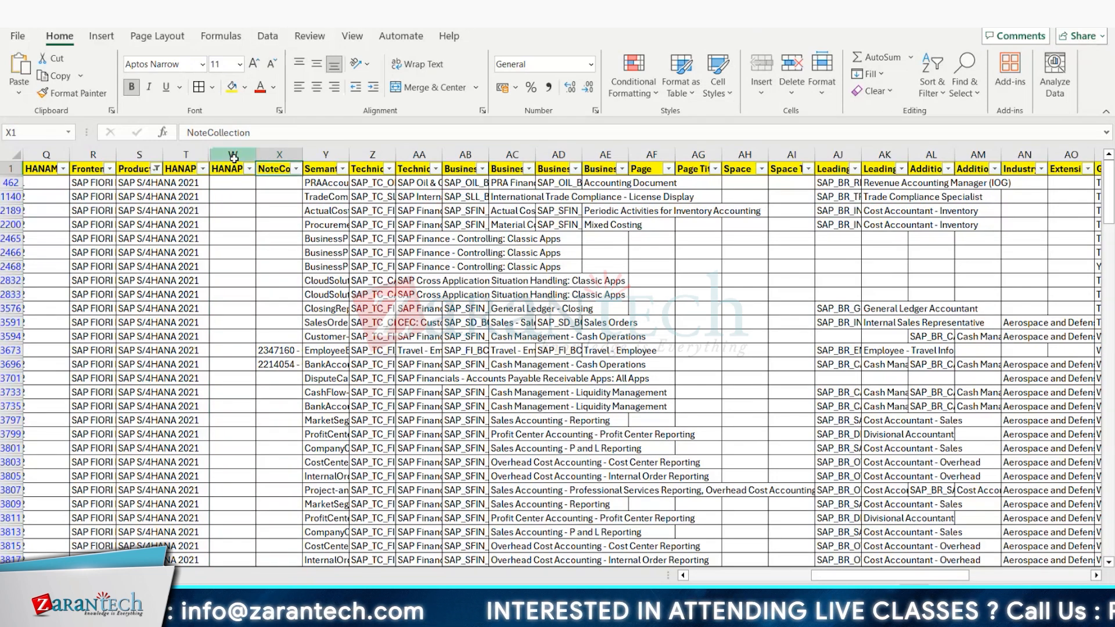
left_click_drag(234, 154, 267, 152)
right_click(273, 157)
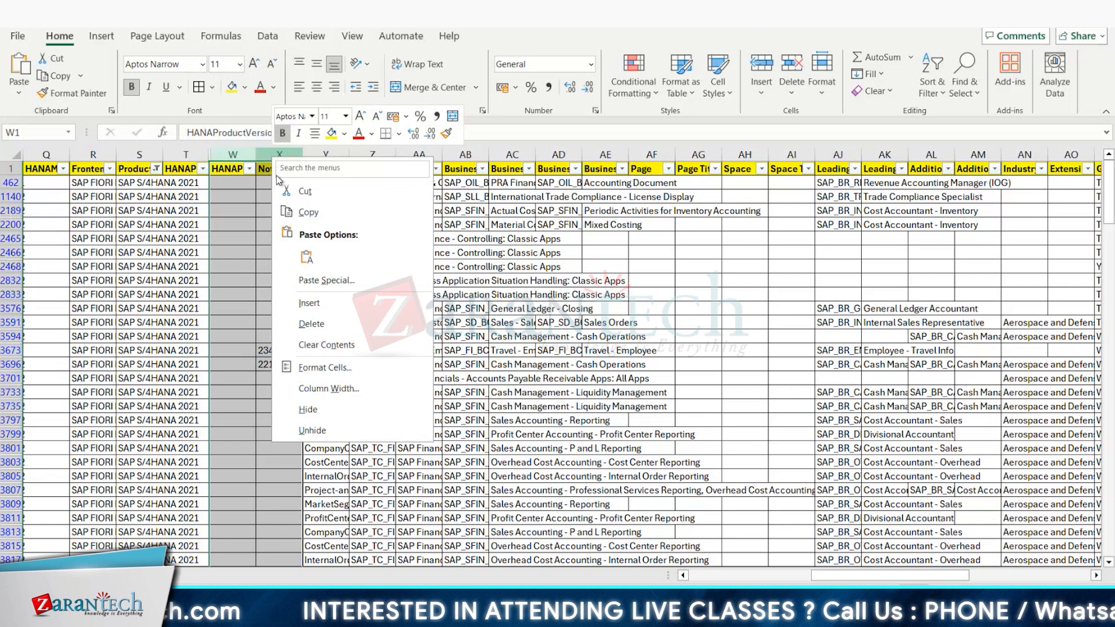
left_click(323, 410)
Step: Widen the Semantic Object Action, TechnicalCatalogName and BusinessCatalogName columns so their headers are fully readable
left_click(238, 182)
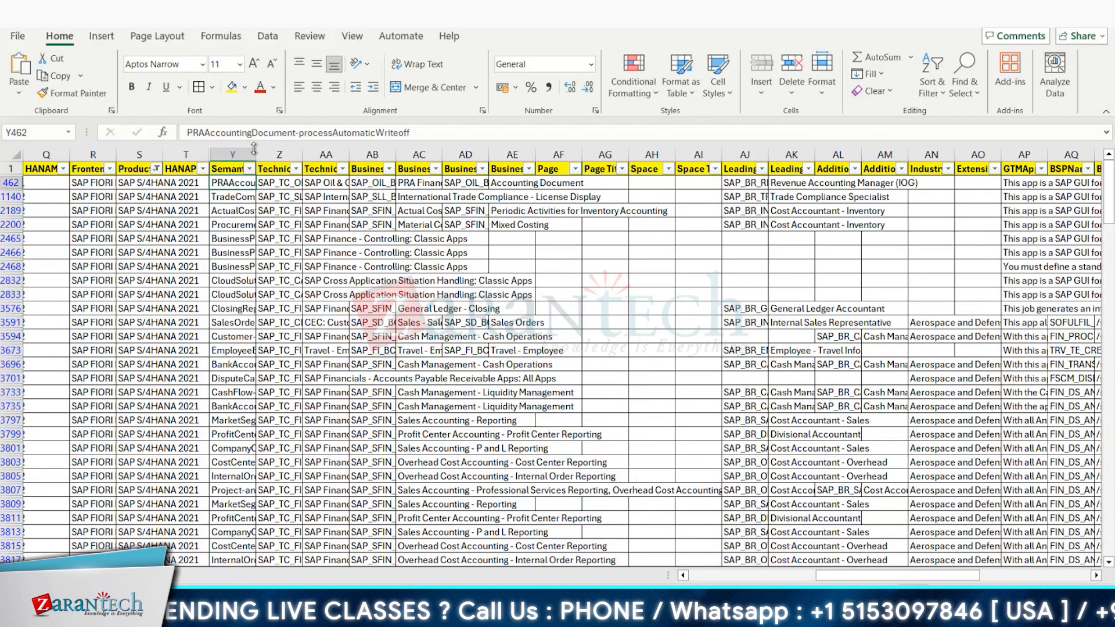
left_click(273, 184)
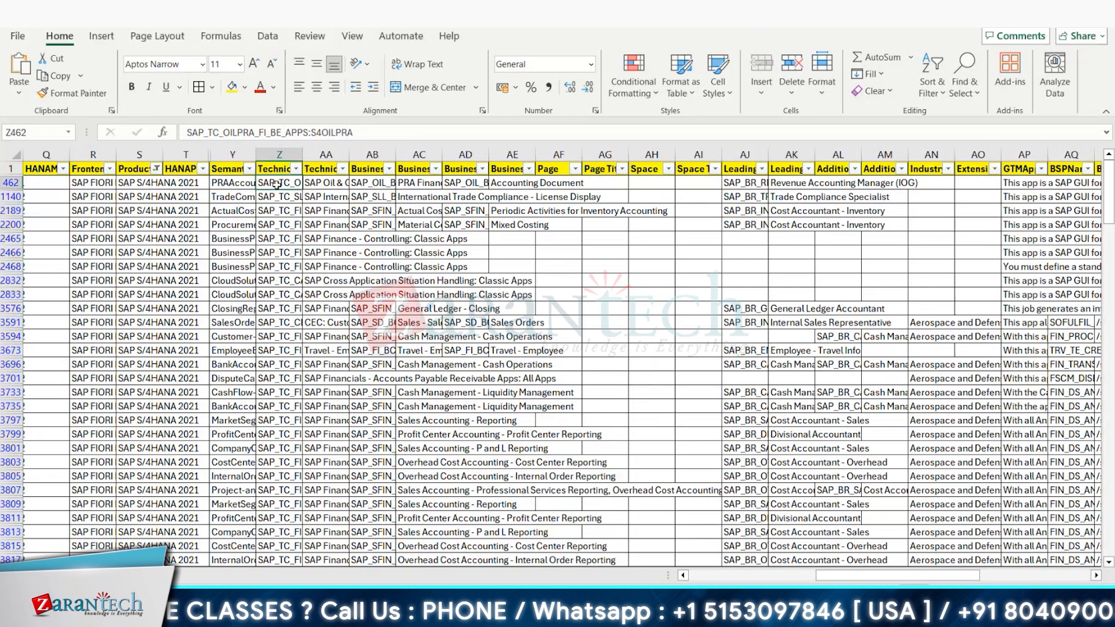
left_click(235, 169)
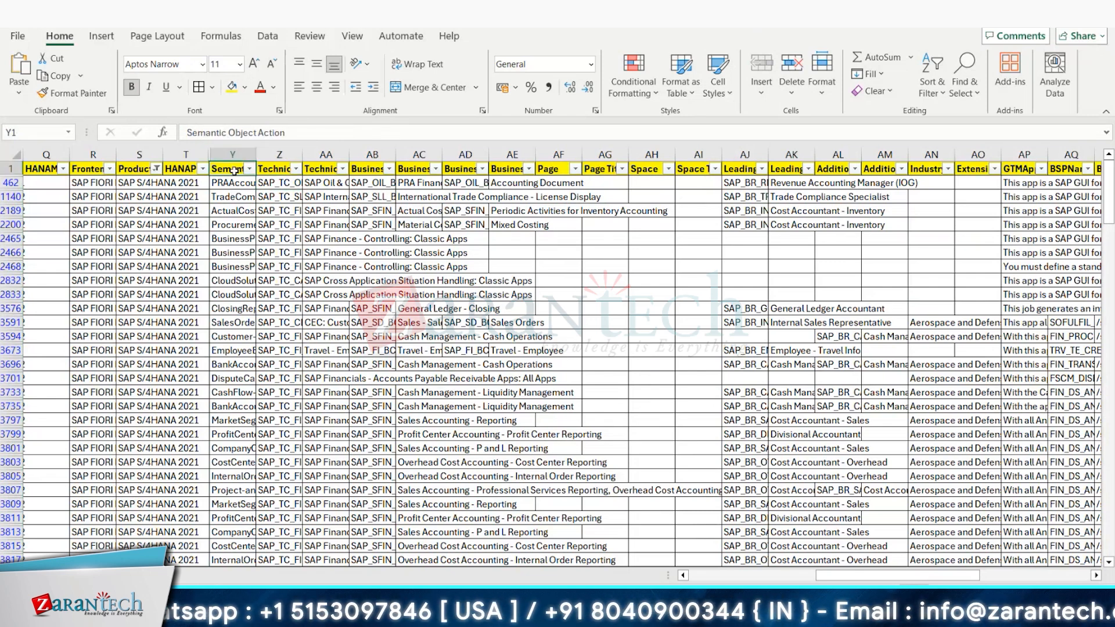
left_click_drag(256, 155, 509, 154)
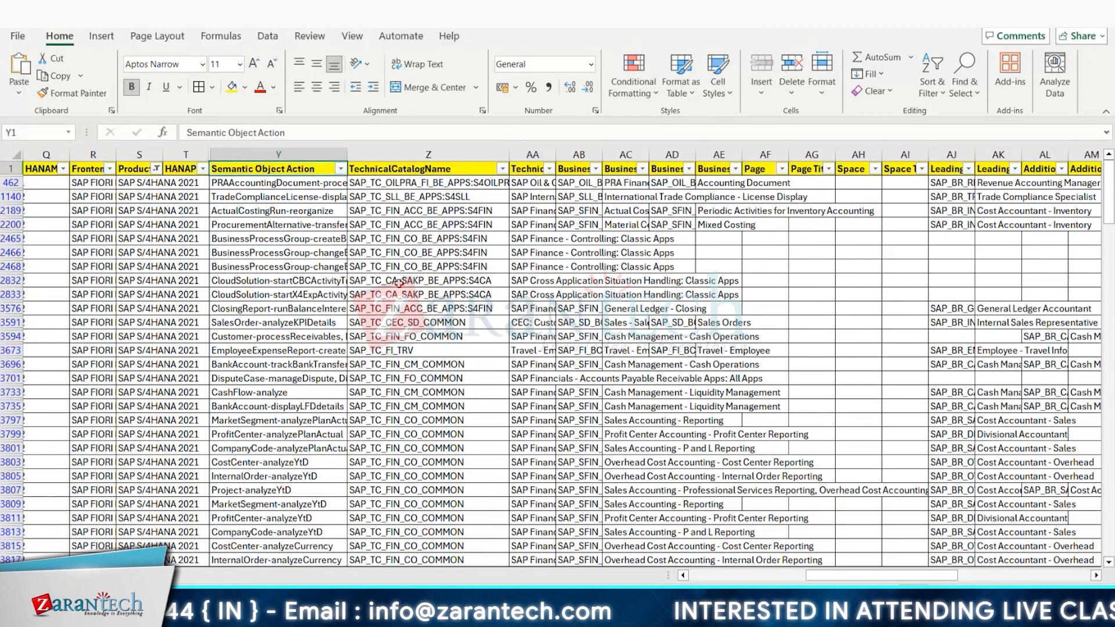
left_click(526, 171)
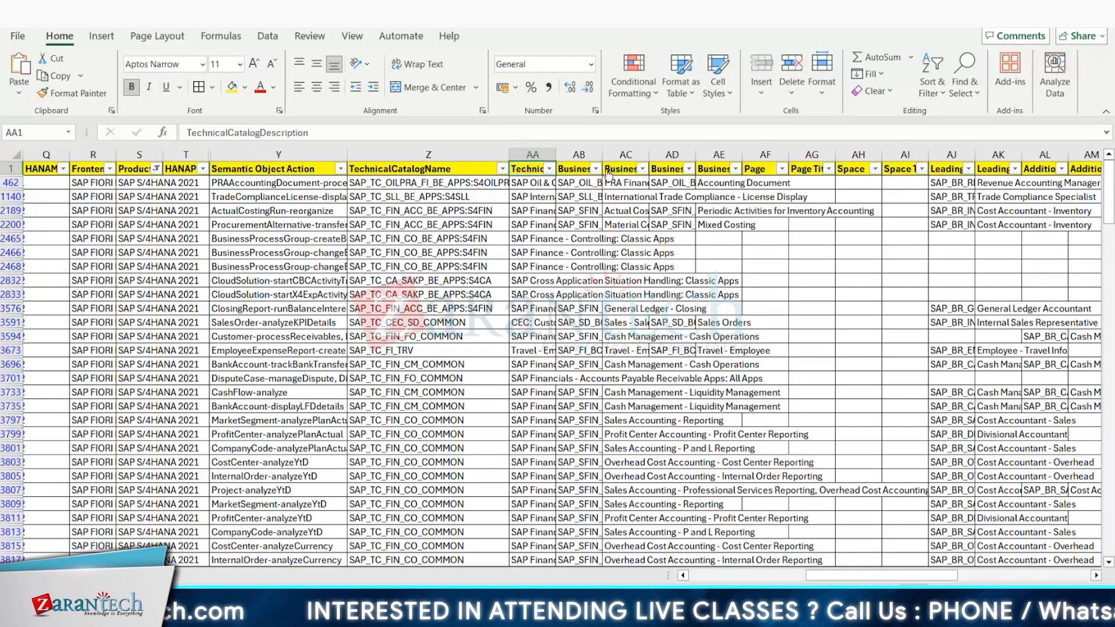
left_click_drag(602, 155, 677, 154)
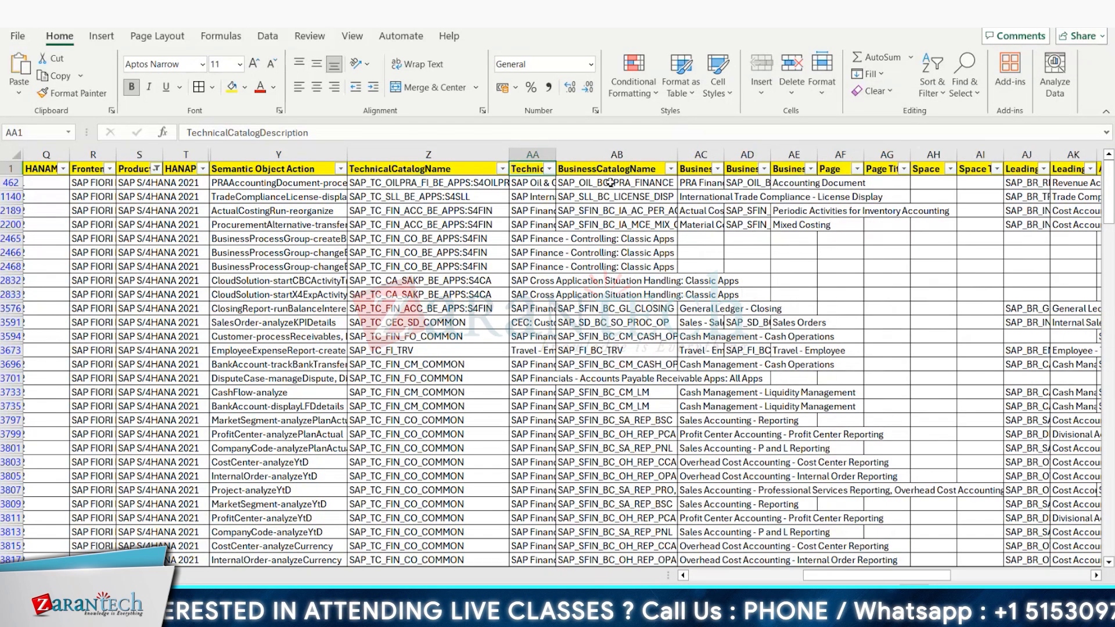
Step: Examine the business catalog description, business group, Page and leading business role columns
left_click(699, 183)
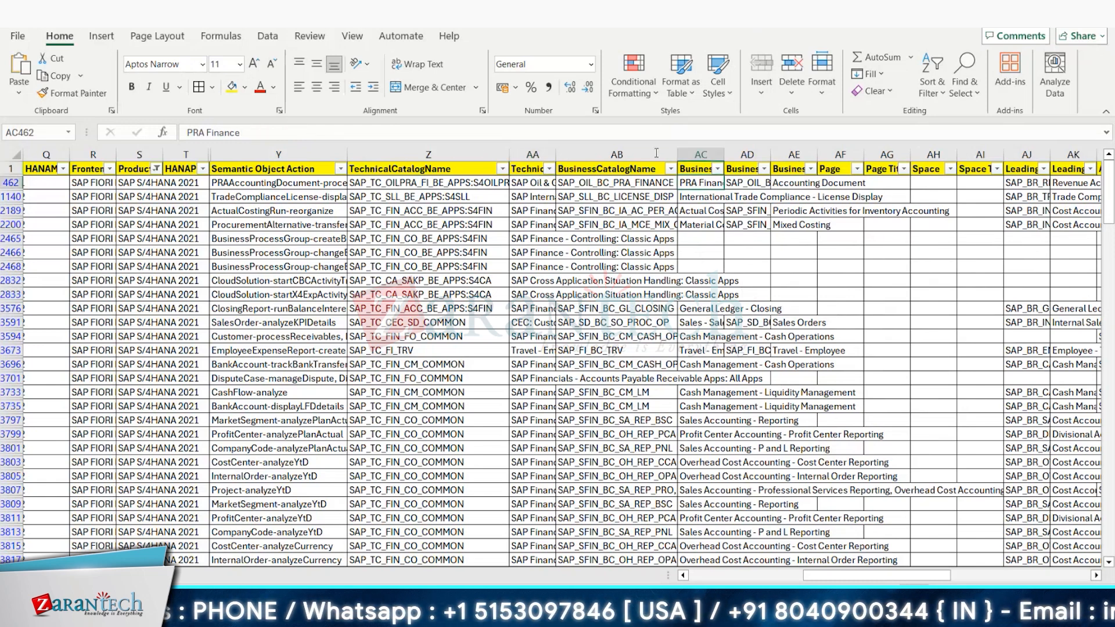
left_click(742, 169)
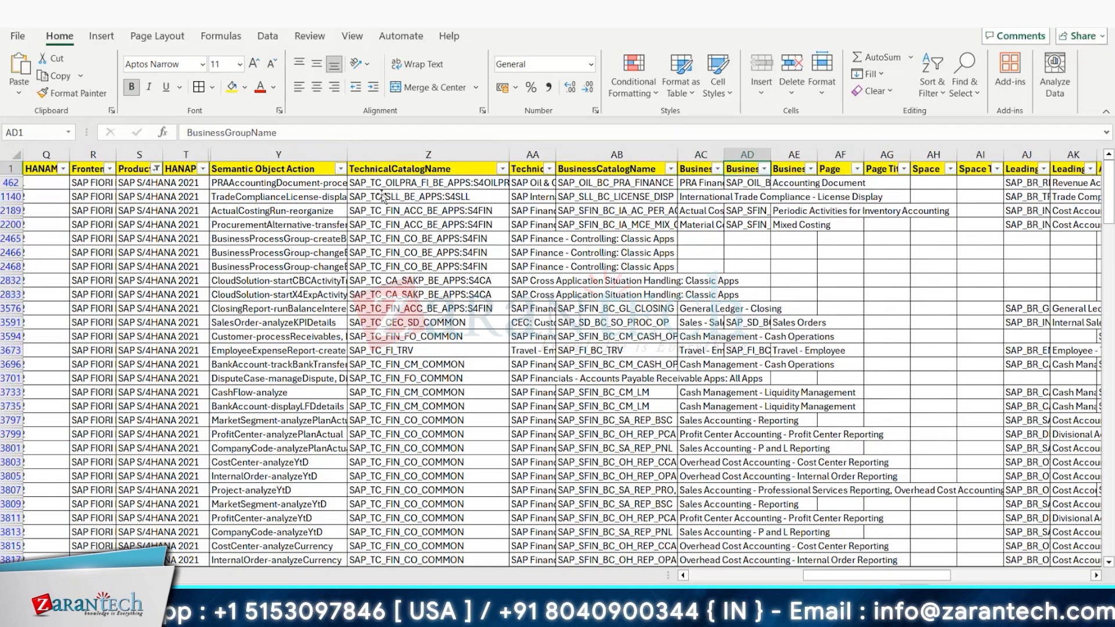
left_click(786, 169)
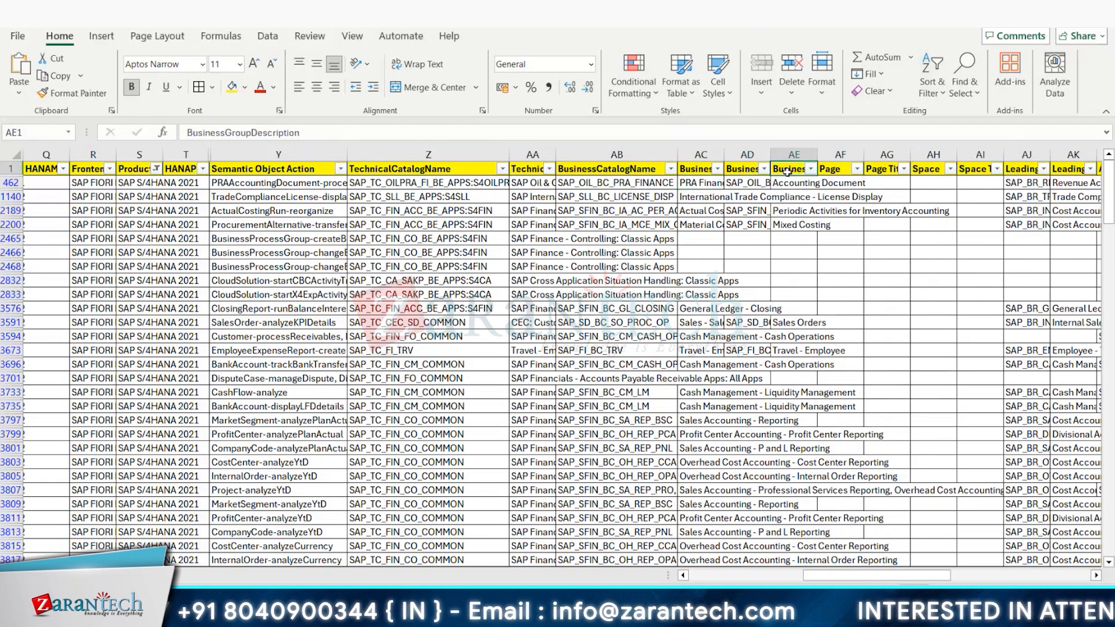
left_click(840, 155)
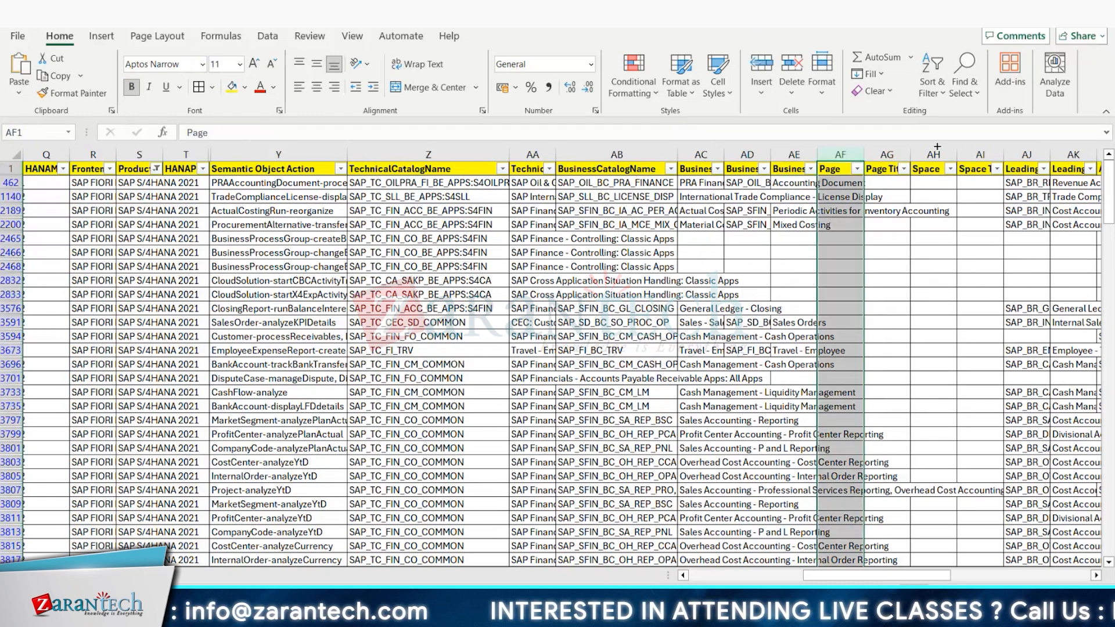
left_click(1034, 181)
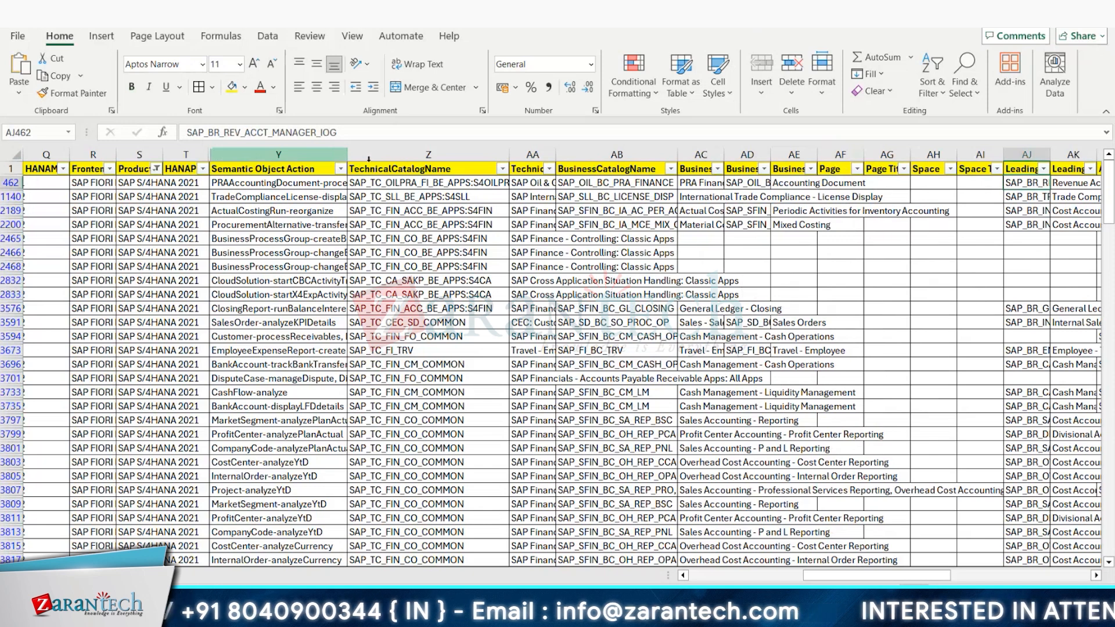
Step: Filter the leading business role column to show only SAP_BR_BUYER, and view the neighbouring role columns
left_click(1045, 169)
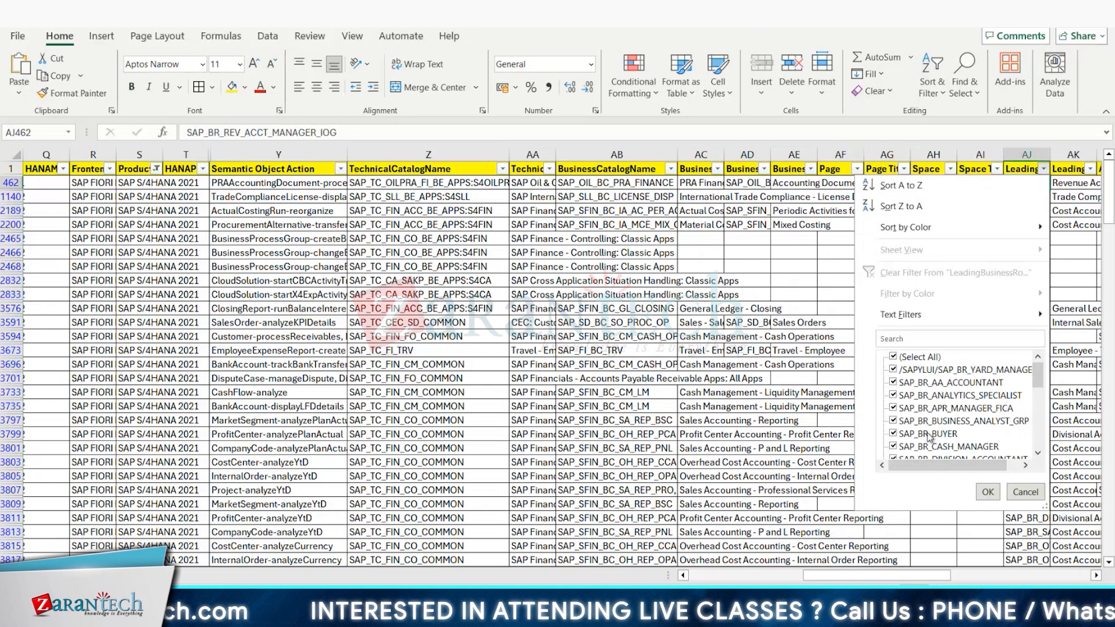
left_click(893, 357)
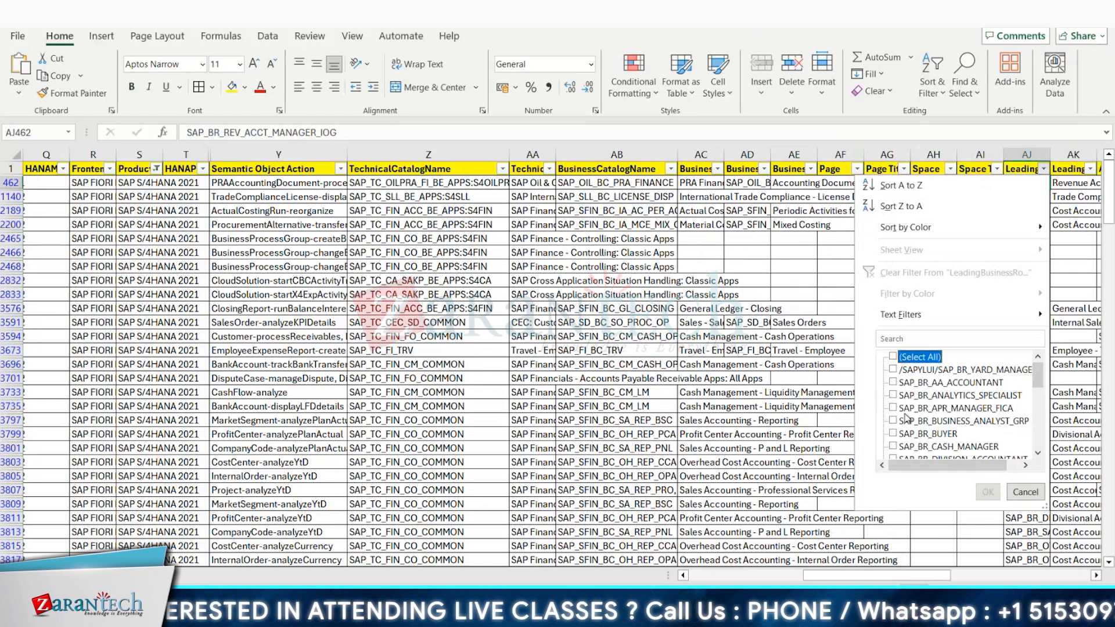
left_click(897, 433)
left_click(988, 492)
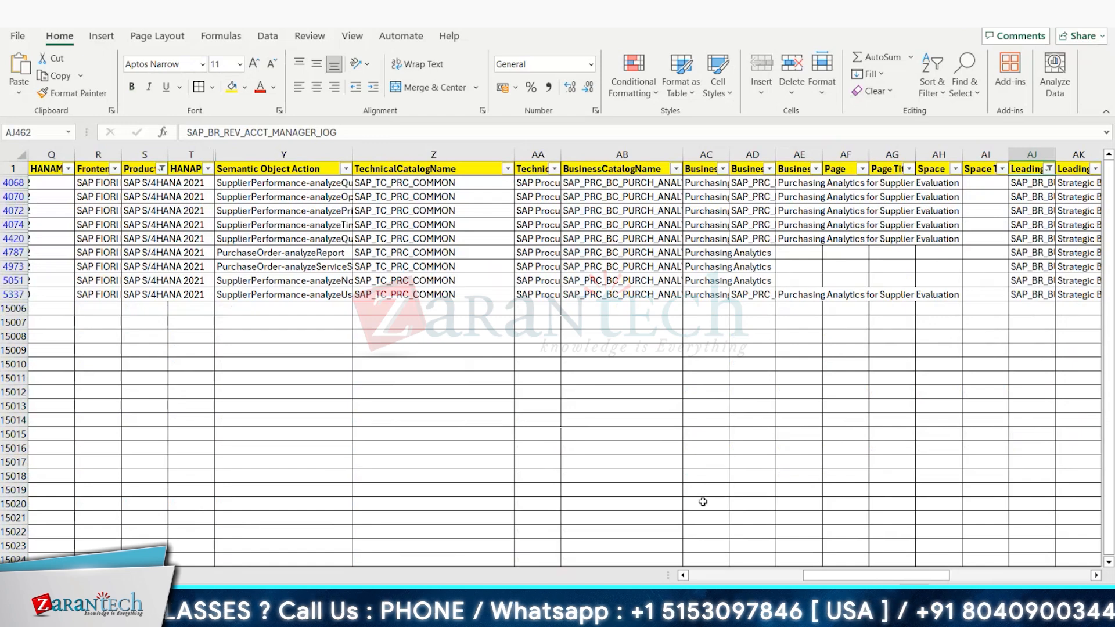
left_click_drag(876, 575, 876, 481)
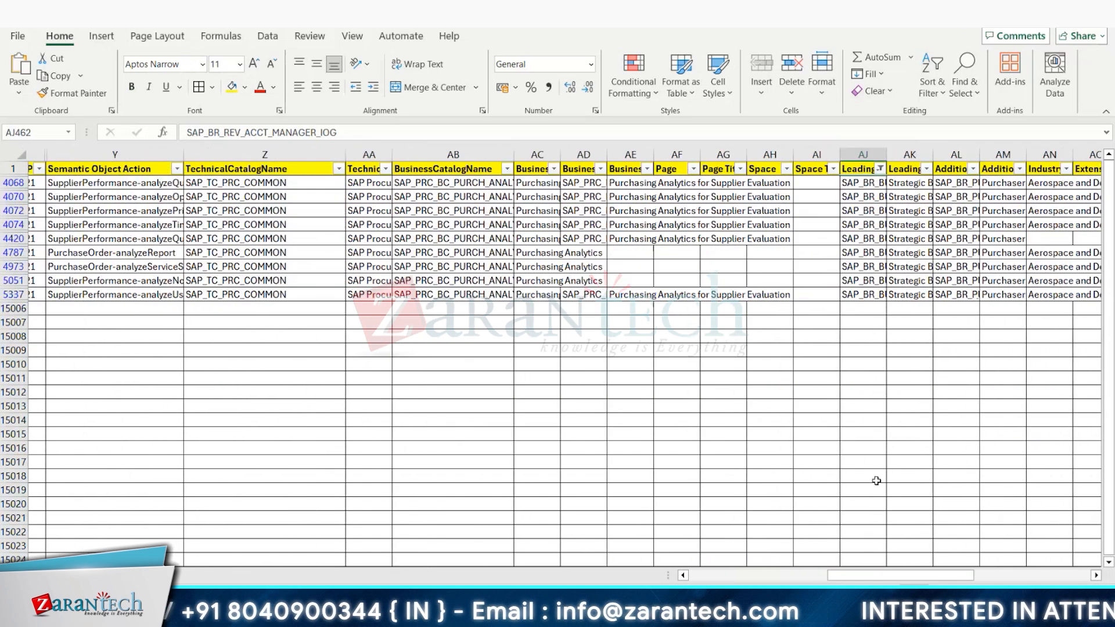
Step: Reset the leading business role filter to show all roles, and view the adjacent LeadingBusinessRoleDescription and AdditionalBusinessRoleName headers
left_click(881, 169)
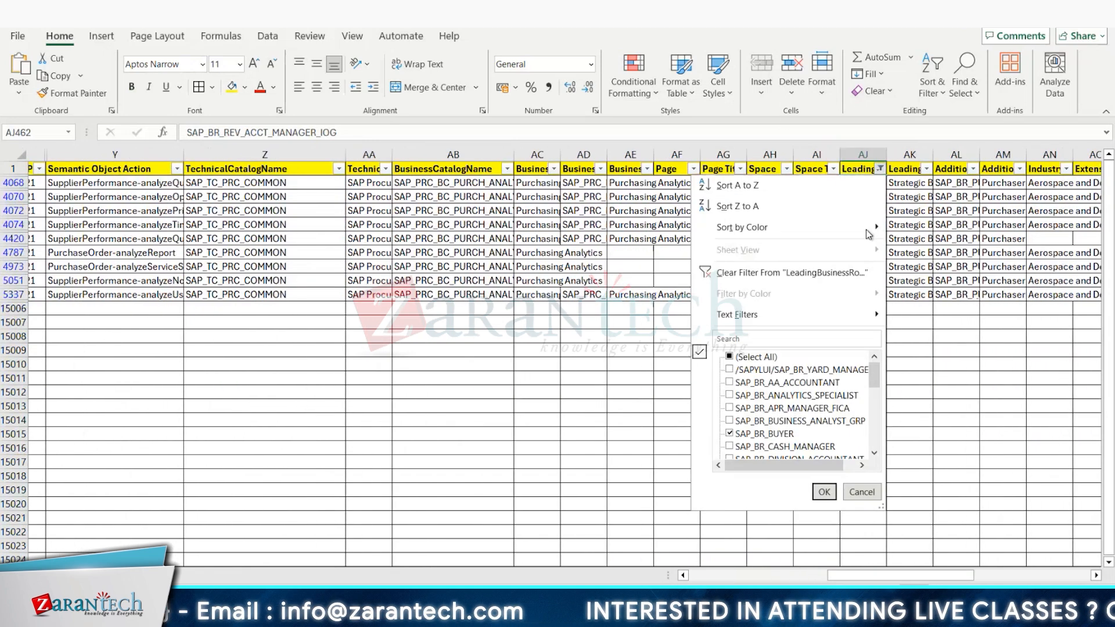
left_click(730, 357)
left_click(824, 492)
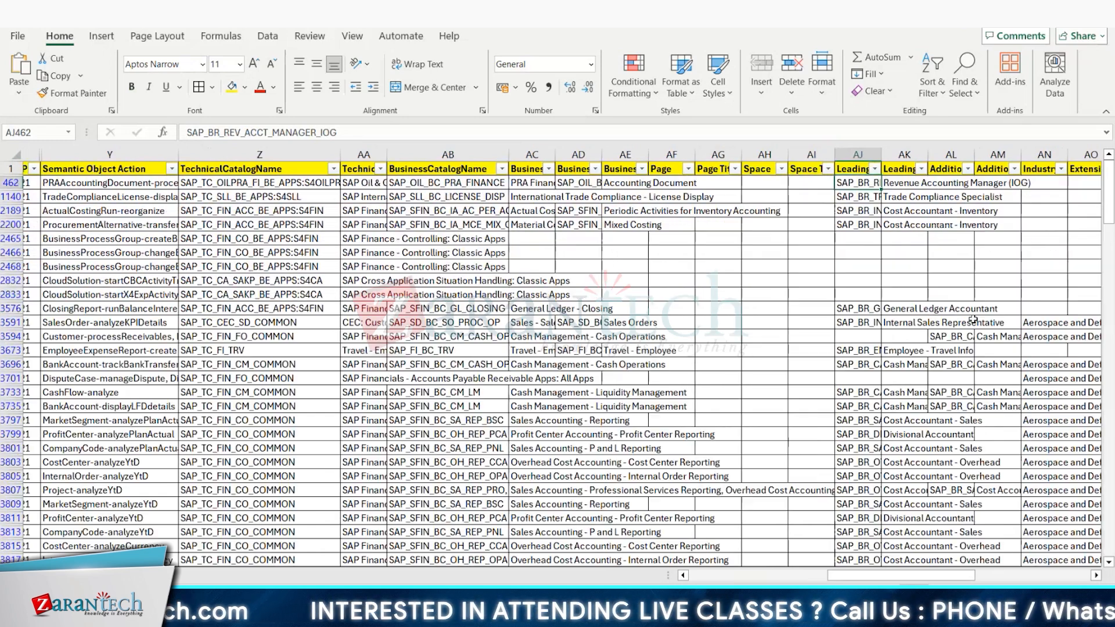
left_click(900, 171)
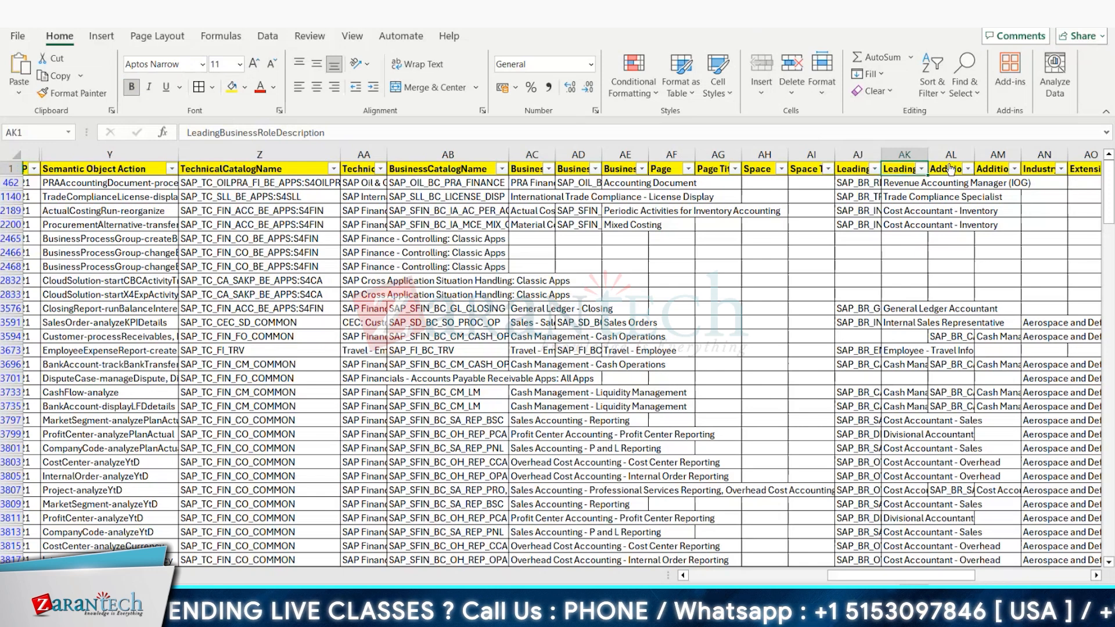
left_click(951, 170)
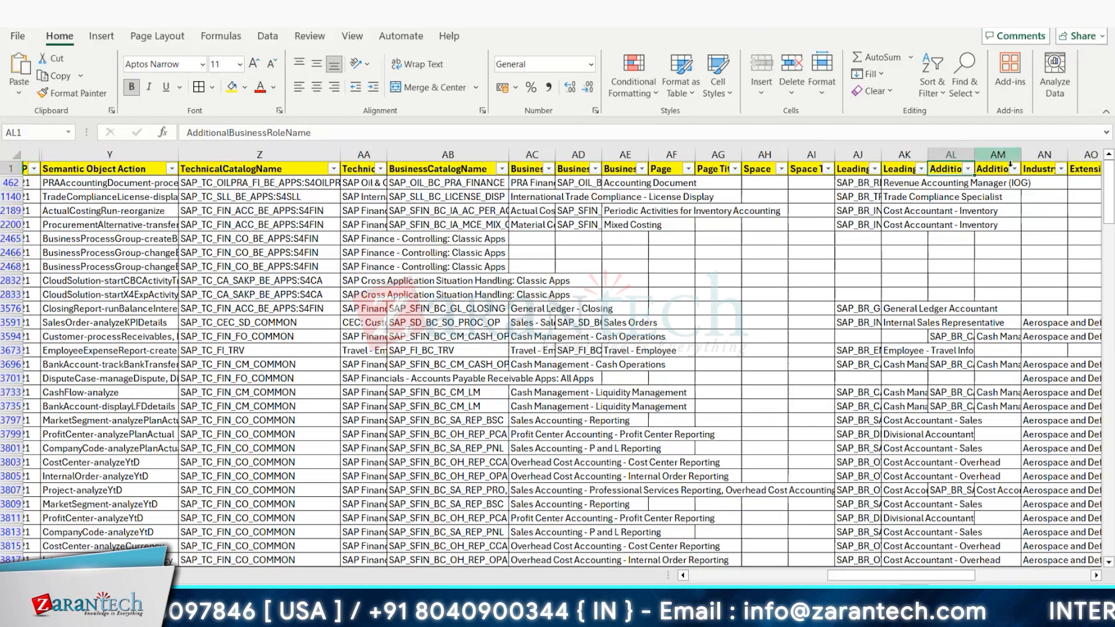
Step: Hide the Industry column AN
left_click(1039, 169)
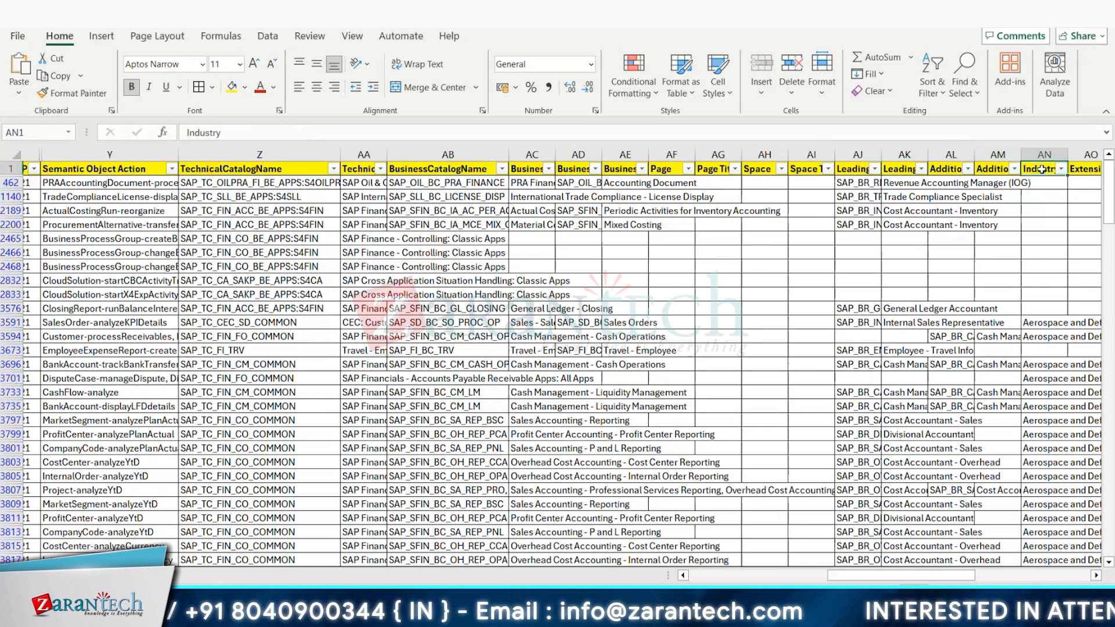
left_click(1044, 154)
right_click(1044, 154)
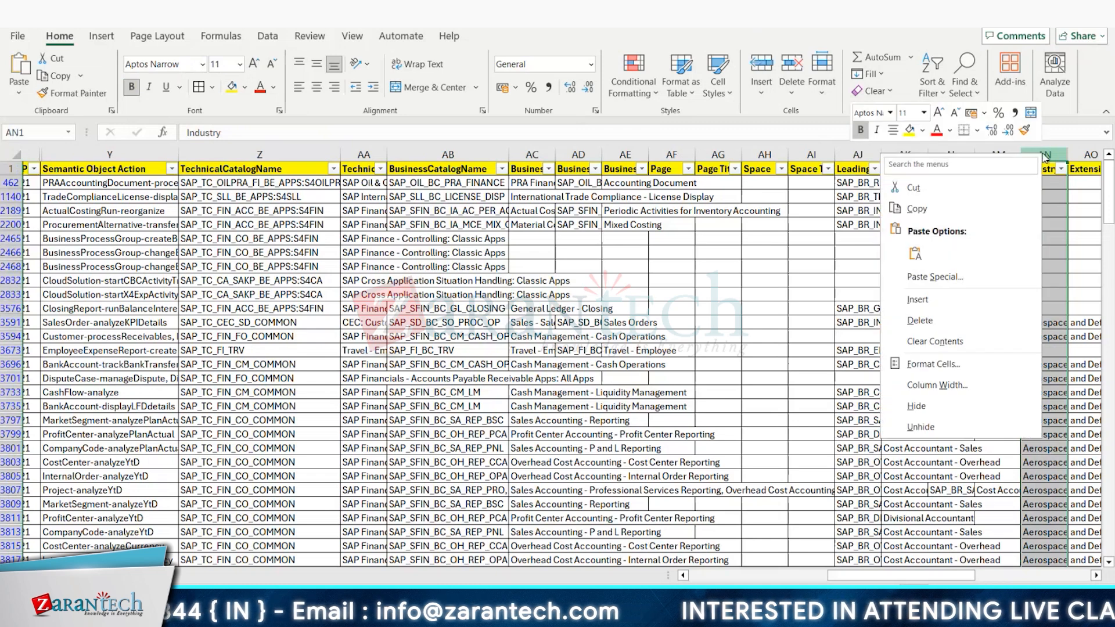
left_click(942, 403)
Step: Hide the Link column BB containing the Fiori apps library URLs
scroll(1022, 296, "right", 6)
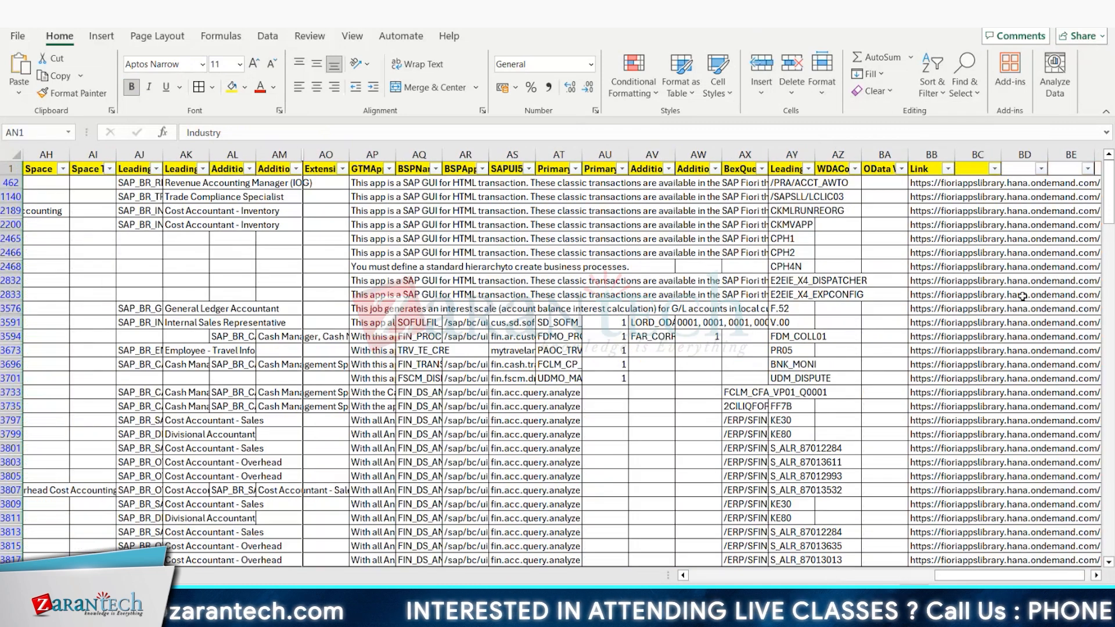
left_click(923, 184)
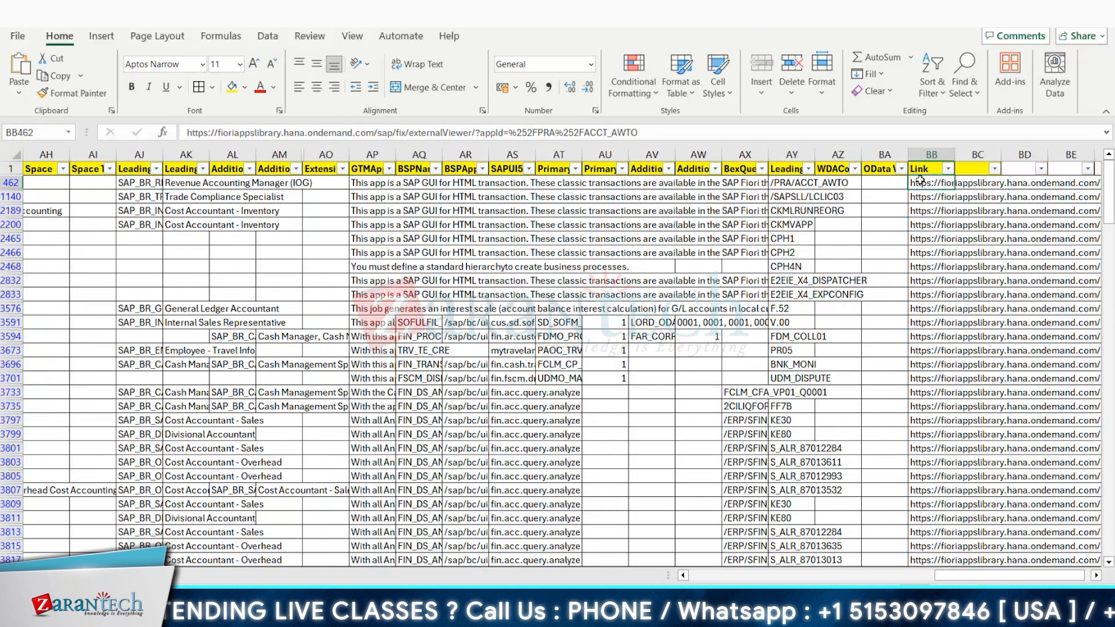
right_click(925, 158)
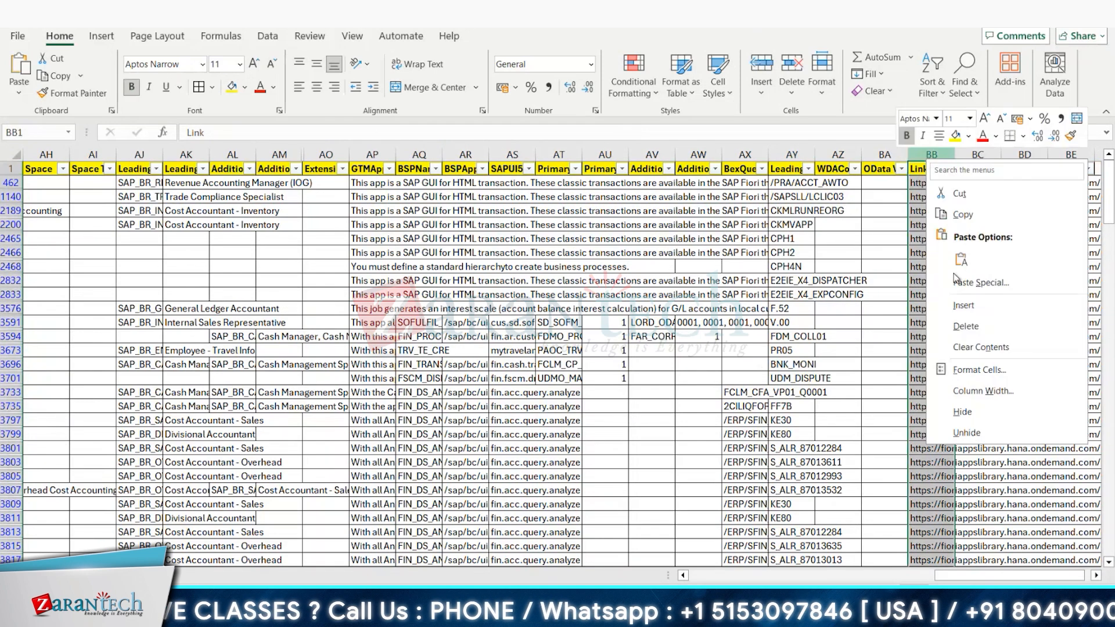
left_click(973, 410)
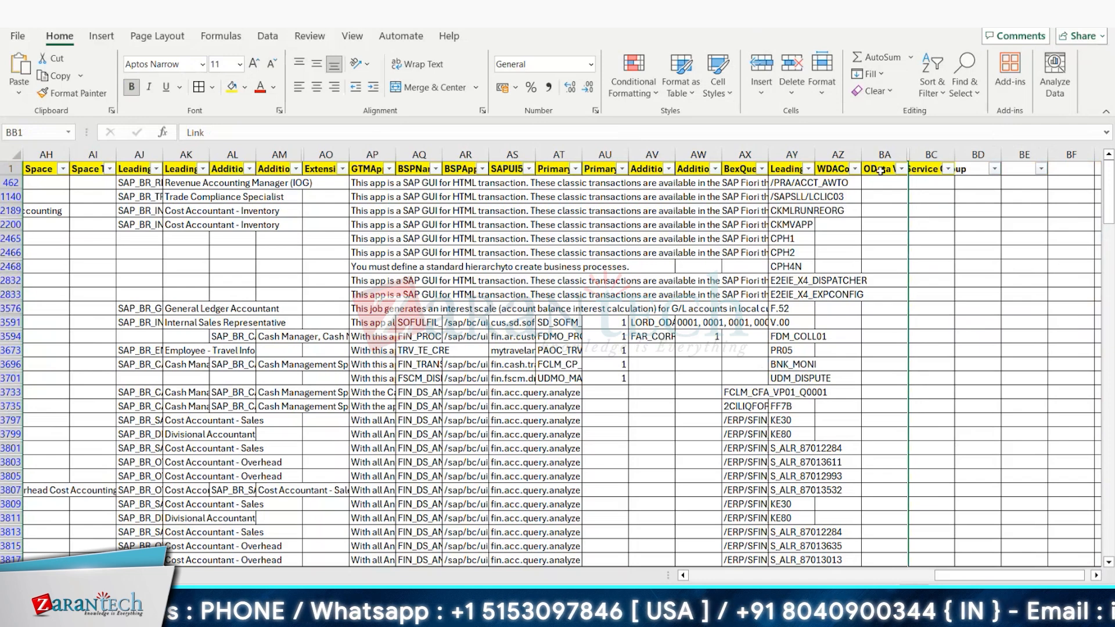
Step: Examine the OData V4 Service Group header and the filter values of the WDAConfiguration, LeadingTransactionCodes and BexQueryName columns
left_click(880, 168)
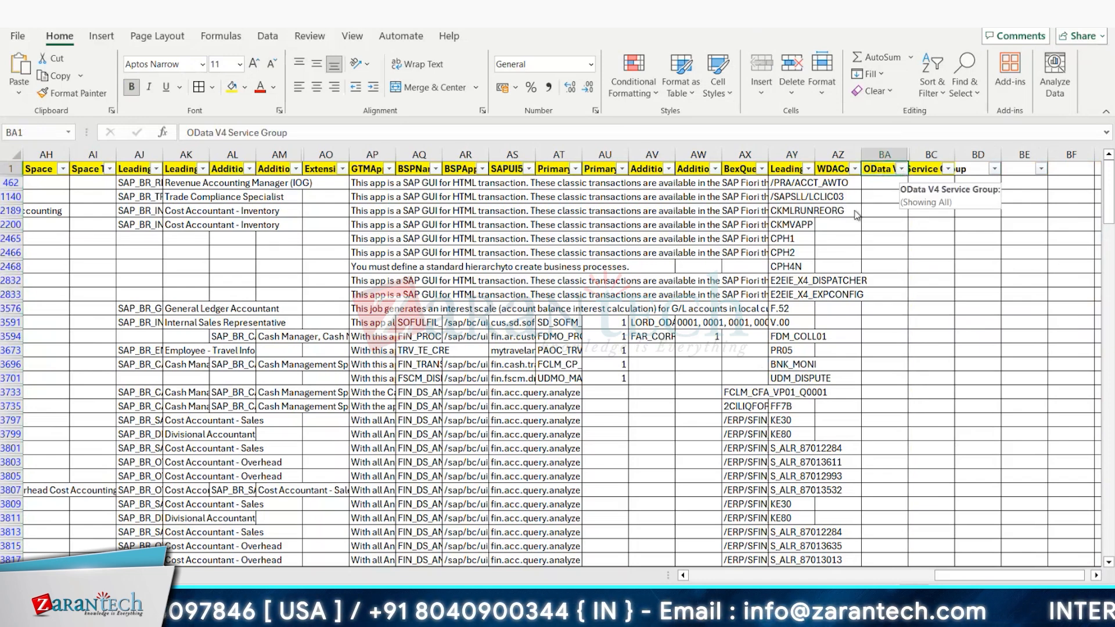
left_click(854, 169)
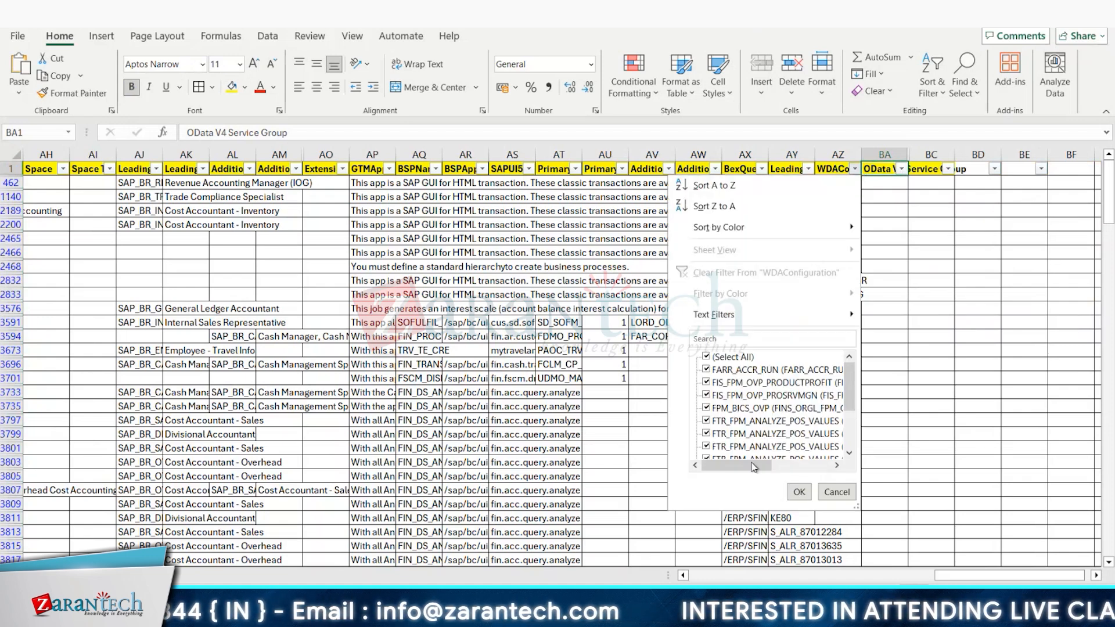
left_click_drag(775, 465, 731, 465)
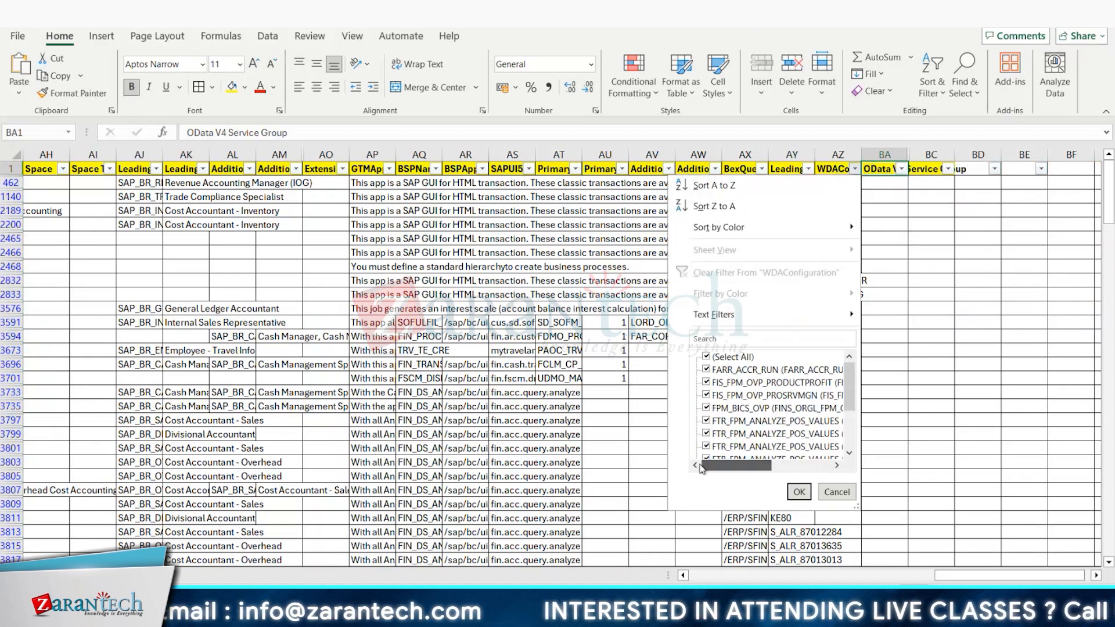
left_click(836, 492)
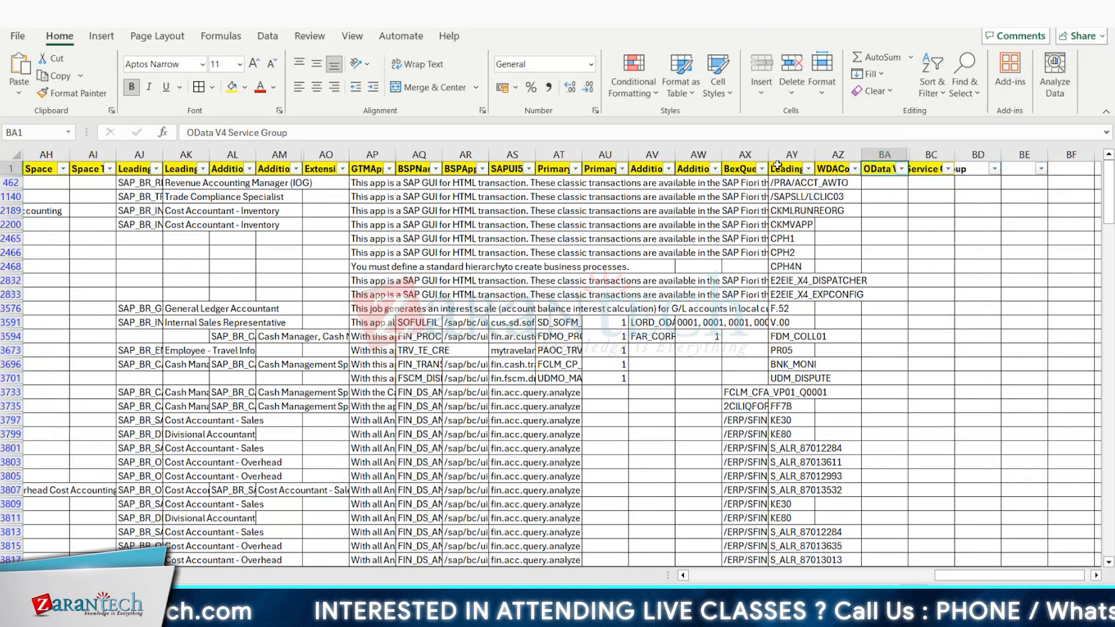
left_click(777, 165)
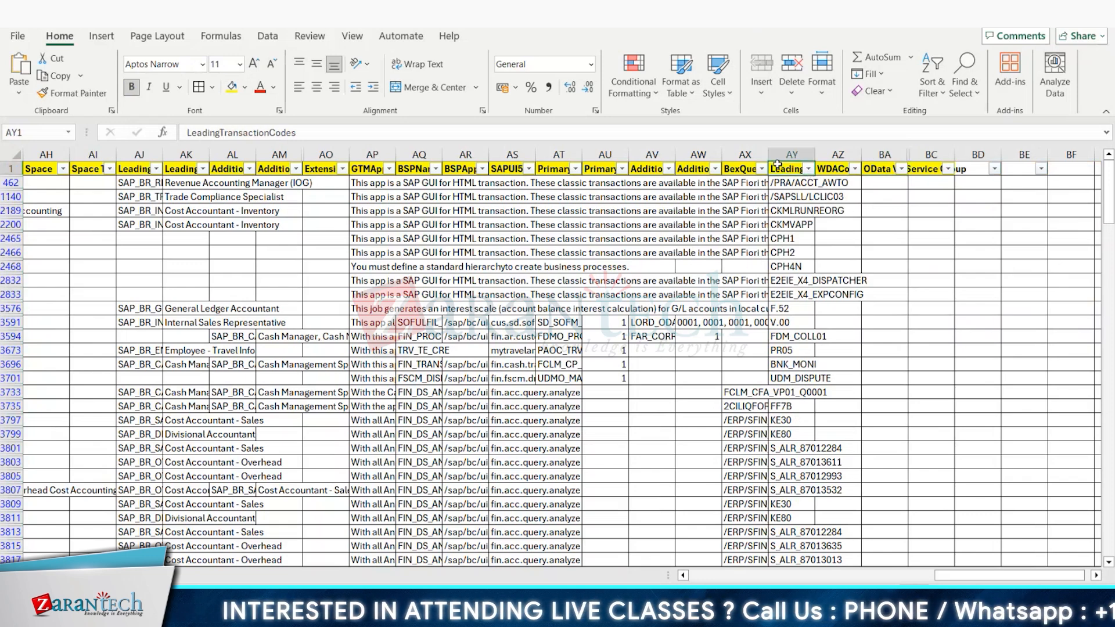
left_click(809, 168)
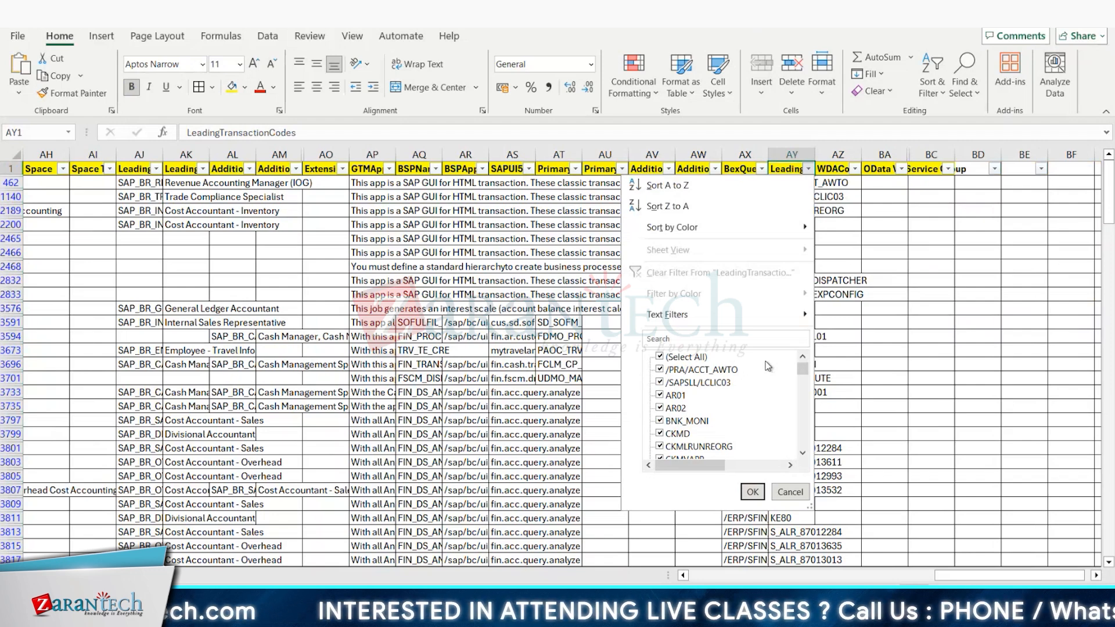
left_click(941, 273)
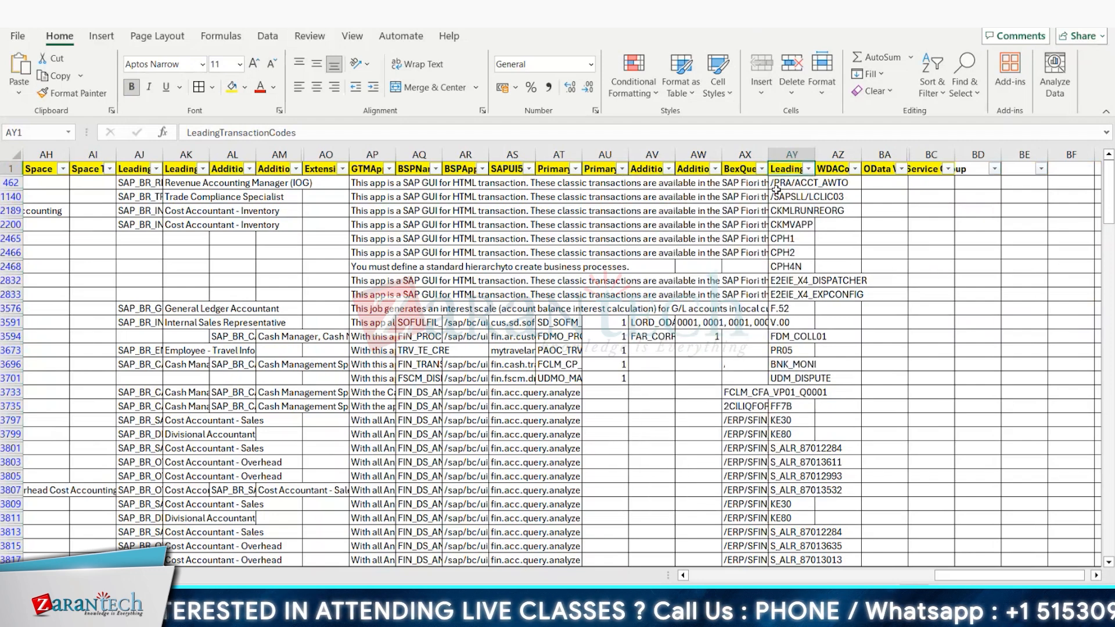
left_click(761, 168)
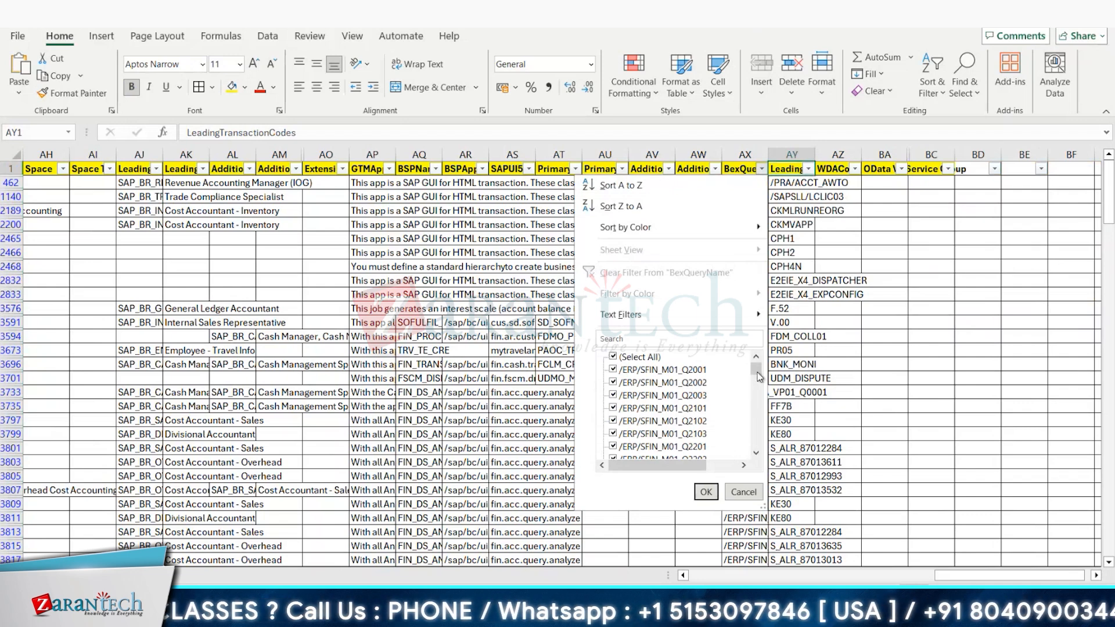
left_click_drag(756, 372, 753, 342)
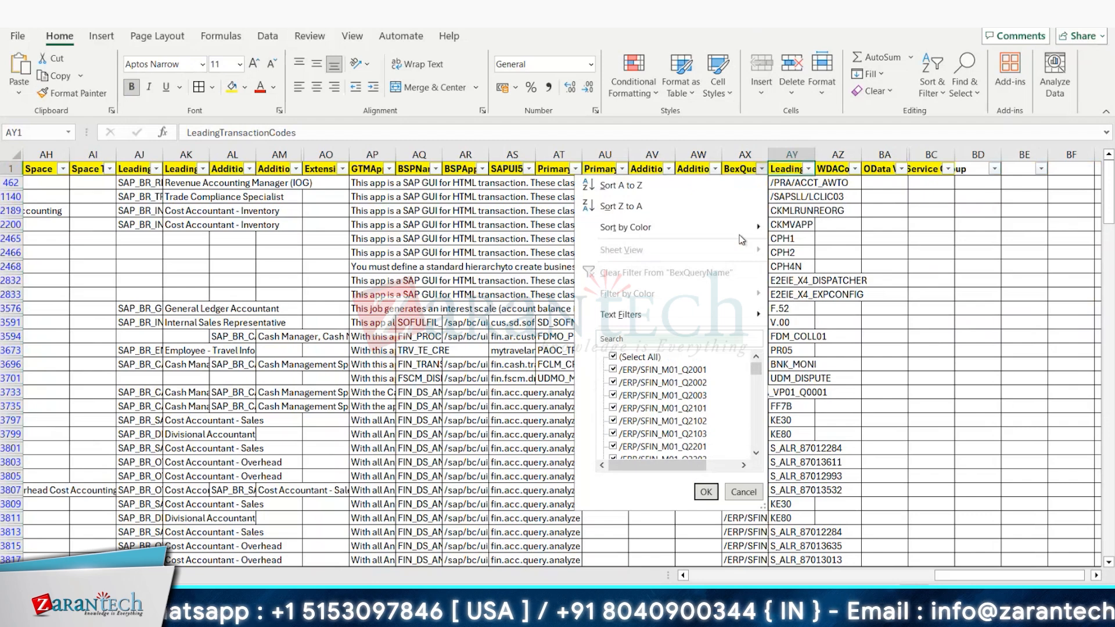
Step: View the additional OData services headers and look through the filter values of the PrimaryODataServiceName column
left_click(688, 168)
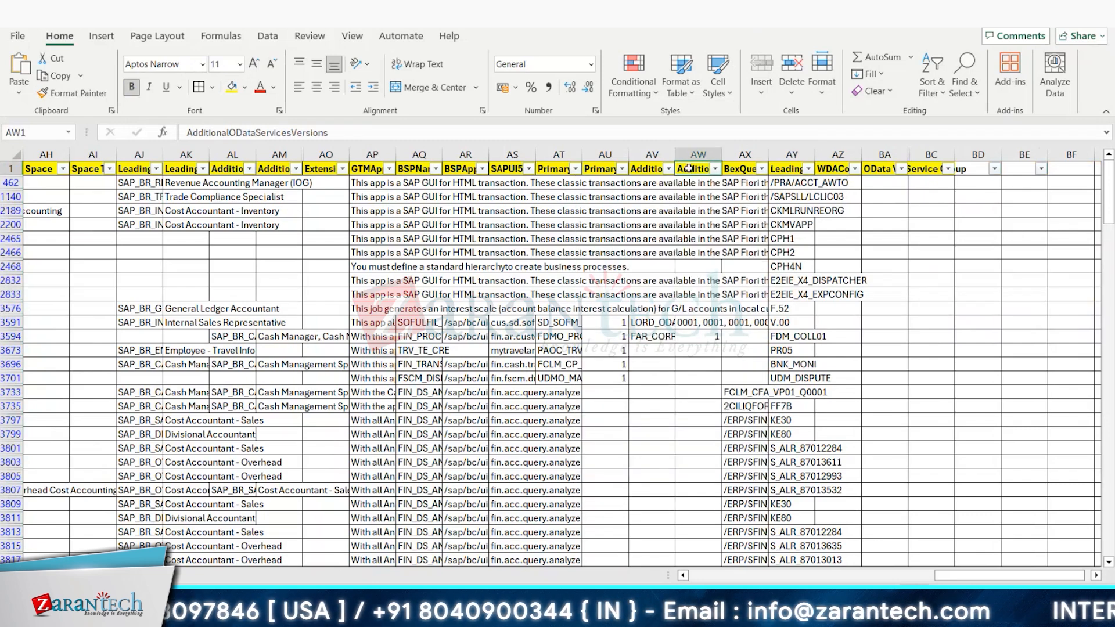
left_click(653, 172)
left_click(561, 173)
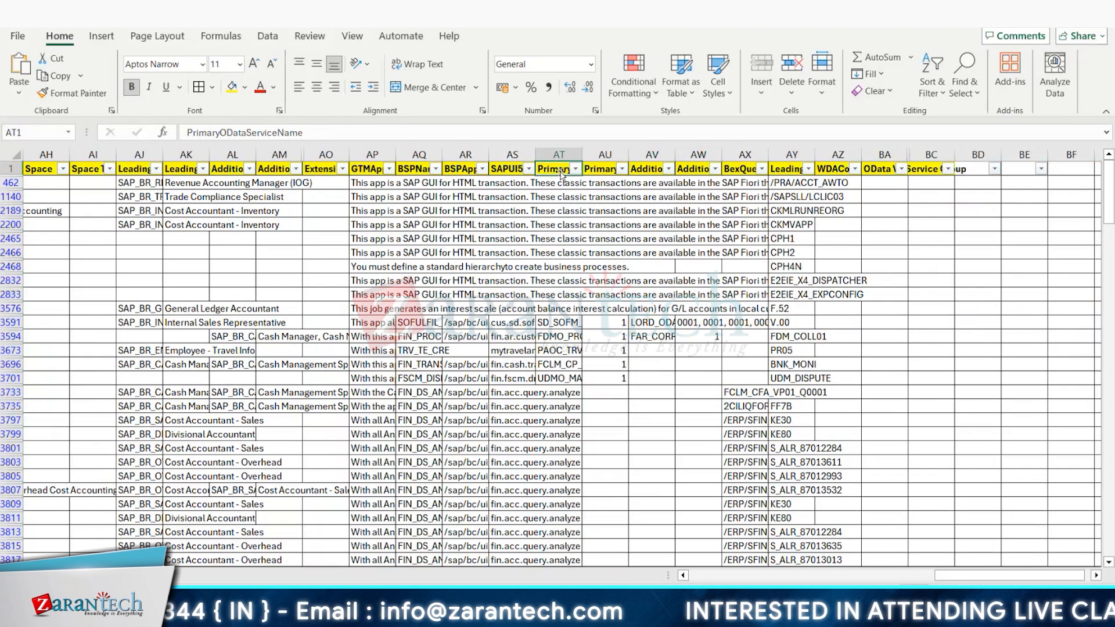
left_click(575, 168)
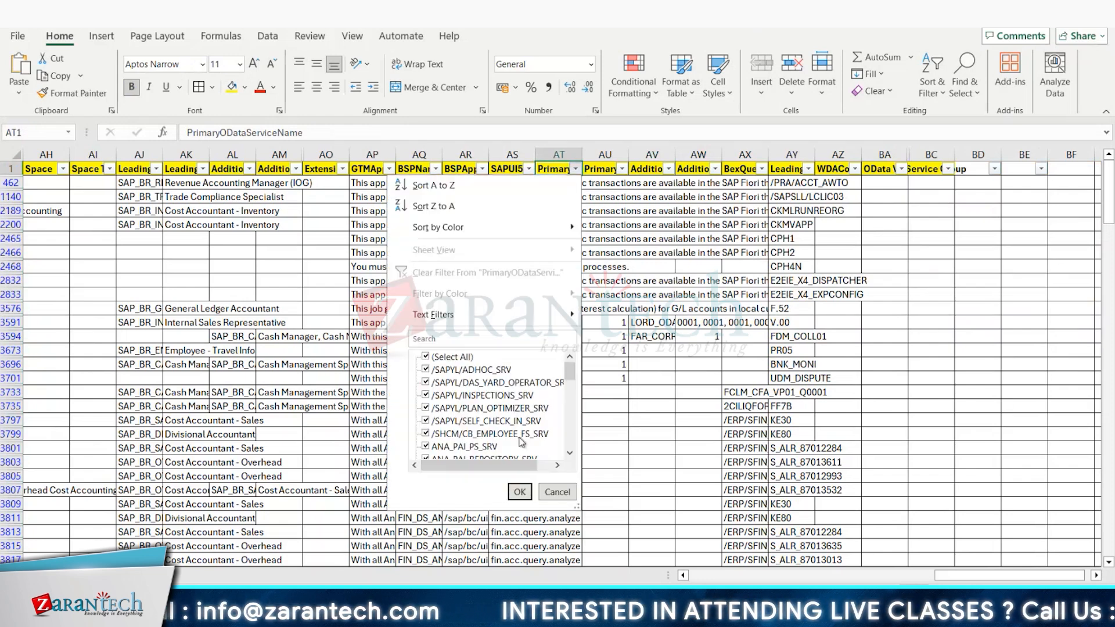
scroll(579, 392, "down", 10)
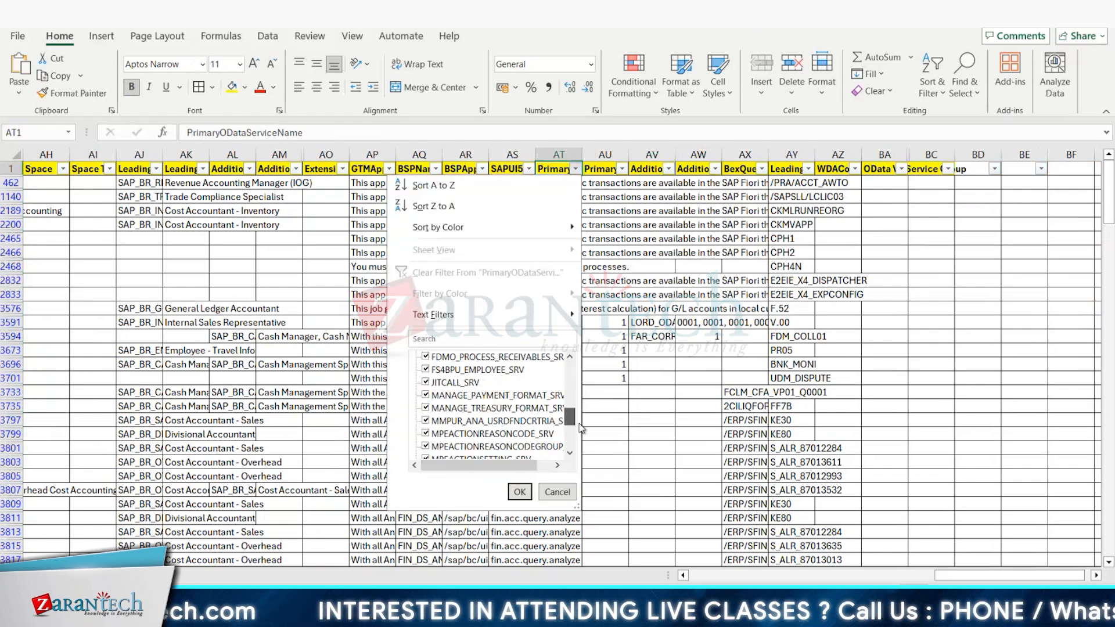
left_click(557, 492)
left_click(651, 462)
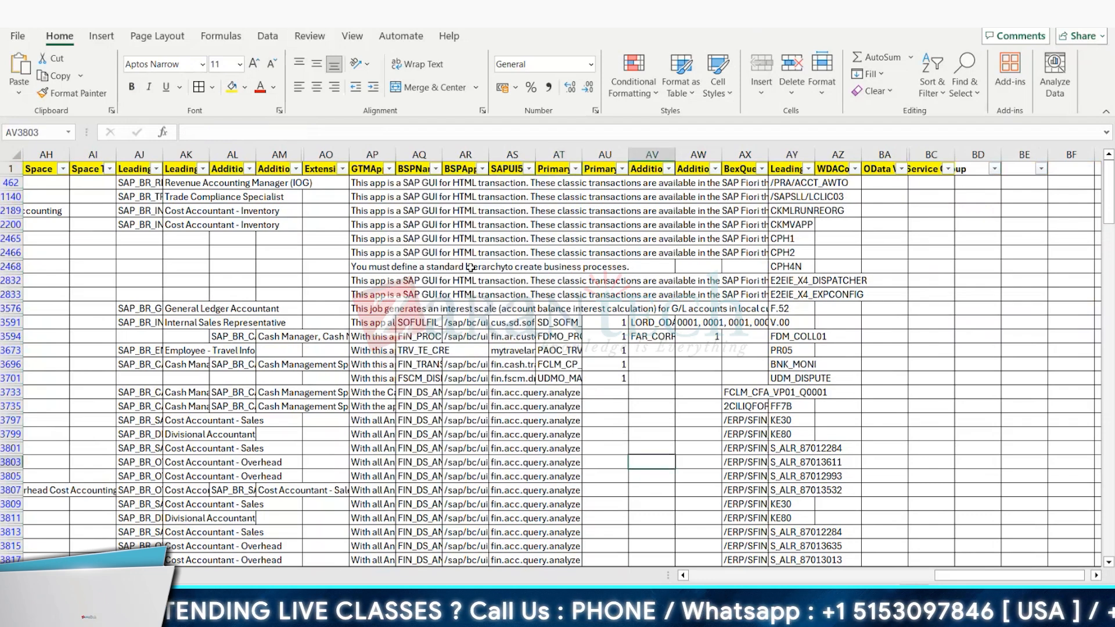
Step: Inspect the BSPApplicationURL and SAPUI5 entries and the primary and additional OData service headers
left_click(469, 167)
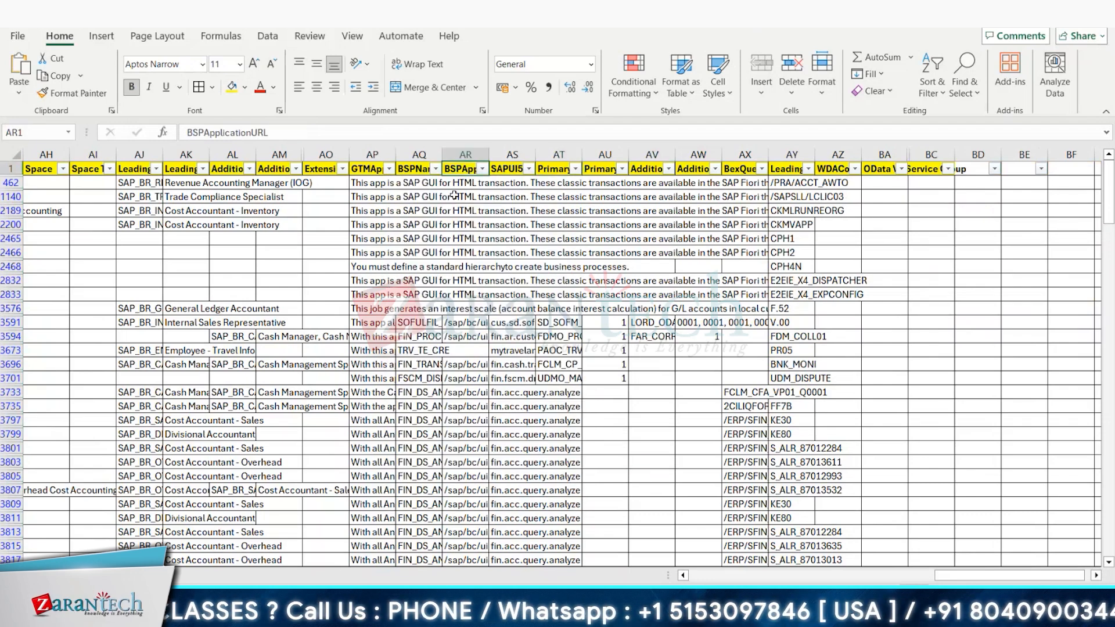
left_click(462, 366)
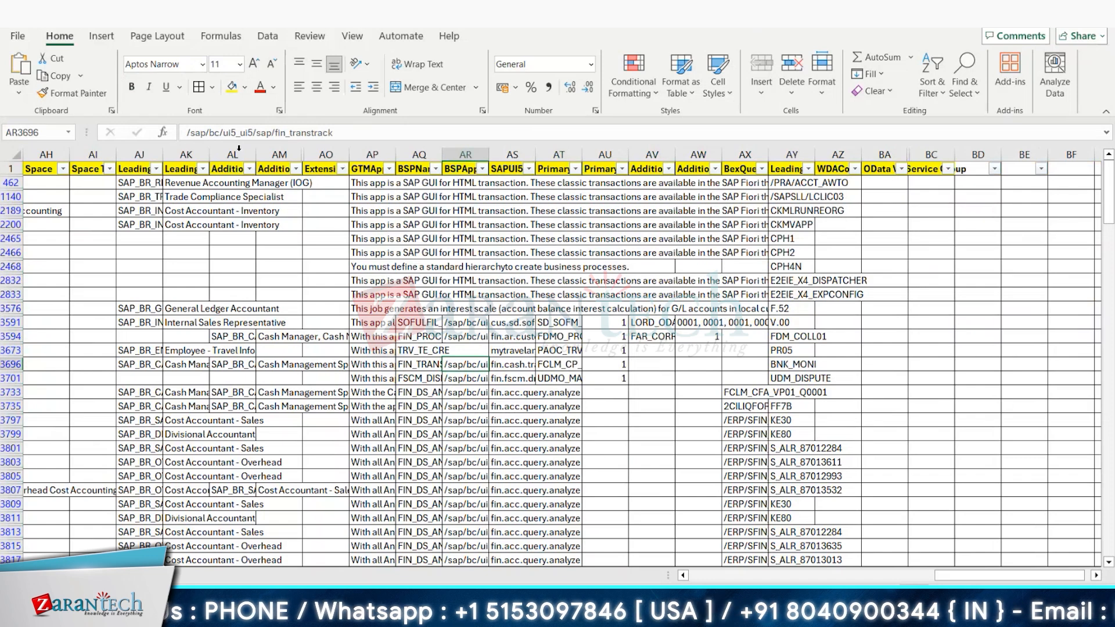
left_click(474, 405)
left_click(522, 392)
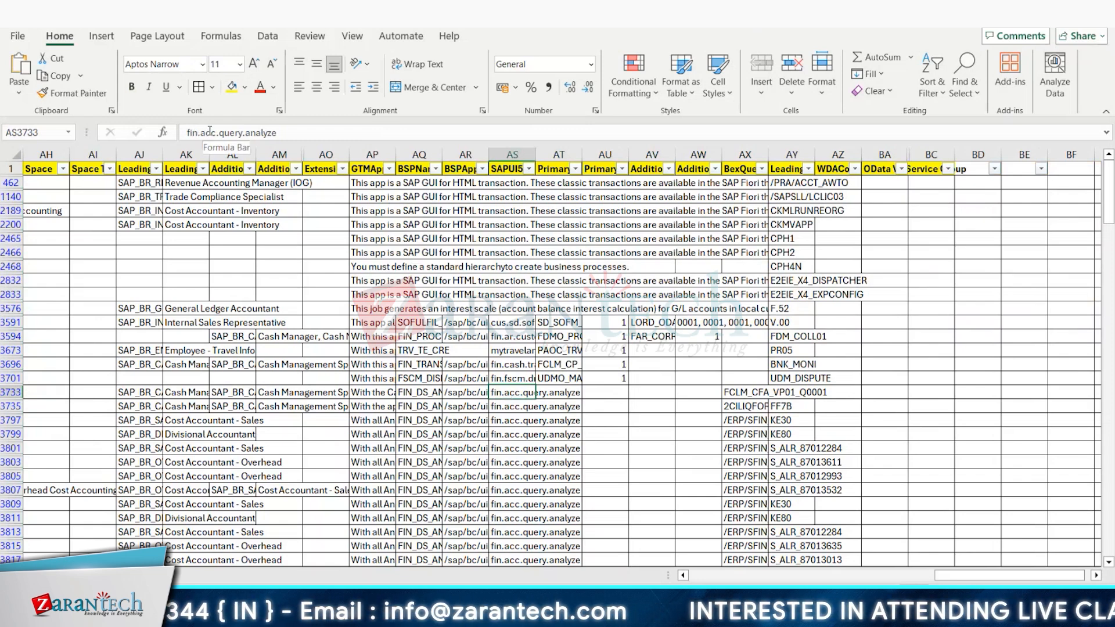
left_click(548, 167)
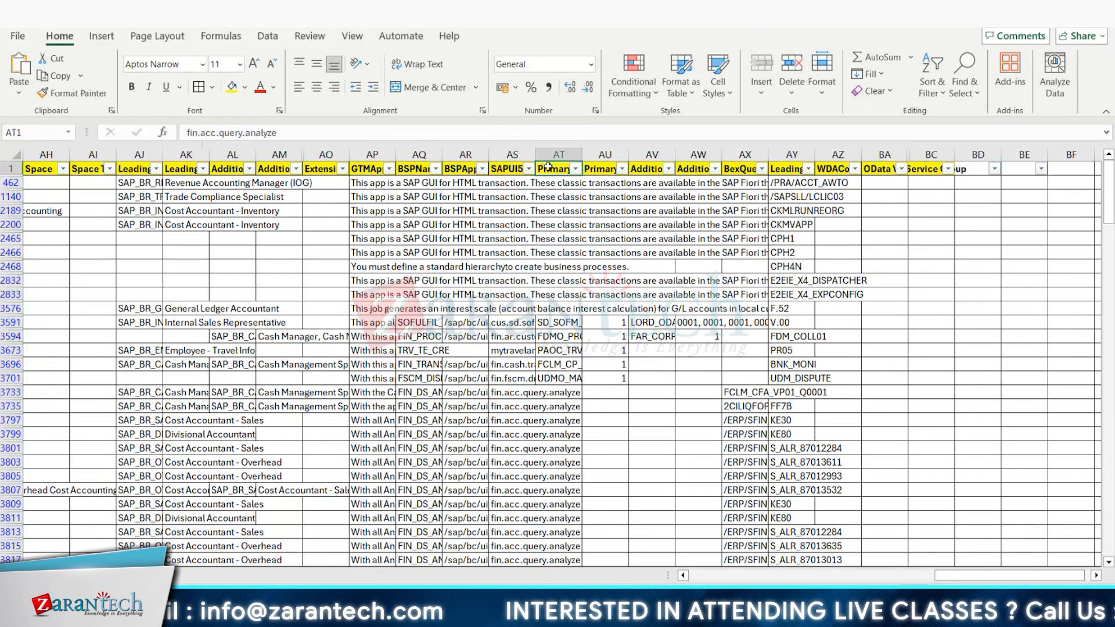
left_click(598, 168)
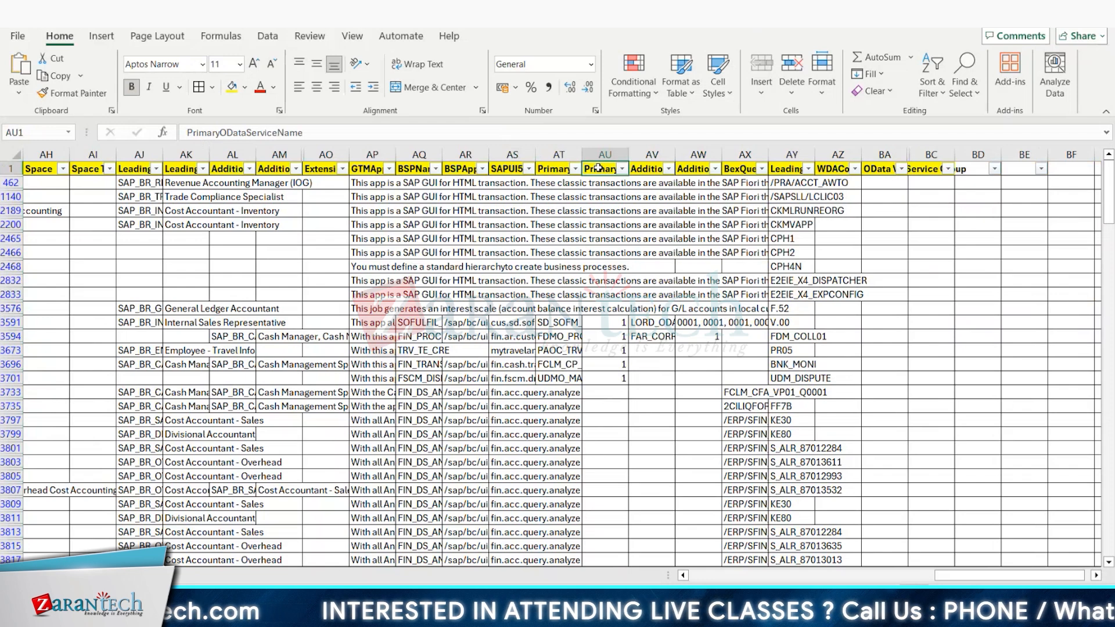
left_click(641, 168)
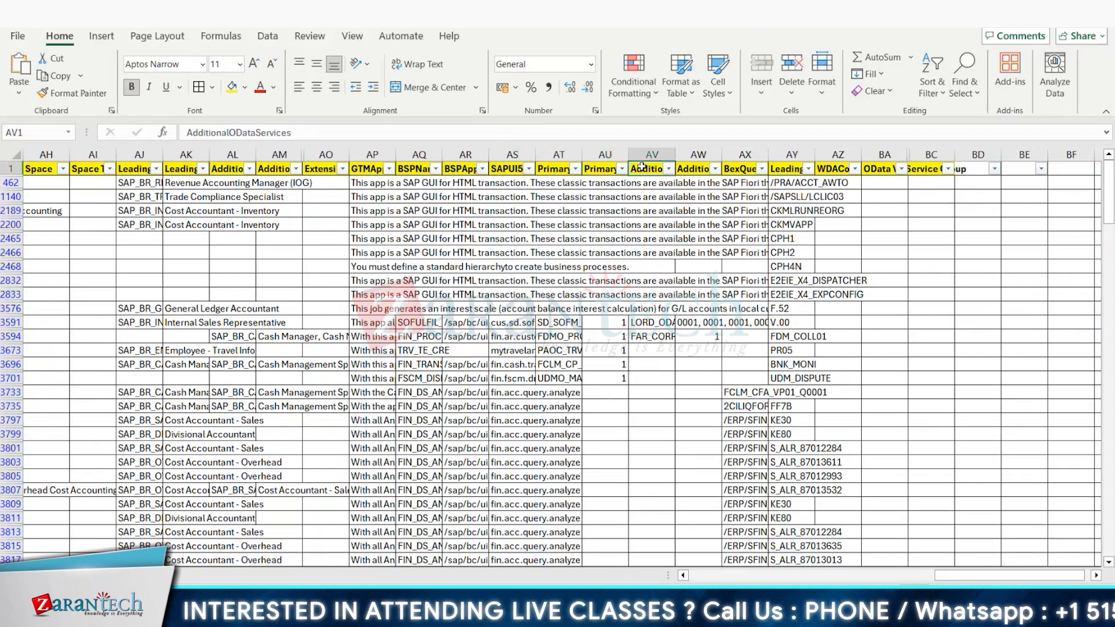
left_click(693, 170)
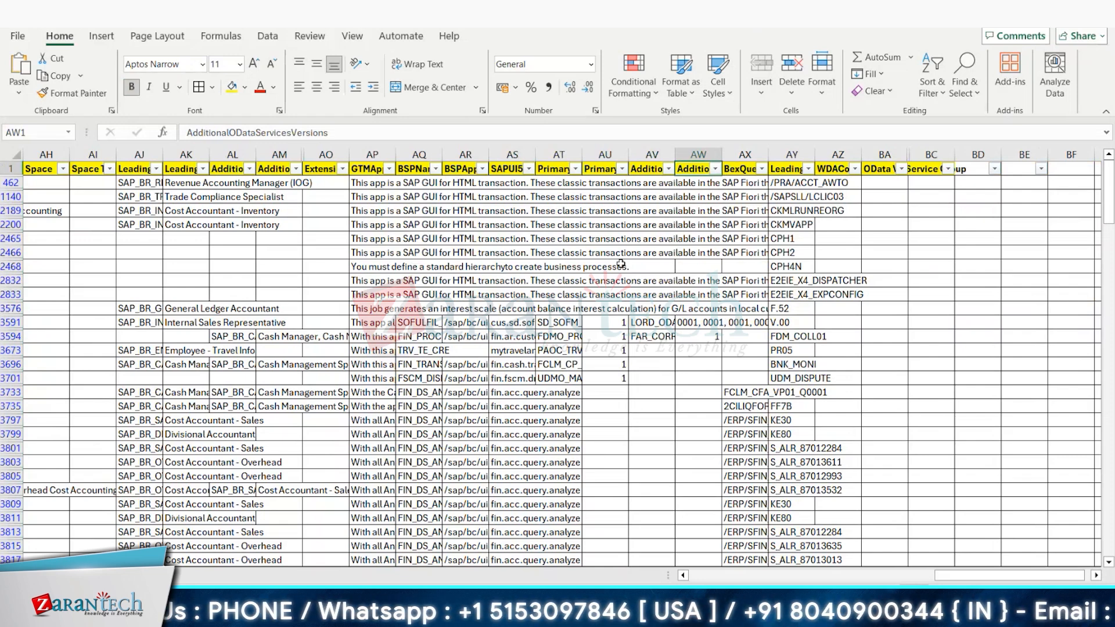
left_click(467, 364)
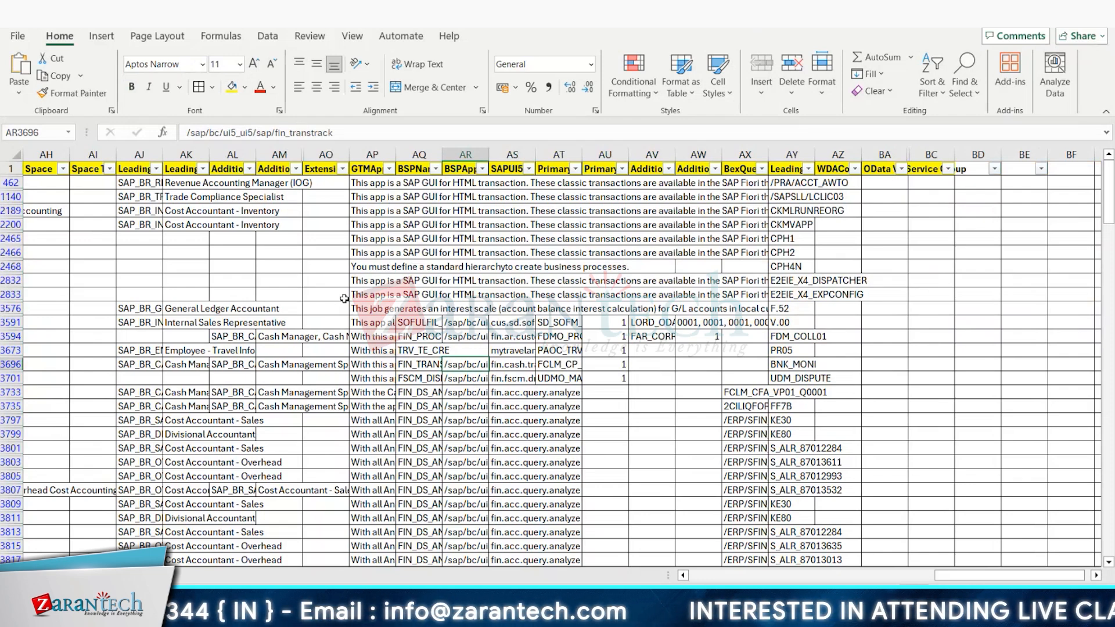
left_click(458, 166)
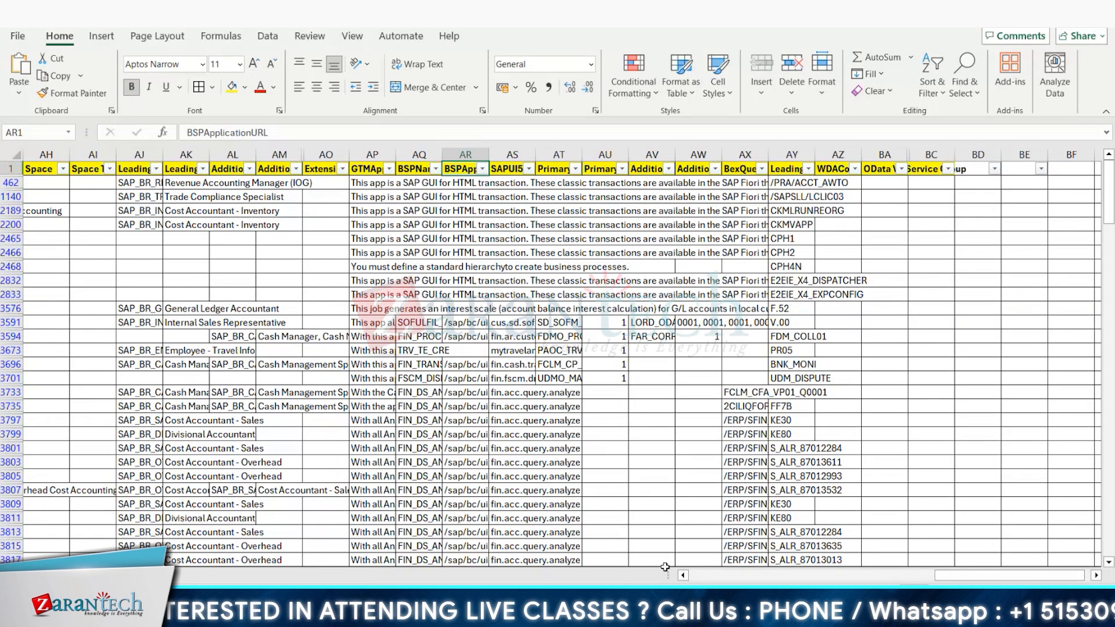
Step: Return to the first columns of the app list, then switch to the workbook headed App ID/Tcode, description, Business Catalog and Technical Catalog
left_click_drag(939, 579, 652, 579)
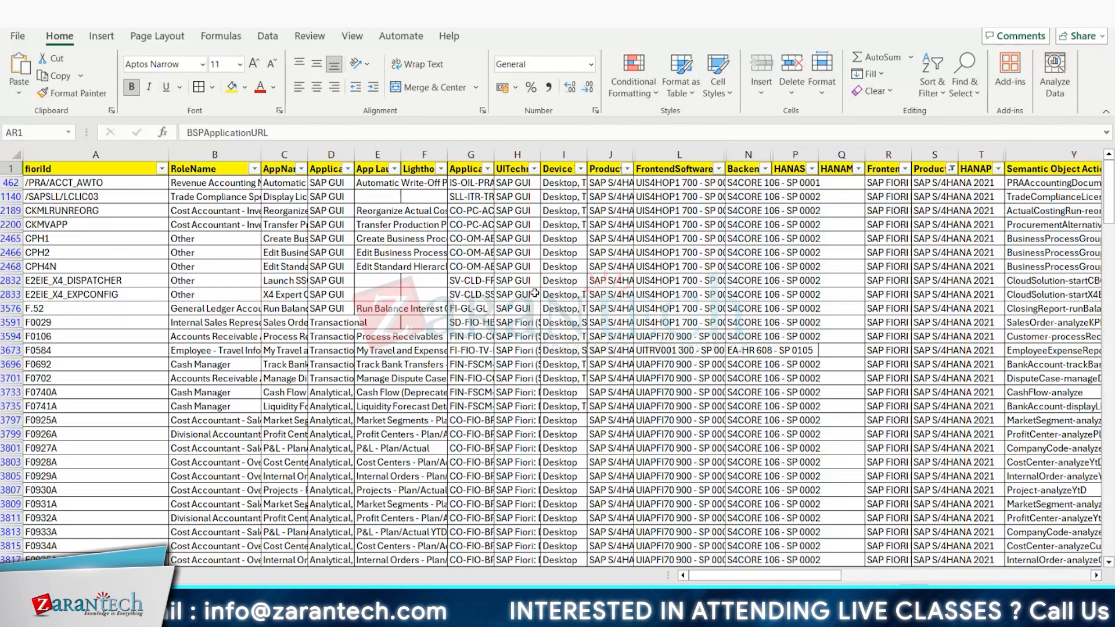
key("alt+Tab")
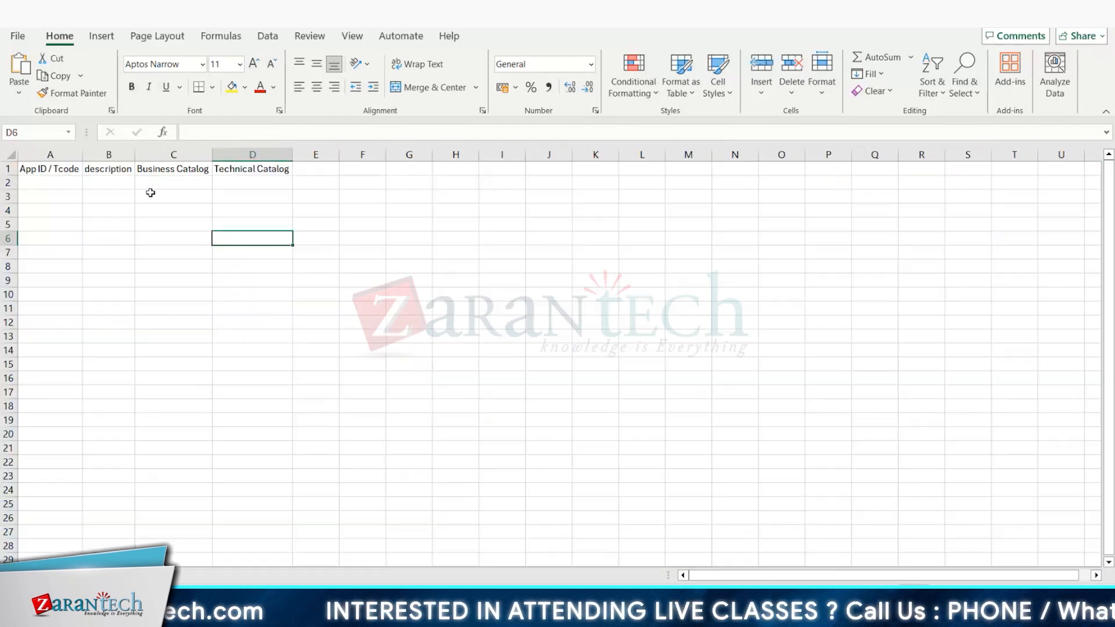
Step: Add the header Role 1 in cell F1, leaving one empty column after Technical Catalog
left_click(51, 168)
left_click(108, 168)
left_click(173, 168)
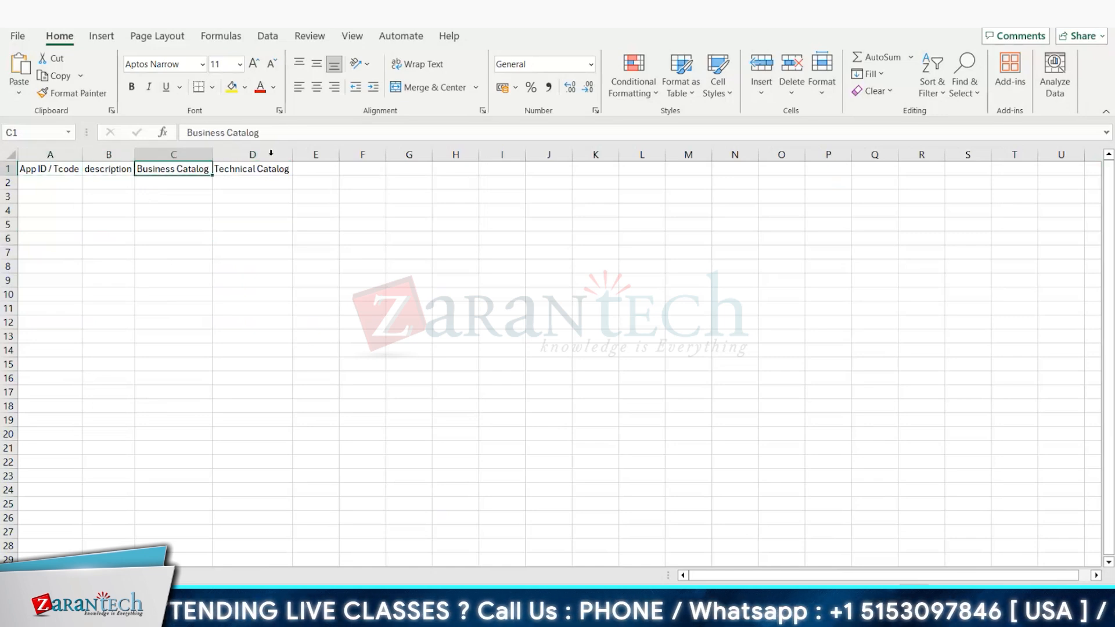
left_click(266, 167)
left_click(319, 168)
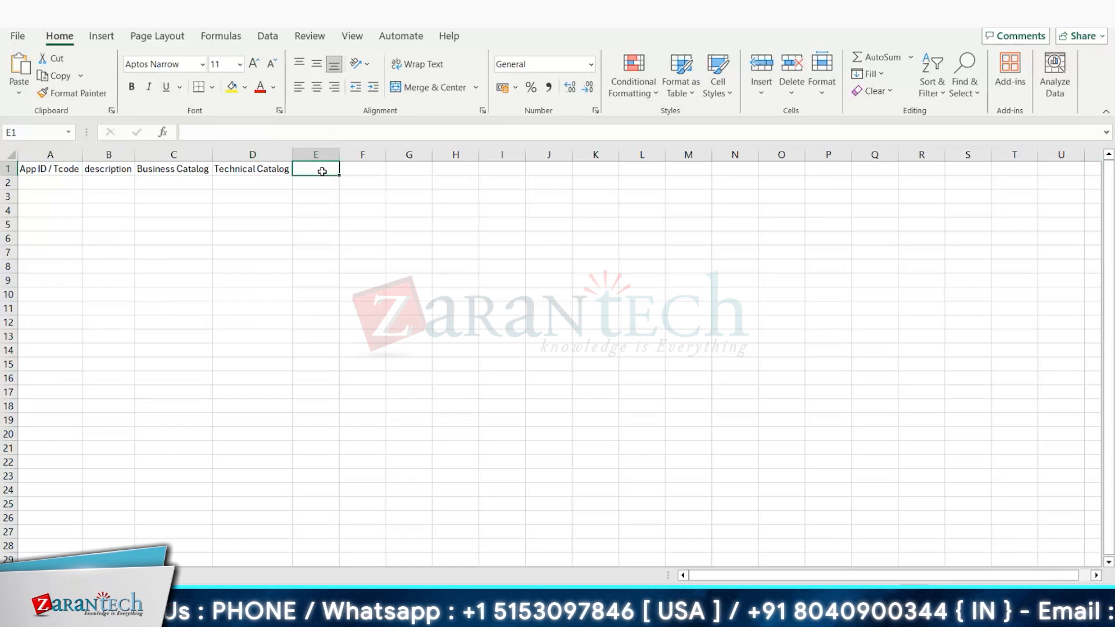
left_click(367, 167)
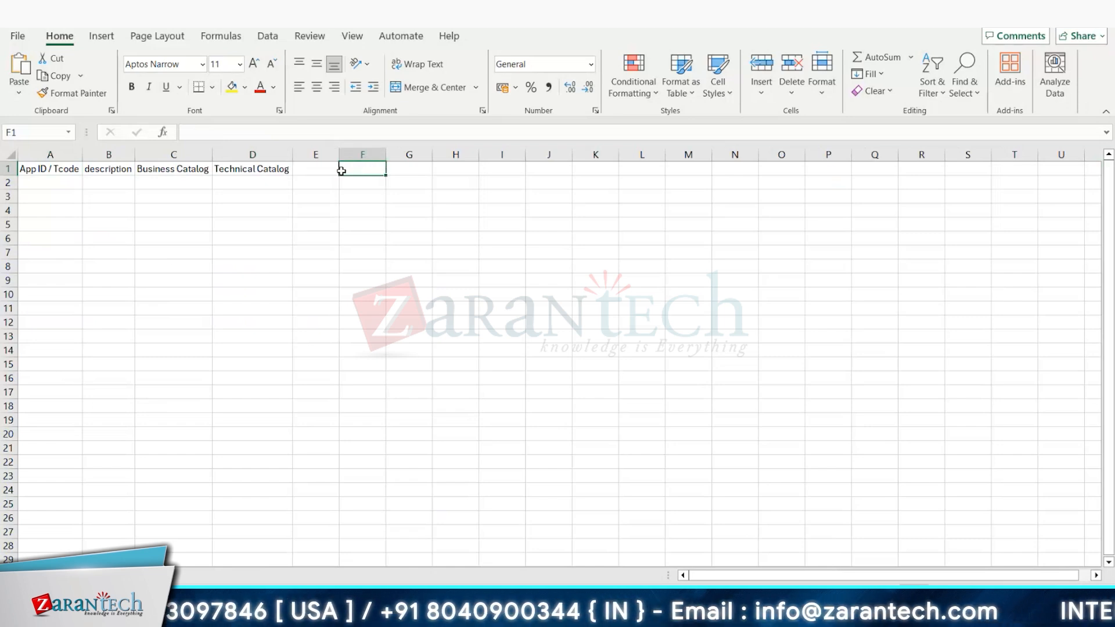
type("Role 1")
Step: Enter custom BC ID as the header in cell G1, next to Role 1
left_click(415, 168)
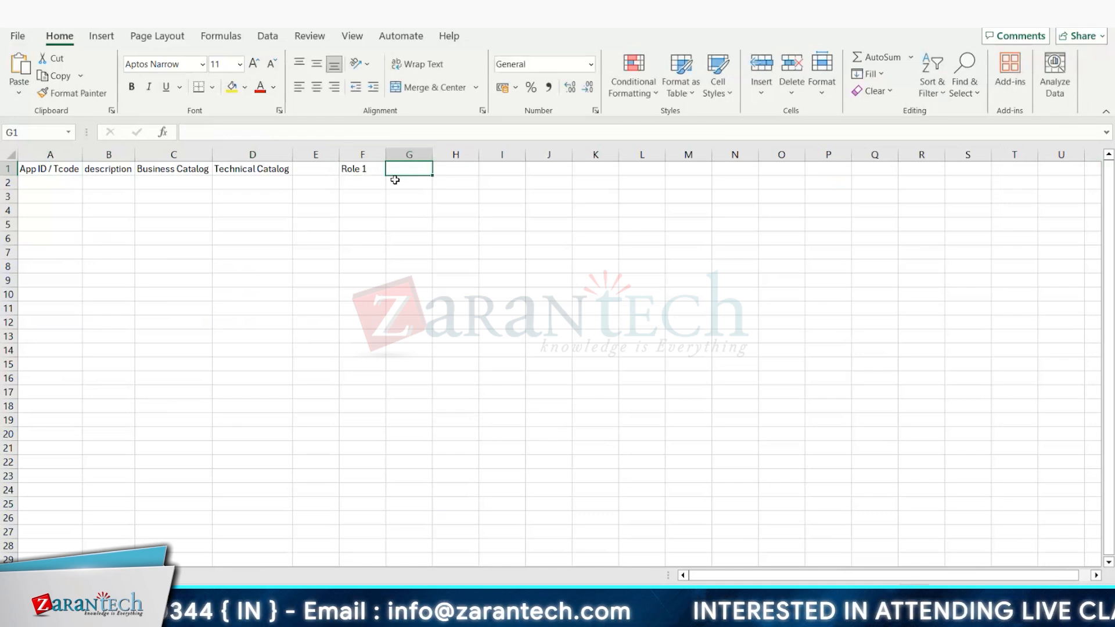
type("cusyo")
key("BackSpace")
key("BackSpace")
key("BackSpace")
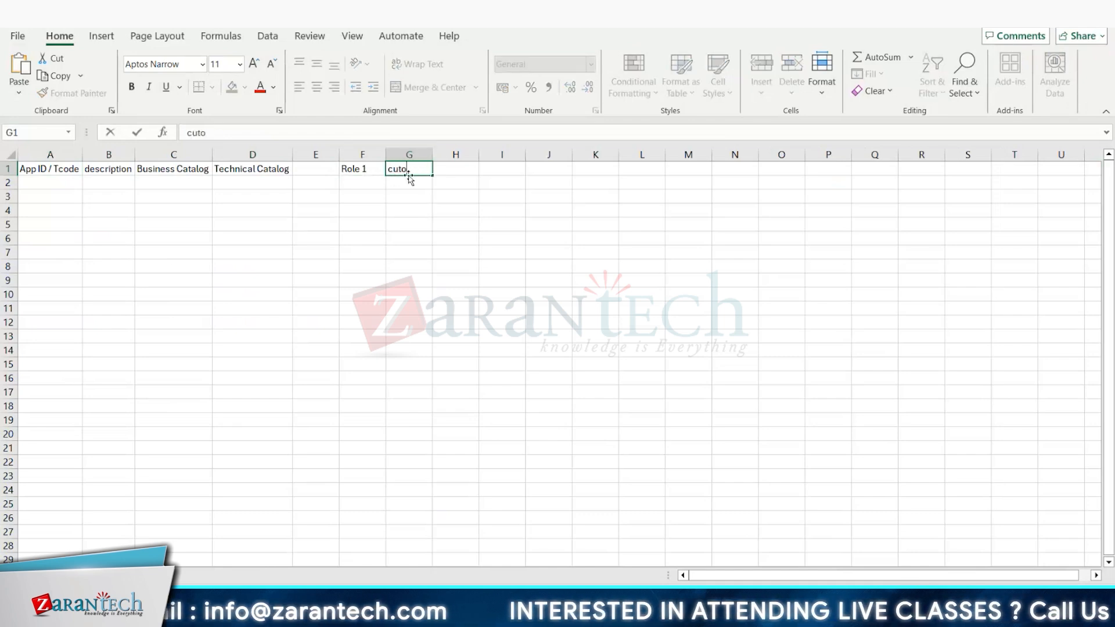
type("stom BC")
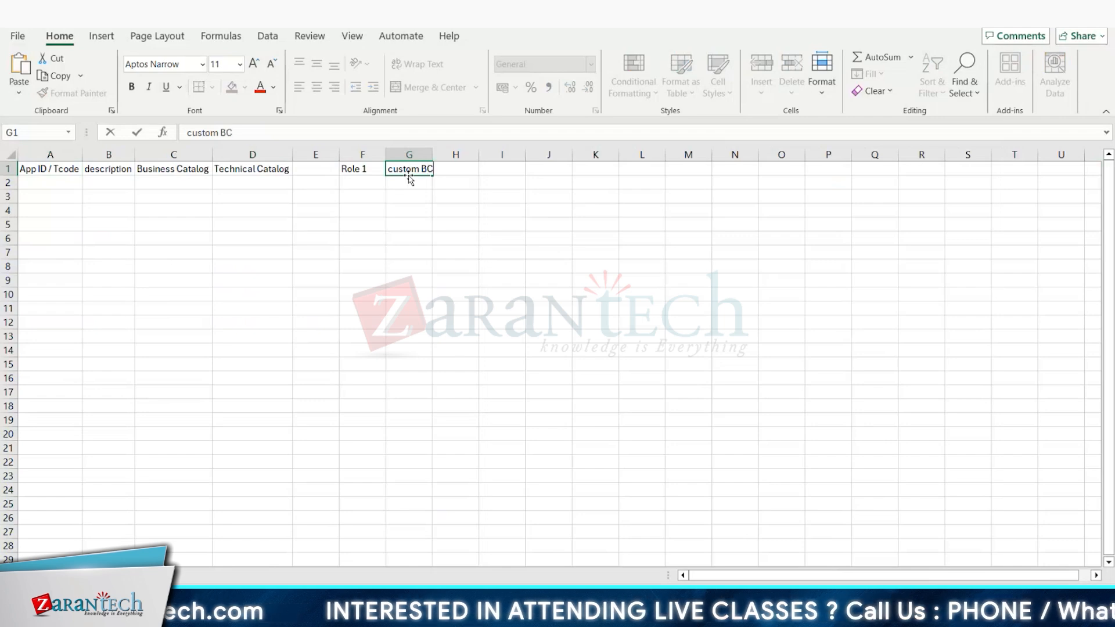
type(" ID")
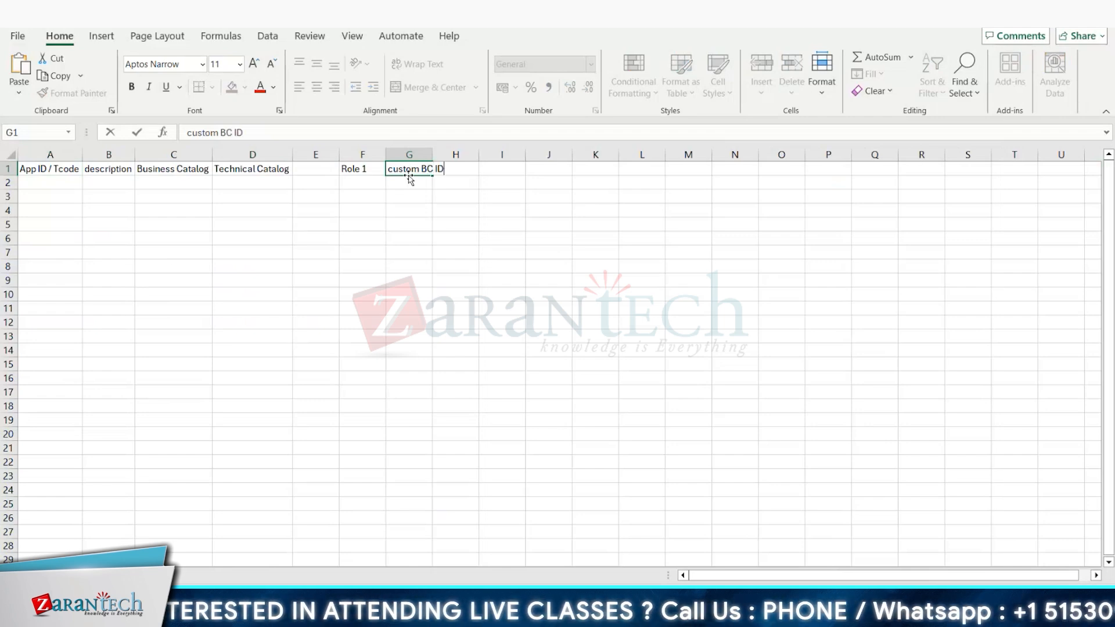
left_click(438, 199)
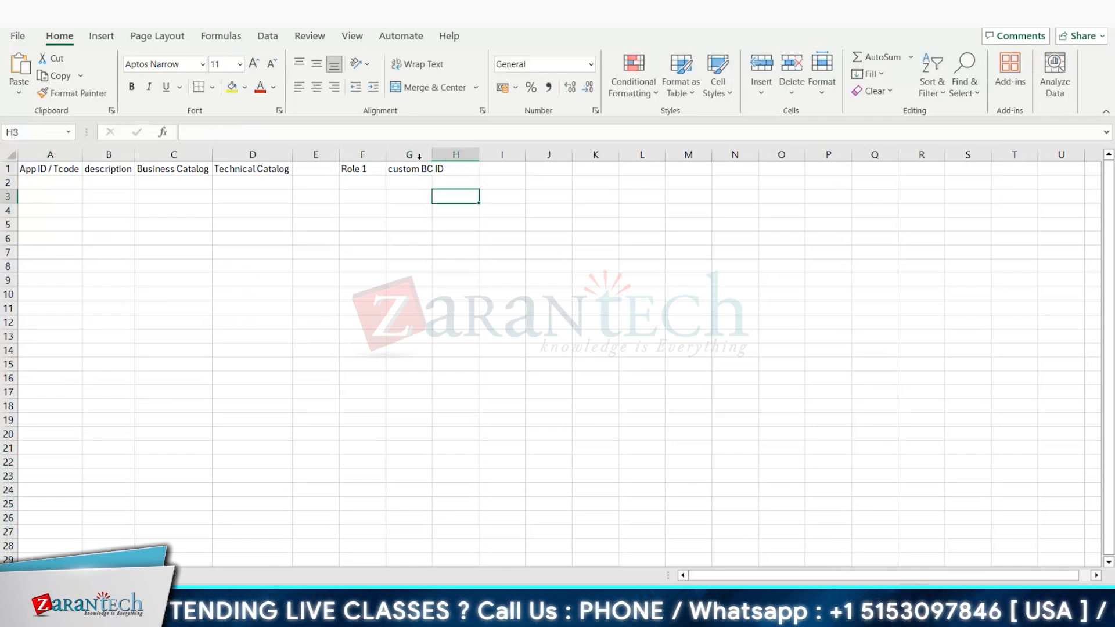
Step: Copy the custom BC ID header into H1, change it to custom BC Name, and fit columns G and H to their contents
left_click(410, 170)
key("ctrl+c")
left_click(456, 168)
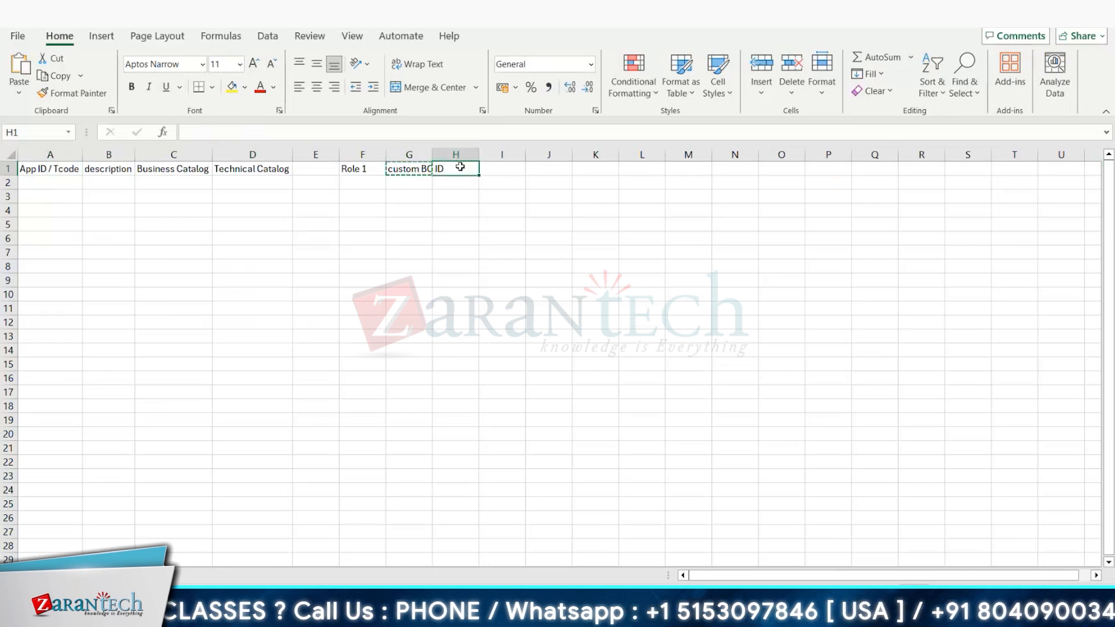
key("ctrl+v")
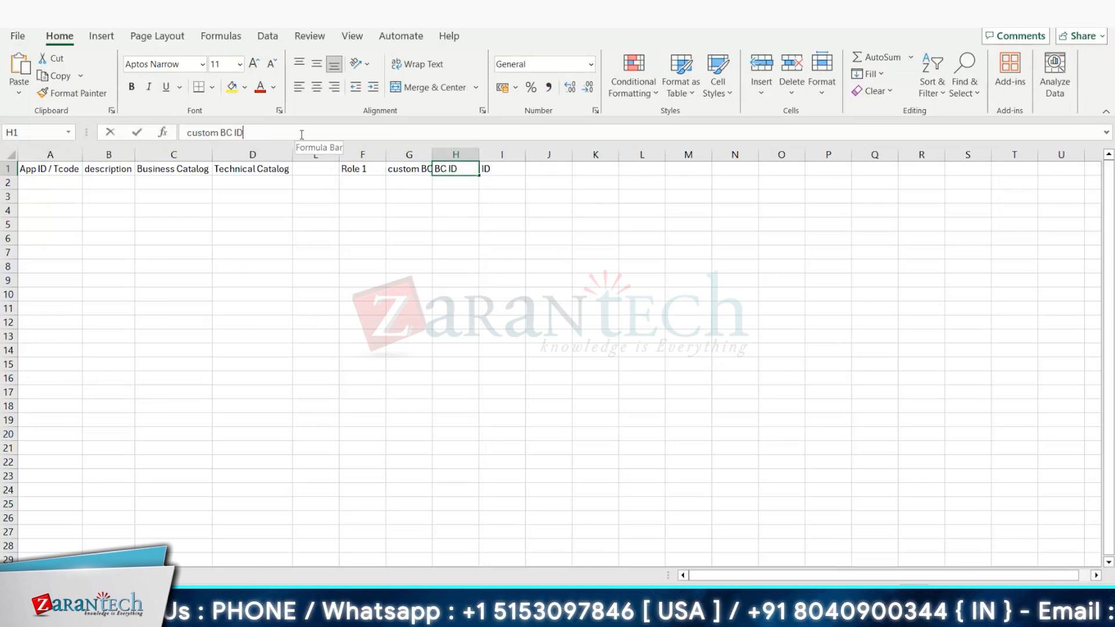
left_click(301, 134)
key("BackSpace")
key("BackSpace")
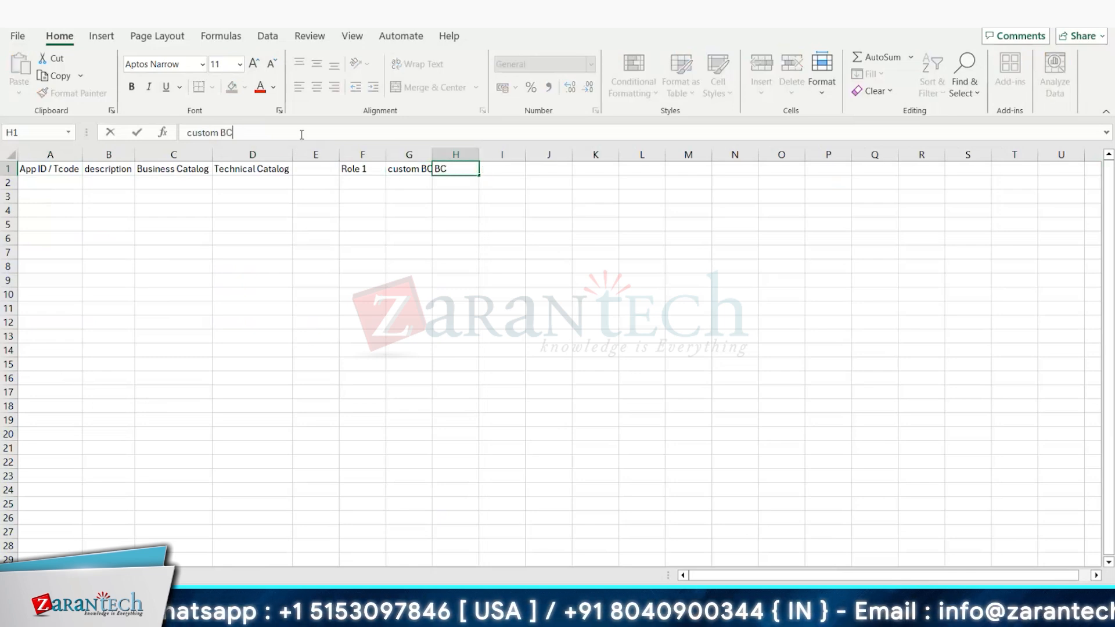
type("Name")
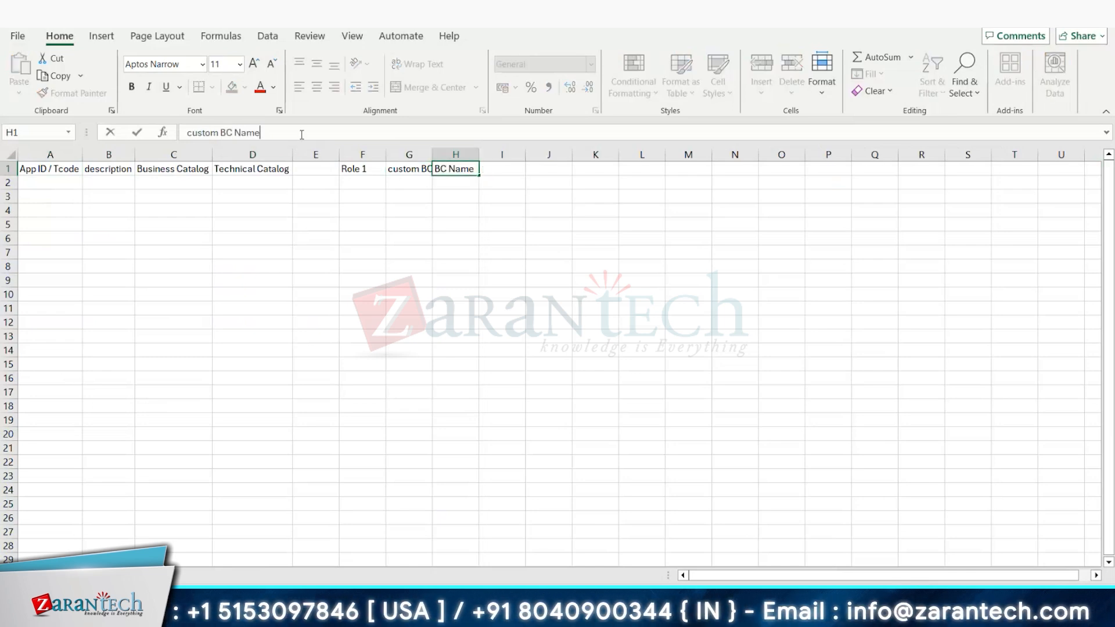
left_click(436, 244)
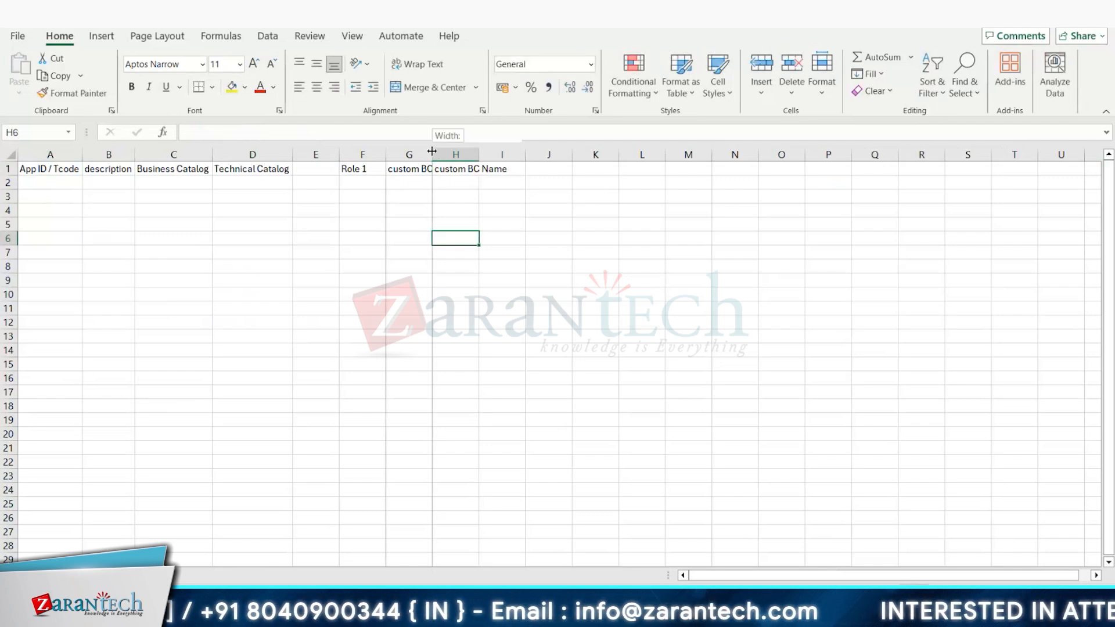
double_click(432, 154)
double_click(491, 153)
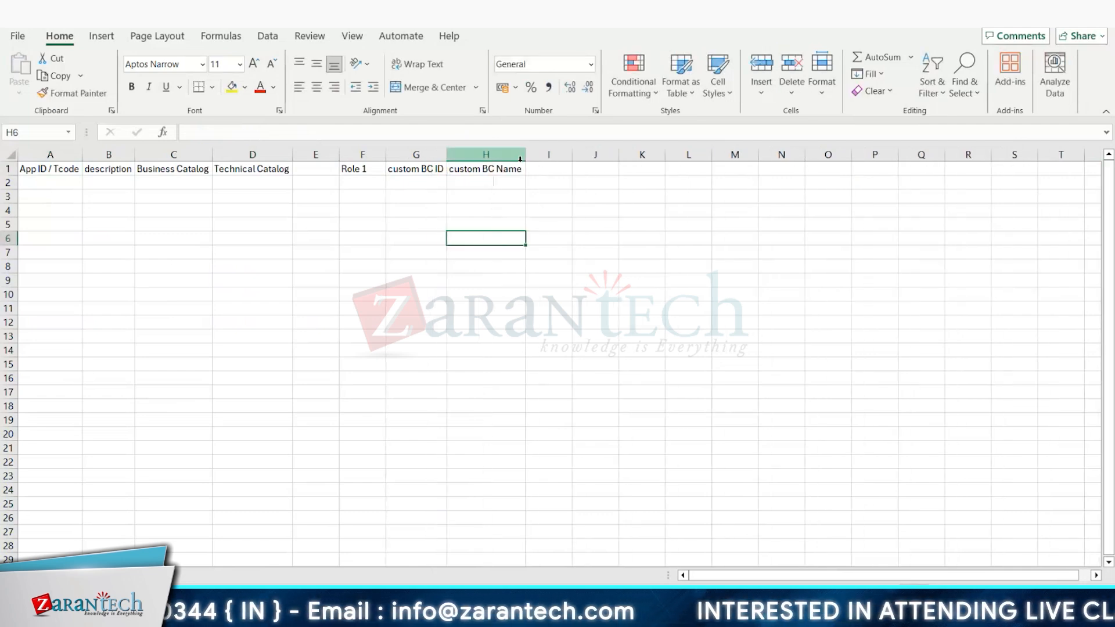
Step: Enter custom BG Id as the header in cell I1
left_click(540, 167)
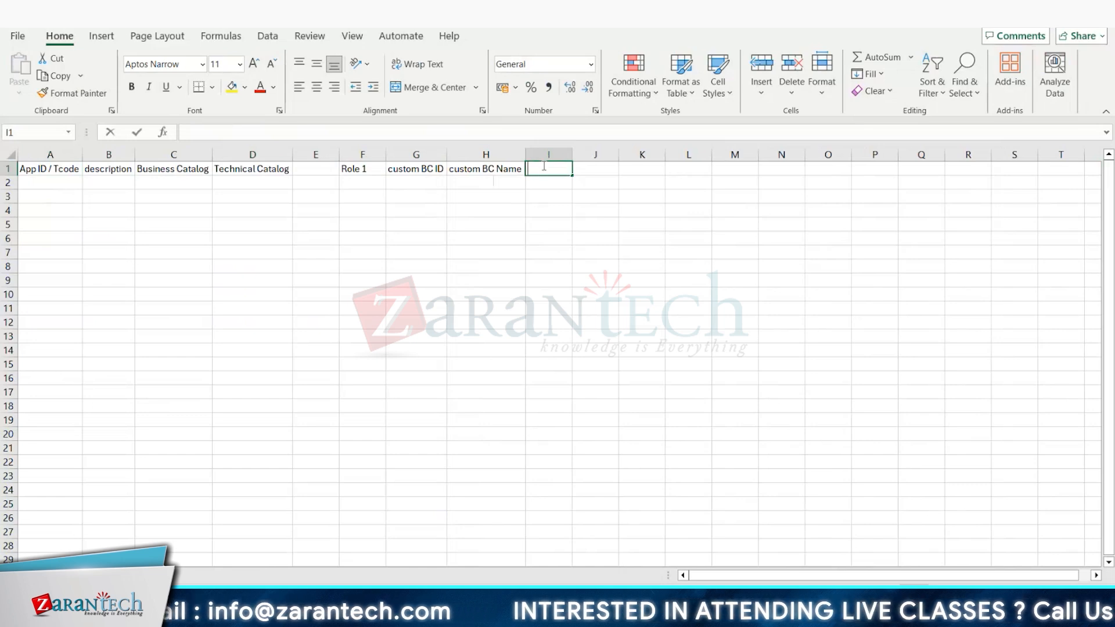
type("custom BG")
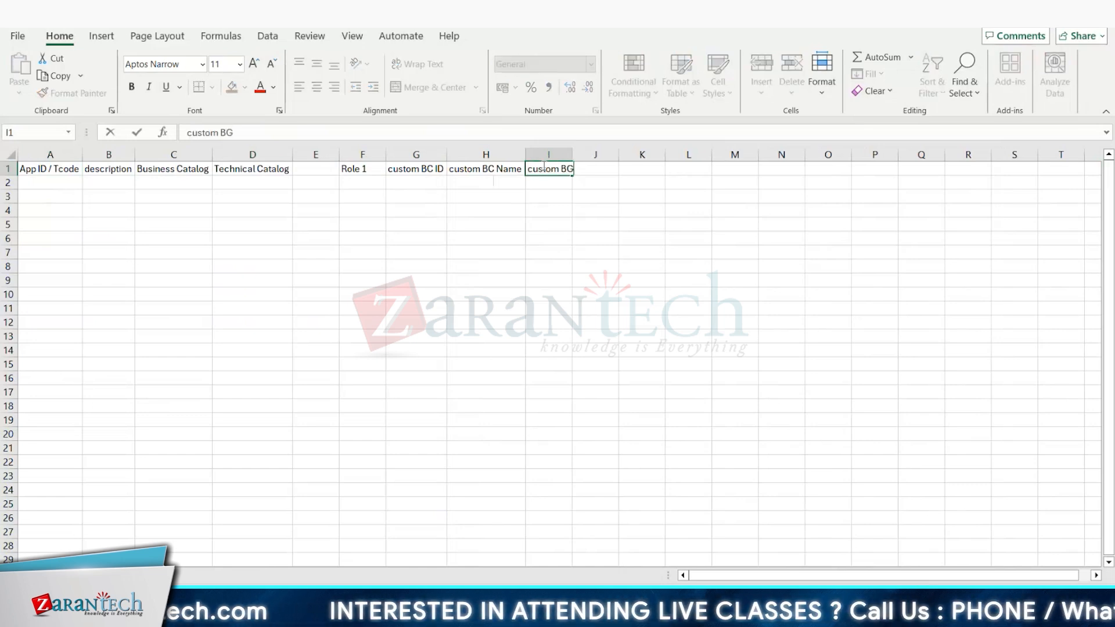
type(" Id")
key("Return")
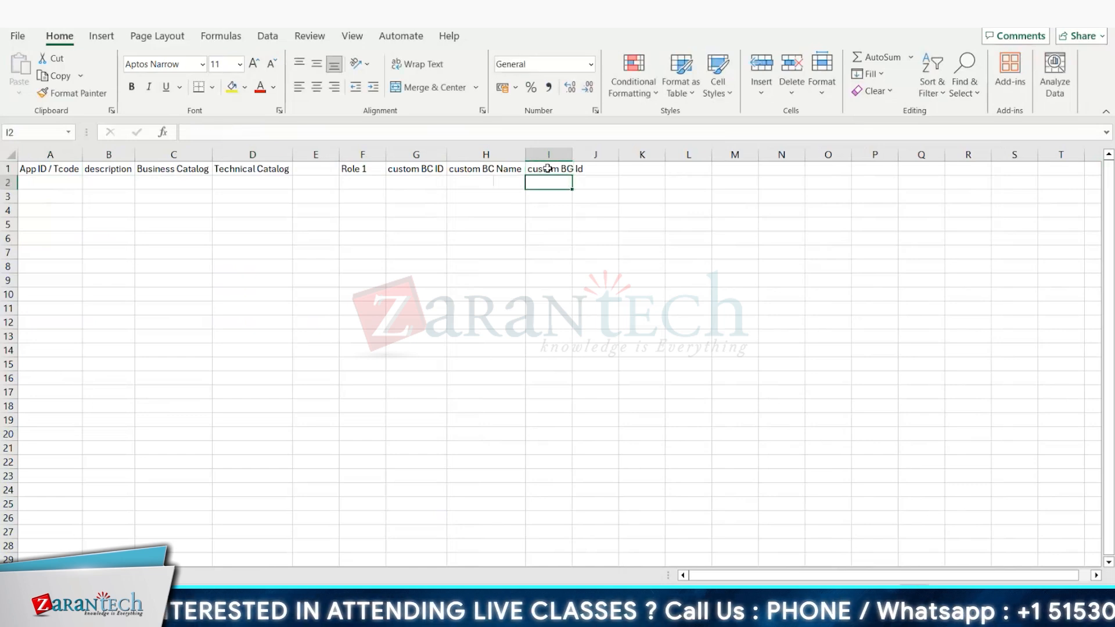
Step: Copy the custom BG Id header into J1, change it to custom BG Name, and fit columns I and J to their contents
left_click(548, 169)
key("ctrl+c")
left_click_drag(575, 152, 589, 149)
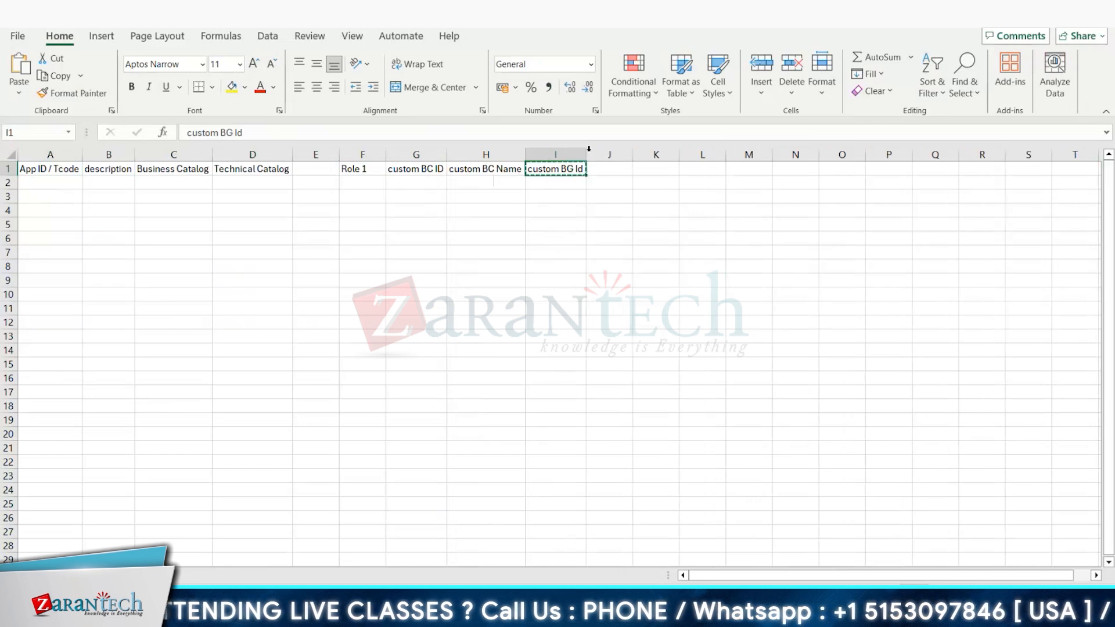
left_click(610, 169)
key("ctrl+v")
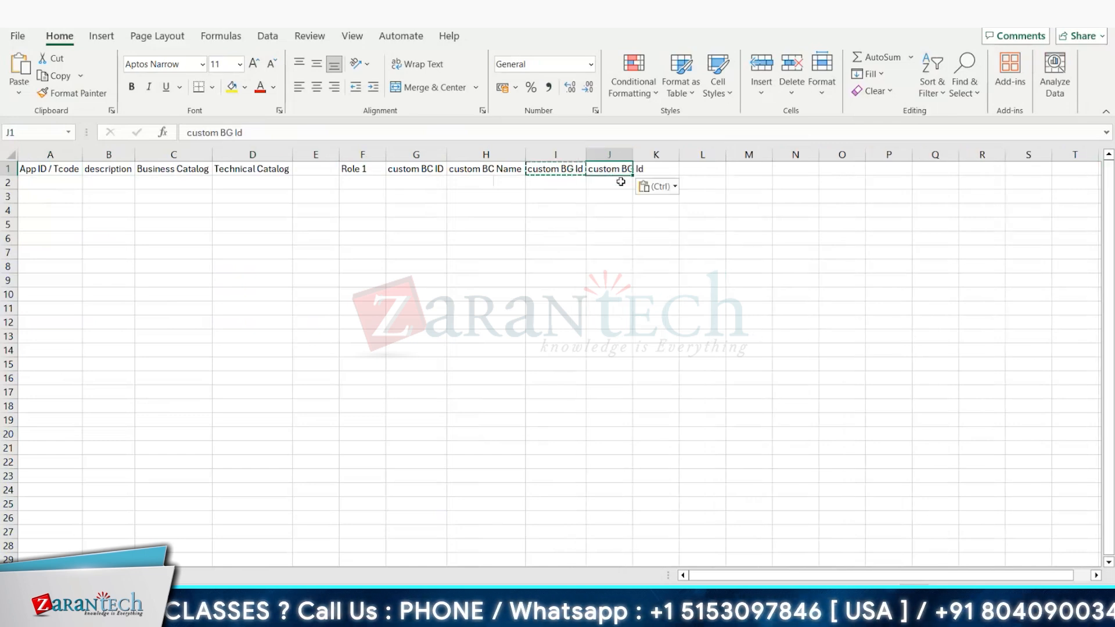
left_click(296, 136)
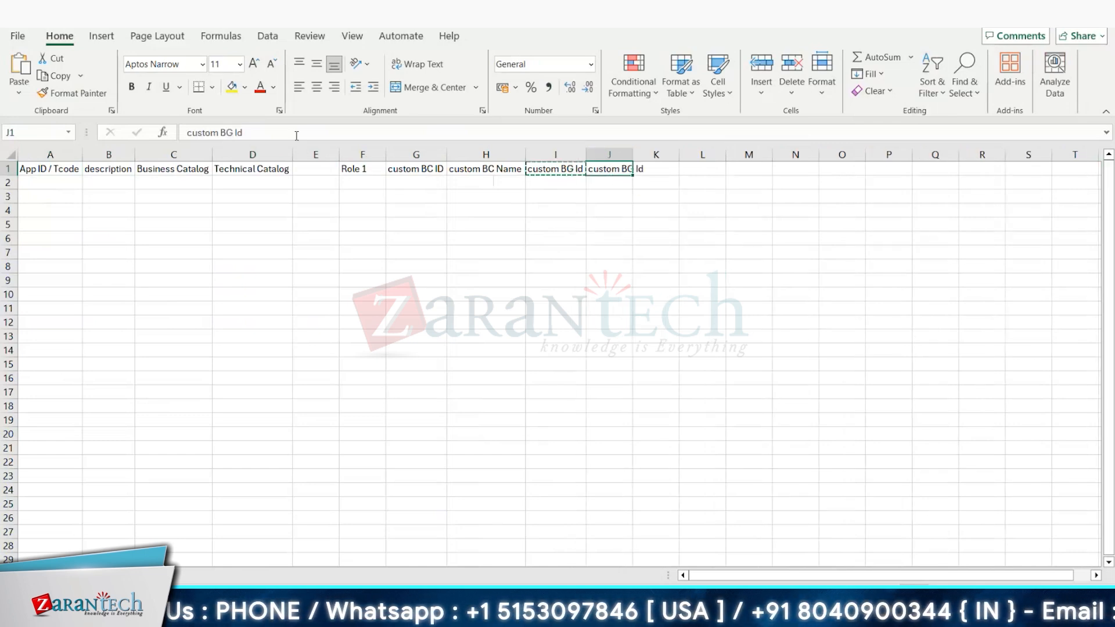
left_click(296, 133)
key("BackSpace")
key("BackSpace")
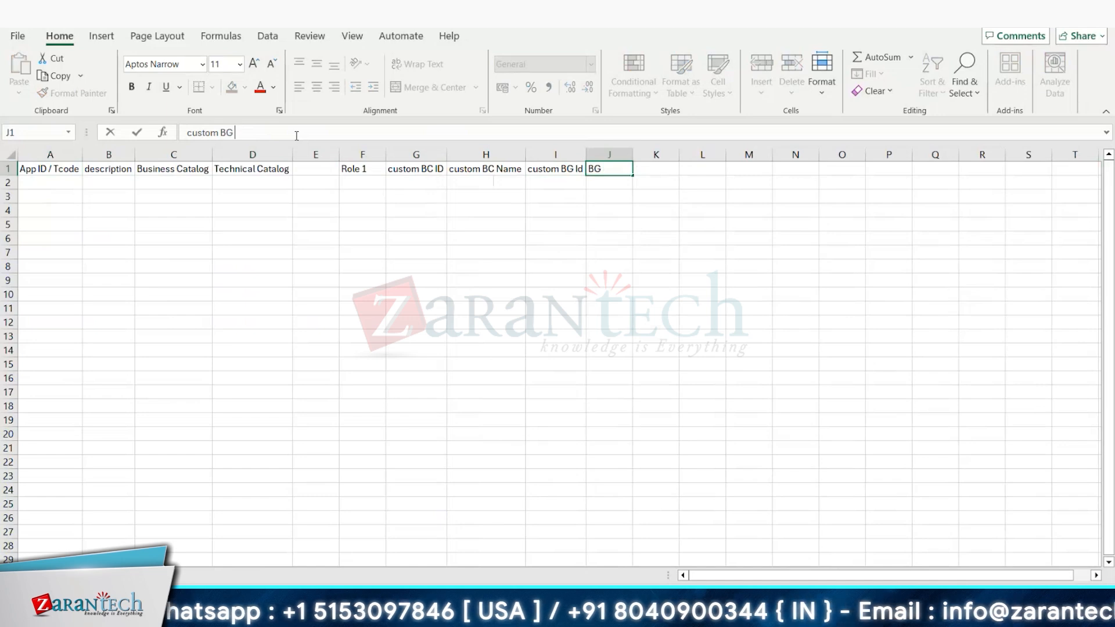
type("Name")
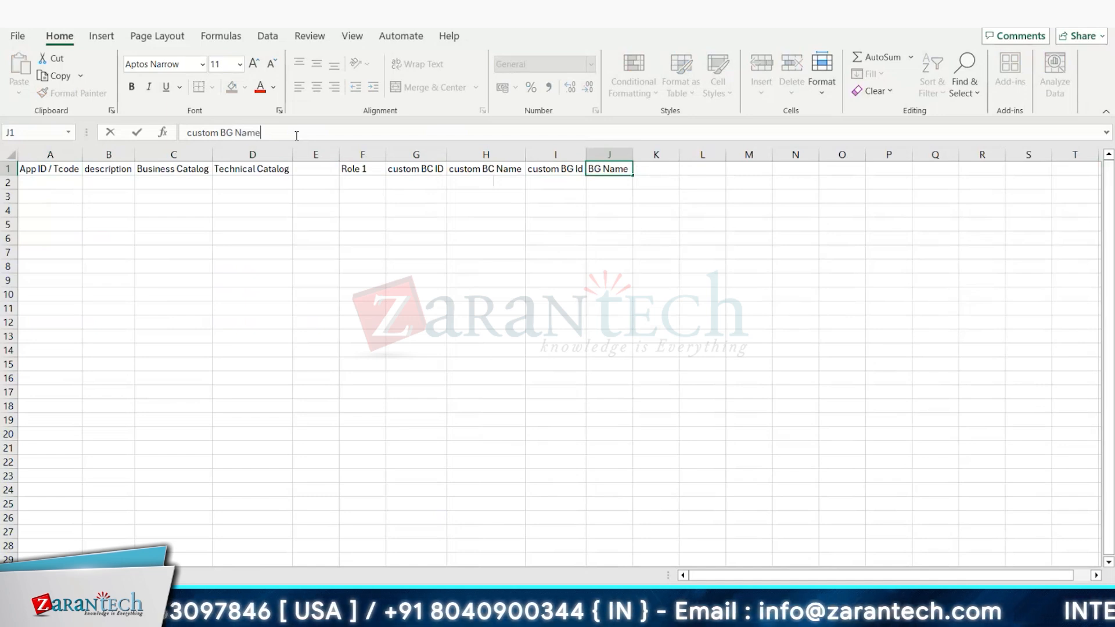
left_click(311, 252)
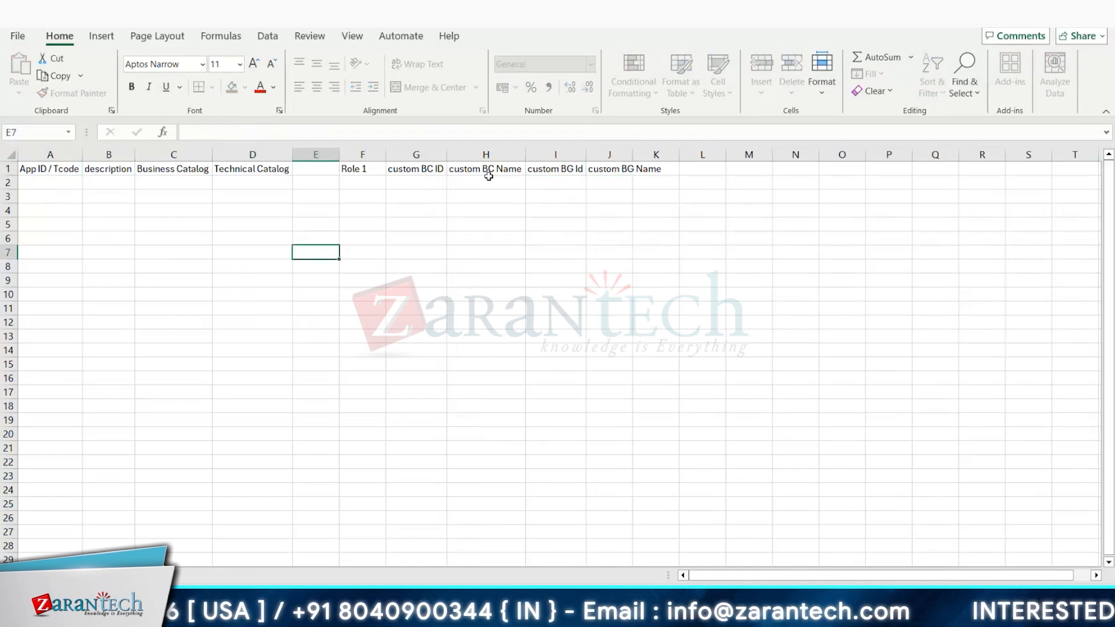
double_click(633, 155)
left_click(448, 267)
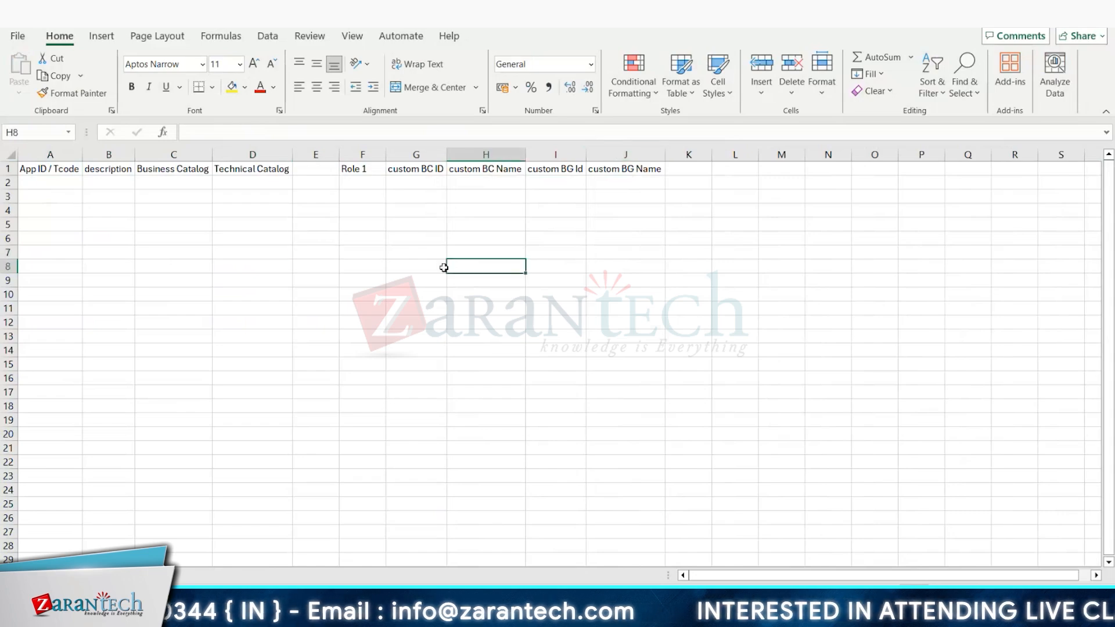
Step: Copy the fioriId values from CPH1 through F0702 in the app list into the template's App ID / Tcode column, starting at A2
key("alt+Tab")
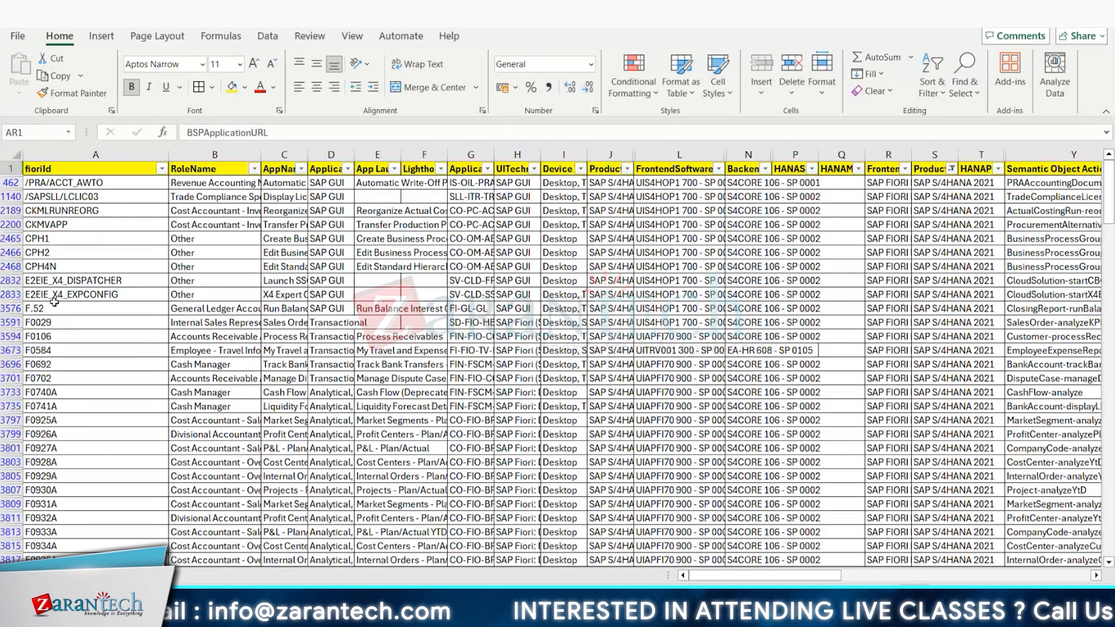
left_click_drag(52, 238, 215, 239)
left_click_drag(210, 314, 92, 374)
key("ctrl+c")
key("alt+Tab")
key("ctrl+v")
Step: Copy the app names for CPH1 through F0702 from the app list into the template's description column, starting at B2
key("alt+Tab")
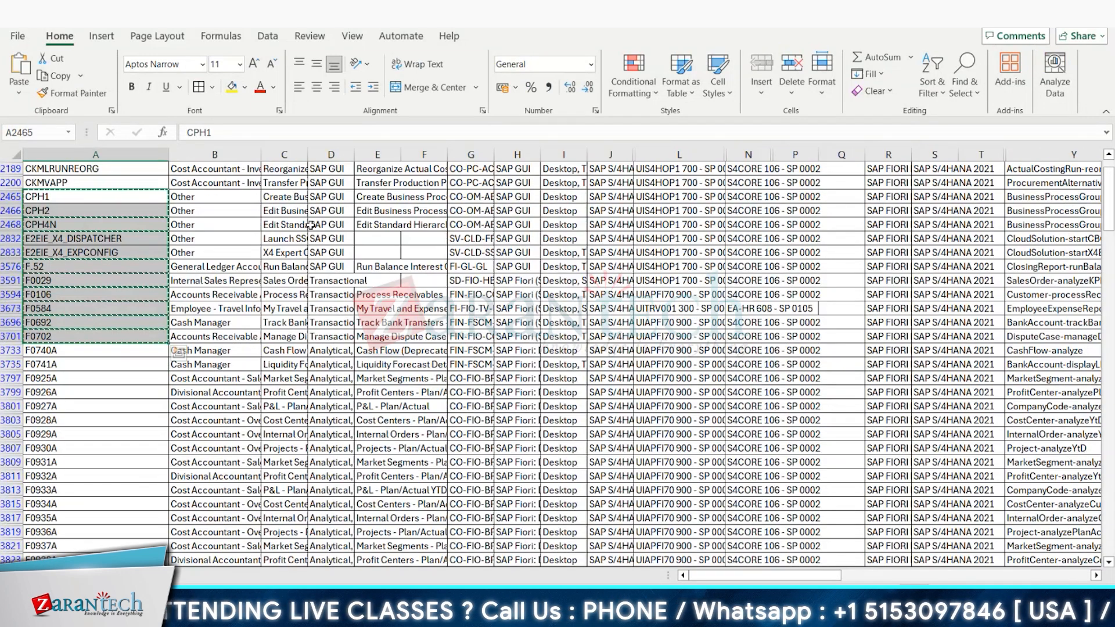
left_click(331, 210)
left_click_drag(281, 199, 285, 336)
key("ctrl+c")
key("alt+Tab")
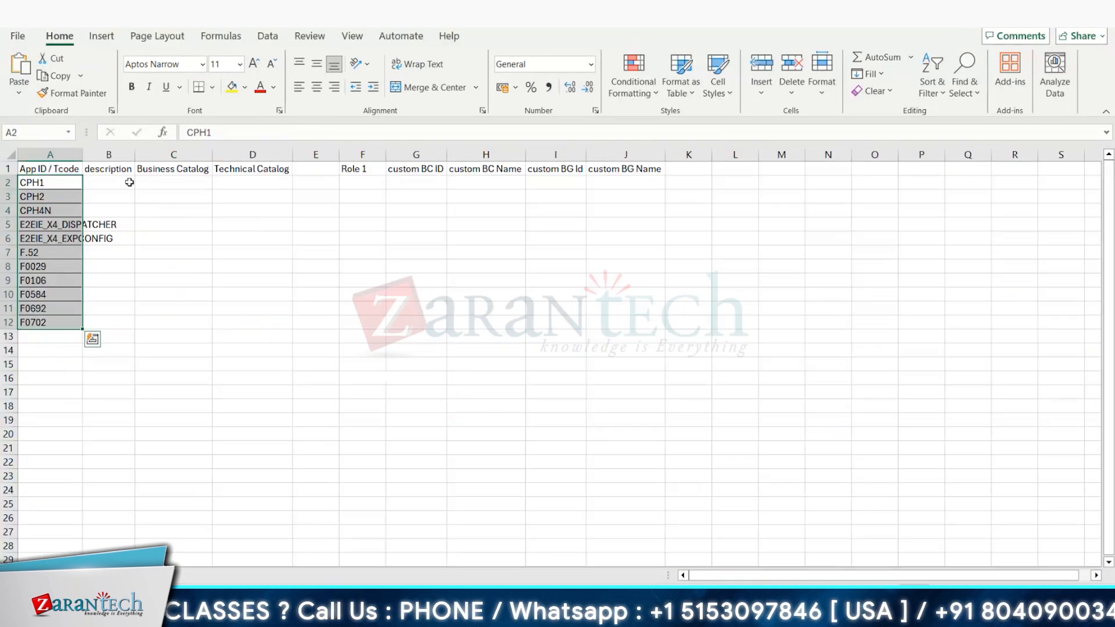
left_click(128, 182)
key("ctrl+v")
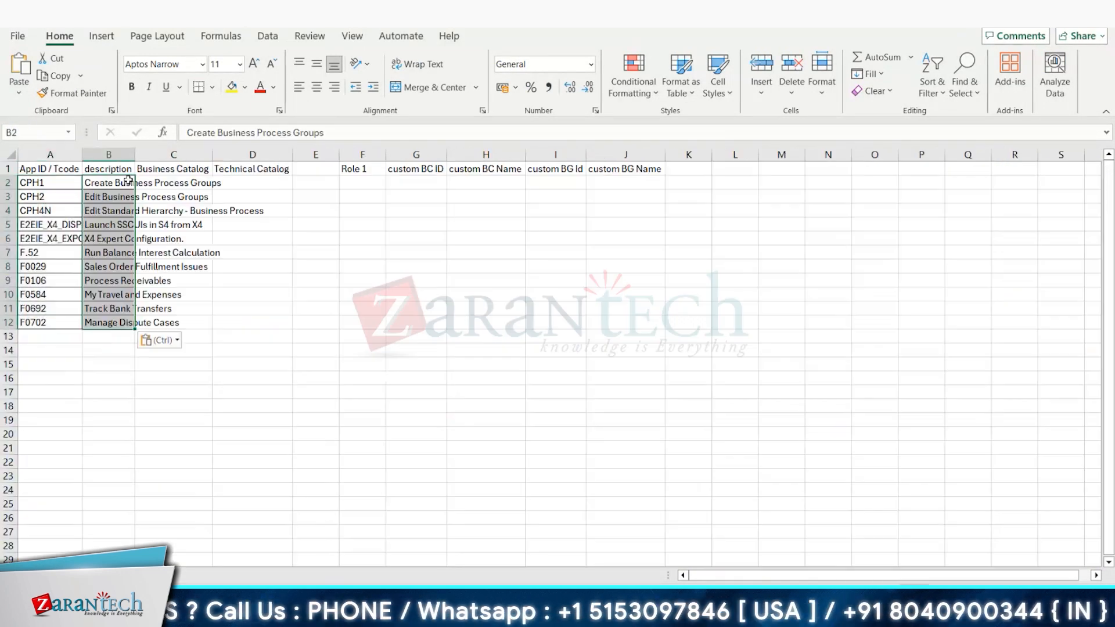
Step: Fit the App ID / Tcode and description columns to the width of their contents
double_click(81, 154)
double_click(173, 154)
left_click(263, 363)
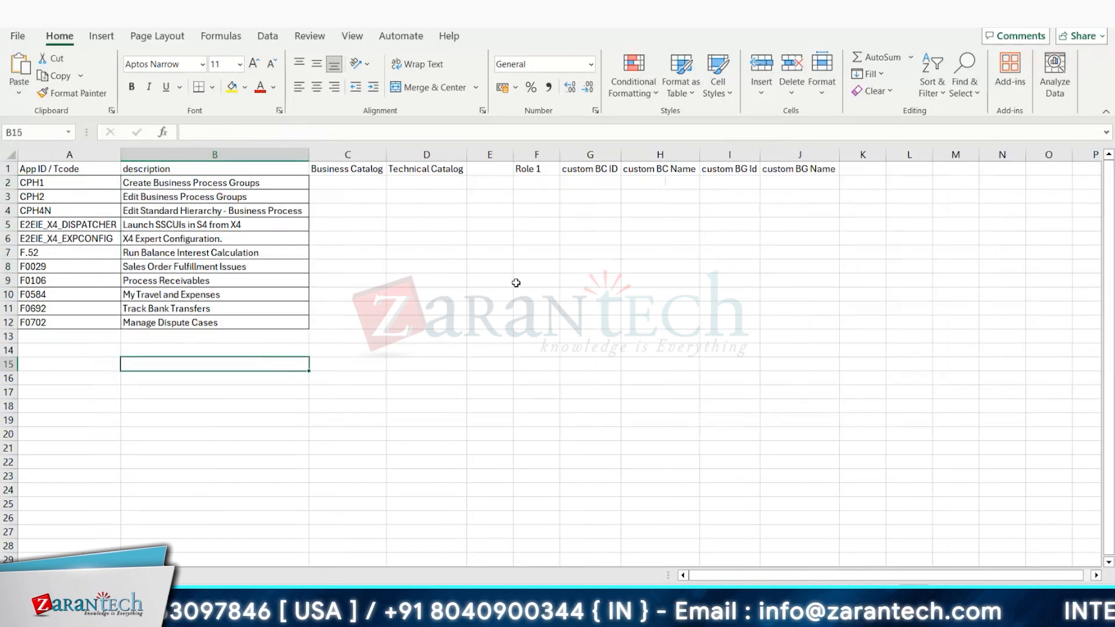
Step: Copy the TechnicalCatalogName entries in rows 2465 through 3799 of the app list into the template workbook, starting at row 2
key("alt+Tab")
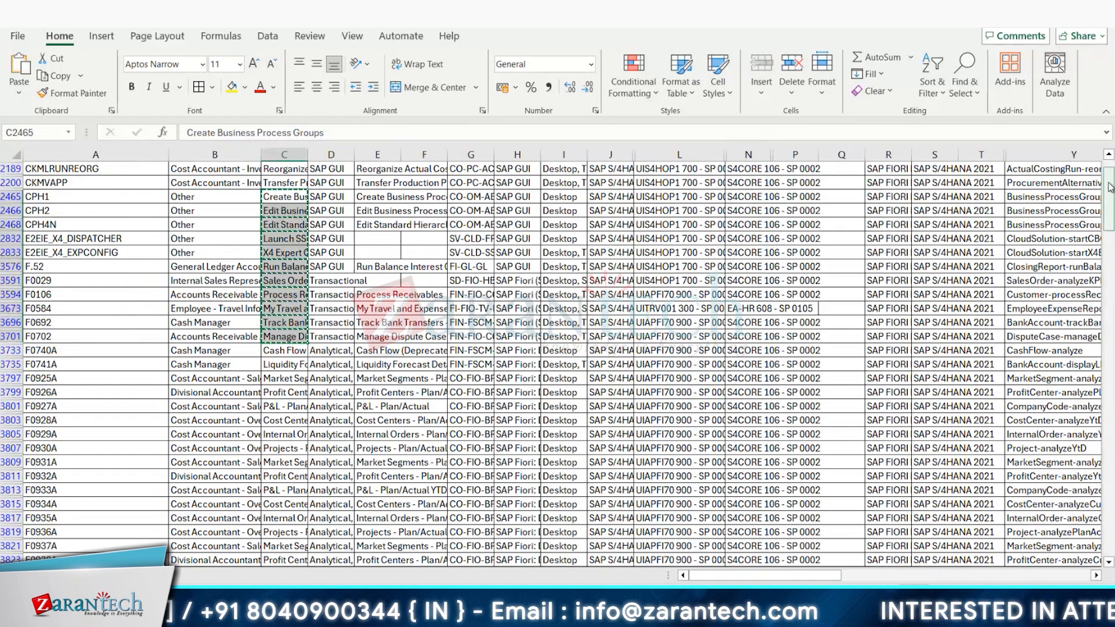
scroll(1109, 187, "up", 1)
left_click(10, 238)
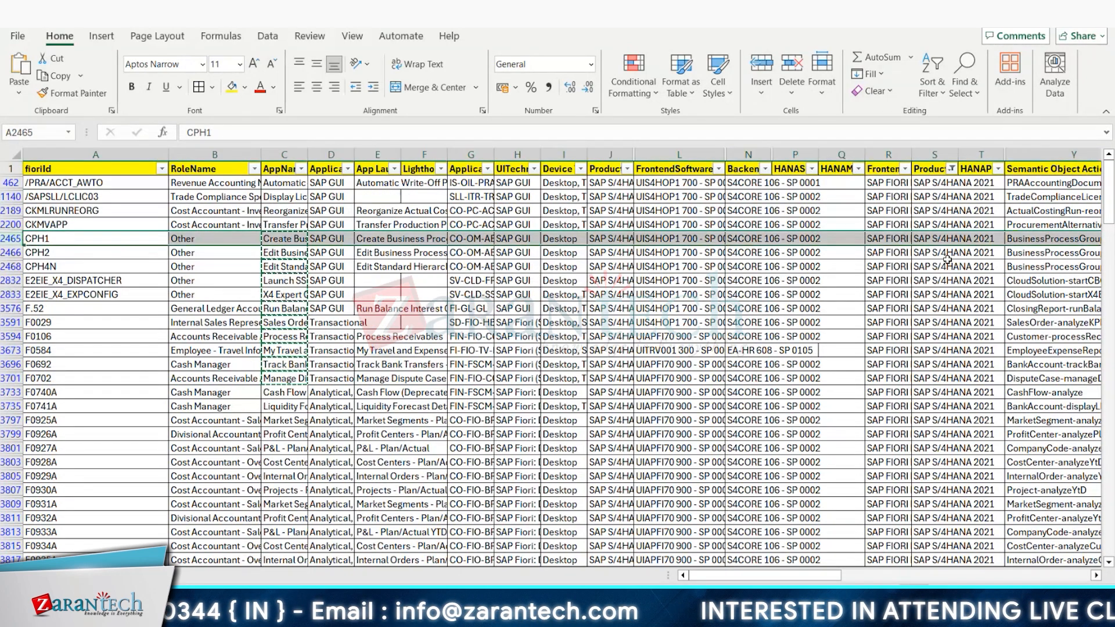
left_click(1096, 576)
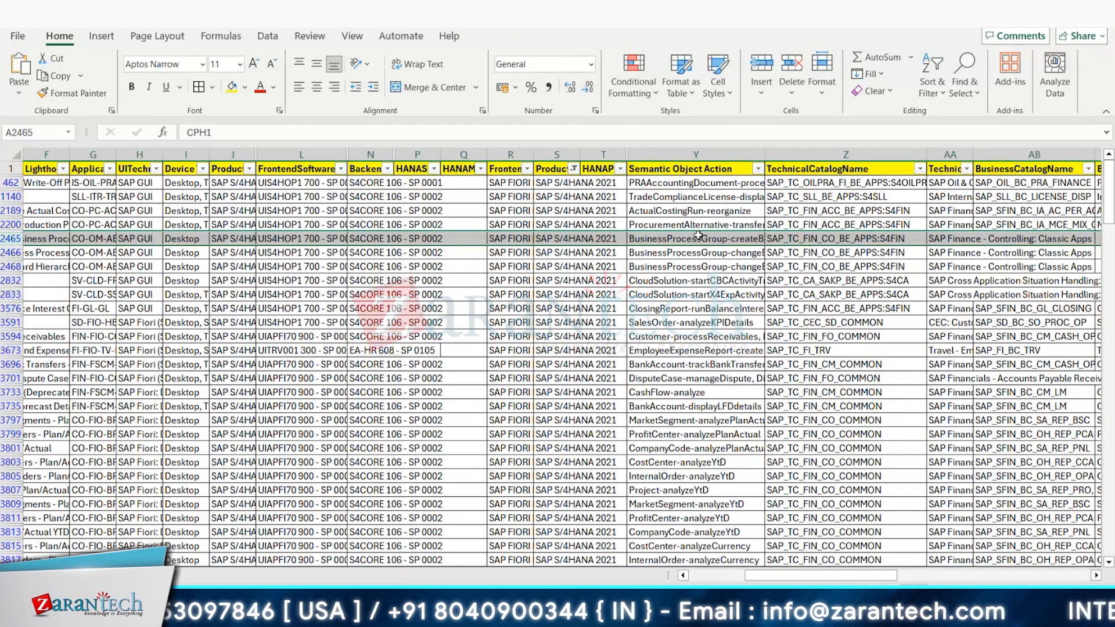
left_click(824, 238)
left_click_drag(835, 238, 835, 434)
key("ctrl+c")
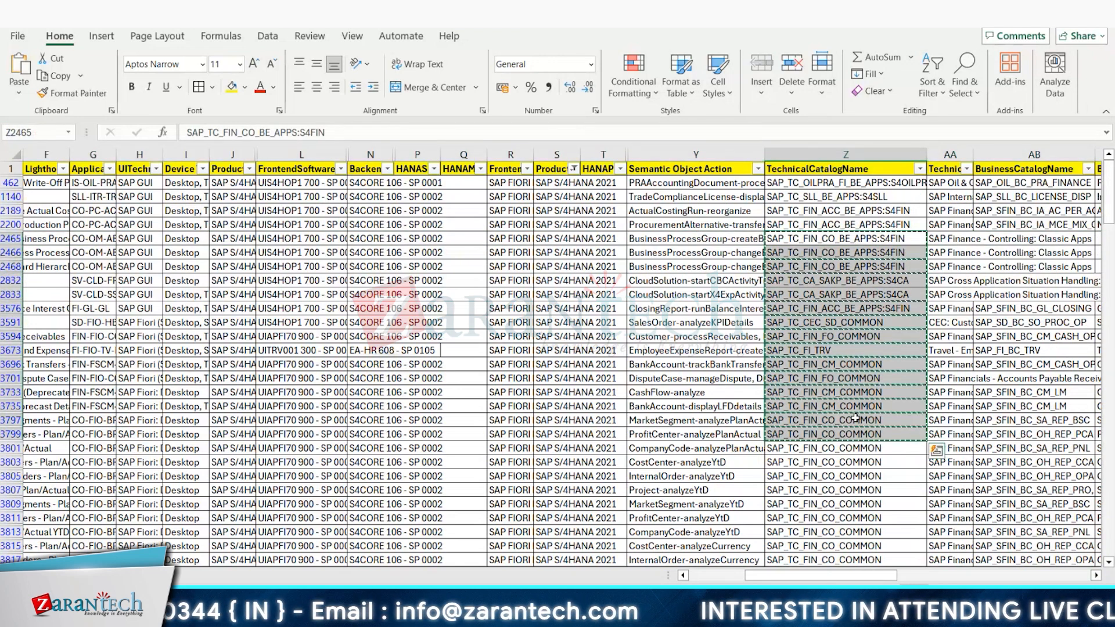
key("ctrl+Page_Up")
left_click(331, 183)
key("ctrl+v")
Step: Copy the BusinessCatalogName entries in rows 2465 through 3801 of the app list into column D of the template, starting at D2
key("ctrl+Page_Down")
left_click(1006, 238)
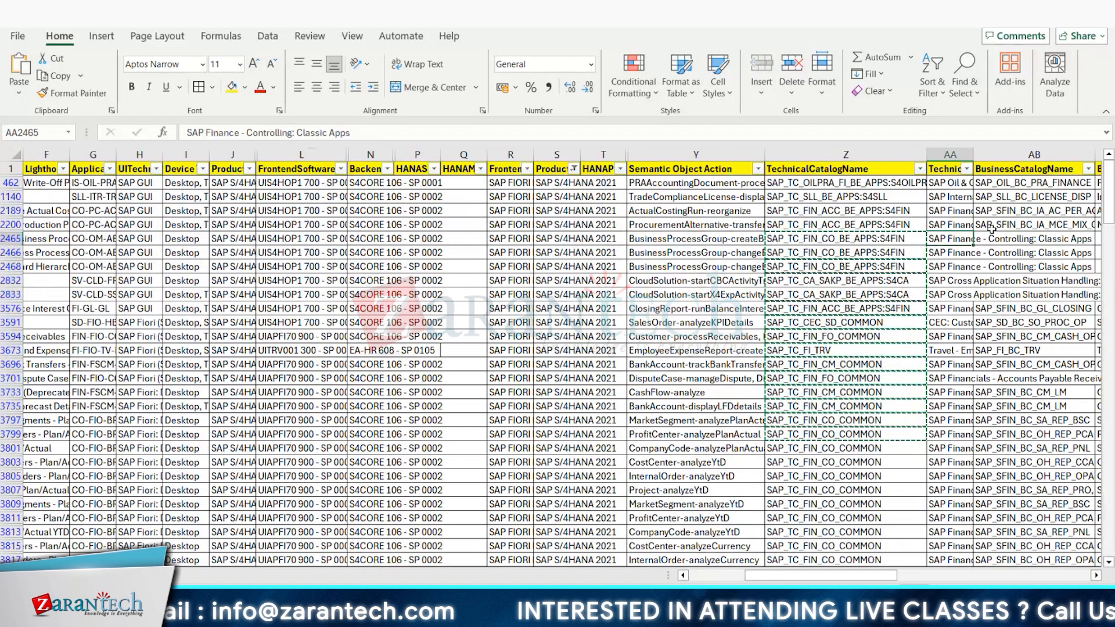
key("shift+Down")
key("shift+Down")
key("shift+Down")
key("shift+Down")
key("shift+Down")
key("shift+Down")
key("shift+Down")
key("shift+Down")
key("shift+Down")
key("shift+Down")
key("shift+Down")
key("shift+Down")
key("shift+Down")
key("shift+Down")
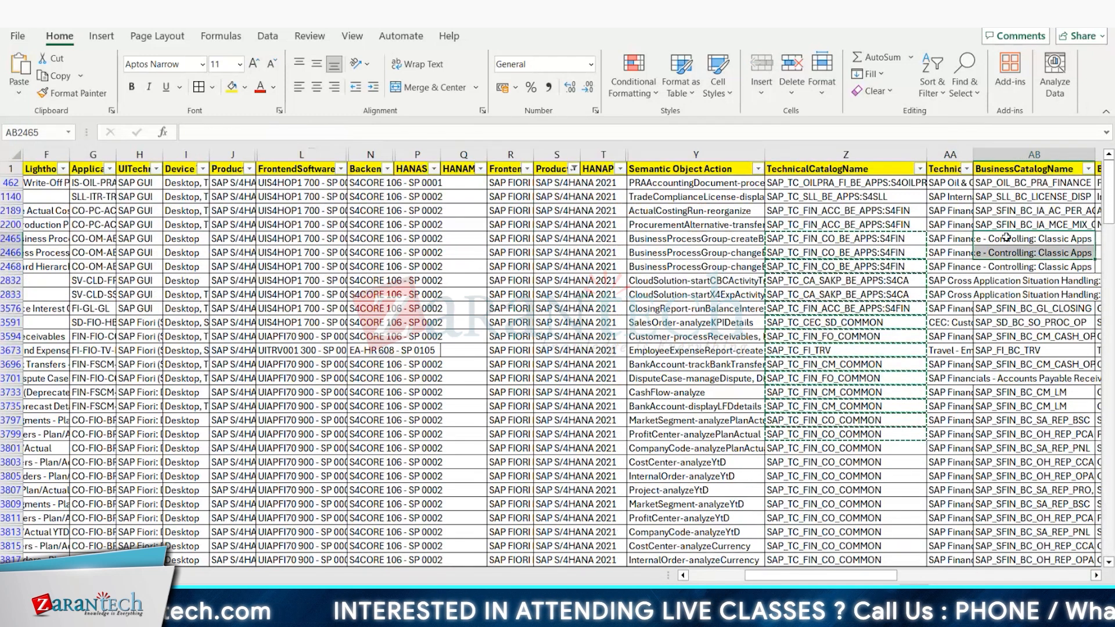
key("ctrl+c")
key("ctrl+Page_Up")
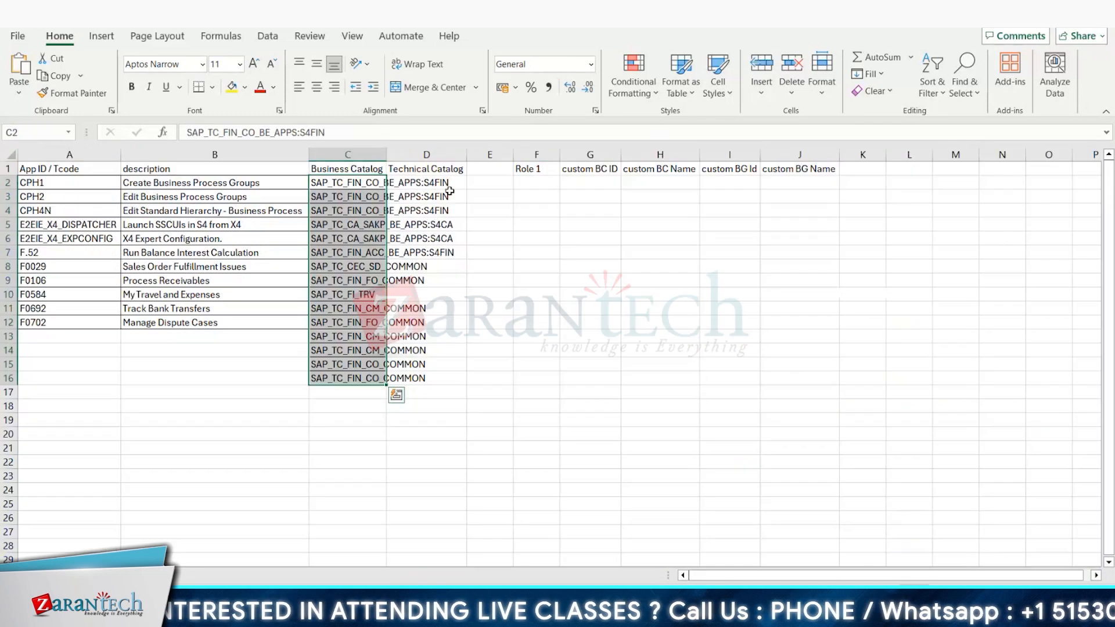
left_click(446, 183)
key("ctrl+v")
Step: Fit template columns C and D to the width of their catalog entries
double_click(383, 155)
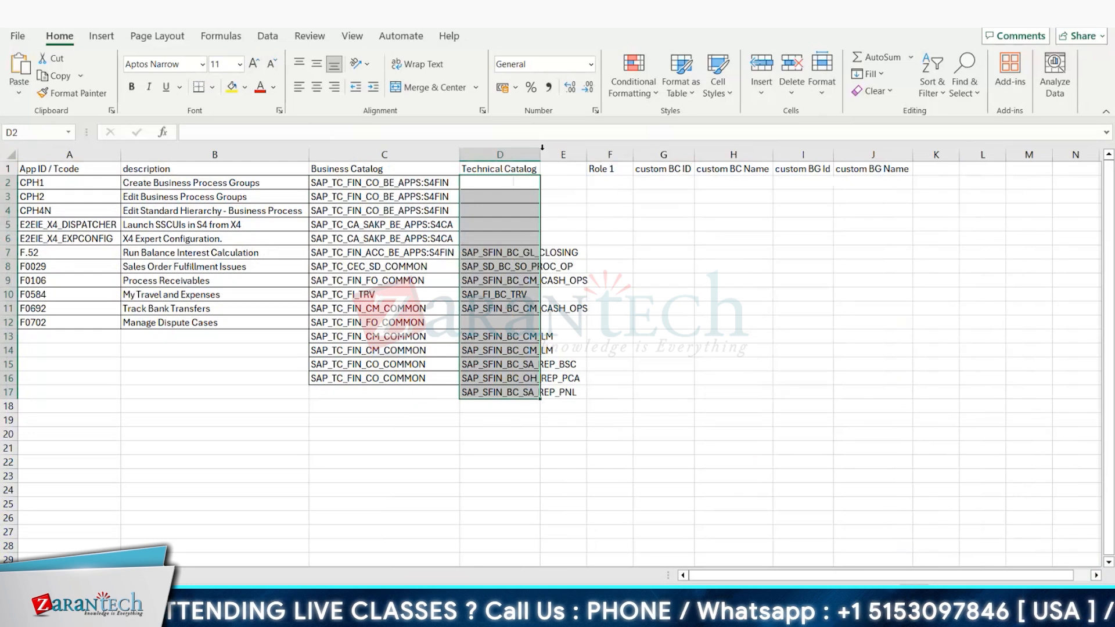
double_click(542, 152)
left_click(716, 322)
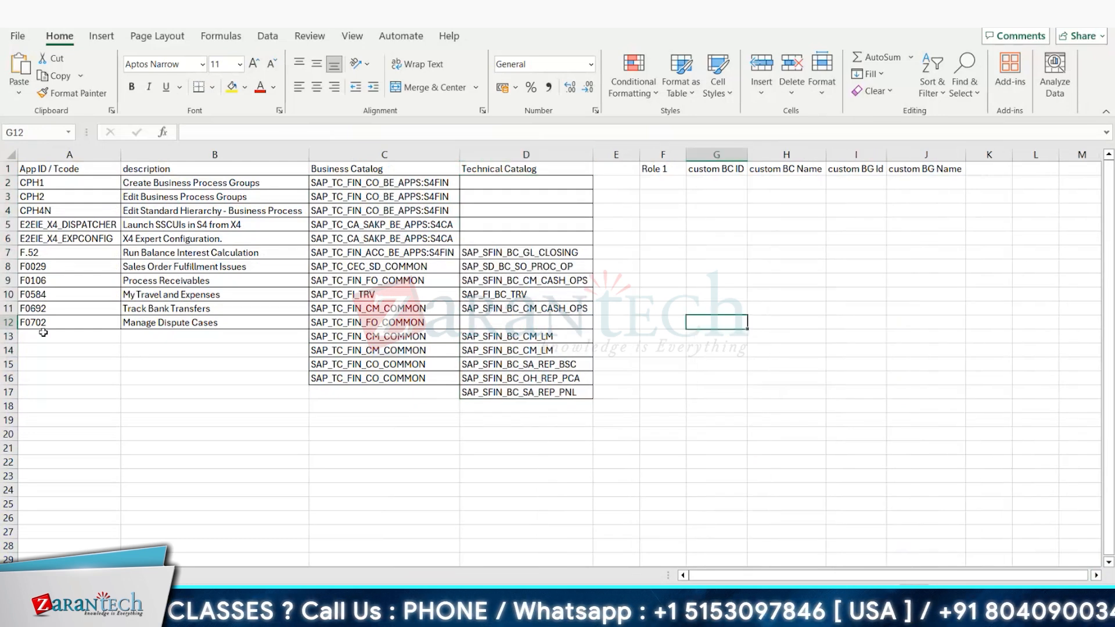
Step: Clear the surplus catalog entries below the F0702 row, in rows 13 through 17 of columns A to D
left_click_drag(44, 333, 581, 393)
key("Delete")
left_click(649, 320)
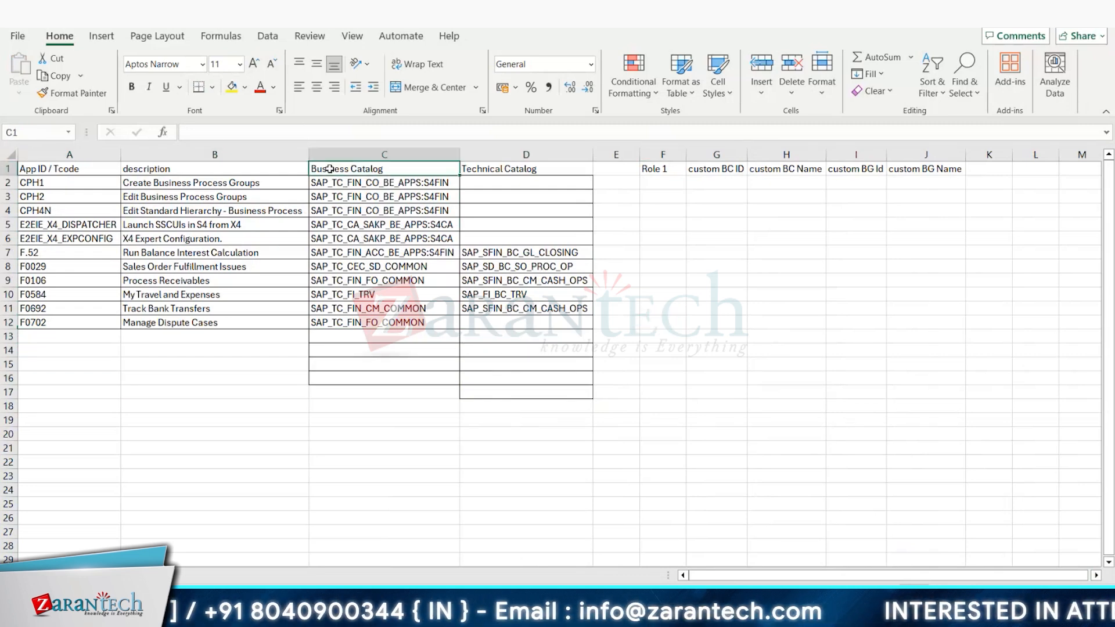
Step: Change the heading in C1 to Technical Catalog
double_click(355, 169)
left_click_drag(350, 165, 298, 164)
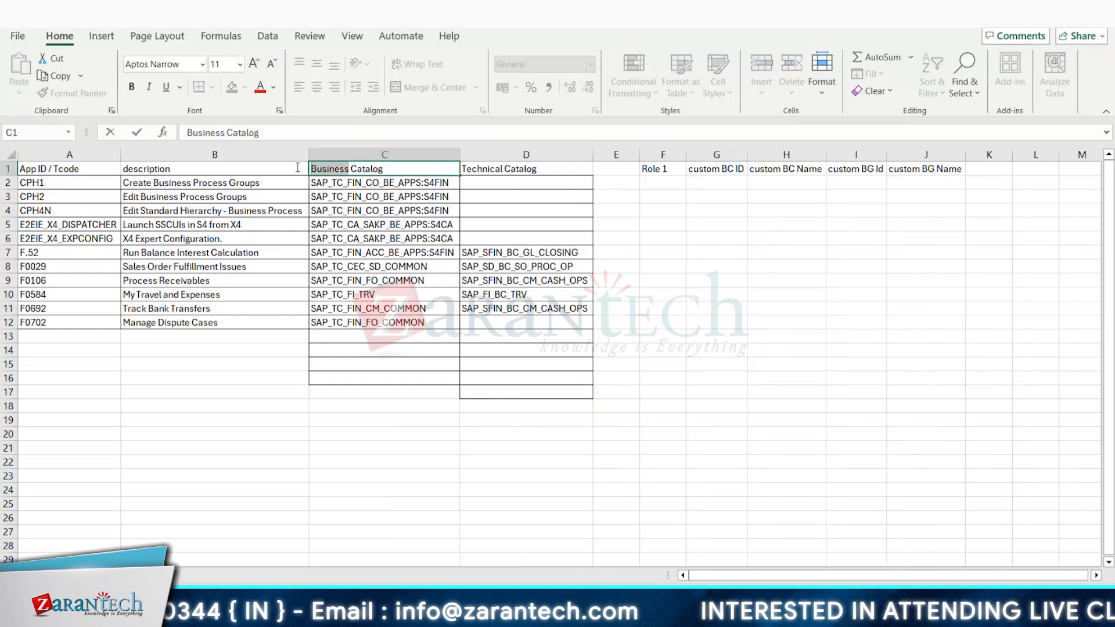
key("BackSpace")
type("echni")
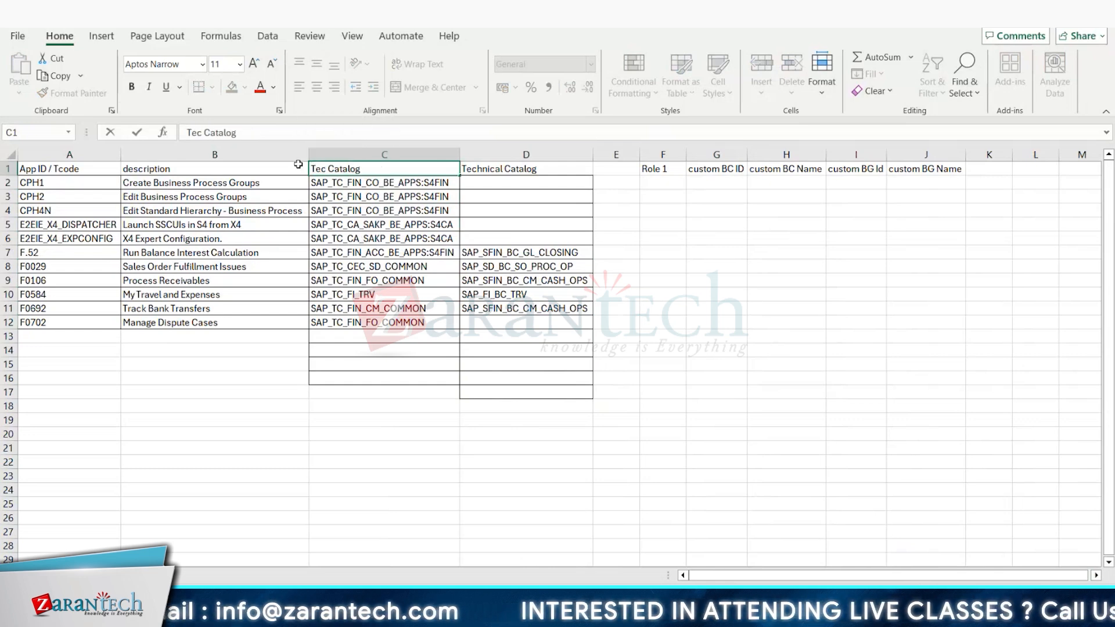
type("cal")
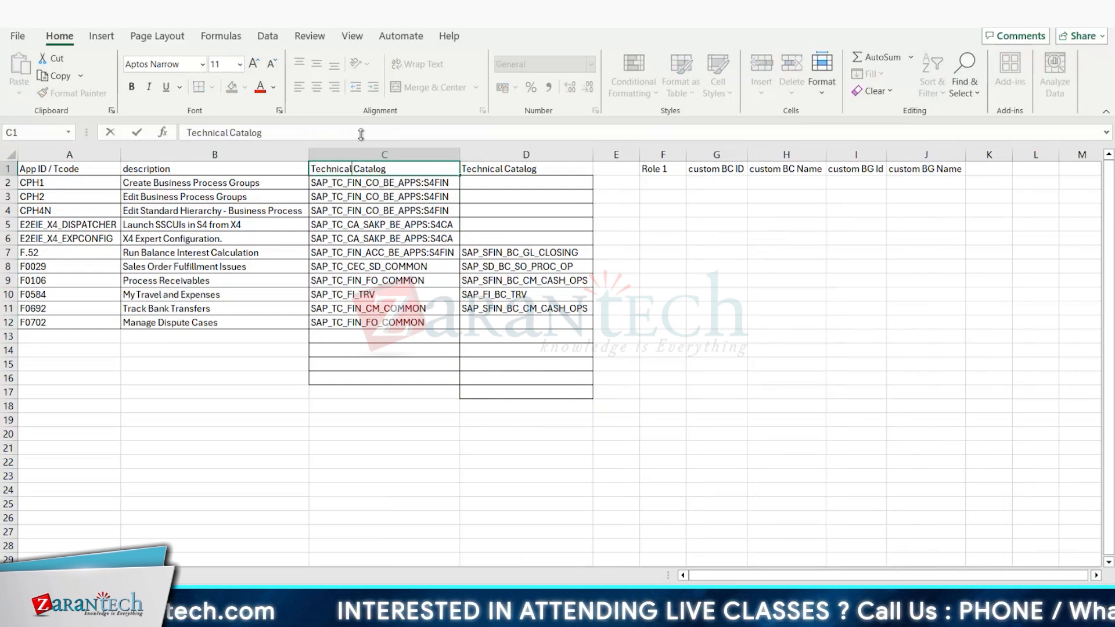
Step: Change the heading in D1 to Business Catalog
left_click(492, 169)
double_click(491, 169)
key("BackSpace")
key("BackSpace")
key("BackSpace")
key("BackSpace")
key("BackSpace")
key("BackSpace")
key("BackSpace")
key("BackSpace")
key("BackSpace")
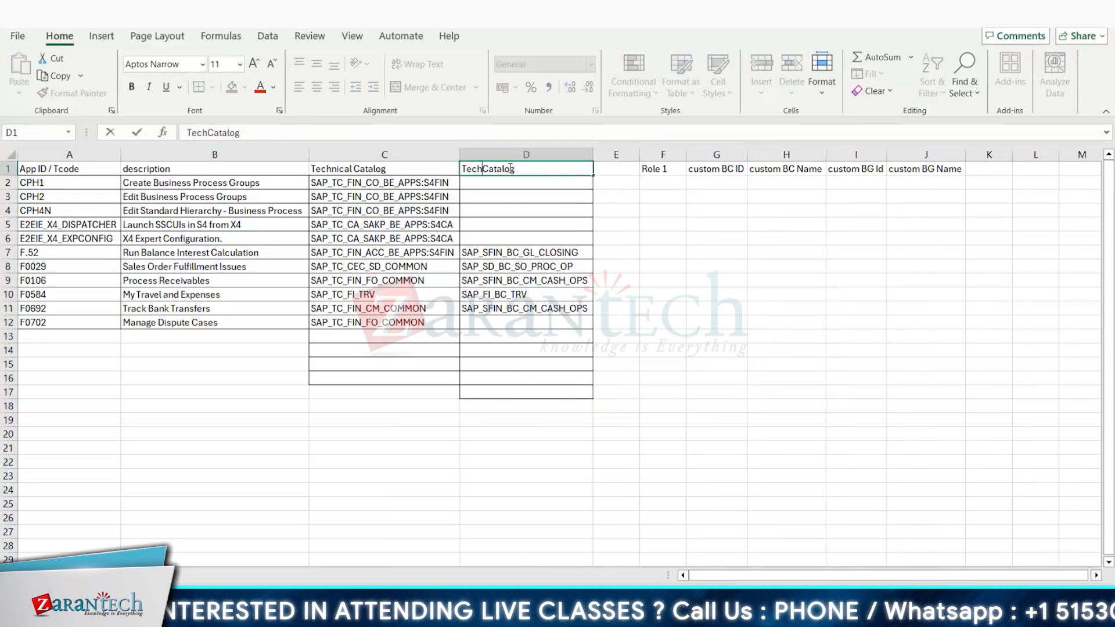
type("Business")
left_click(887, 269)
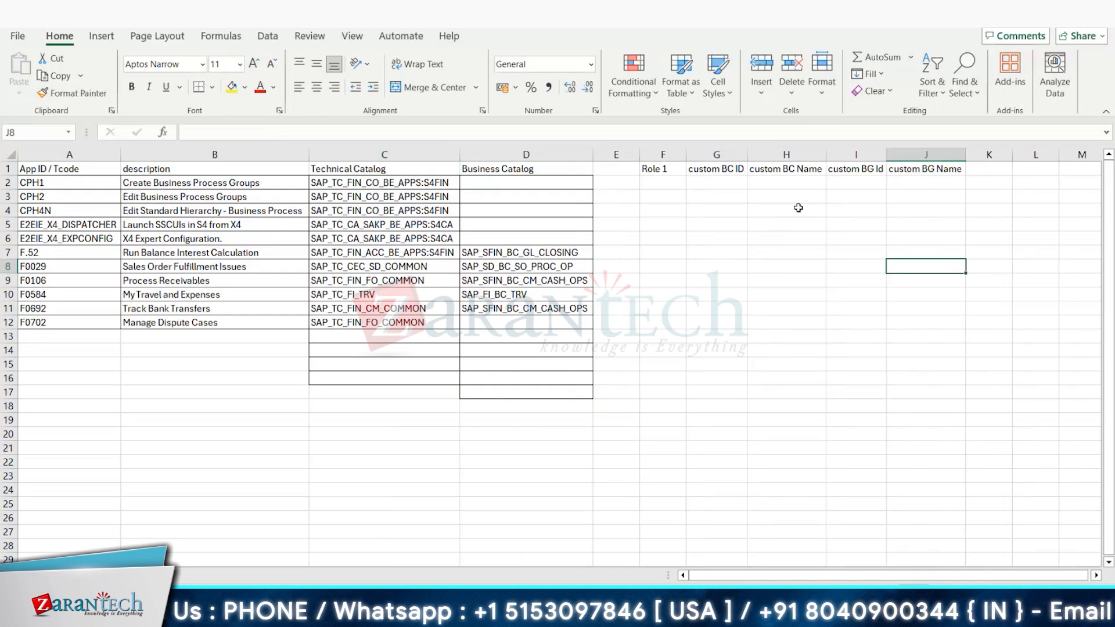
Step: Copy the Role 1 and custom catalog and group headings from F1:J1 to L1, and rename the copied role heading Role 2
left_click_drag(668, 177, 925, 169)
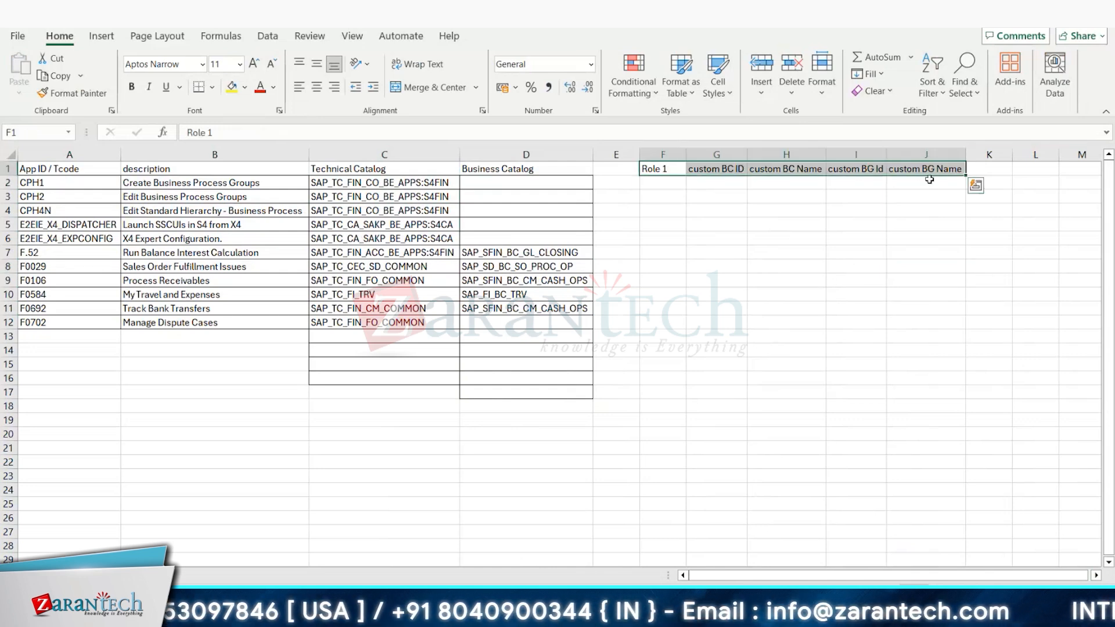
key("ctrl+c")
left_click(1030, 170)
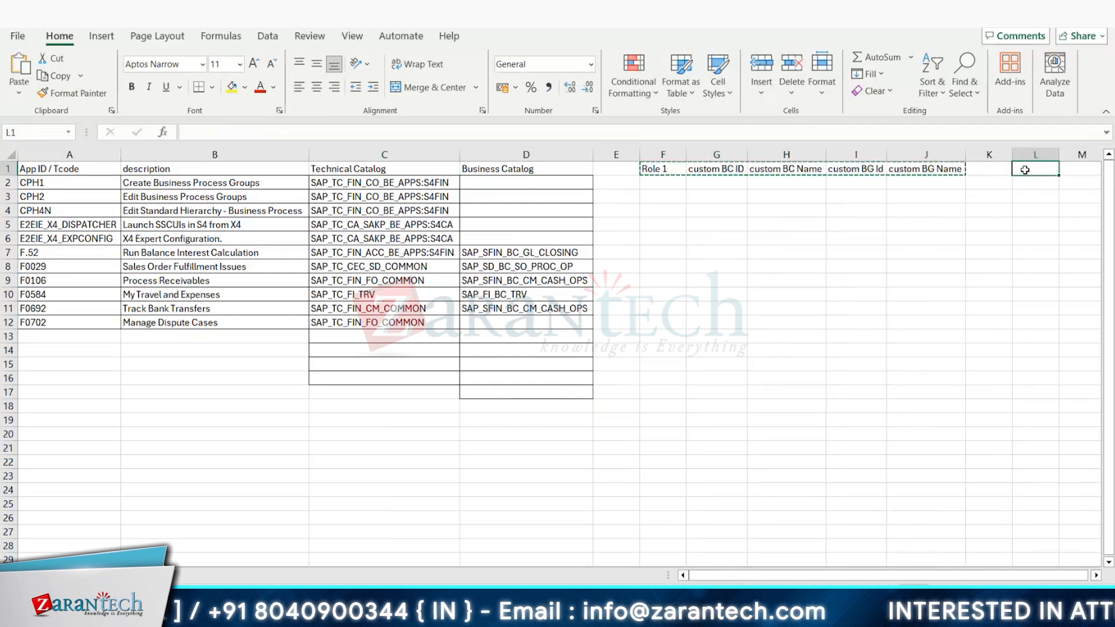
key("ctrl+v")
double_click(1037, 169)
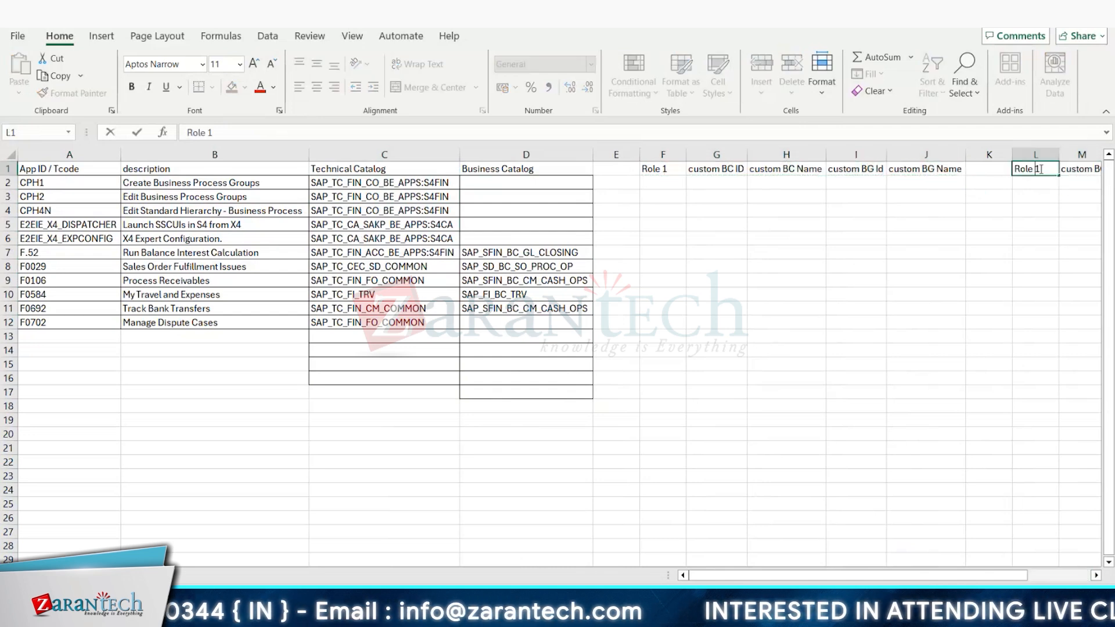
key("BackSpace")
key("BackSpace")
type("2")
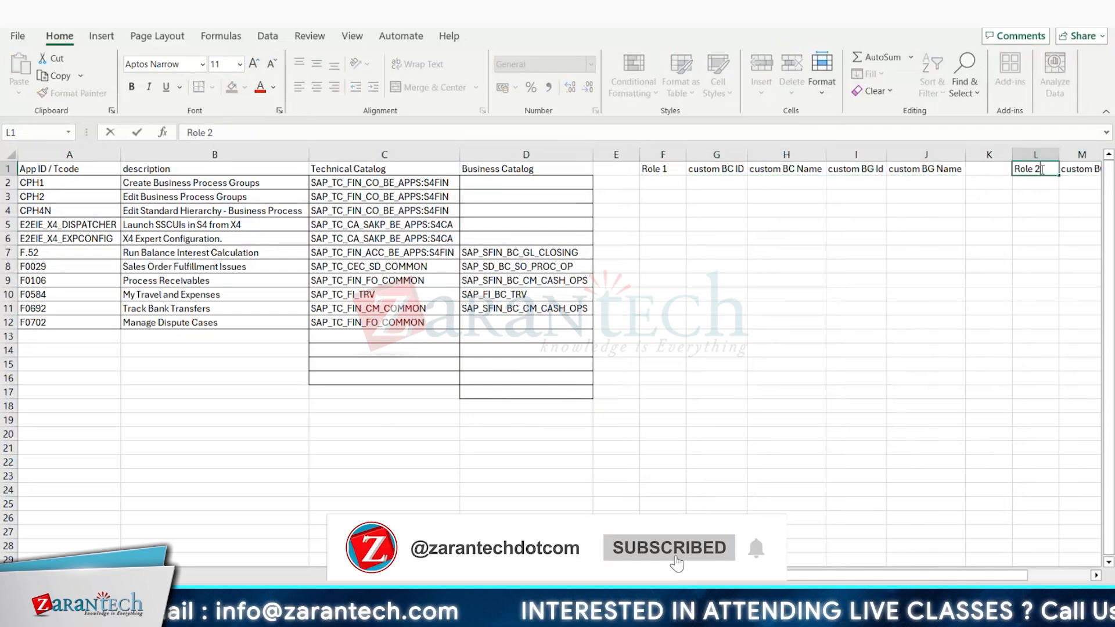
left_click(989, 294)
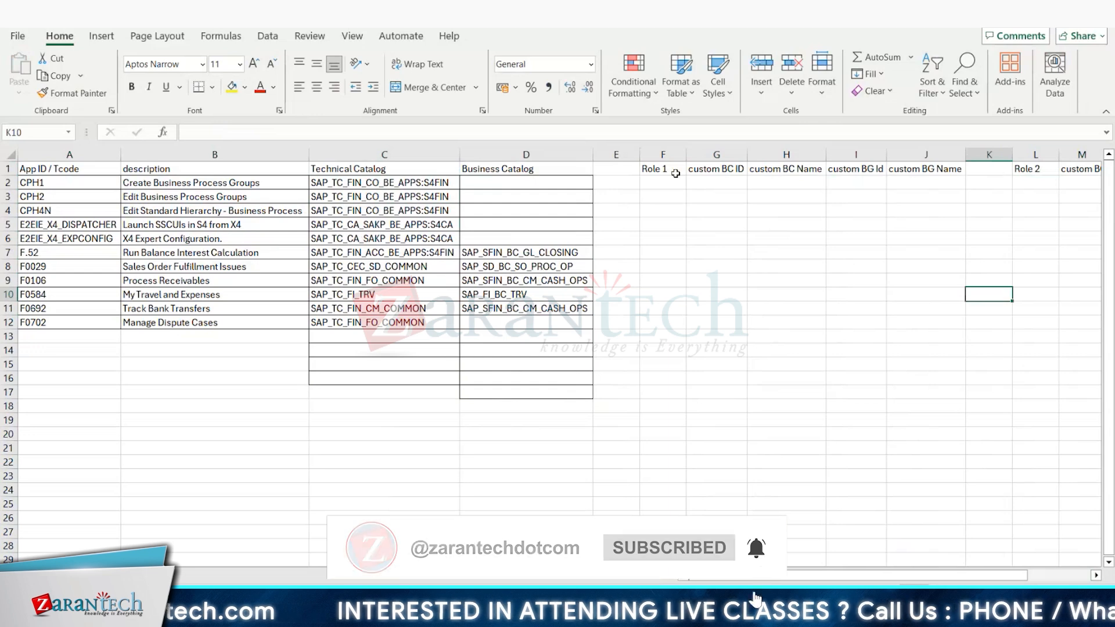
Step: Mark the apps CPH2, CPH4N, F.52, F0106 and F0692 with an X in the Role 1 column
left_click(675, 198)
type("X")
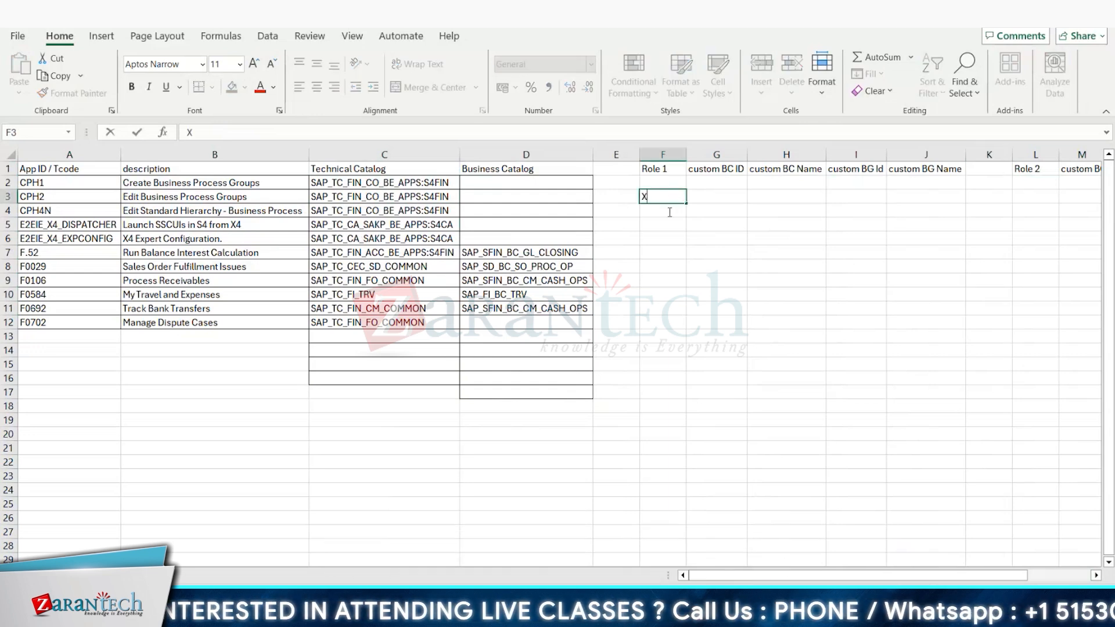
left_click(660, 211)
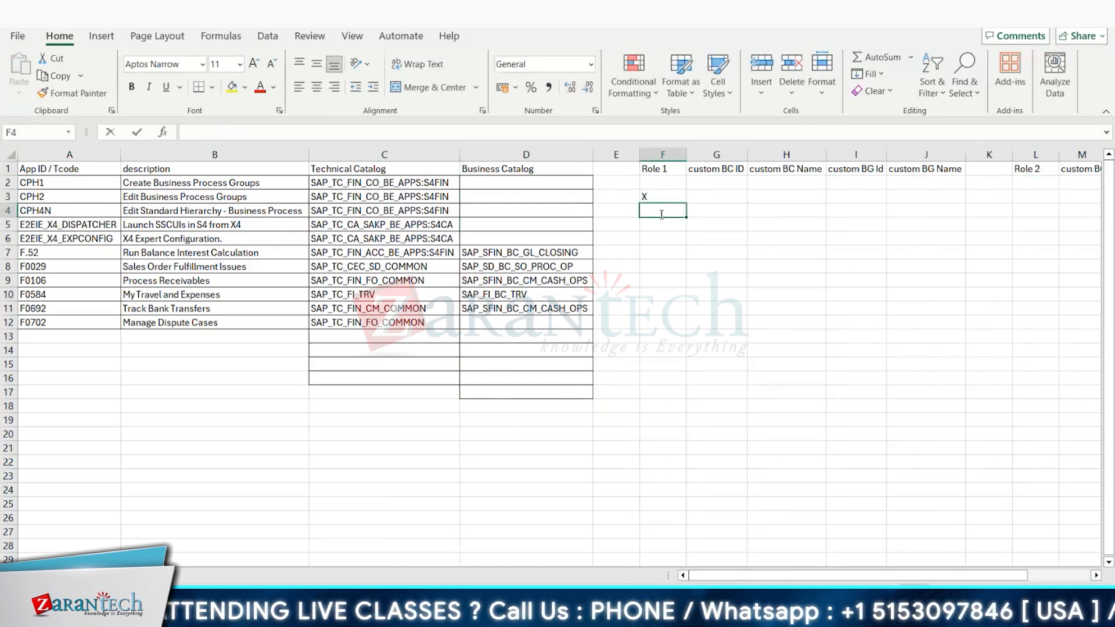
type("X")
left_click(651, 255)
type("X")
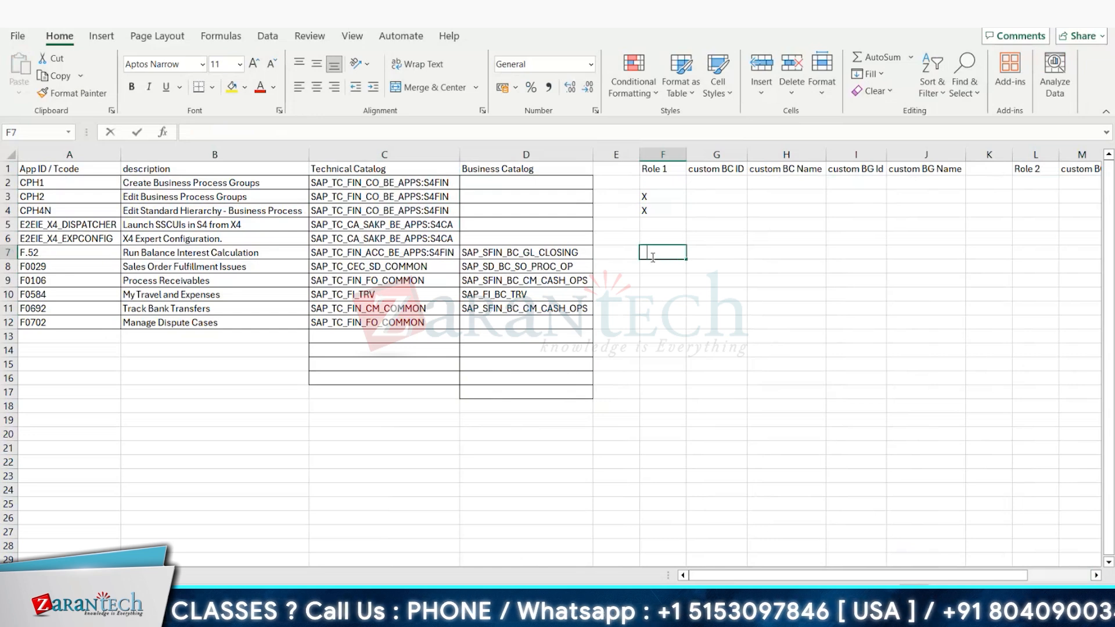
left_click(645, 282)
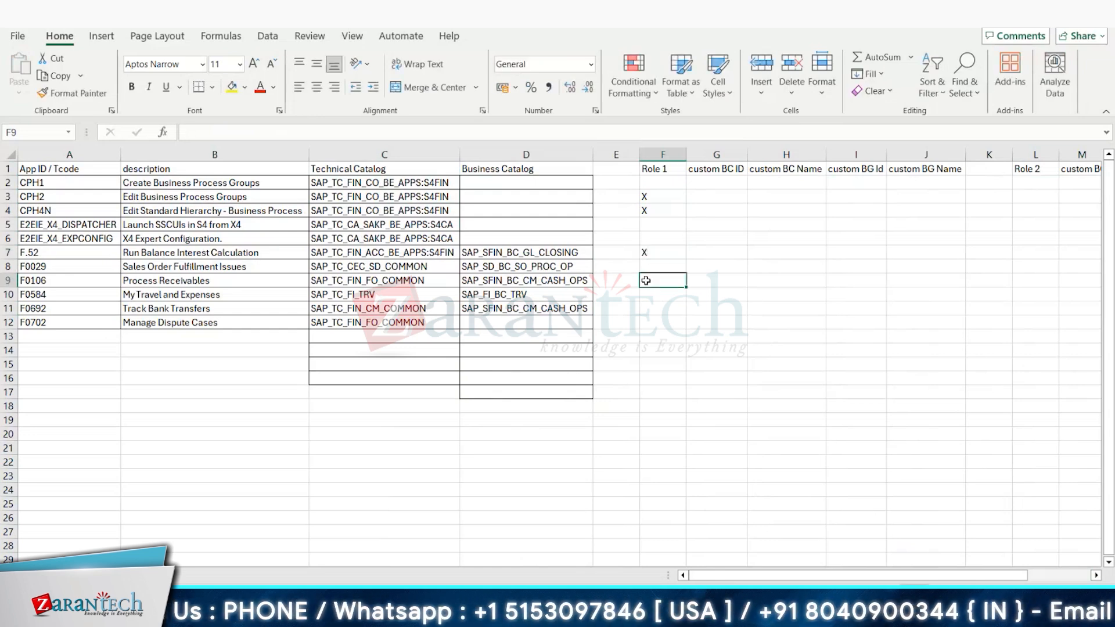
type("X")
left_click(647, 305)
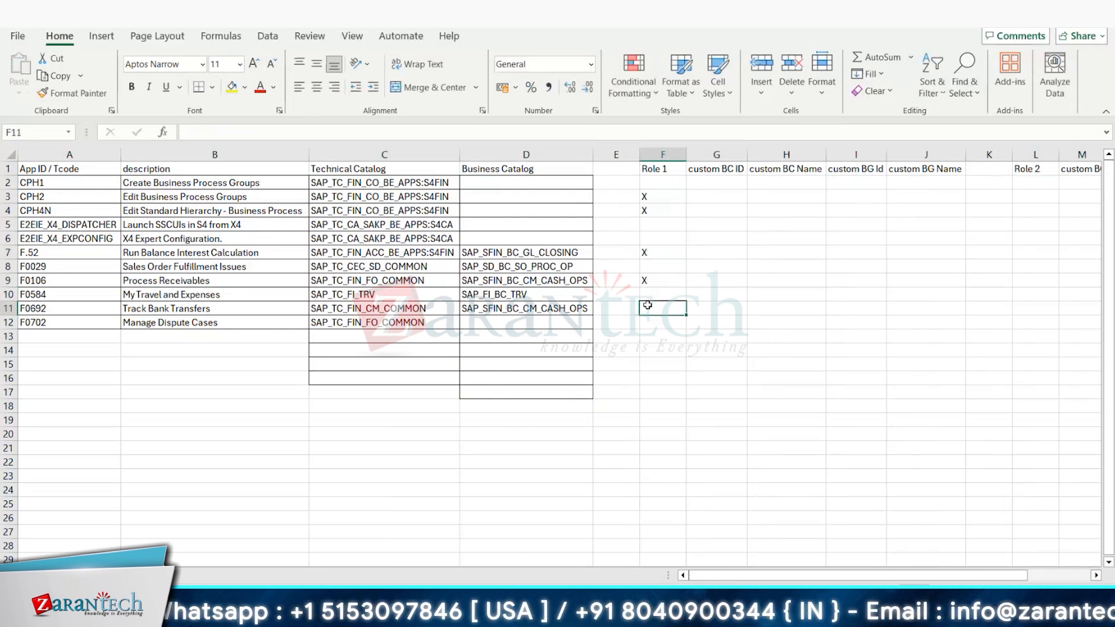
type("X")
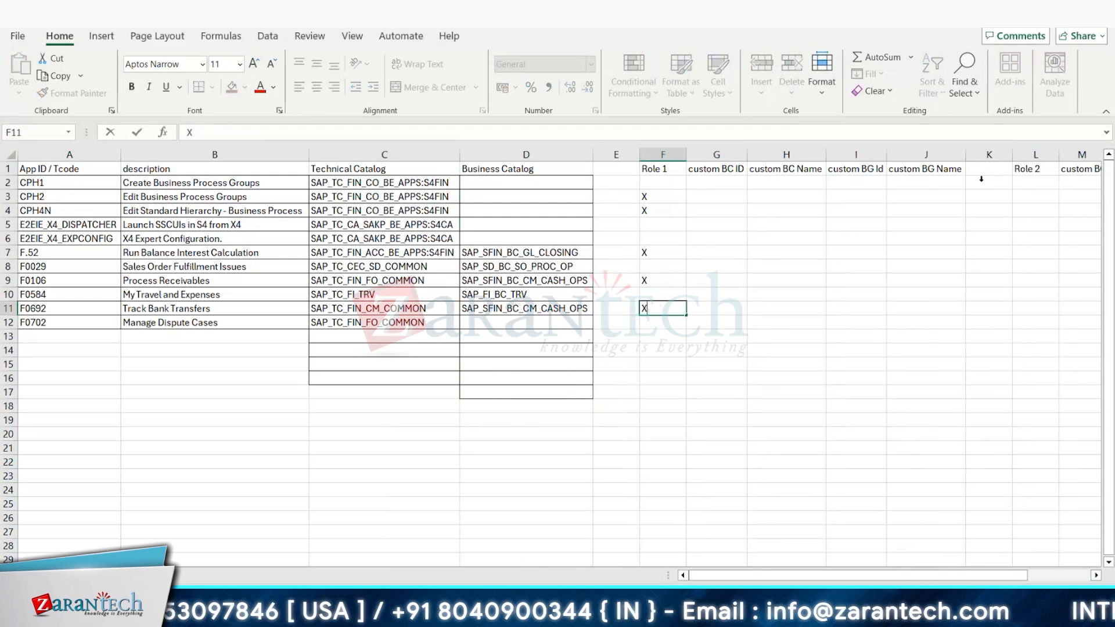
Step: Mark every app from CPH1 through F0692 with an X in the Role 2 column, cells L2 to L11
left_click(1025, 183)
type("X")
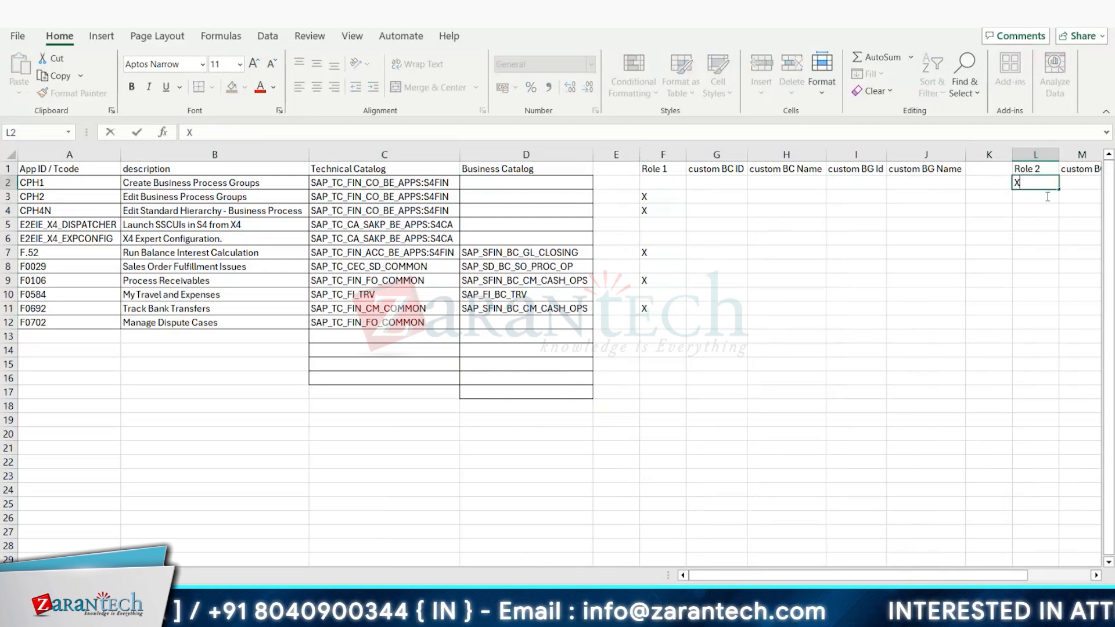
left_click_drag(1058, 190, 1063, 313)
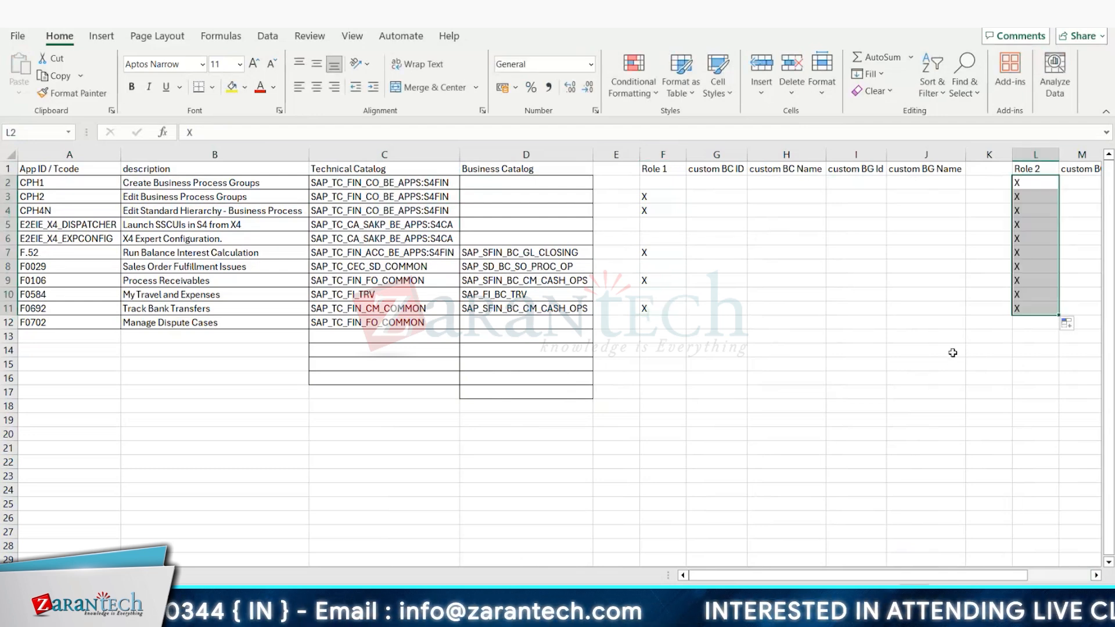
left_click(936, 360)
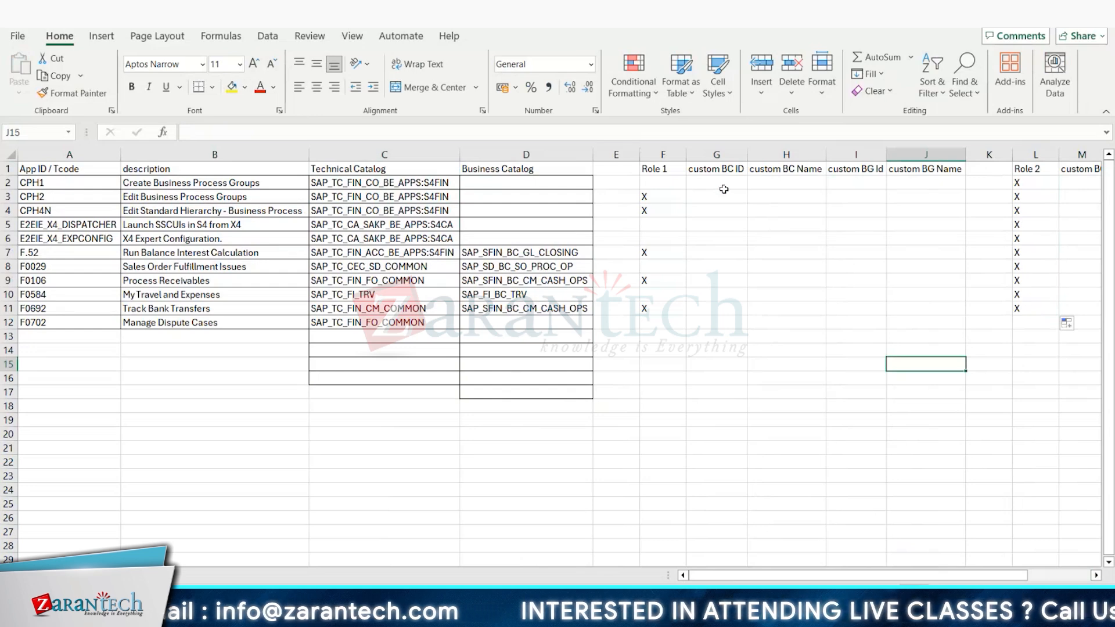
Step: Enter Z_BC_Role1_ as the custom BC ID in the CPH2 row, cell G3
left_click(695, 198)
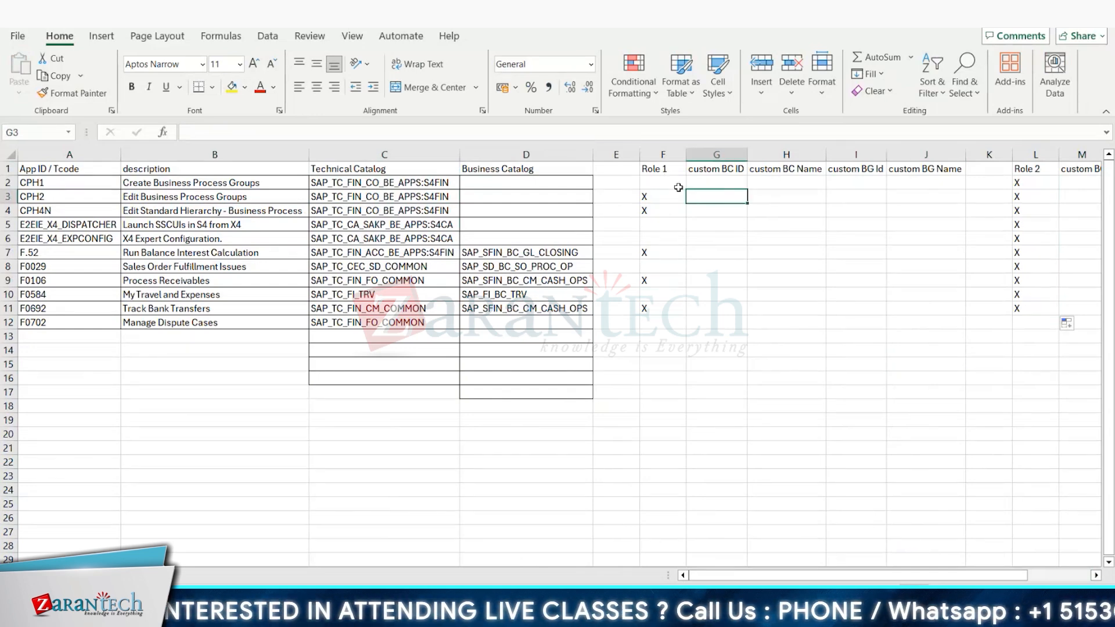
type("z")
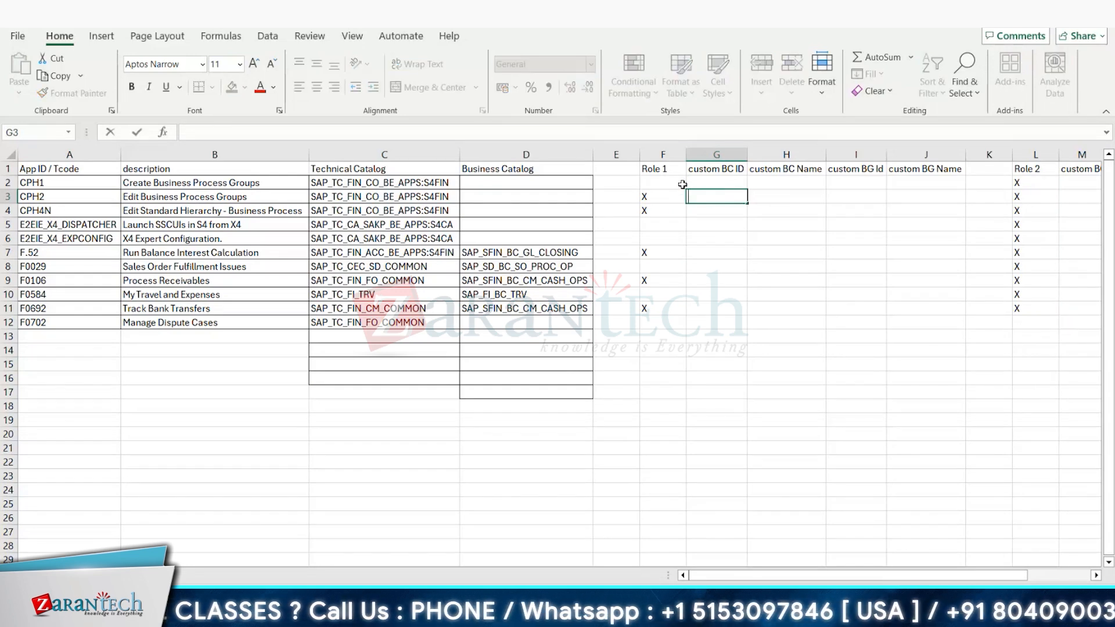
key("BackSpace")
type("Z")
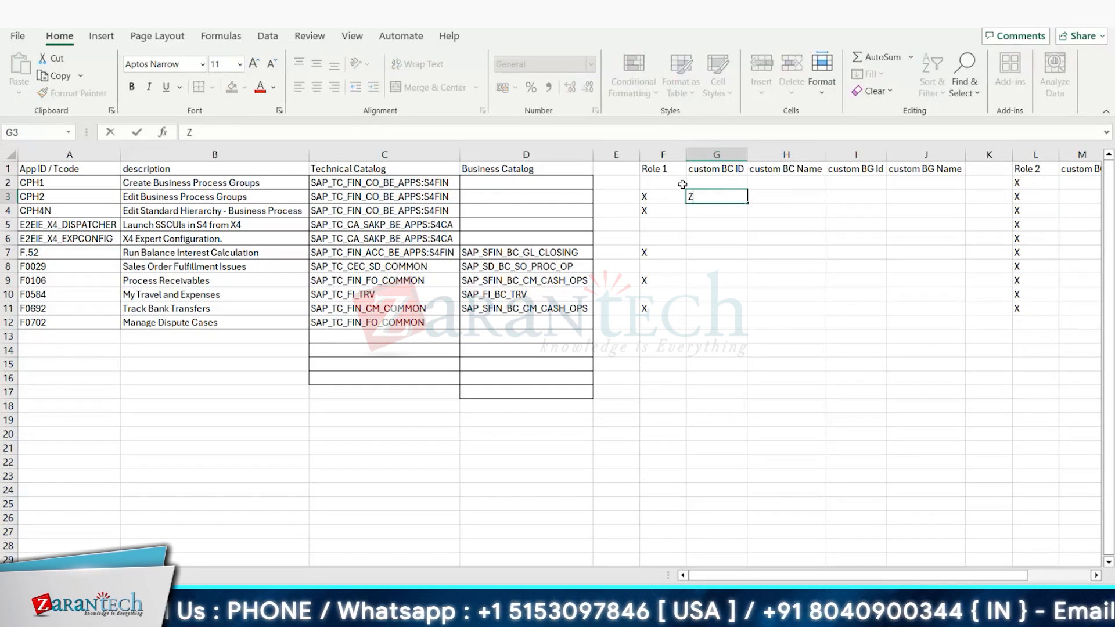
type("_BC")
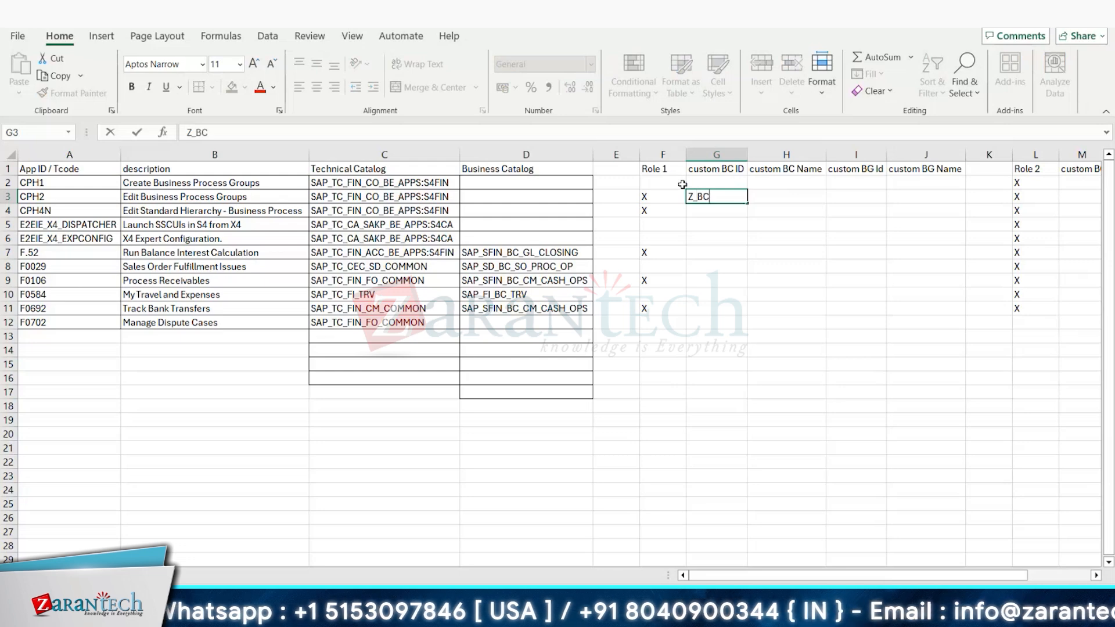
type("_Role")
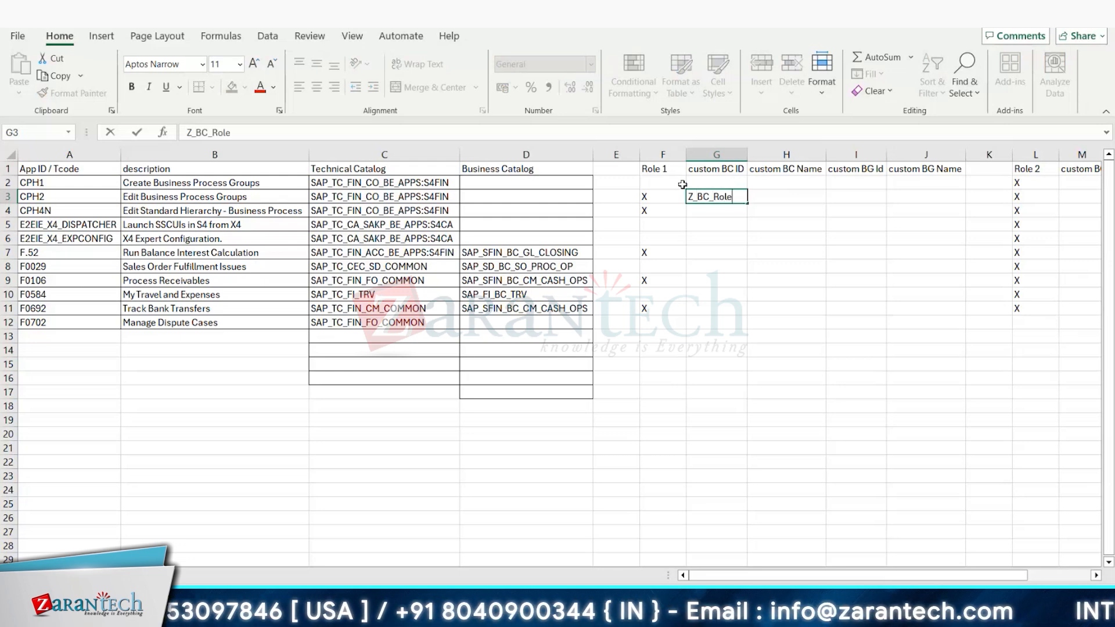
type("1_")
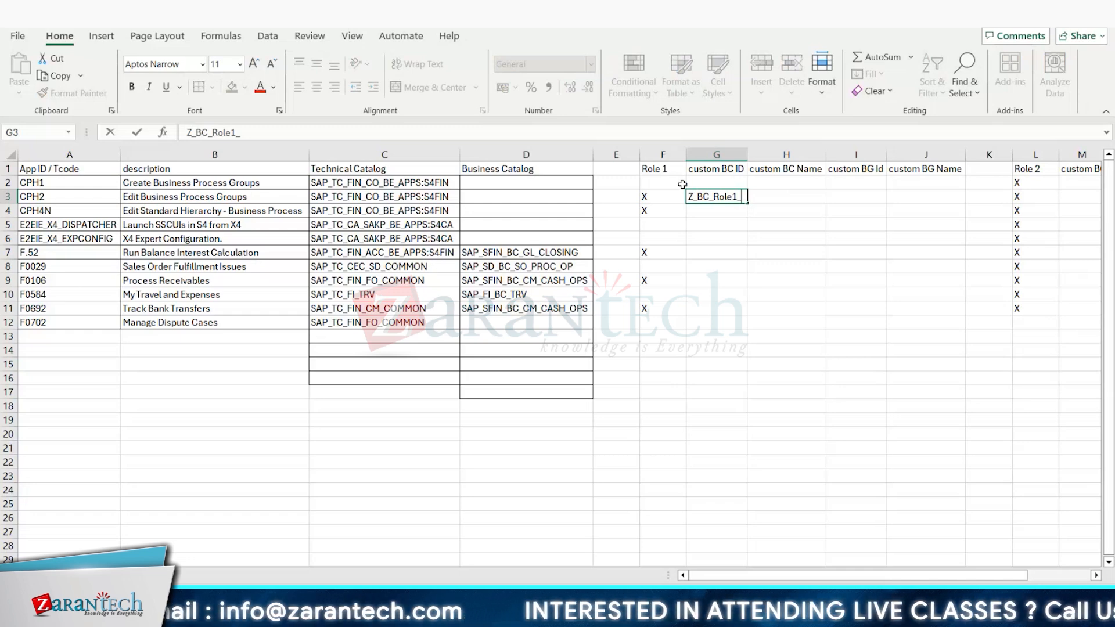
Step: Rename the Role 1 heading in cell F1 as "Acounts Payable (Role 1)"
left_click(654, 169)
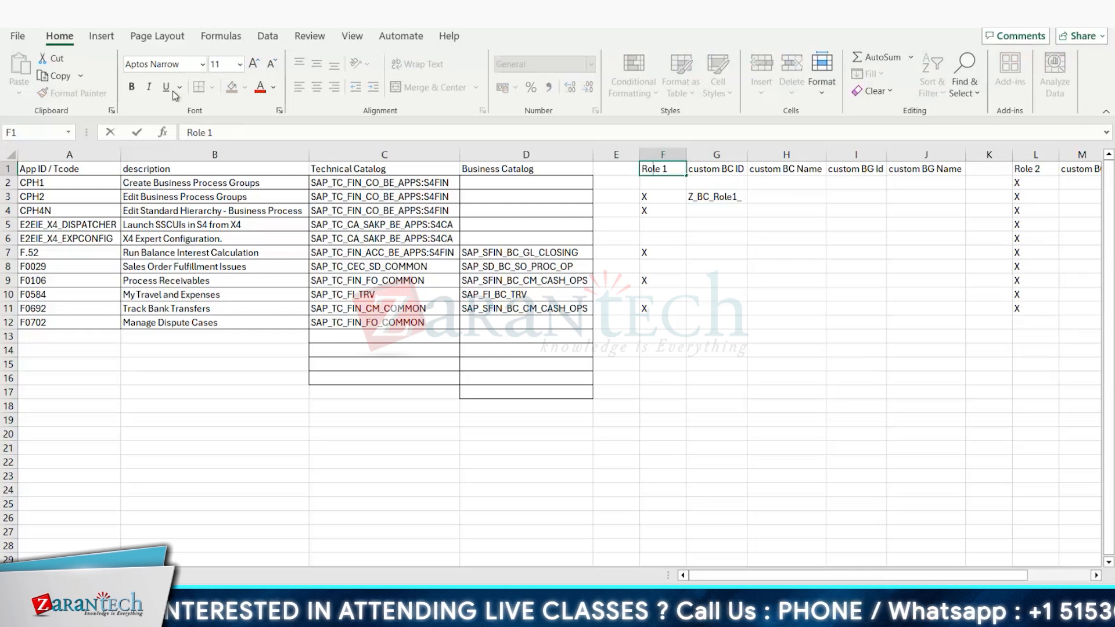
left_click(187, 132)
type("Acounts ")
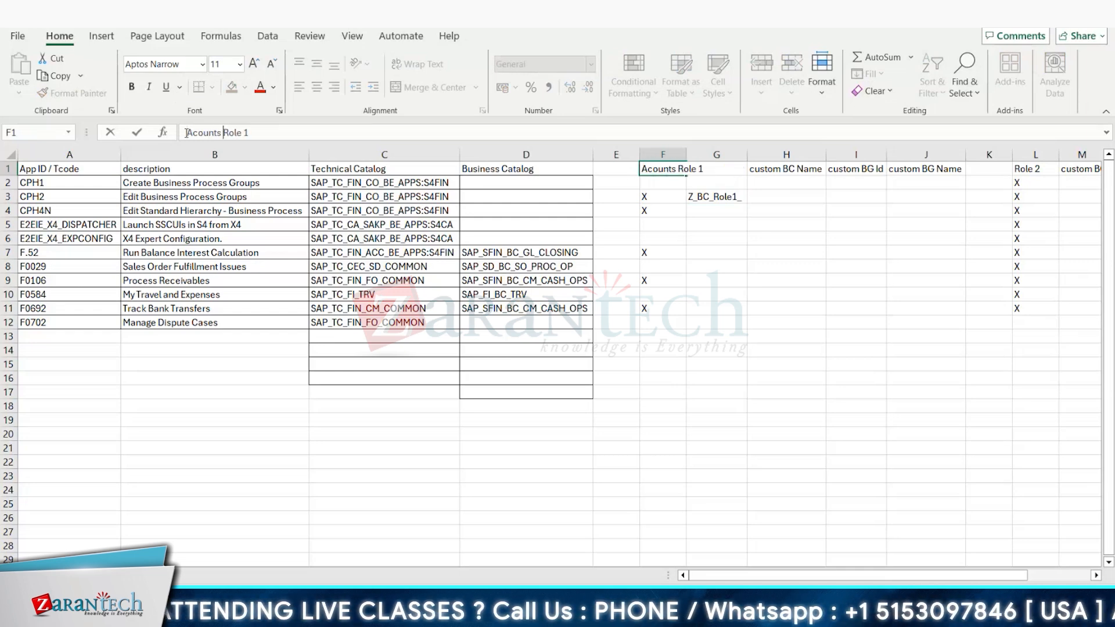
type("Payabl")
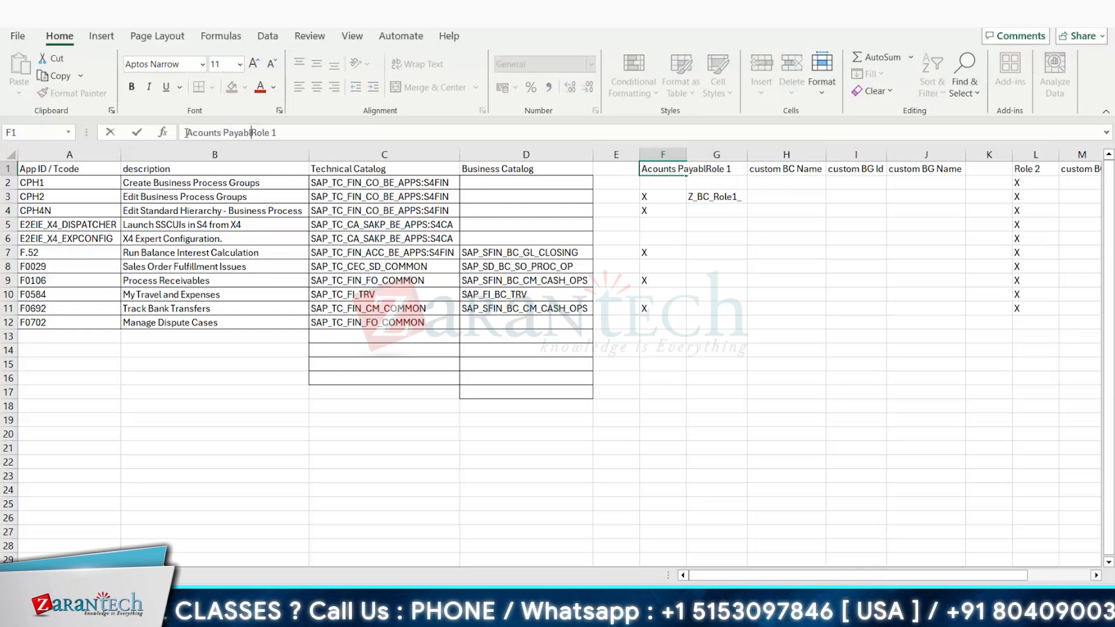
type("e (Role 1")
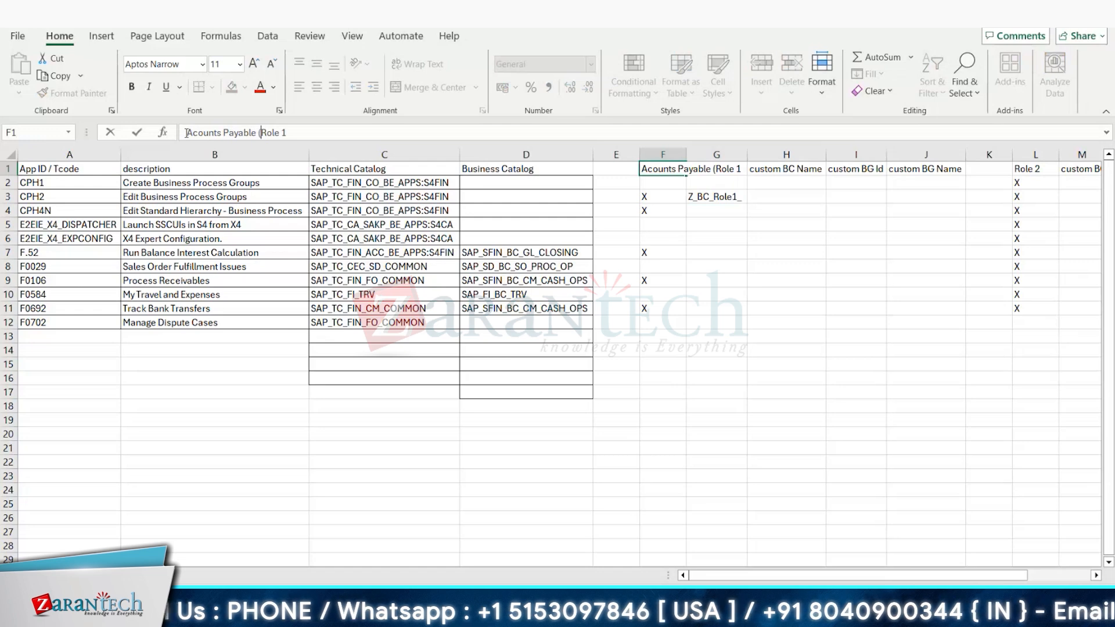
type(")")
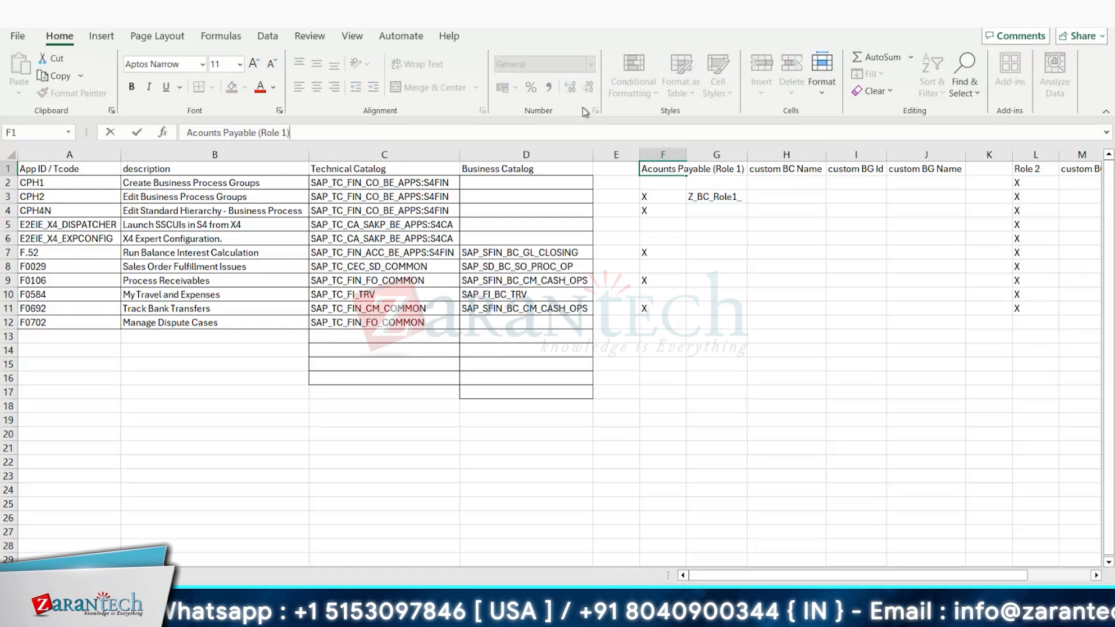
Step: Rename the Role 2 heading in cell L1 as "Accounts Reveiable (Role 2)"
left_click(1036, 169)
left_click(188, 133)
type("Accounts Reveiable")
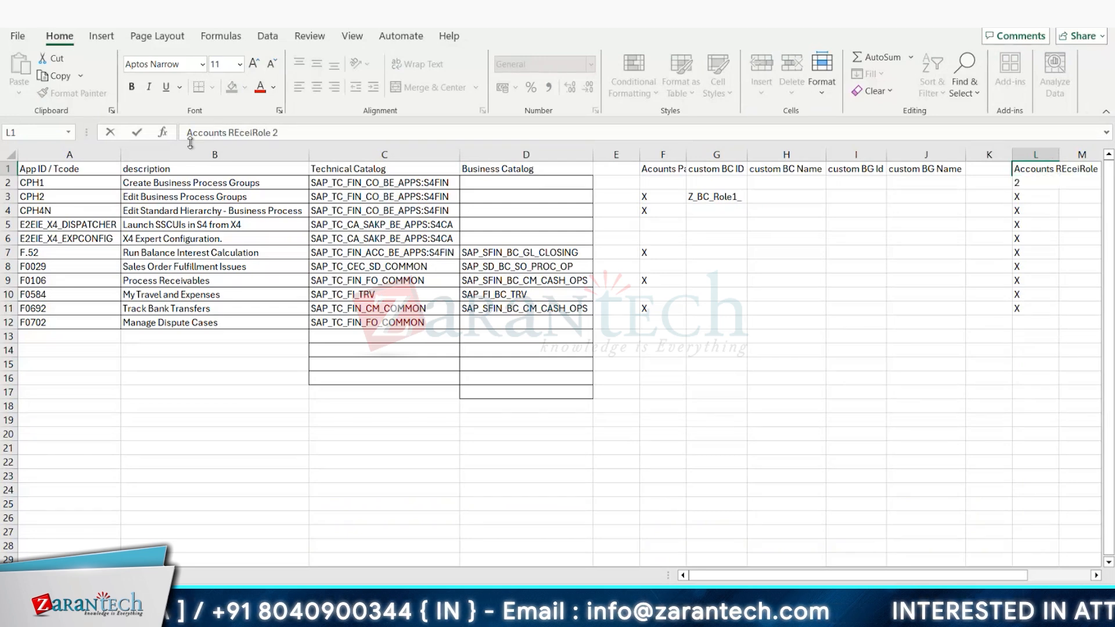
type(" (")
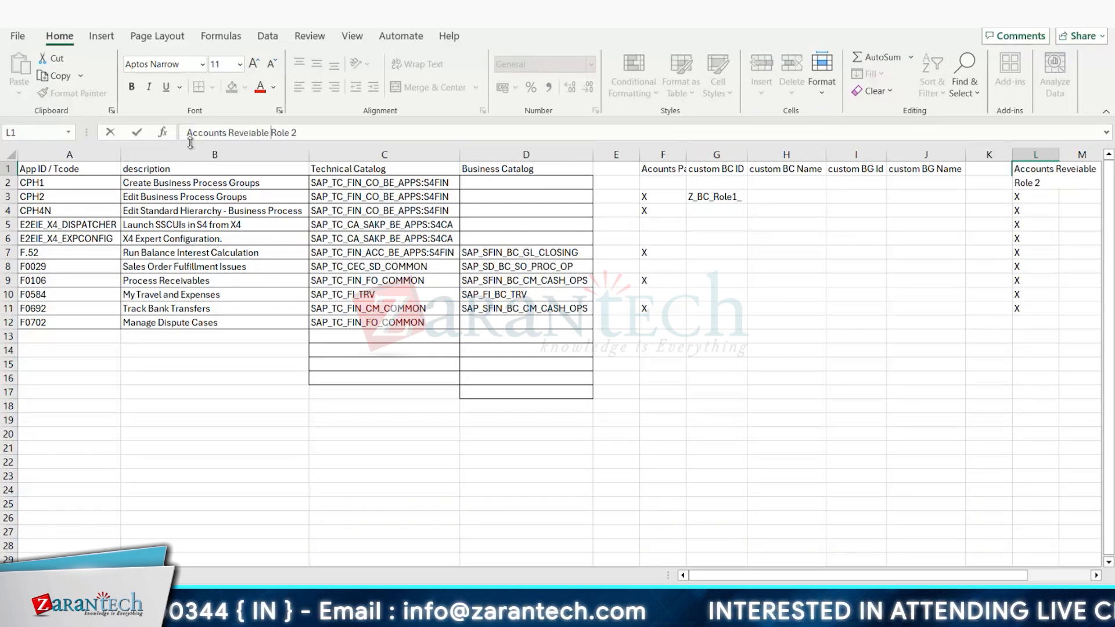
key("Right")
key("Right")
key("Right")
key("Right")
key("Right")
key("Right")
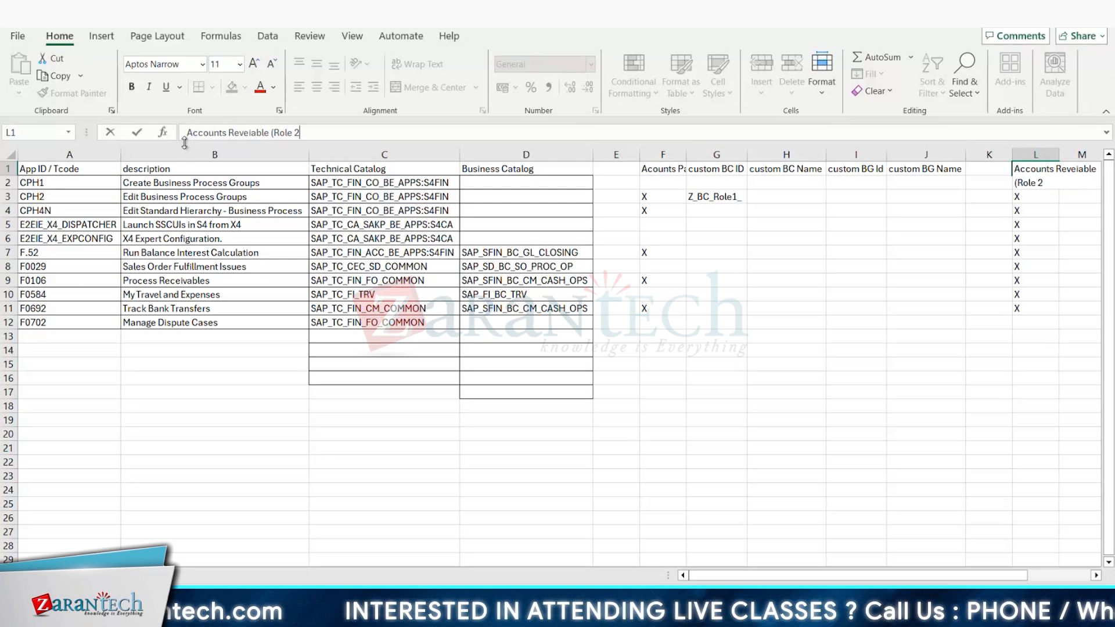
type(")")
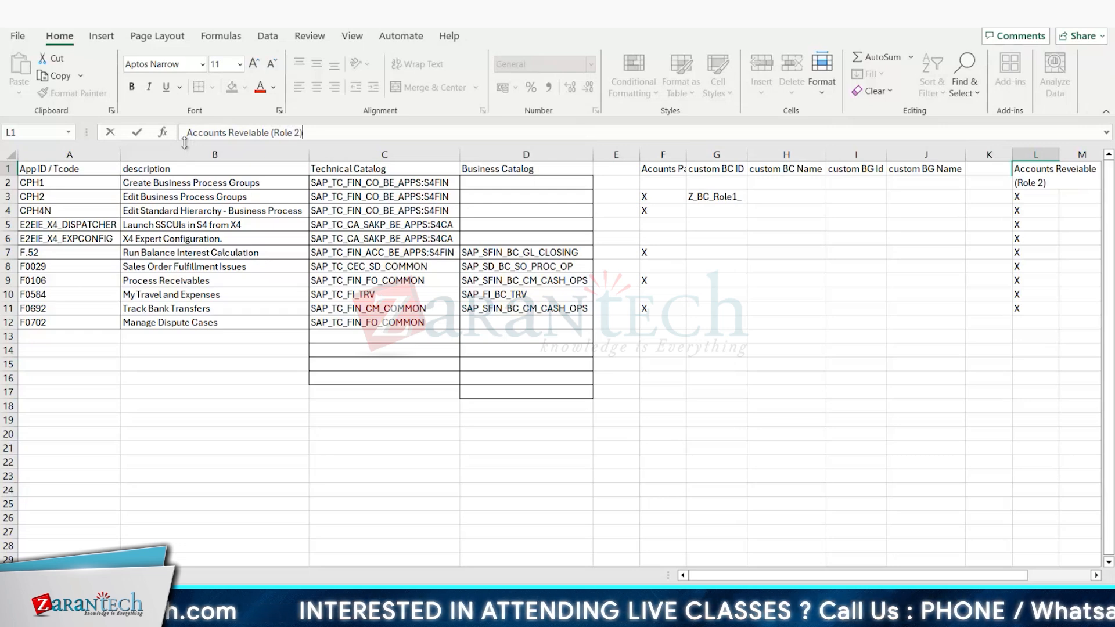
Step: Replace Role1 with AP in the CPH2 row's custom BC ID, cell G3, making it Z_BC_AP_
double_click(734, 199)
left_click(715, 197)
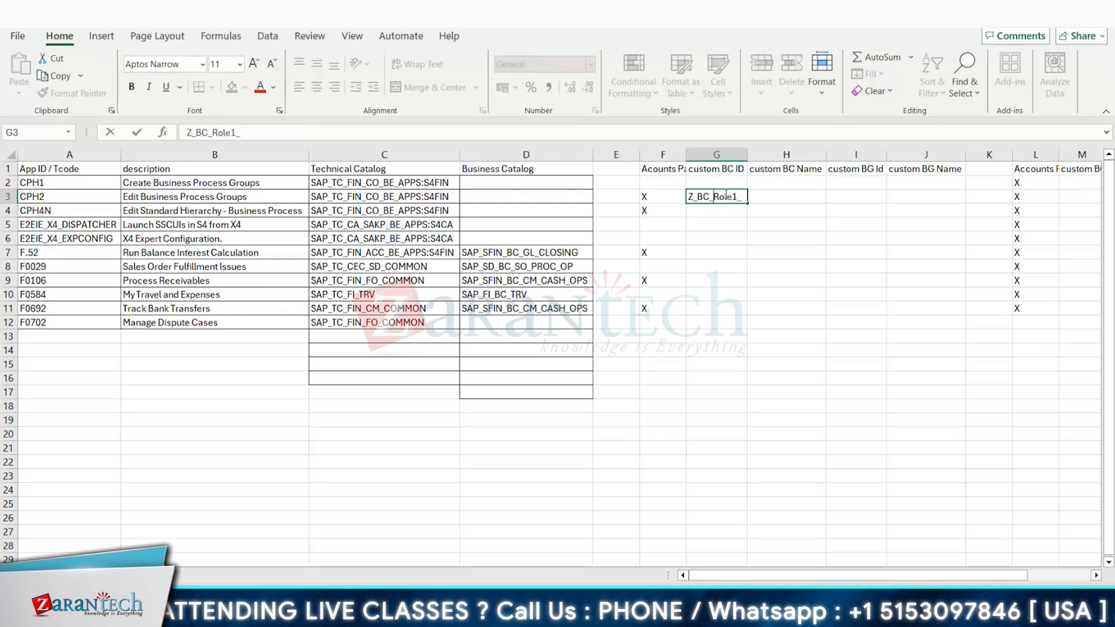
key("Delete")
key("Delete")
key("Delete")
key("Delete")
key("Delete")
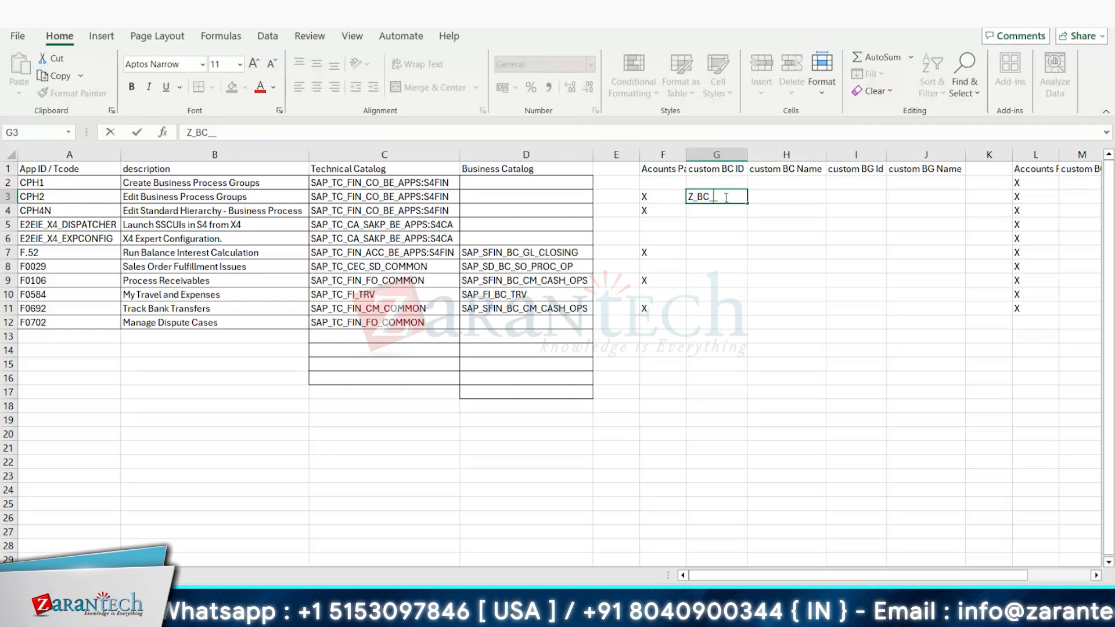
type("AP_")
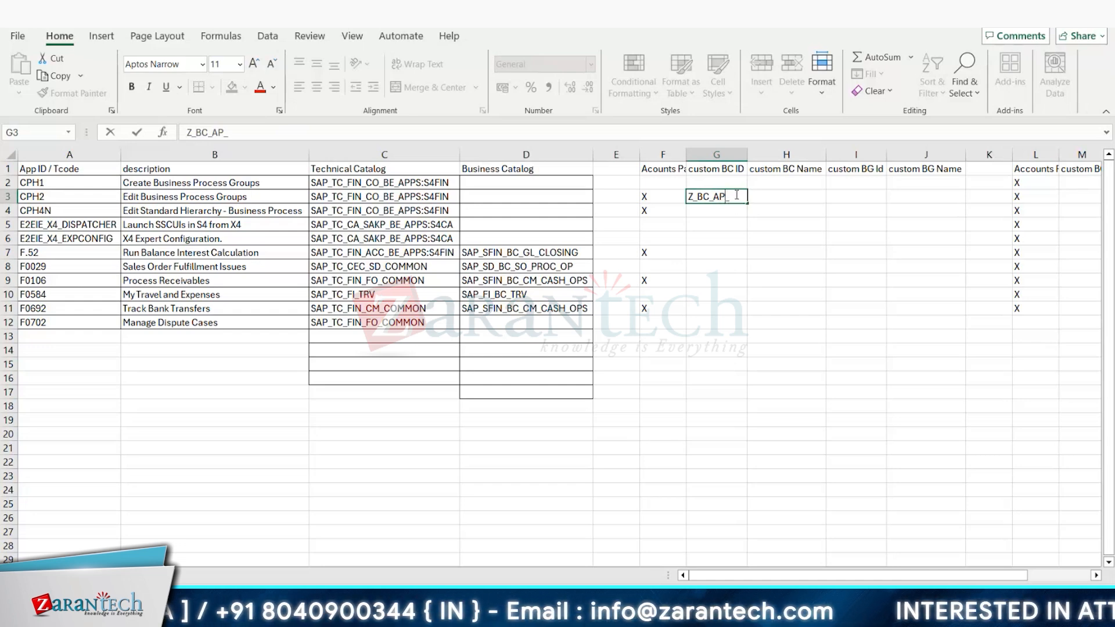
left_click(713, 197)
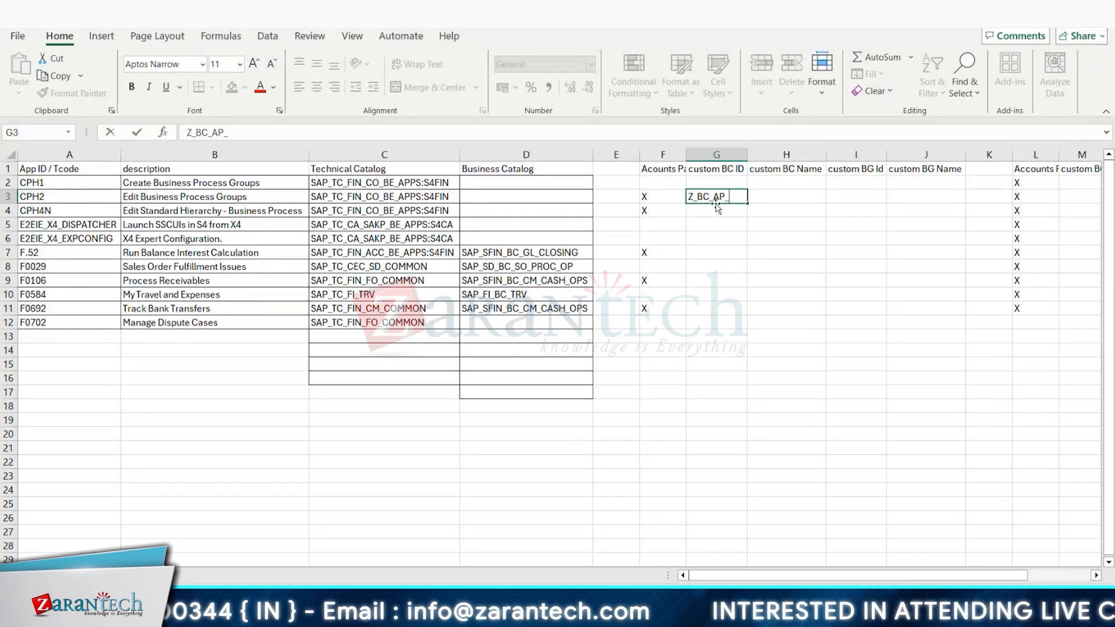
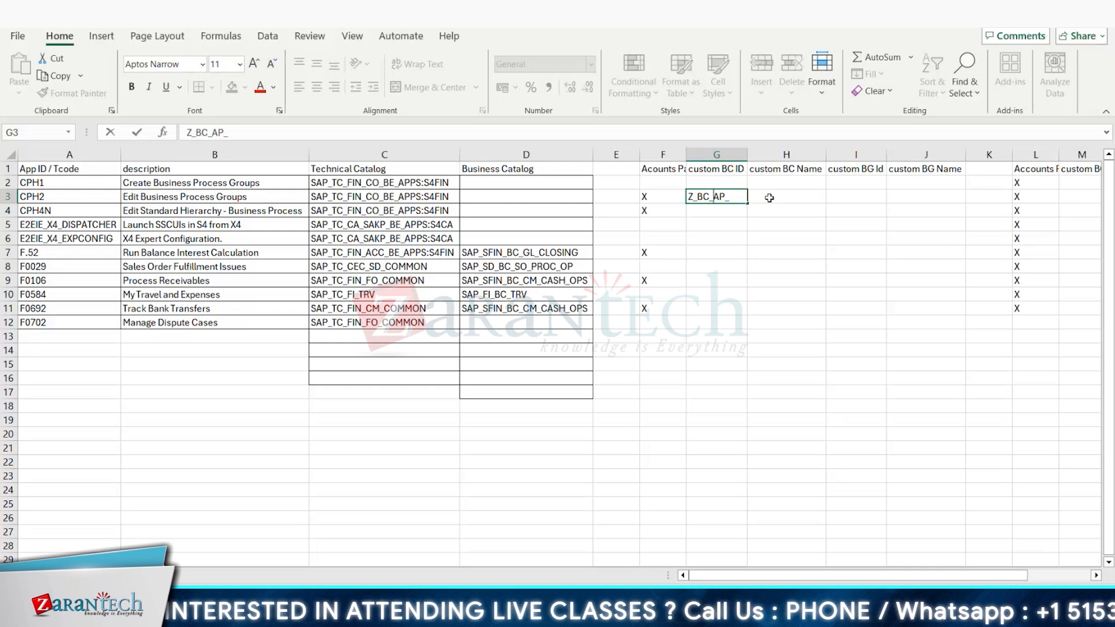
Step: Change the CPH2 row's custom BC ID in cell G3 to Z_BC_CS1_AP
type("CS1")
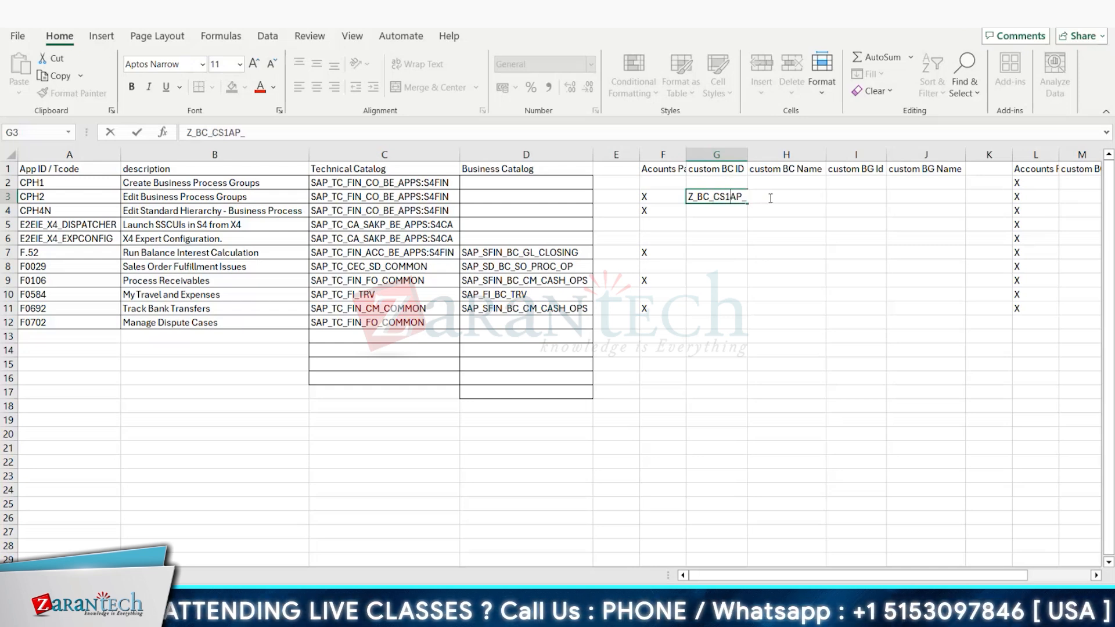
type("_")
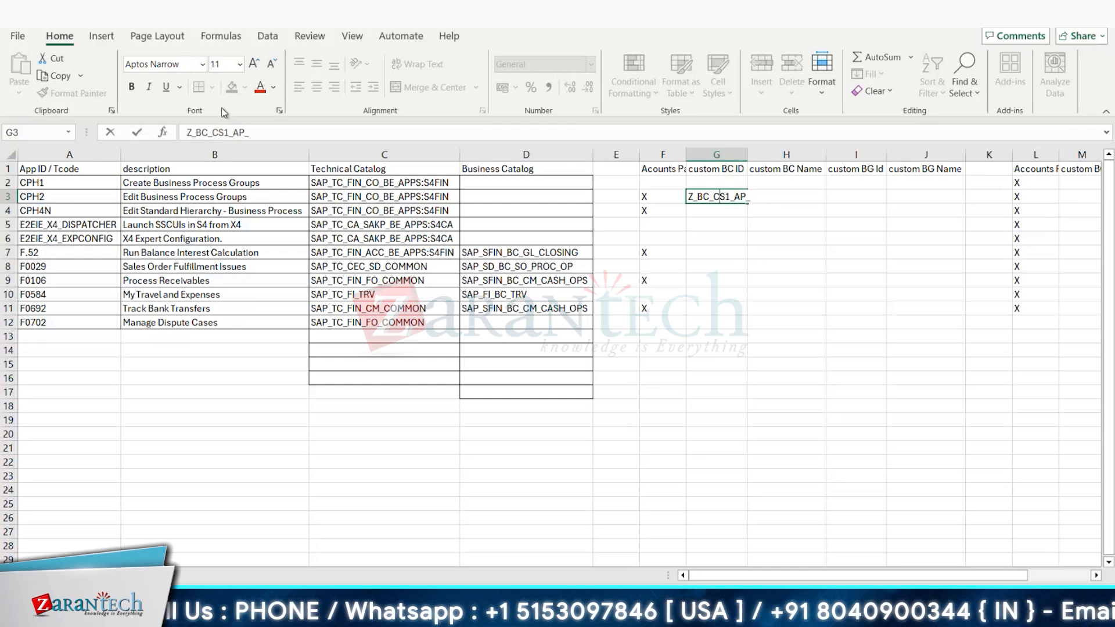
left_click(257, 130)
key("BackSpace")
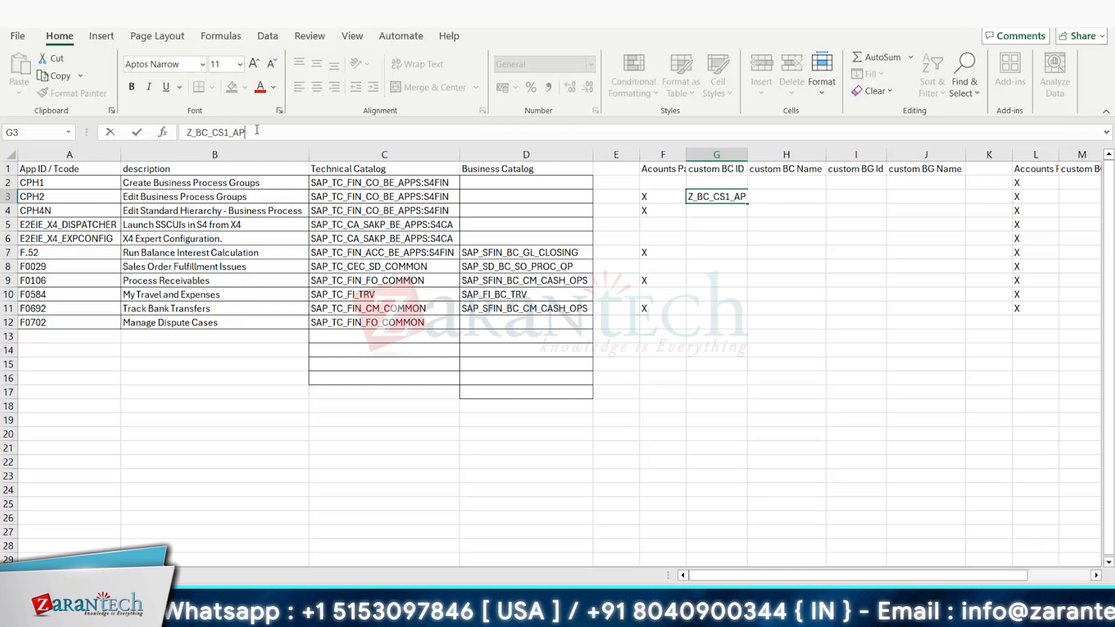
left_click(757, 277)
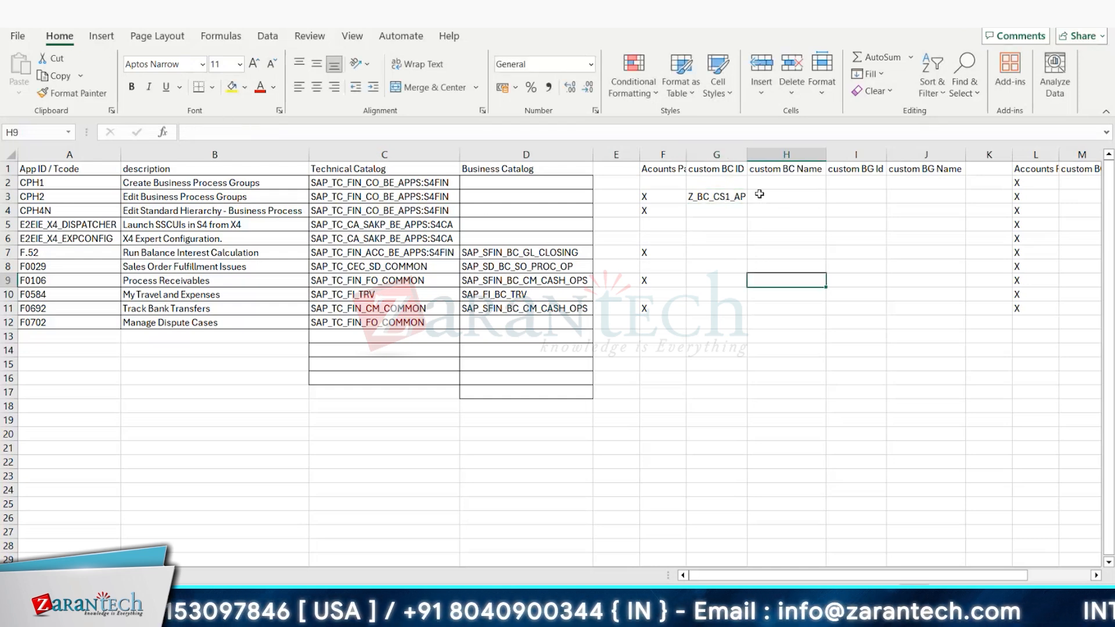
Step: Copy the custom BC ID Z_BC_CS1_AP from cell G3 into the CPH4N row, cell G4
left_click(719, 198)
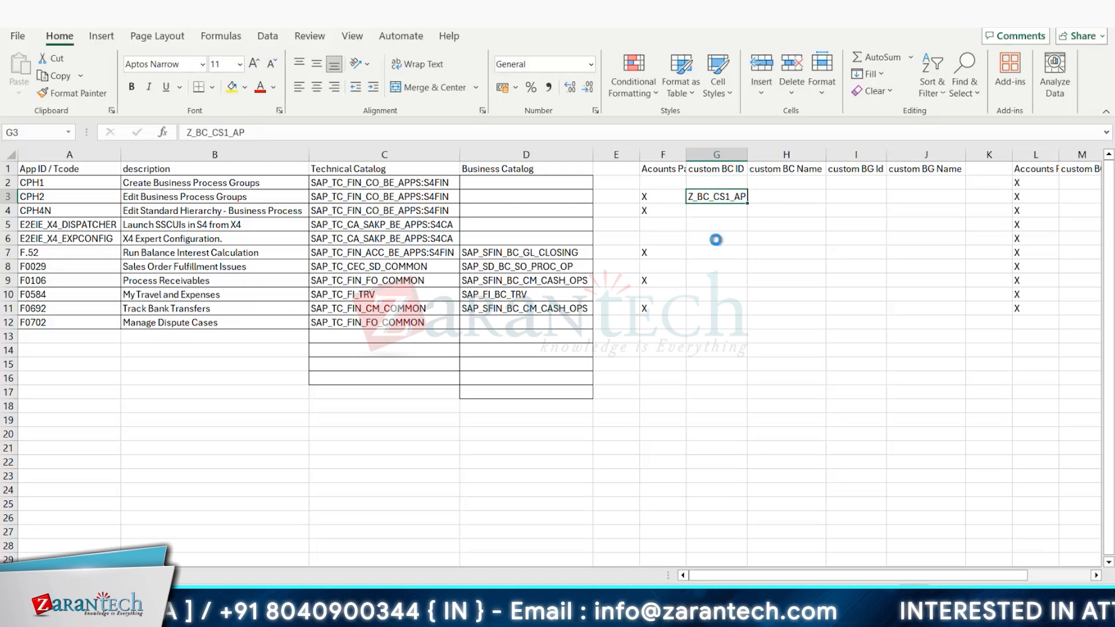
key("ctrl+c")
left_click(703, 217)
key("ctrl+v")
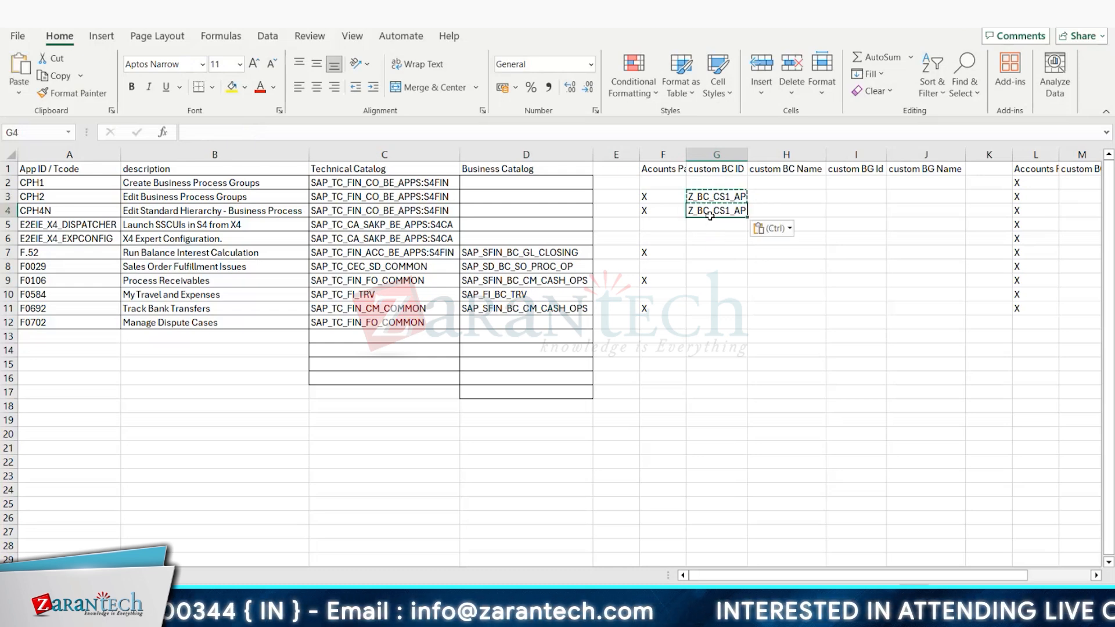
Step: Copy the two Z_BC_CS1_AP entries for the F.52 and F0106 rows, placing them in cells G7 and G9
left_click(713, 200)
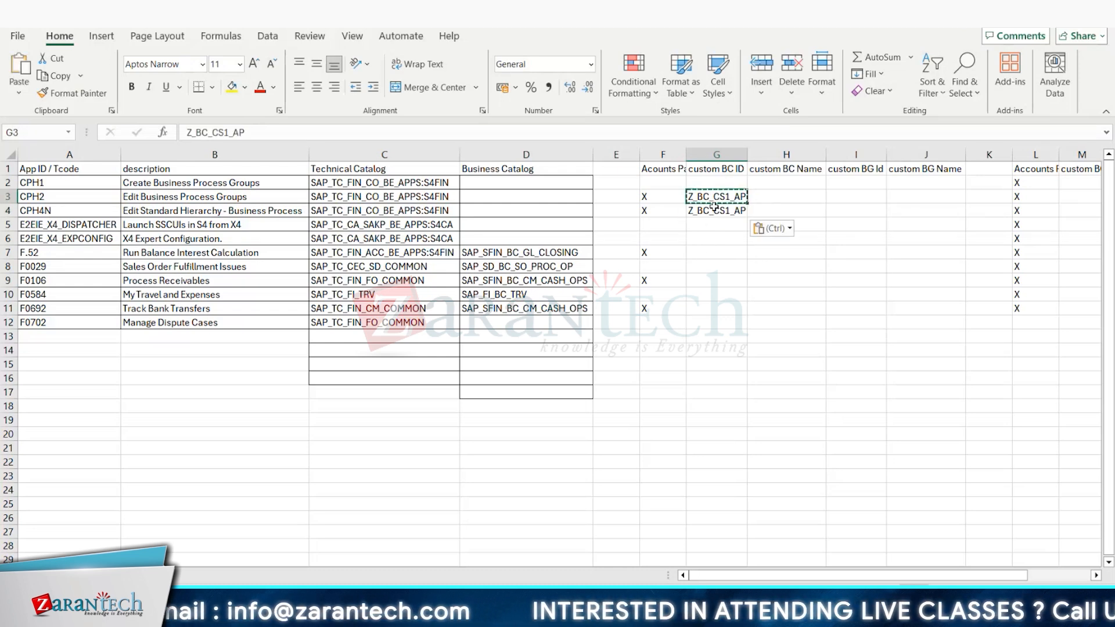
left_click_drag(714, 207, 717, 213)
key("ctrl+c")
left_click(706, 253)
key("ctrl+v")
left_click(706, 267)
key("ctrl+x")
left_click(706, 279)
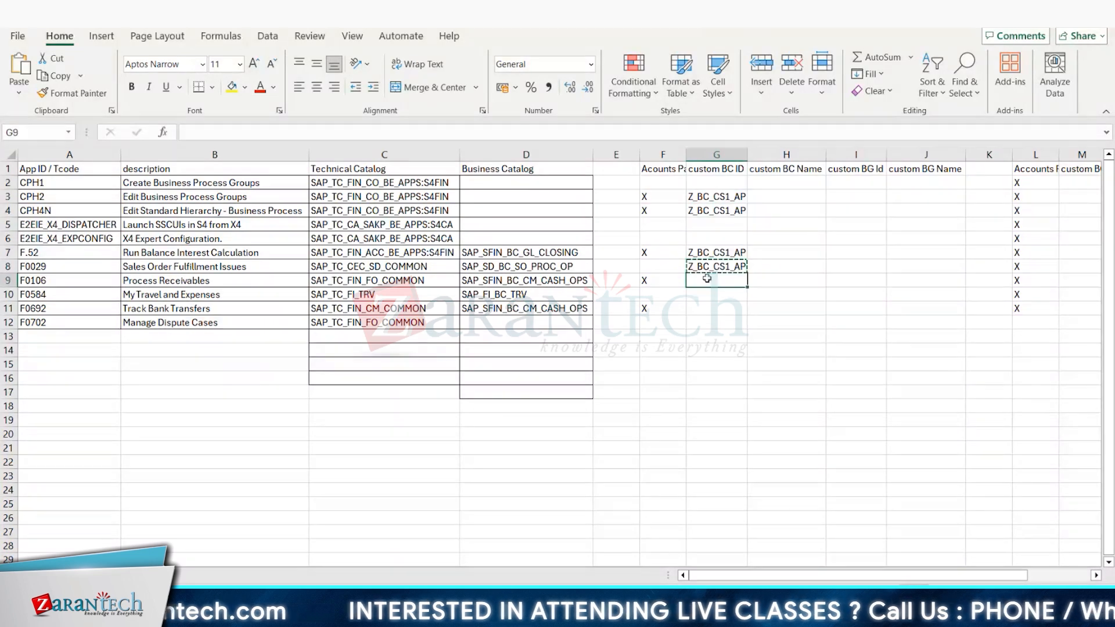
key("ctrl+v")
Step: Change the custom BC IDs of the F.52 and F0106 rows, cells G7 and G9, to Z_BC_CS2_AP
double_click(731, 252)
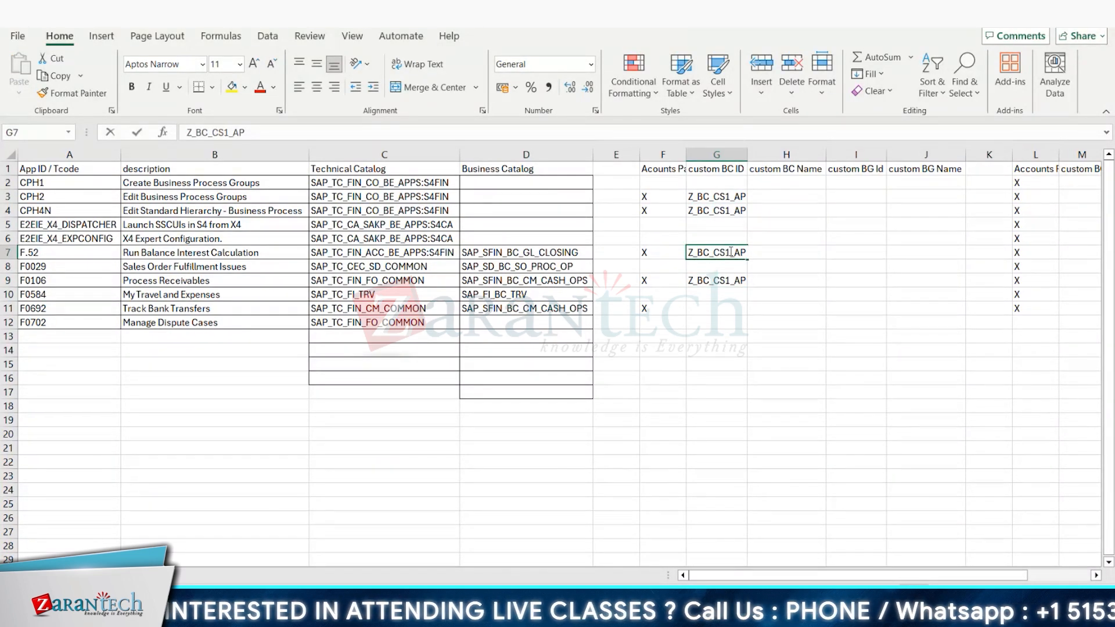
key("BackSpace")
type("2")
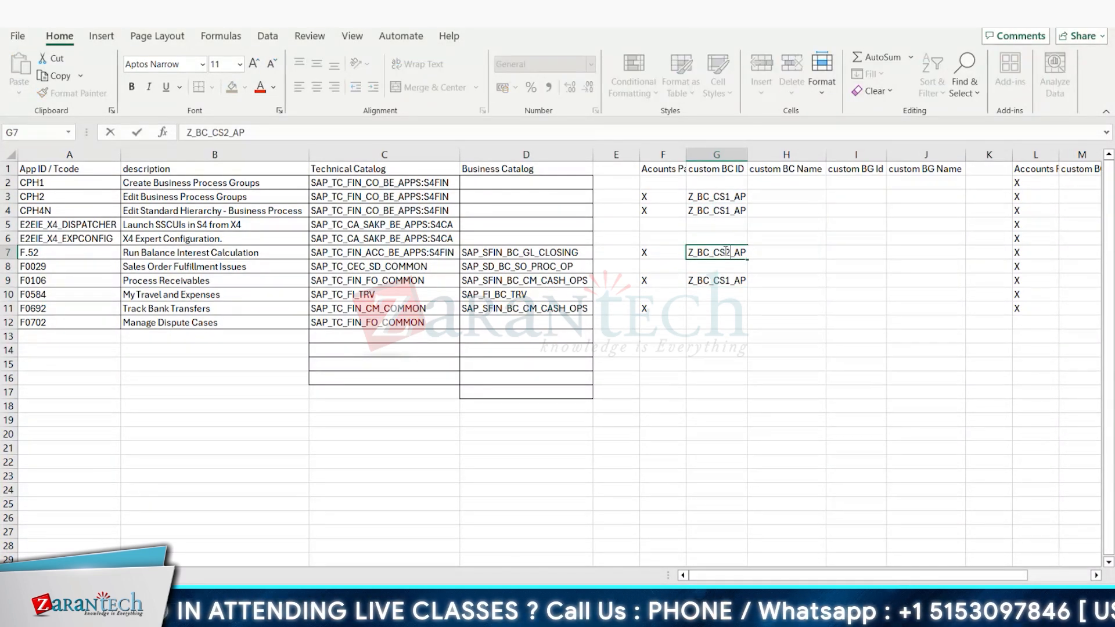
left_click(733, 280)
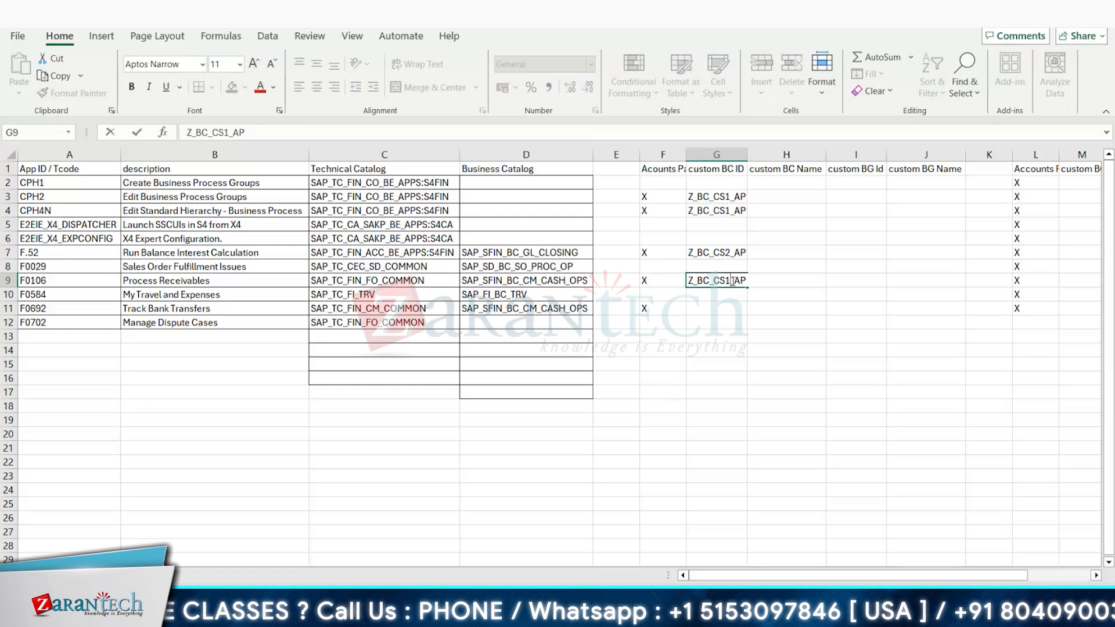
key("BackSpace")
type("2")
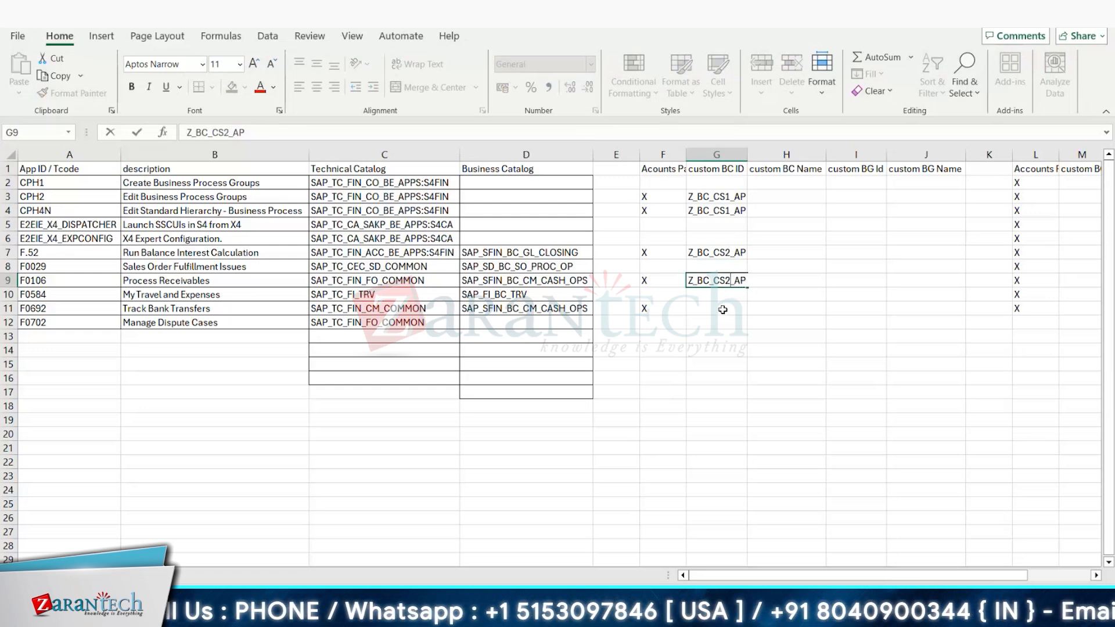
left_click(722, 310)
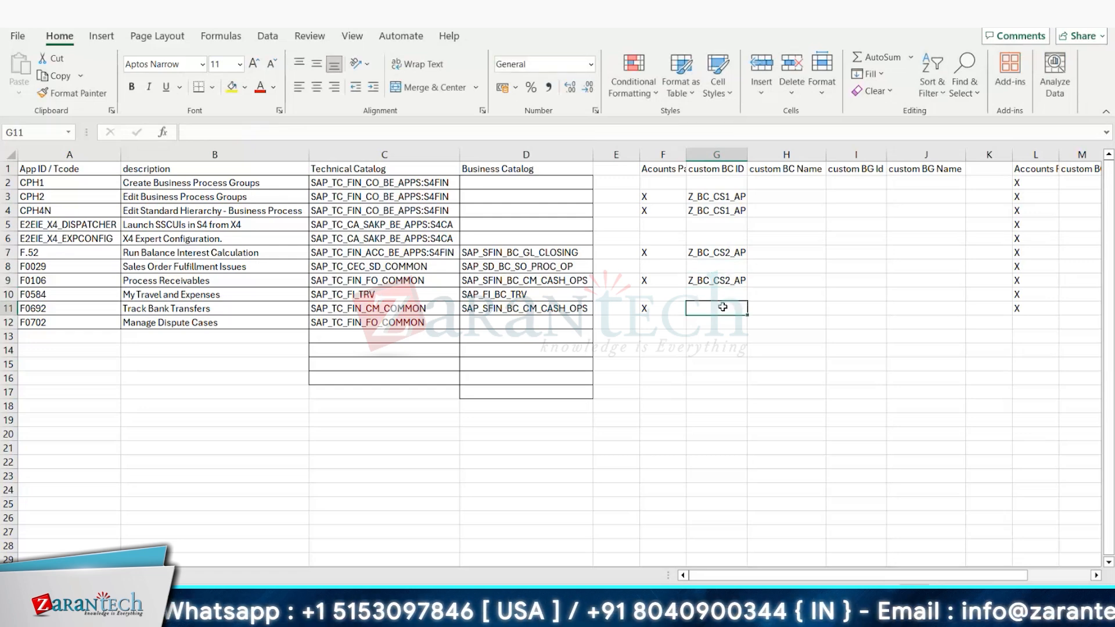
Step: Copy the custom BC ID from G9 into the F0692 row, cell G11, and change it to Z_BC_CS3_AP
left_click(725, 280)
key("ctrl+c")
left_click(727, 308)
key("ctrl+v")
left_click(230, 133)
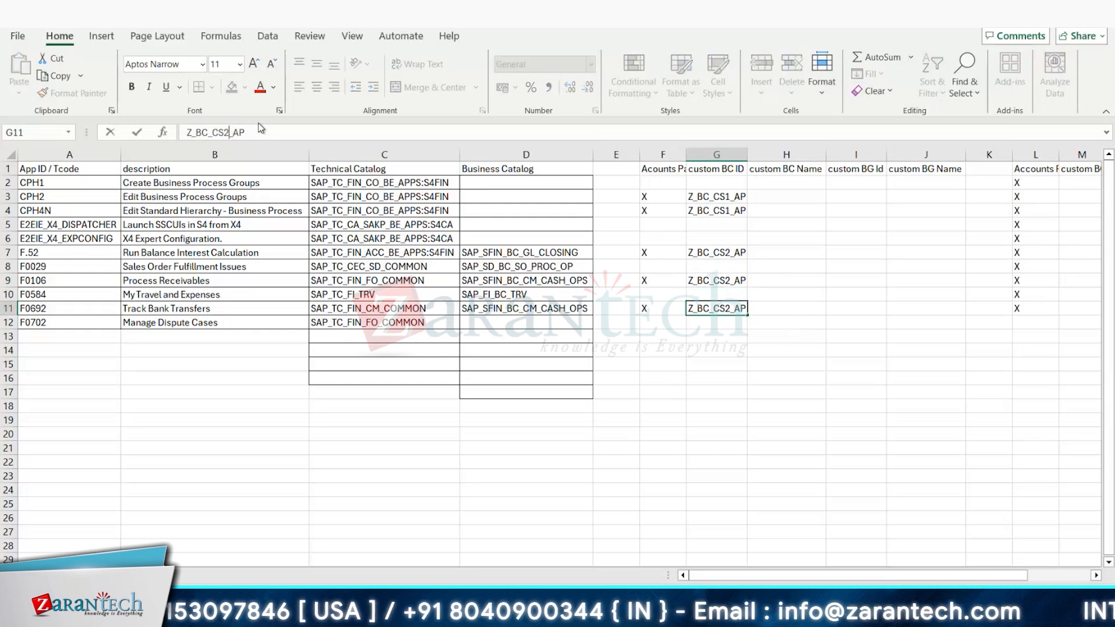
key("BackSpace")
type("3")
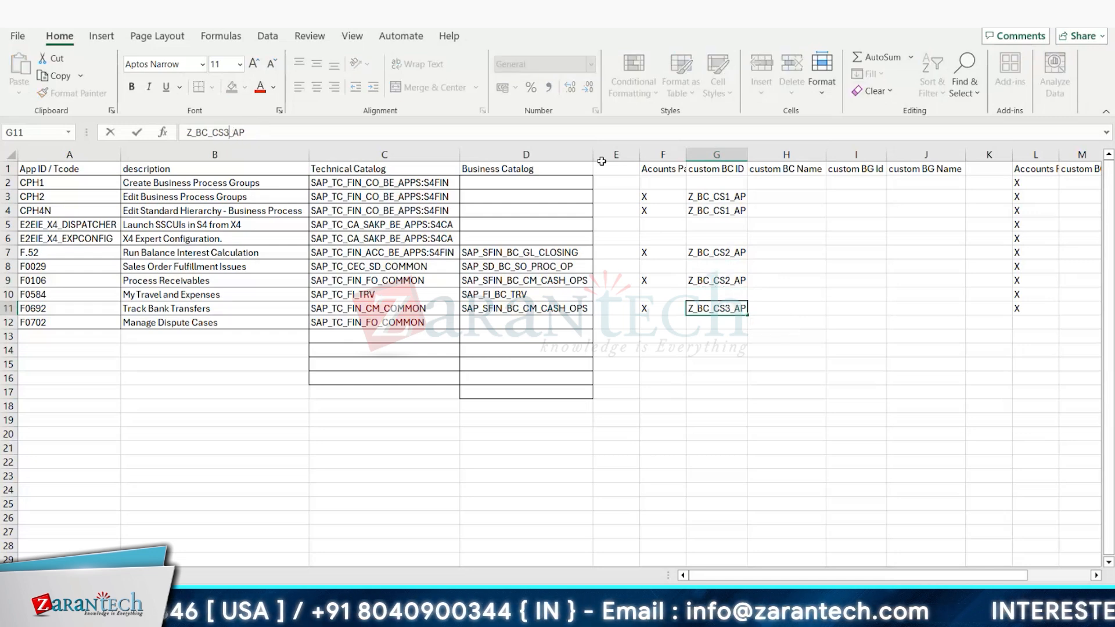
key("ctrl+Return")
Step: Enter "AP - Custom Catalog 1" as the custom BC Name in the CPH2 row, cell H3
left_click(778, 199)
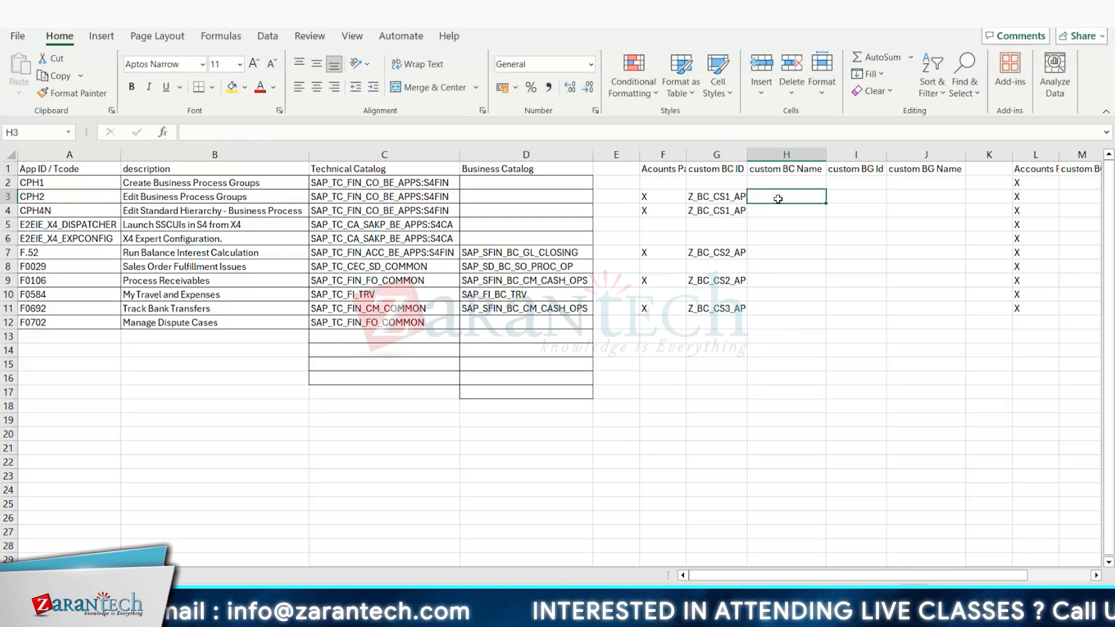
type("AP - ")
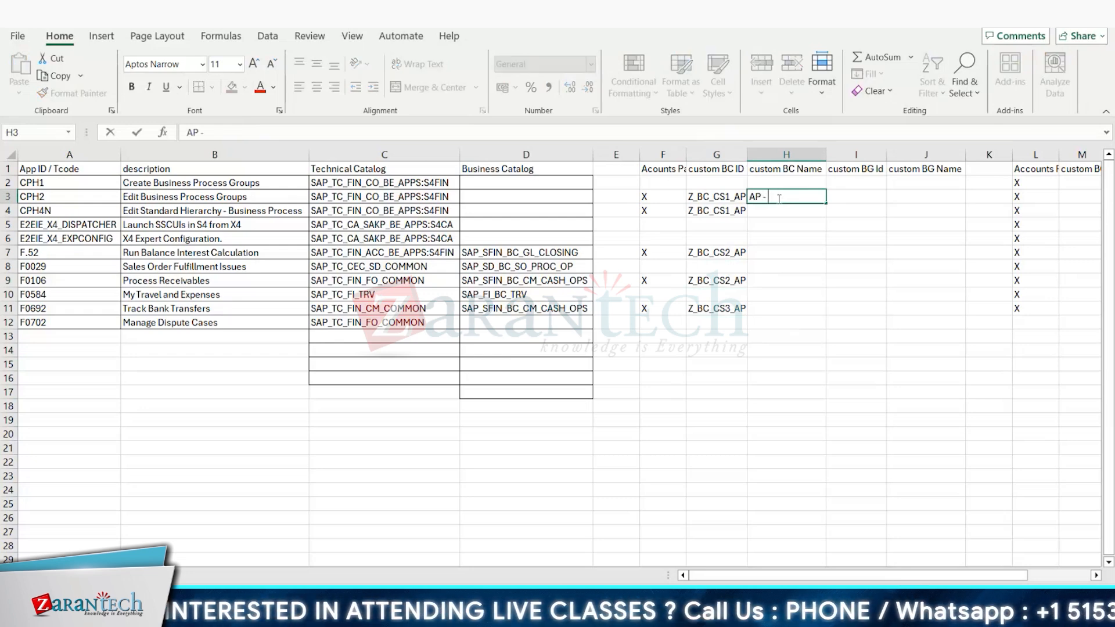
type("Cus")
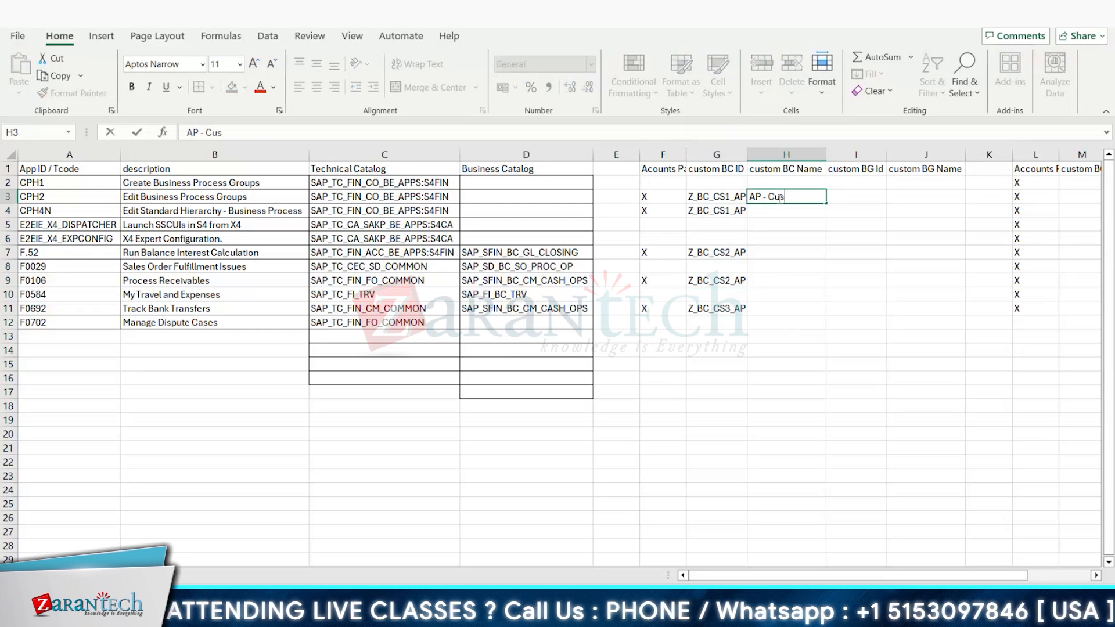
type("tom Catalog")
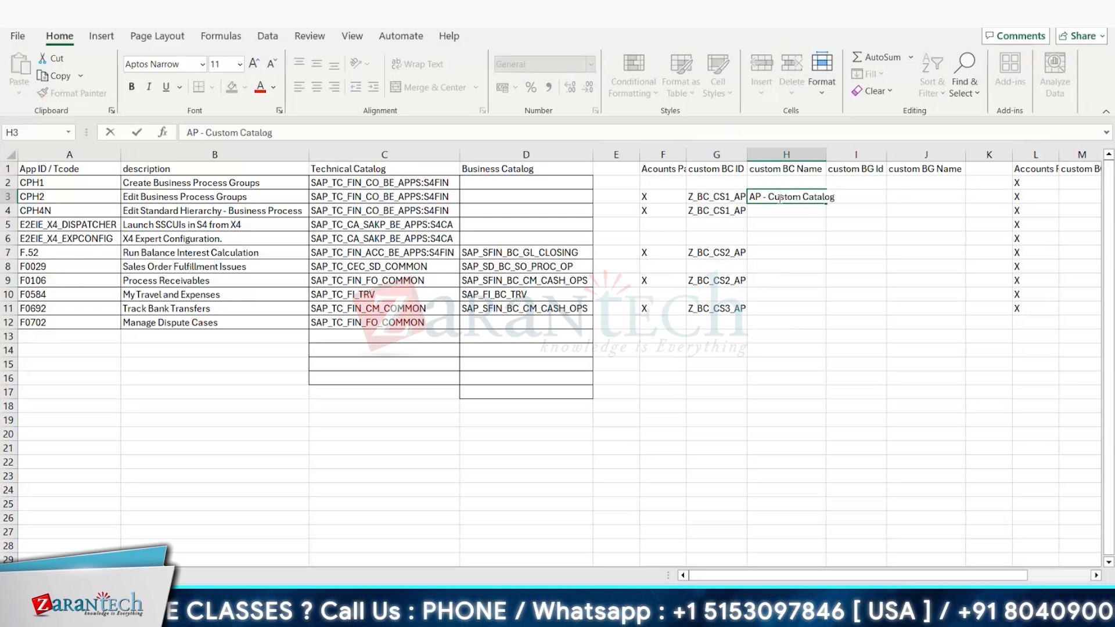
type(" 1")
key("ctrl+Return")
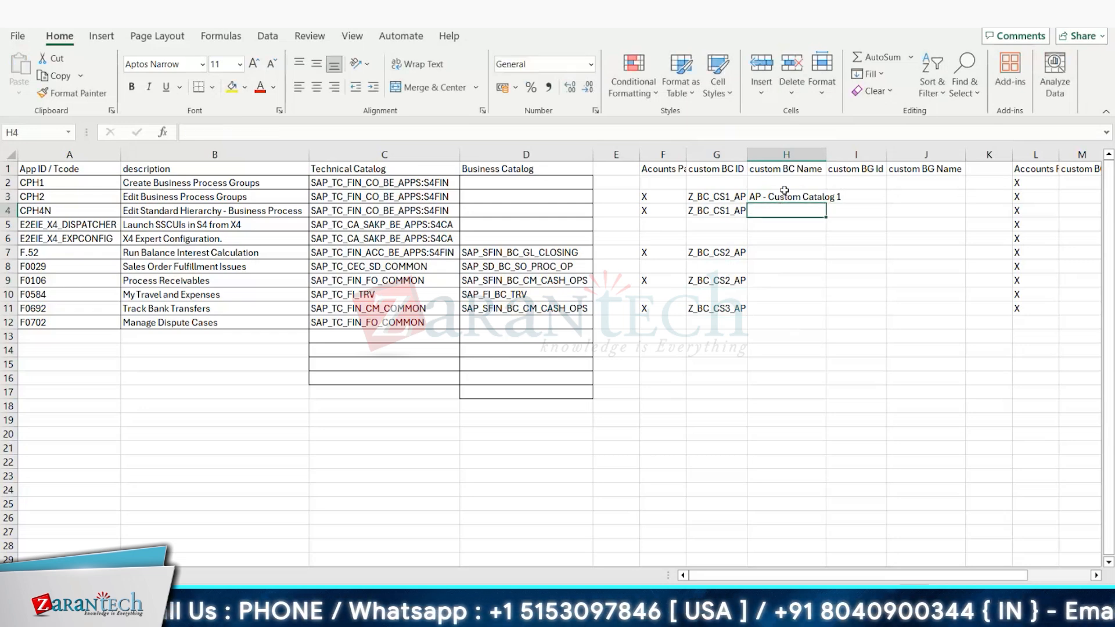
Step: Copy the custom BC Name from H3 into the CPH4N and F.52 rows, cells H4 and H7
key("ctrl+c")
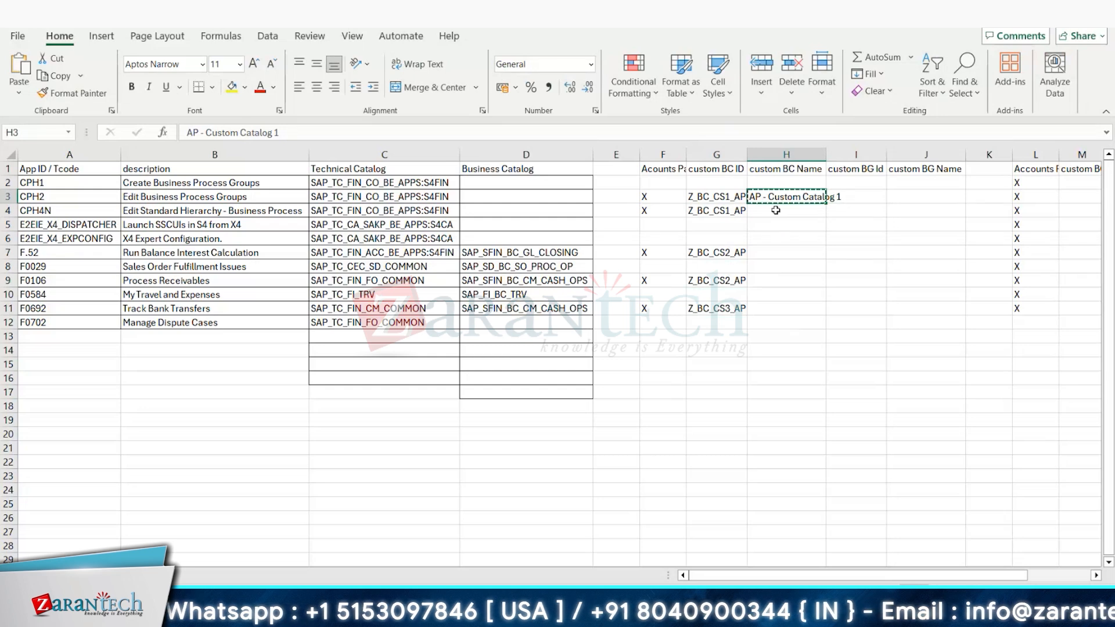
left_click(776, 211)
key("ctrl+v")
left_click(769, 256)
key("ctrl+v")
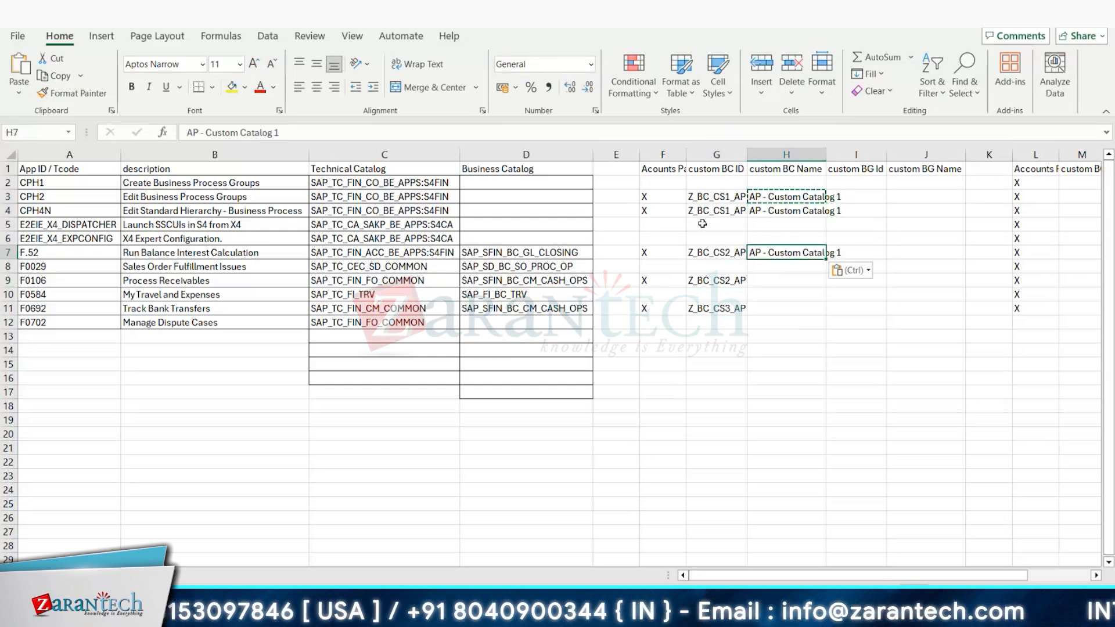
Step: Change cell H7 to "AP - Custom Catalog 2" and copy it into the F0106 row, cell H9
left_click(389, 132)
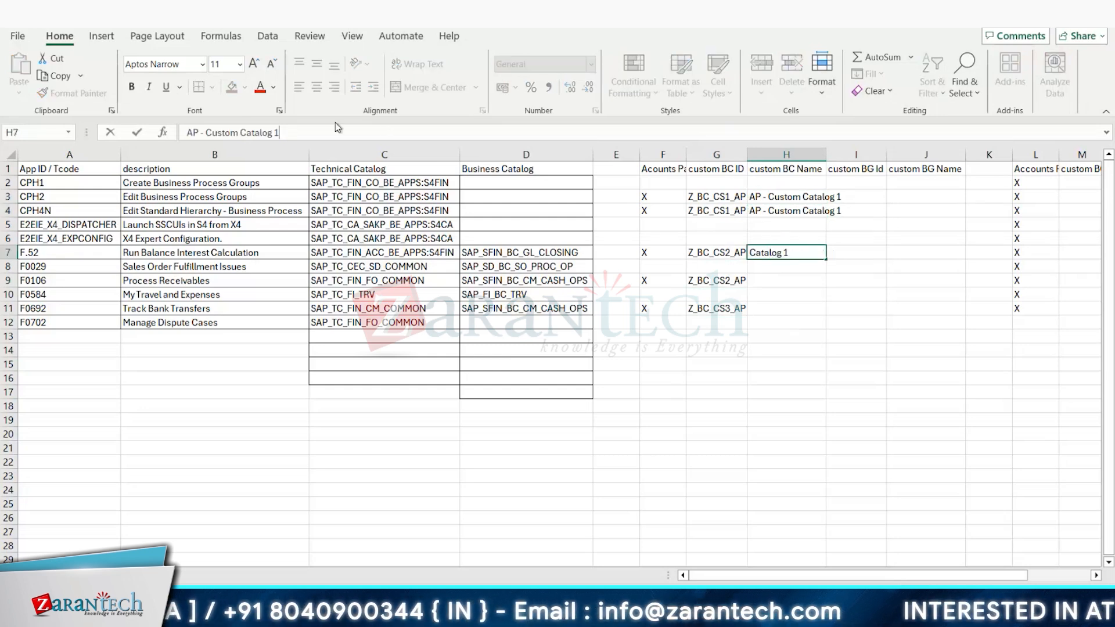
key("BackSpace")
type("2")
key("ctrl+Return")
key("ctrl+c")
left_click(773, 281)
key("ctrl+v")
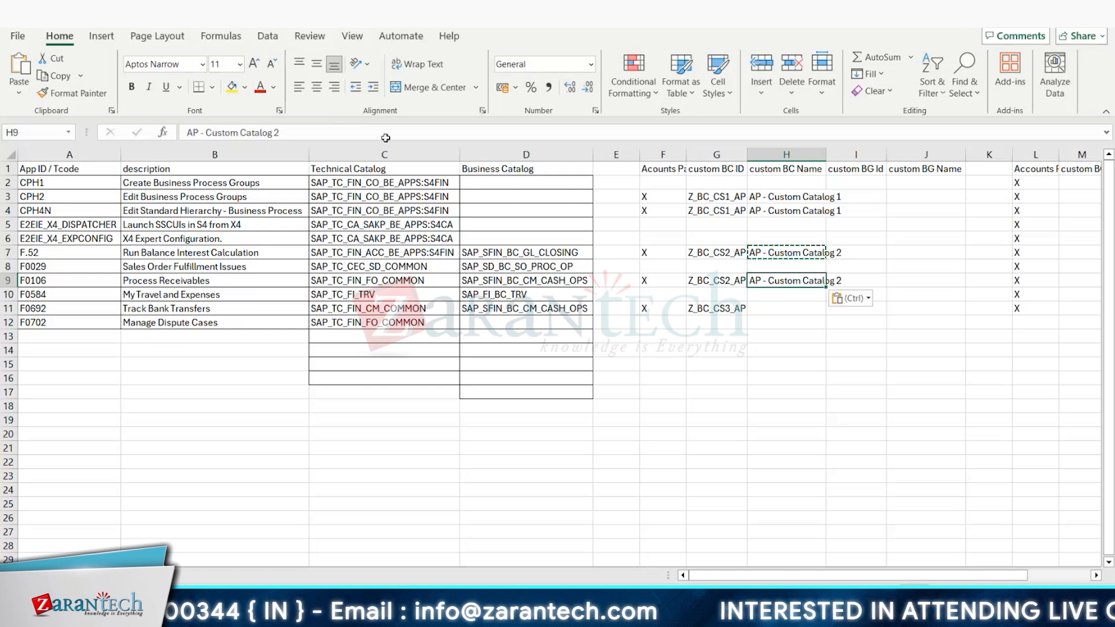
Step: Change cell H9 to "AP - Custom Catalog 3" and copy it into the F0692 row, cell H11
left_click(356, 134)
key("BackSpace")
type("3")
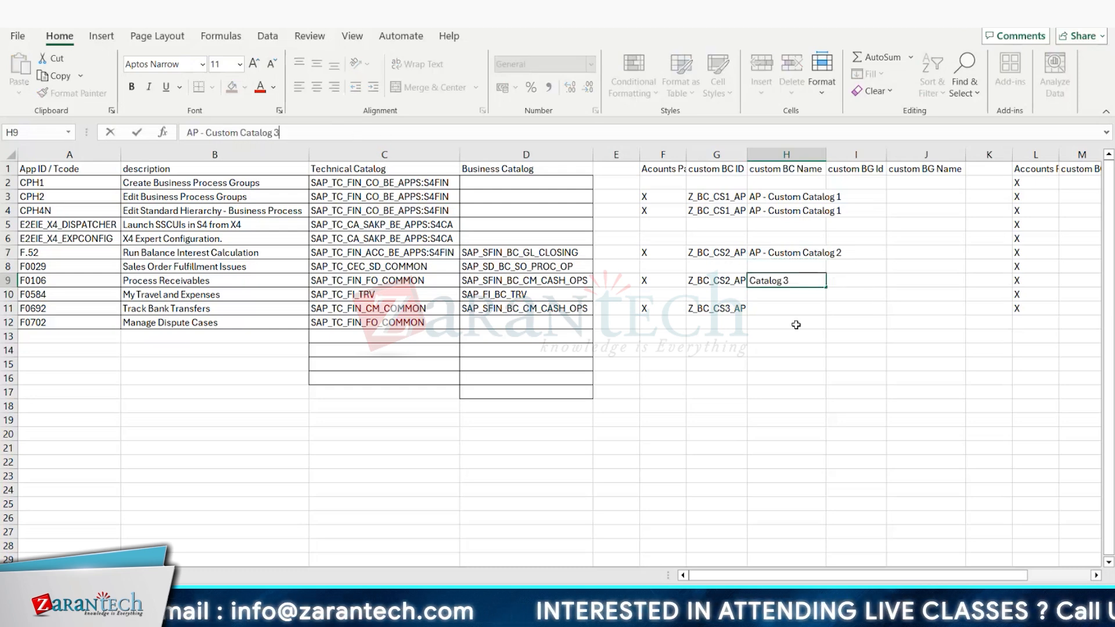
left_click(784, 308)
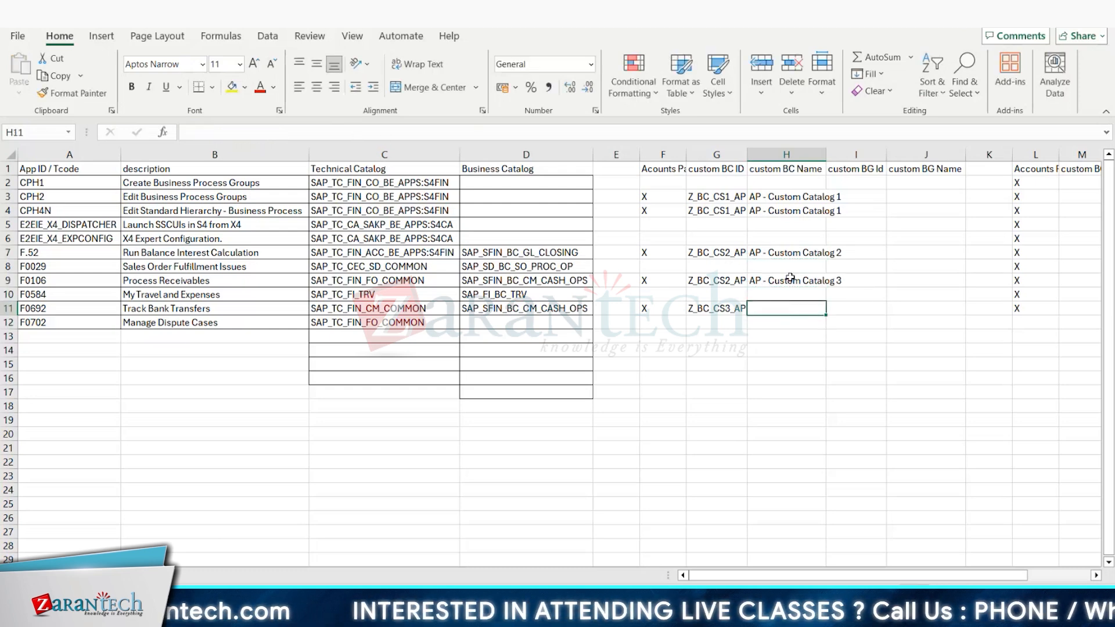
left_click(787, 285)
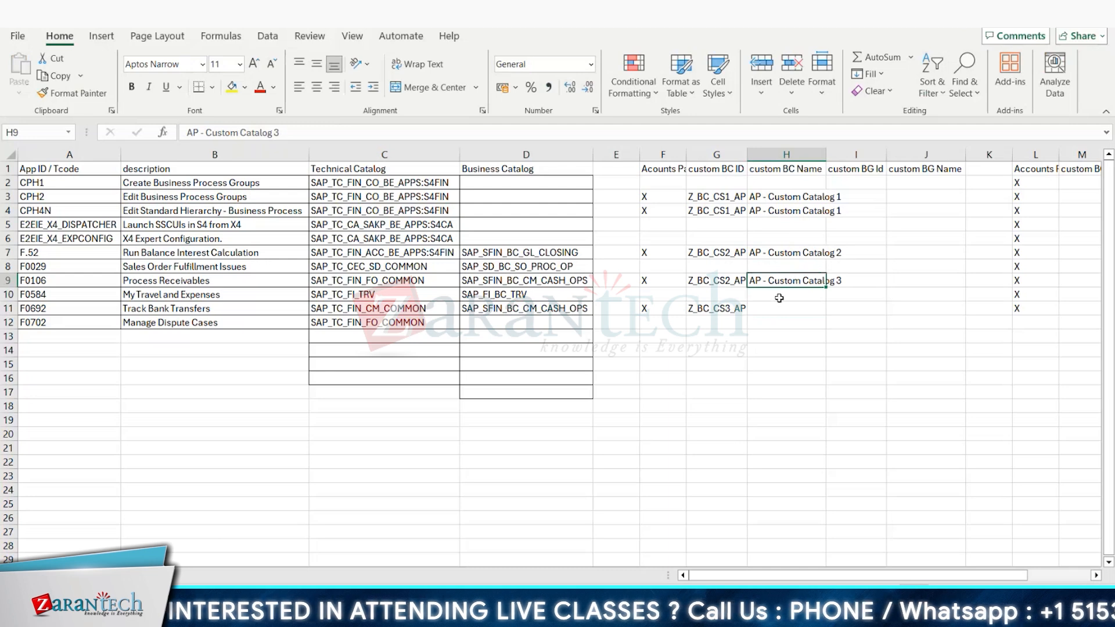
key("ctrl+c")
left_click(796, 307)
key("ctrl+v")
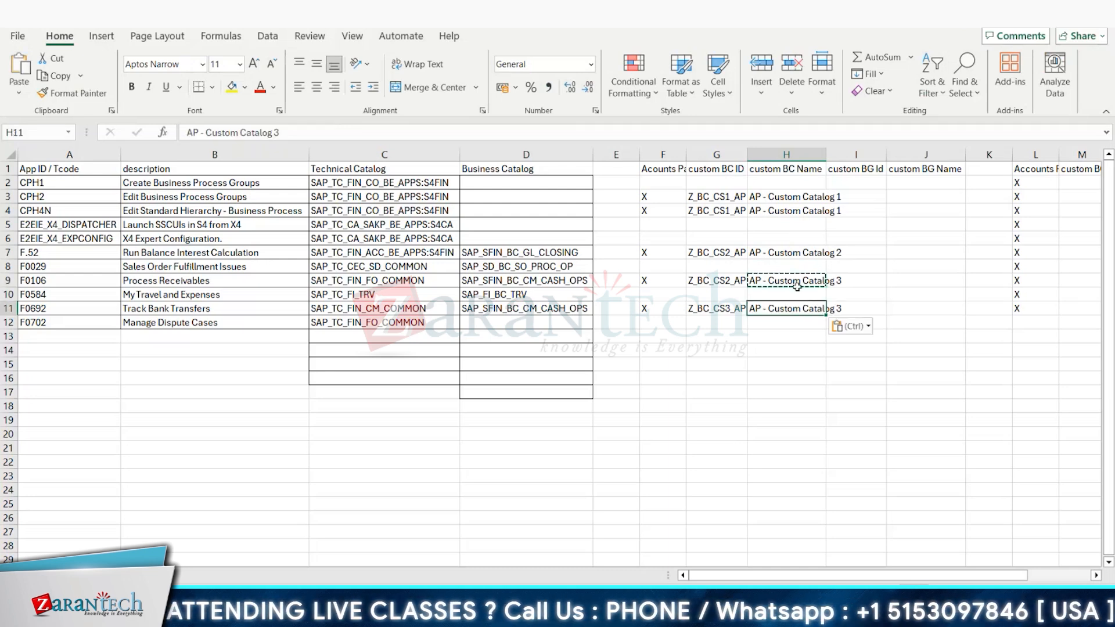
Step: Set the F0106 row's custom BC Name in cell H9 to "AP - Custom Catalog 2"
left_click_drag(783, 280, 784, 293)
key("F2")
key("BackSpace")
type("2")
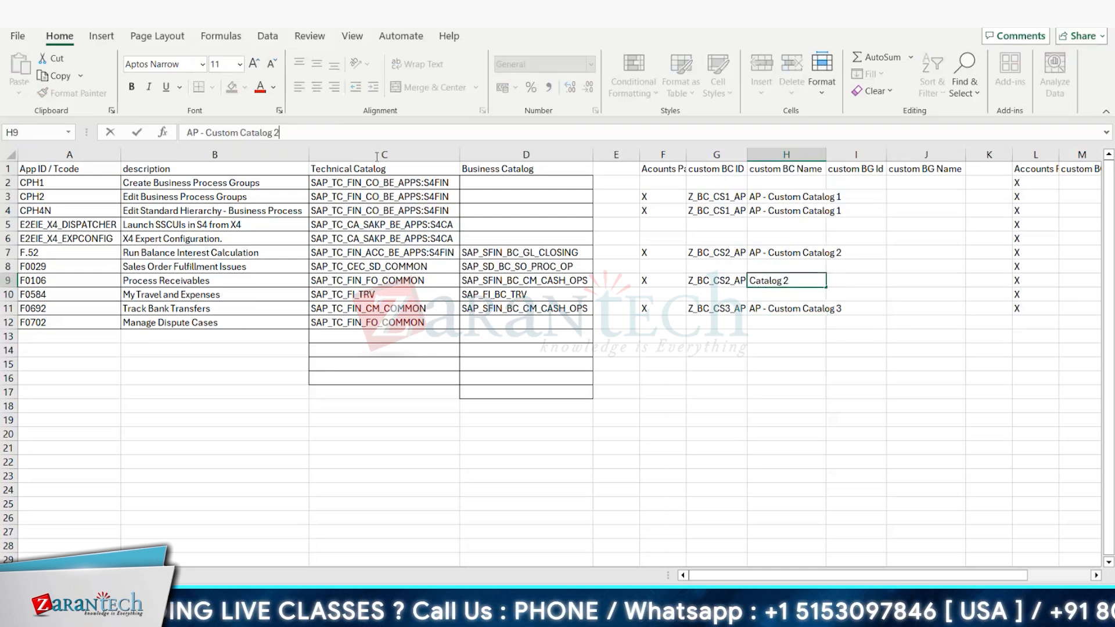
left_click(804, 405)
Step: Widen the custom BC ID and custom BC Name columns, G and H, to fit their contents
double_click(747, 155)
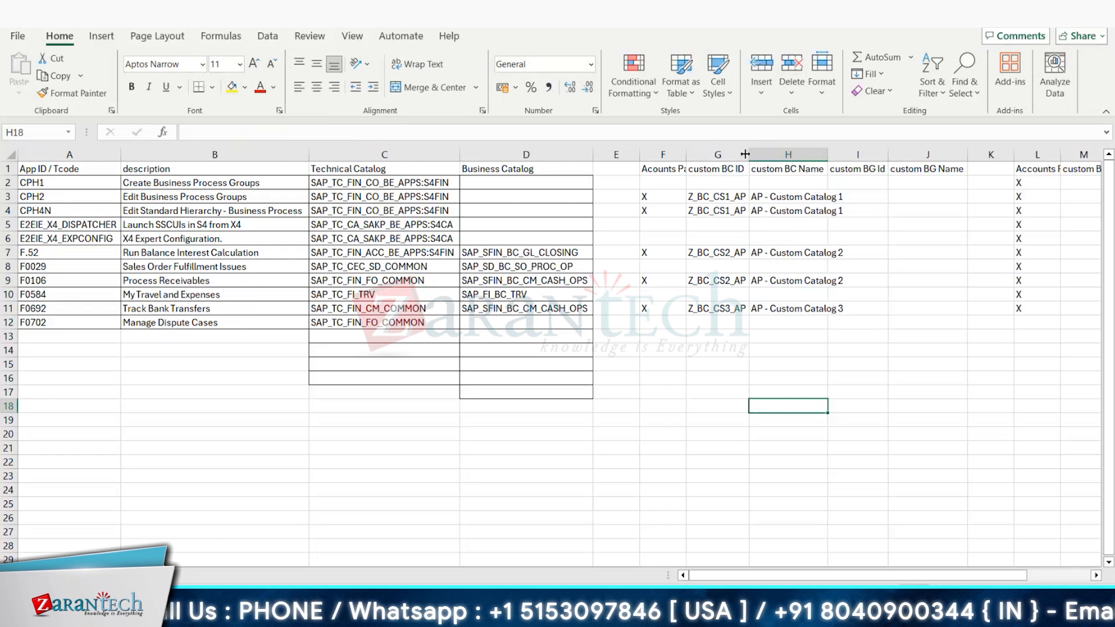
left_click_drag(825, 155, 909, 153)
left_click(929, 238)
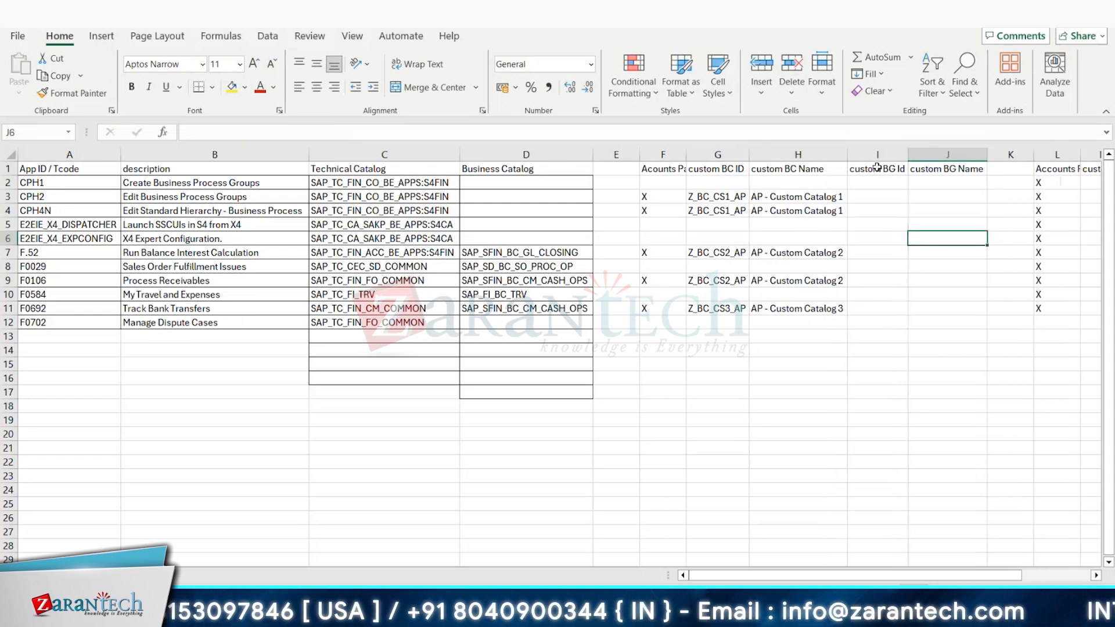
Step: Enter "AP Group 1" as the custom BG Name for the CPH2 row in cell J3
left_click(874, 195)
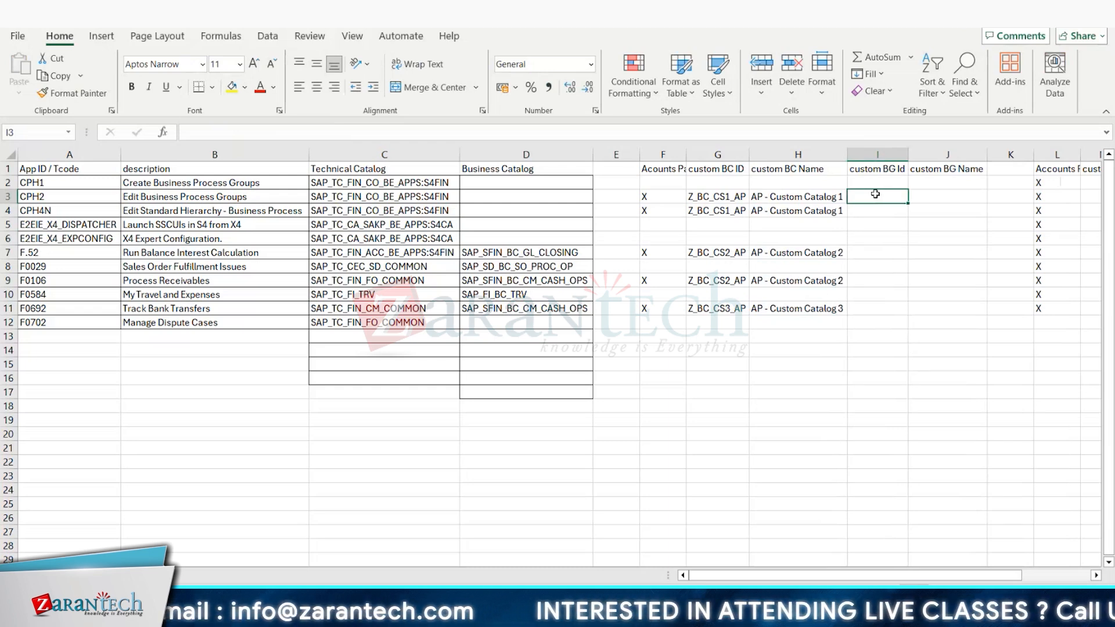
left_click(927, 195)
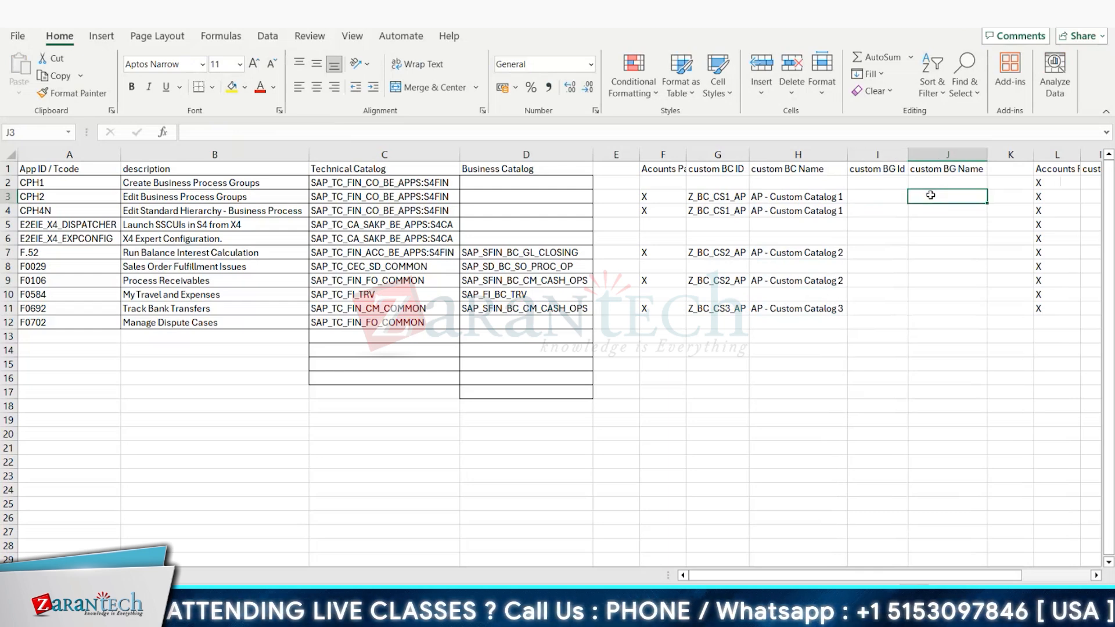
type("Grou")
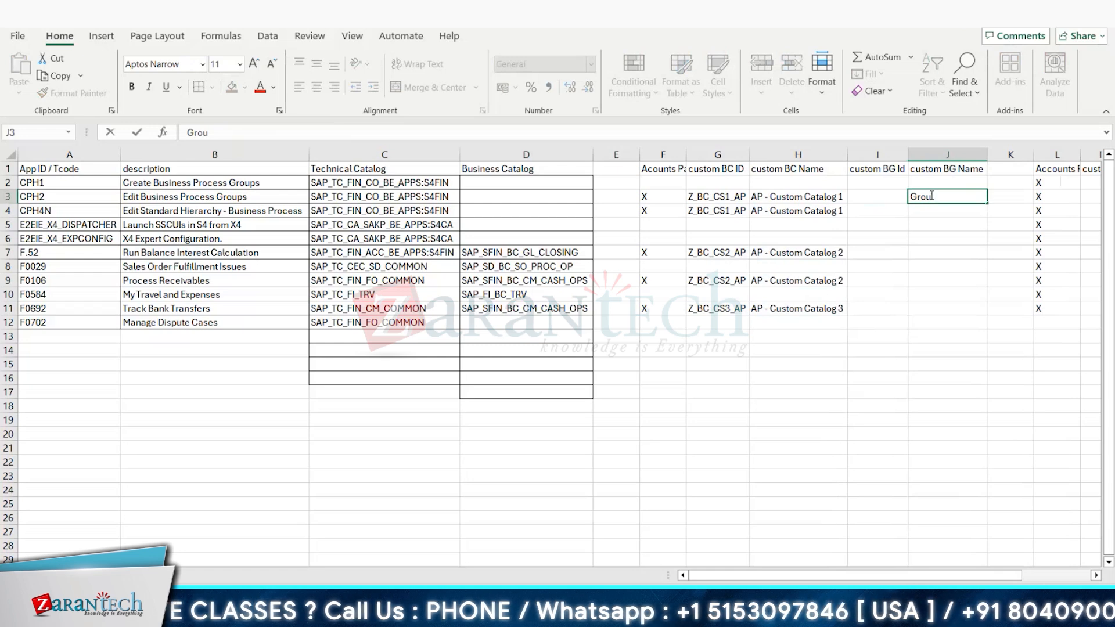
type("p")
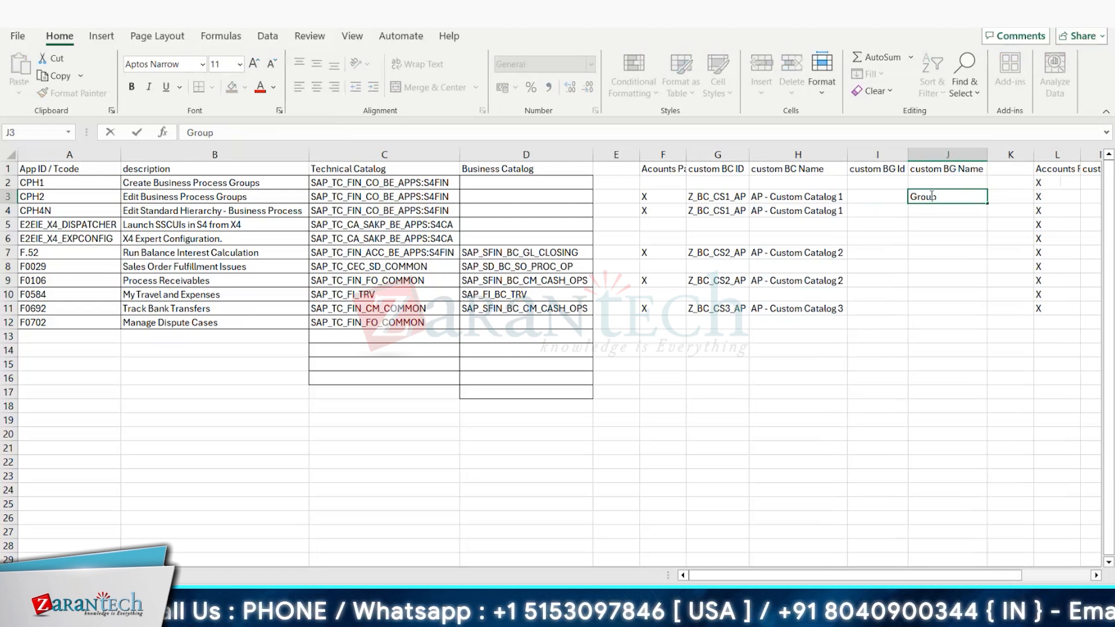
type(" 1")
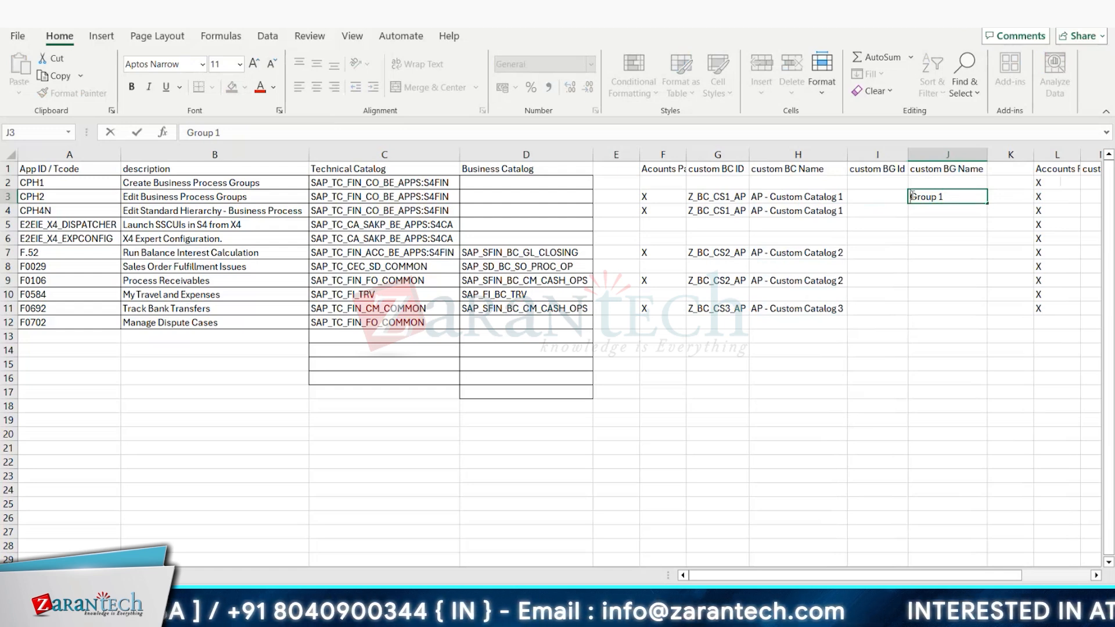
type("AP")
left_click(953, 280)
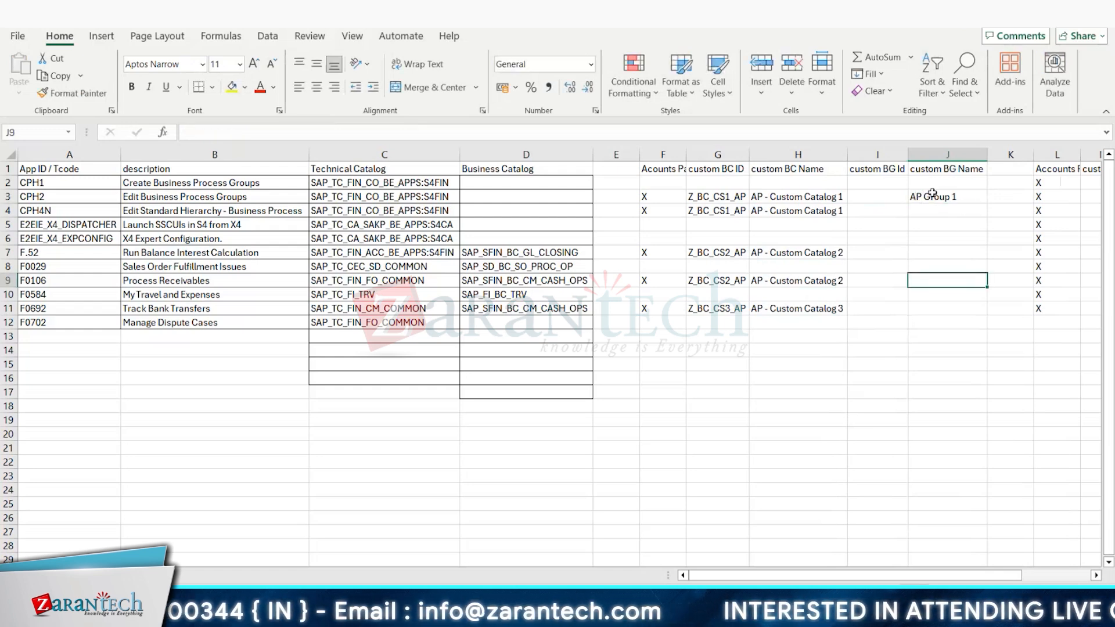
Step: Copy the group name from cell J3 into the F.52 and F0692 rows, cells J7 and J11
left_click(932, 198)
key("ctrl+c")
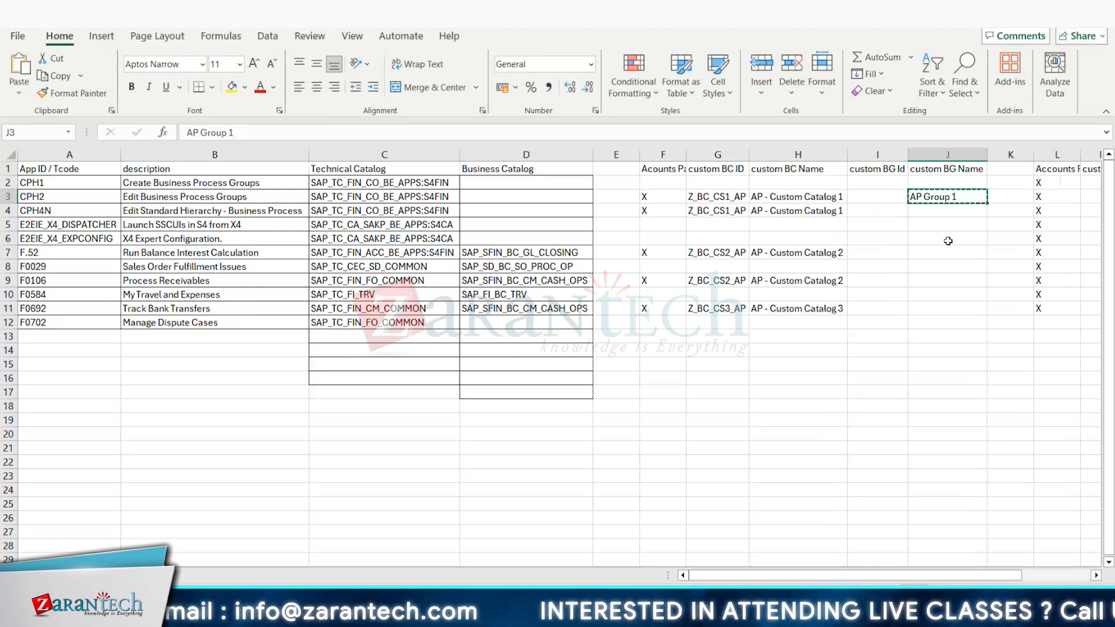
left_click(926, 251)
key("ctrl+v")
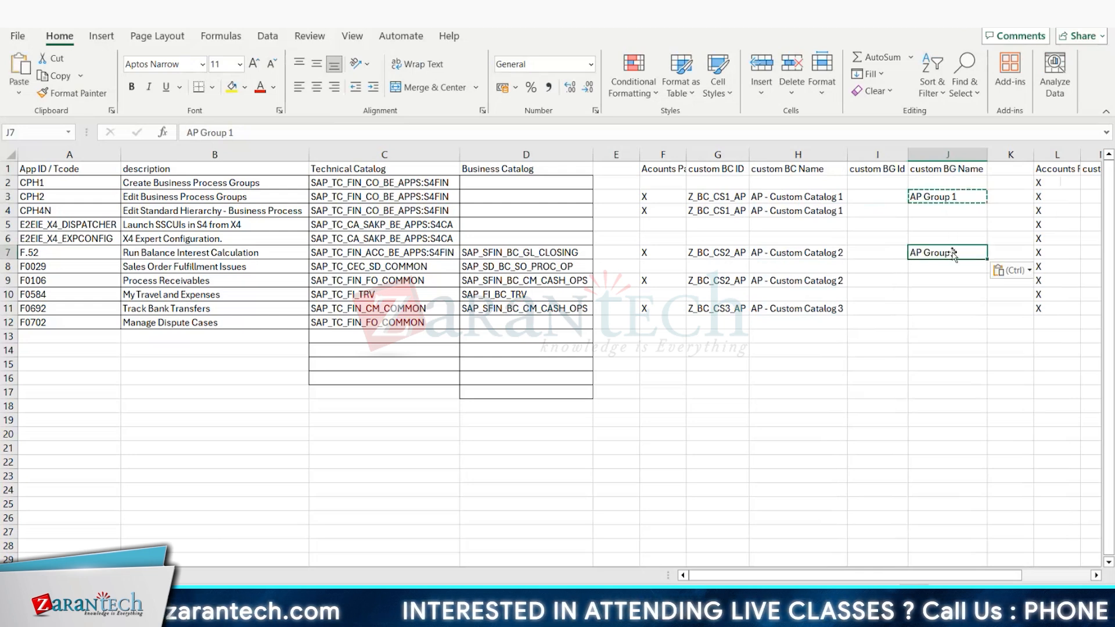
left_click(941, 303)
key("ctrl+v")
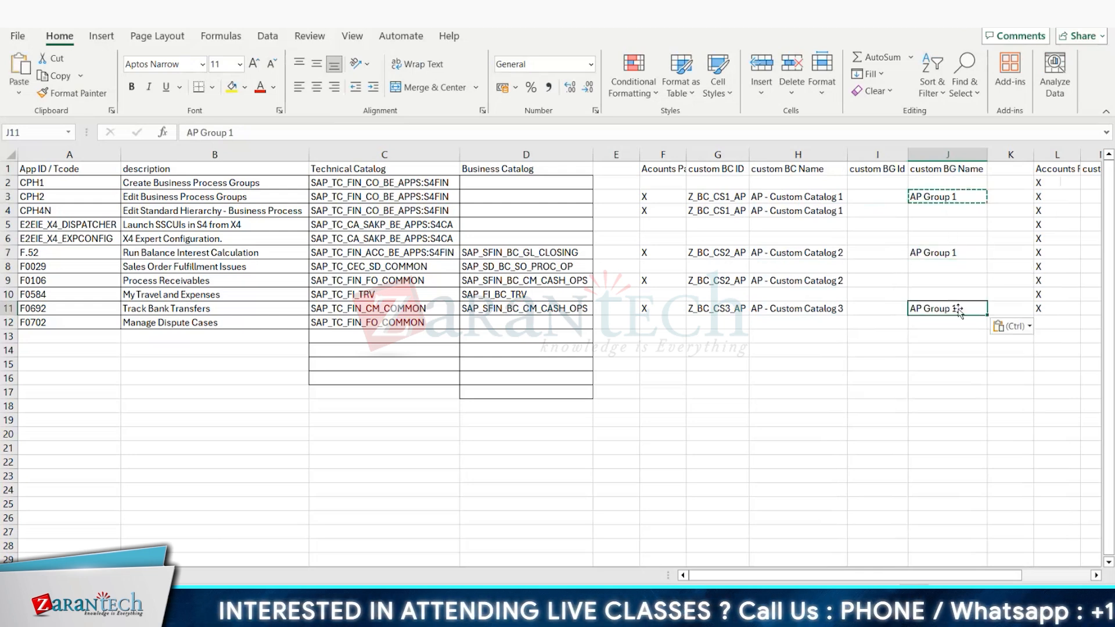
Step: Paste the copied group name into the CPH4N row, cell J4, and change it to "AP Group 2"
left_click(945, 208)
key("ctrl+v")
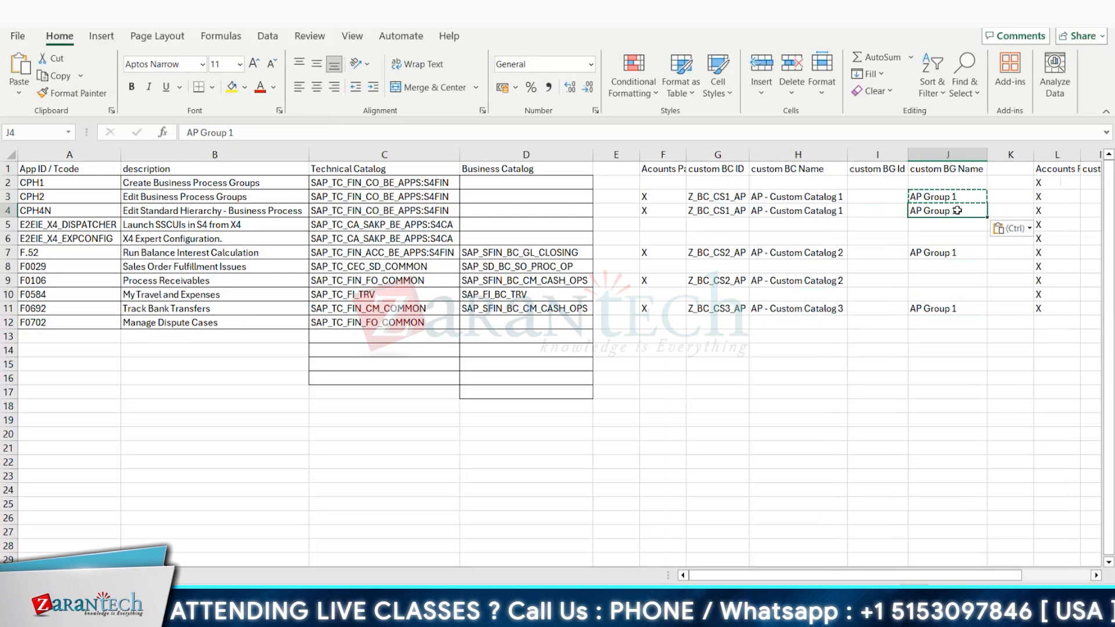
double_click(959, 210)
key("BackSpace")
type("2")
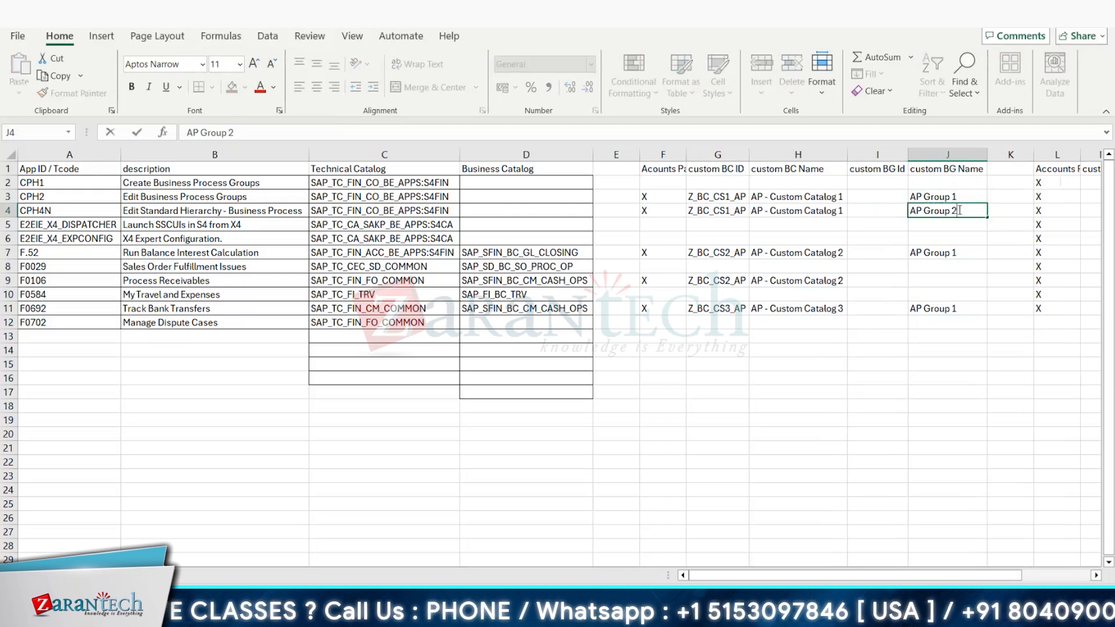
key("Return")
Step: Copy "AP Group 2" from cell J4 into the F0106 row, cell J9
left_click(946, 211)
key("ctrl+c")
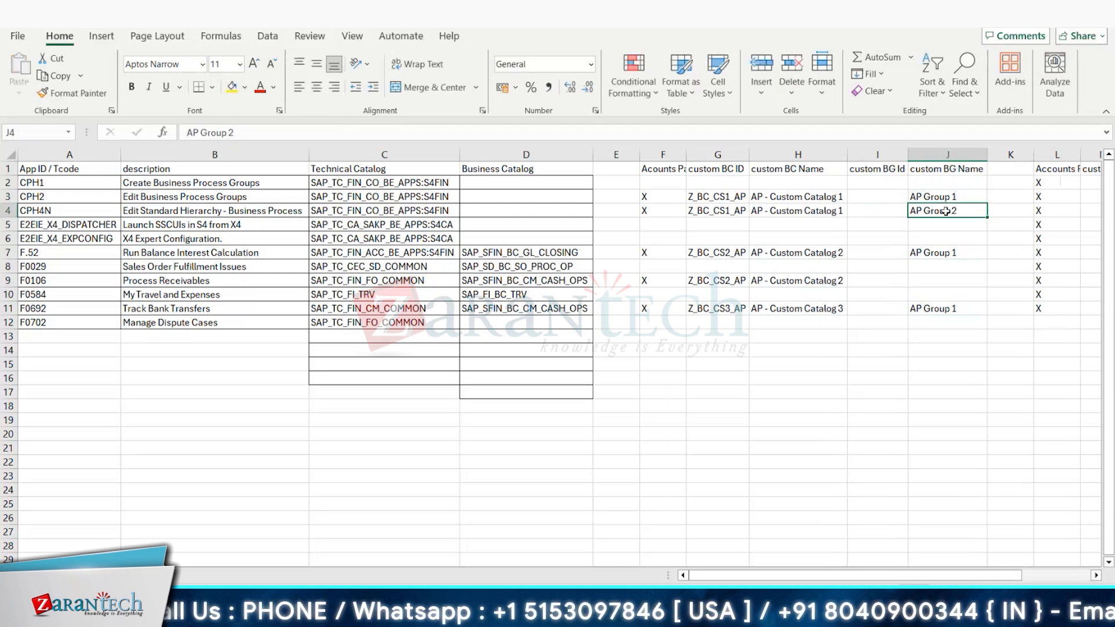
left_click(928, 265)
left_click(928, 280)
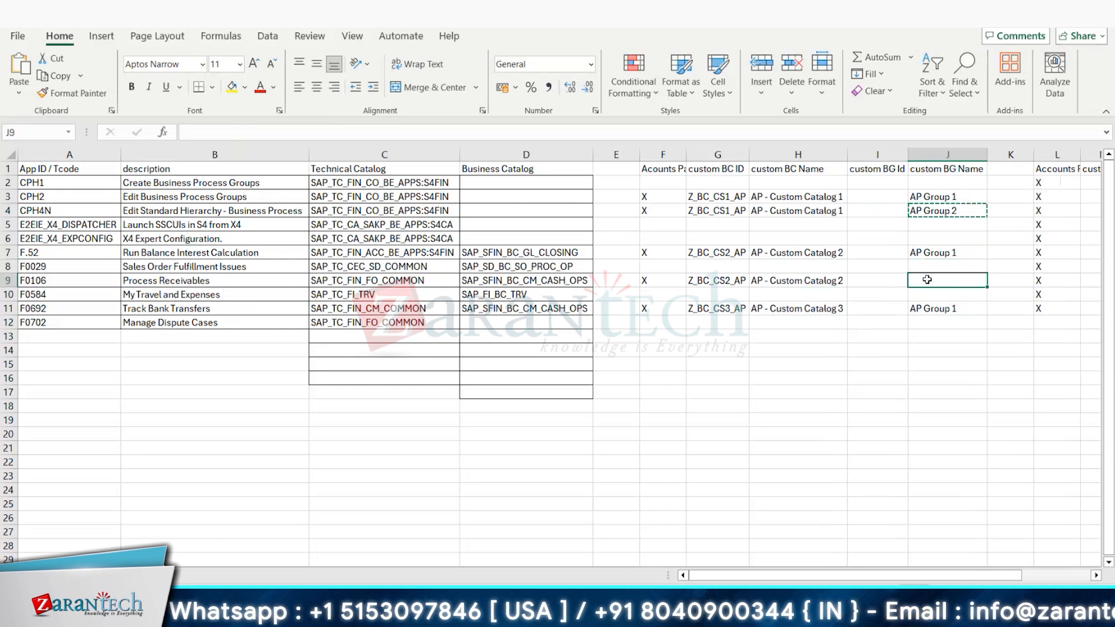
key("ctrl+v")
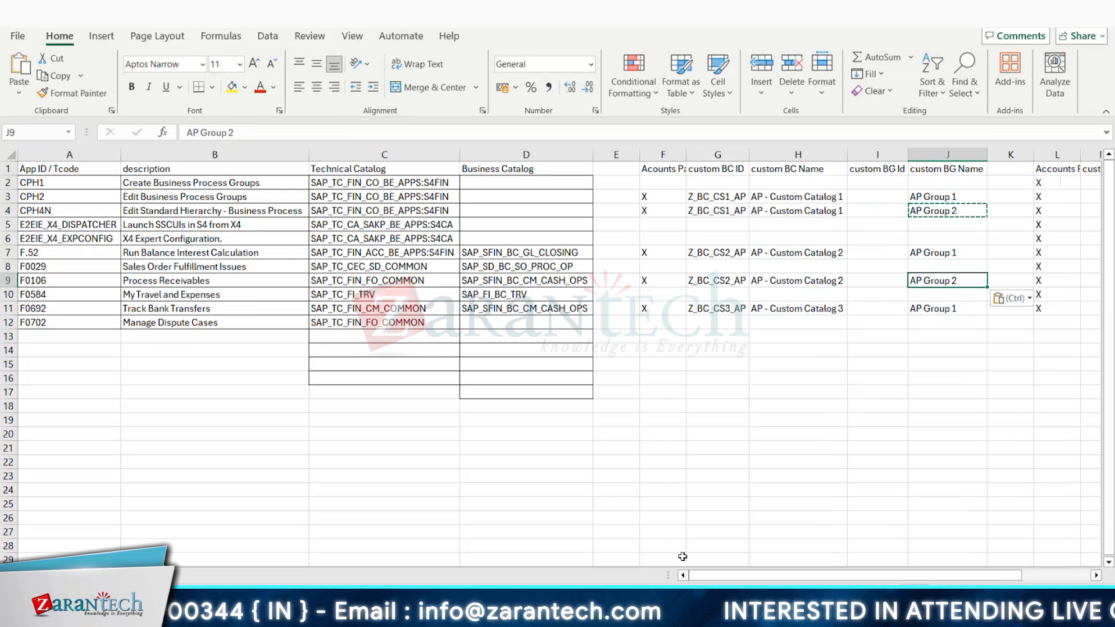
Step: Apply all borders to the whole role template table, range A1:Q12
mouse_move(709, 575)
left_mouse_down()
mouse_move(744, 564)
mouse_move(700, 566)
left_mouse_up()
left_click_drag(69, 169, 958, 281)
left_click_drag(1063, 279, 1013, 323)
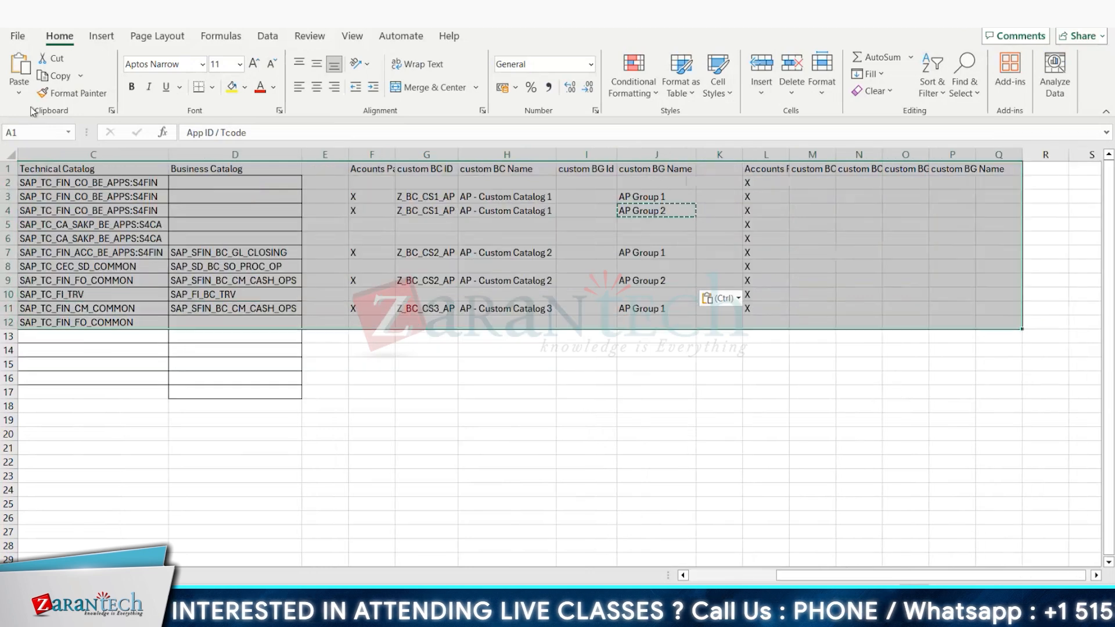
left_click(212, 87)
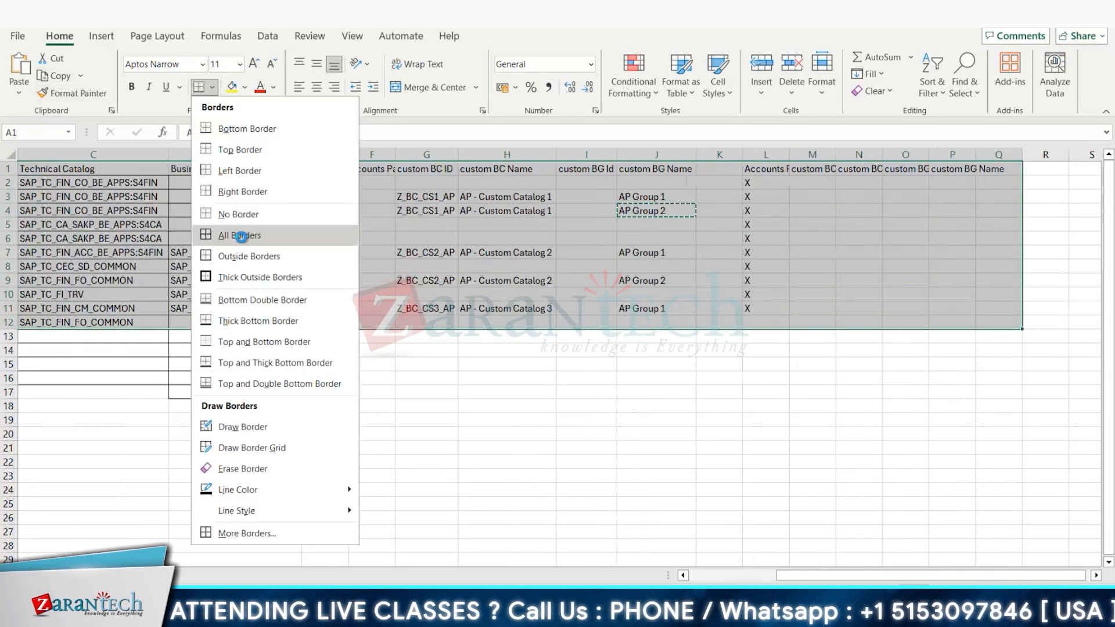
left_click(249, 233)
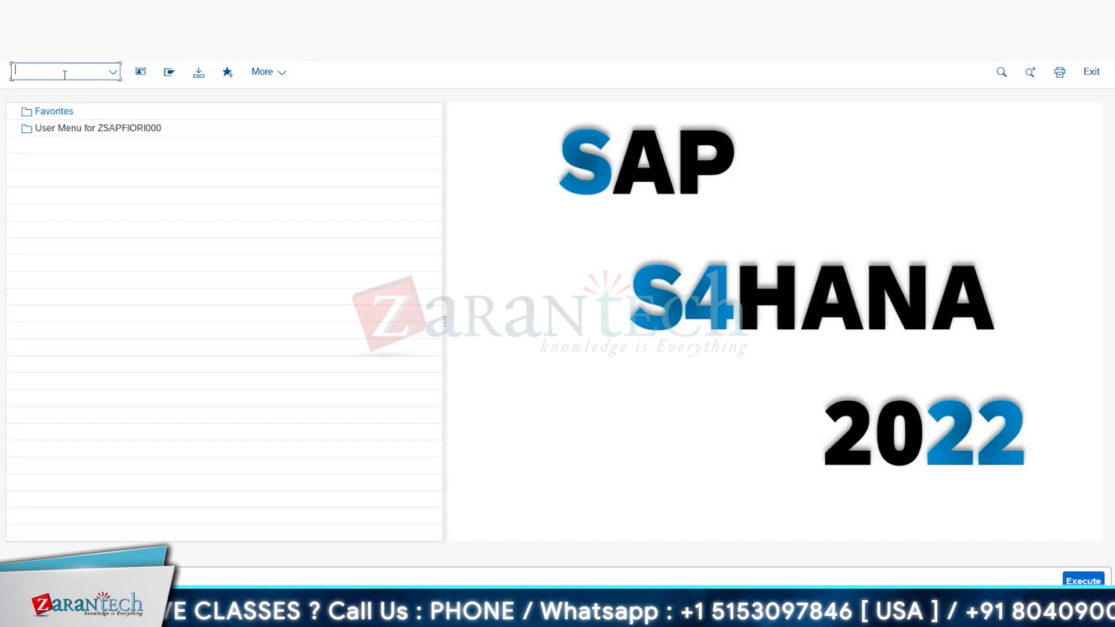
Step: In SAP Easy Access, run transaction /n/ui2/flpd_cust and allow the launchpad designer to open in the browser
type("/n/")
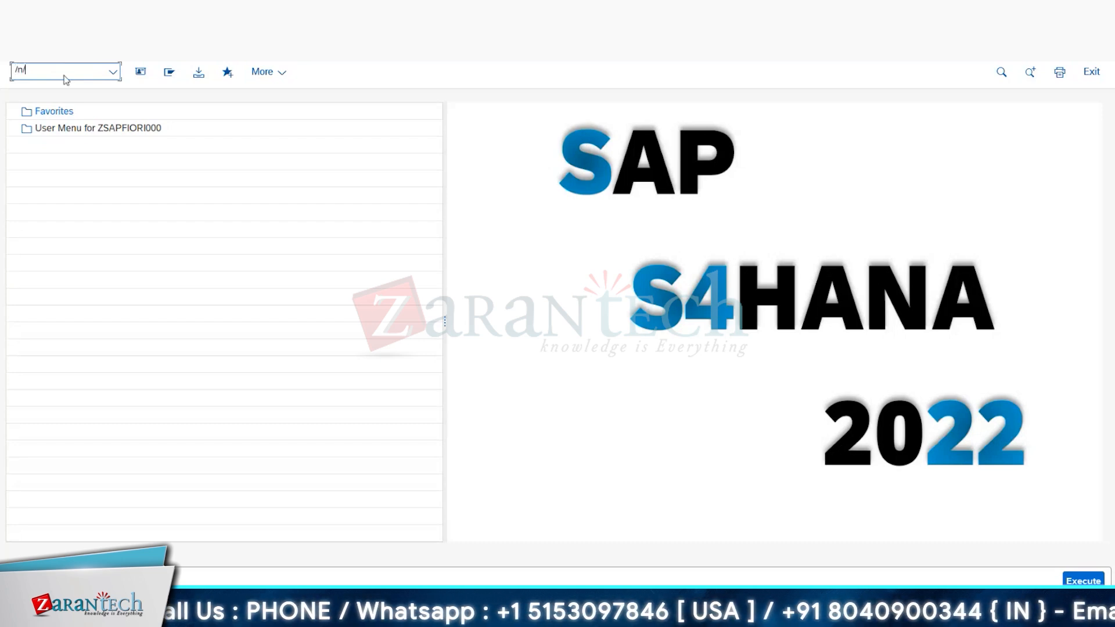
type("ui2/flpd")
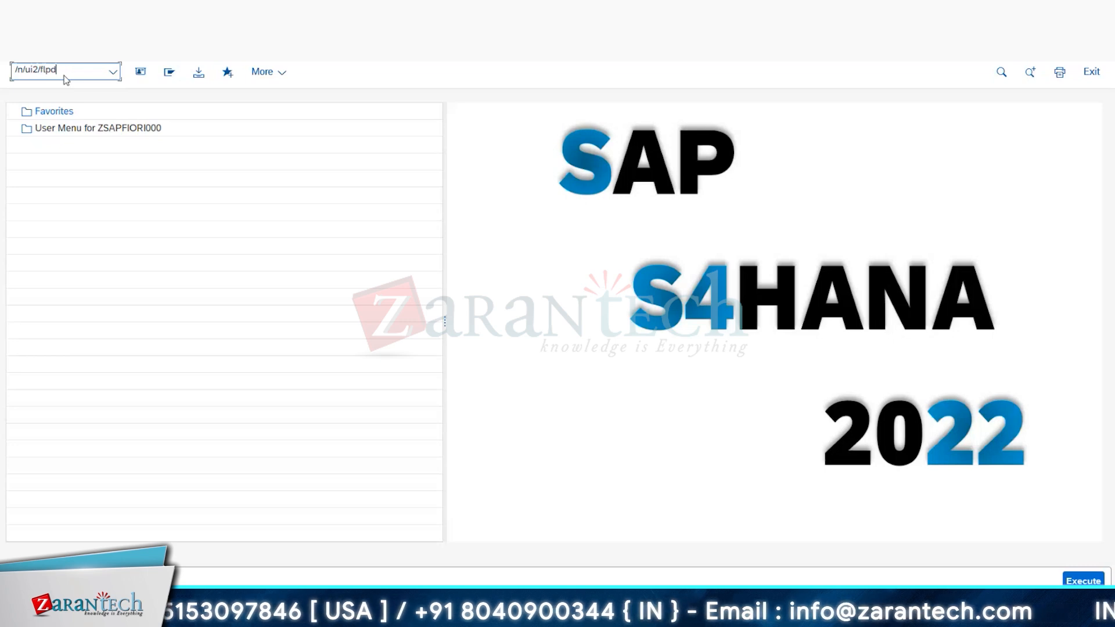
type("_cust")
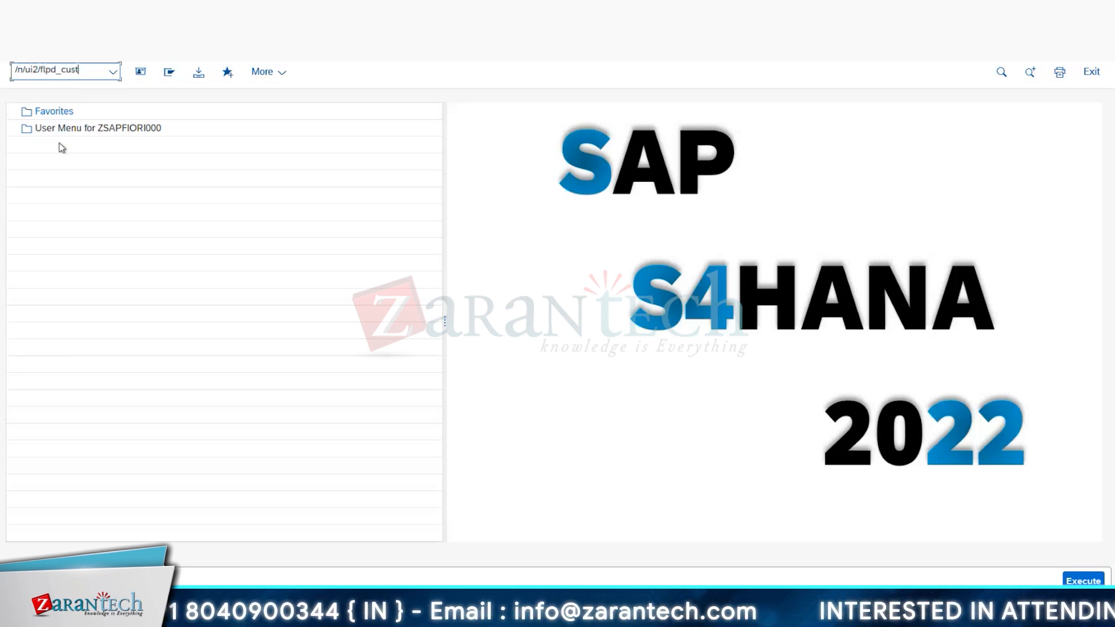
key("Return")
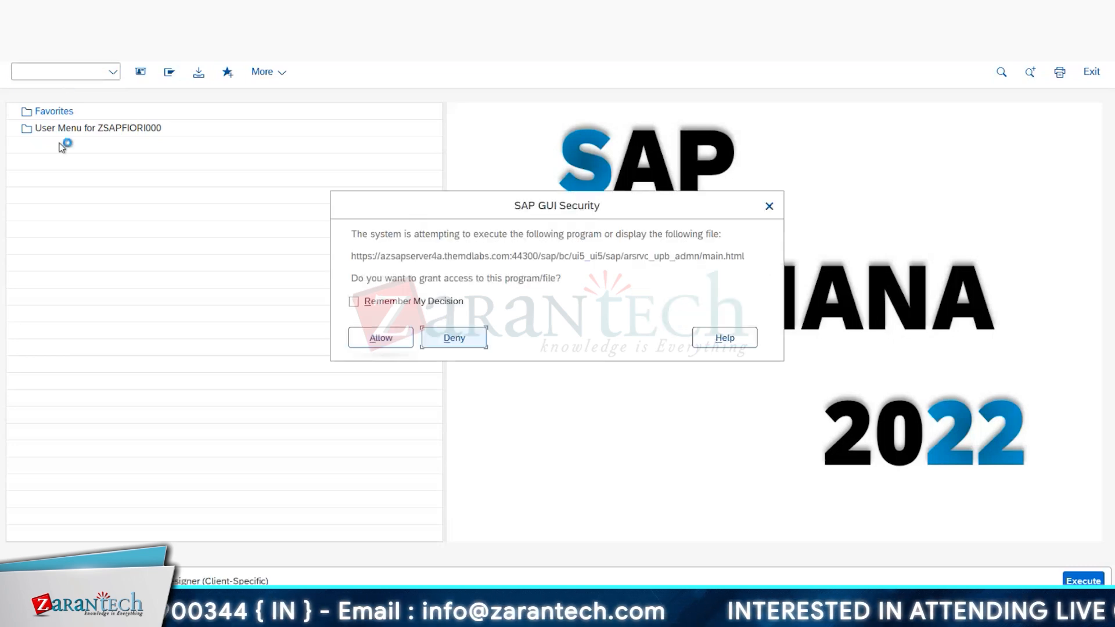
left_click(379, 337)
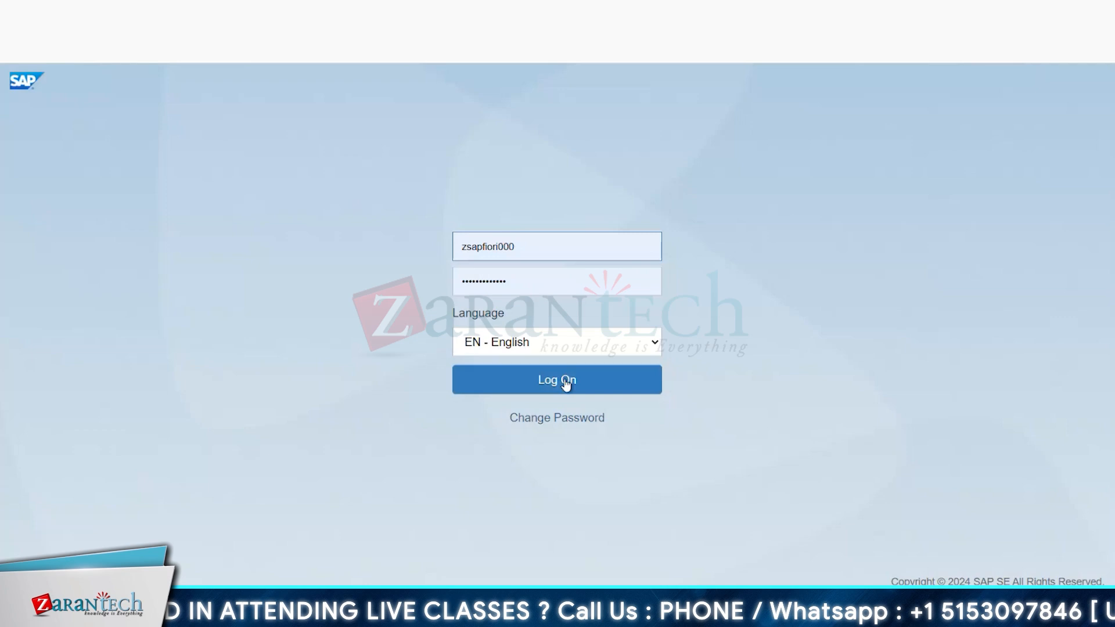
left_click(566, 384)
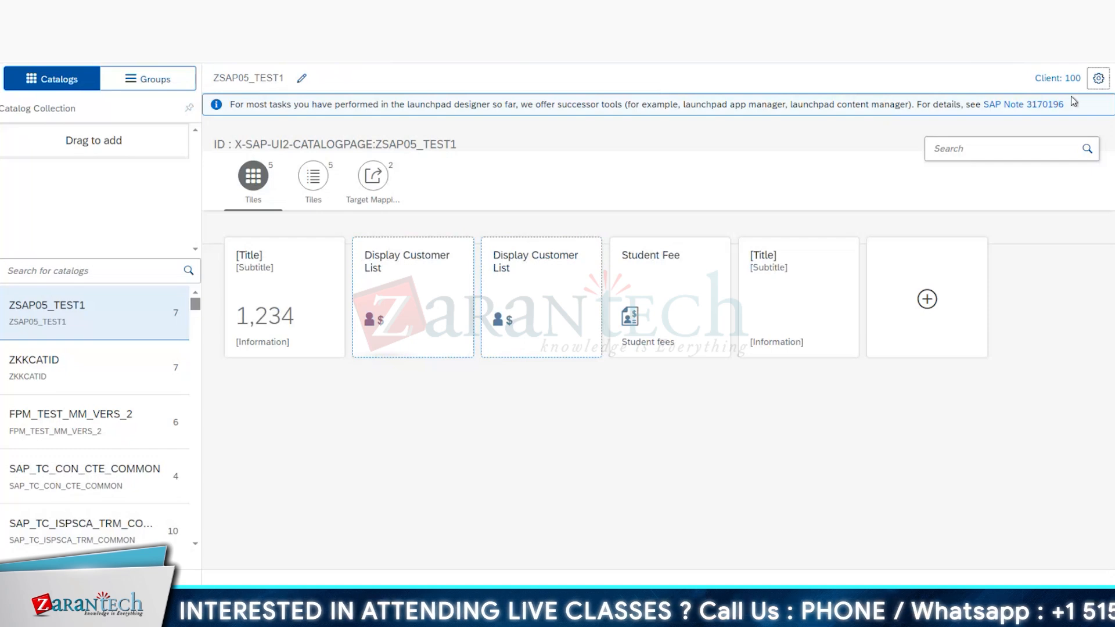
Step: Assign the customizing request "S4HK903295 - tcs training - customization" in the launchpad designer instead of None (Local Object)
left_click(1099, 79)
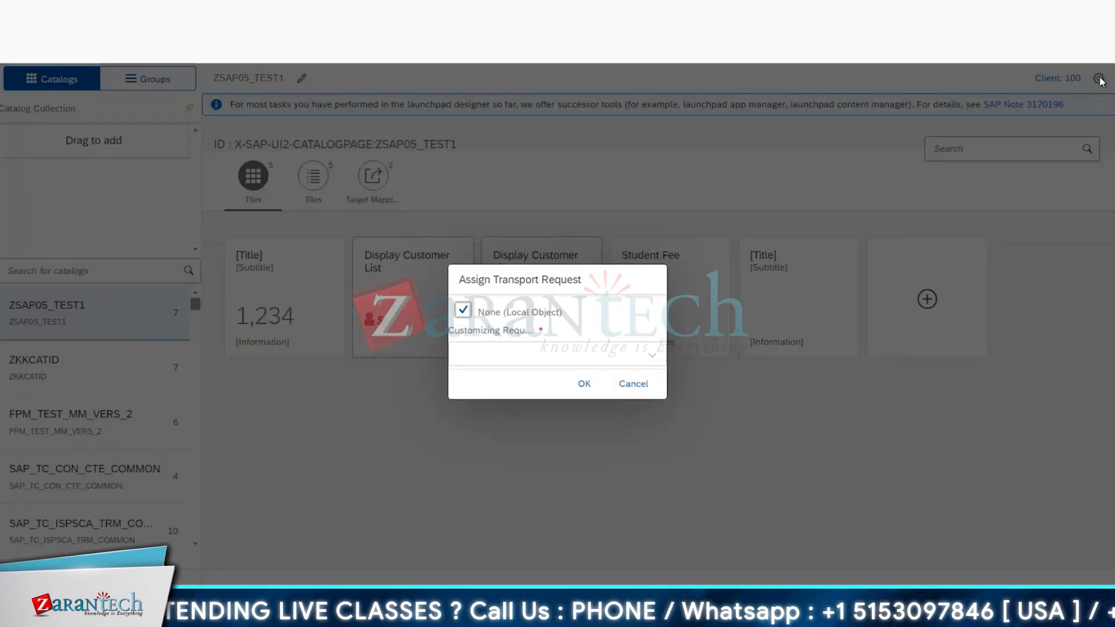
left_click(461, 314)
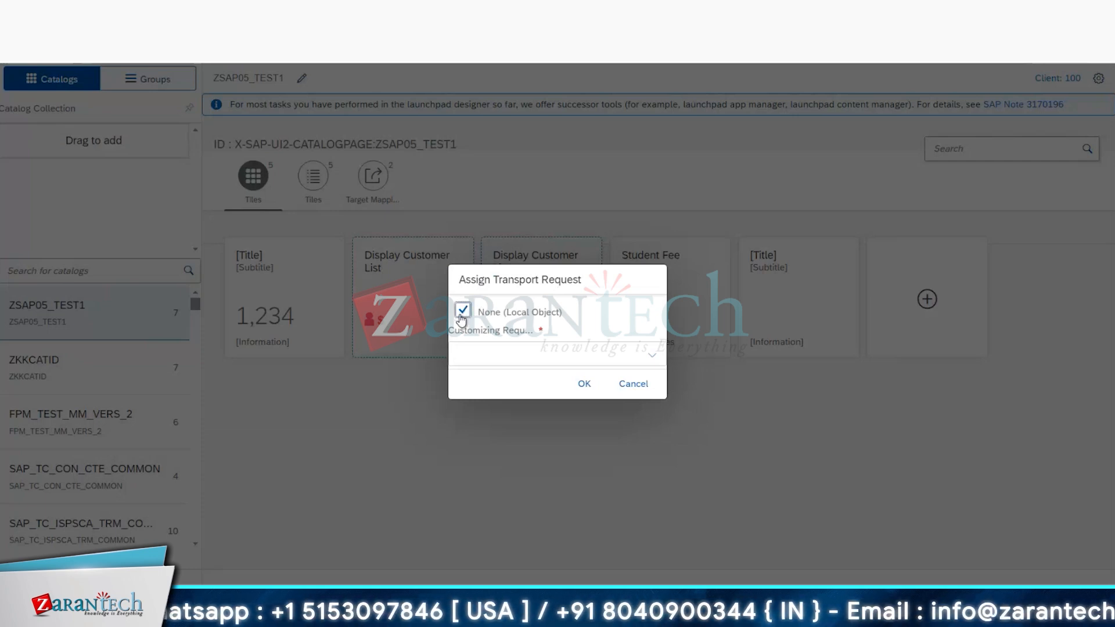
left_click(652, 355)
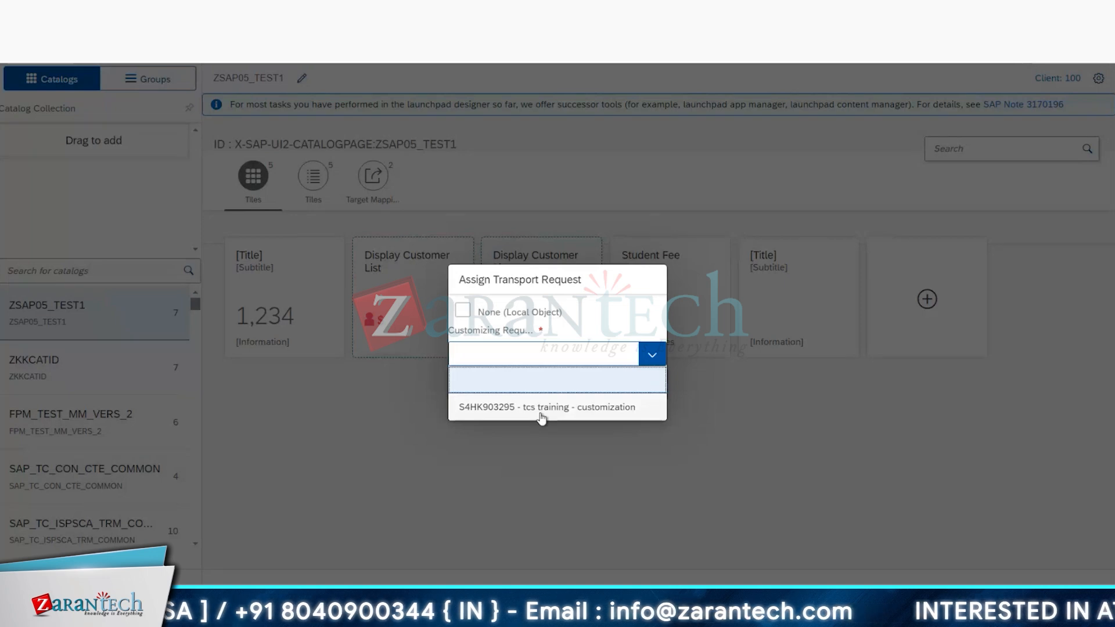
left_click(541, 415)
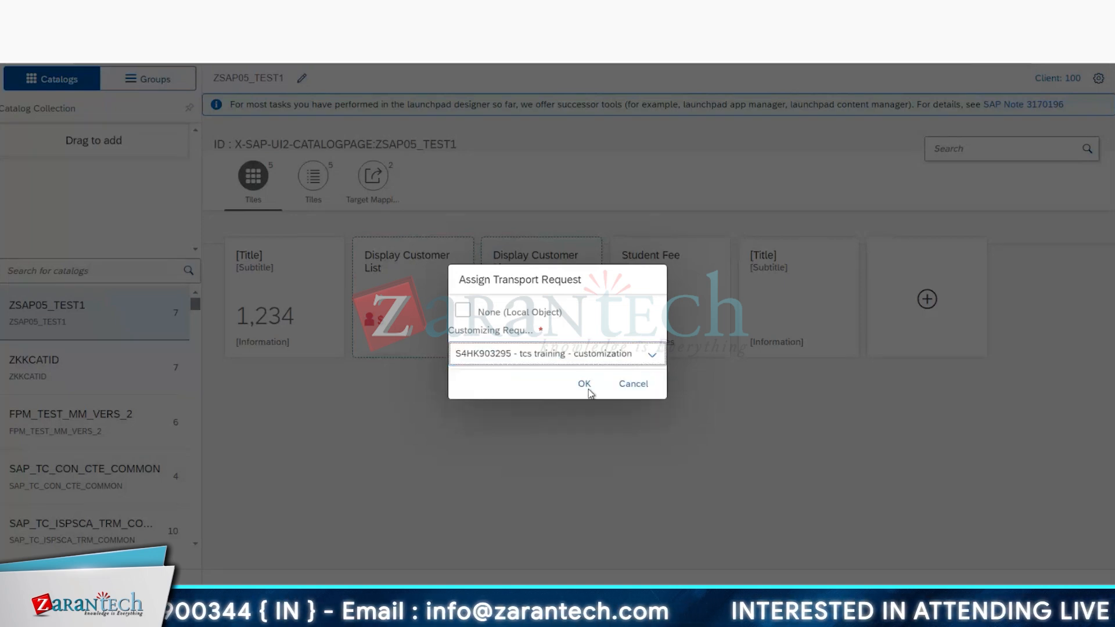
left_click(588, 390)
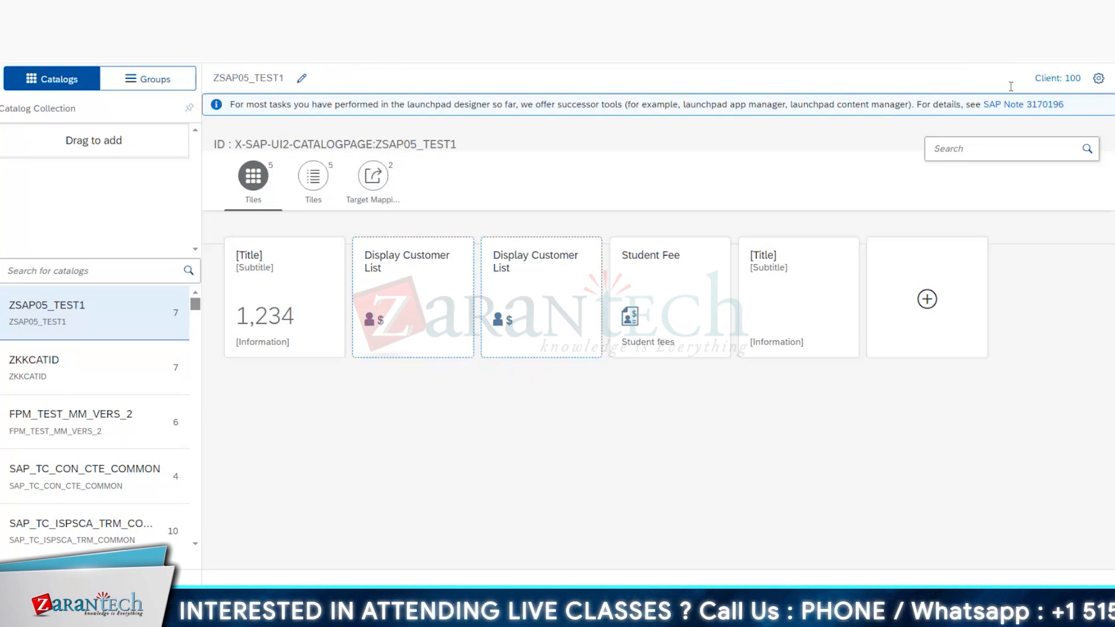
Step: Start creating a new catalog in the launchpad designer
left_click(129, 272)
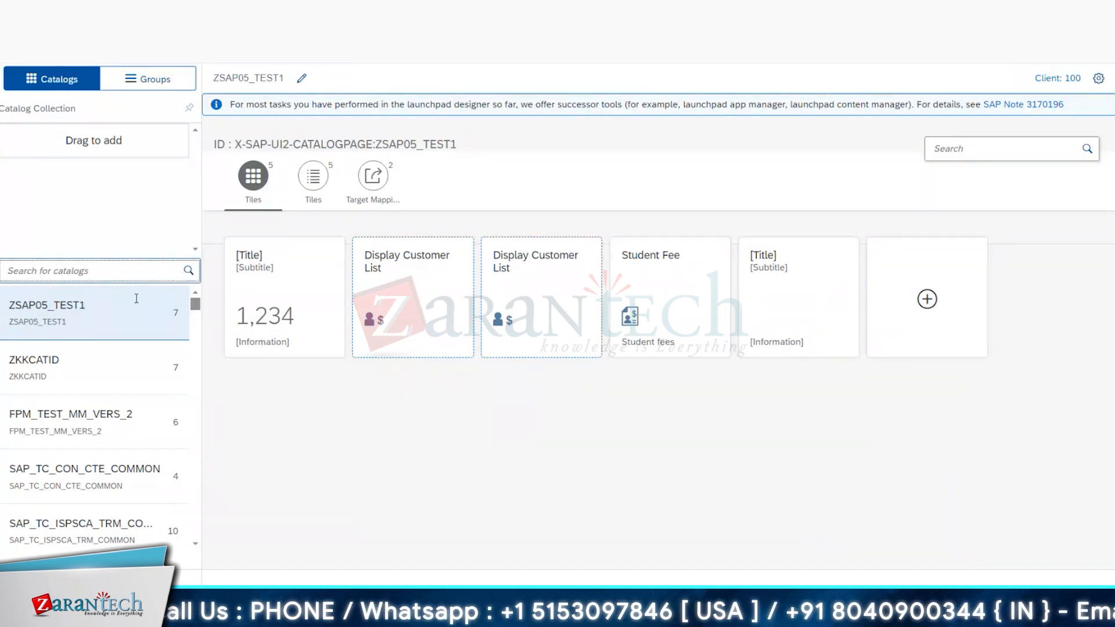
left_click(384, 609)
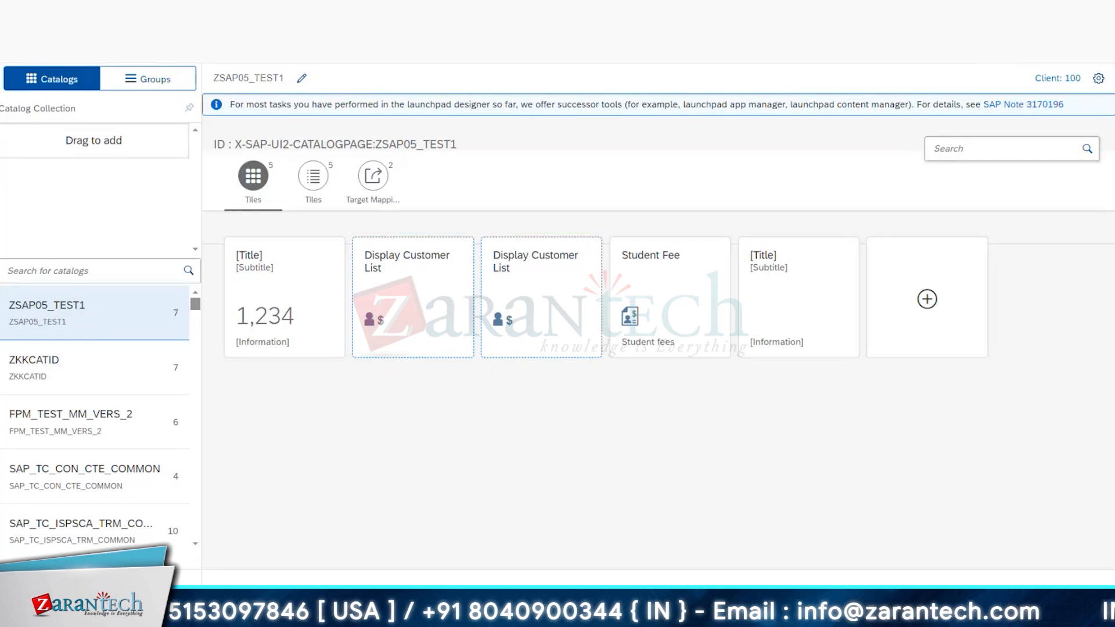
left_click(18, 588)
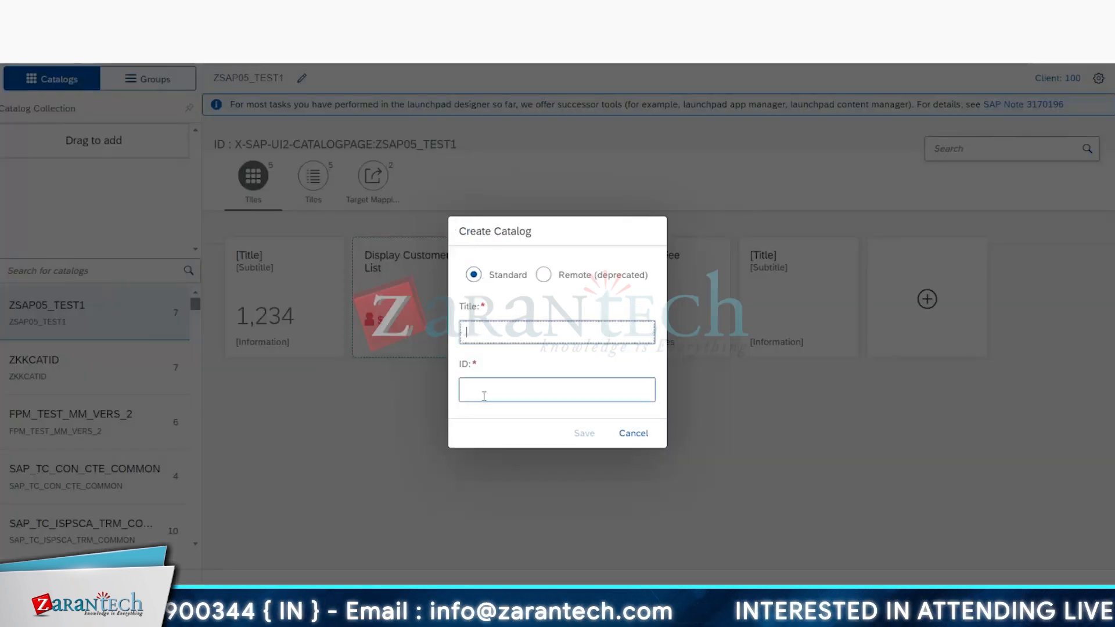
Step: Switch to the Book1 Excel workbook and copy the custom BC ID Z_BC_CS1_AP from cell G3
key("alt+Tab")
key("alt+Tab")
key("alt+Tab")
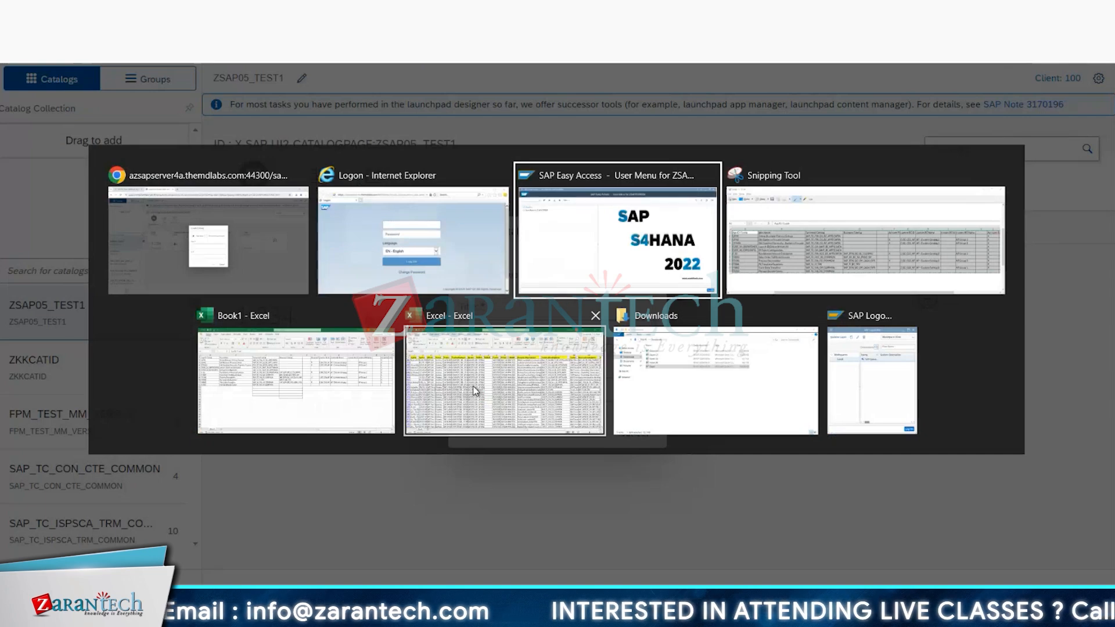
key("alt+Tab")
key("alt+Tab")
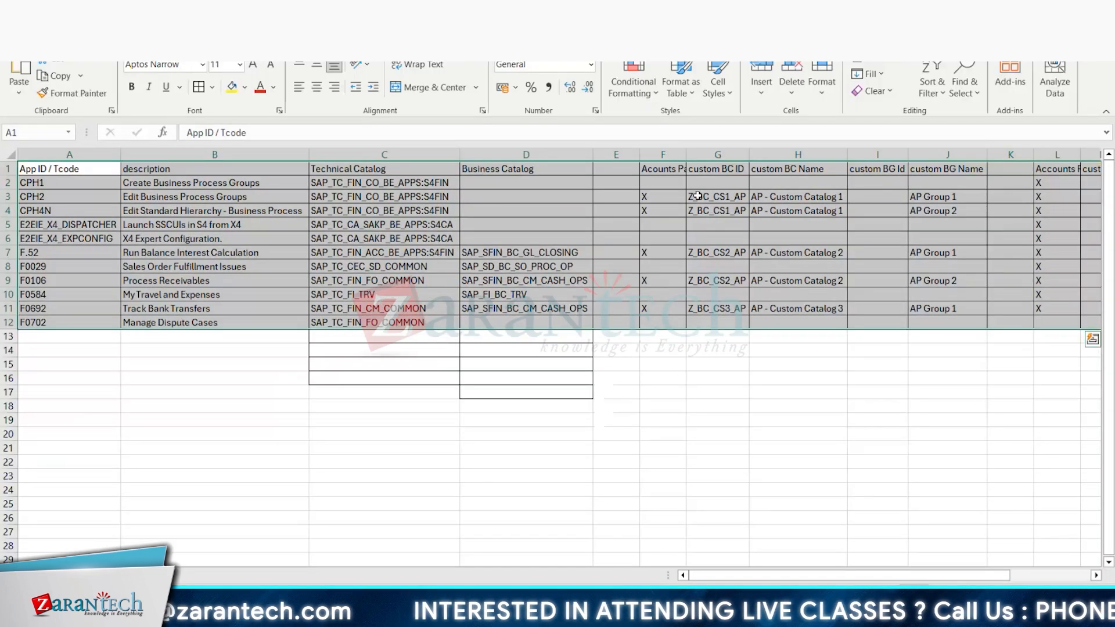
left_click(665, 387)
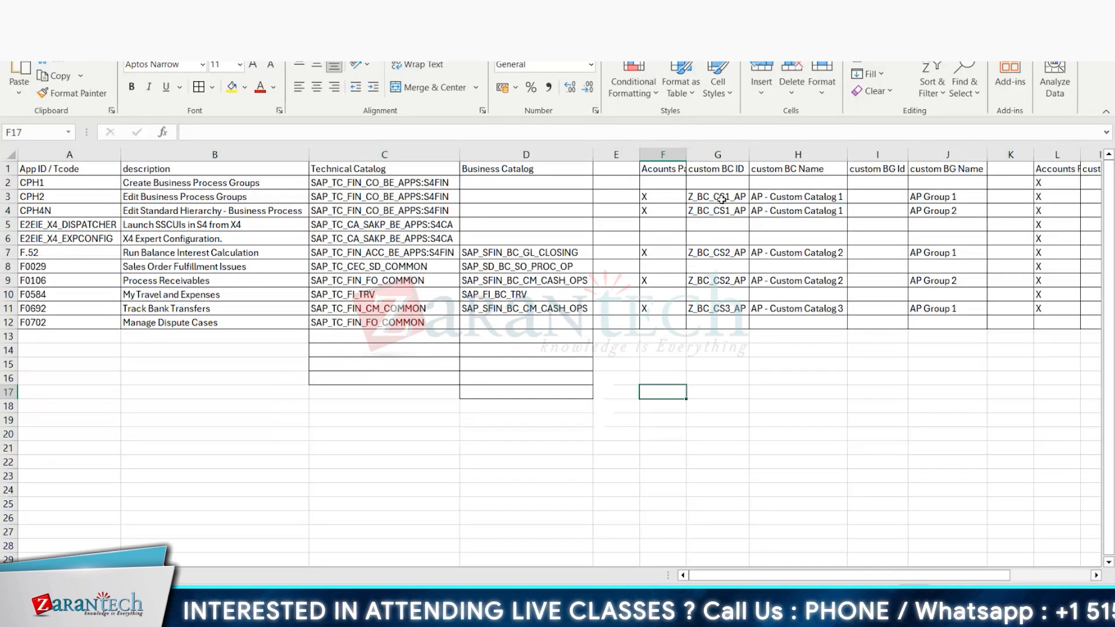
left_click(721, 199)
key("ctrl+c")
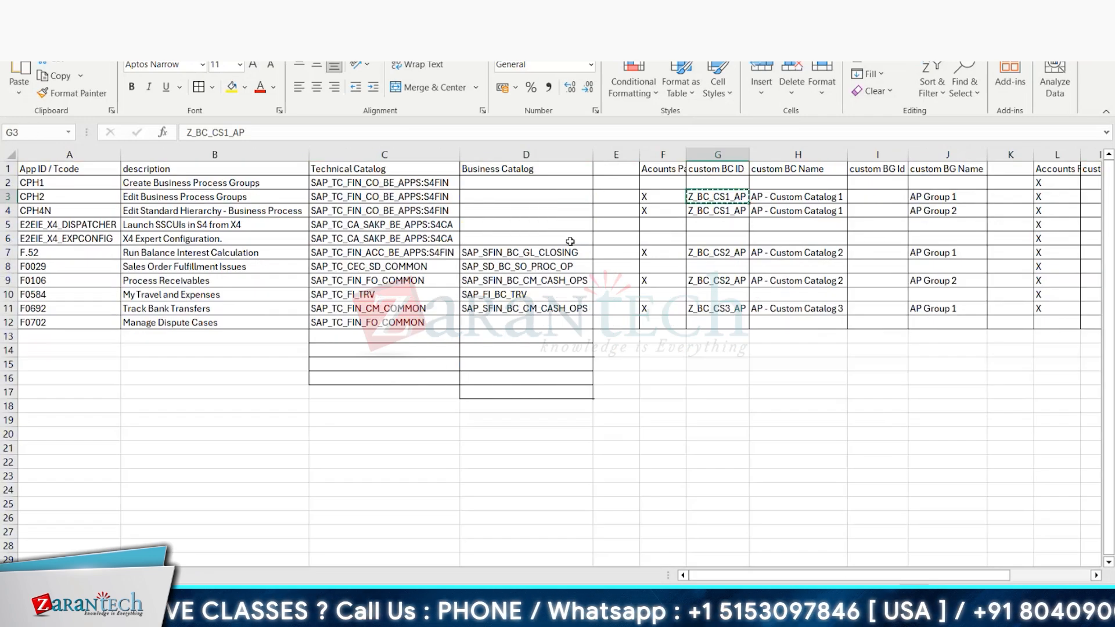
Step: Return to the launchpad designer and enter Z_BC_CS1_AP as both title and ID of the new catalog
key("alt+Tab")
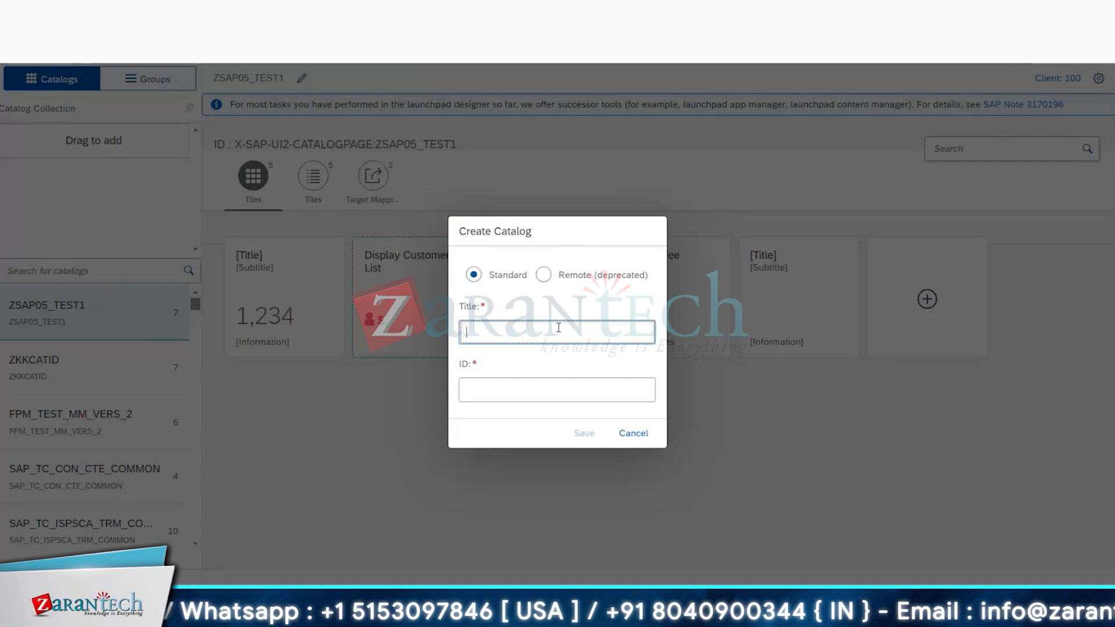
key("ctrl+v")
left_click(528, 387)
key("ctrl+v")
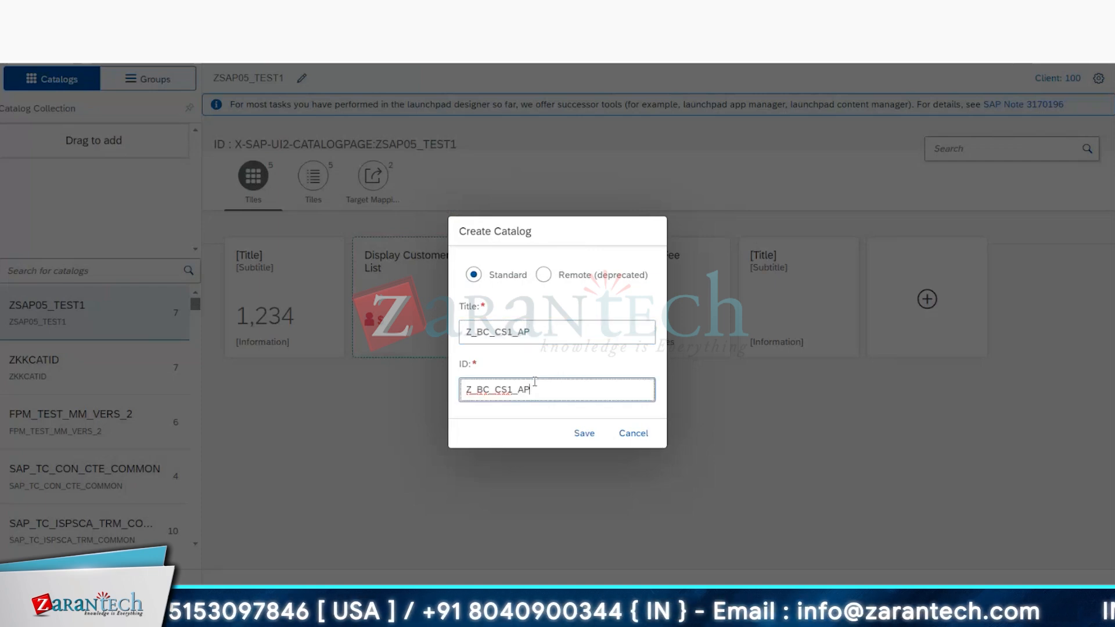
Step: Replace the catalog title with "AP - Custom Catalog 1", copied from cell H3 of the Excel workbook, and save the catalog
key("alt+Tab")
left_click(769, 197)
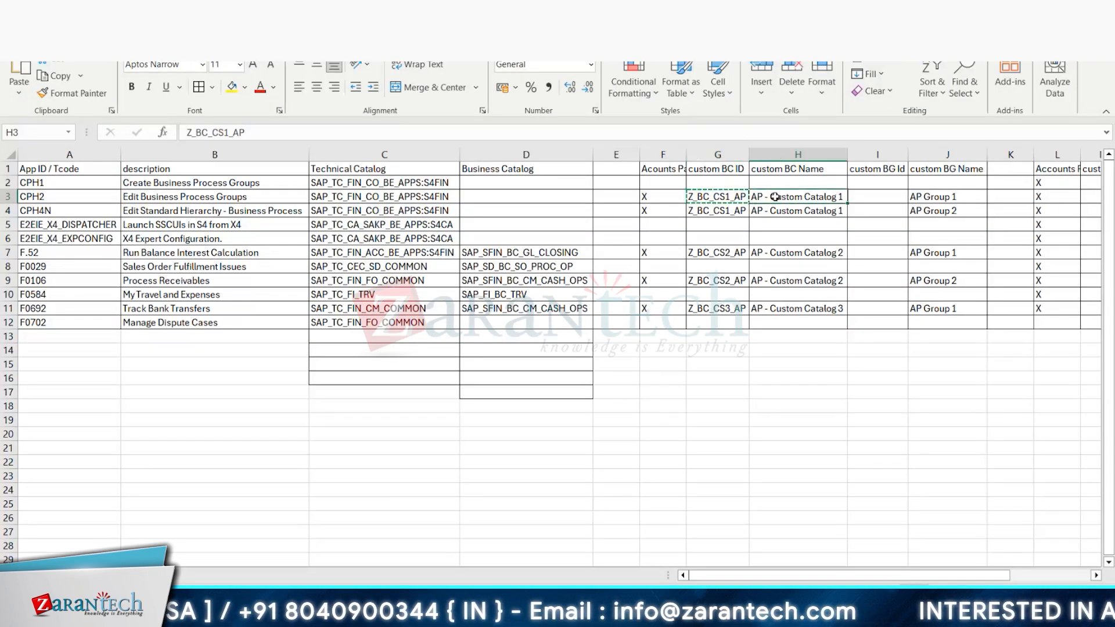
key("ctrl+c")
key("alt+Tab")
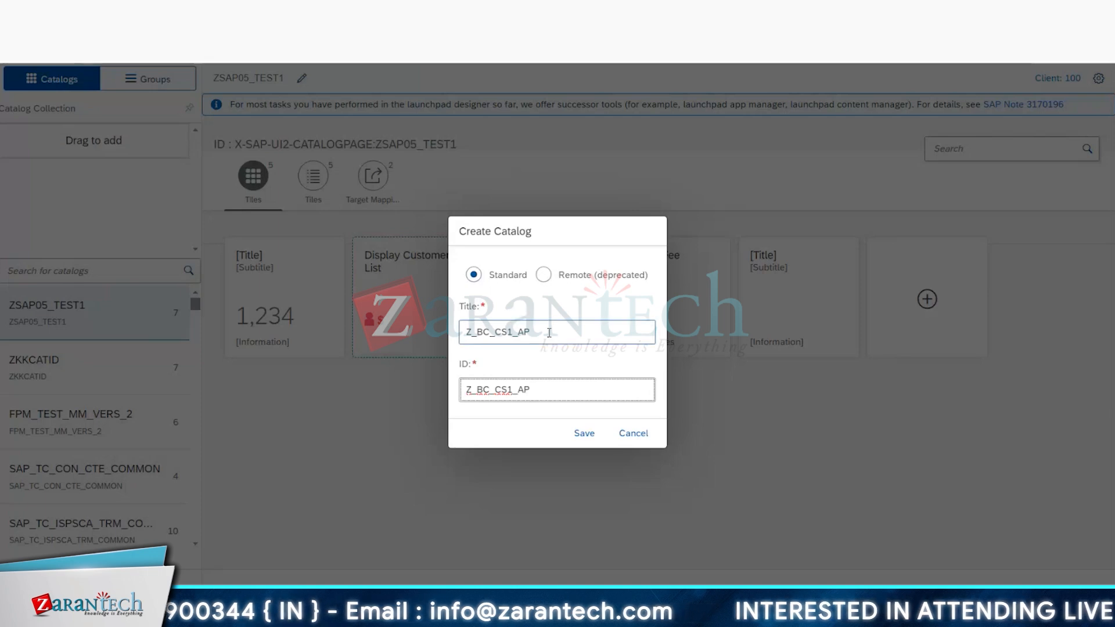
left_click_drag(531, 332, 409, 346)
key("ctrl+v")
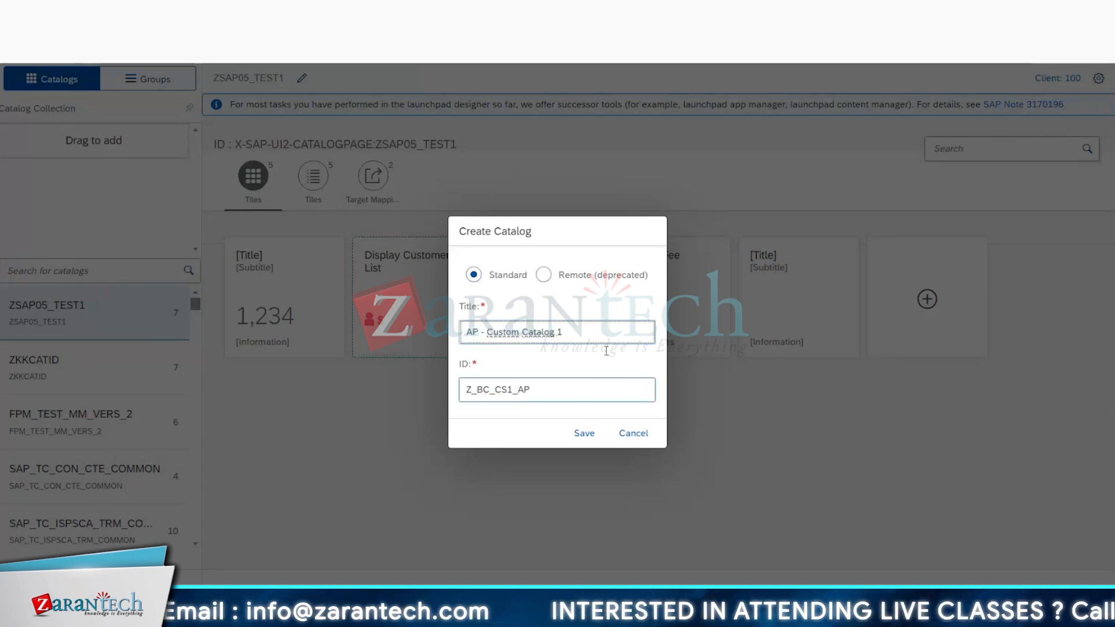
left_click(584, 437)
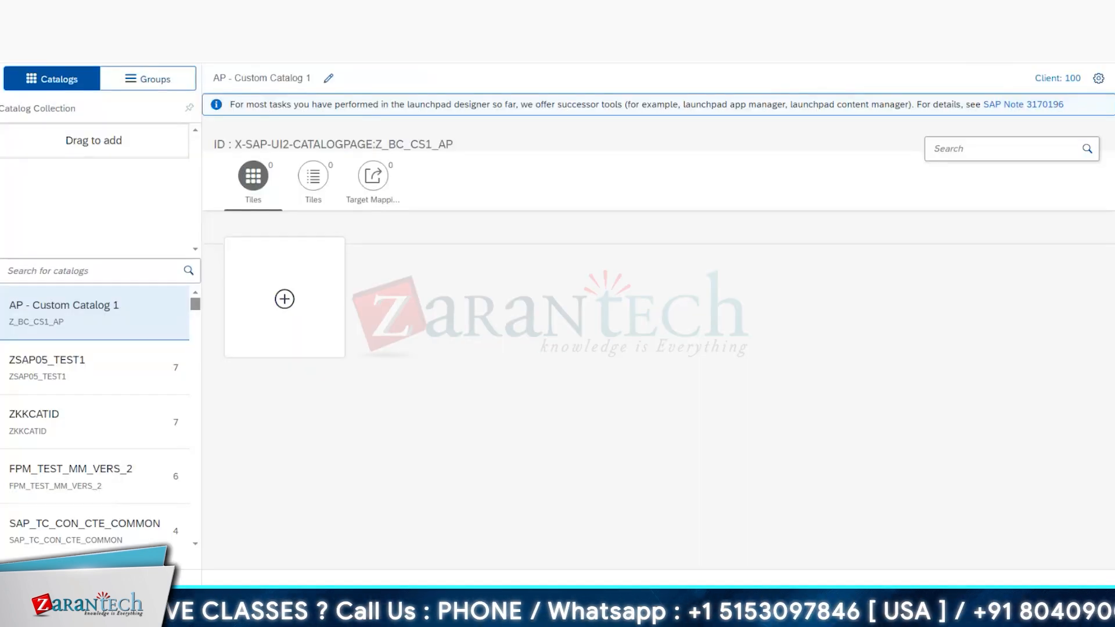
Step: Start another catalog in the launchpad designer and enter the ID Z_BC_CS2_AP, copied from cell G7 of the Excel workbook
left_click(15, 577)
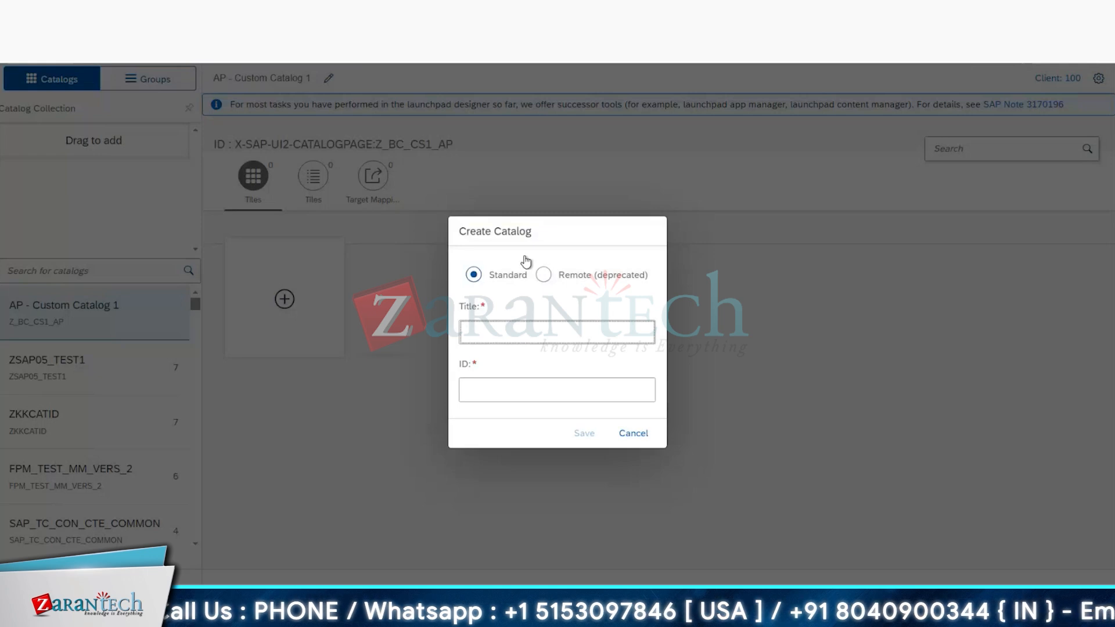
key("alt+Tab")
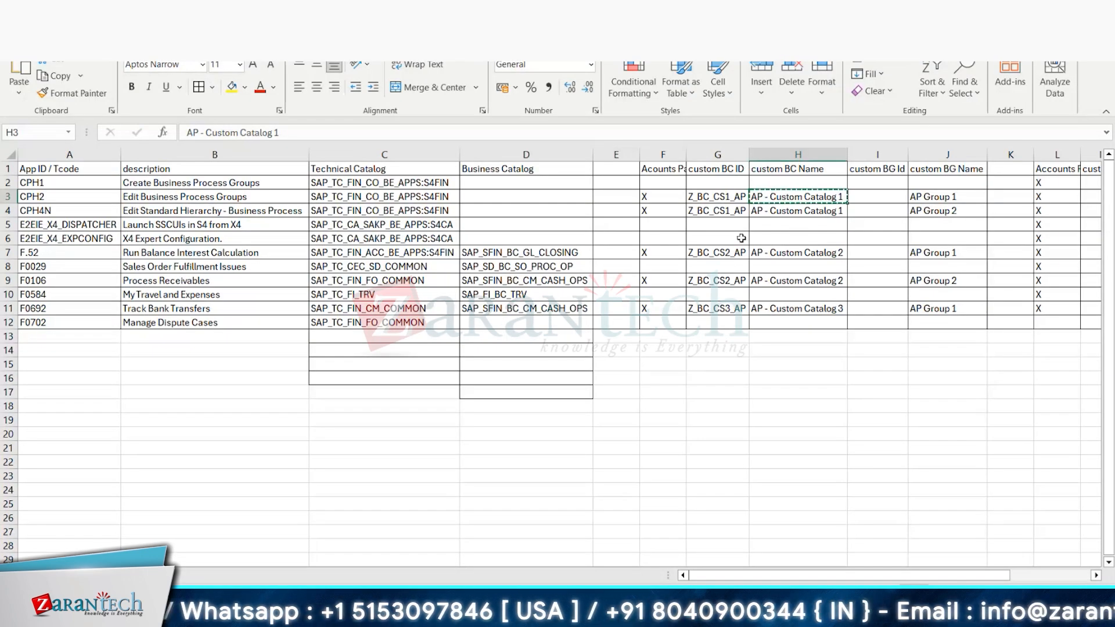
left_click(716, 253)
key("ctrl+c")
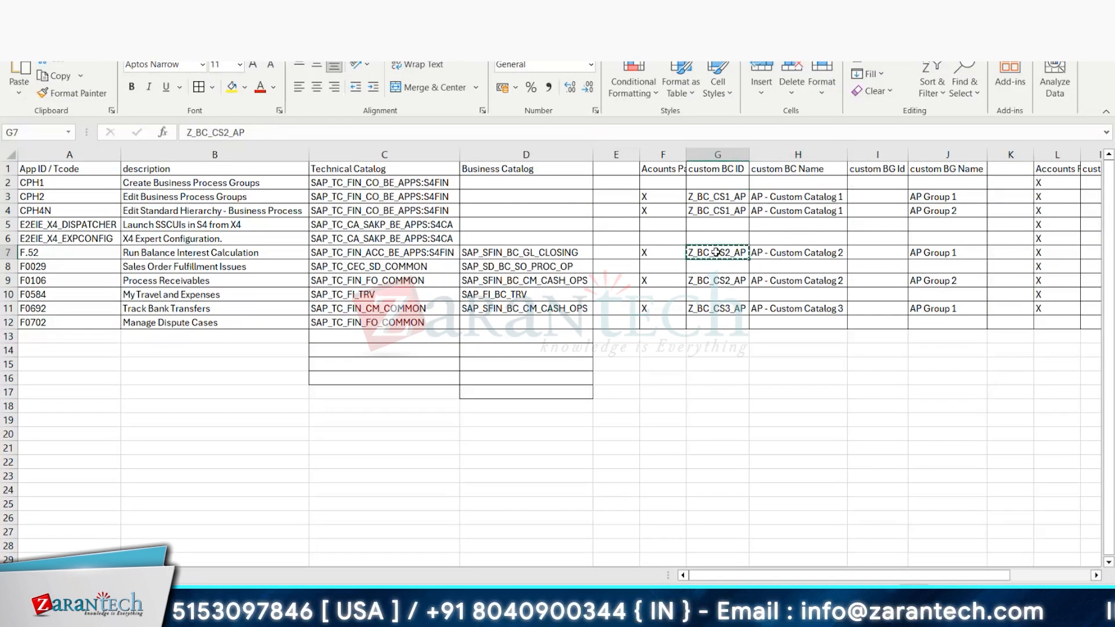
key("alt+Tab")
left_click(524, 339)
left_click(523, 387)
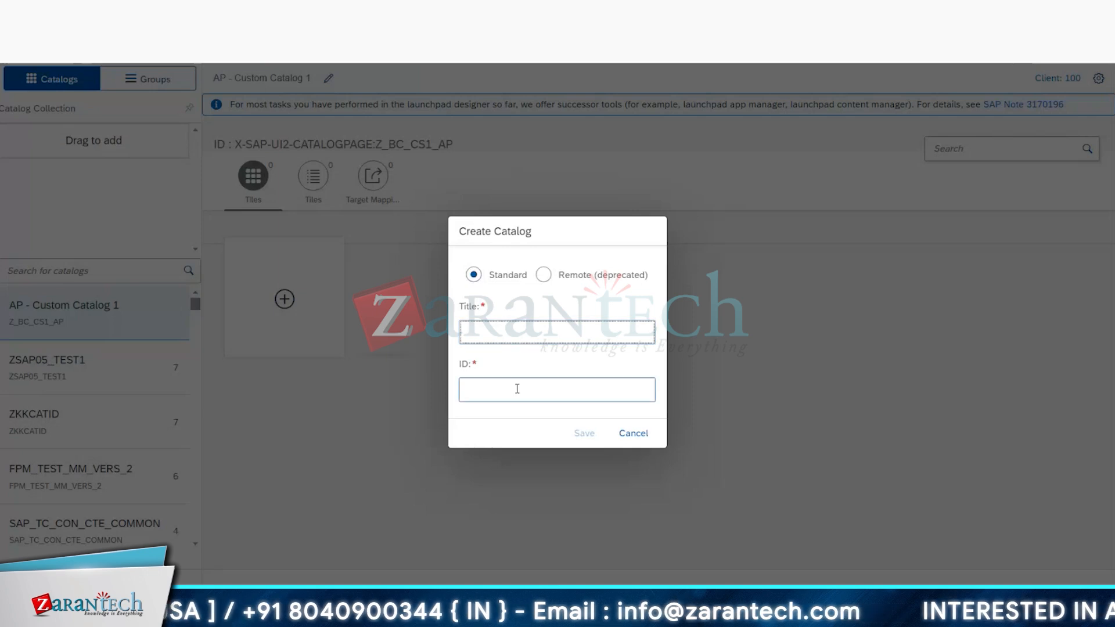
key("ctrl+v")
Step: Set the catalog title to "AP - Custom Catalog 2", copied from cell H7 of the Excel workbook, and save the catalog
key("alt+Tab")
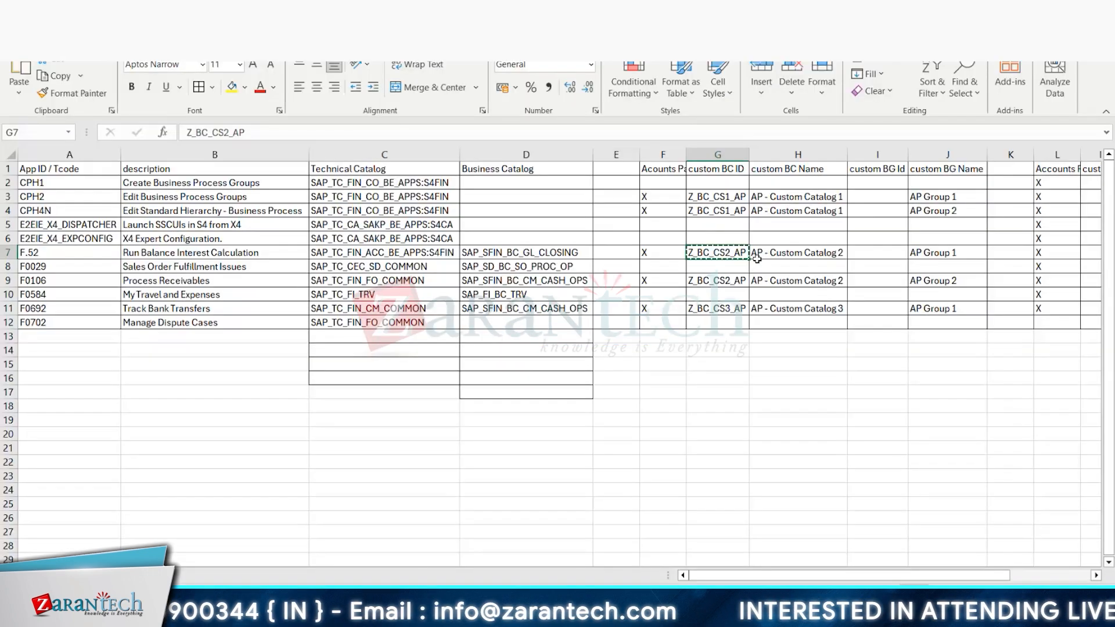
left_click(757, 258)
key("ctrl+c")
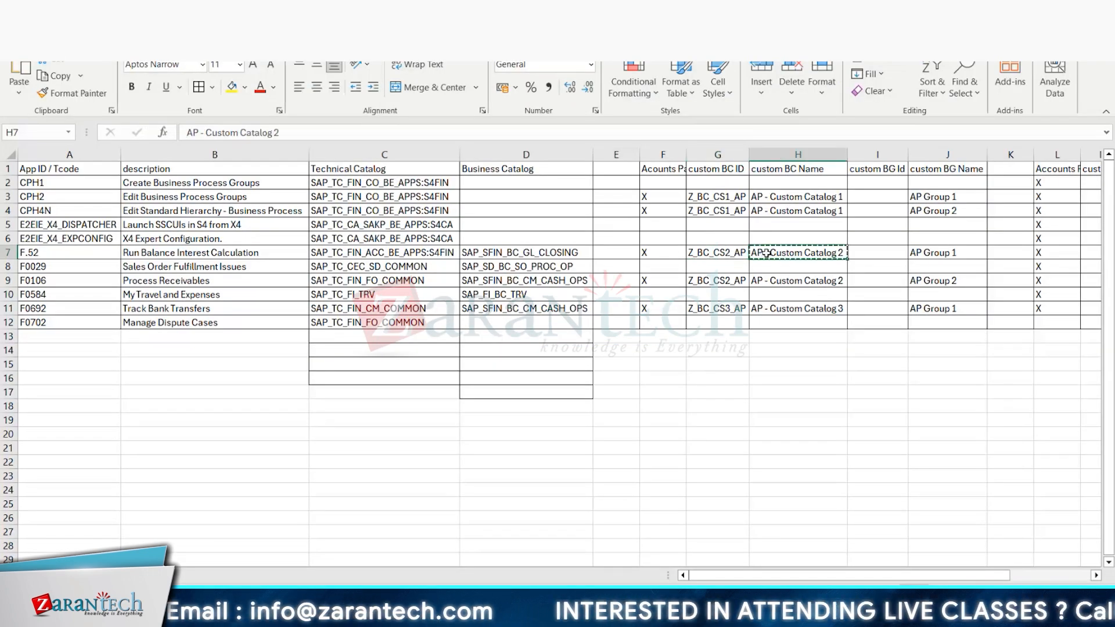
key("alt+Tab")
left_click(511, 331)
key("ctrl+v")
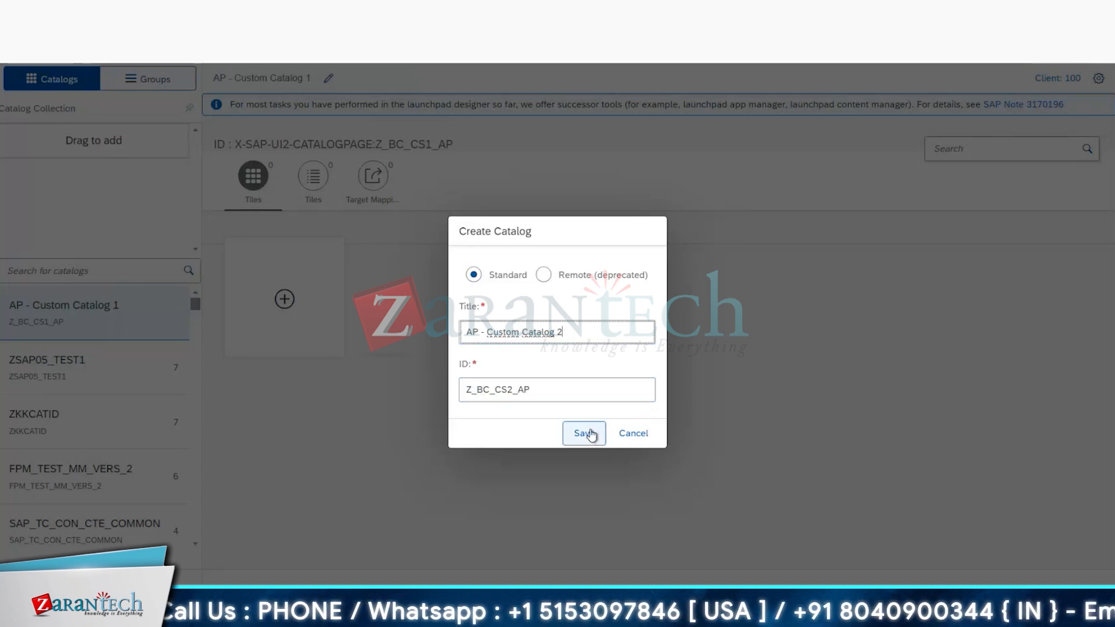
left_click(590, 434)
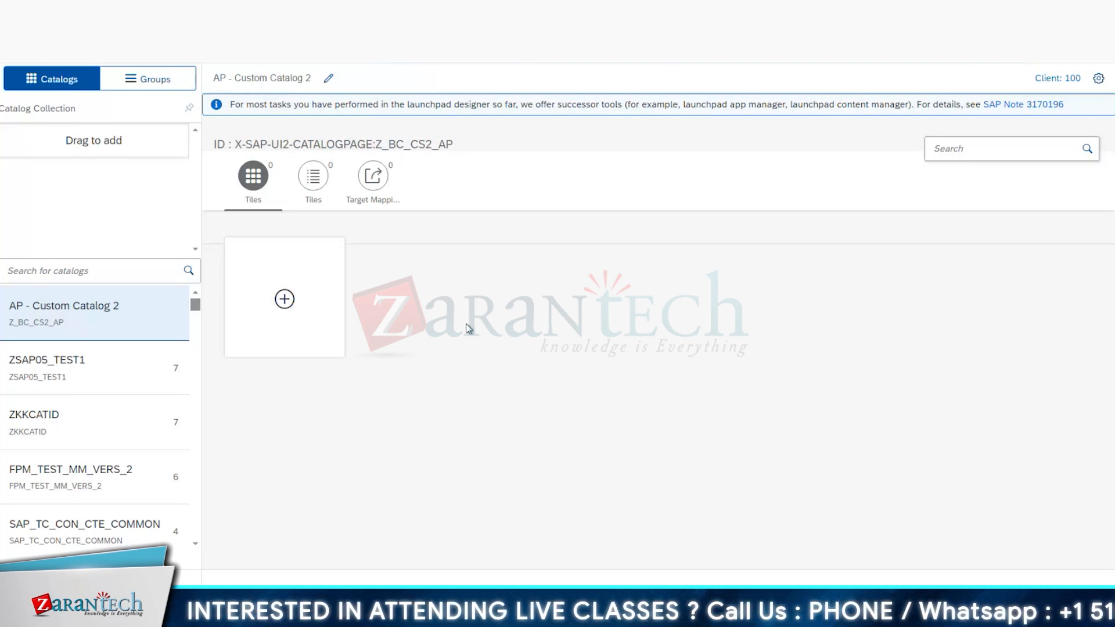
Step: Create a third catalog titled "AP - Custom Catalog 3" with the ID Z_BC_CS3_AP, using the values from the Excel workbook
key("alt+Tab")
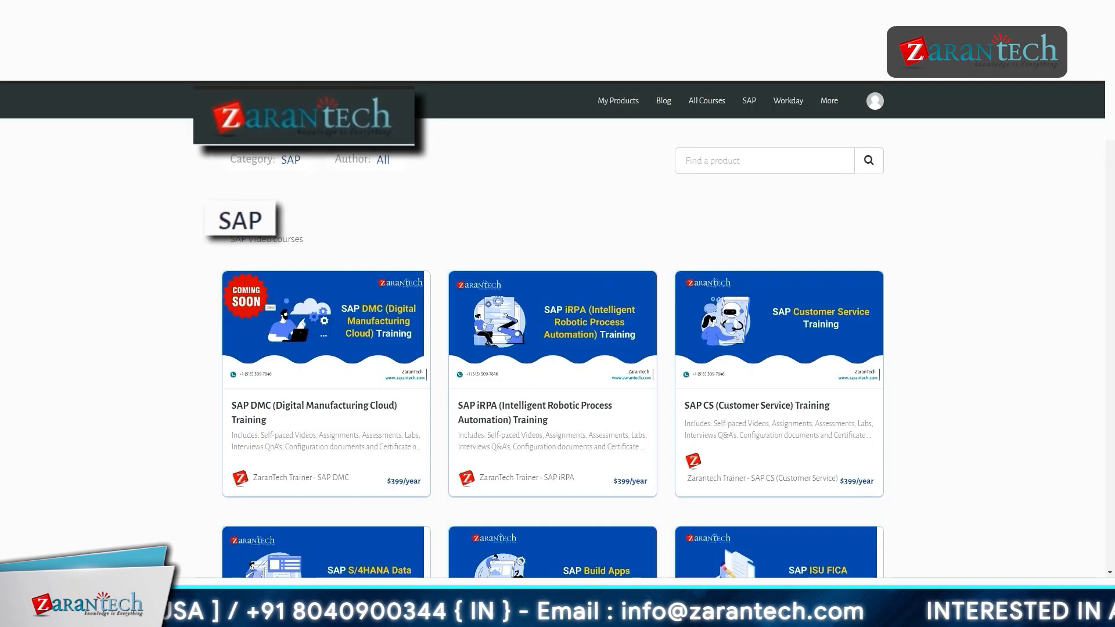
scroll(552, 326, "down", 3)
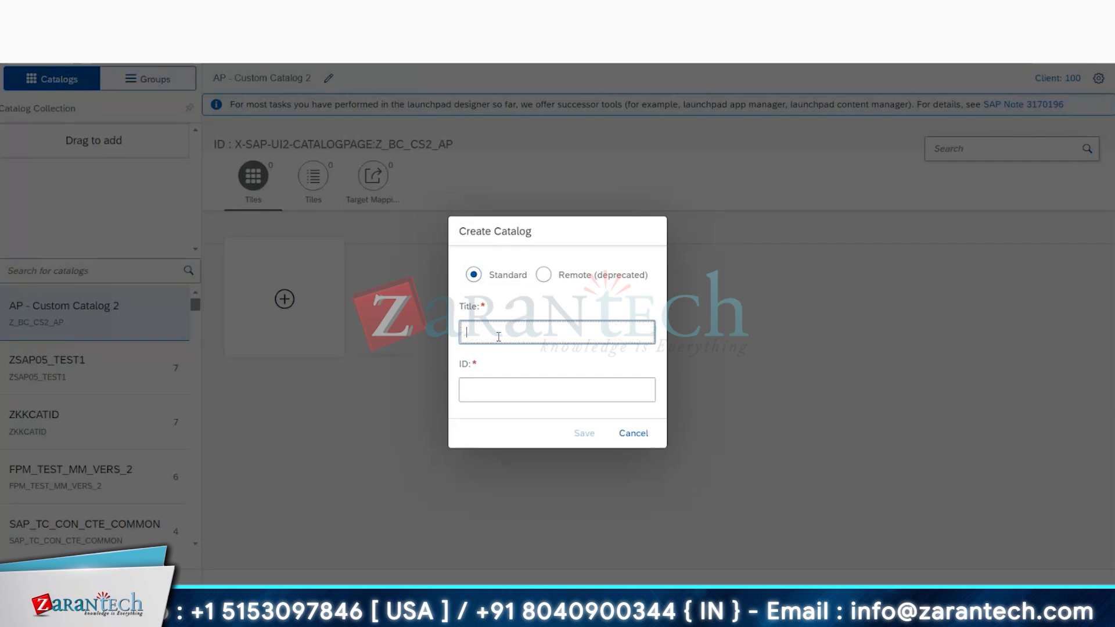
left_click(490, 389)
key("ctrl+v")
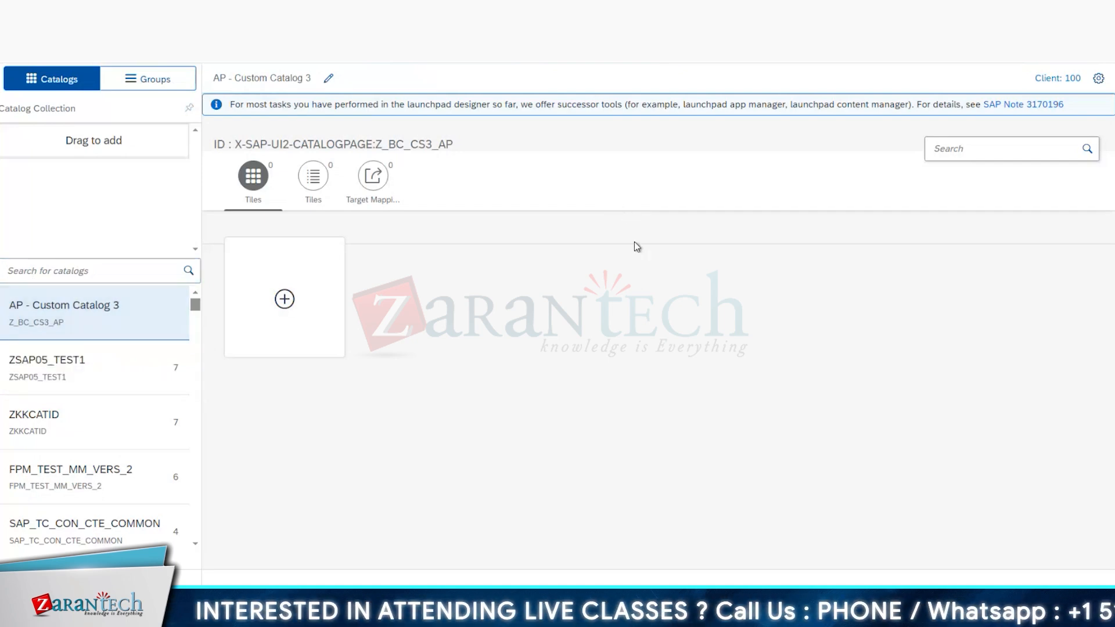
Step: Copy Z_BC_CS1_AP from cell G3 of the Excel workbook, search the launchpad designer's catalogs for it and open AP - Custom Catalog 1
key("alt+Tab")
key("Escape")
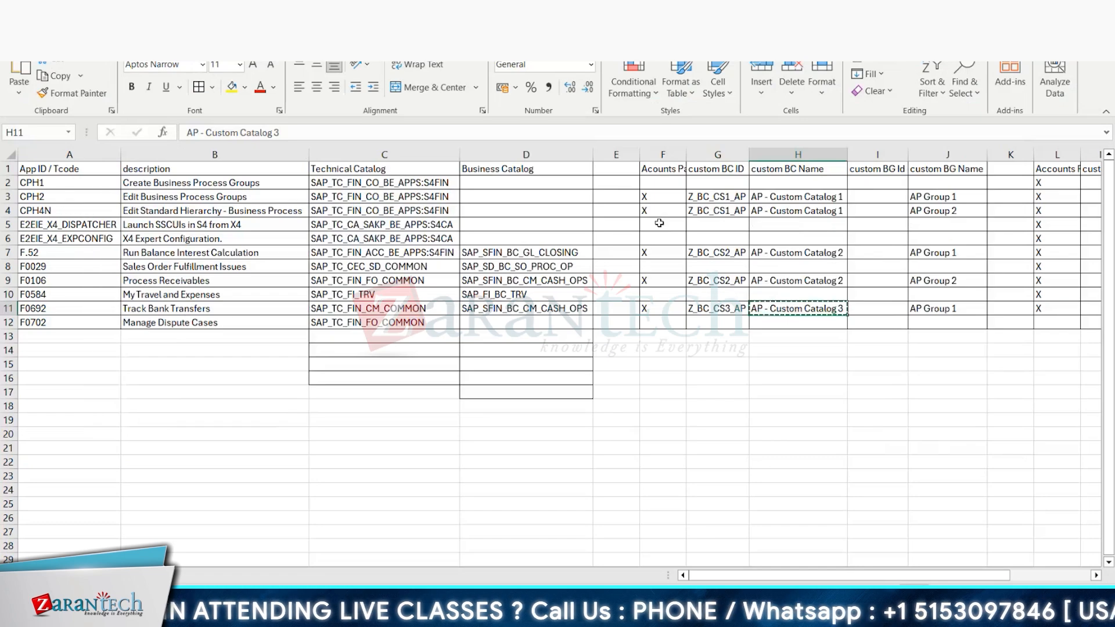
left_click(717, 197)
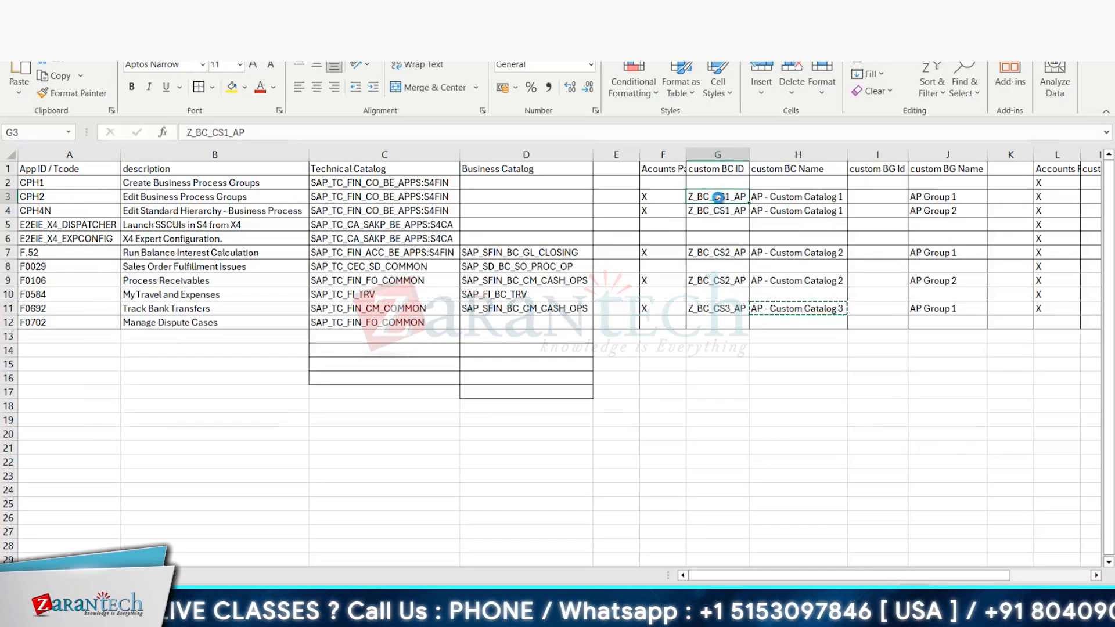
key("ctrl+c")
key("alt+Tab")
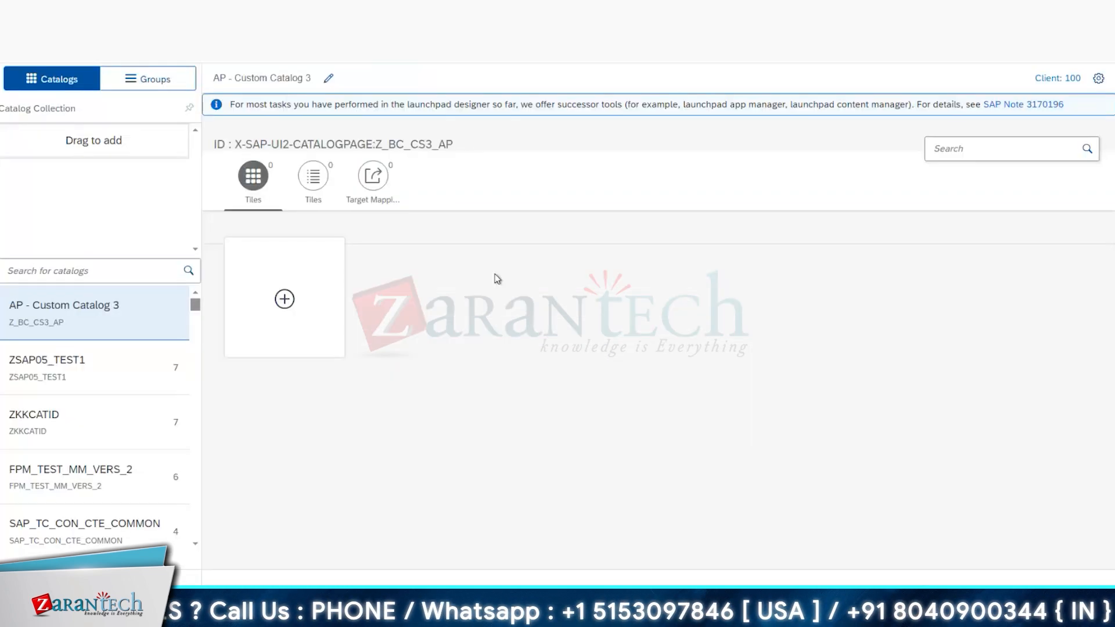
left_click(144, 272)
key("ctrl+v")
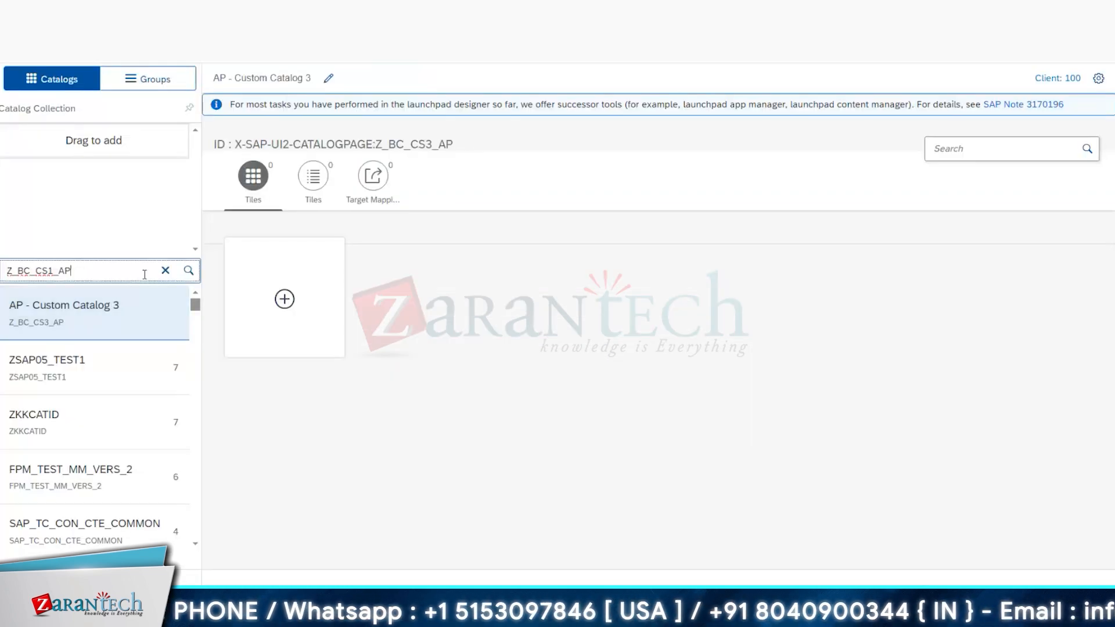
left_click(189, 271)
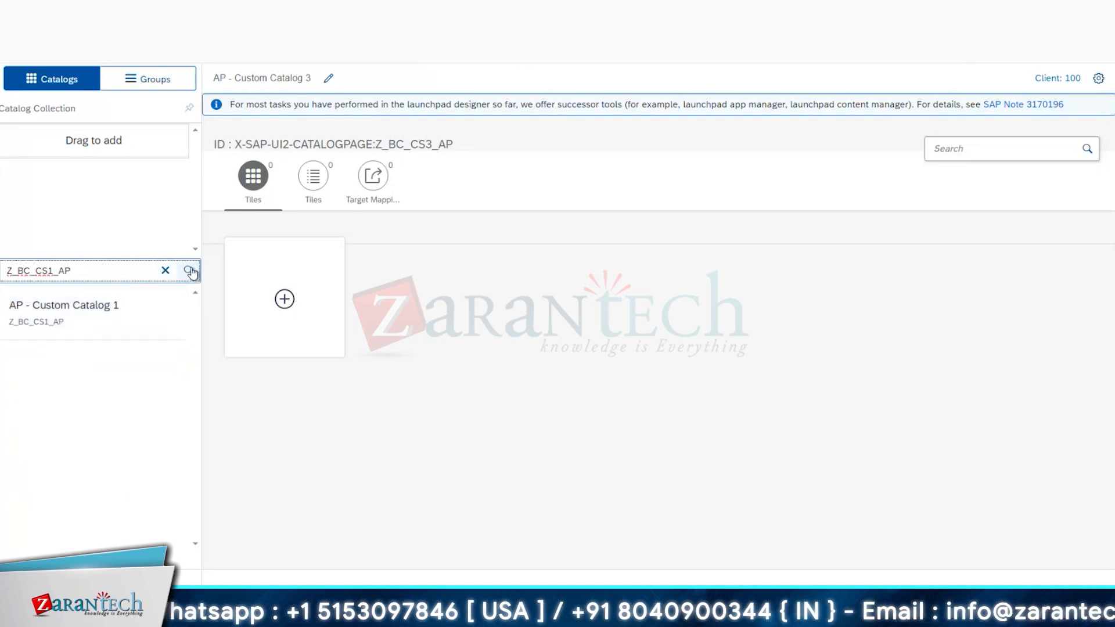
left_click(82, 318)
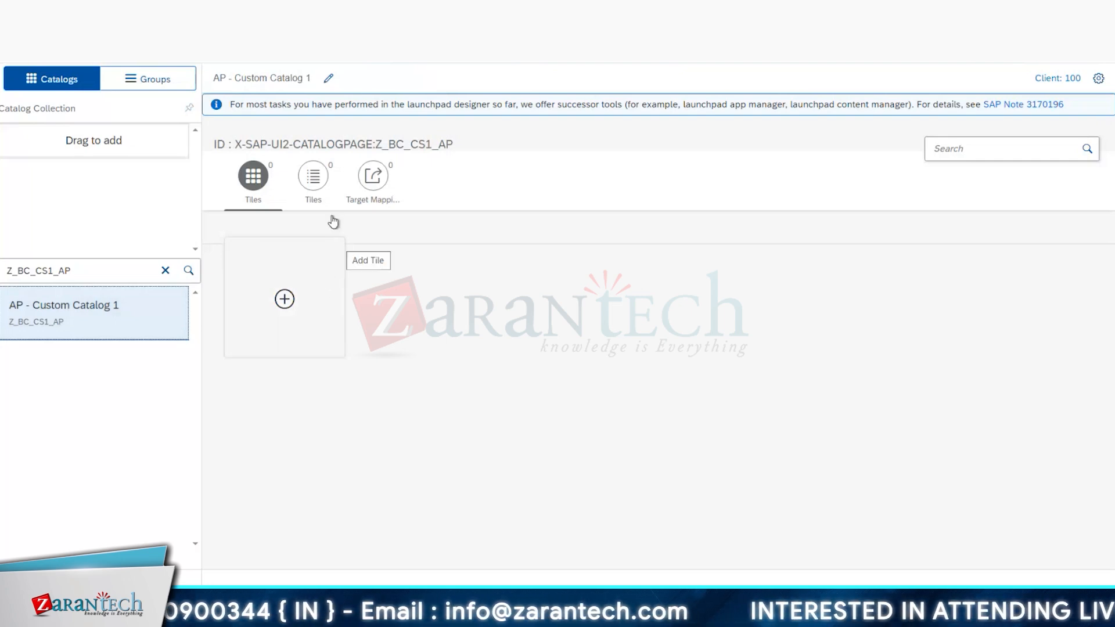
Step: Add a static App Launcher tile to AP - Custom Catalog 1 using the tile list view, and open its configuration
left_click(323, 177)
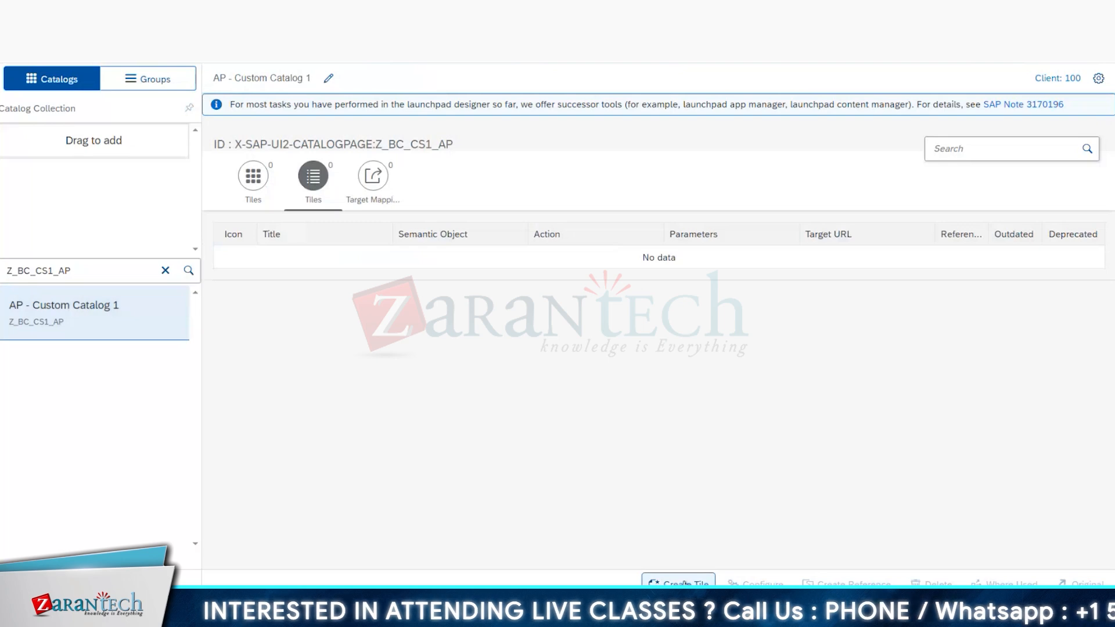
left_click(678, 582)
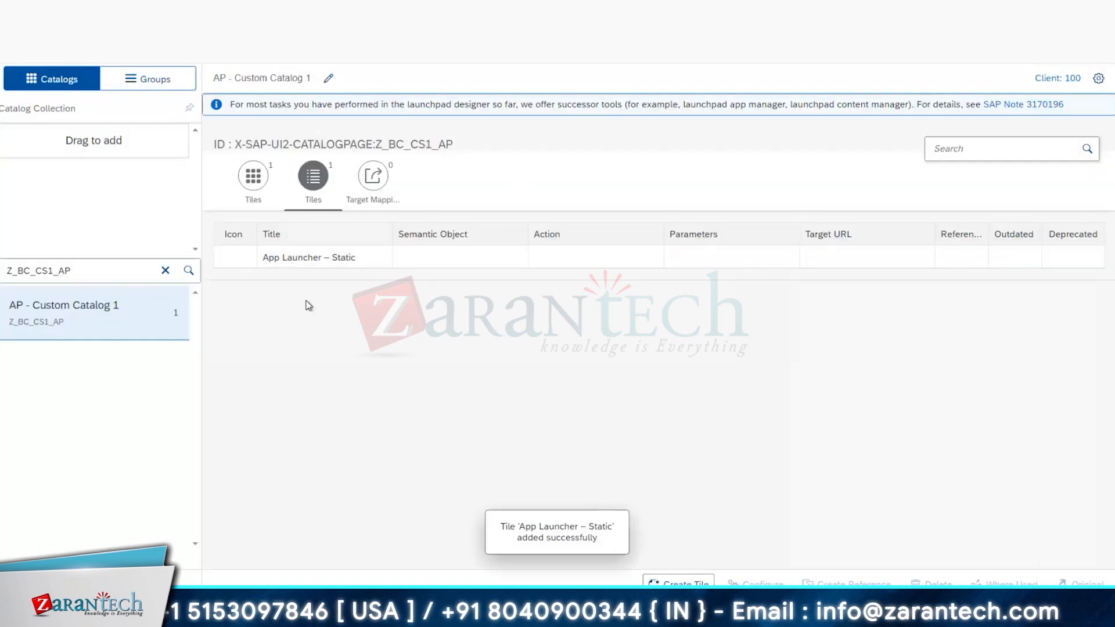
left_click(327, 260)
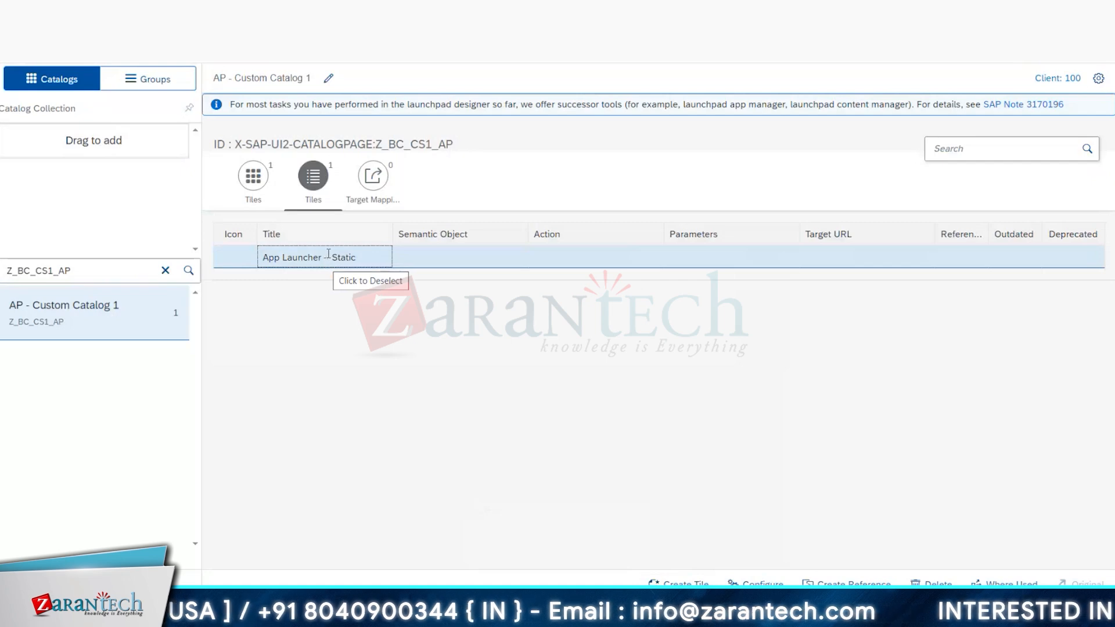
left_click(754, 582)
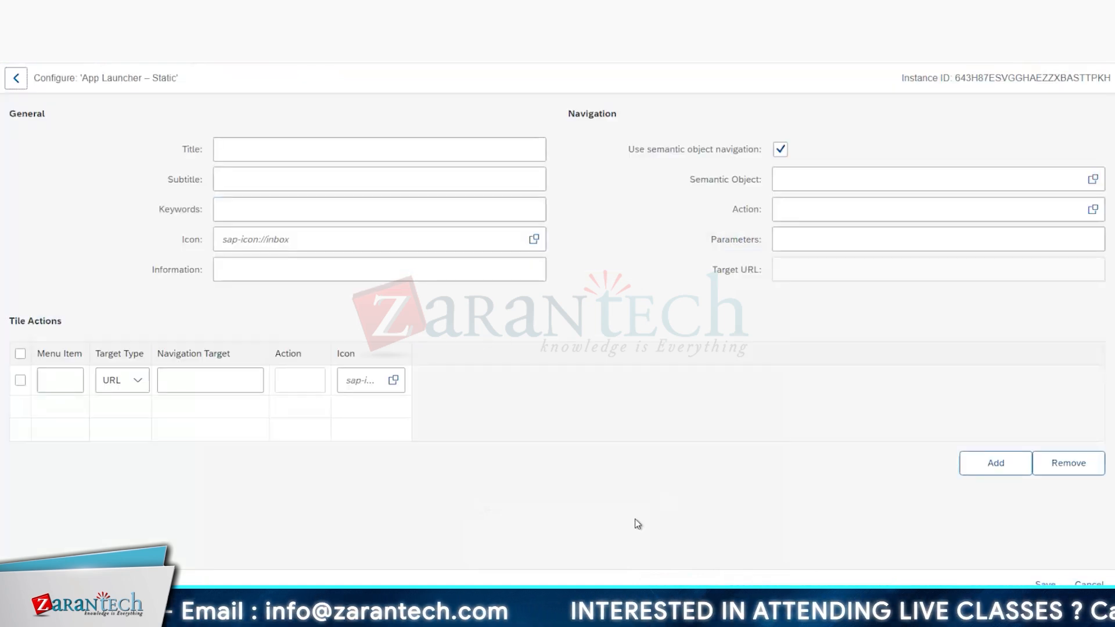
Step: Set the App Launcher tile's title to "Create Material"
left_click(242, 148)
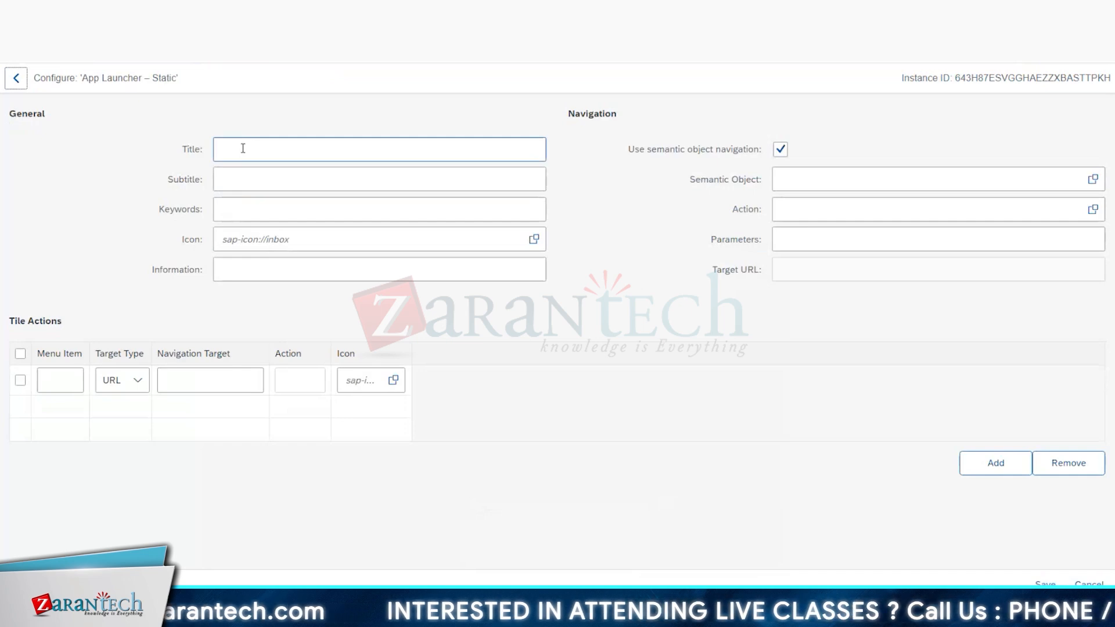
left_click(243, 148)
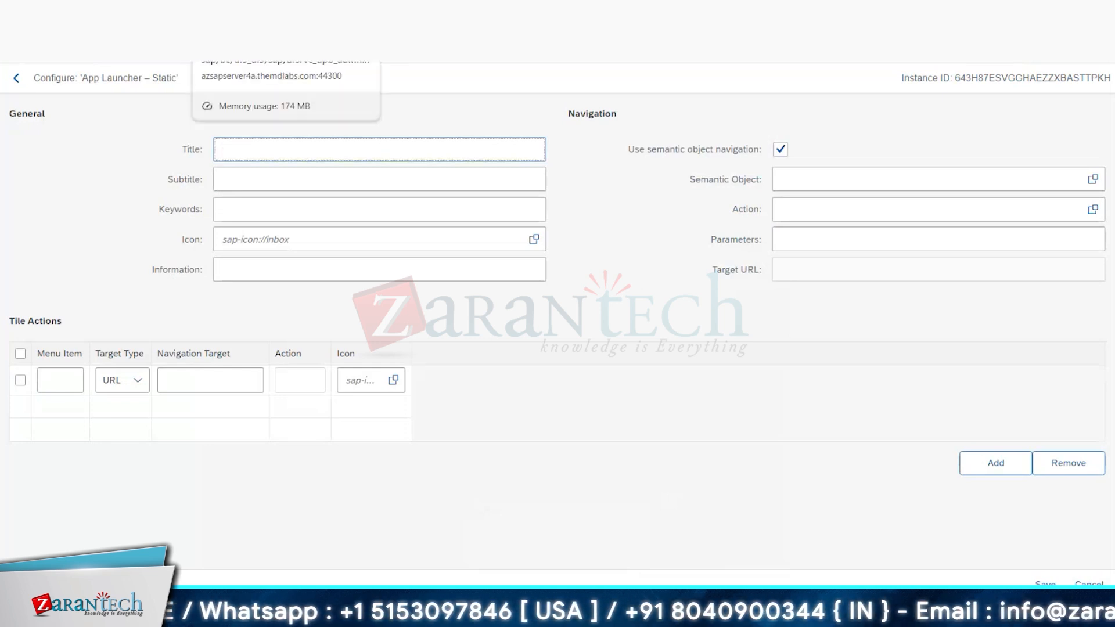
type("Hel")
key("BackSpace")
key("BackSpace")
key("BackSpace")
type("C")
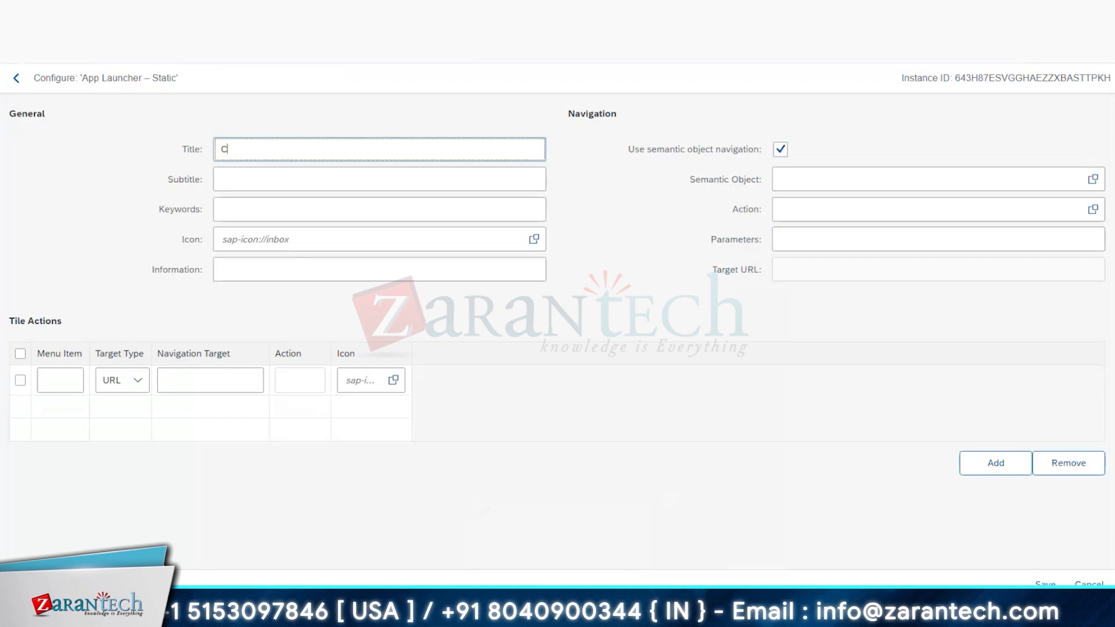
type("reate Material")
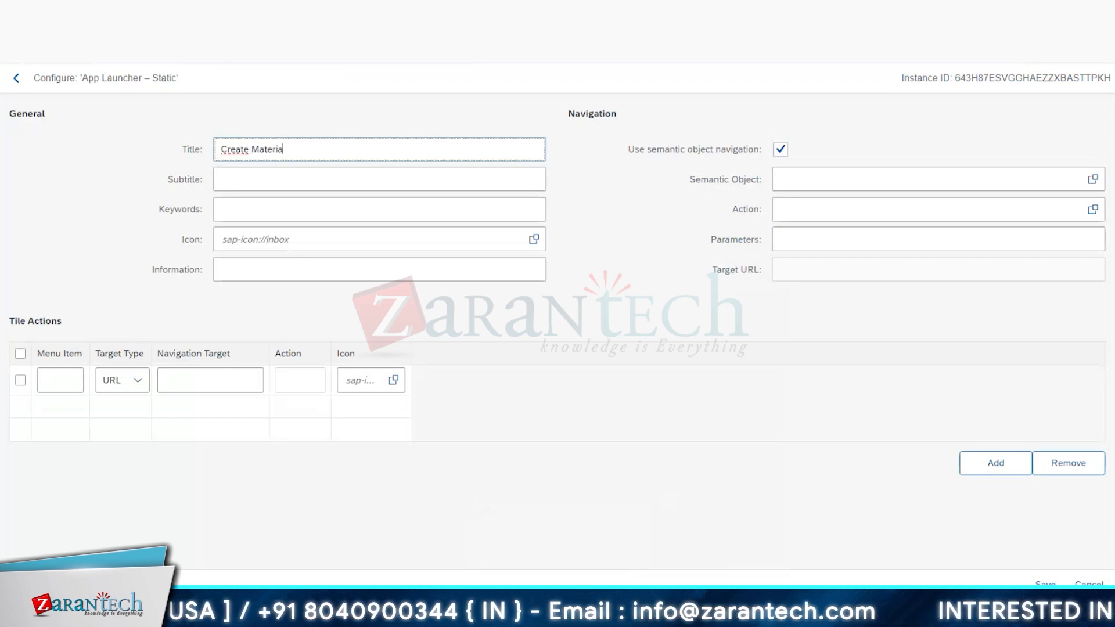
Step: Enter MM01 as both the subtitle and the keywords of the Create Material tile
left_click(251, 175)
type("MM01")
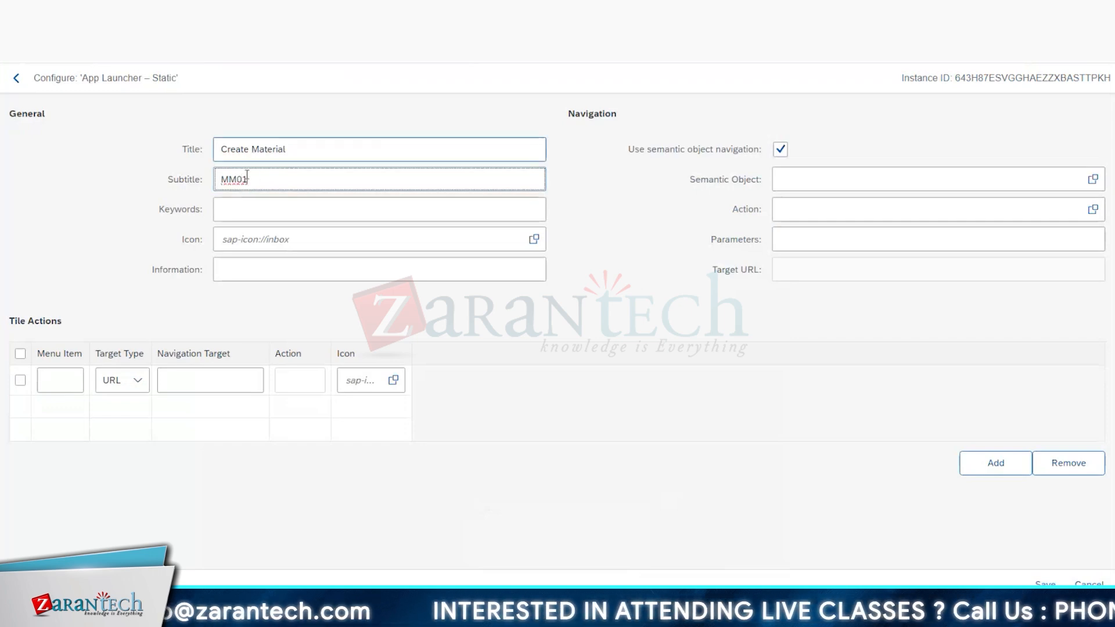
left_click(253, 210)
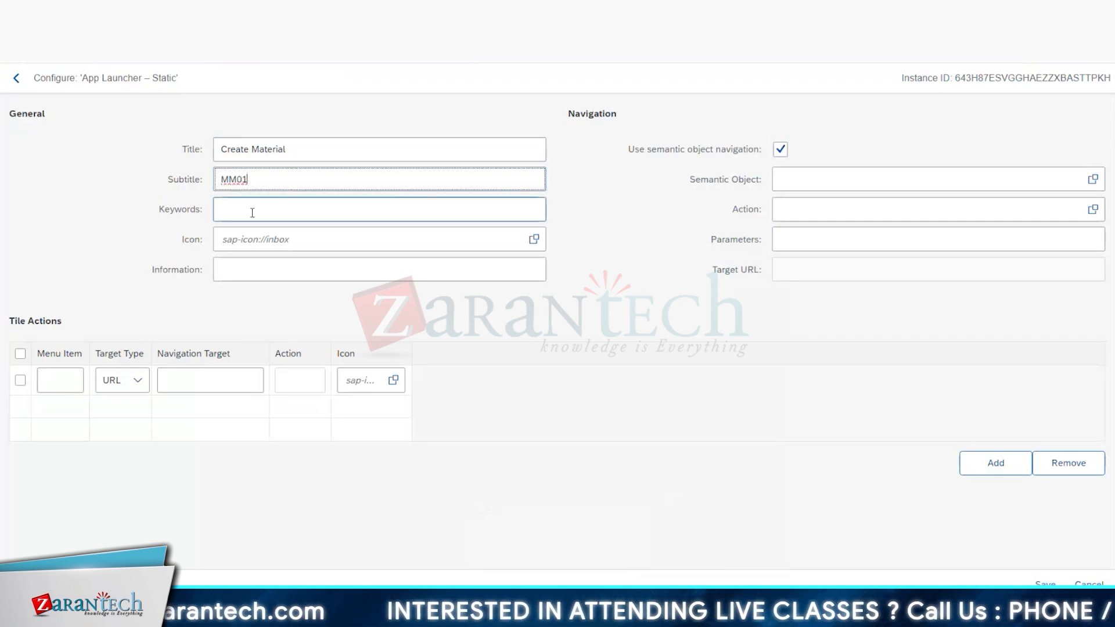
type("MM01")
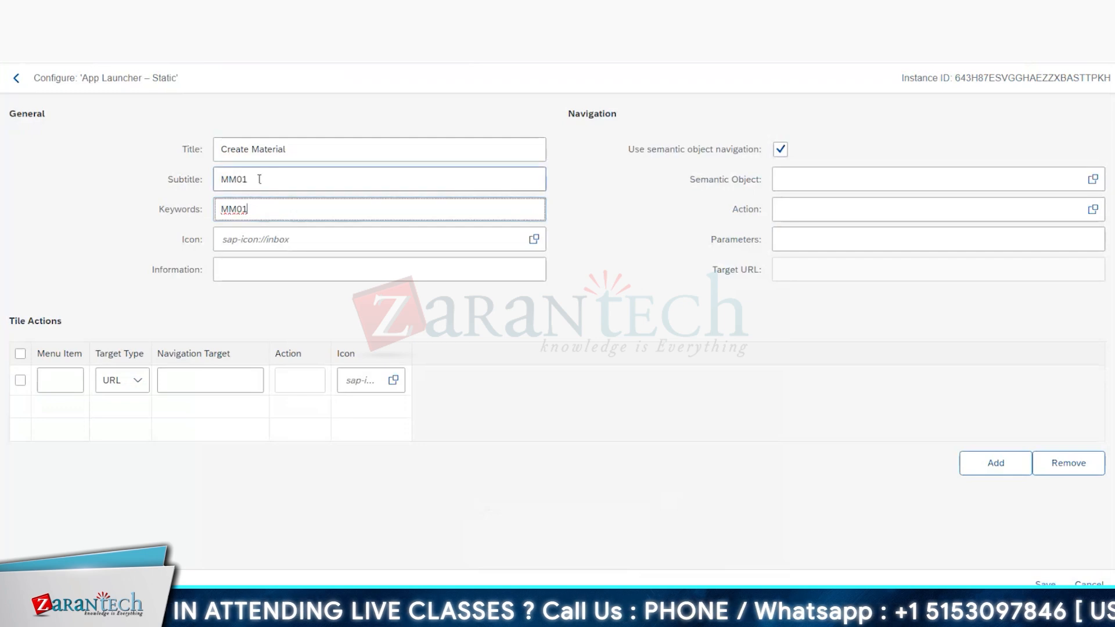
Step: Assign the icon sap-icon://Fiori2/F0018 to the Create Material tile
left_click(534, 240)
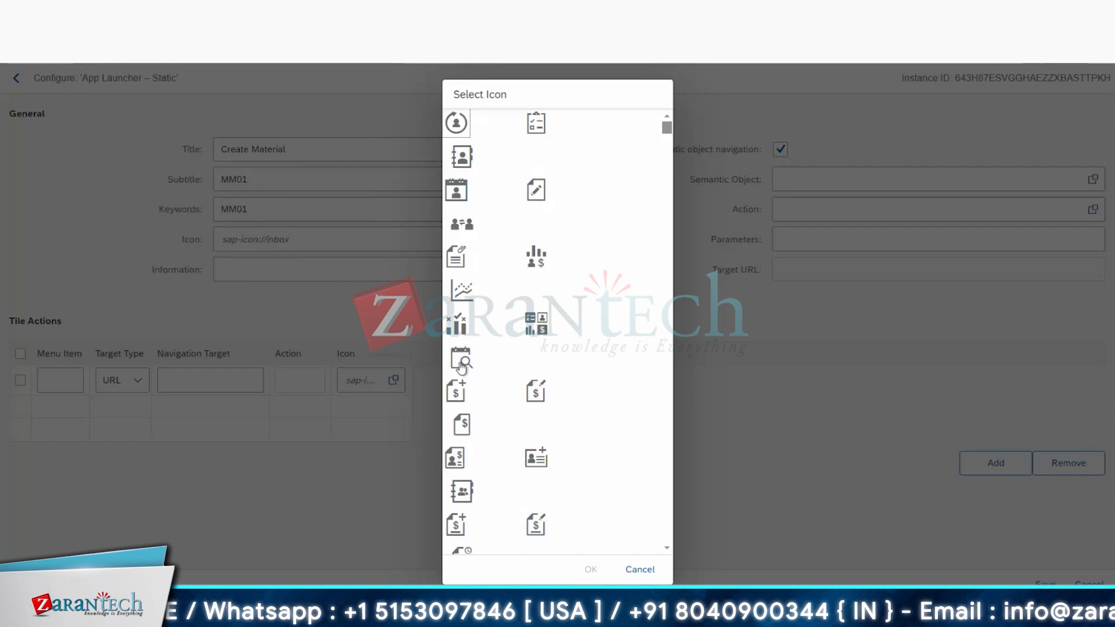
left_click(456, 391)
left_click(591, 569)
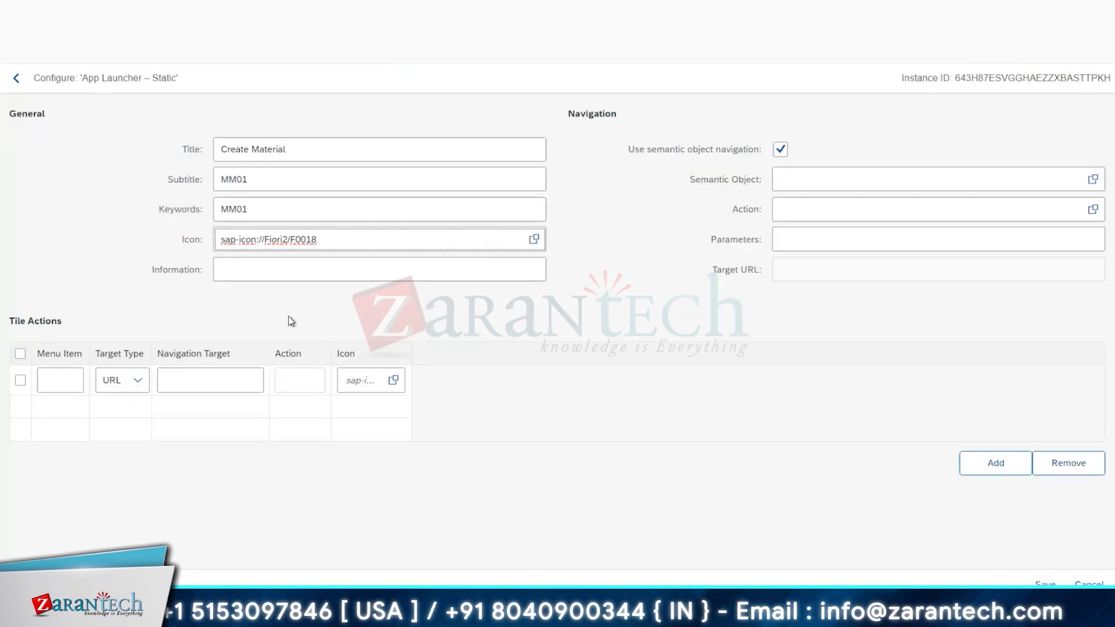
left_click(267, 259)
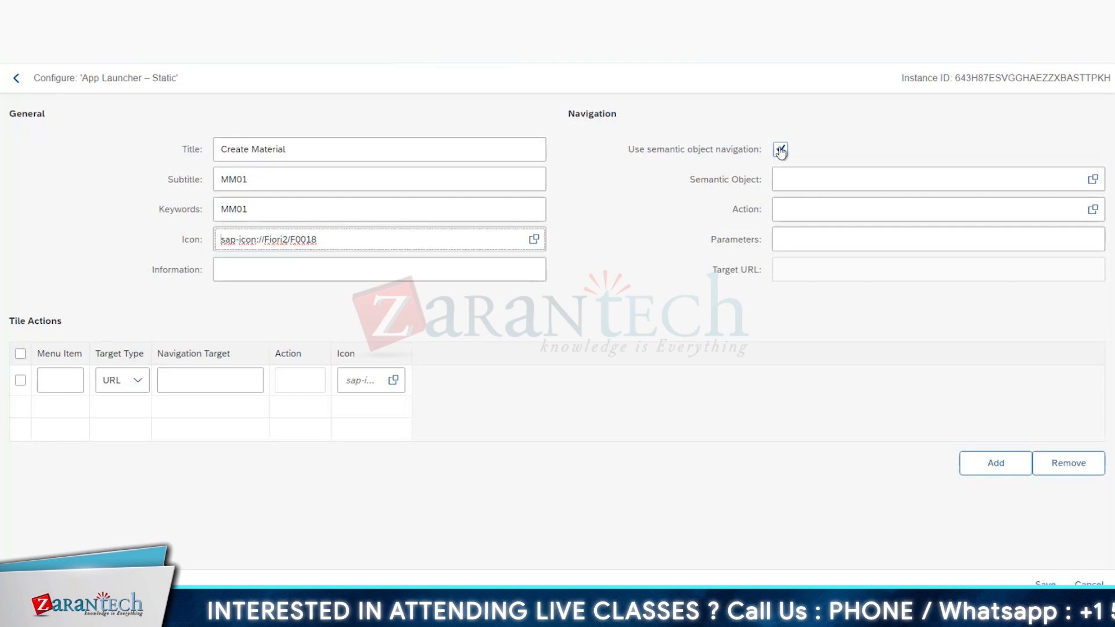
Step: Set the tile's navigation to semantic object ZSM_TANU and action mm01, keeping semantic object navigation enabled
left_click(795, 176)
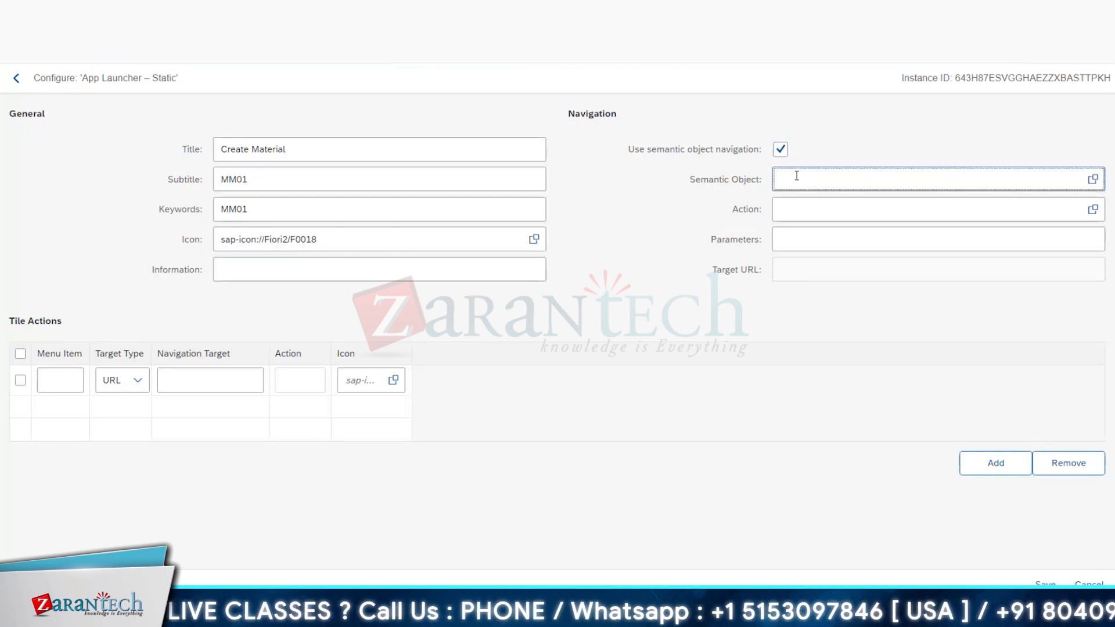
type("z")
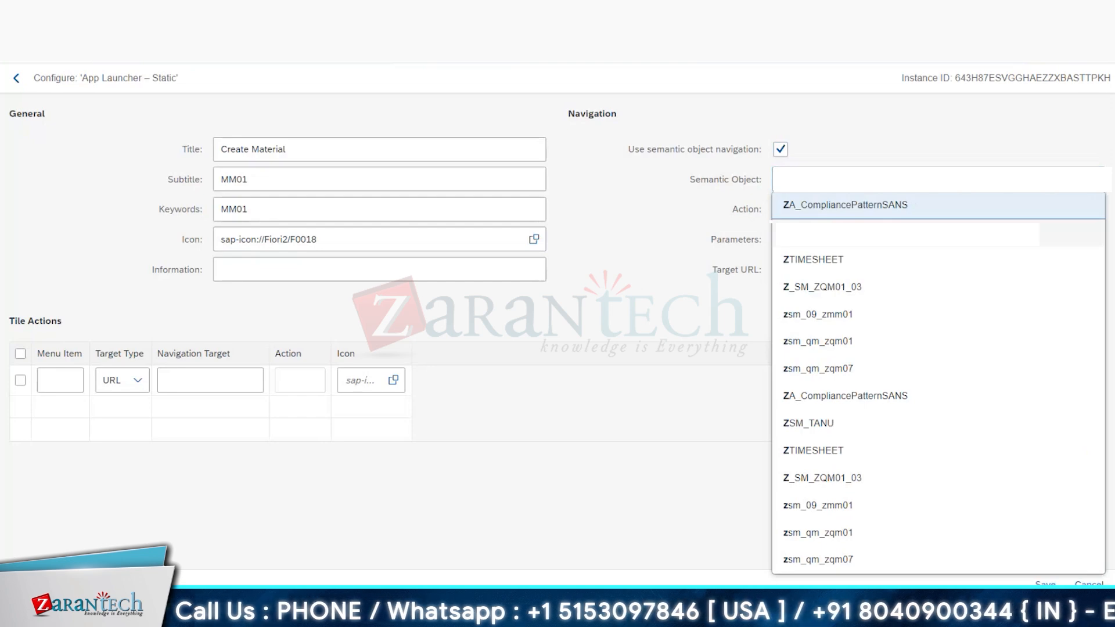
left_click(816, 238)
left_click(821, 208)
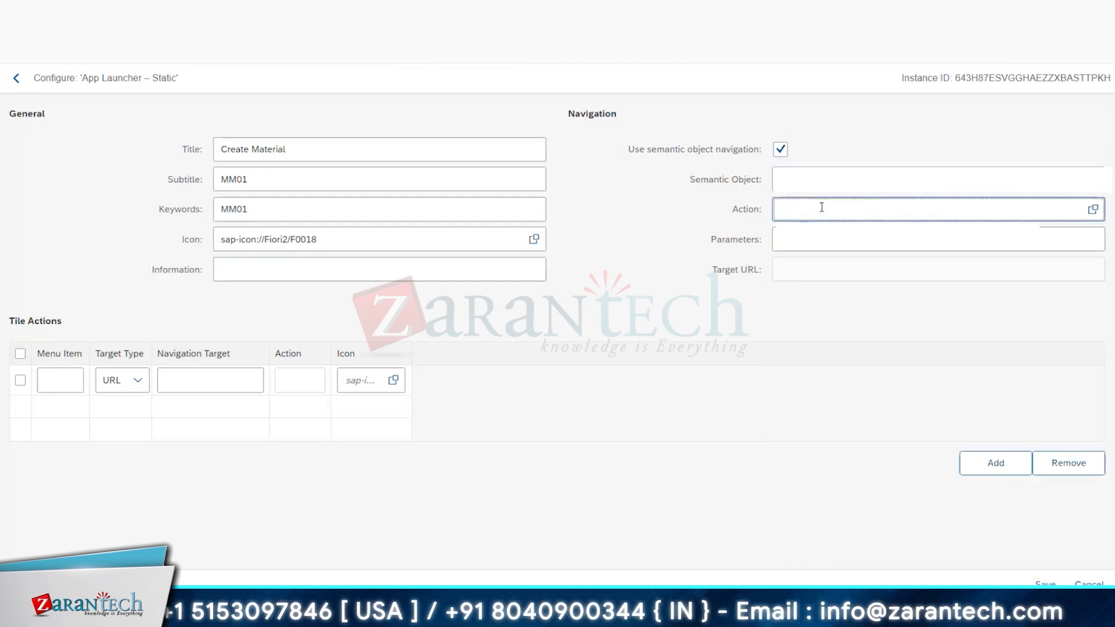
type("mm01")
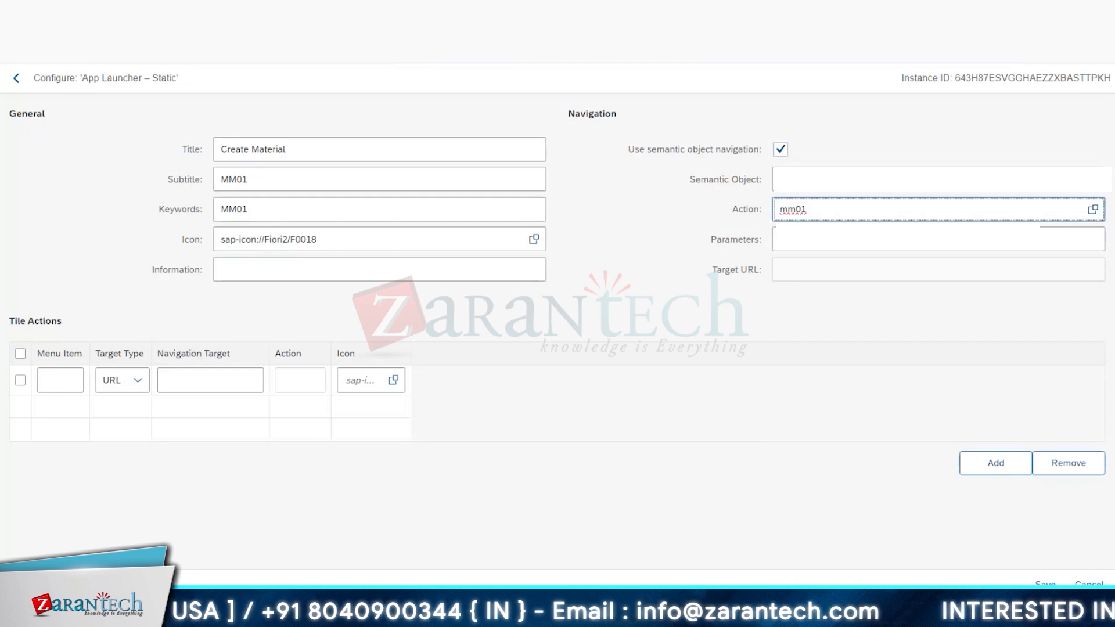
left_click(814, 240)
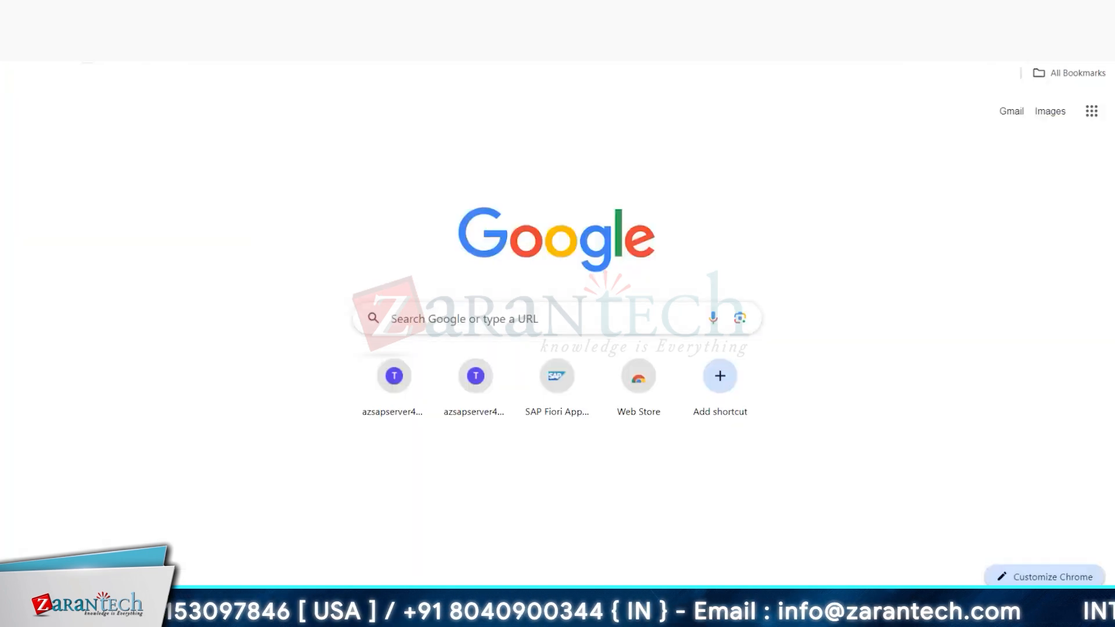
Step: Copy the parameter sap-ui-tech-hint=GUI from the tile list of catalog SAP_FIN_BC_AA_GEN_REP_JP into the Create Material tile's parameters
key("ctrl+v")
key("Return")
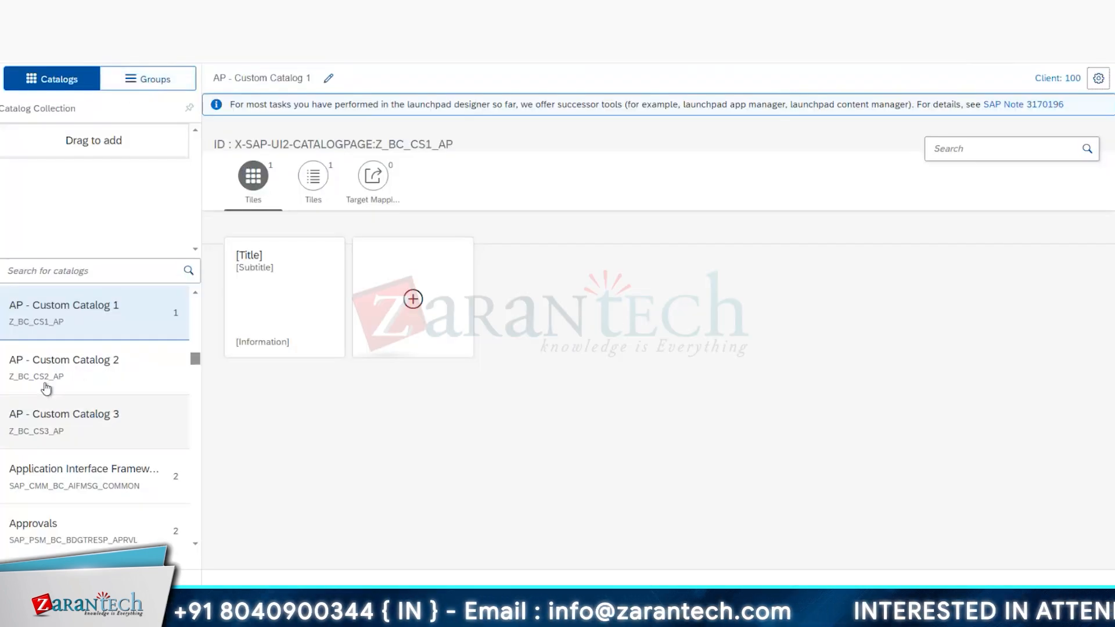
left_click(69, 476)
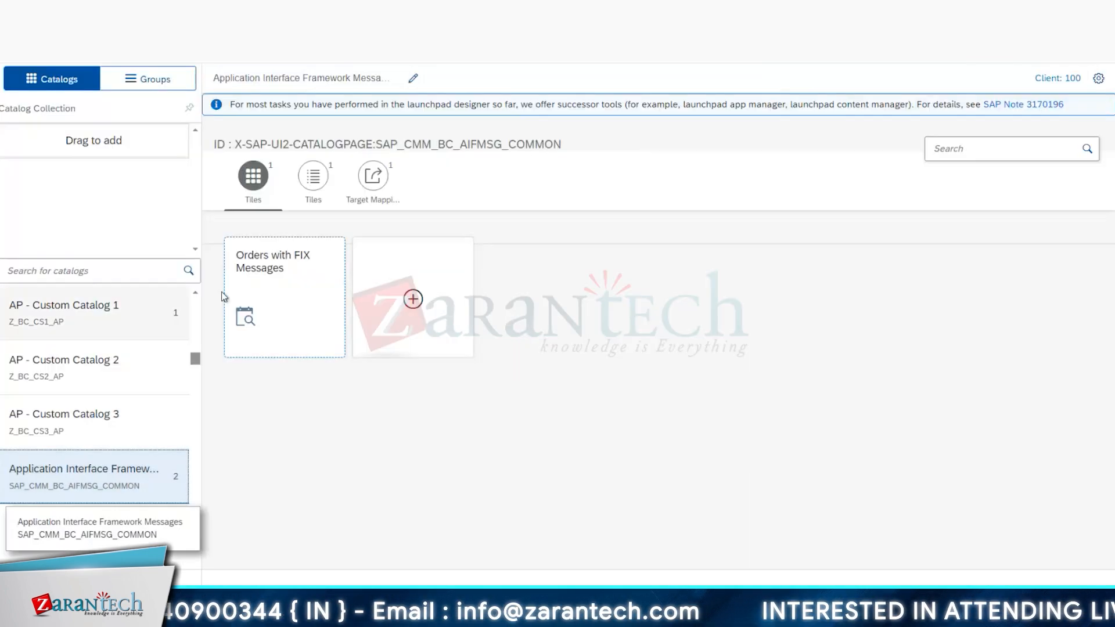
scroll(52, 488, "down", 4)
left_click(49, 499)
left_click(313, 175)
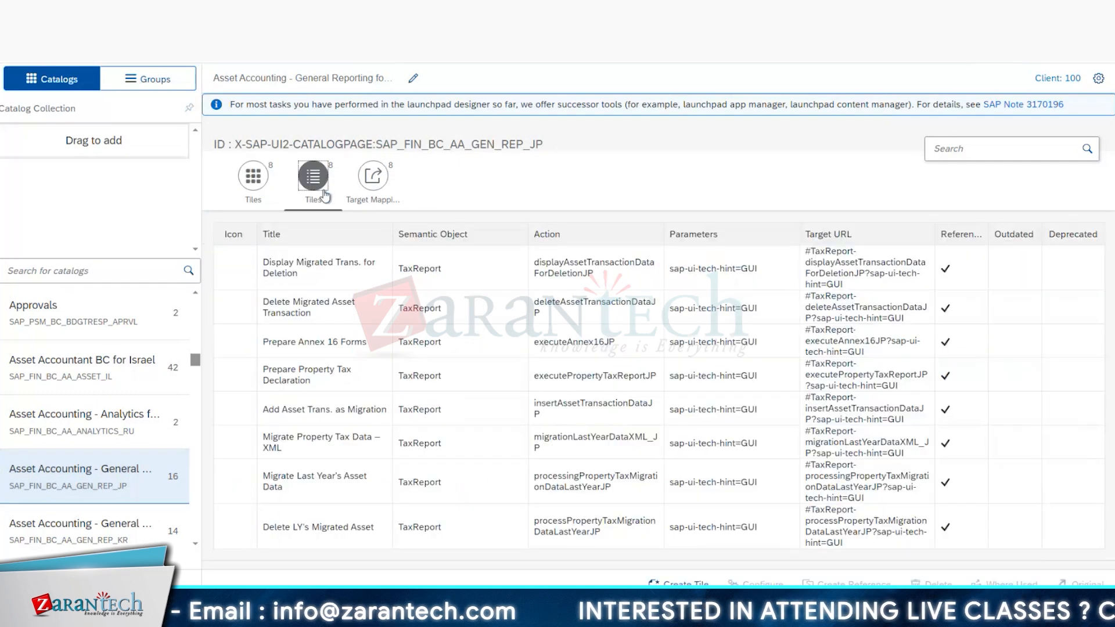
left_click_drag(891, 341, 865, 353)
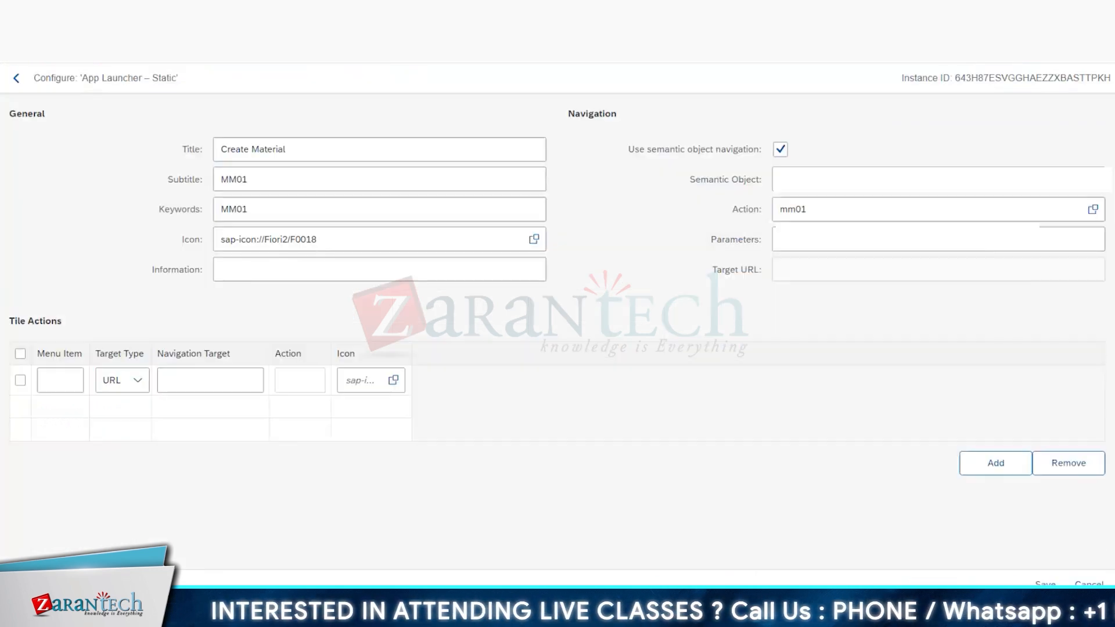
left_click(811, 245)
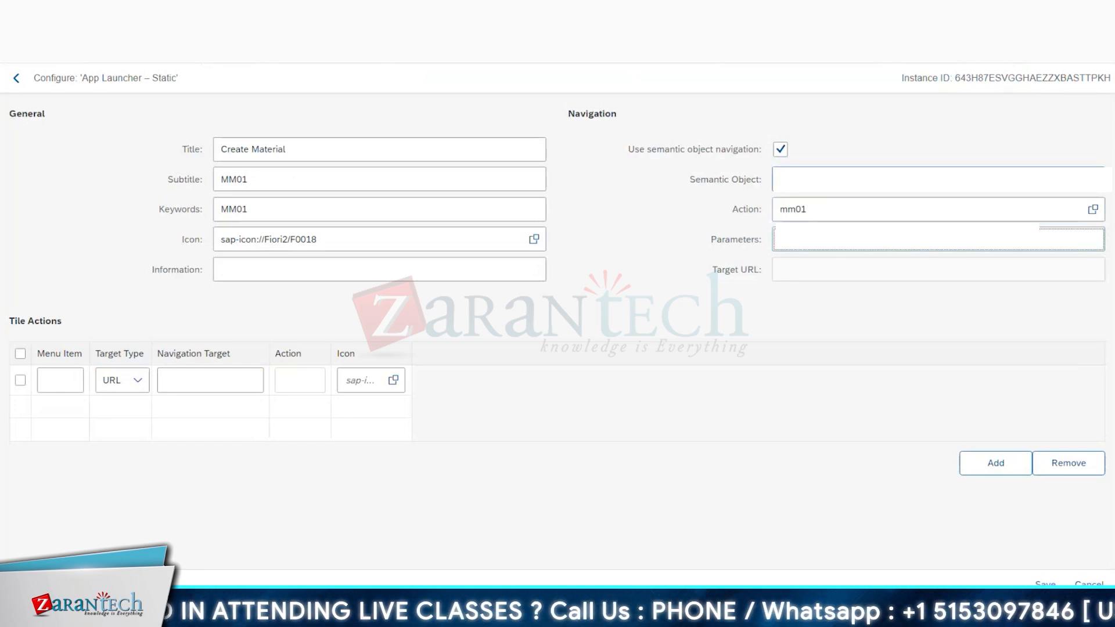
Step: Copy the tile's semantic object ZSM_TANU and action mm01 into cells D21 and D22 of the Excel workbook, and return to the tile configuration
left_click(822, 180)
key("alt+Tab")
left_click(495, 446)
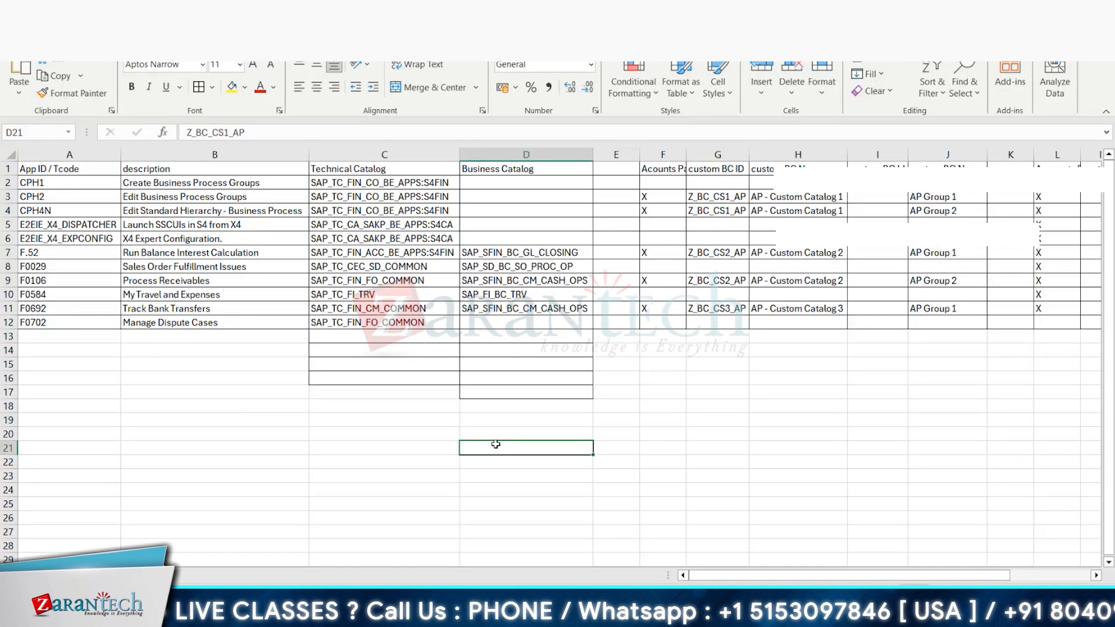
type("ZSM_TANU")
left_click(497, 463)
type("mm01")
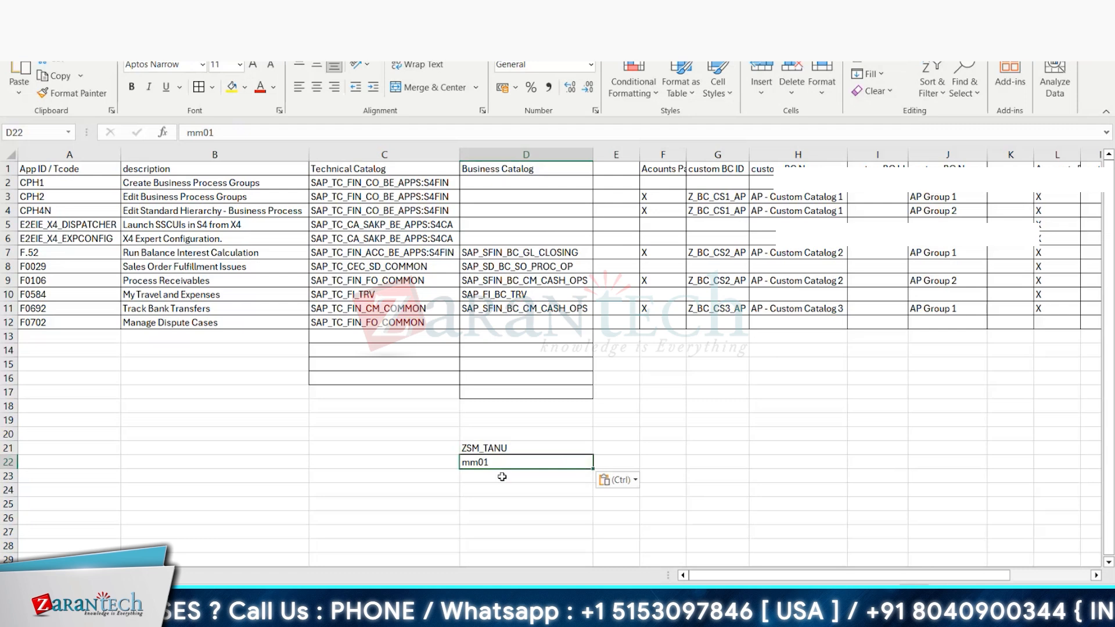
key("alt+Tab")
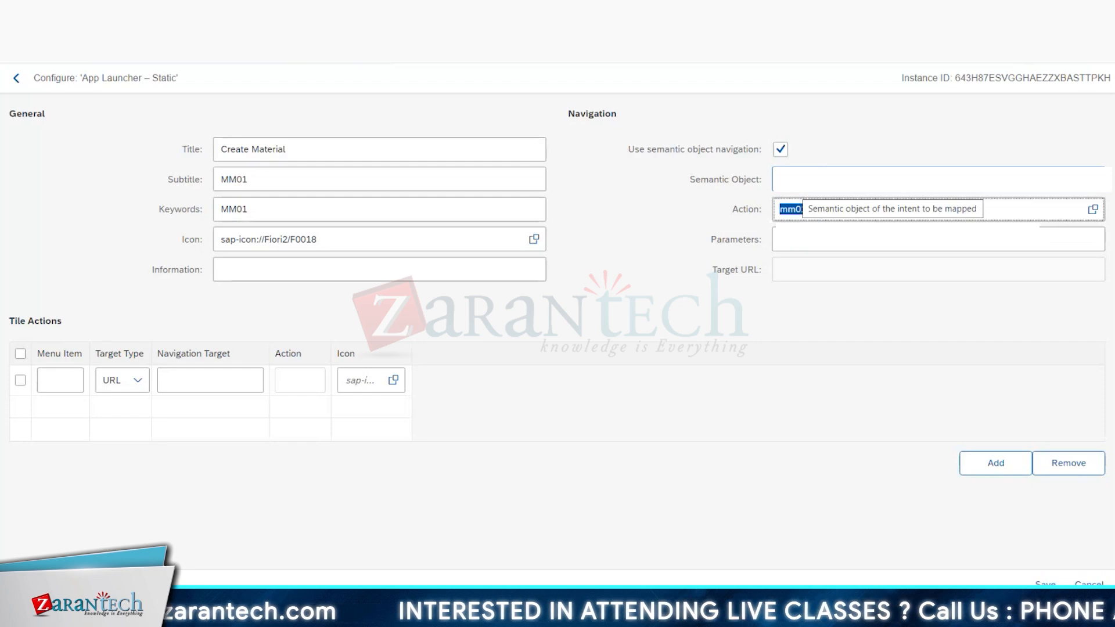
left_click(780, 318)
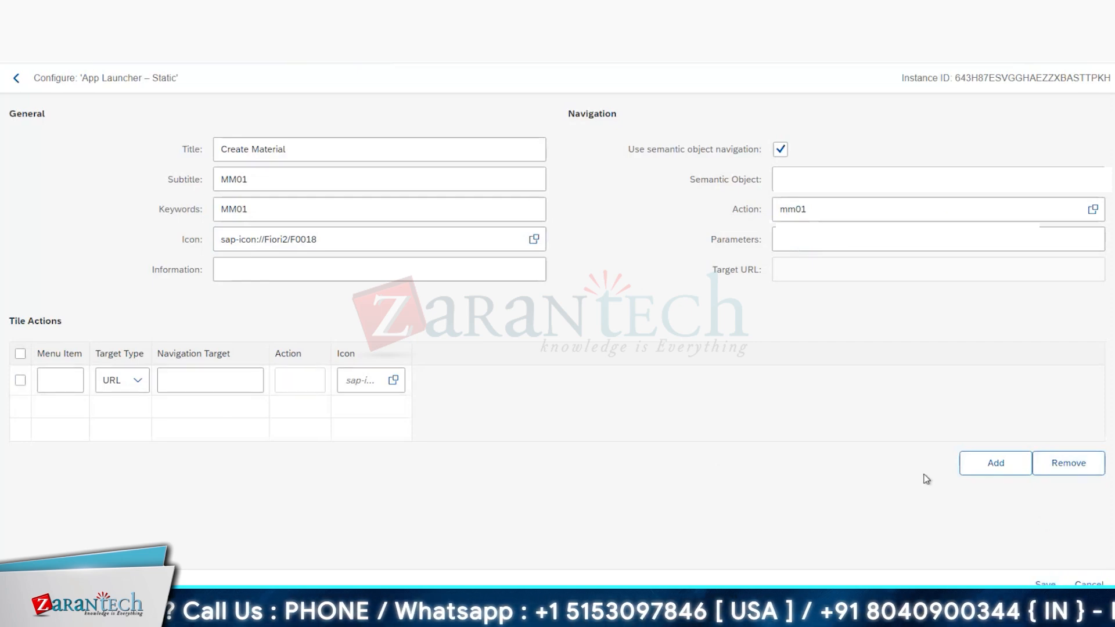
left_click(978, 472)
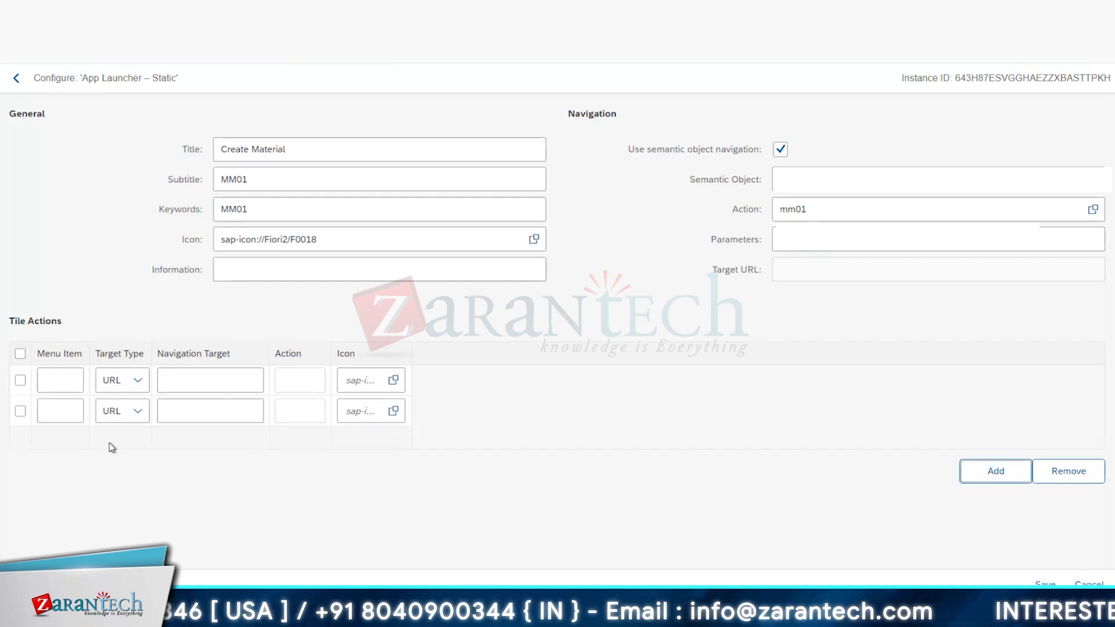
left_click(20, 411)
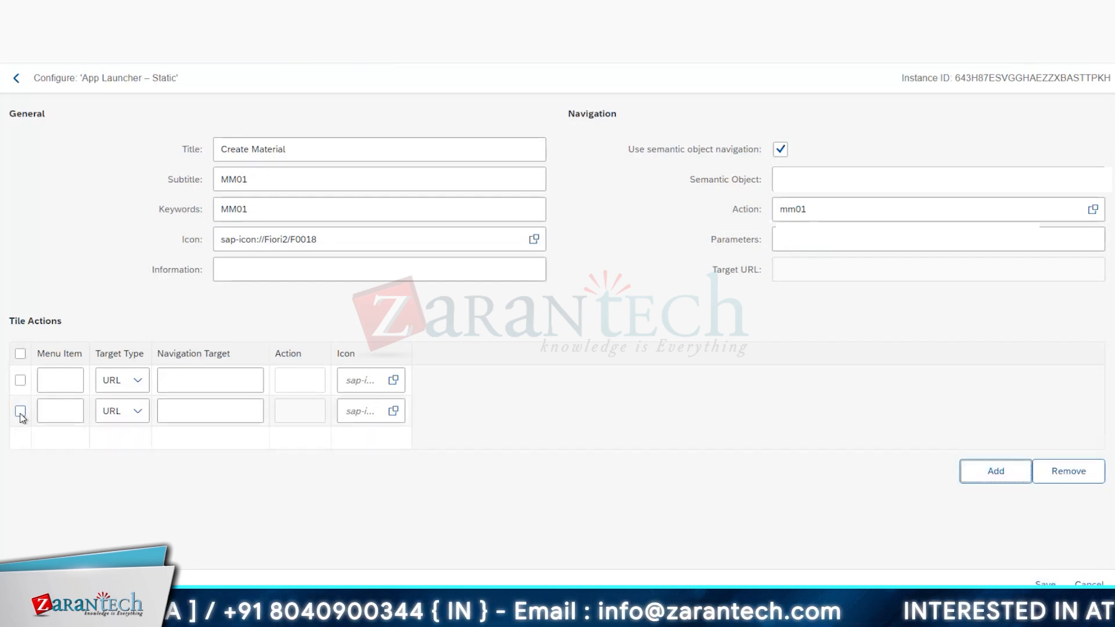
left_click(1066, 470)
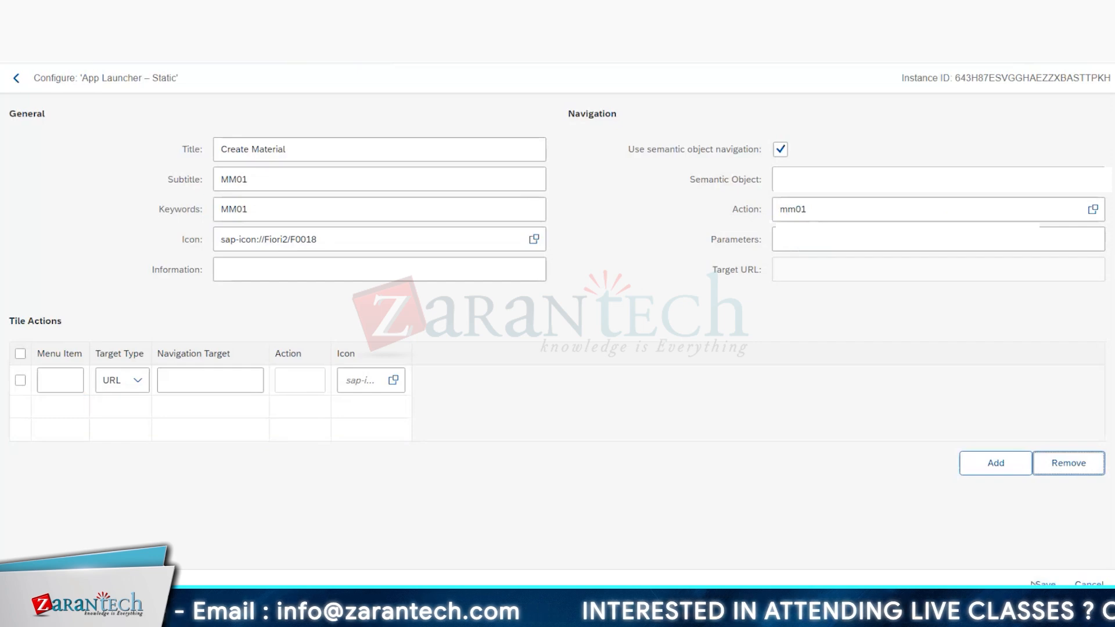
Step: Extend the tile's title to "Create Material custom", save the configuration and check the tile in the catalog's tile views
left_click(370, 155)
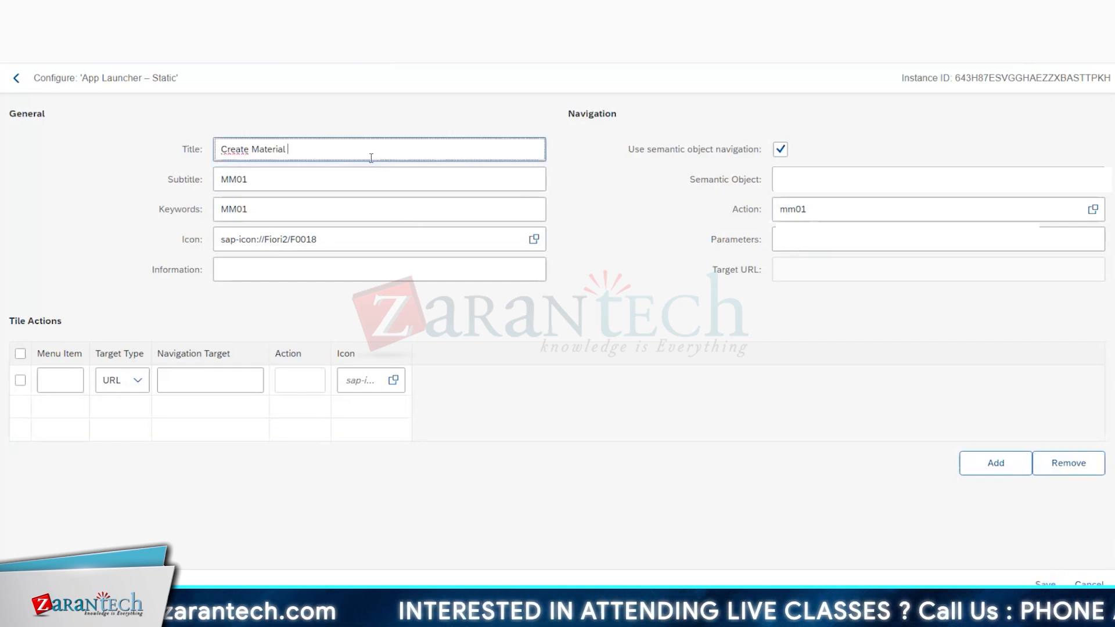
type("custo")
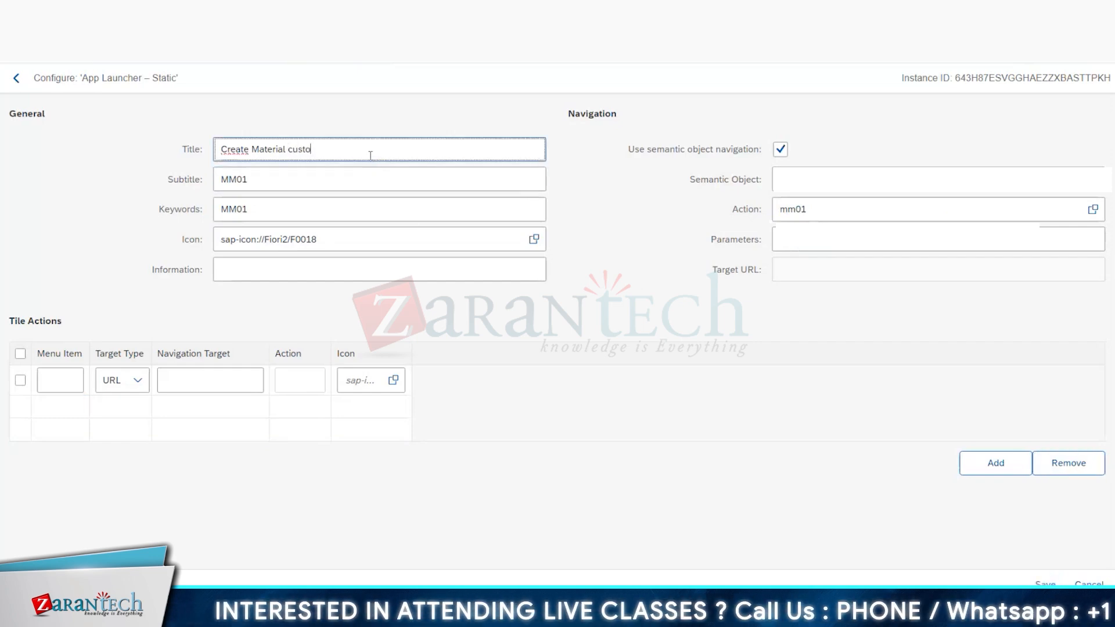
type("m")
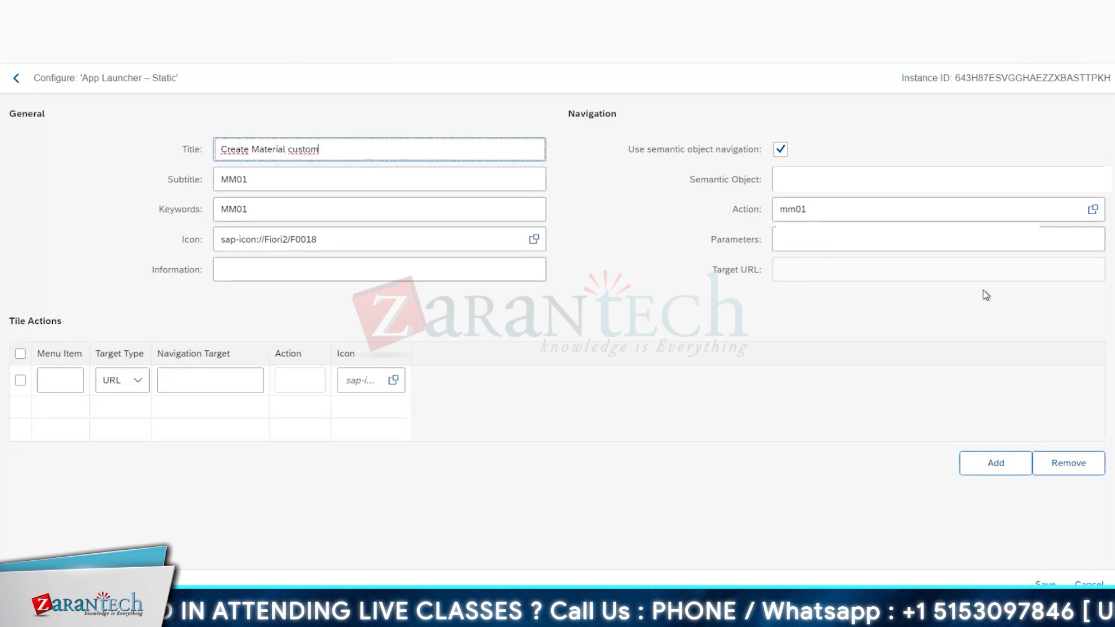
left_click(1045, 584)
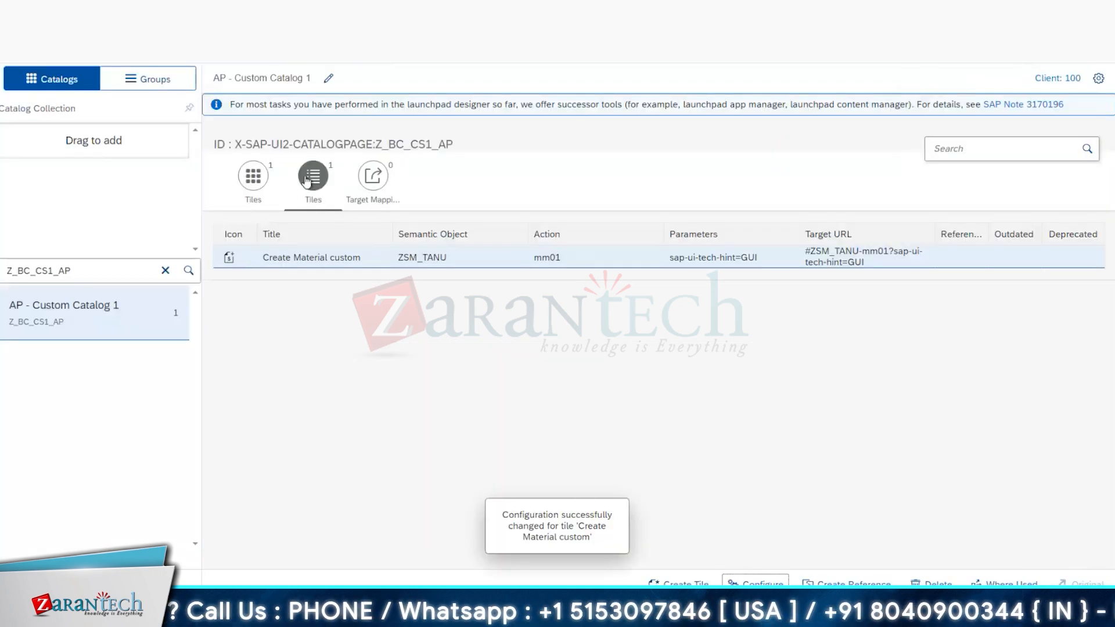
left_click(253, 176)
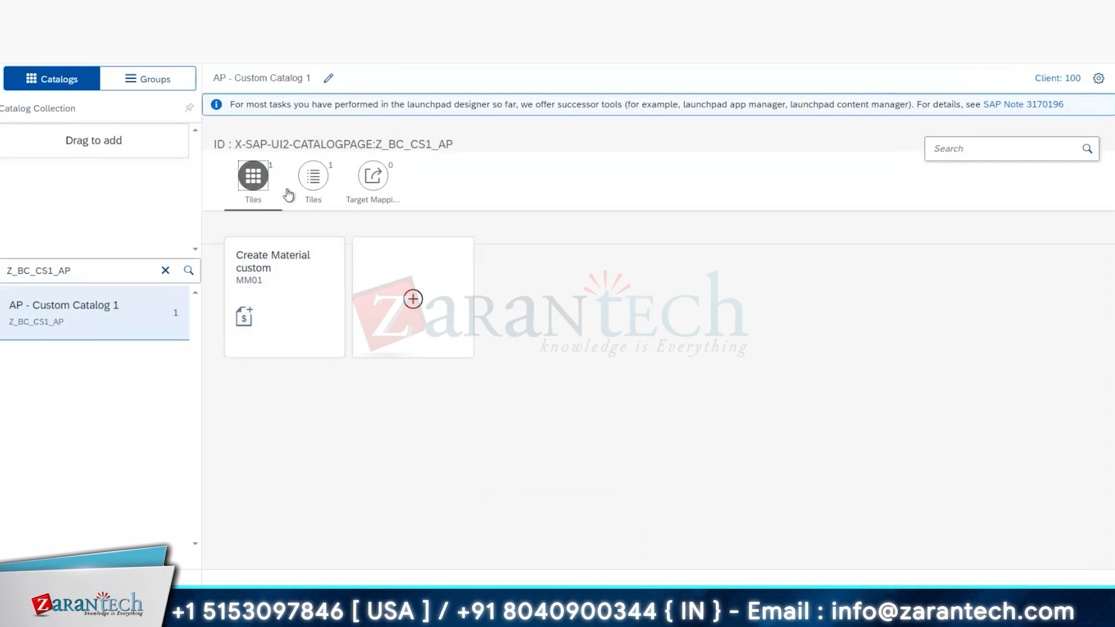
left_click(313, 175)
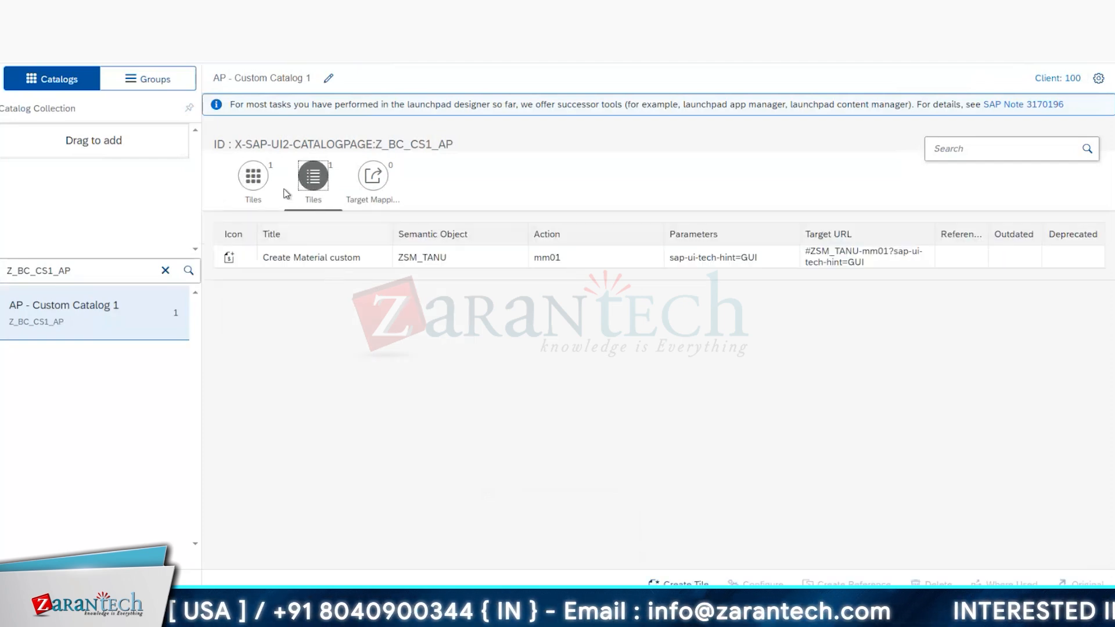
left_click(248, 183)
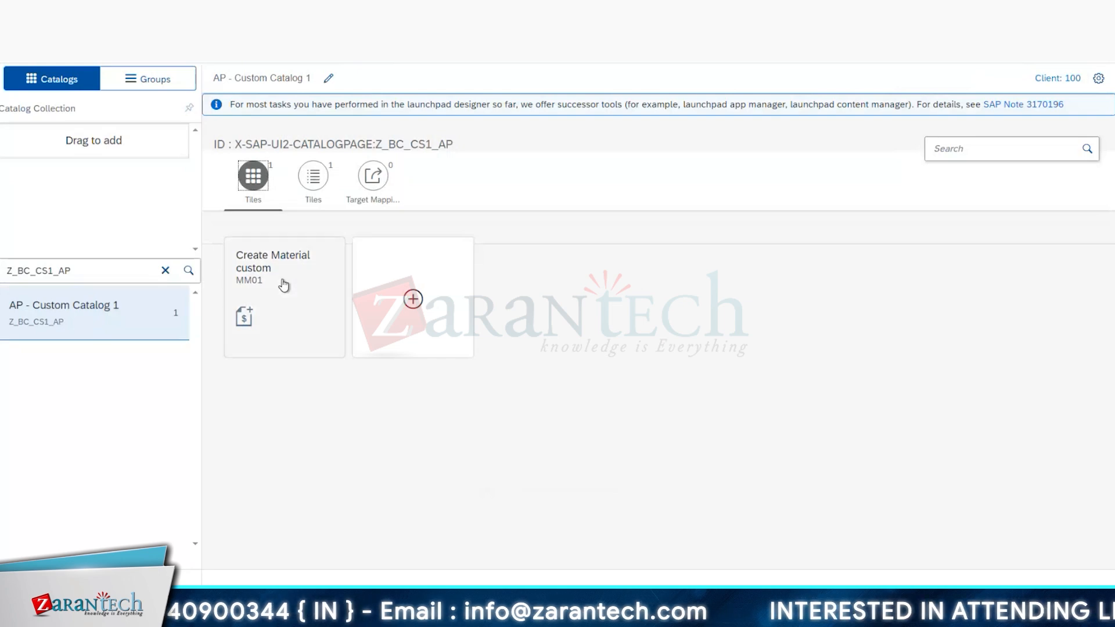
Step: Create a new target mapping in AP - Custom Catalog 1
left_click(377, 193)
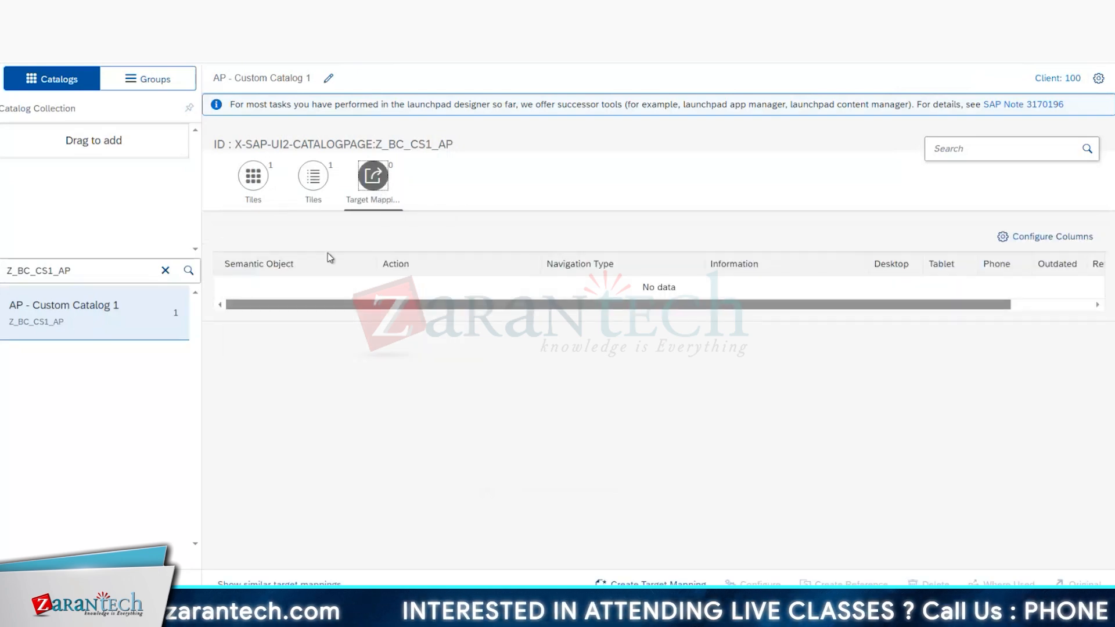
left_click(332, 285)
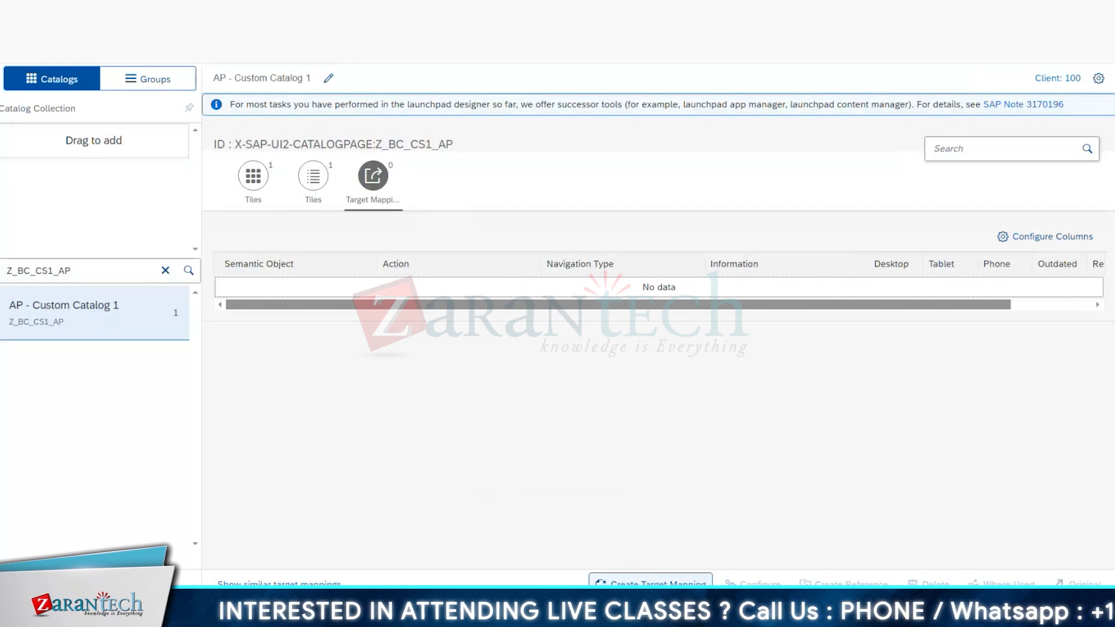
left_click(650, 583)
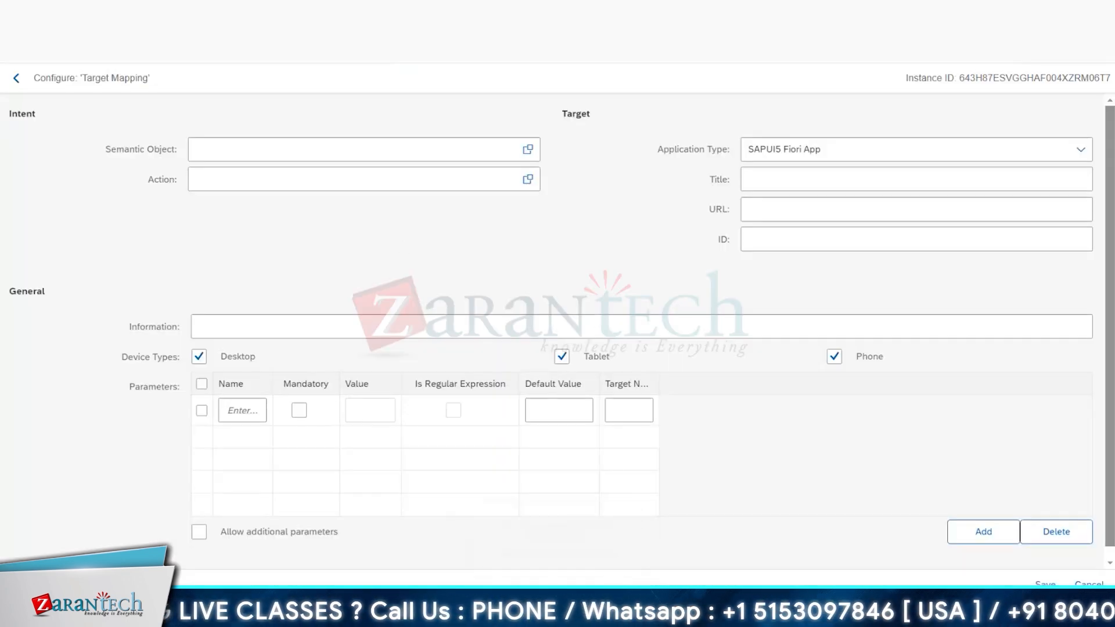
Step: Copy ZSM_TANU from cell D21 of the Excel workbook and enter it as the target mapping's semantic object
mouse_move(267, 616)
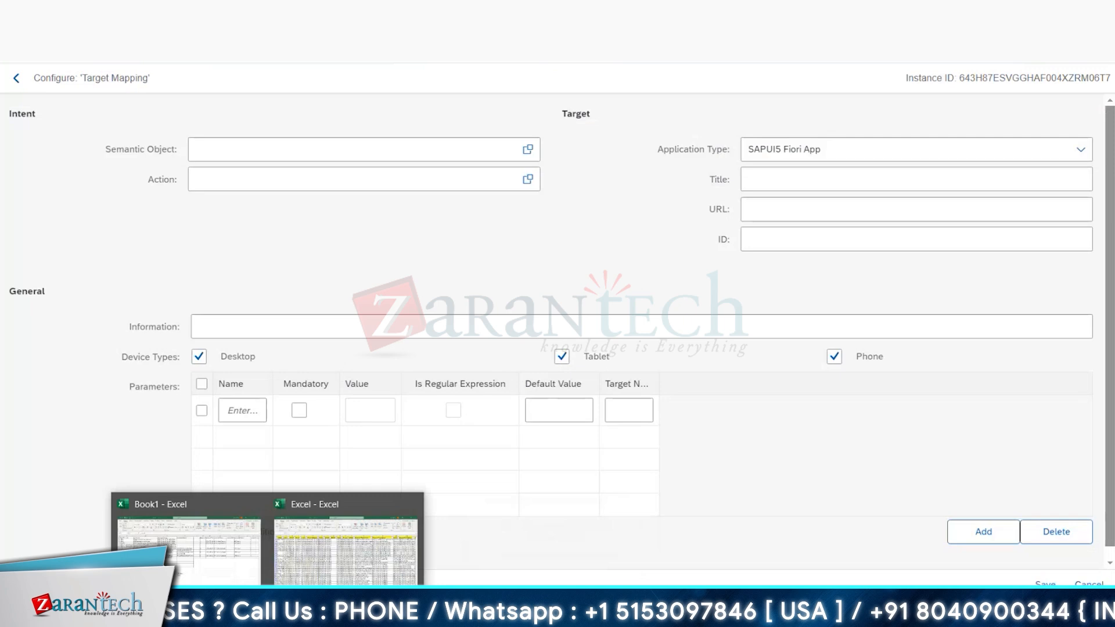
left_click(231, 559)
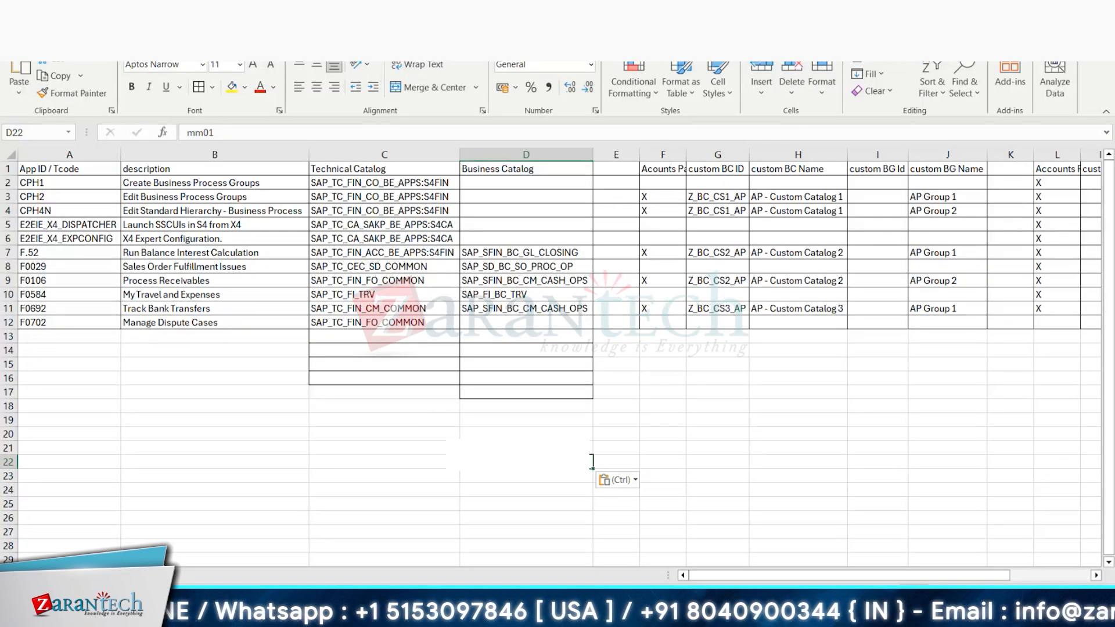
left_click(523, 448)
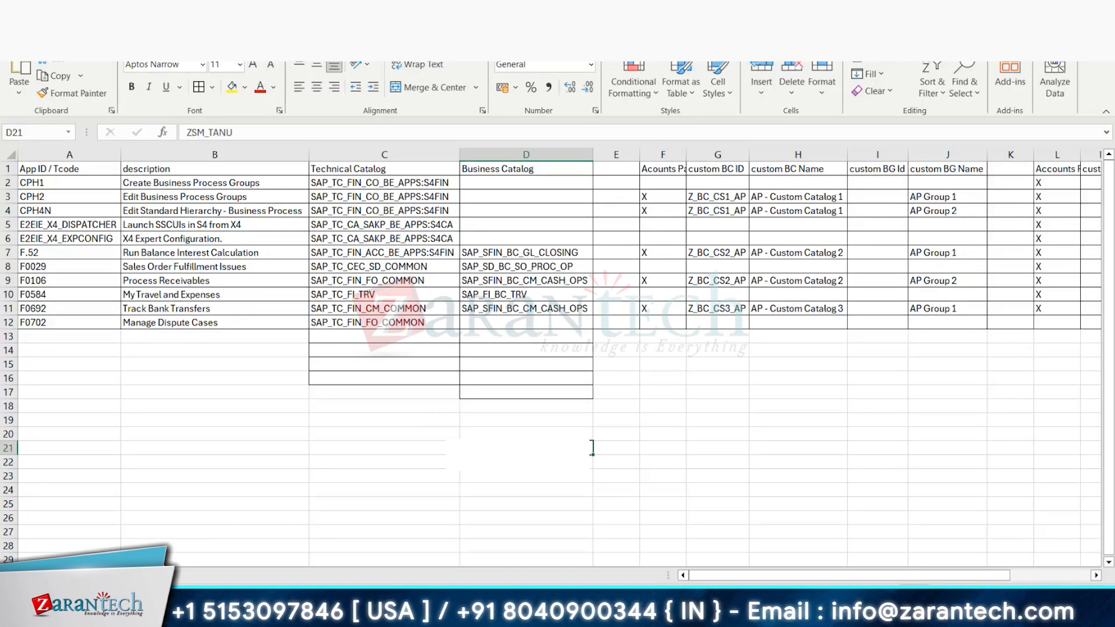
key("alt+Tab")
left_click(277, 145)
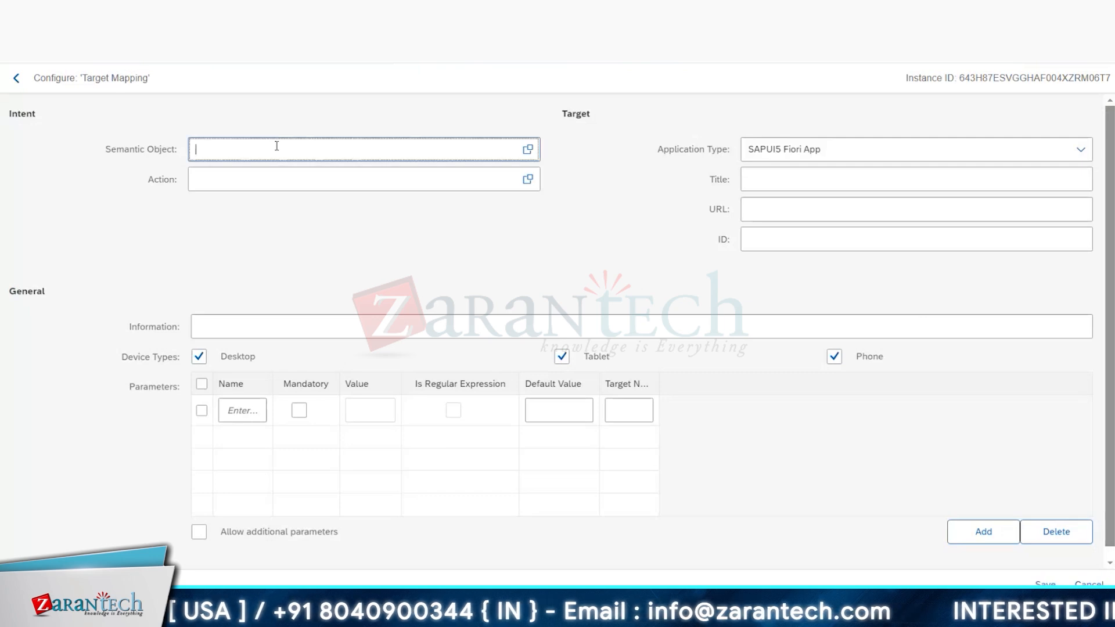
type("ZSM_TANU")
Step: Copy mm01 from cell D22 of the Excel workbook and enter it as the target mapping's action
left_click(259, 207)
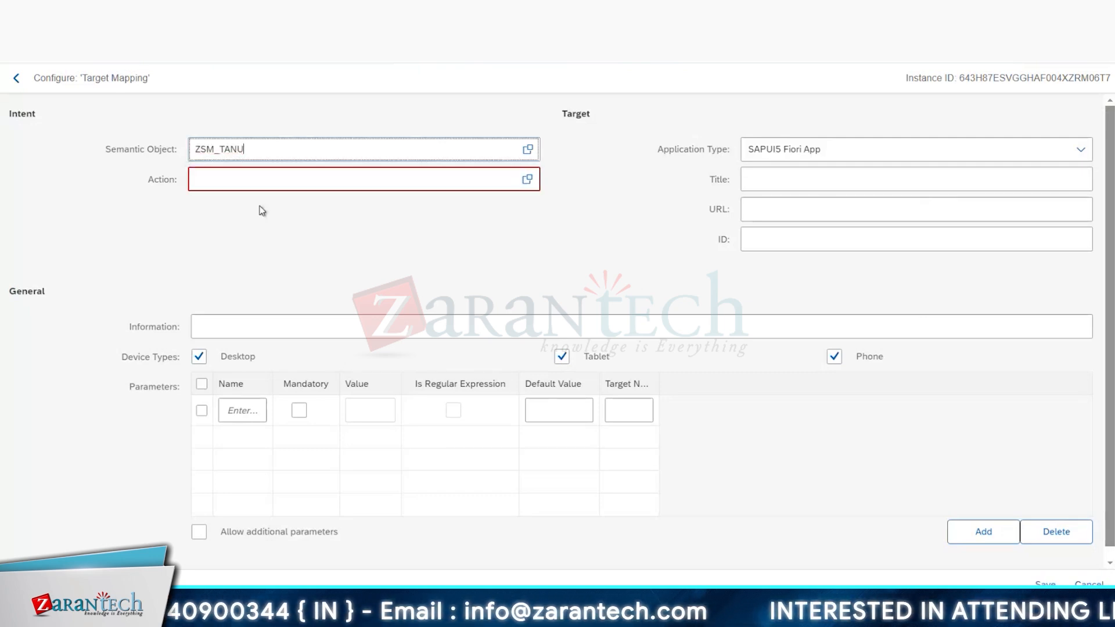
key("alt+Tab")
key("ctrl+c")
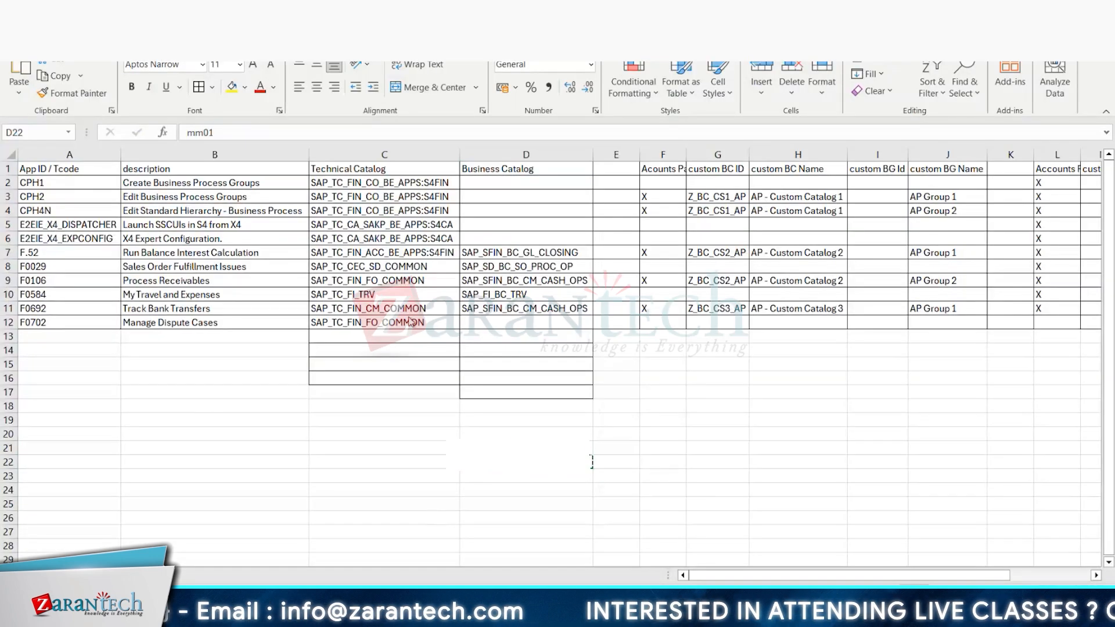
key("alt+Tab")
key("ctrl+v")
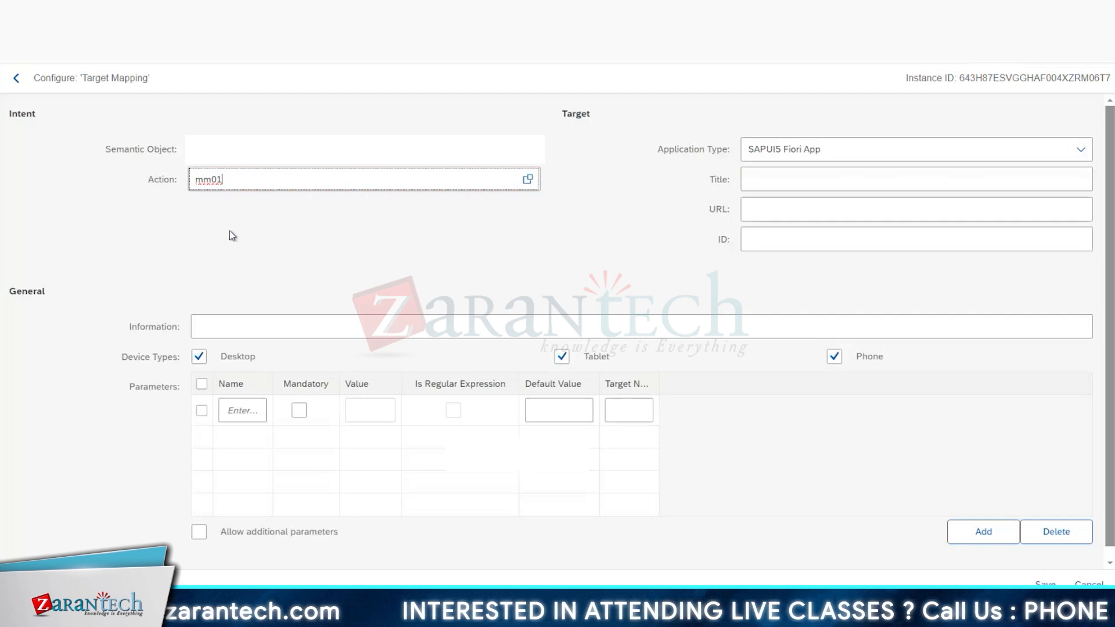
left_click(365, 267)
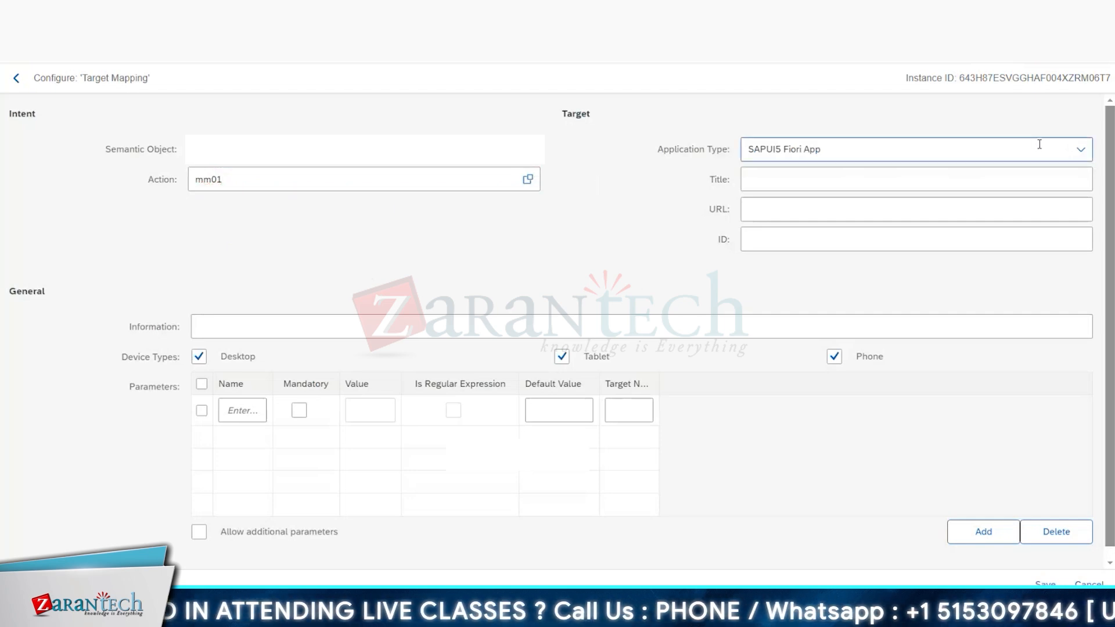
Step: Set the target mapping's application type to Transaction and its title to "Create Material - custom"
left_click(1080, 149)
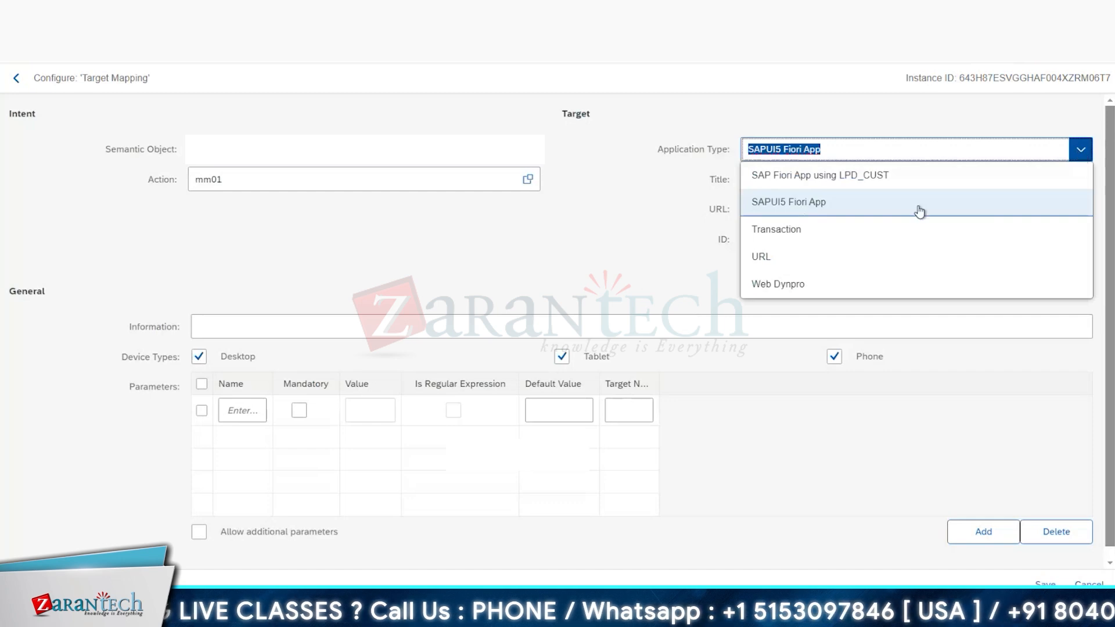
left_click(813, 232)
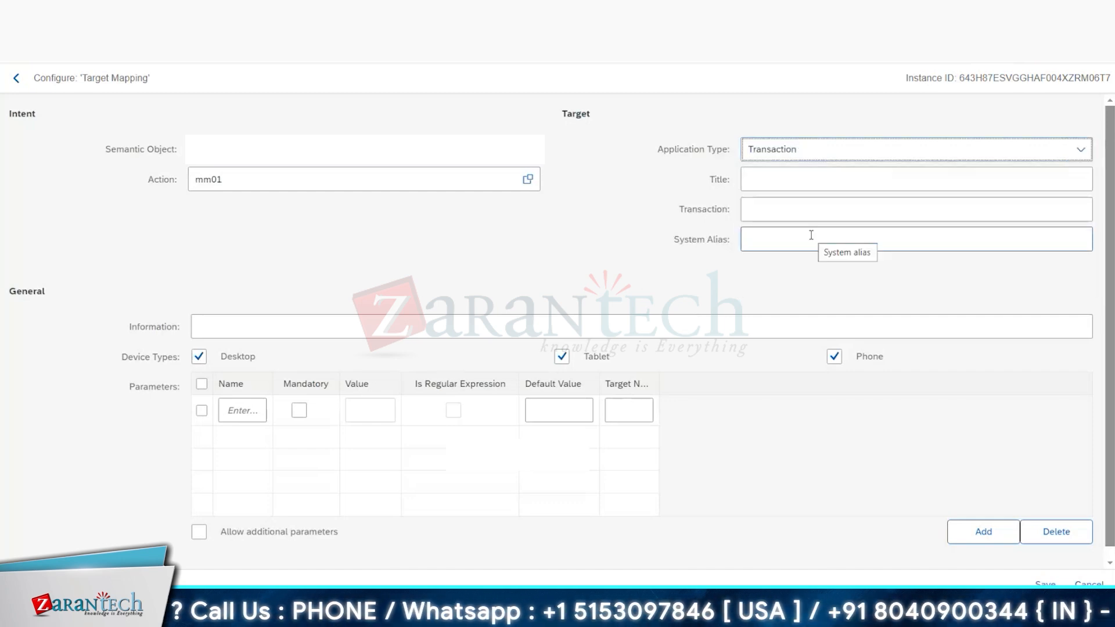
left_click(790, 177)
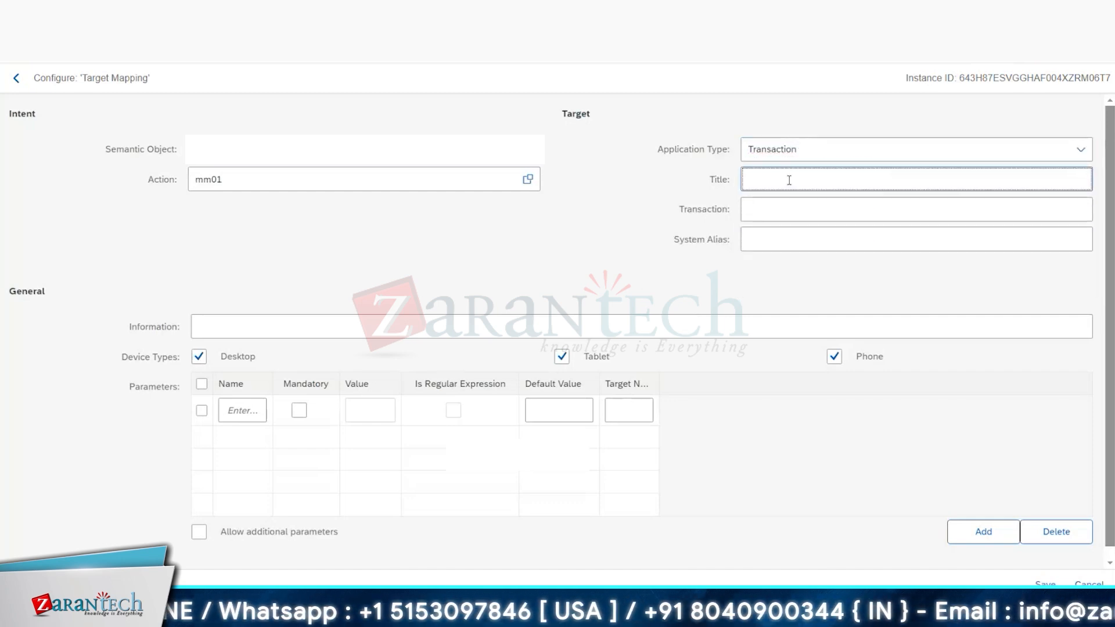
type("Cr")
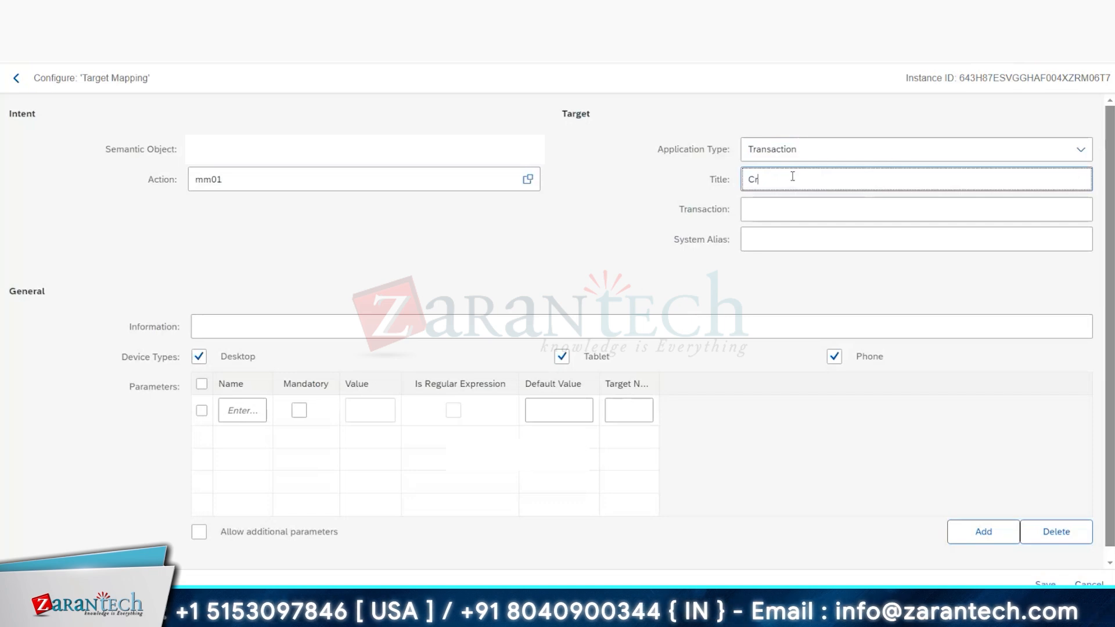
type("eate Materia")
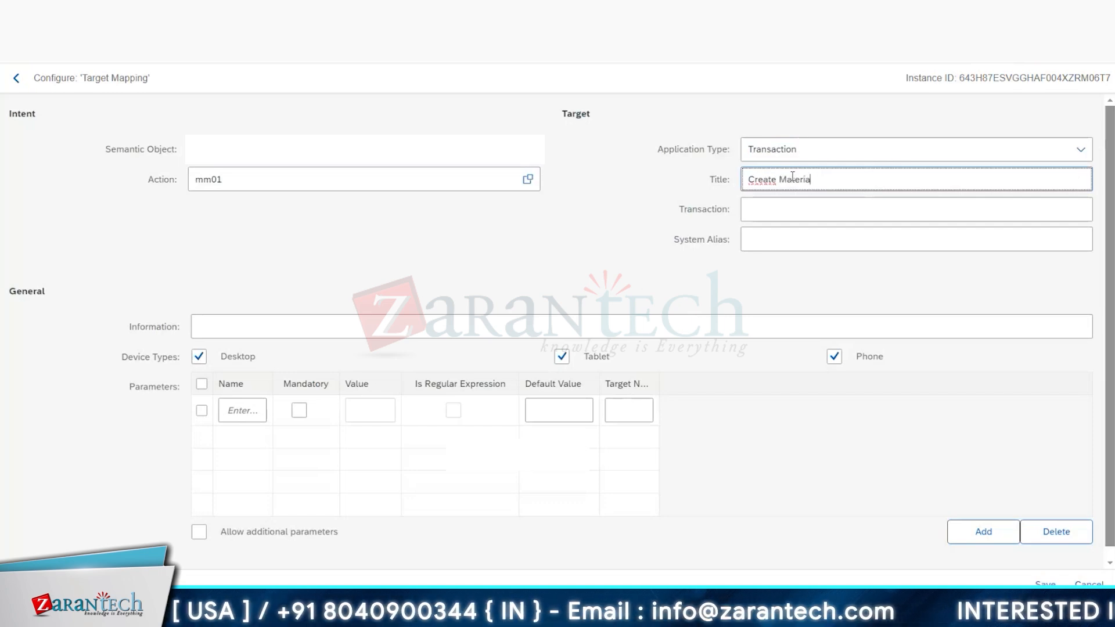
type("l")
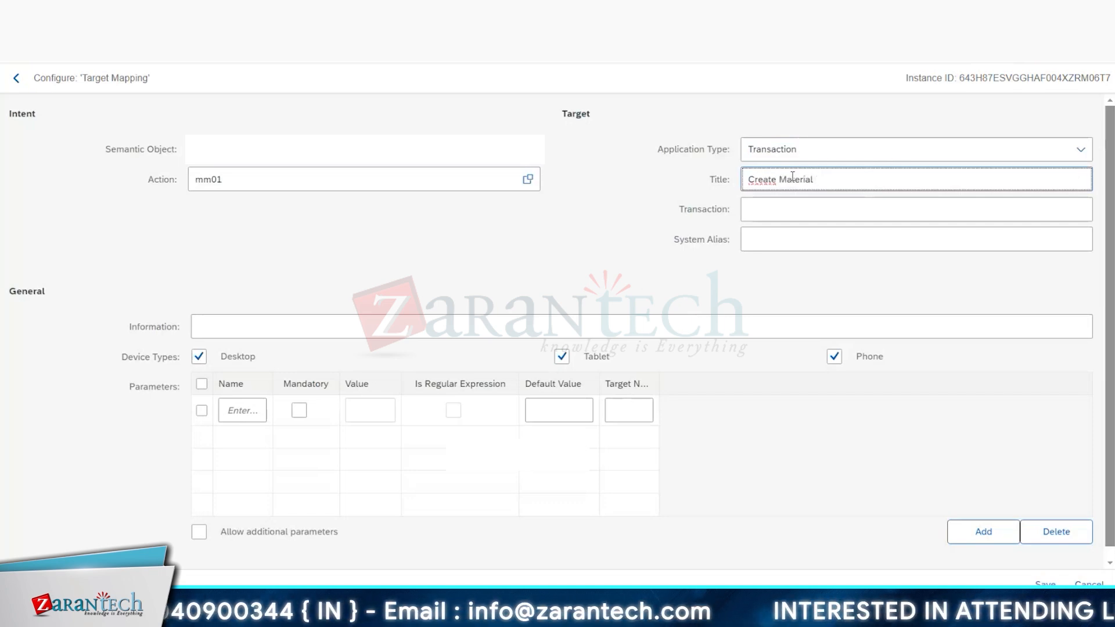
type(" - custom")
Step: Enter MM01 as the target mapping's transaction and LOCAL as its system alias
left_click(794, 209)
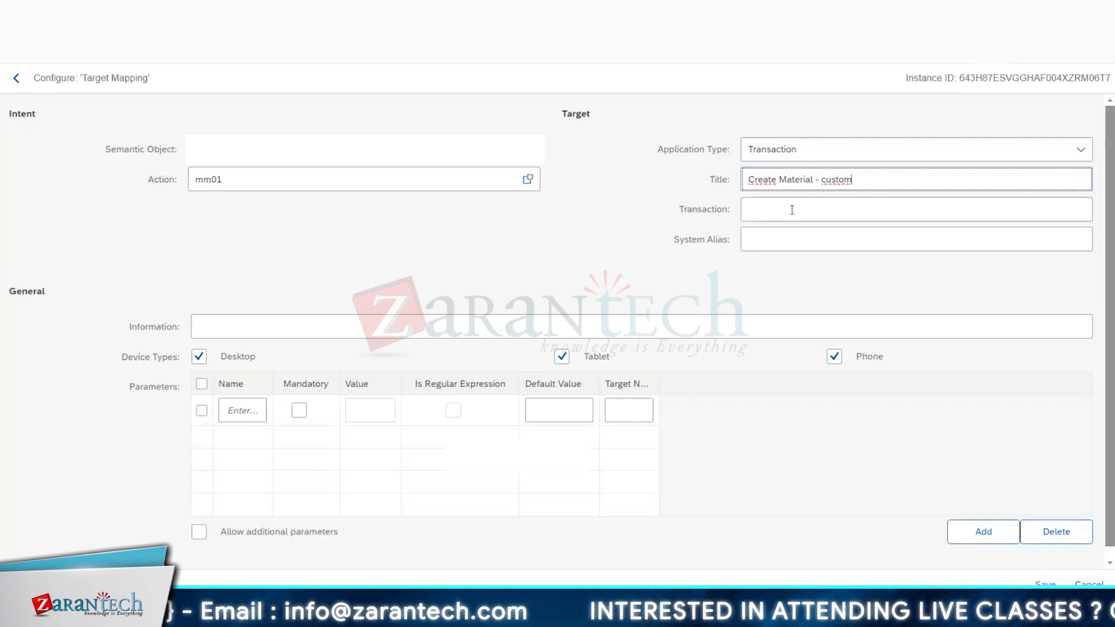
type("MM01")
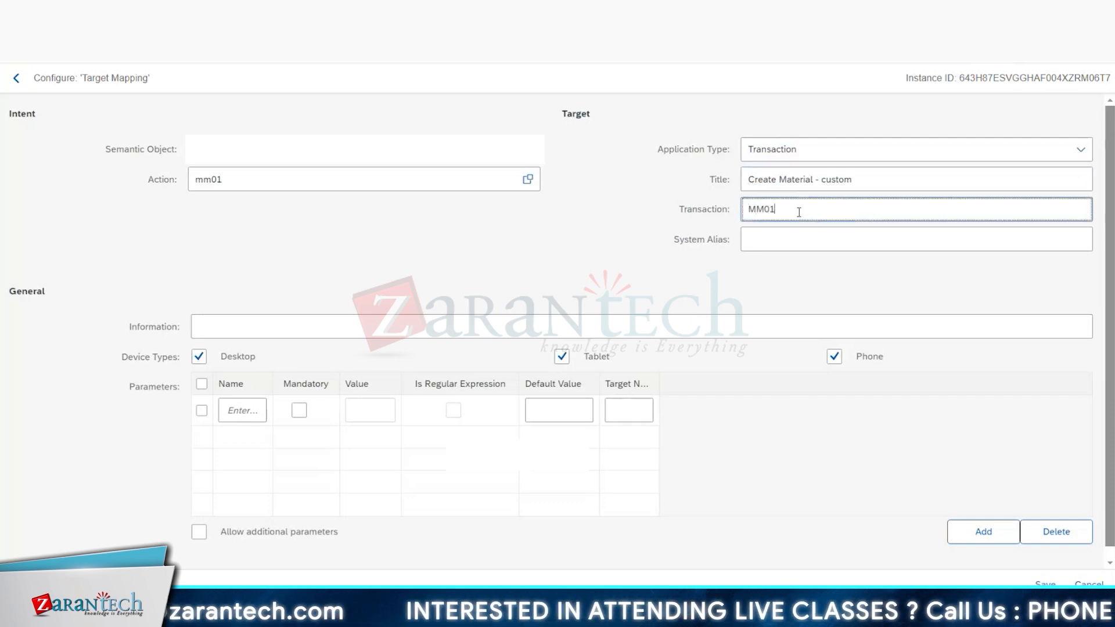
left_click(756, 240)
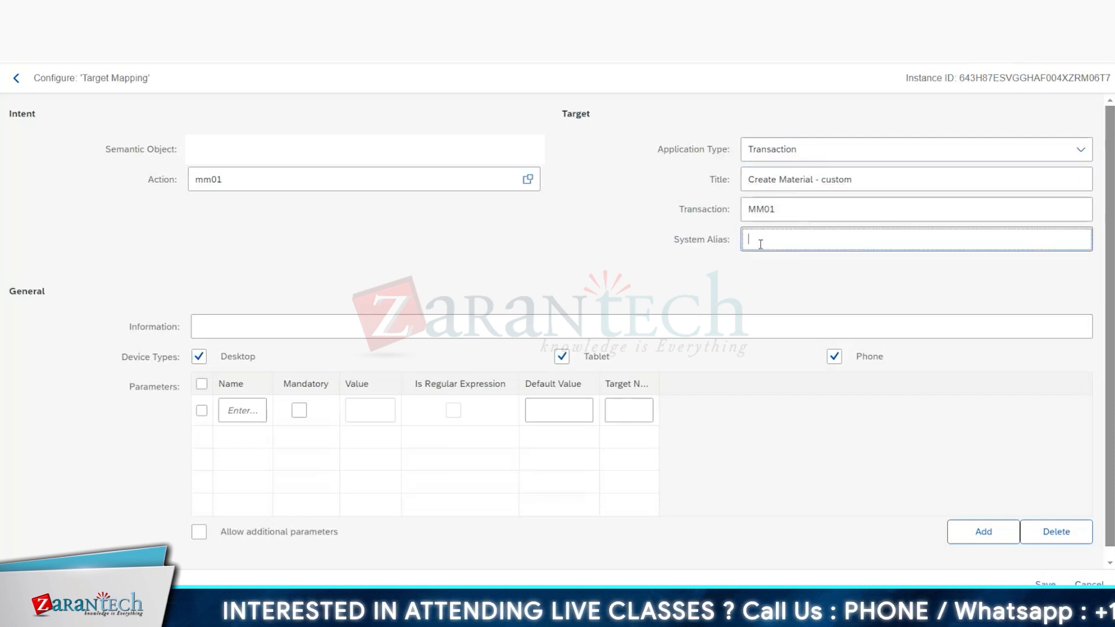
type("LOCAL")
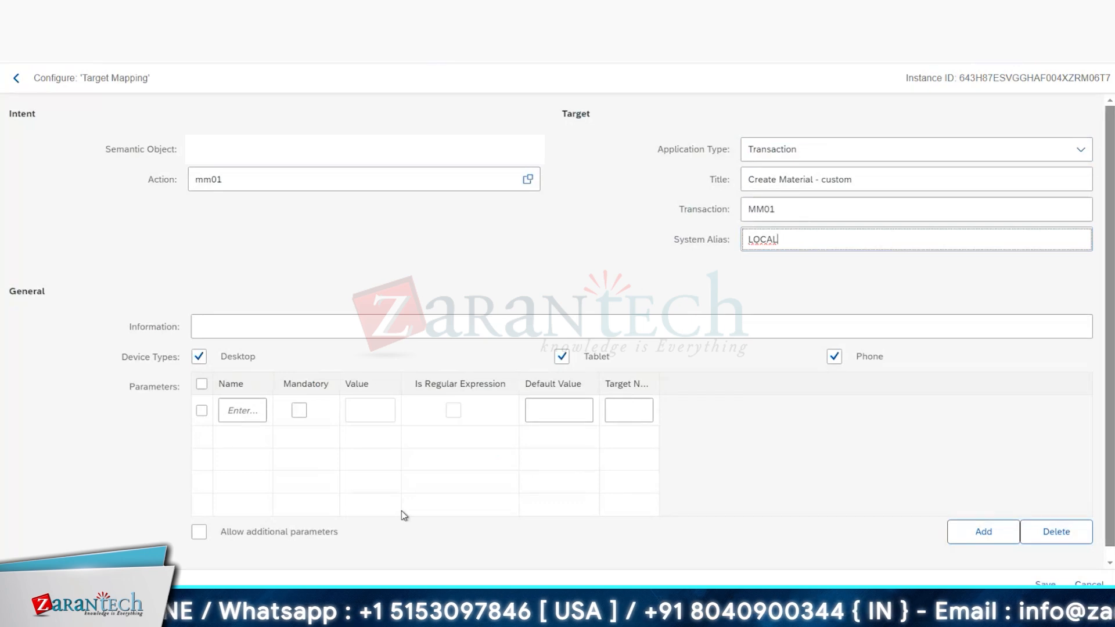
Step: Open the SAP Fiori Apps Reference Library in a new browser tab and search its apps for mm01
key("alt+Tab")
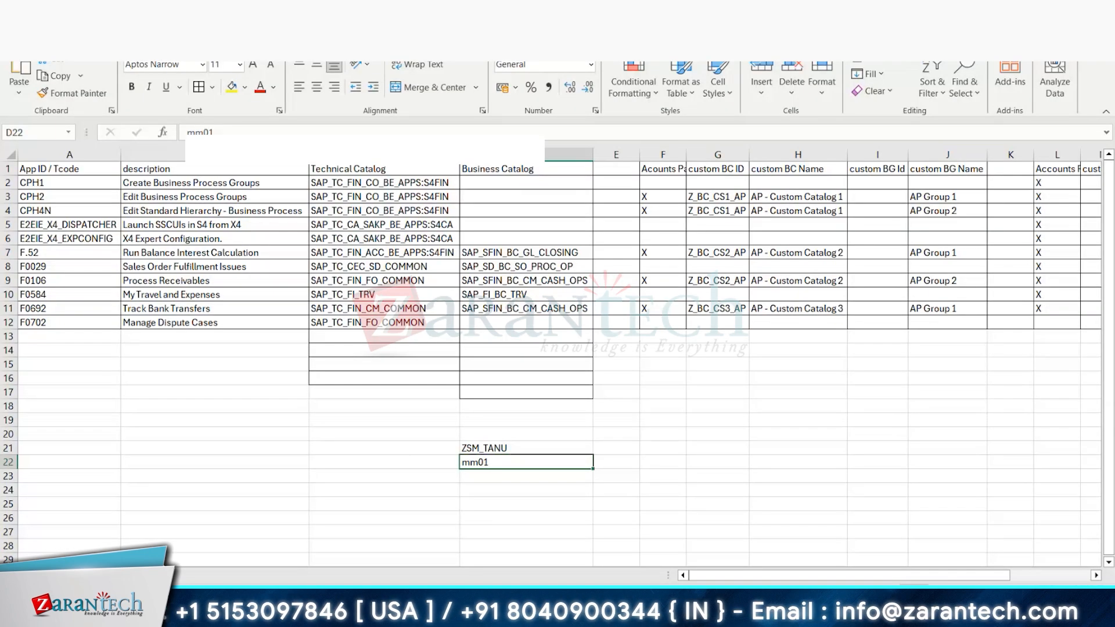
key("alt+Tab")
key("ctrl+t")
type("fiori")
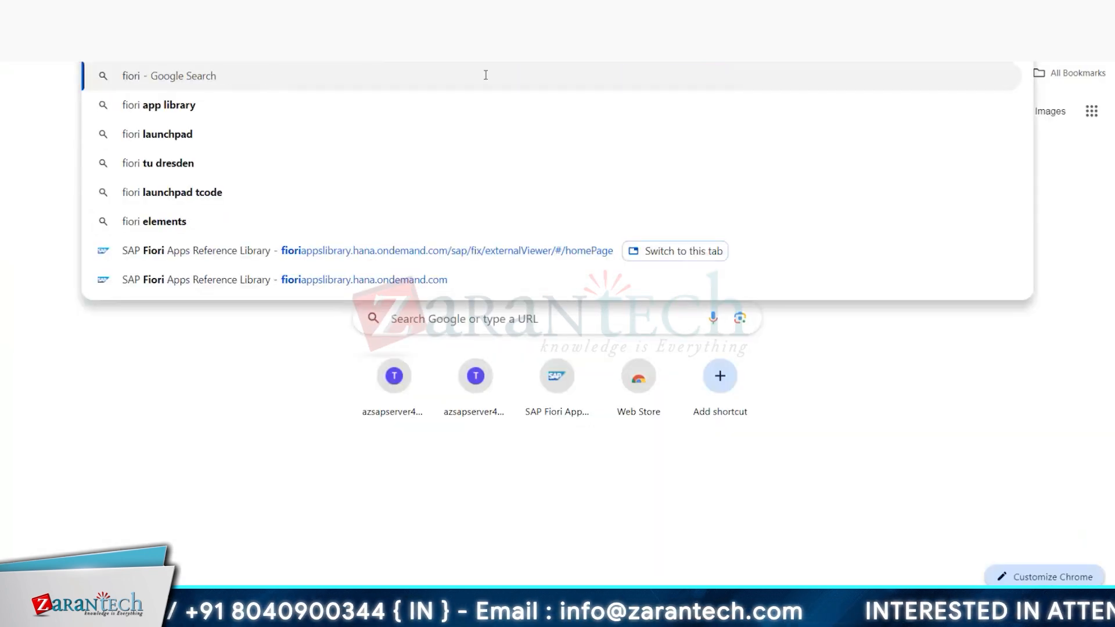
left_click(159, 105)
left_click(149, 189)
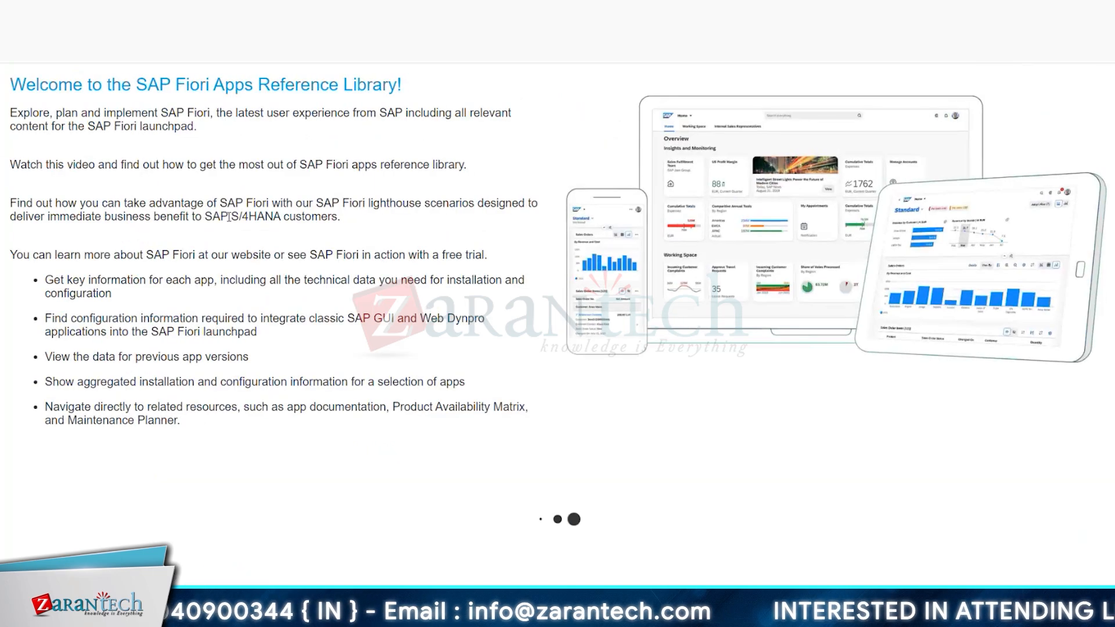
left_click(72, 139)
type("mm01")
key("Return")
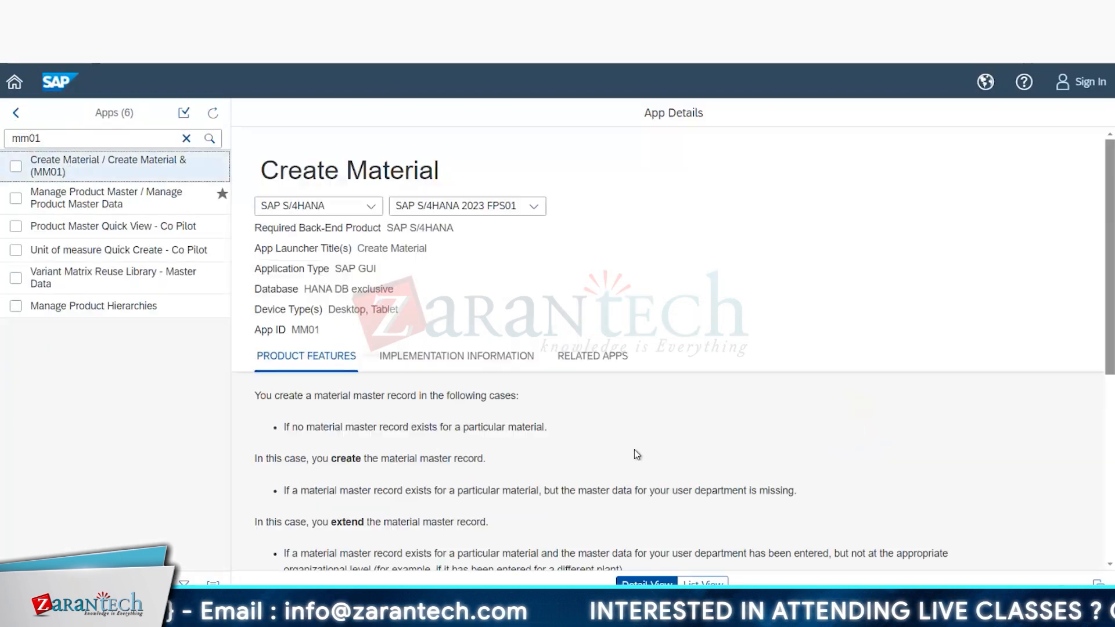
Step: Find the technical catalogs in the Create Material app's implementation information and select the ID SAP_TC_CA_PR_BE_APPS for copying
scroll(619, 433, "down", 8)
scroll(611, 413, "up", 5)
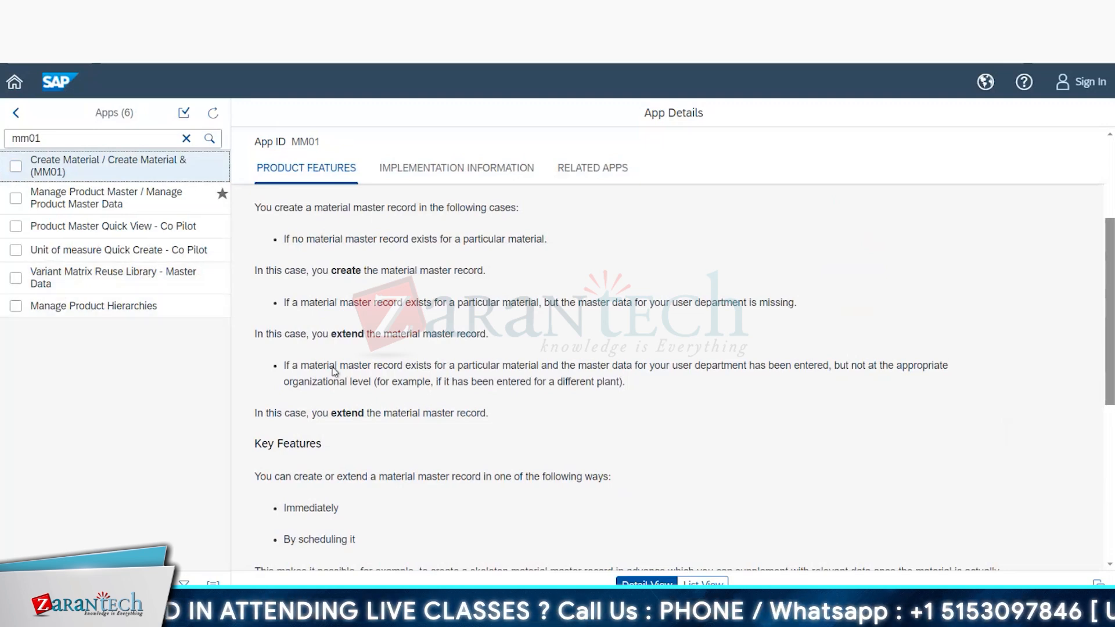
scroll(387, 359, "up", 3)
left_click(388, 356)
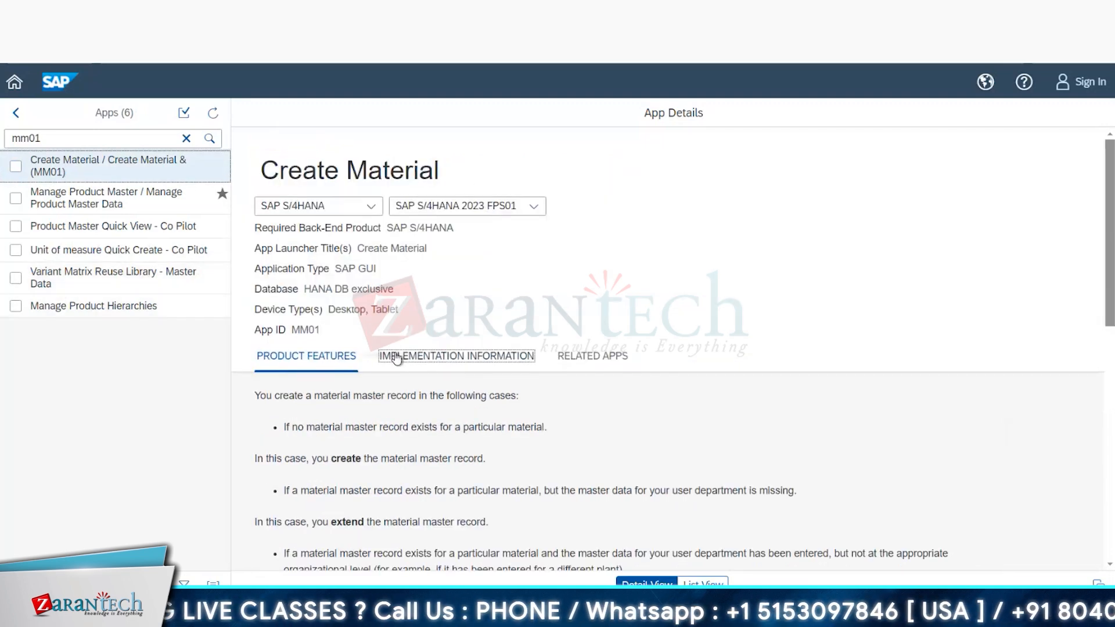
scroll(457, 477, "down", 10)
scroll(457, 476, "down", 2)
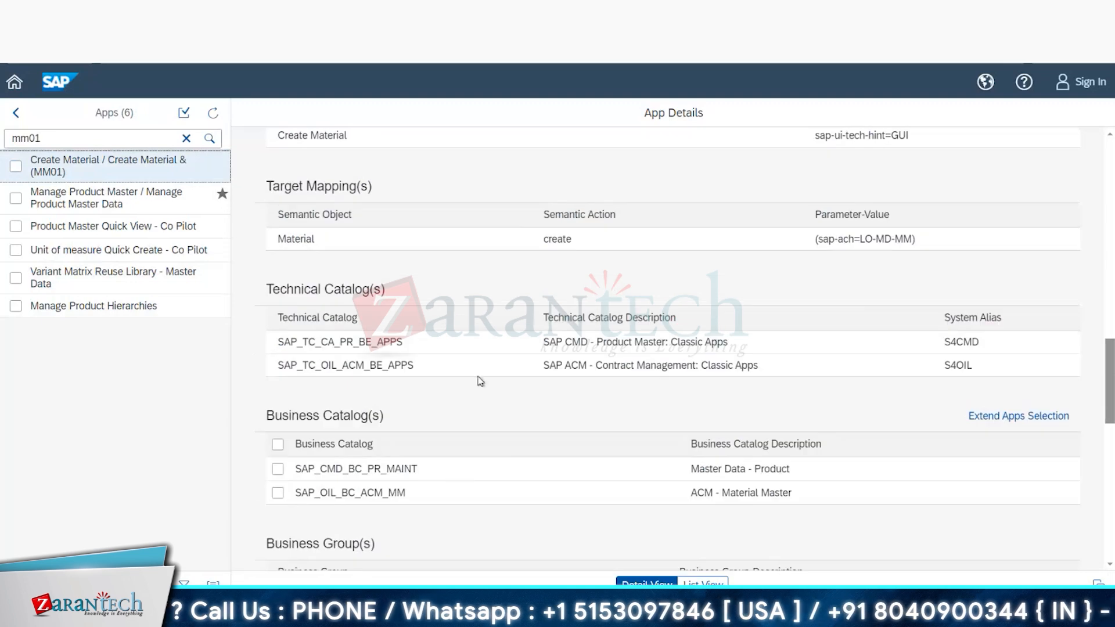
left_click_drag(404, 341, 277, 349)
key("ctrl+c")
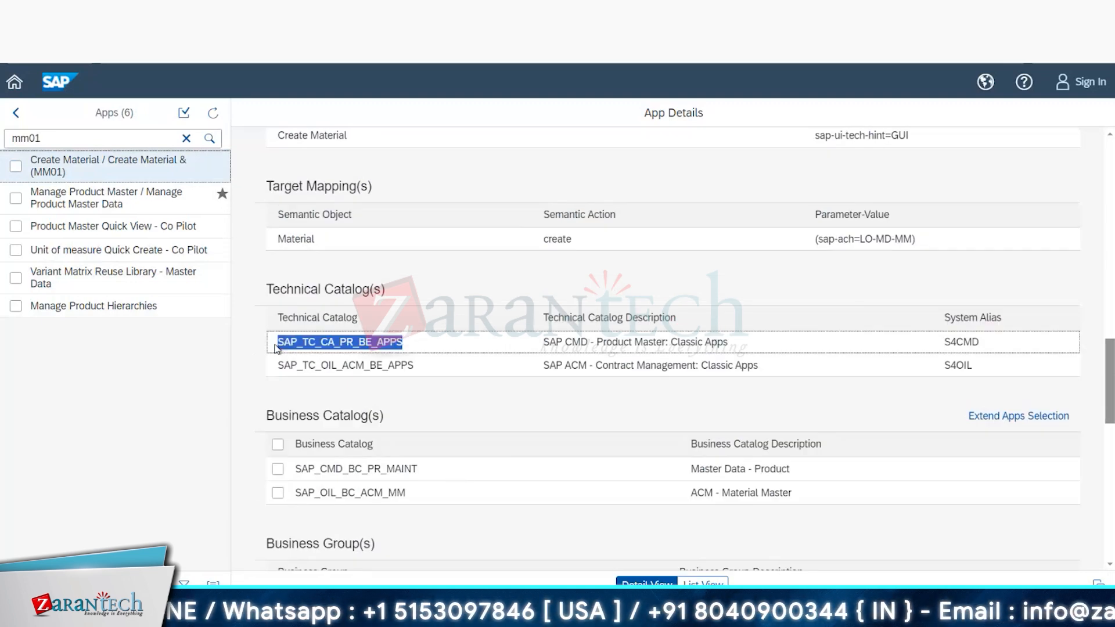
Step: Search the launchpad designer's catalogs for SAP_TC_CA_PR_BE_APPS and open the Product Master: Classic Apps catalog
mouse_move(233, 617)
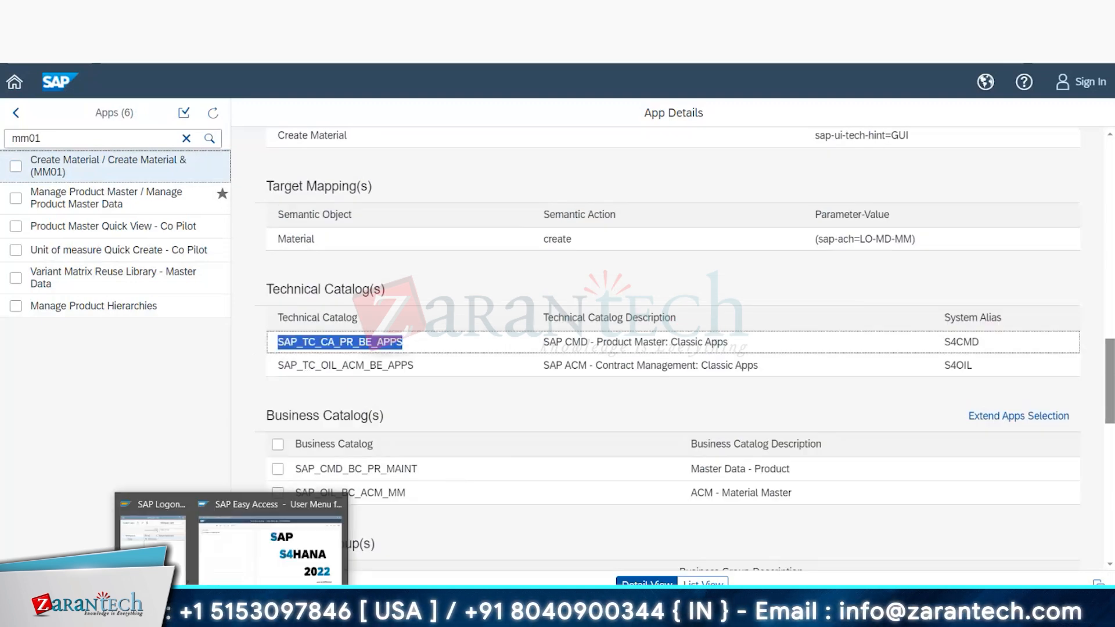
key("alt+Tab")
key("ctrl+v")
key("Return")
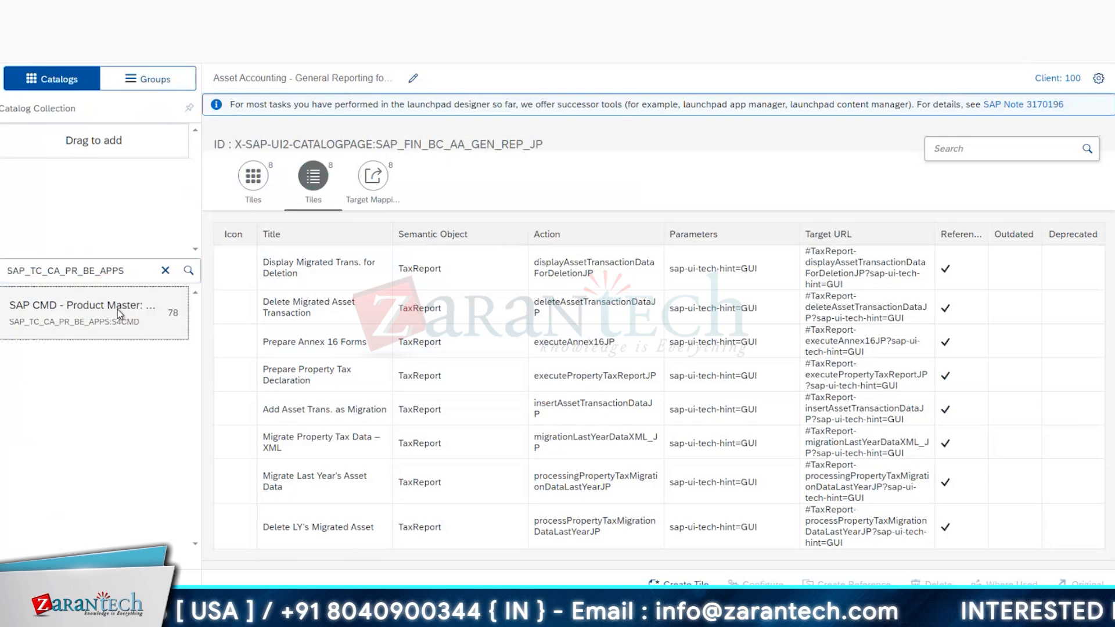
left_click(117, 309)
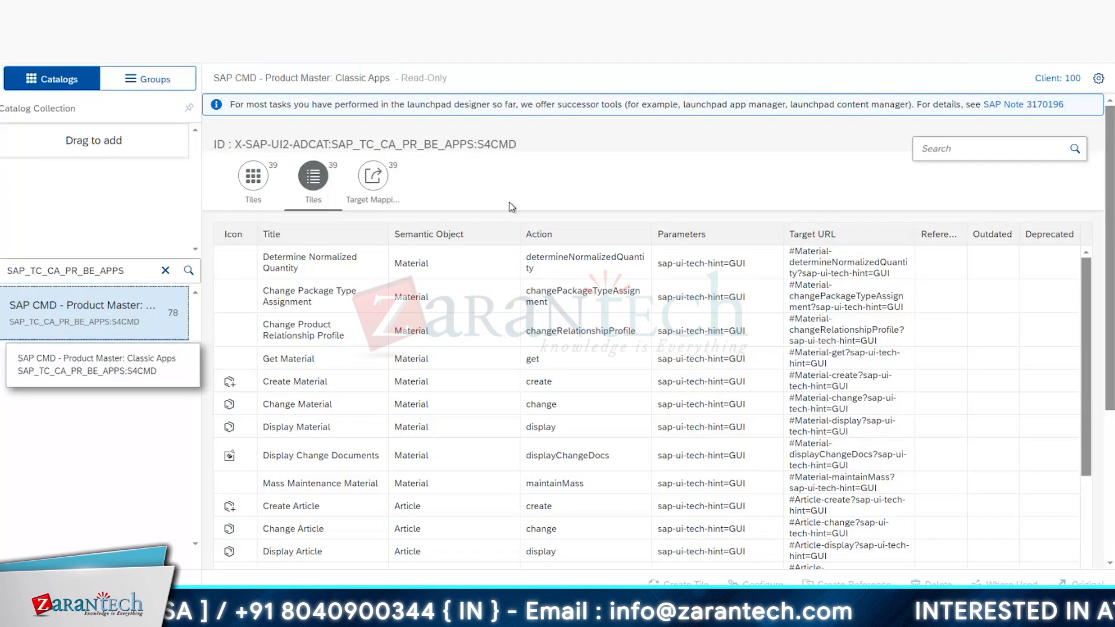
Step: Filter the catalog for mm01, open the Create Material target mapping's configuration and examine its system alias
left_click(1011, 150)
type("mm")
type("01")
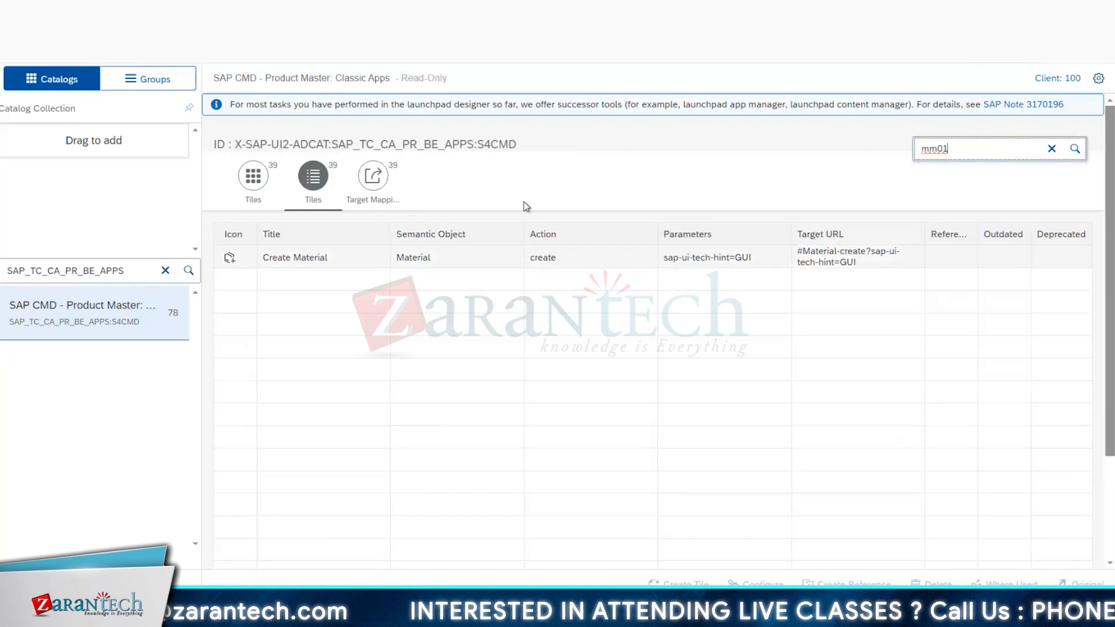
left_click(372, 175)
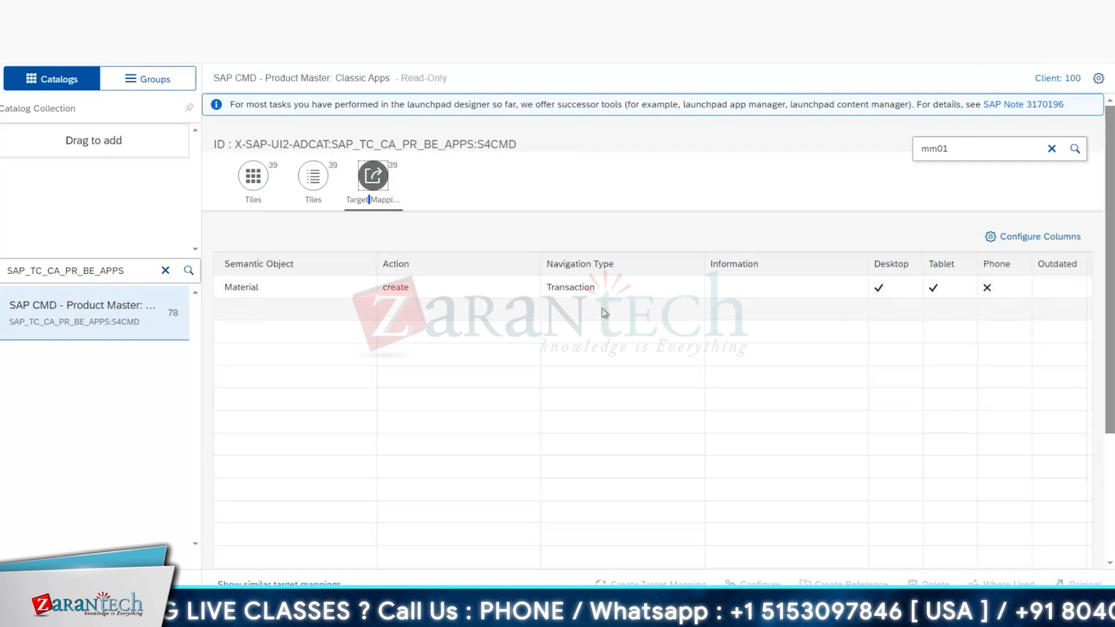
left_click(603, 290)
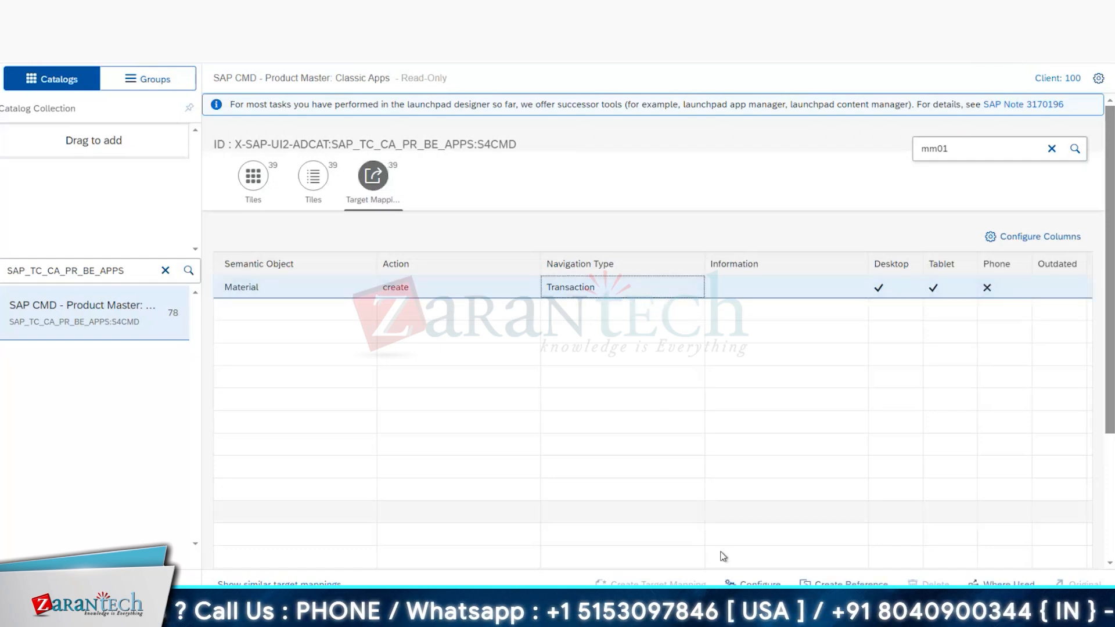
left_click(753, 583)
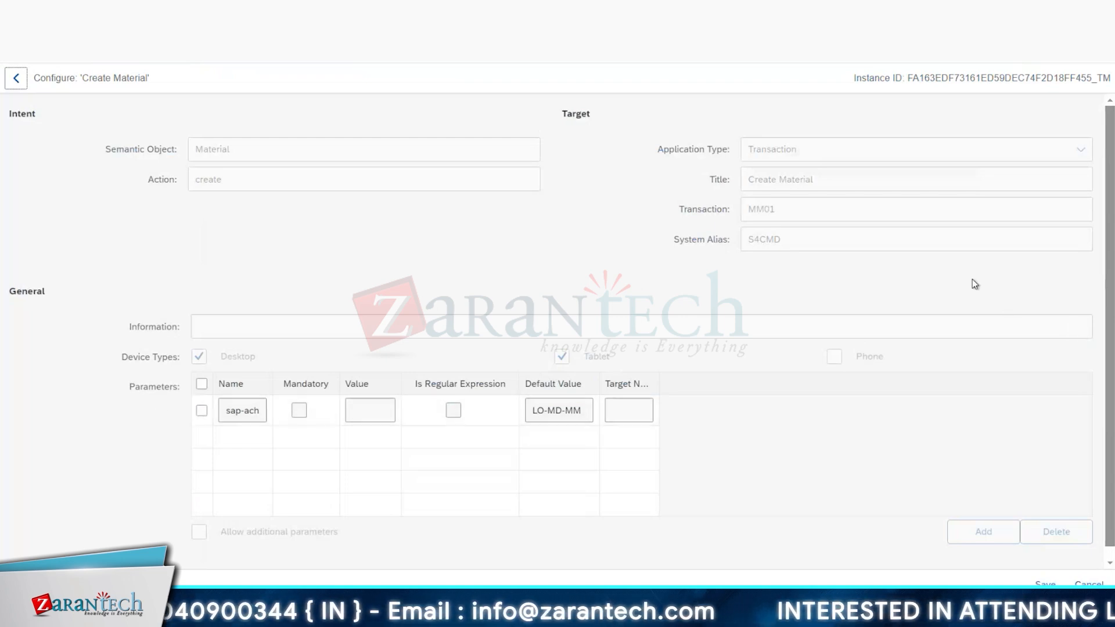
left_click_drag(718, 239, 789, 237)
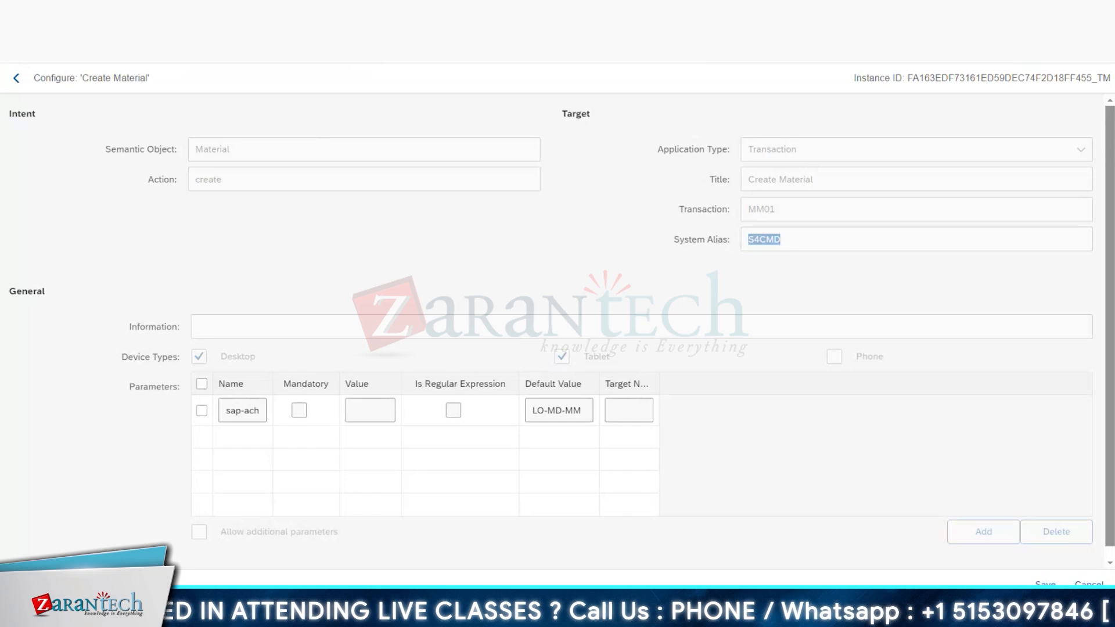
Step: Search Google in a new tab for "tcode to check system alias in sap" and look through the results
key("ctrl+t")
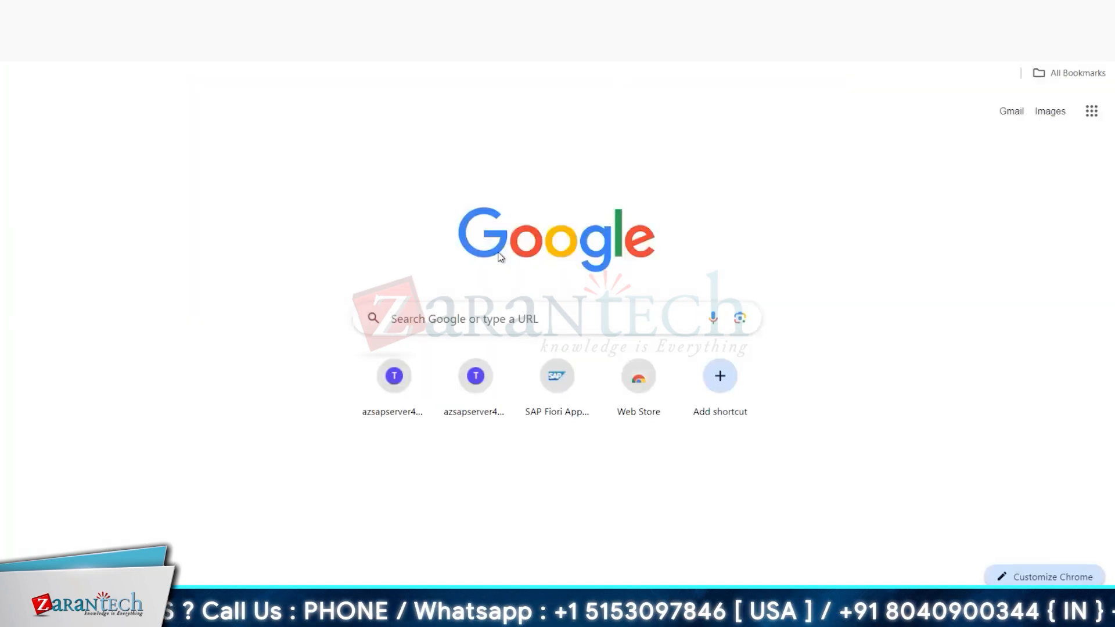
left_click(530, 325)
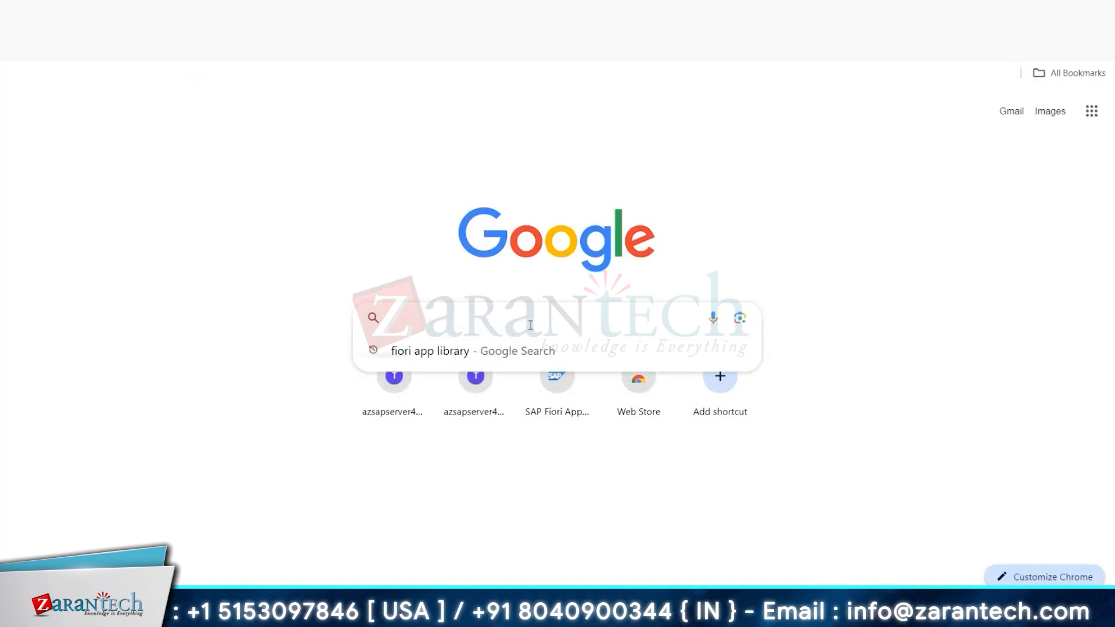
type("tcode")
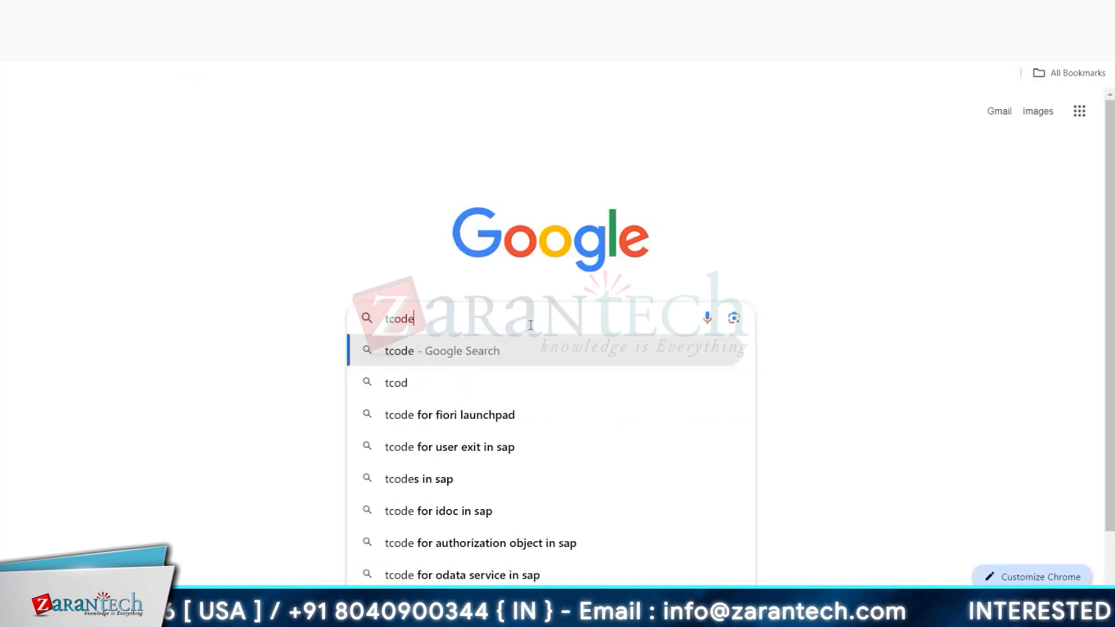
type(" to view system")
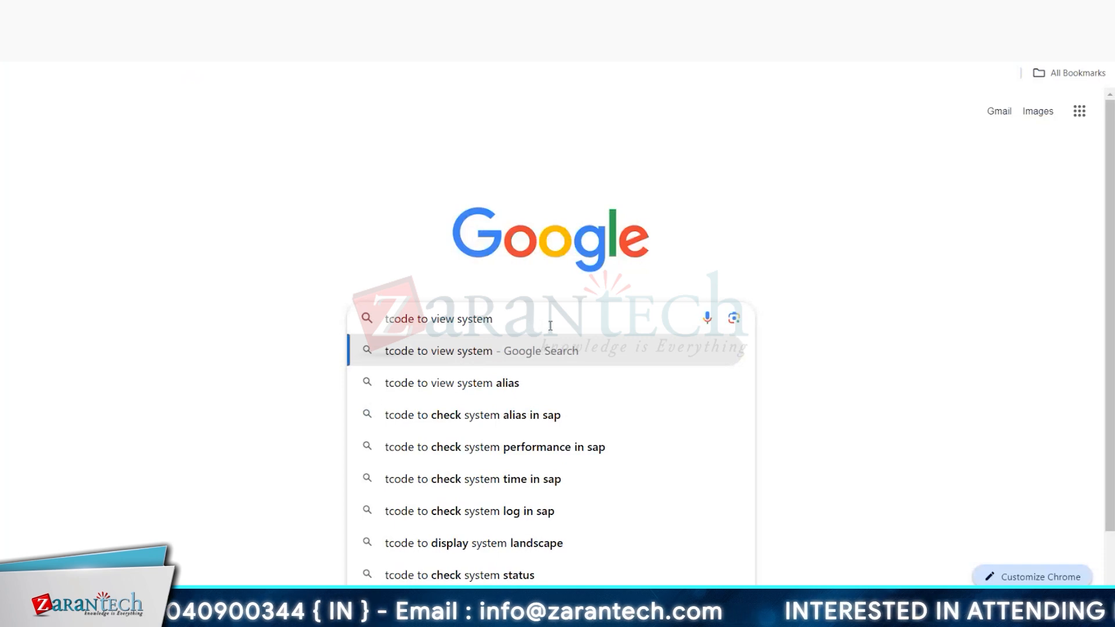
left_click(508, 415)
scroll(318, 281, "down", 4)
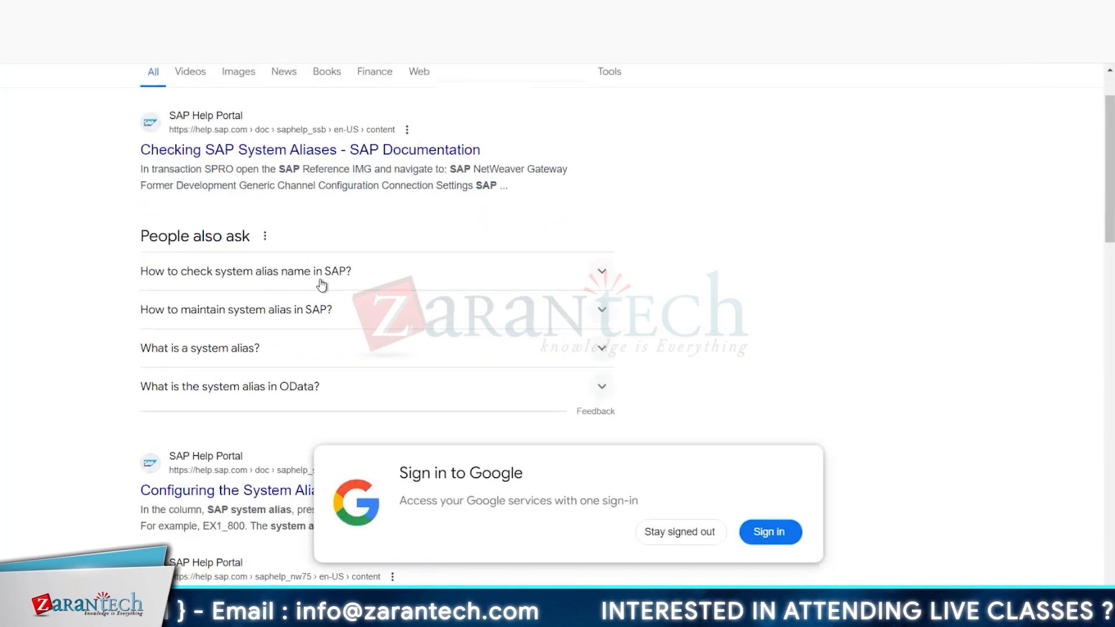
Step: Read the SAP Help page "Checking SAP System Aliases", accepting its cookies, and return to the search results
scroll(333, 226, "up", 4)
left_click(333, 226)
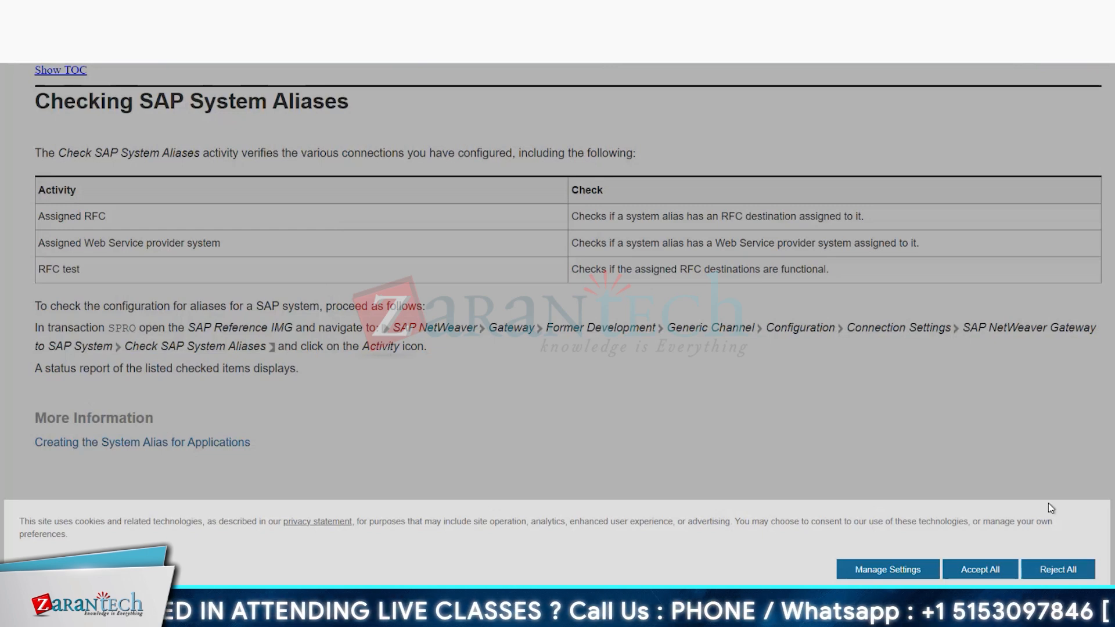
left_click(980, 572)
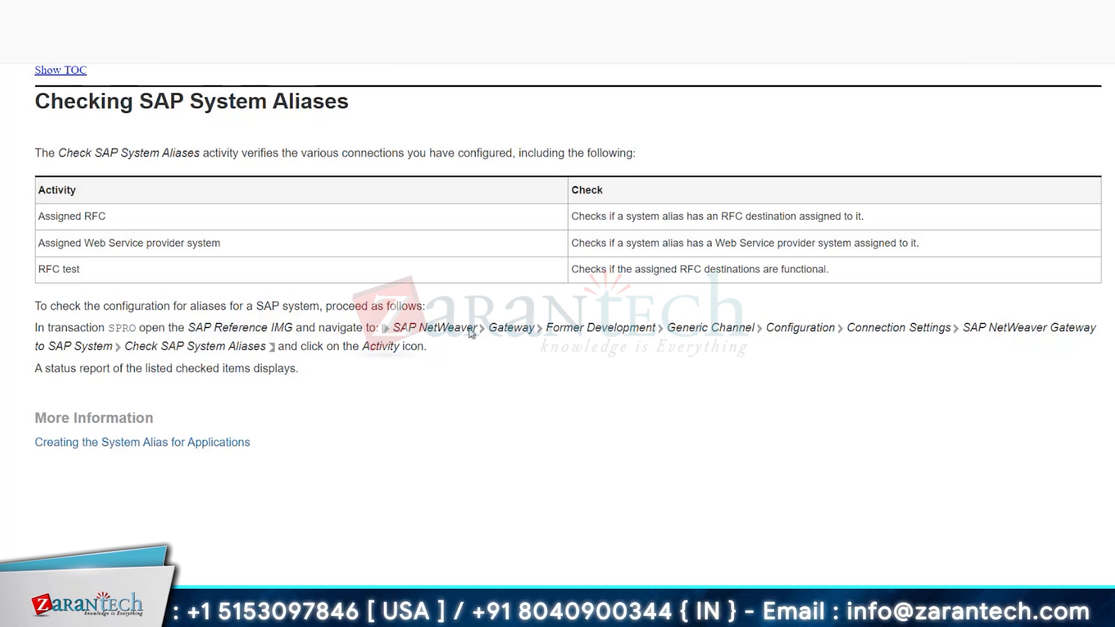
key("alt+Left")
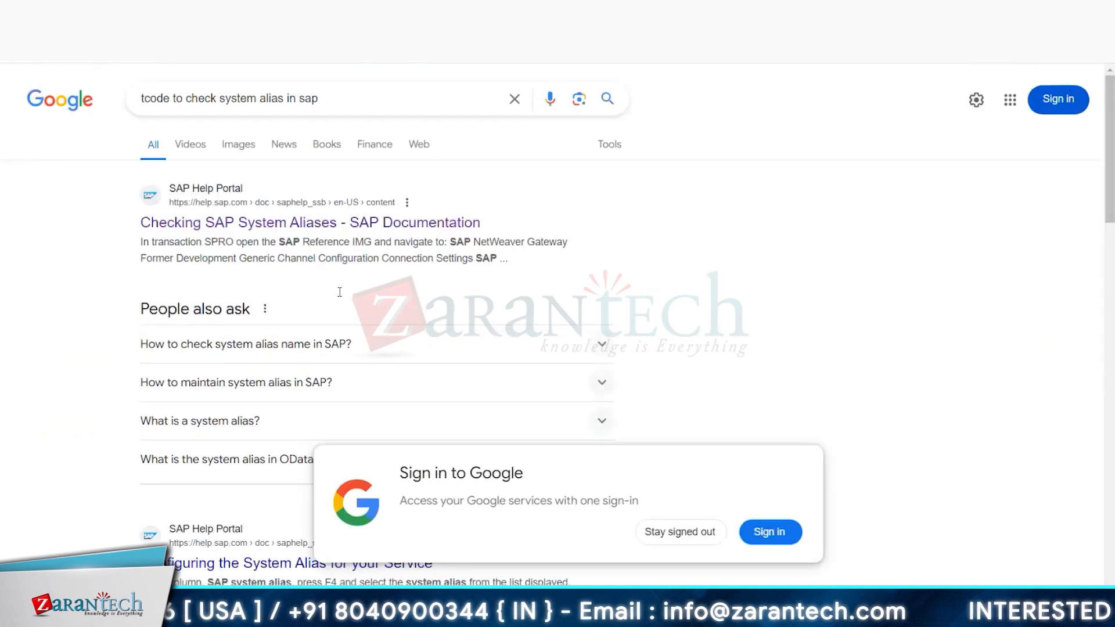
Step: Read the SAP Community thread "How to check system alias are successfully connected or Not" with its answers and return to the search results
scroll(429, 348, "down", 8)
left_click(430, 348)
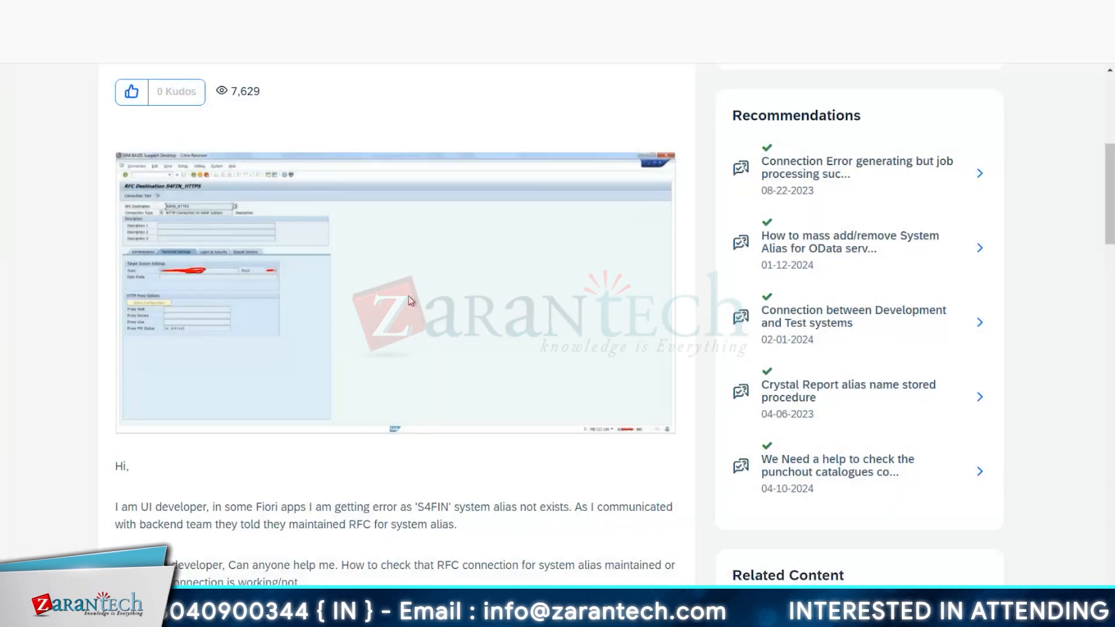
scroll(457, 291, "up", 1)
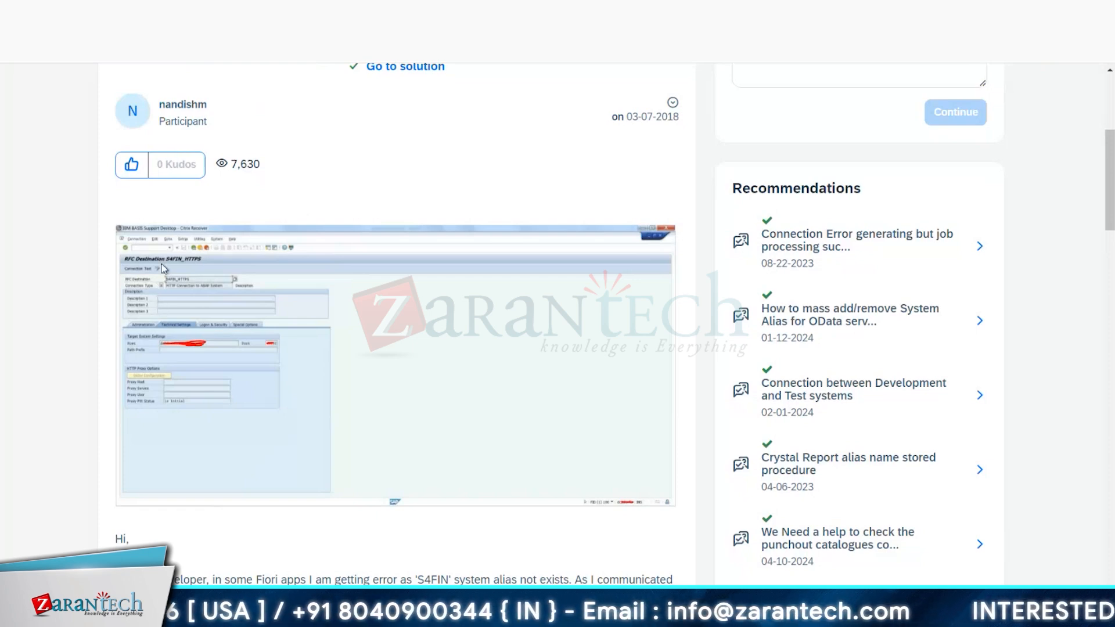
scroll(161, 266, "down", 15)
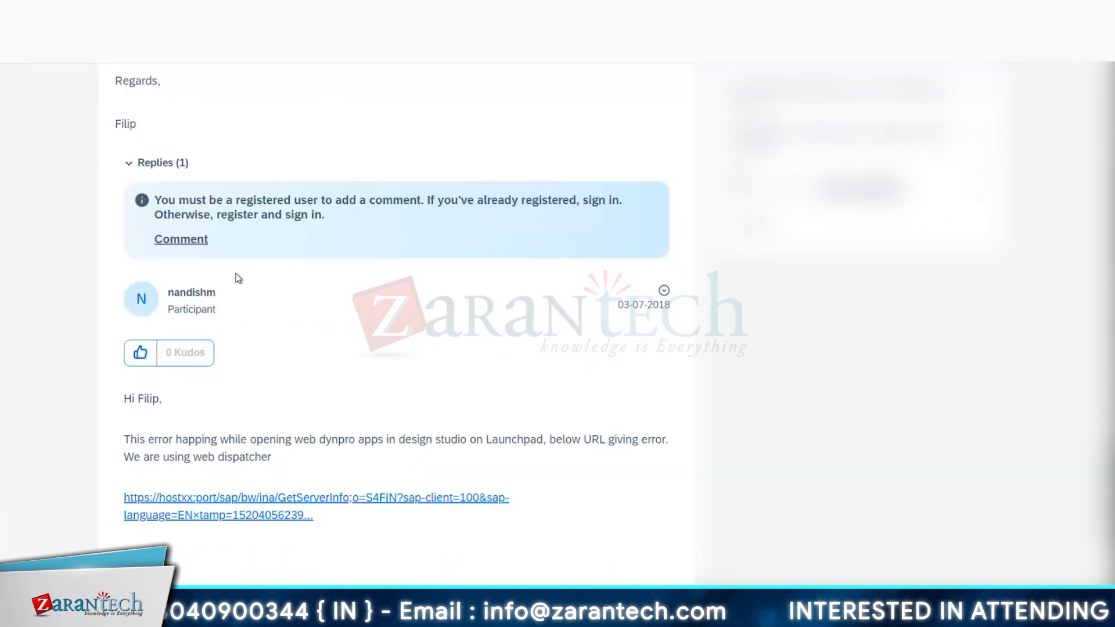
scroll(238, 278, "down", 1)
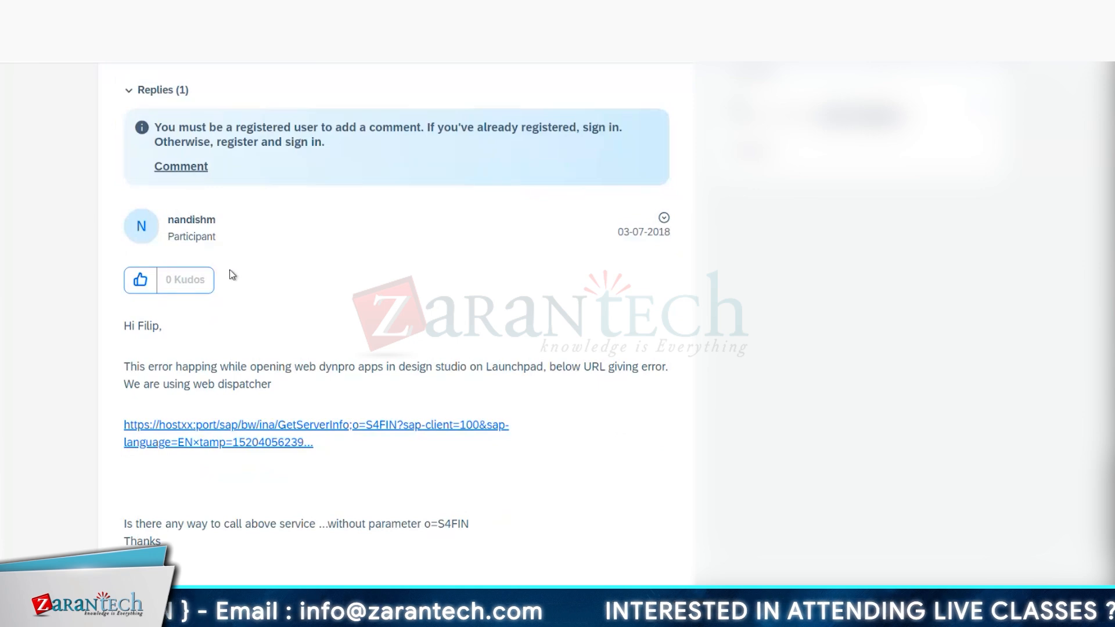
scroll(232, 274, "down", 2)
scroll(231, 274, "up", 5)
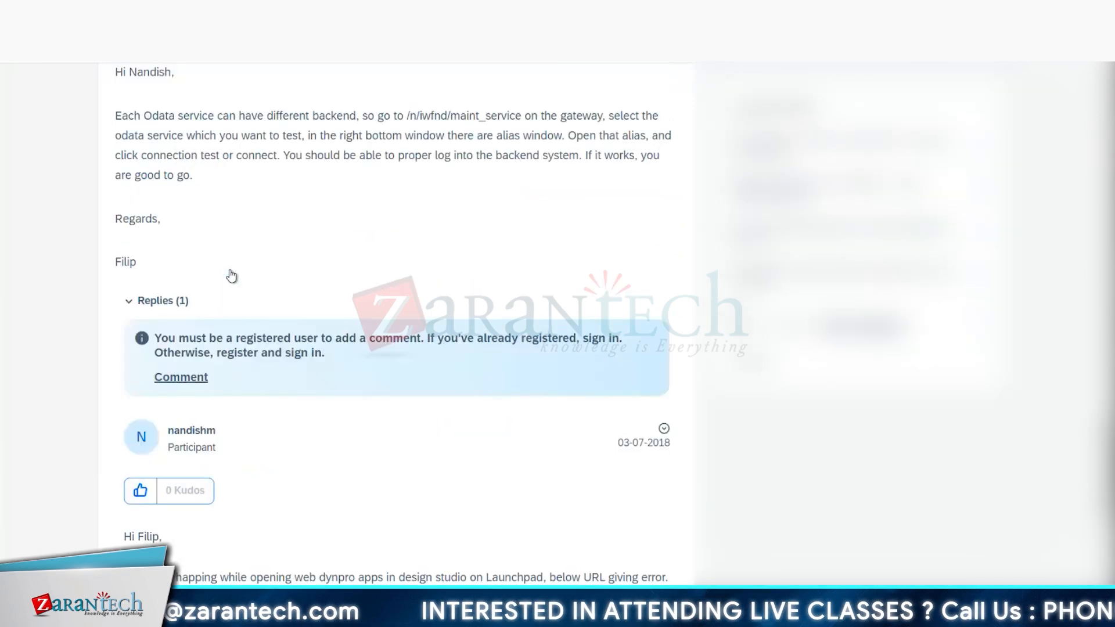
scroll(231, 275, "up", 8)
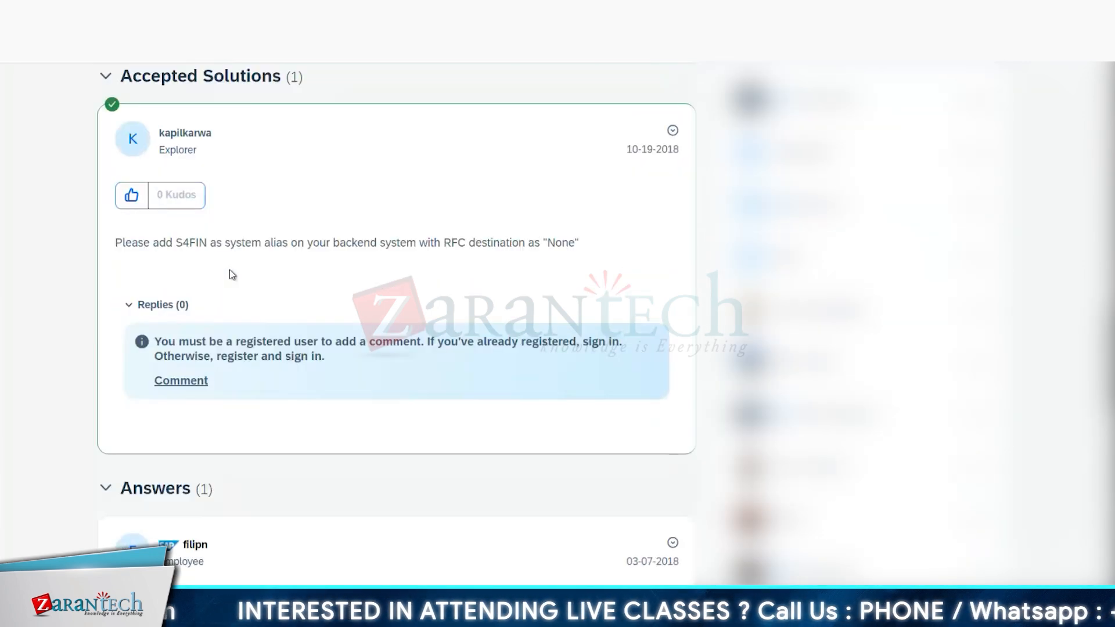
scroll(232, 275, "up", 1)
scroll(231, 275, "up", 4)
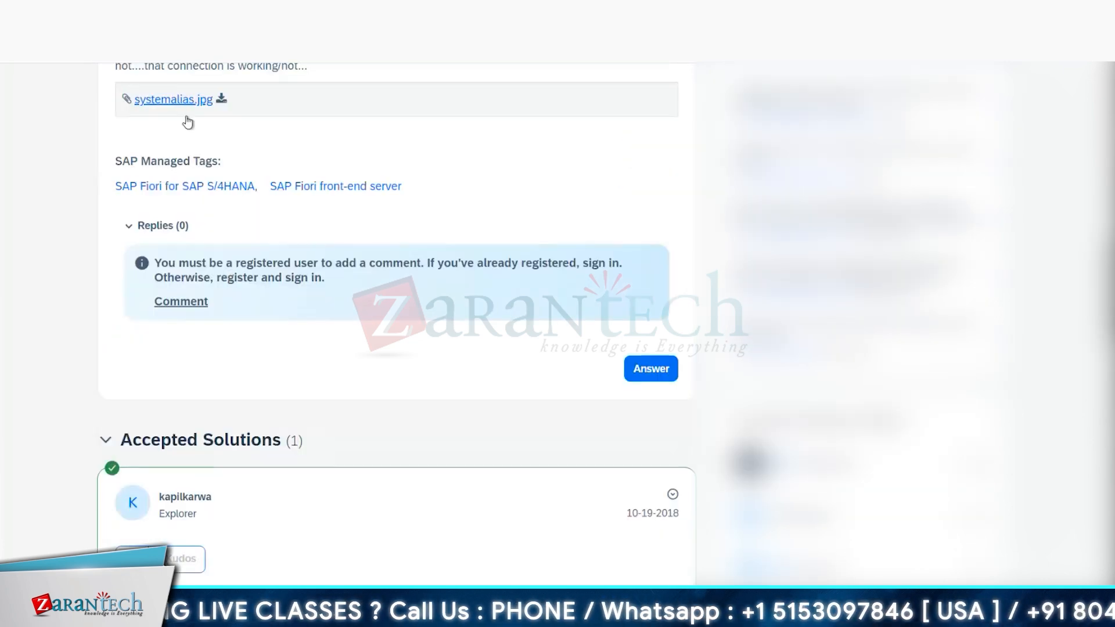
scroll(201, 180, "up", 3)
scroll(201, 180, "up", 10)
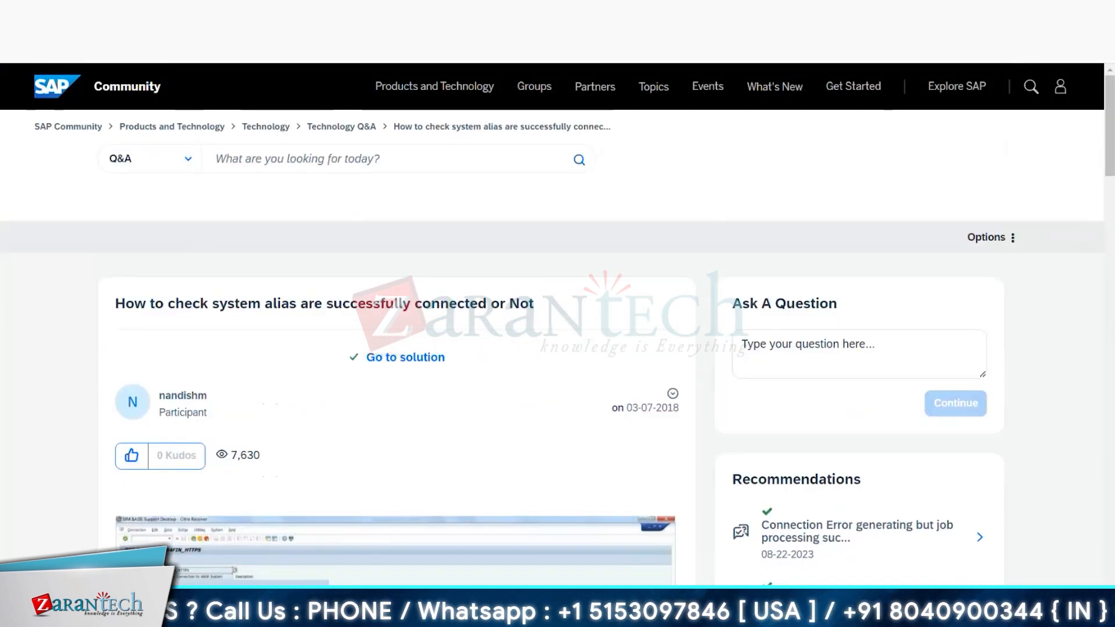
key("alt+Left")
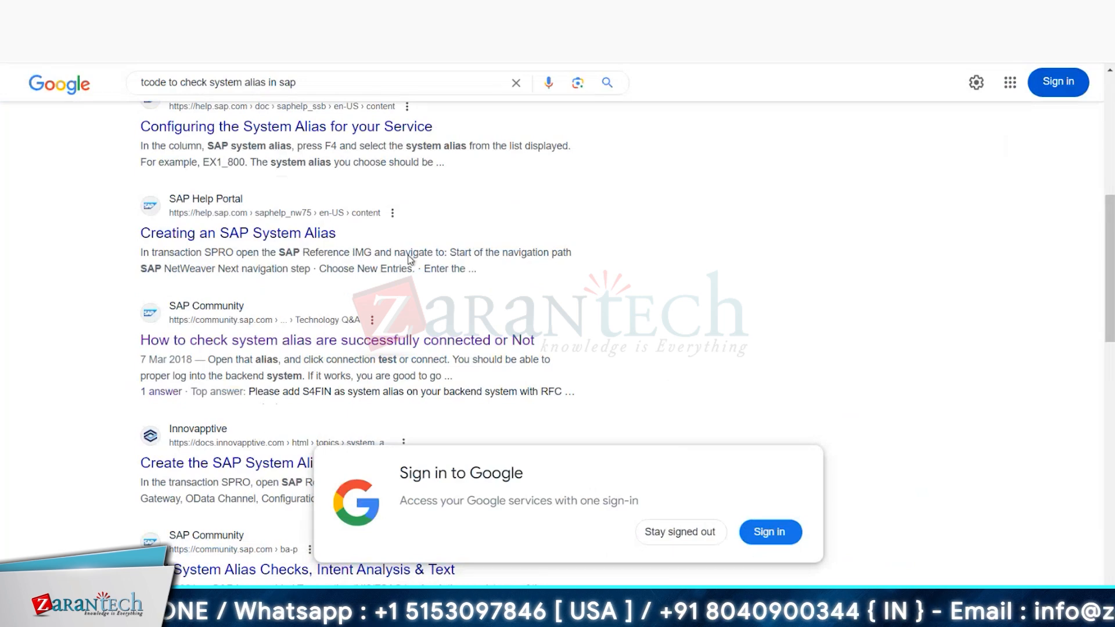
Step: Find the search result on the /UI2/GW_SYS_ALI transaction code for managing SAP system aliases and open it
scroll(407, 256, "down", 2)
scroll(407, 252, "down", 2)
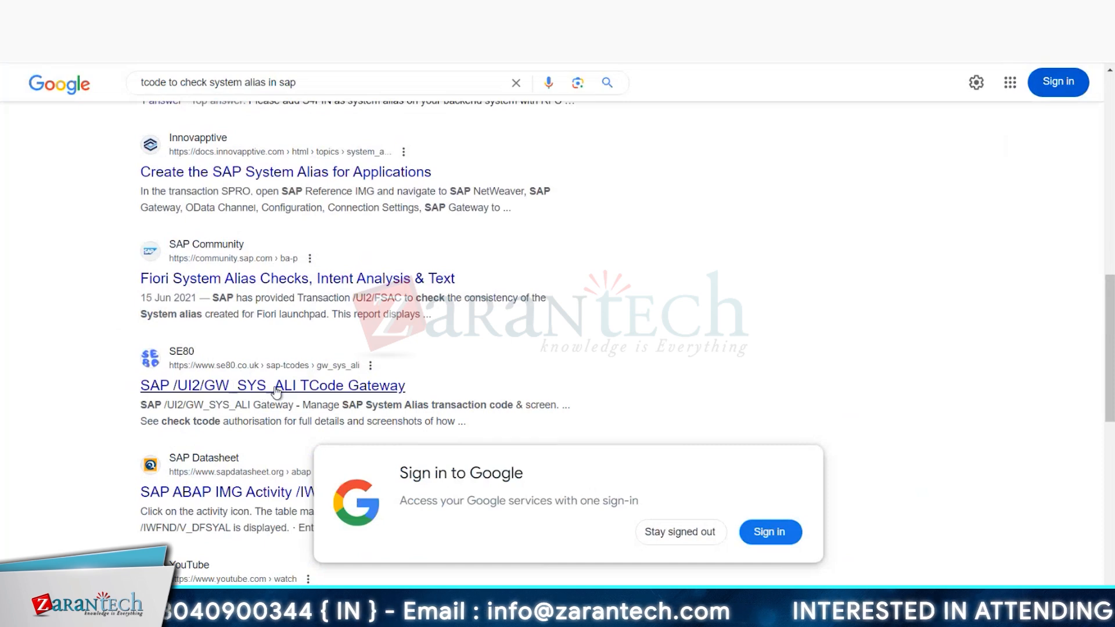
left_click(403, 387)
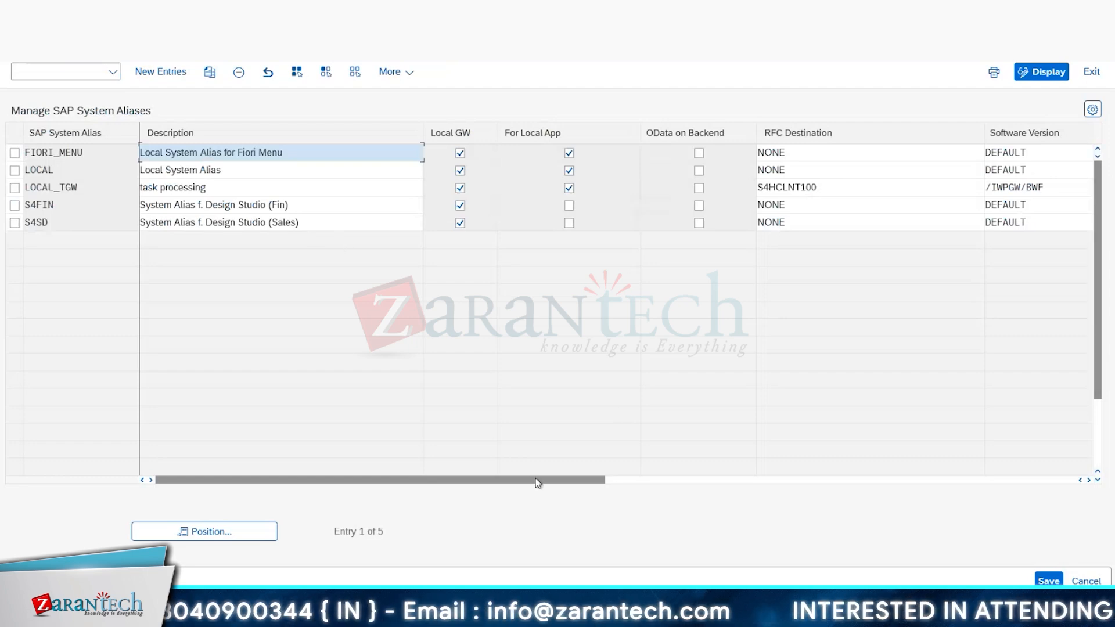
Step: Examine the aliases in Manage SAP System Aliases, including their RFC destination, software version, system ID and client columns
left_click_drag(541, 481, 627, 475)
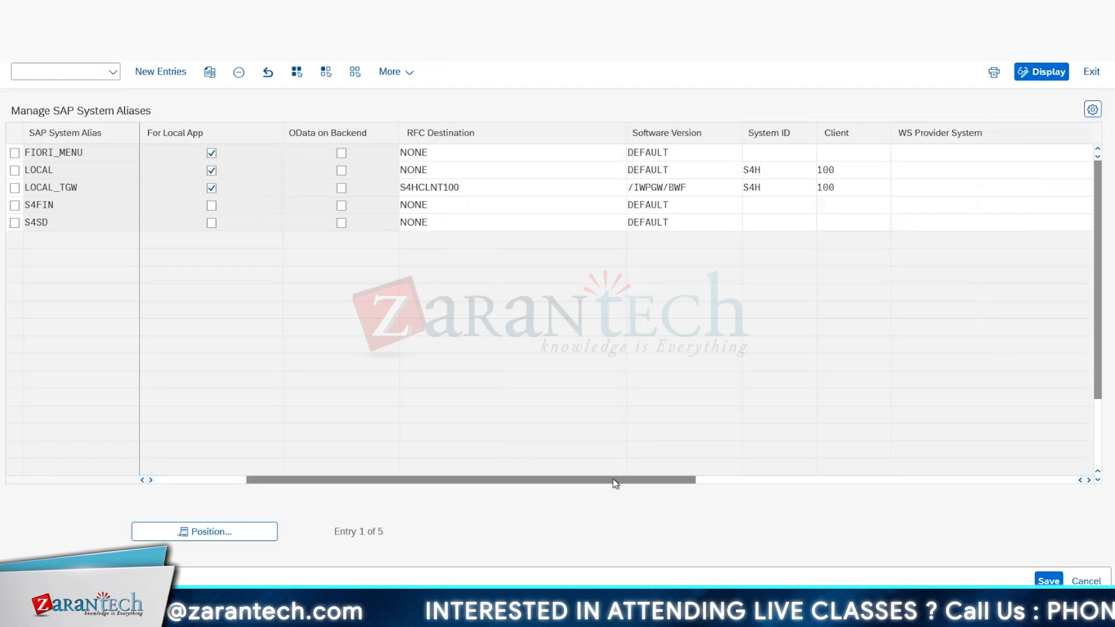
left_click_drag(691, 479, 909, 447)
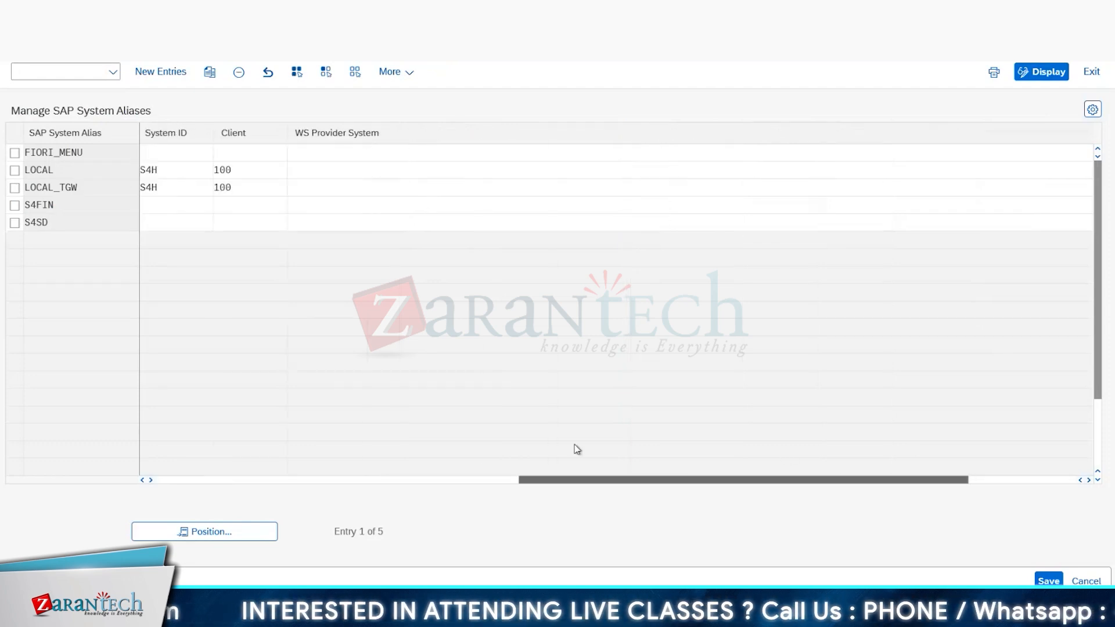
left_click_drag(577, 449, 366, 455)
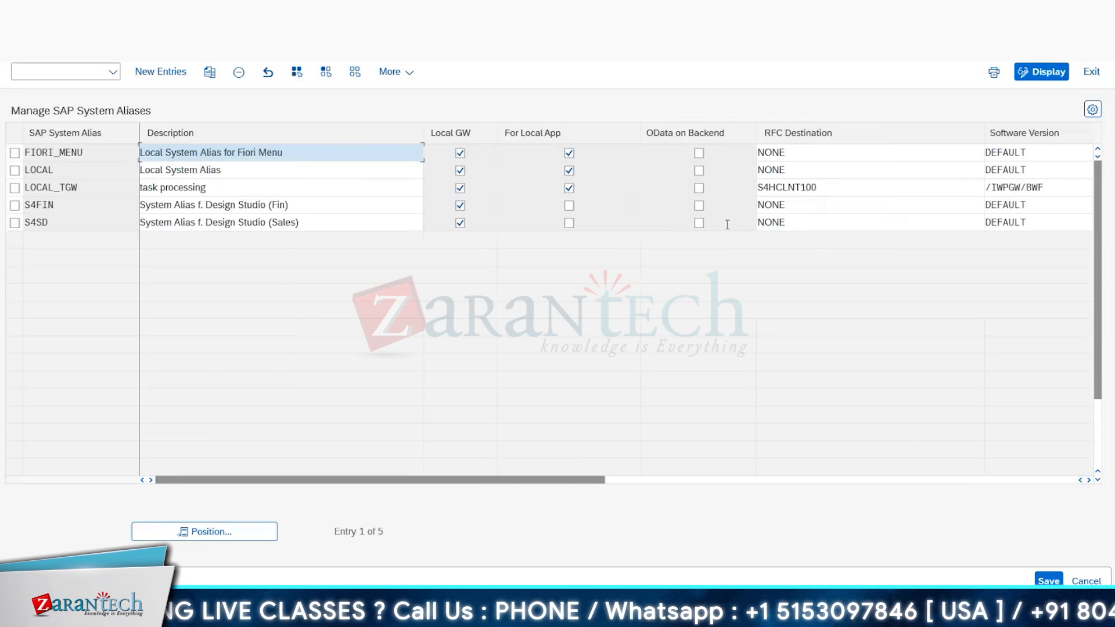
left_click(48, 206)
key("Down")
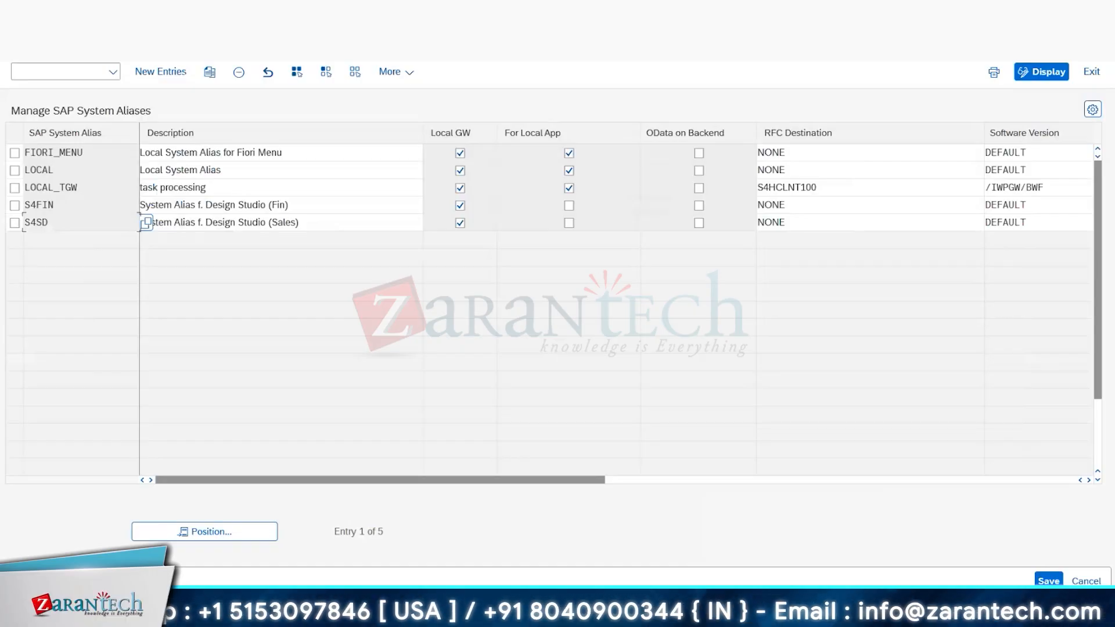
Step: Return to the launchpad designer and save the ZSM_TANU mm01 target mapping with transaction MM01 and system alias LOCAL
mouse_move(267, 617)
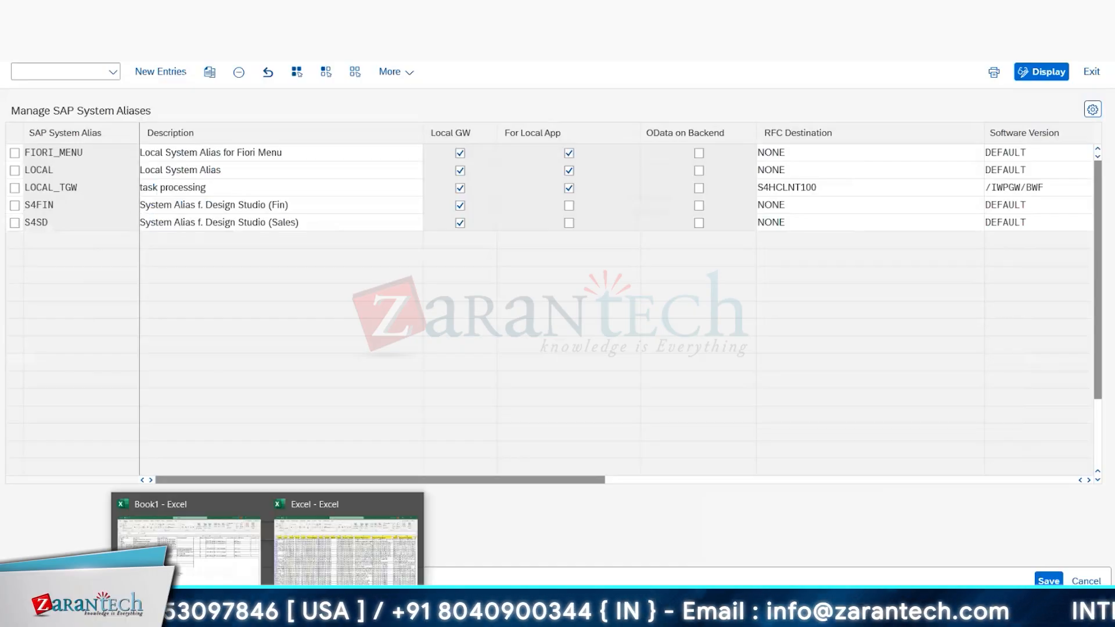
left_click(252, 572)
left_click(234, 616)
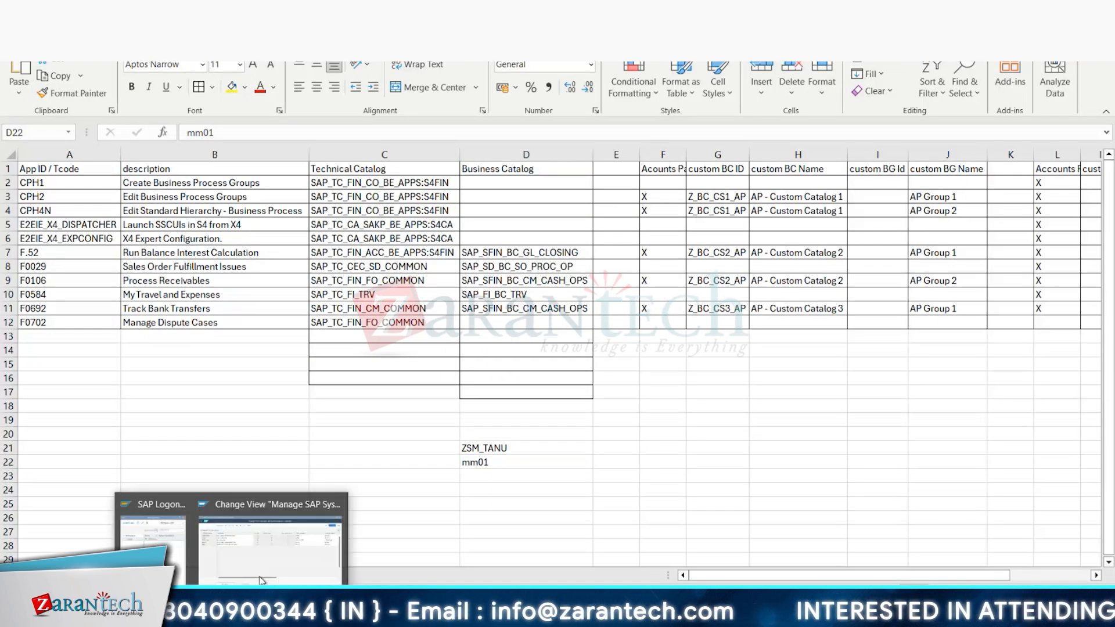
left_click(266, 573)
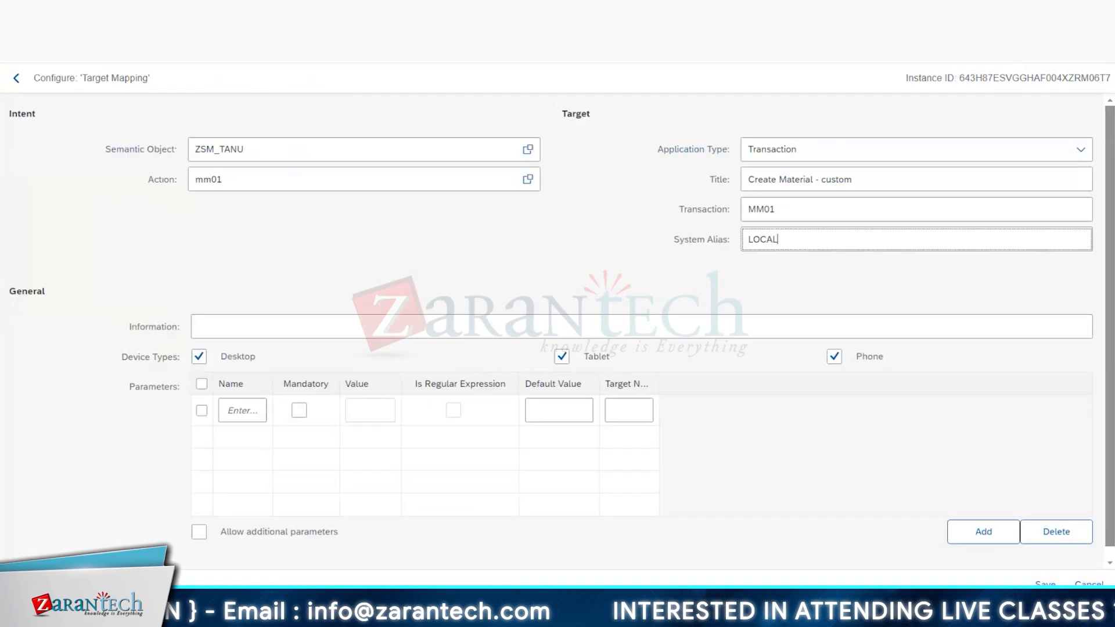
left_click(804, 216)
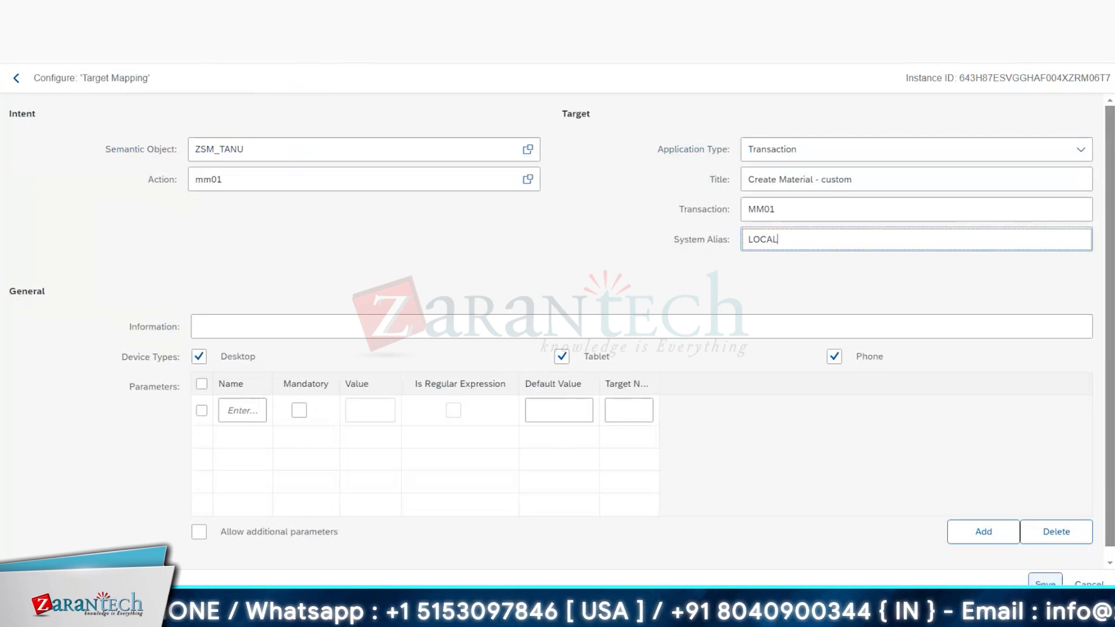
left_click(1045, 581)
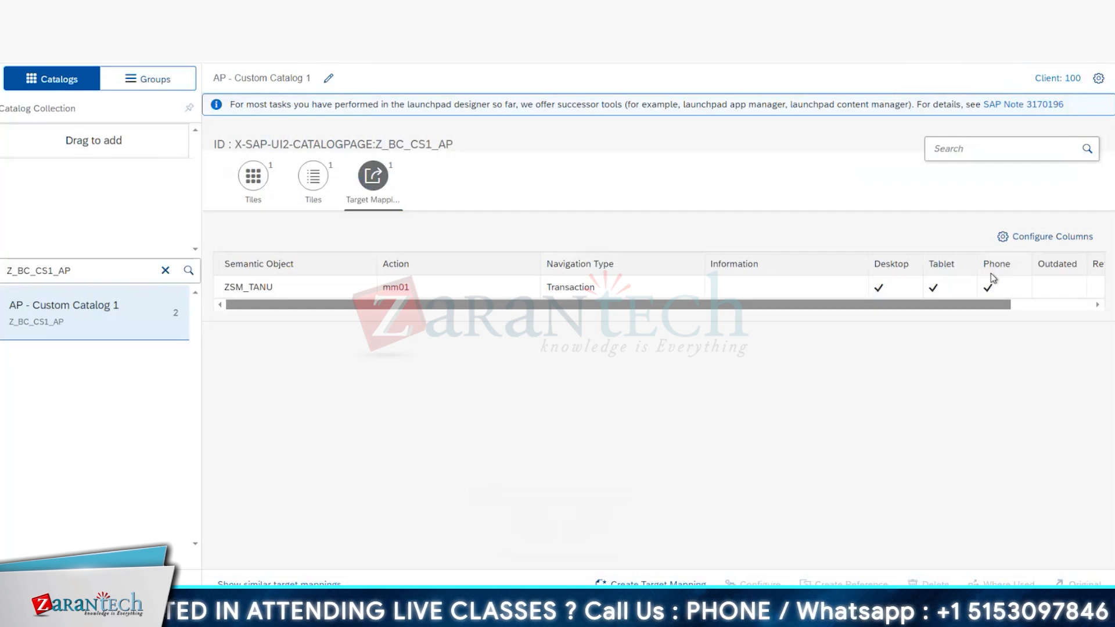
Step: Reopen the ZSM_TANU mm01 target mapping's configuration, disable the Phone device type and save it
left_click(810, 292)
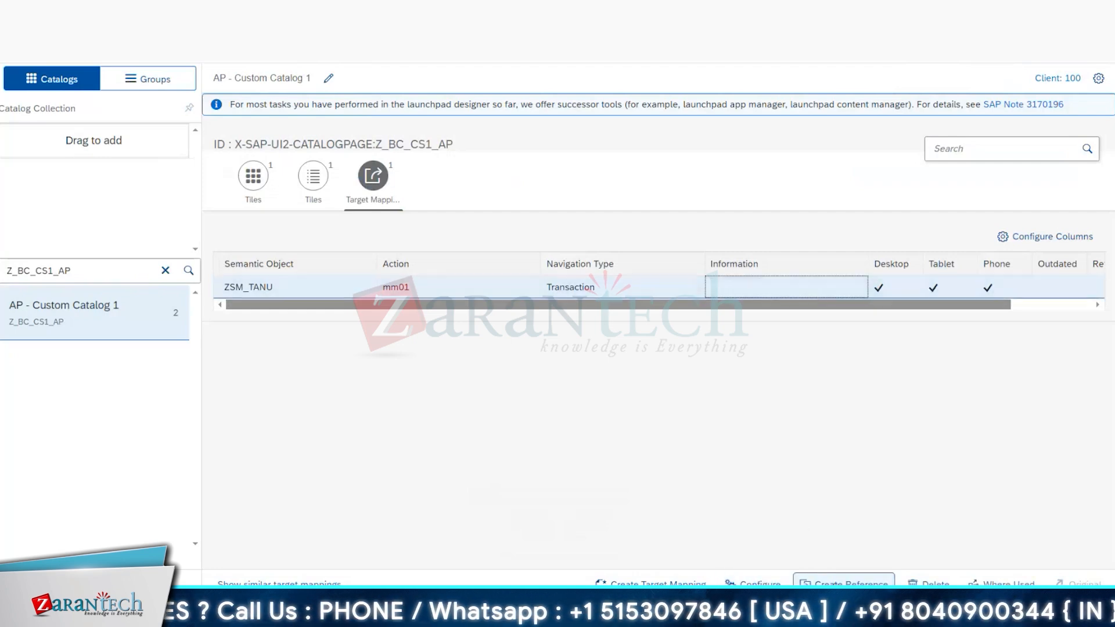
left_click(755, 583)
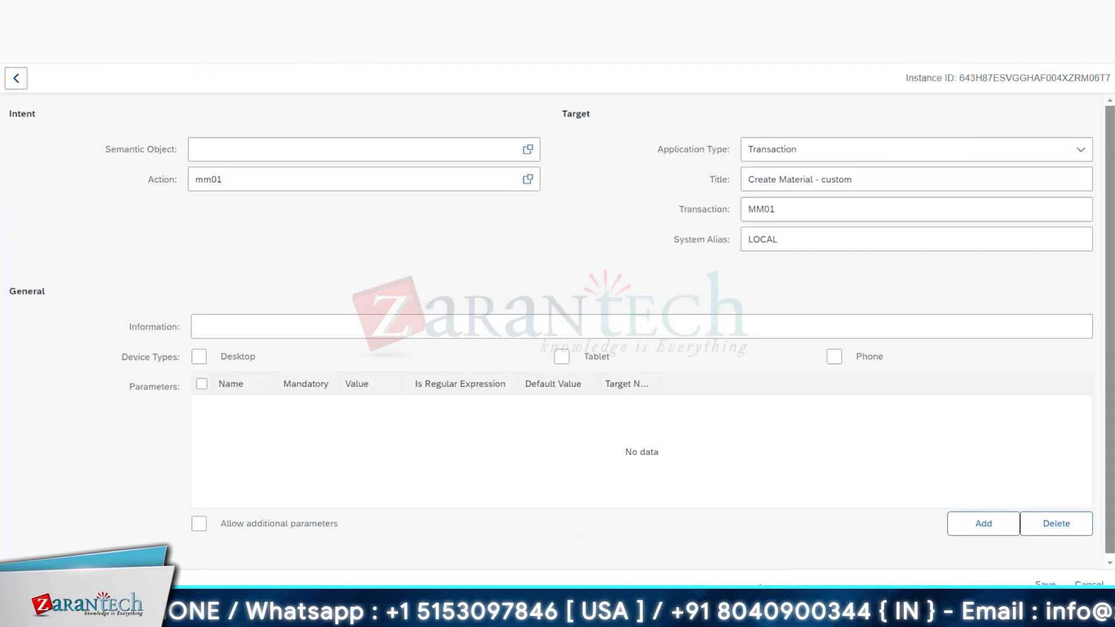
left_click(835, 357)
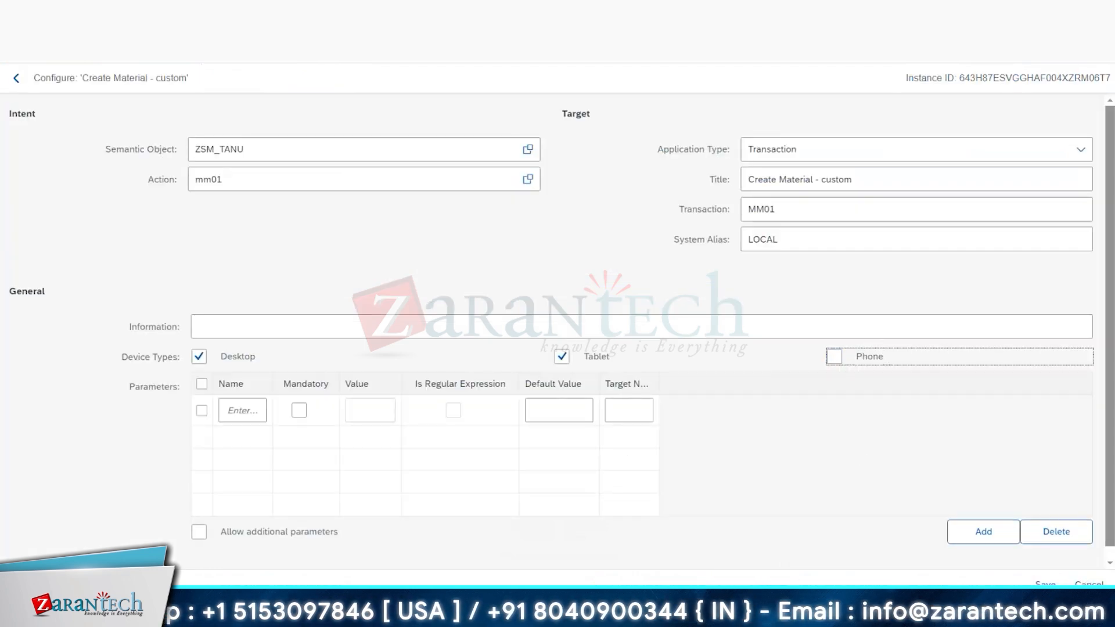
left_click(1045, 583)
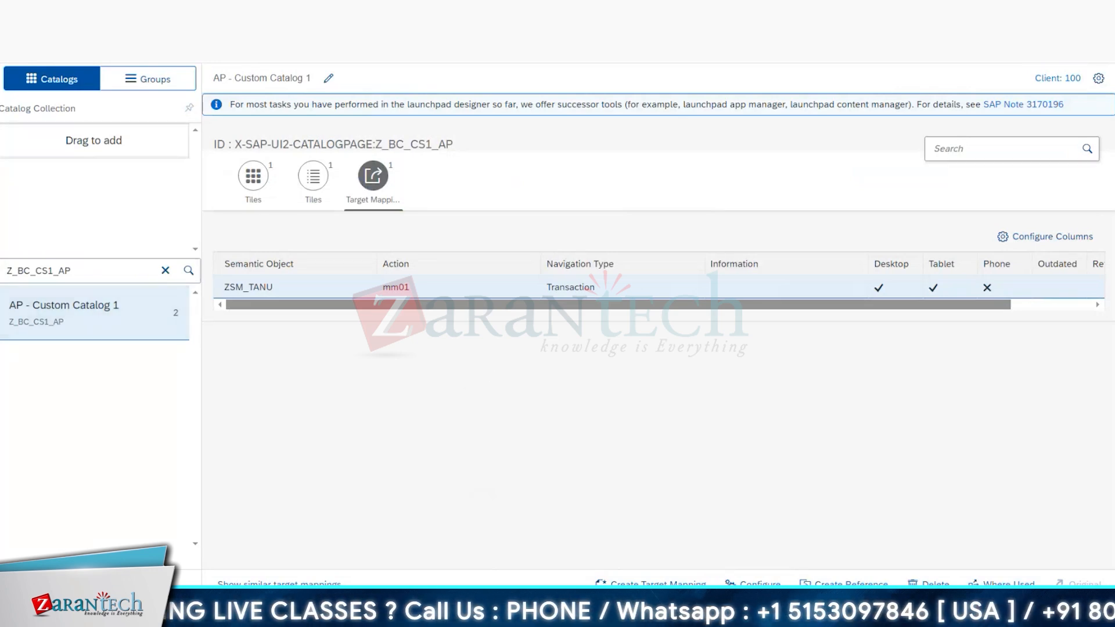
Step: Check the catalog's tile list and add MM01 to row 13 of the Excel template with Z_BC_CS1_AP, AP - Custom Catalog 1 and AP Group 1
left_click(313, 176)
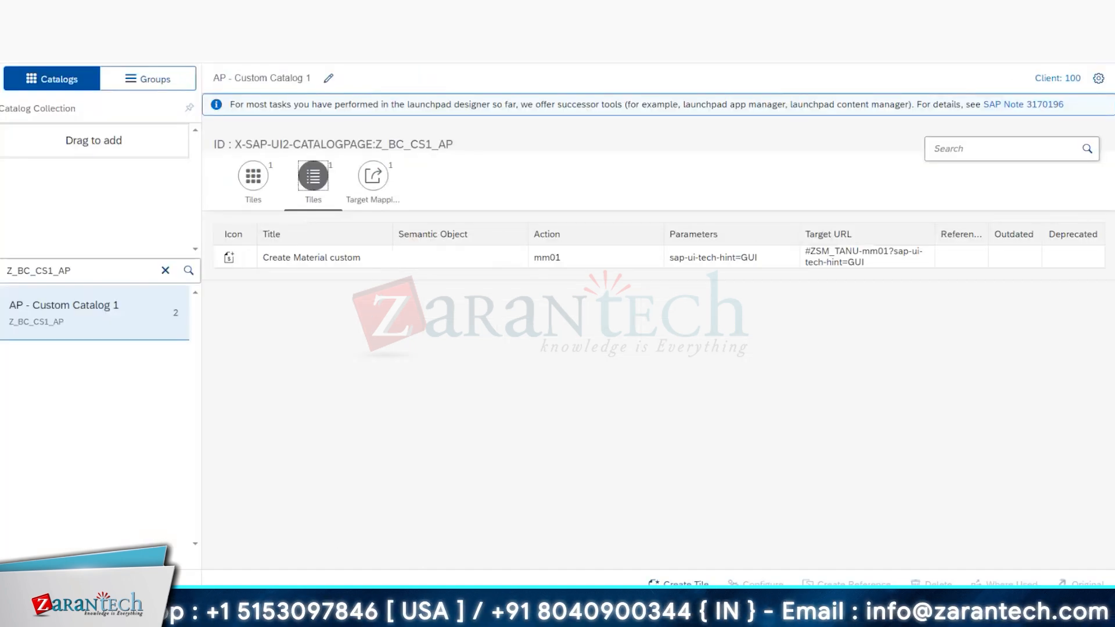
mouse_move(267, 616)
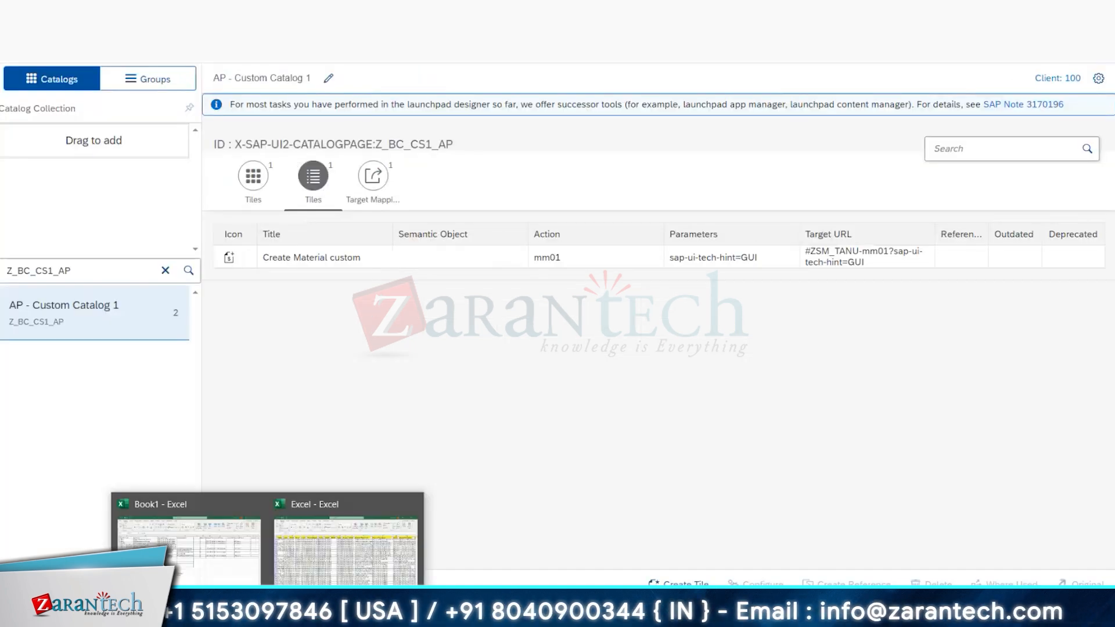
left_click(244, 575)
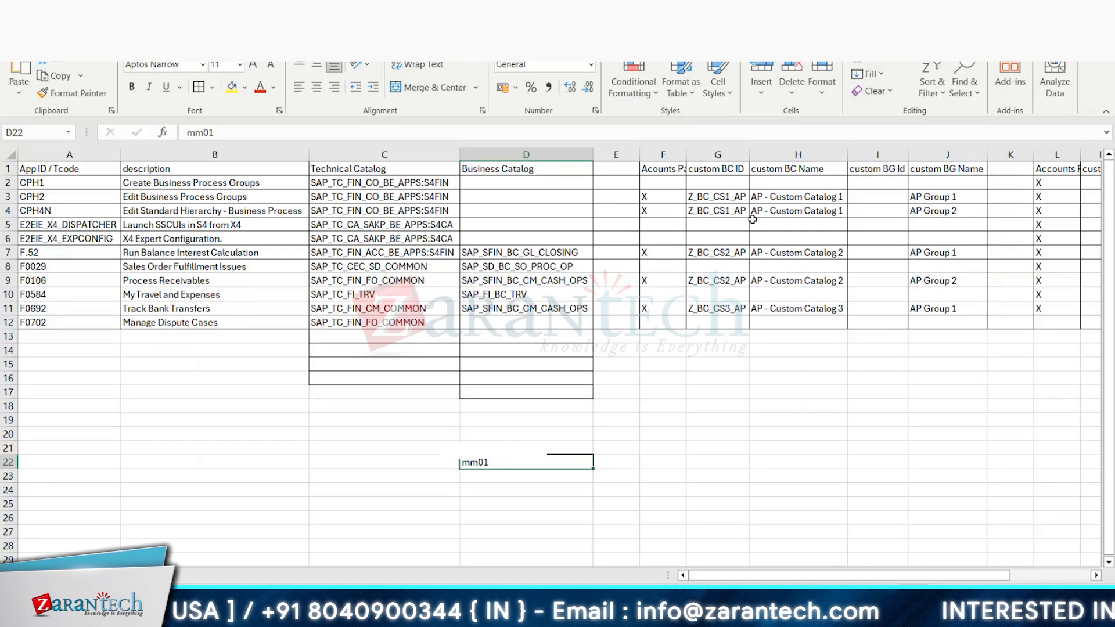
left_click(100, 337)
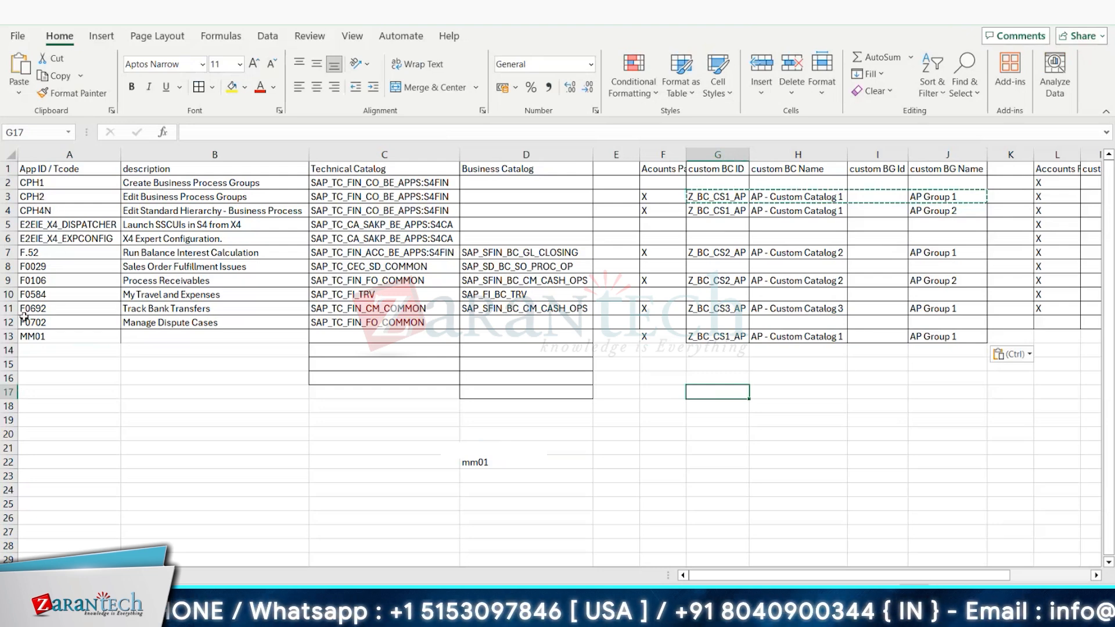
Step: Copy CPH2's technical catalog SAP_TC_FIN_CO_BE_APPS:S4FIN from the template and try to reference the Create Material custom tile to it in the launchpad designer
left_click(44, 193)
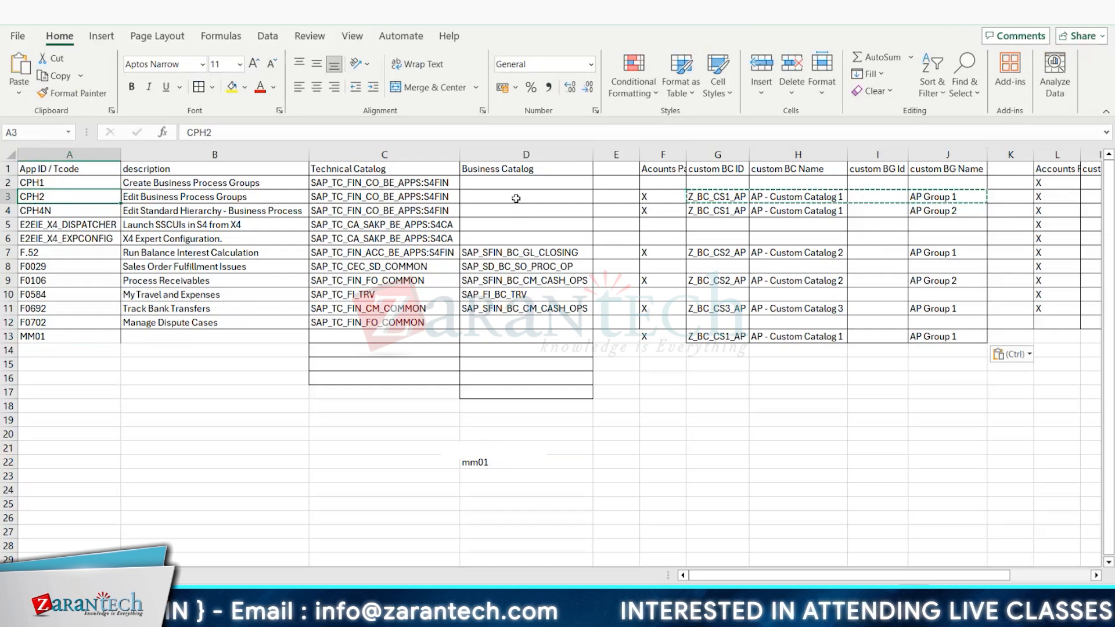
left_click(433, 203)
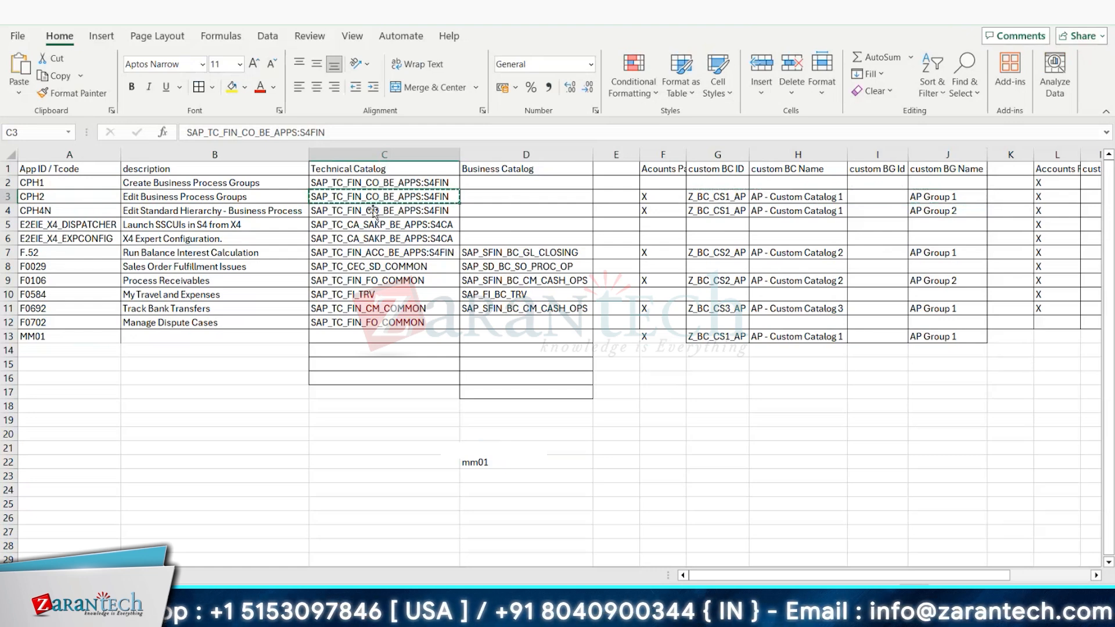
key("alt+Tab")
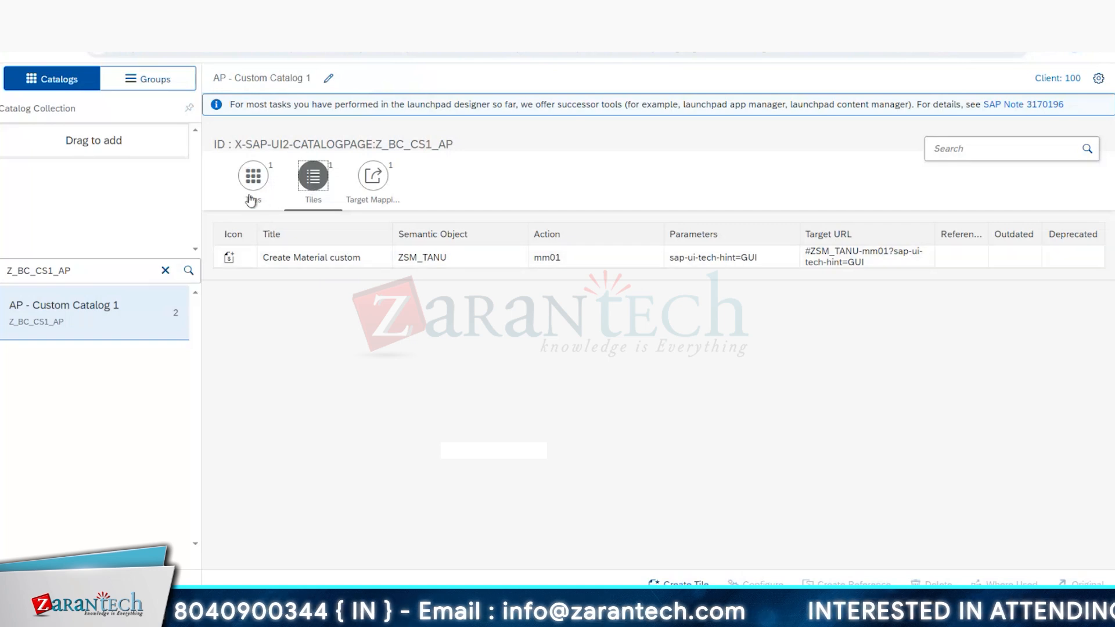
left_click(239, 260)
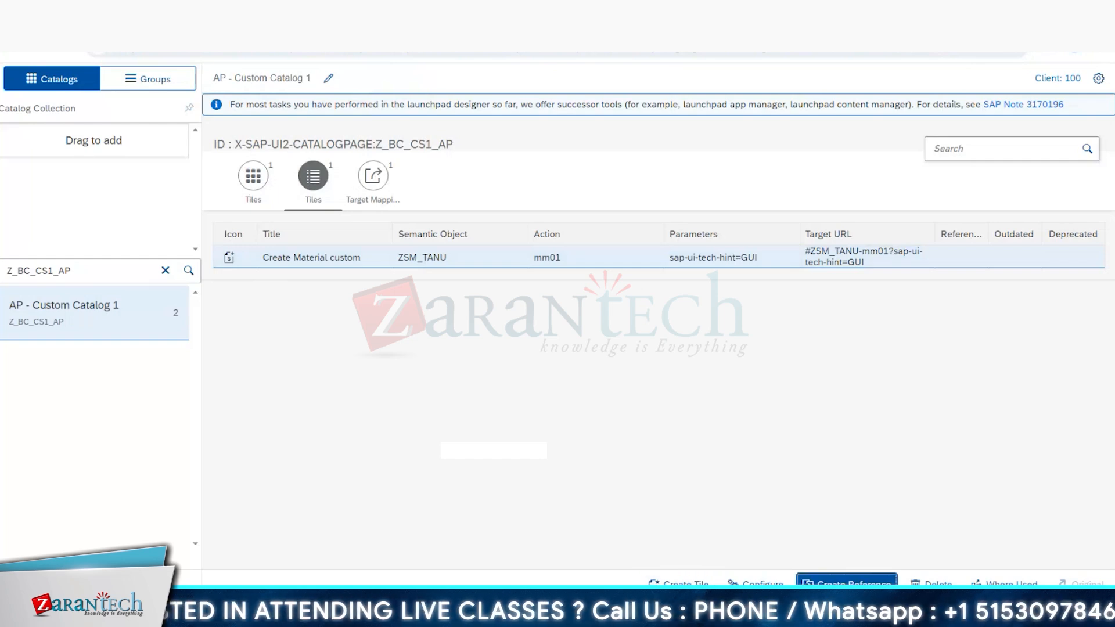
left_click(845, 583)
type("SAP_TC_FIN_CO_BE_APPS:S4FIN")
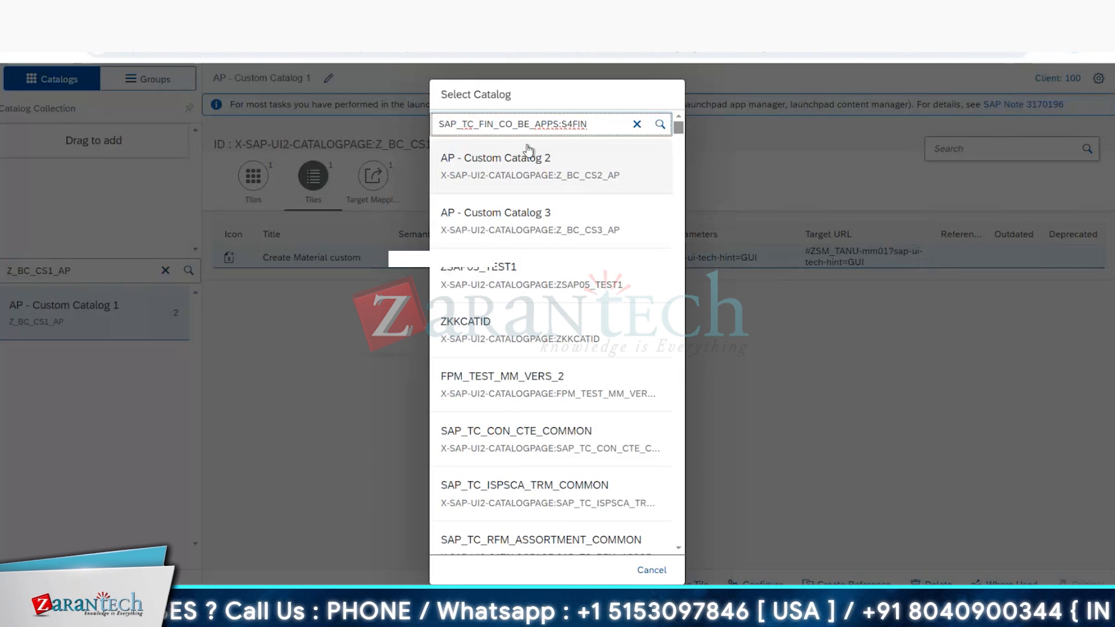
key("Return")
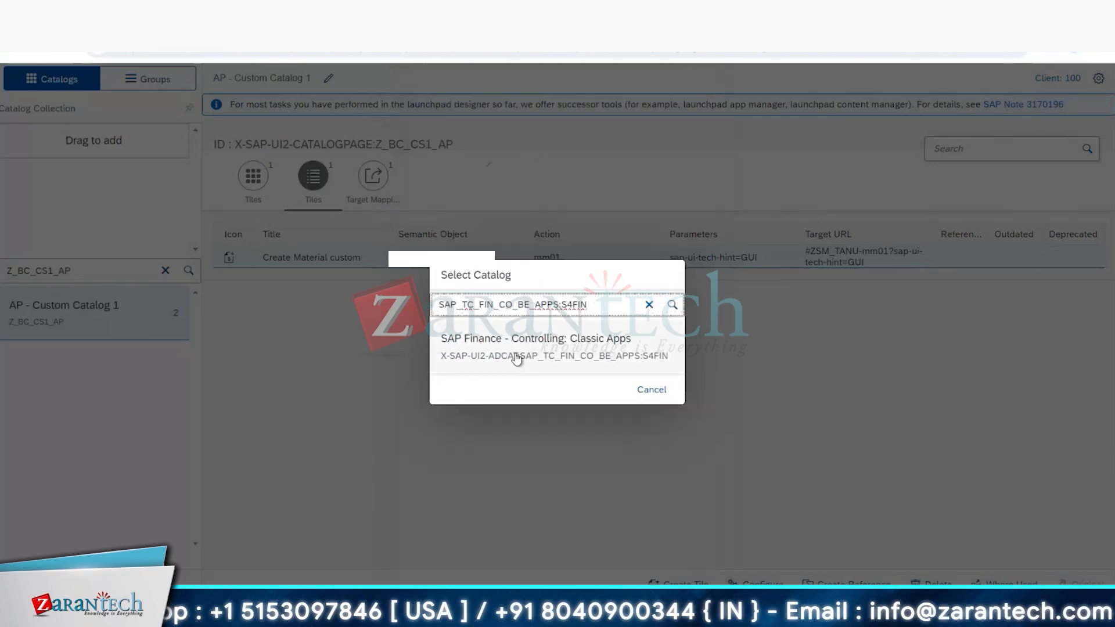
left_click(534, 354)
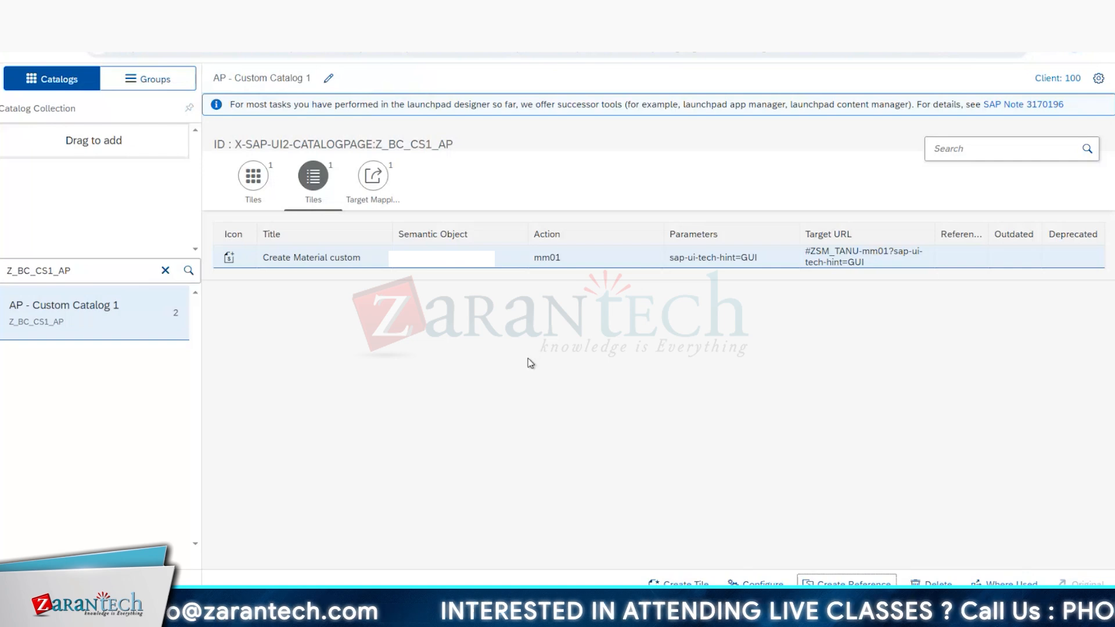
Step: Retry referencing the Create Material custom tile to SAP Finance - Controlling: Classic Apps, searching with SAP_TC_FIN_CO_BE_APPs, and dismiss the dialog
left_click(834, 583)
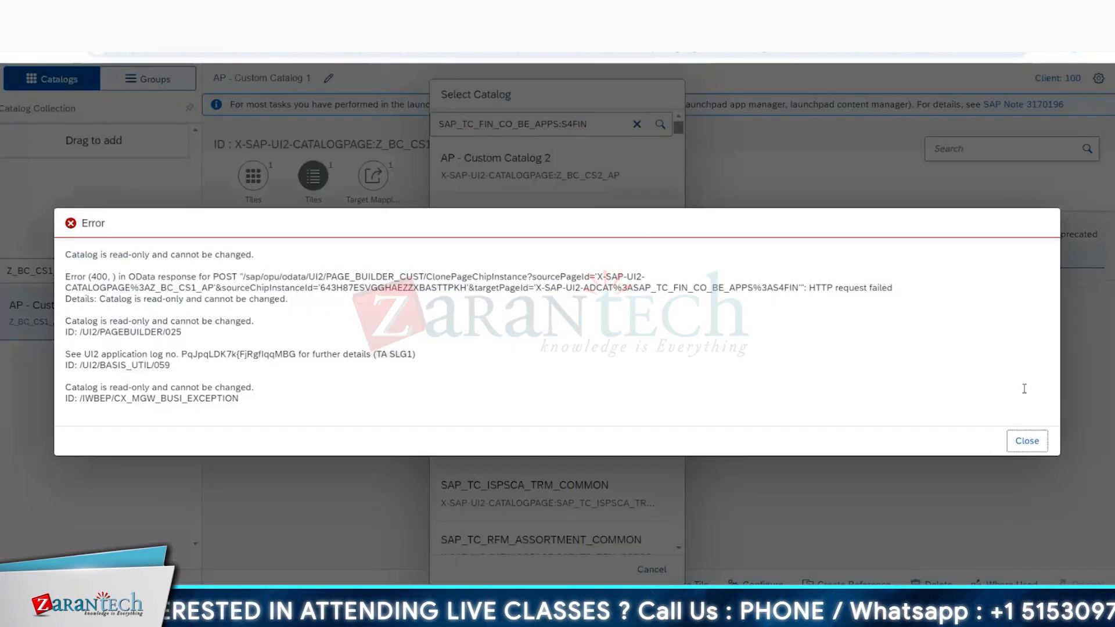
left_click(1027, 441)
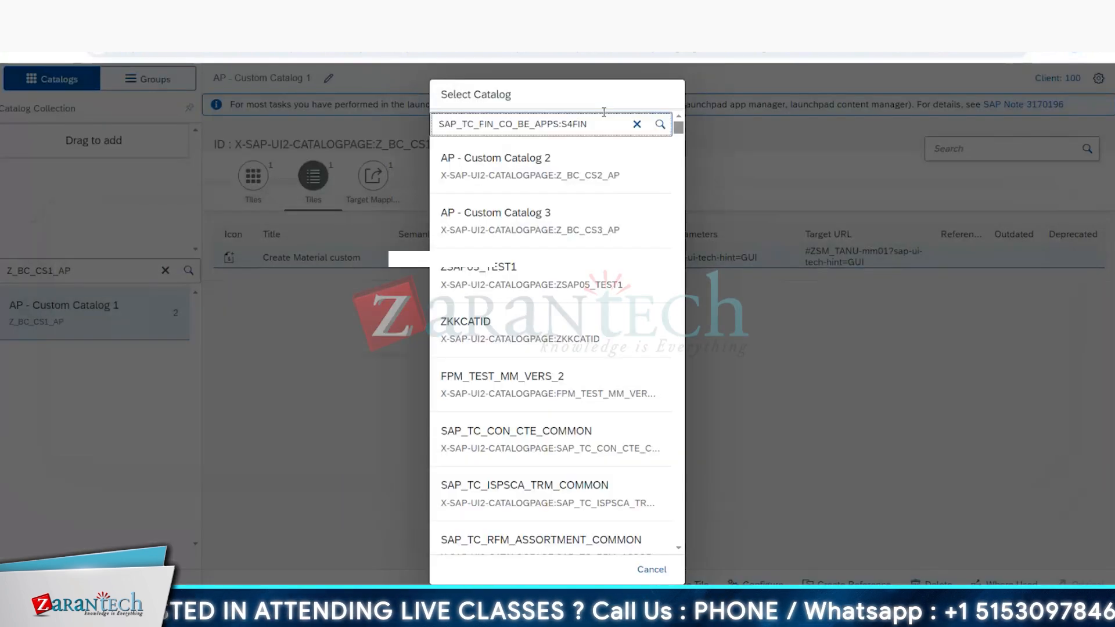
left_click(604, 121)
key("BackSpace")
key("BackSpace")
key("BackSpace")
key("BackSpace")
key("BackSpace")
key("BackSpace")
key("BackSpace")
type("s")
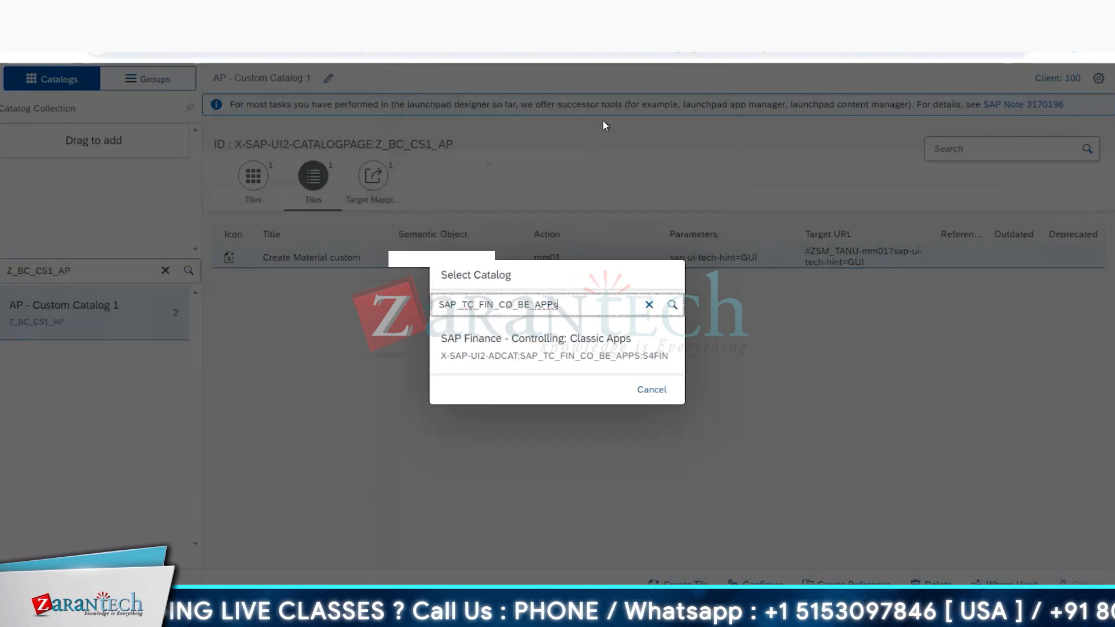
left_click(543, 348)
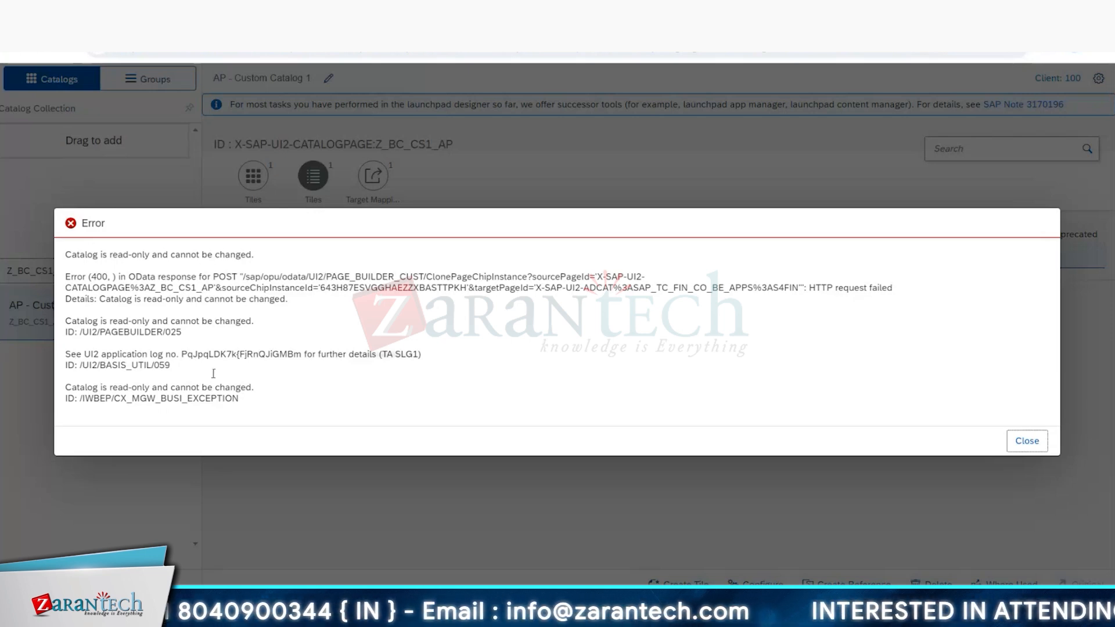
left_click(1023, 441)
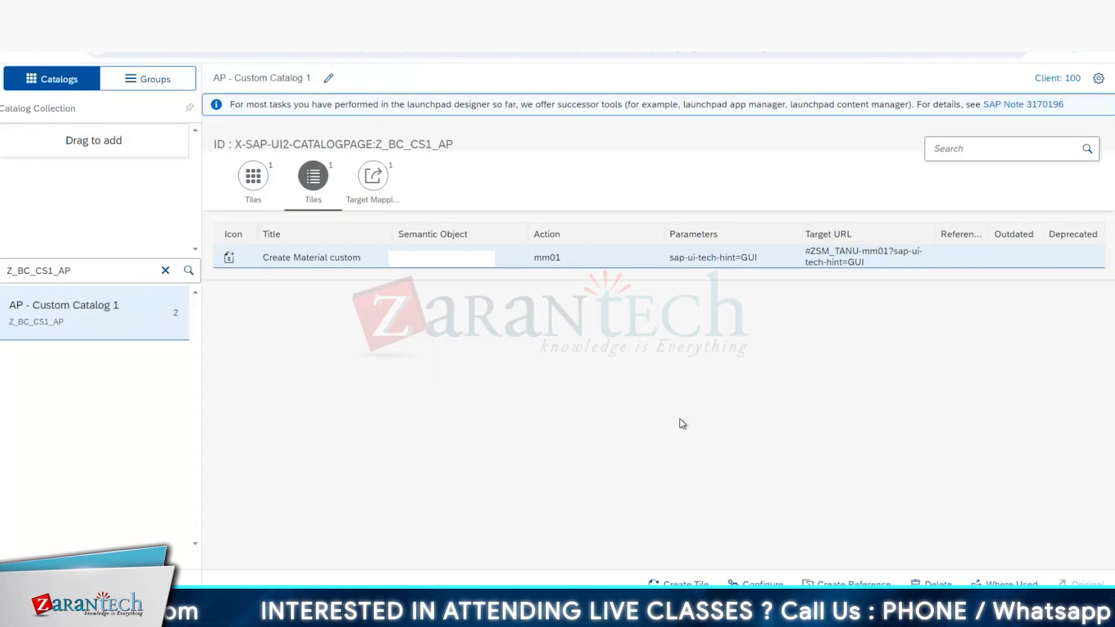
Step: Copy F.52's custom catalog ID Z_BC_CS2_AP from the Excel template and open AP - Custom Catalog 2 in the launchpad designer
key("alt+Tab")
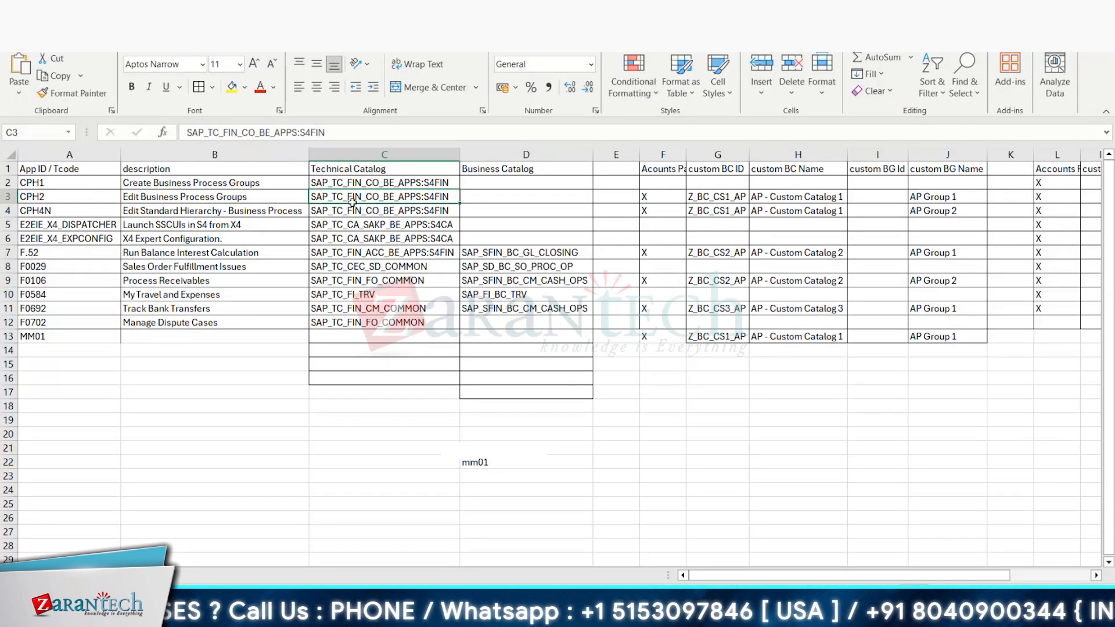
left_click(523, 251)
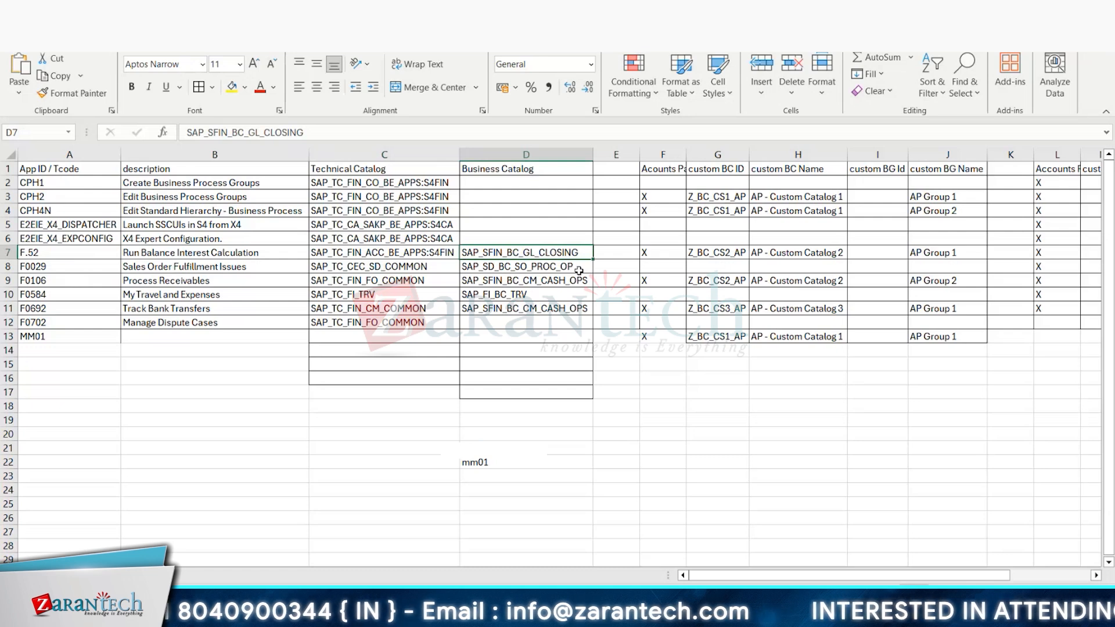
left_click(723, 251)
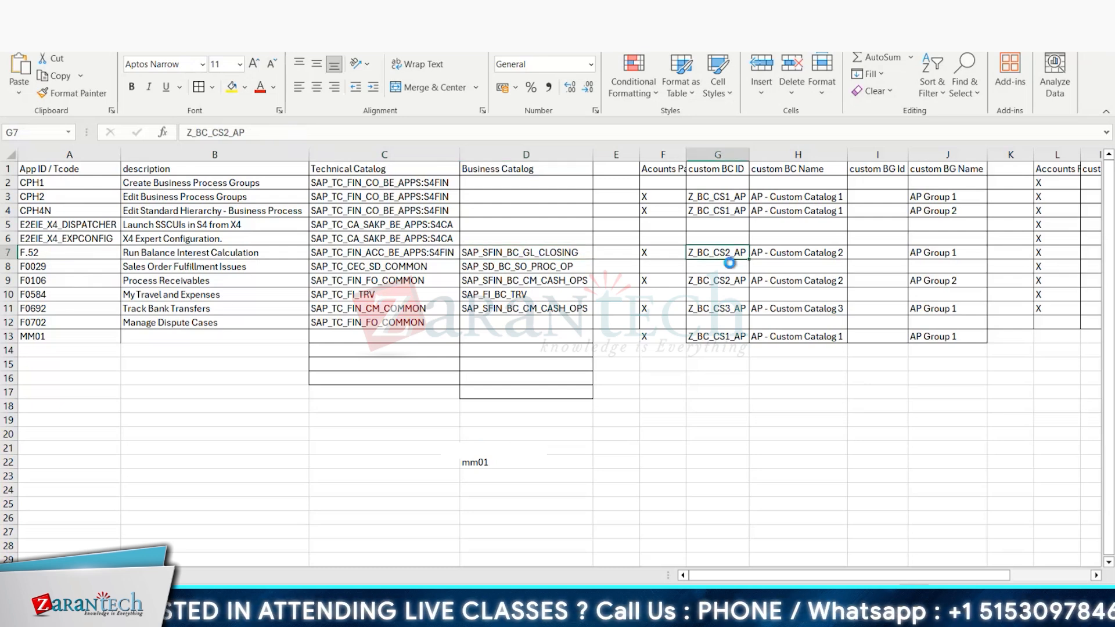
key("alt+Tab")
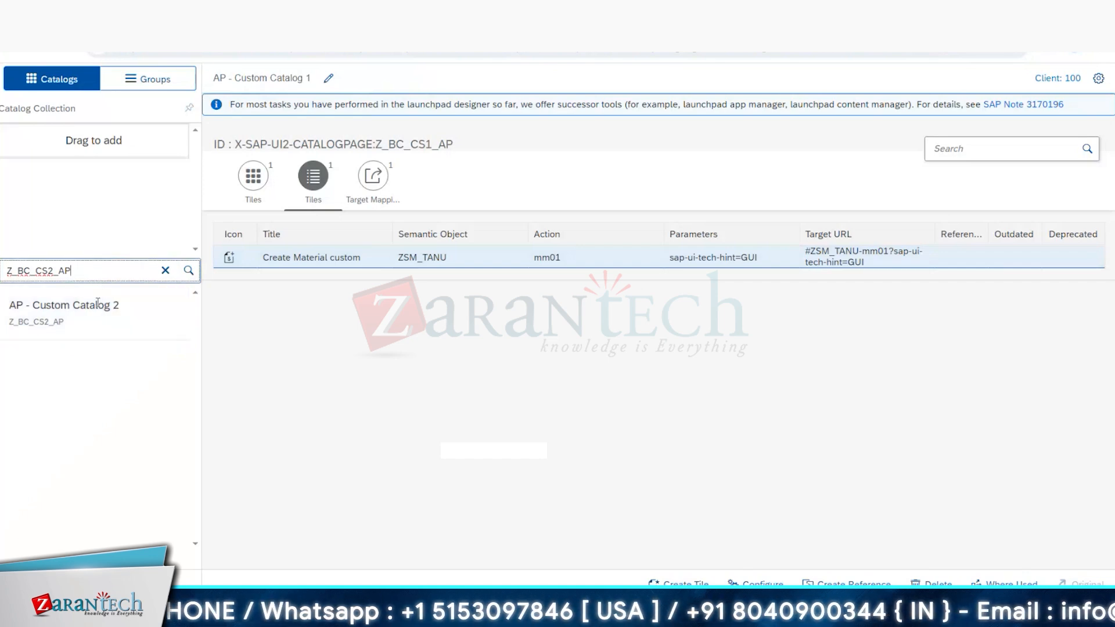
left_click(98, 304)
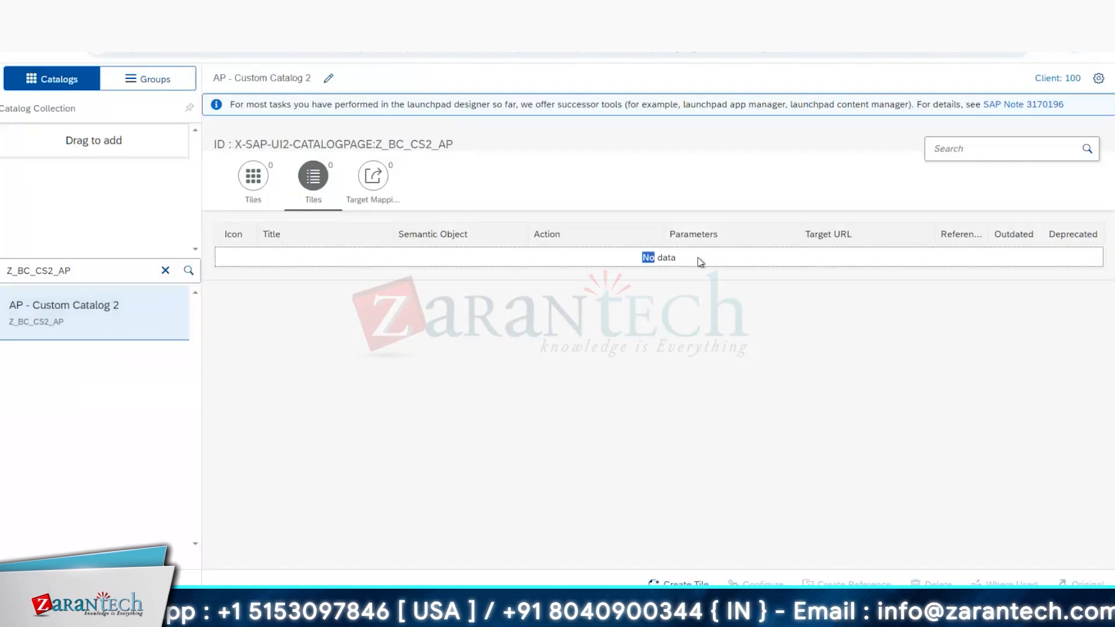
right_click(452, 260)
left_click(678, 583)
left_click(13, 80)
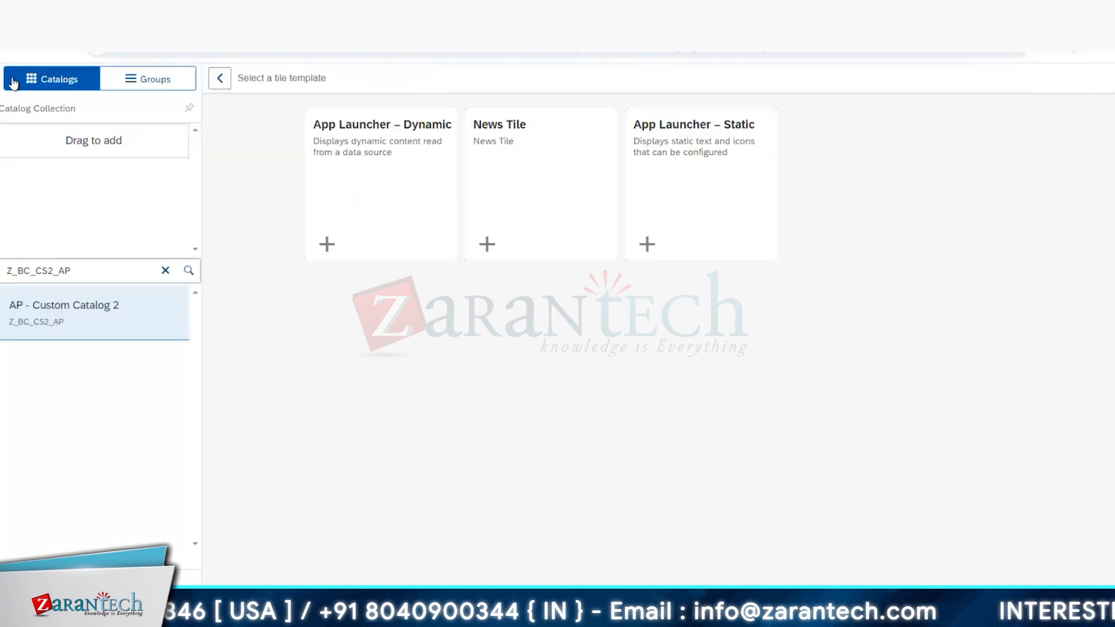
left_click(253, 176)
left_click(284, 297)
left_click(14, 80)
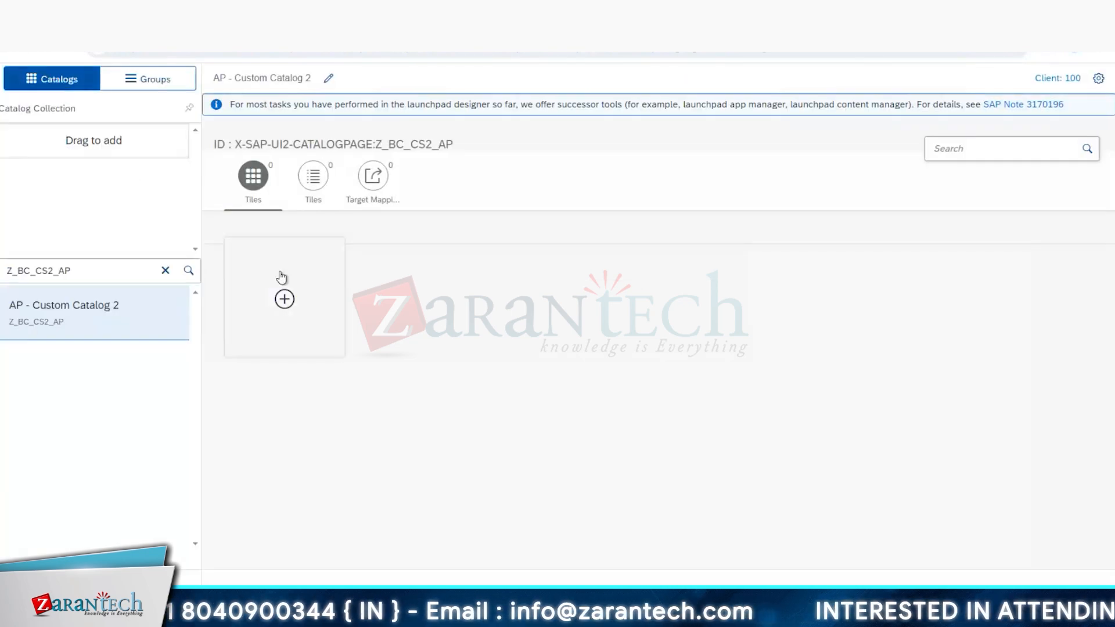
left_click(316, 182)
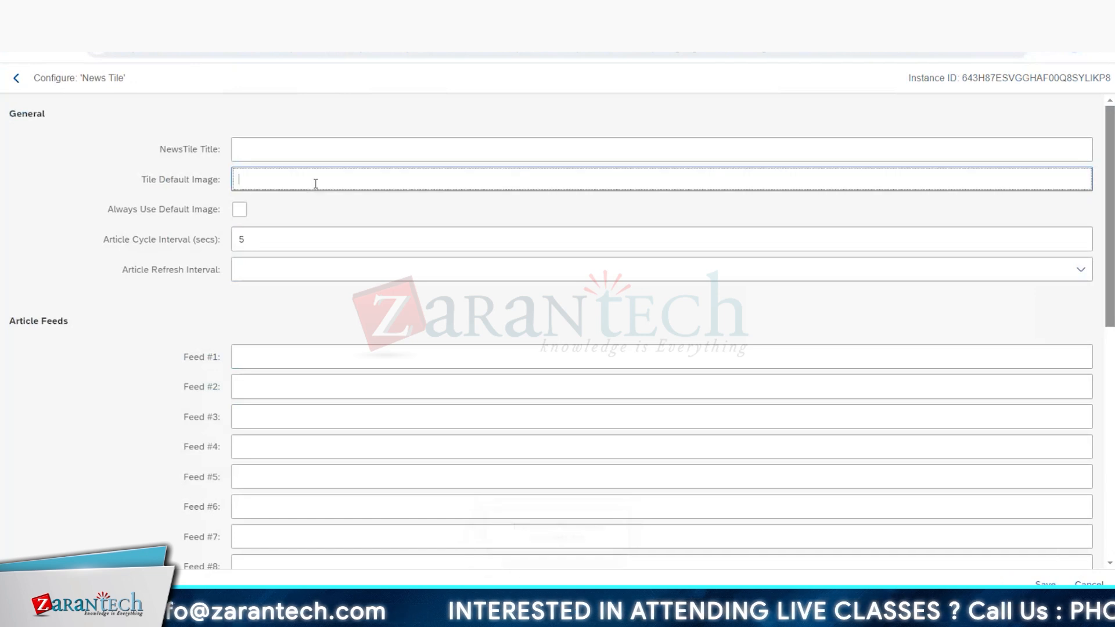
left_click(16, 78)
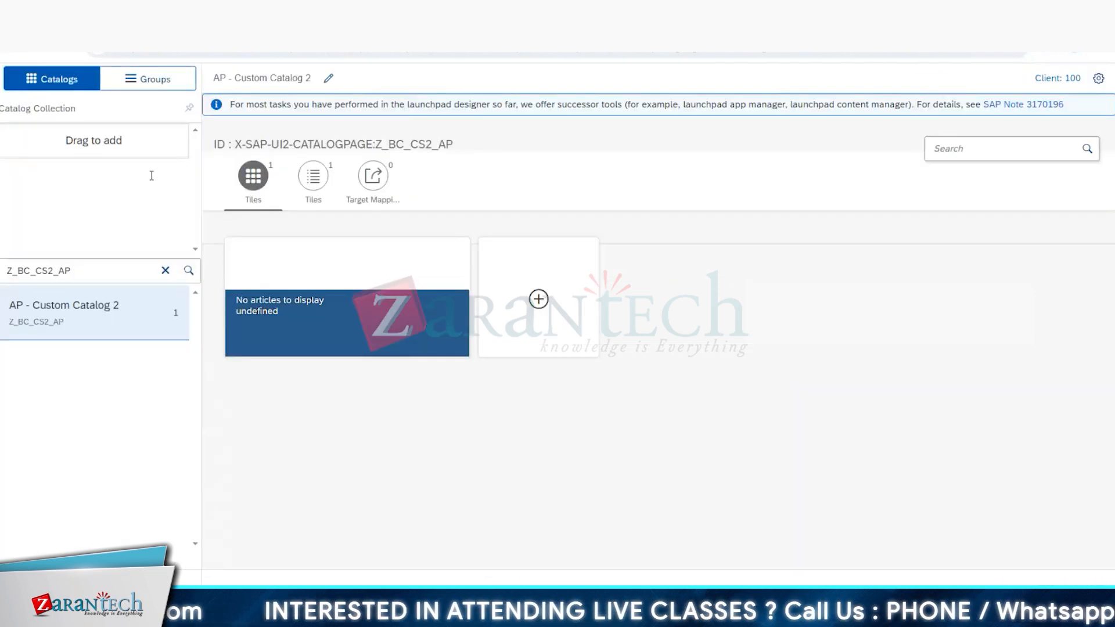
left_click(305, 176)
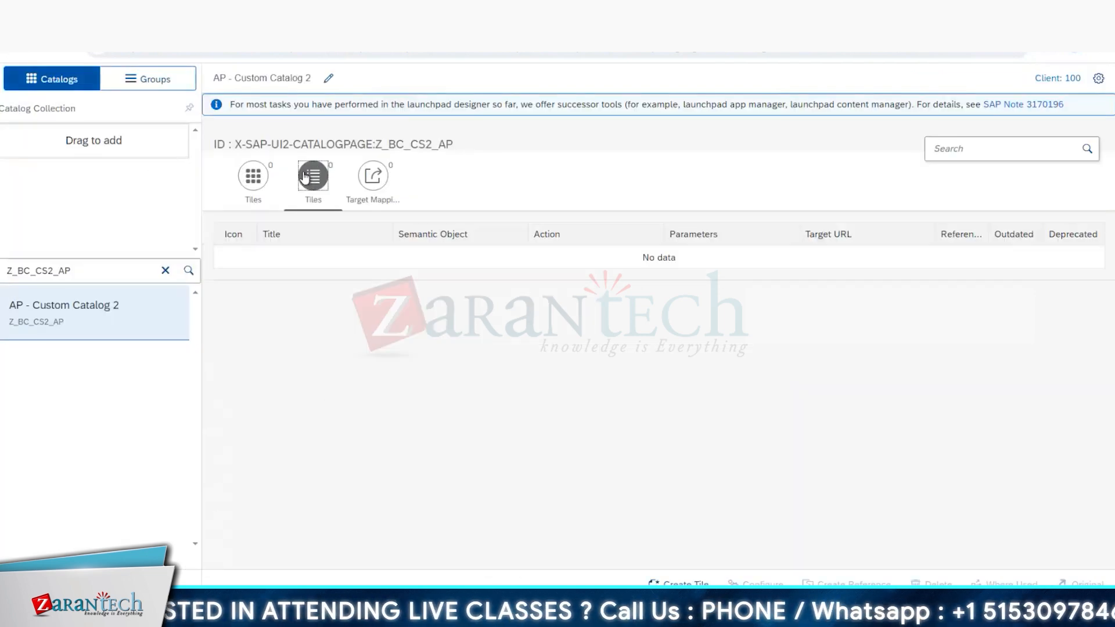
left_click(370, 254)
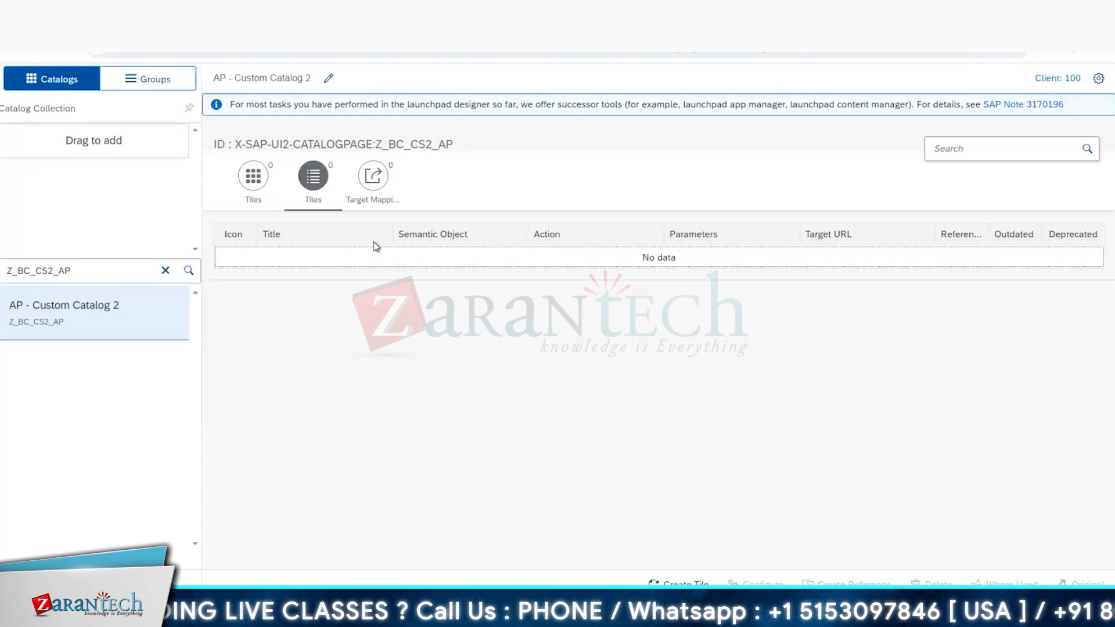
Step: Add an App Launcher – Static tile to AP - Custom Catalog 2 and show the catalog's tiles as a list
left_click(319, 177)
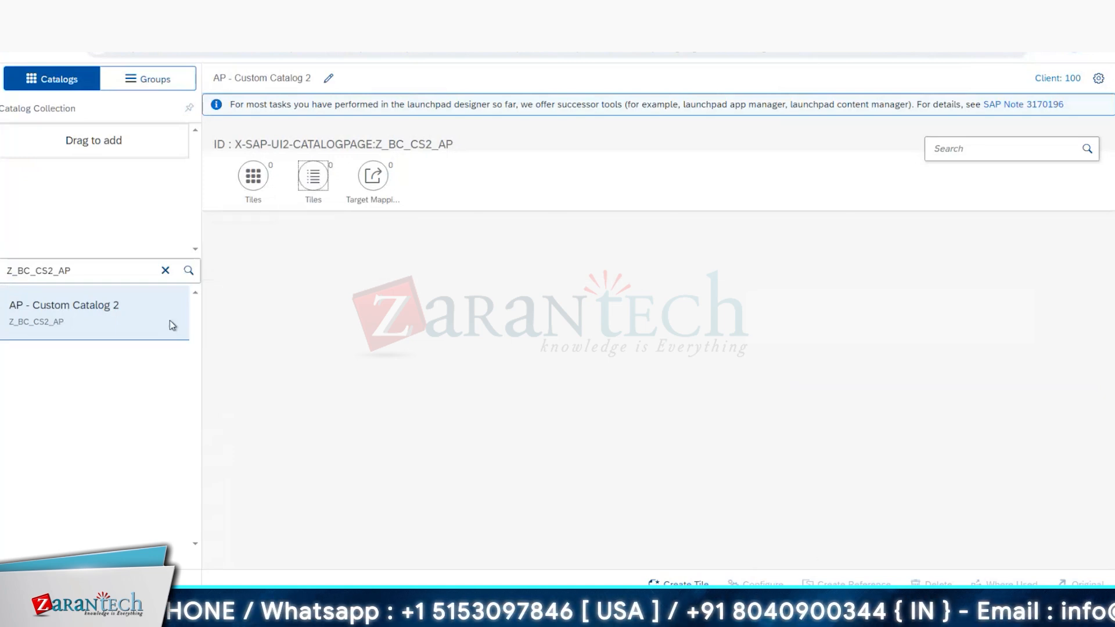
left_click(372, 180)
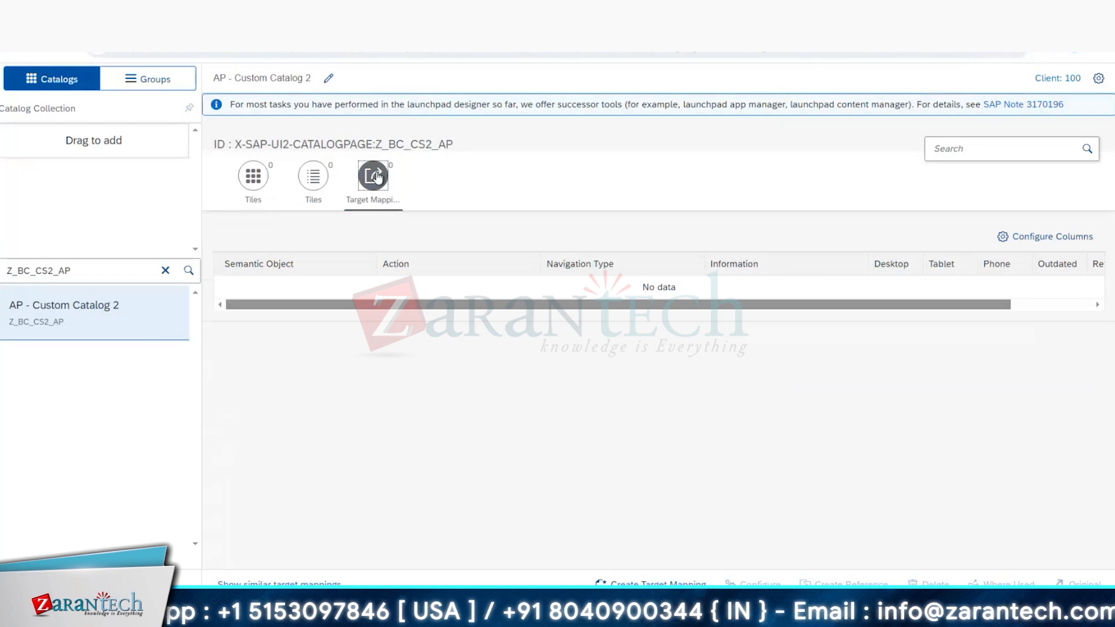
left_click(309, 191)
Step: Create a reference of the App Launcher – Static tile in General Ledger - Closing, using the template's business catalog ID SAP_SFIN_BC_GL_CLOSING
left_click(370, 254)
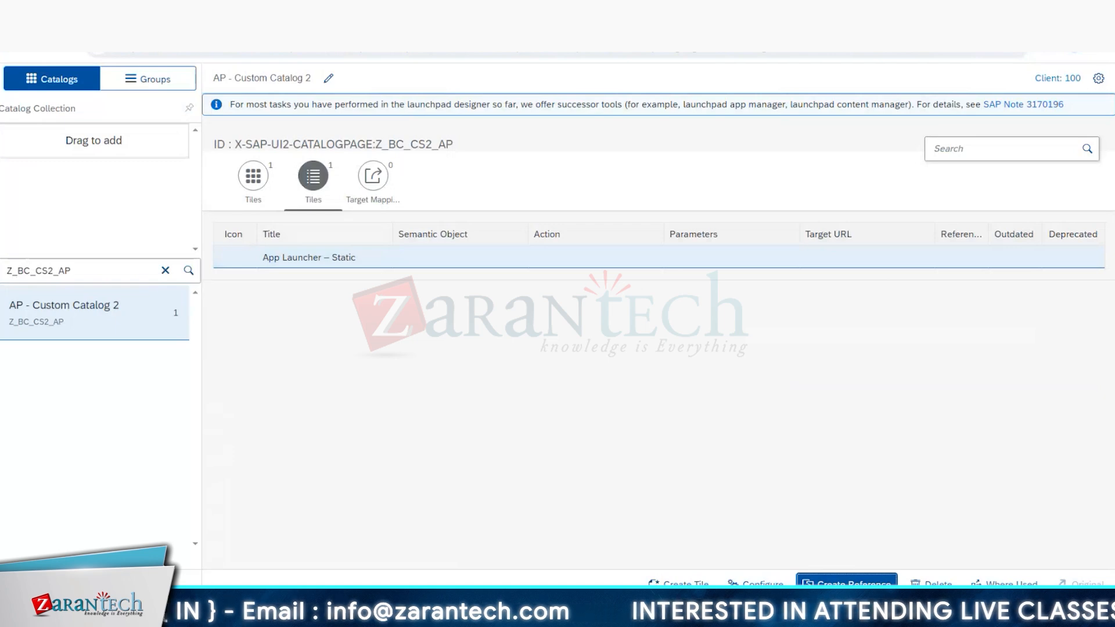
left_click(846, 584)
left_click(491, 130)
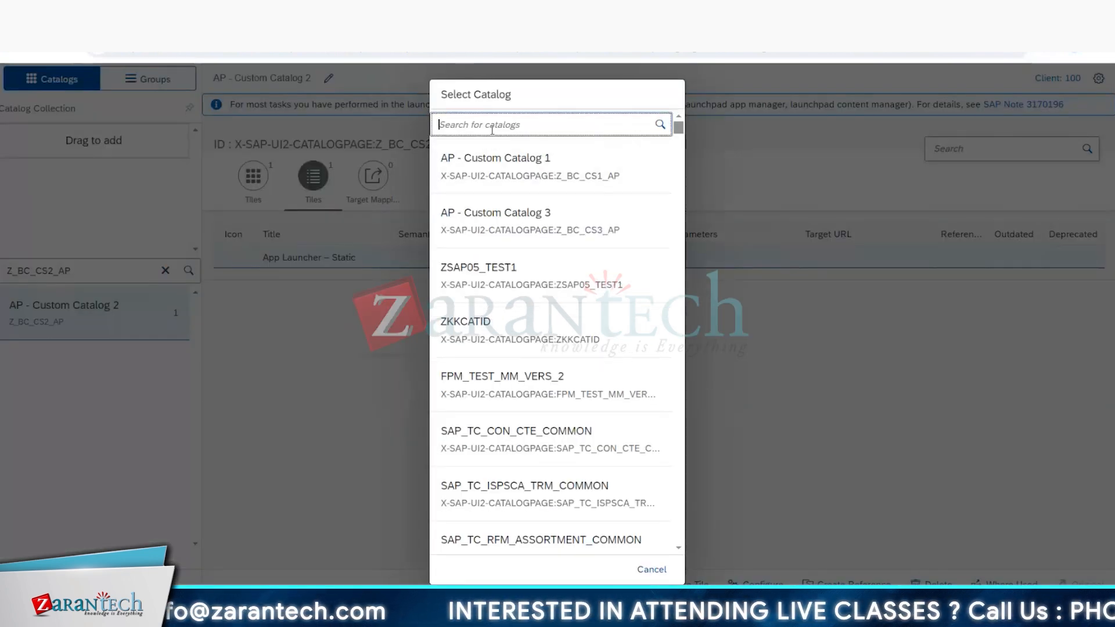
key("alt+Tab")
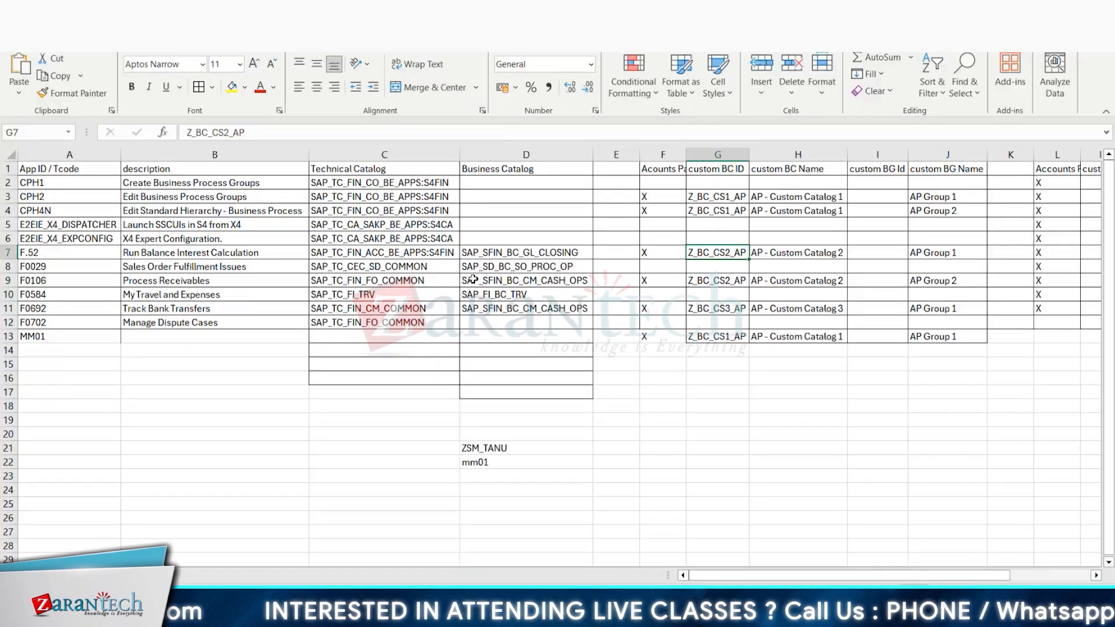
left_click(529, 254)
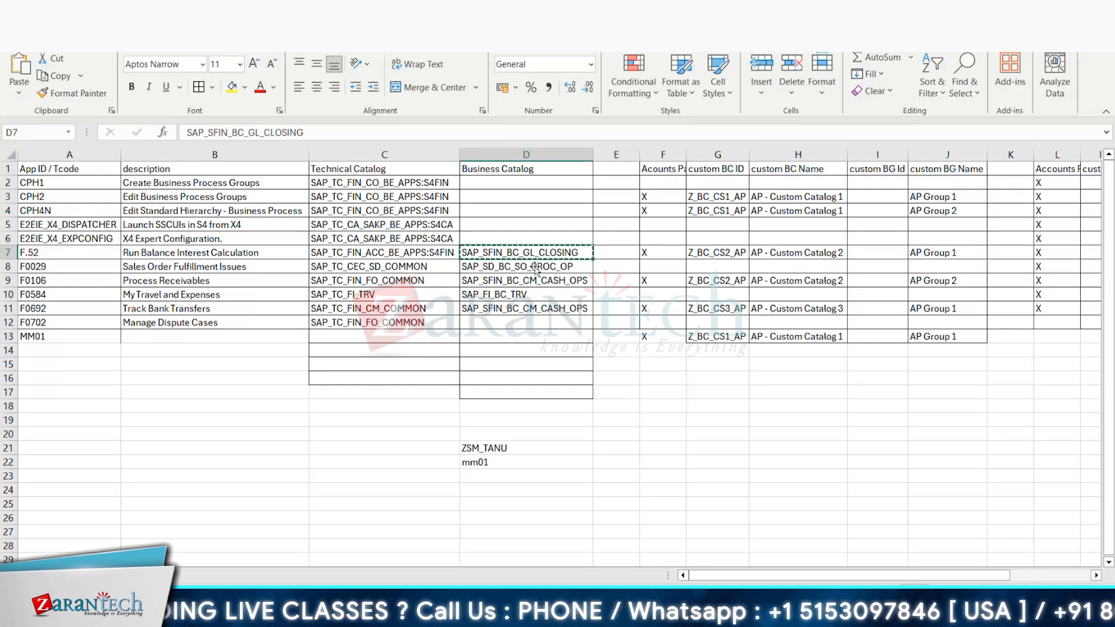
key("alt+Tab")
left_click(520, 123)
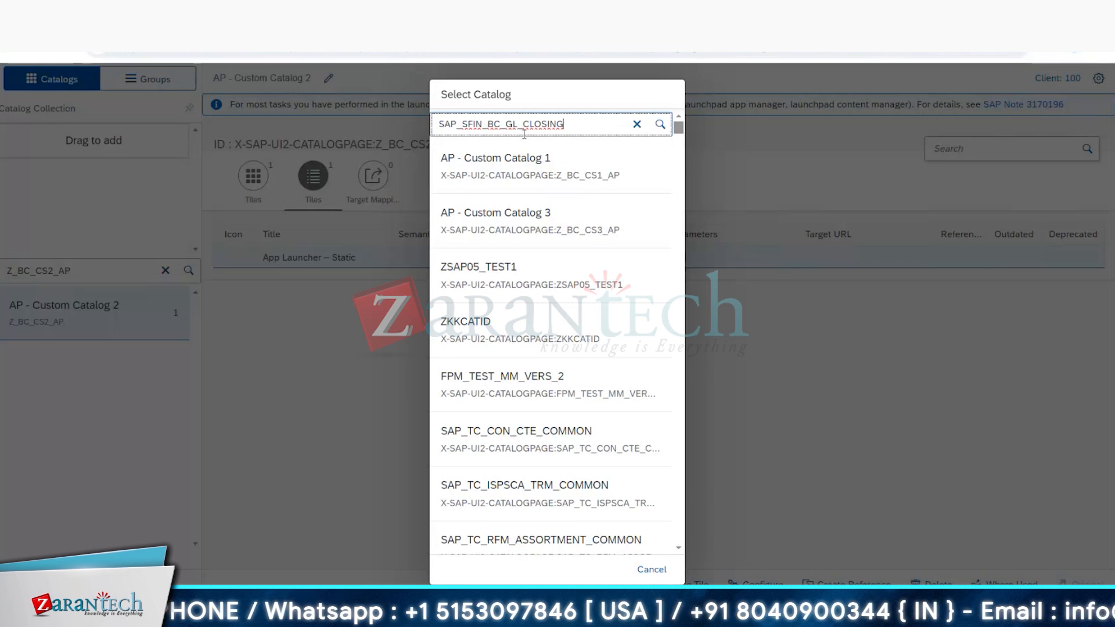
left_click(660, 124)
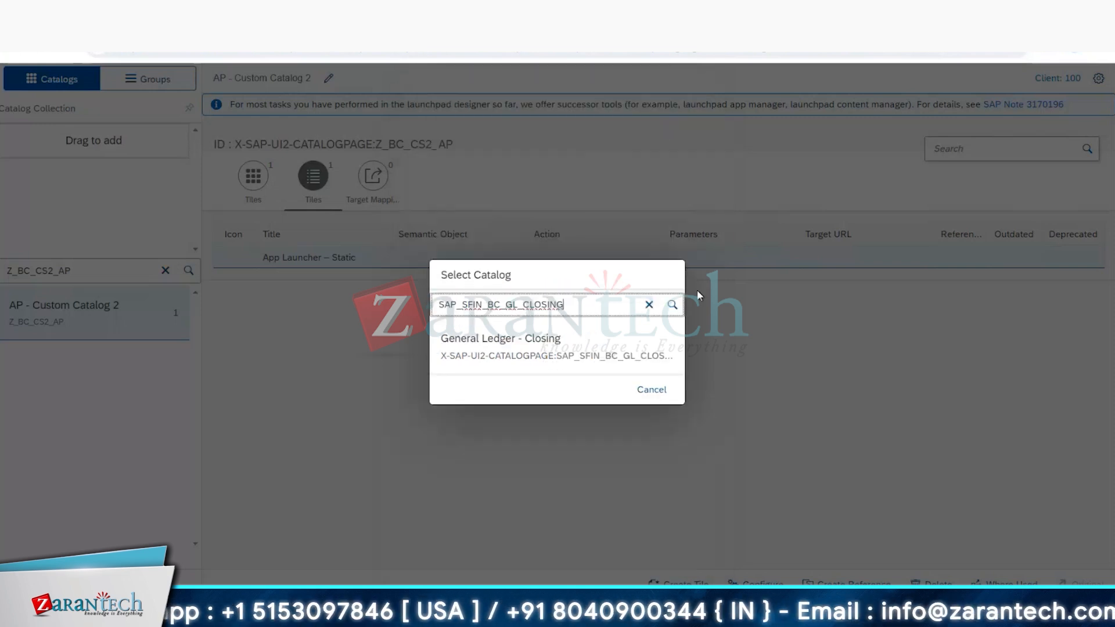
left_click(514, 348)
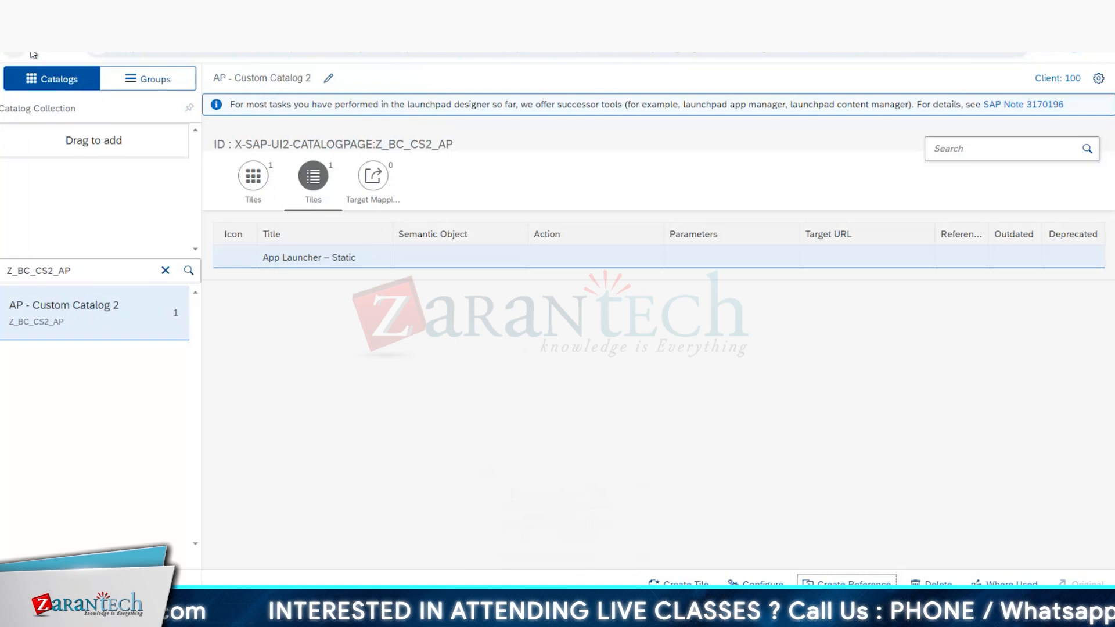
Step: Copy CPH2's technical catalog ID SAP_TC_FIN_CO_BE_APPS:S4FIN from the Excel template and open that catalog in the launchpad designer
key("alt+Tab")
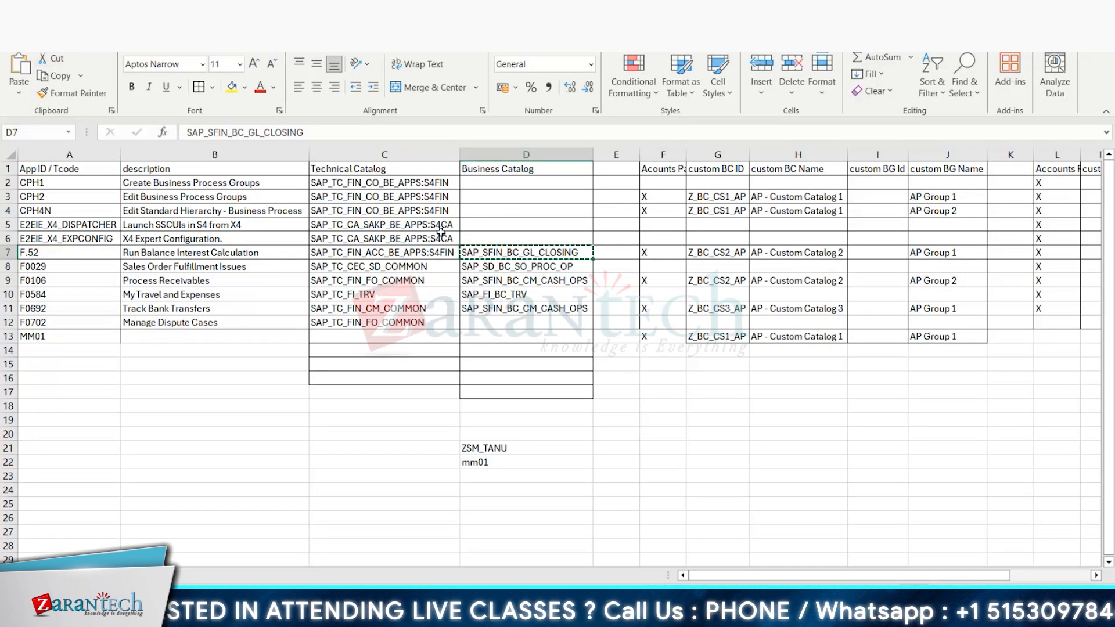
left_click(410, 199)
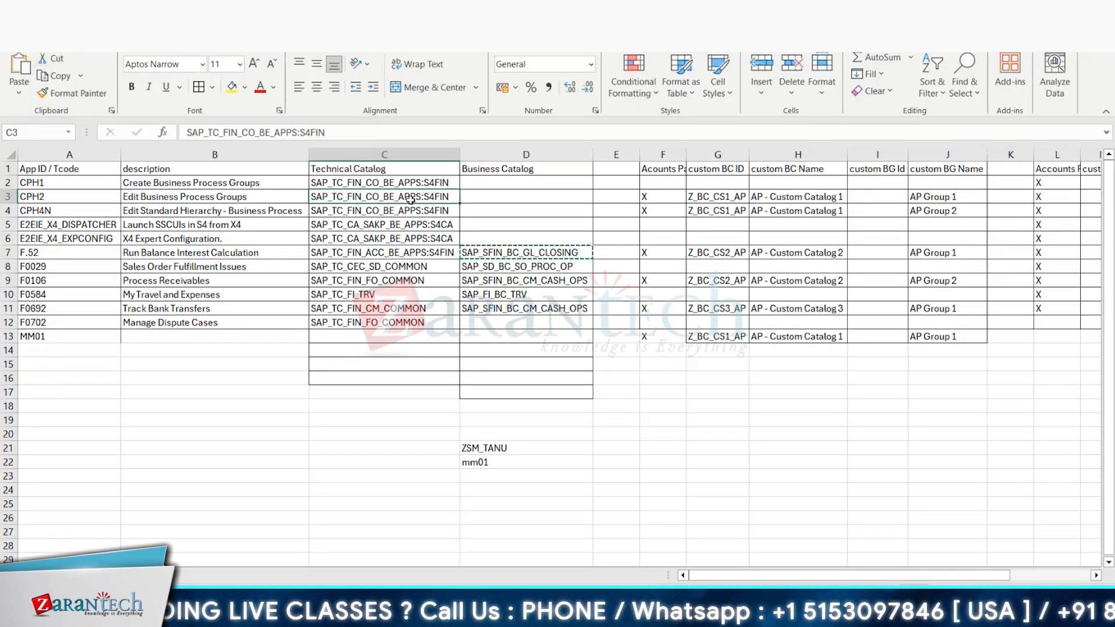
key("alt+Tab")
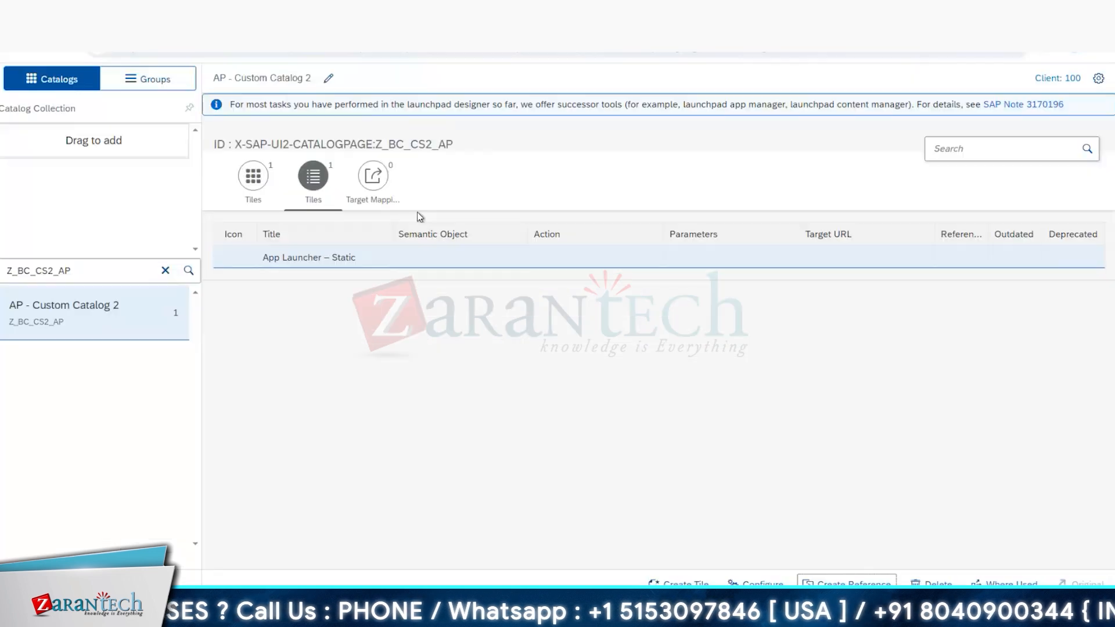
left_click_drag(84, 270, 1, 279)
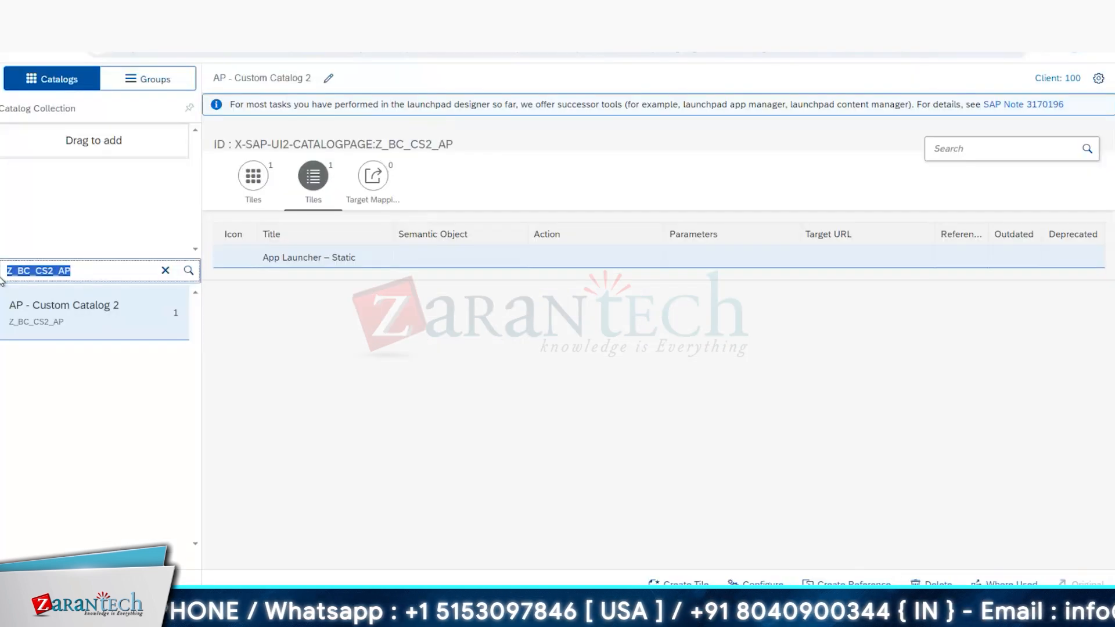
left_click(188, 271)
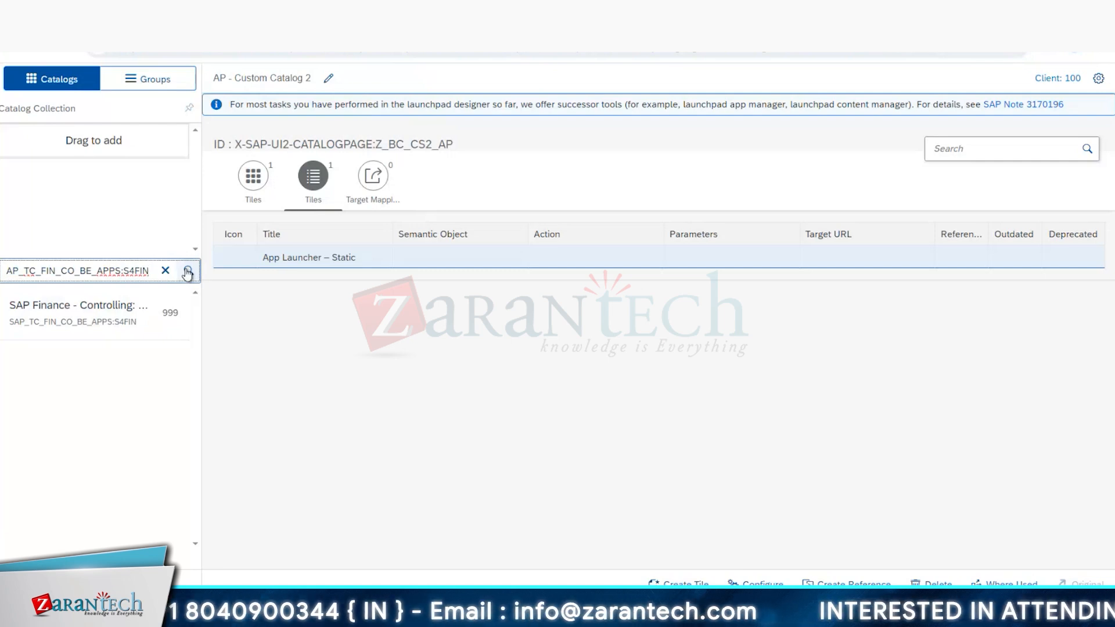
left_click(113, 314)
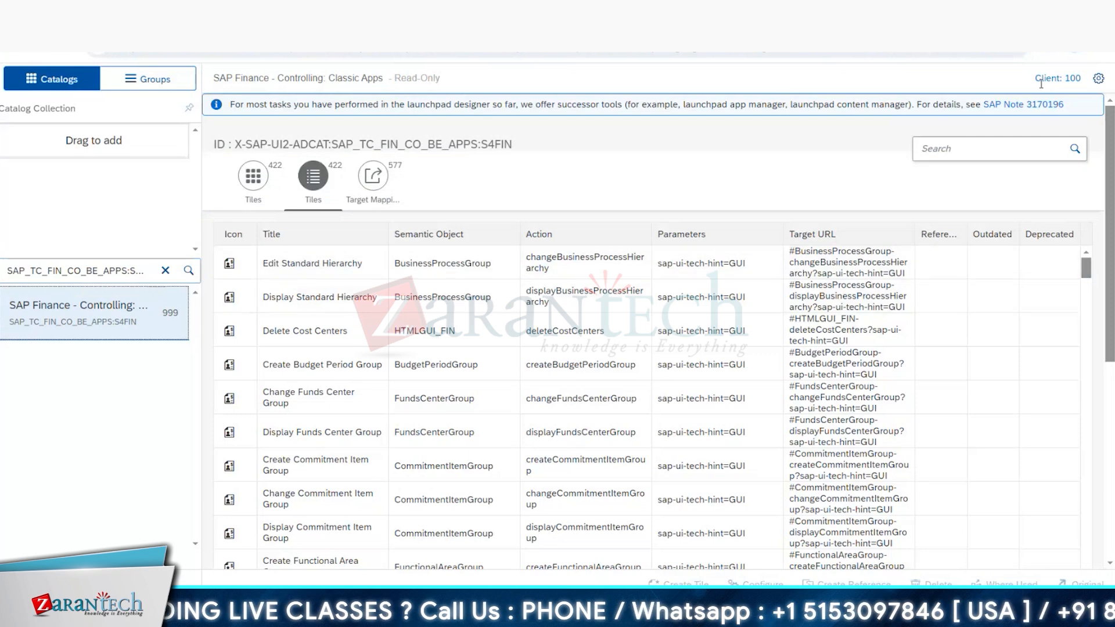
Step: Copy the app ID CPH2 from the Excel template and search the SAP Finance - Controlling: Classic Apps tiles for it
key("alt+Tab")
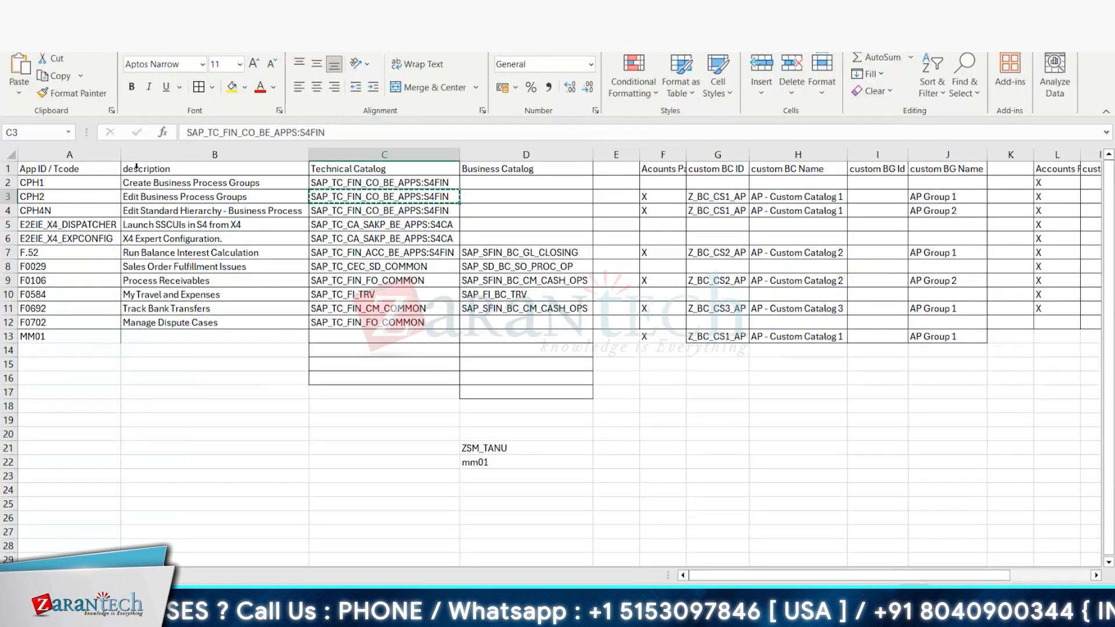
left_click(65, 198)
key("alt+Tab")
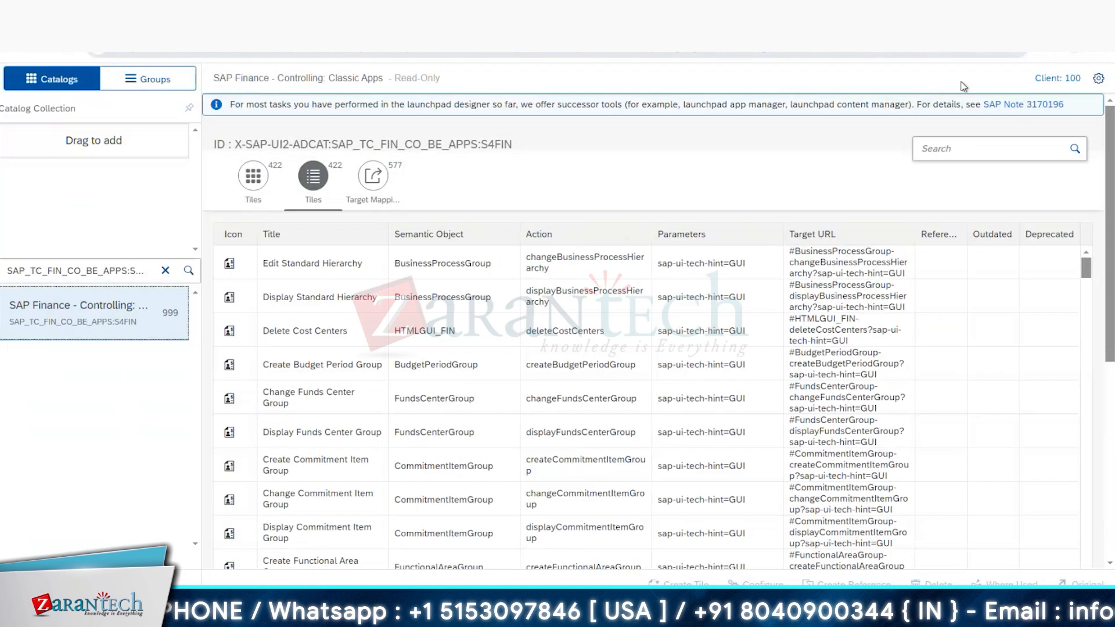
left_click(950, 147)
type("CPH2")
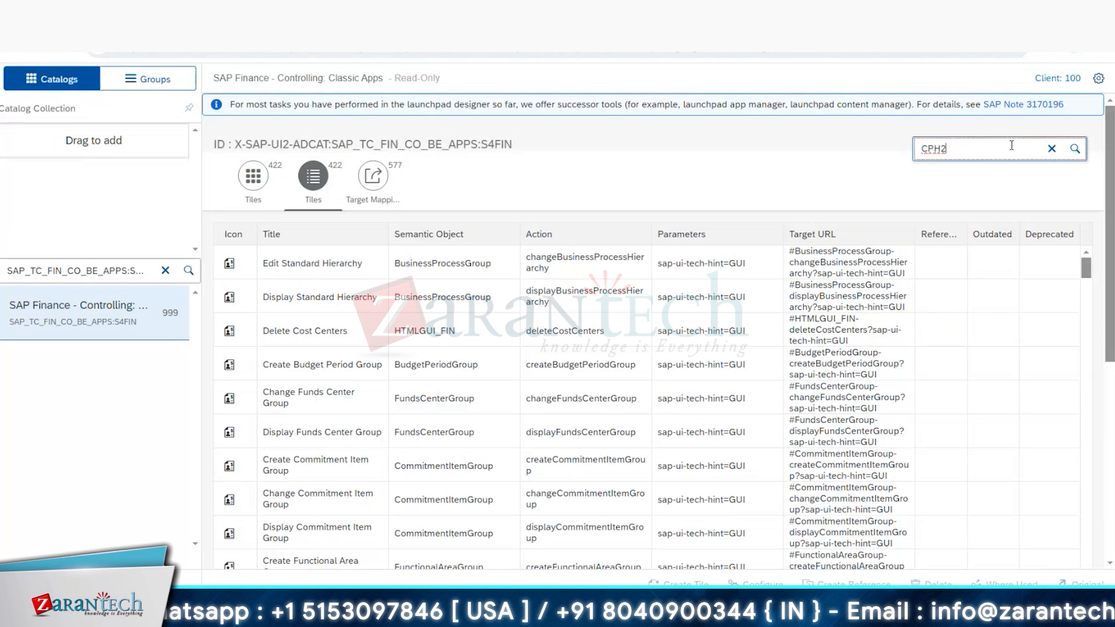
left_click(1084, 150)
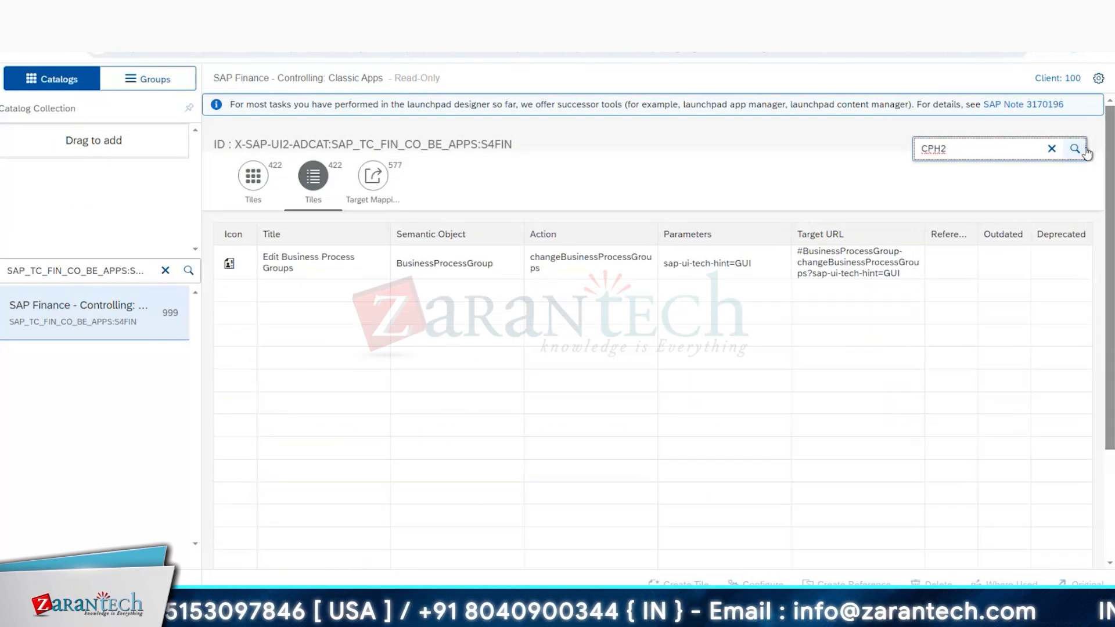
Step: Create a reference of the Edit Business Process Groups tile in AP - Custom Catalog 1, using the template's custom catalog ID Z_BC_CS1_AP
left_click(560, 263)
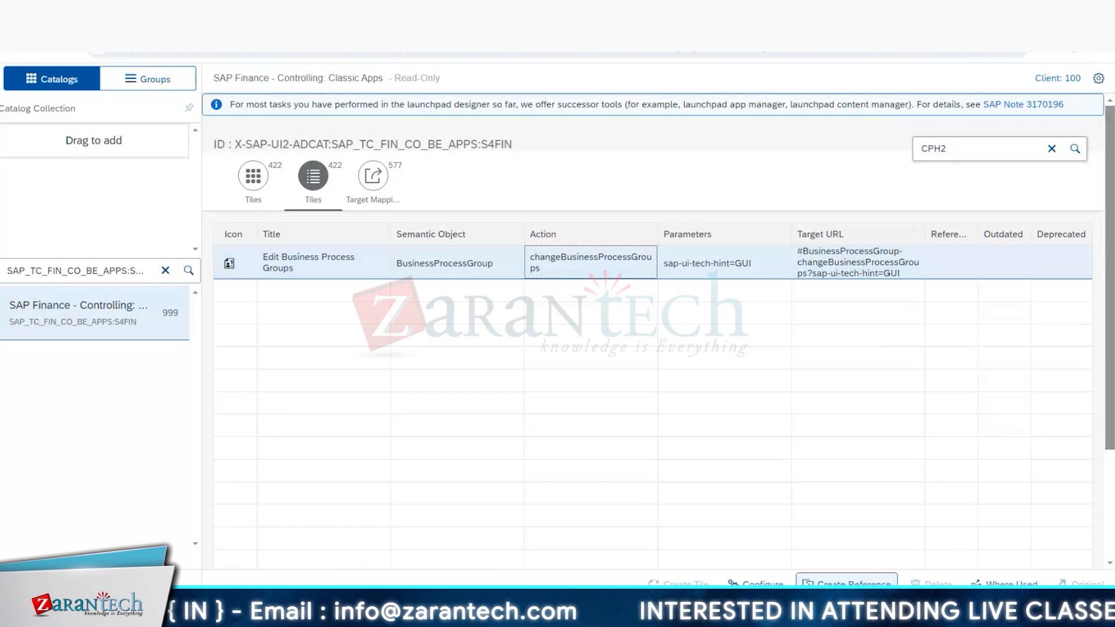
left_click(841, 584)
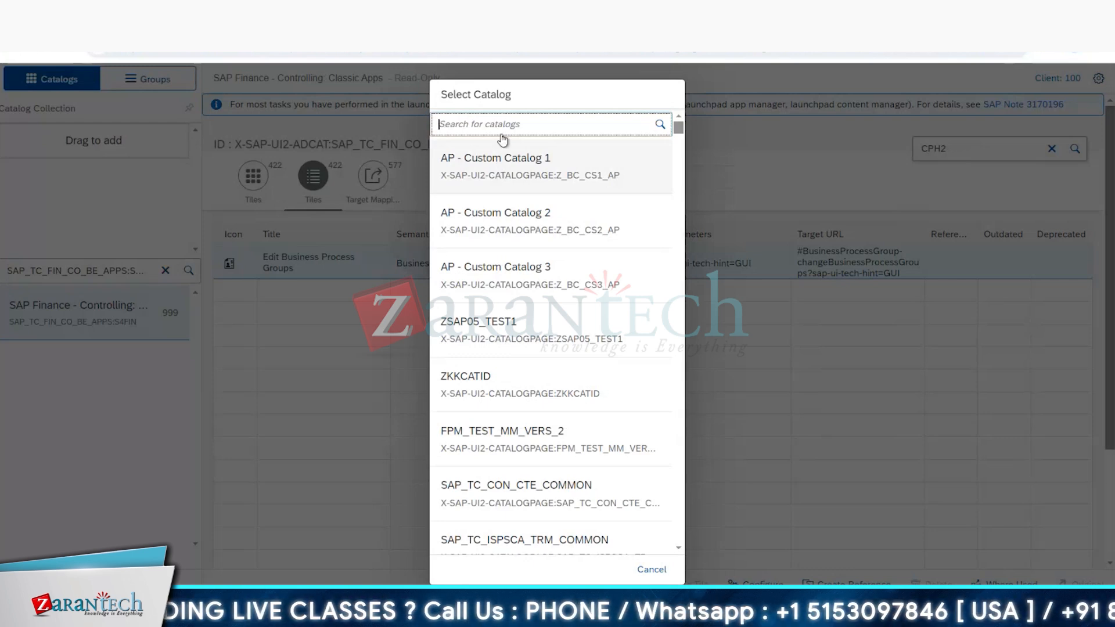
key("alt+Tab")
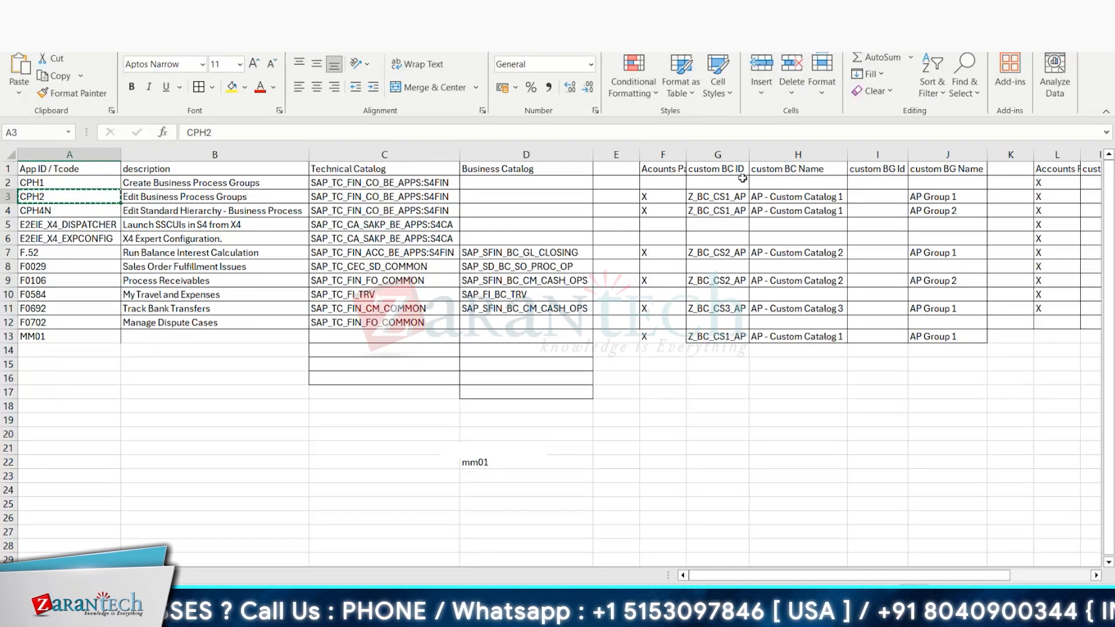
left_click(731, 197)
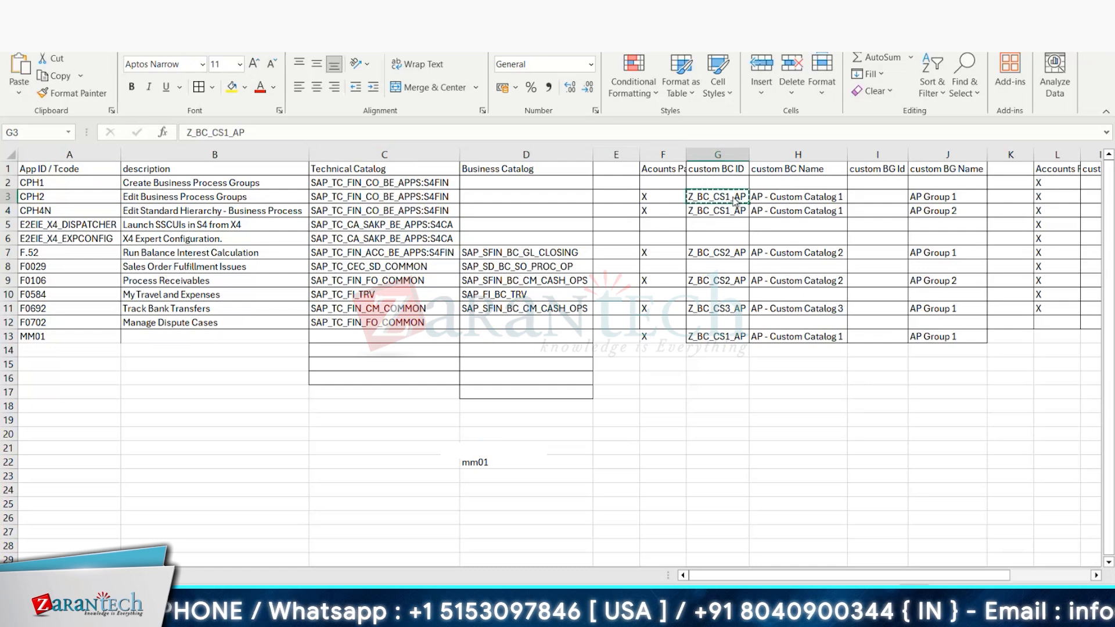
key("alt+Tab")
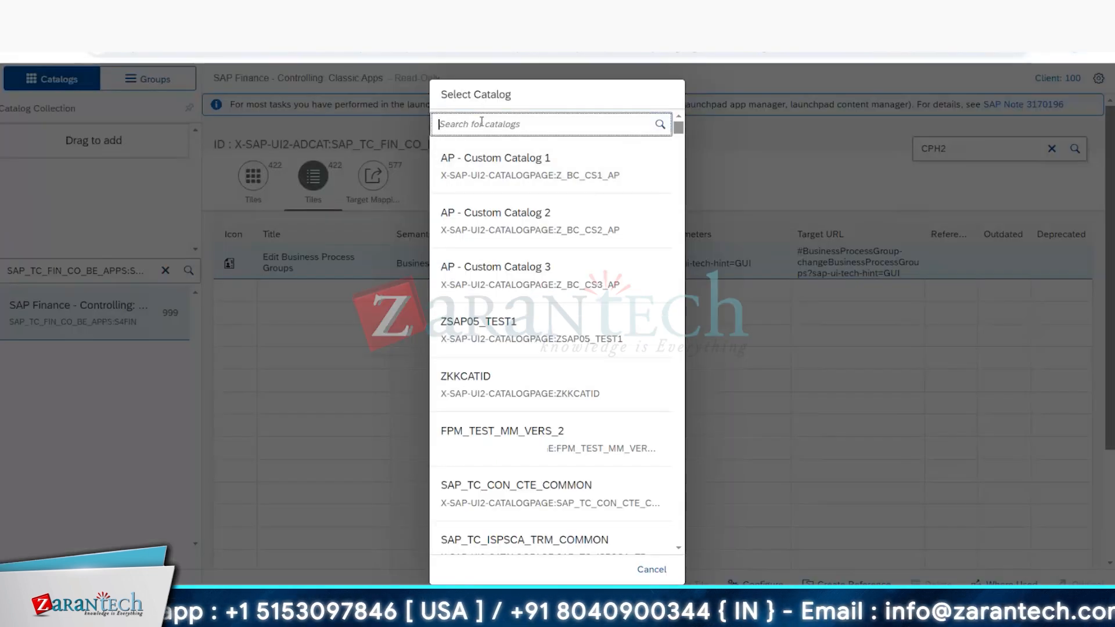
type("Z_BC_CS1_AP")
left_click(659, 126)
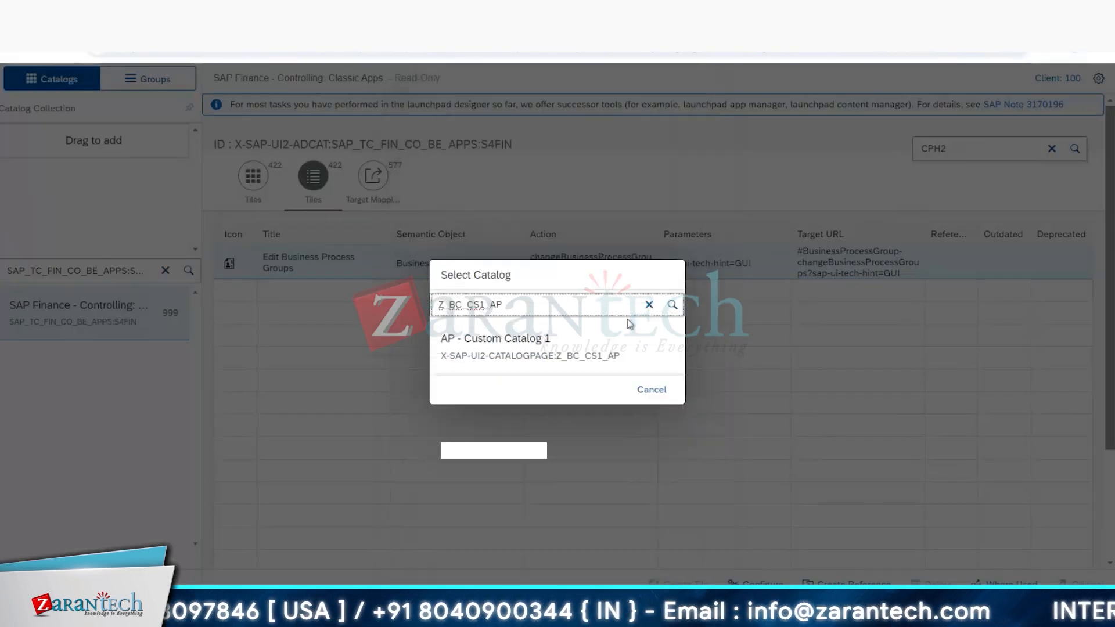
left_click(517, 343)
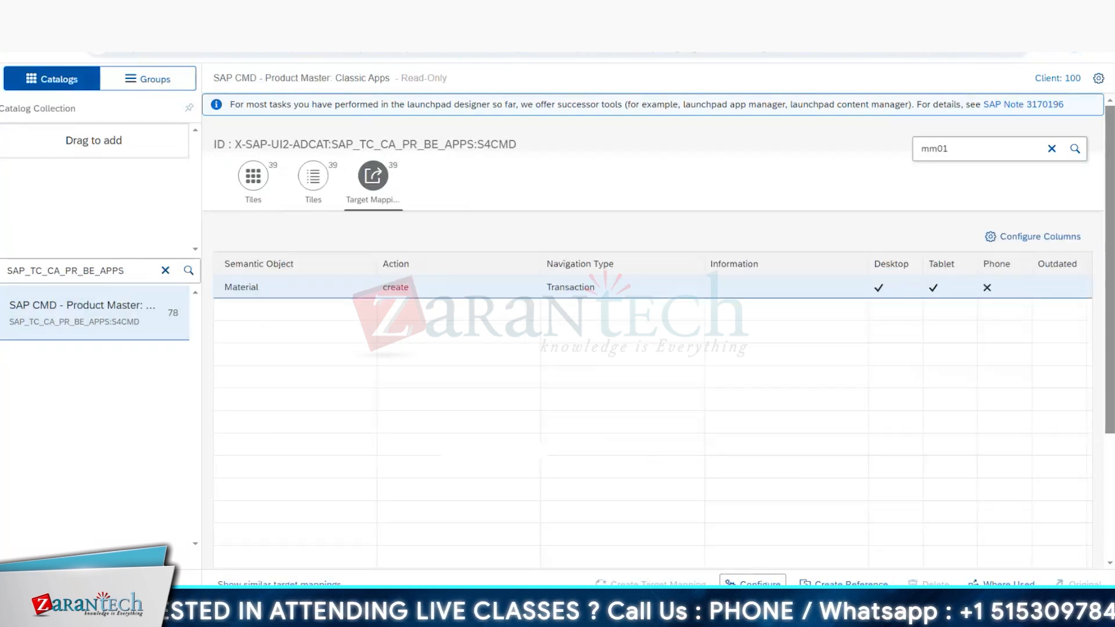
Step: Open AP - Custom Catalog 1 in the other designer window by searching for Z_BC_CS1_AP, and list its tiles
mouse_move(268, 615)
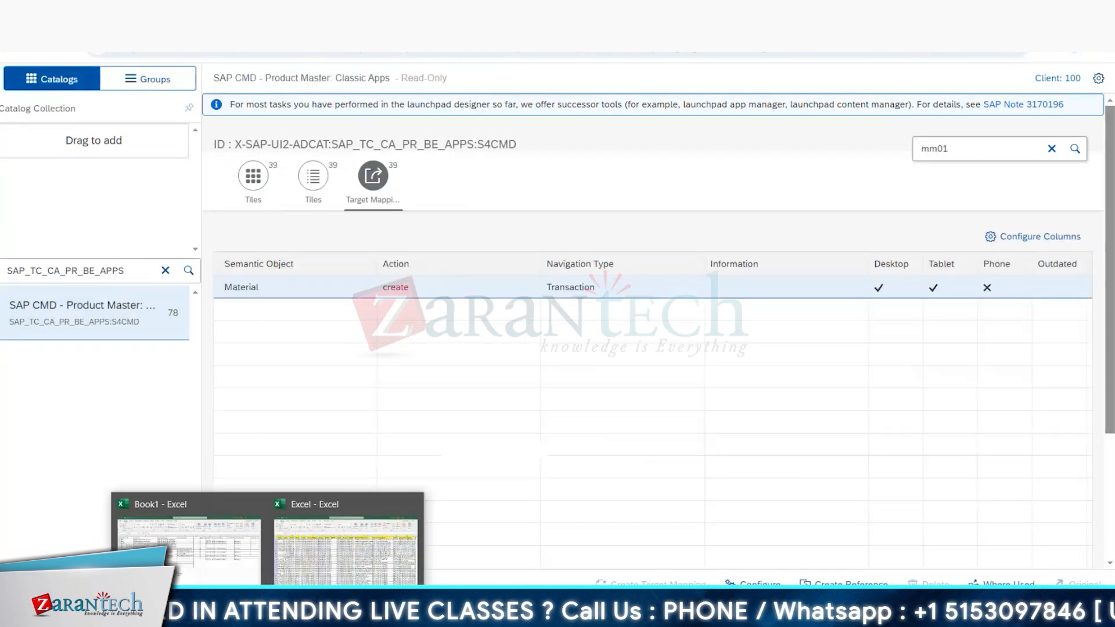
left_click(350, 550)
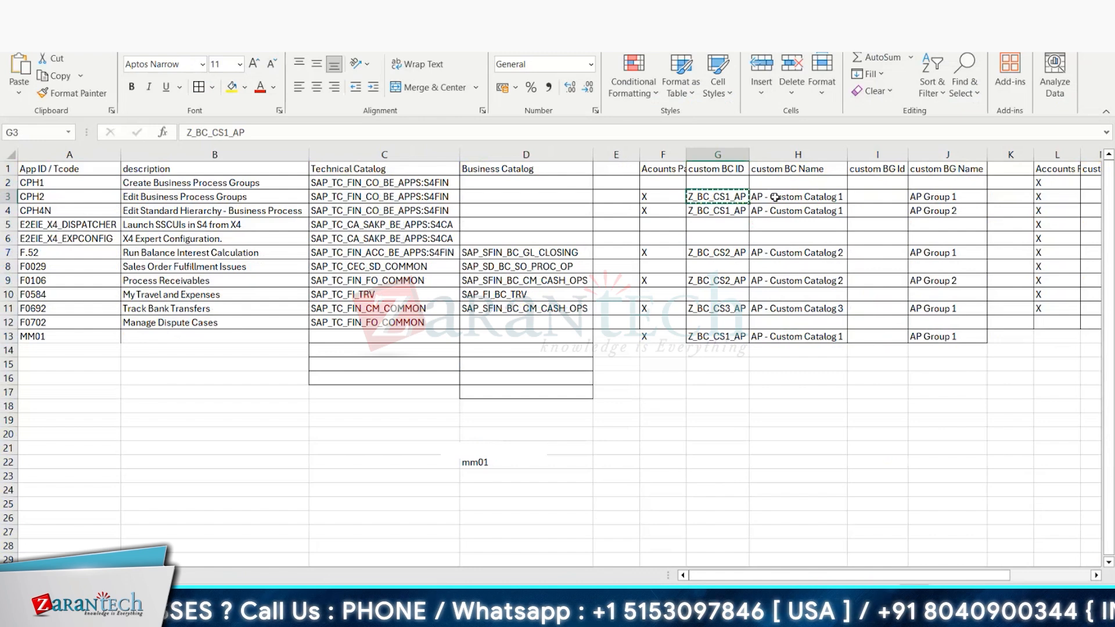
key("alt+Tab")
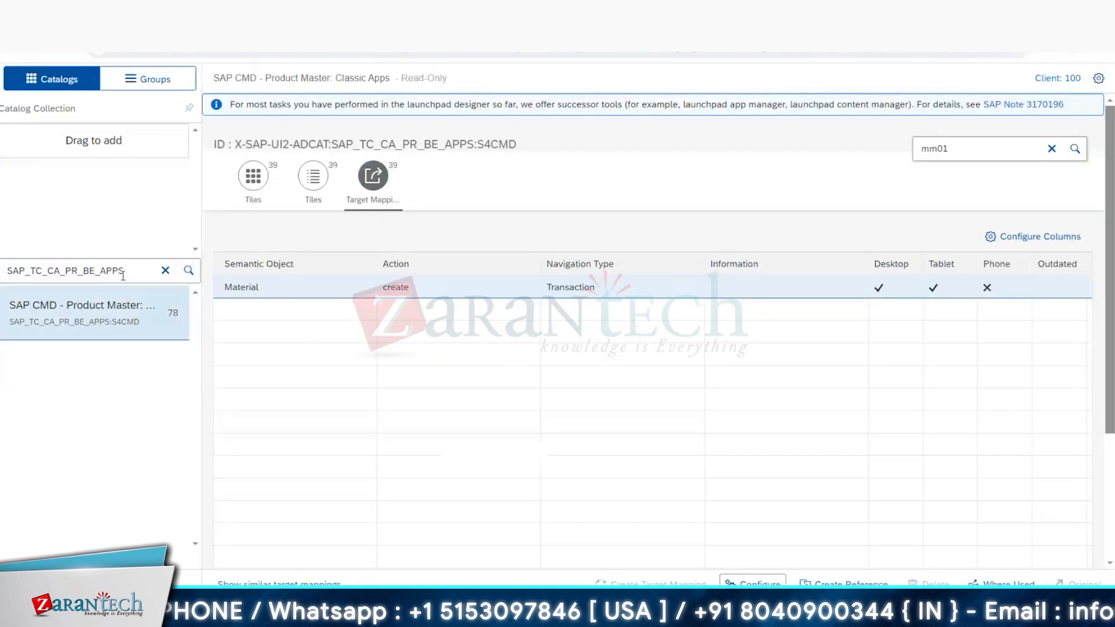
key("ctrl+a")
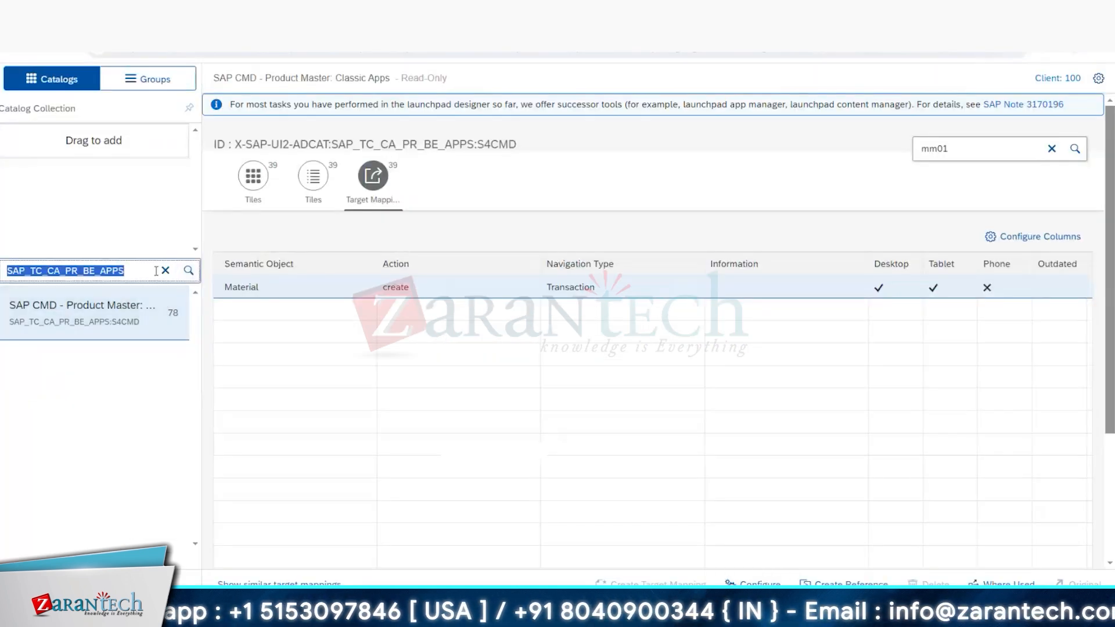
type("Z_BC_CS1_AP")
left_click(188, 270)
left_click(105, 328)
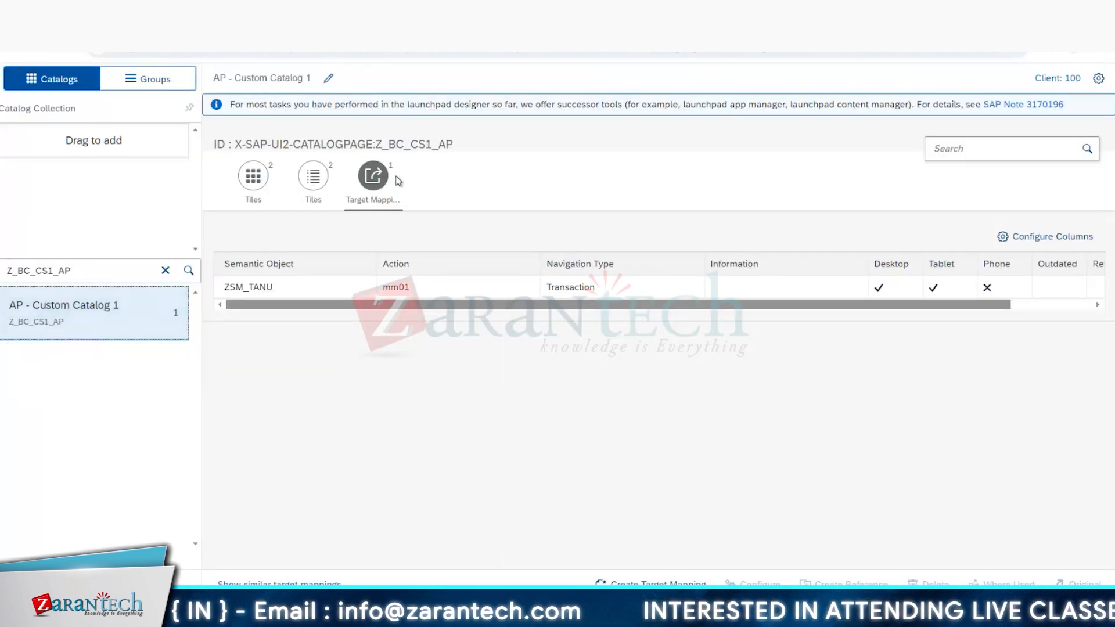
left_click(314, 183)
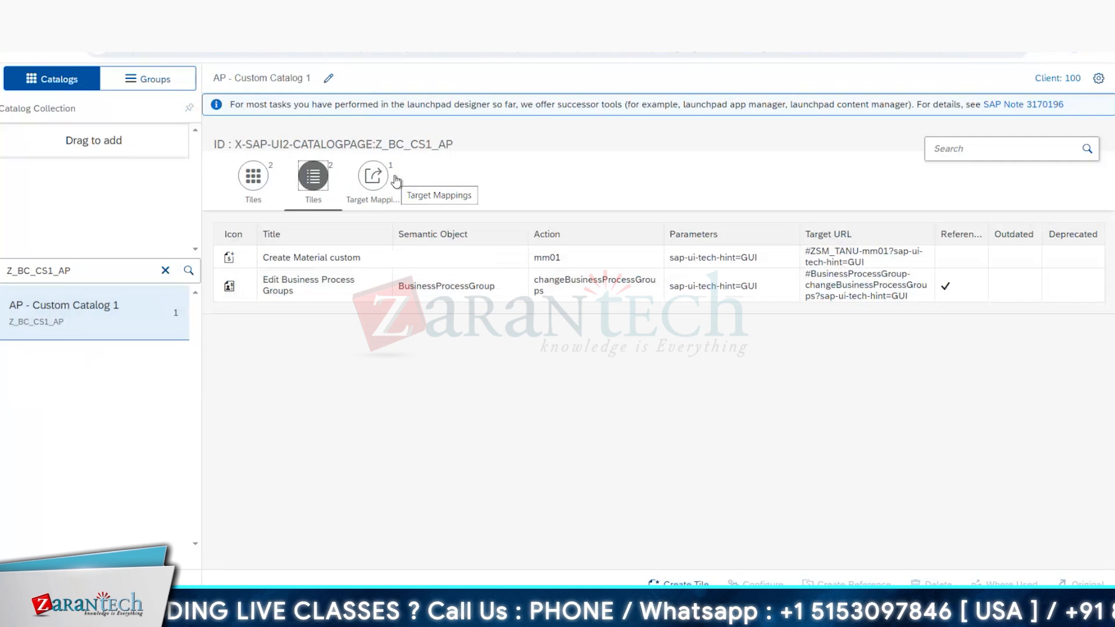
Step: Inspect the configuration of the referenced Edit Business Process Groups tile, and leave it without saving
left_click(459, 285)
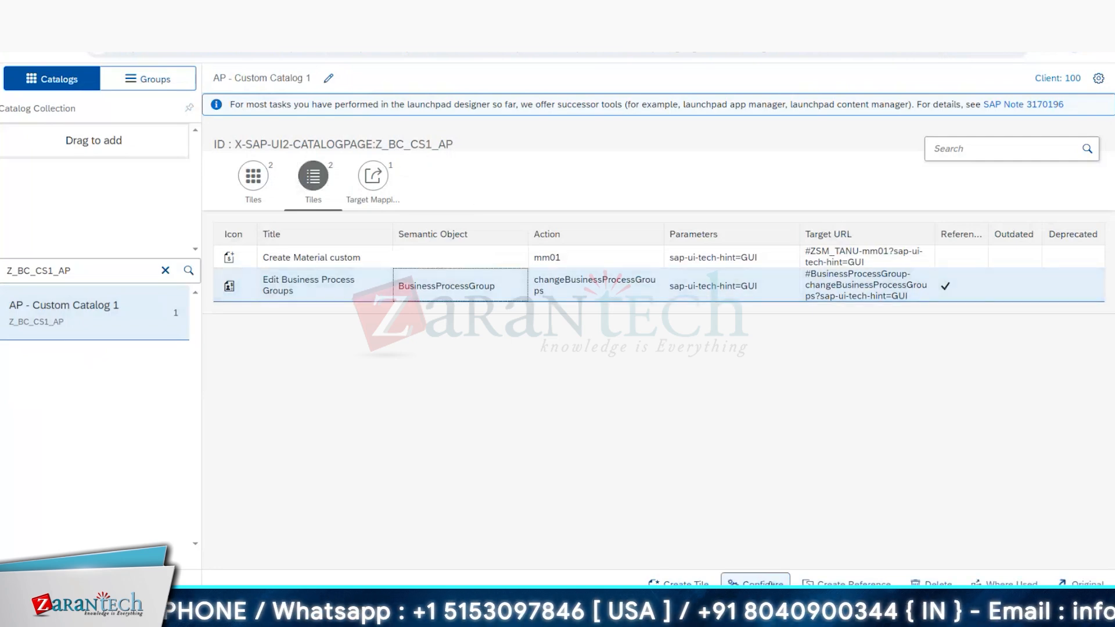
left_click(768, 582)
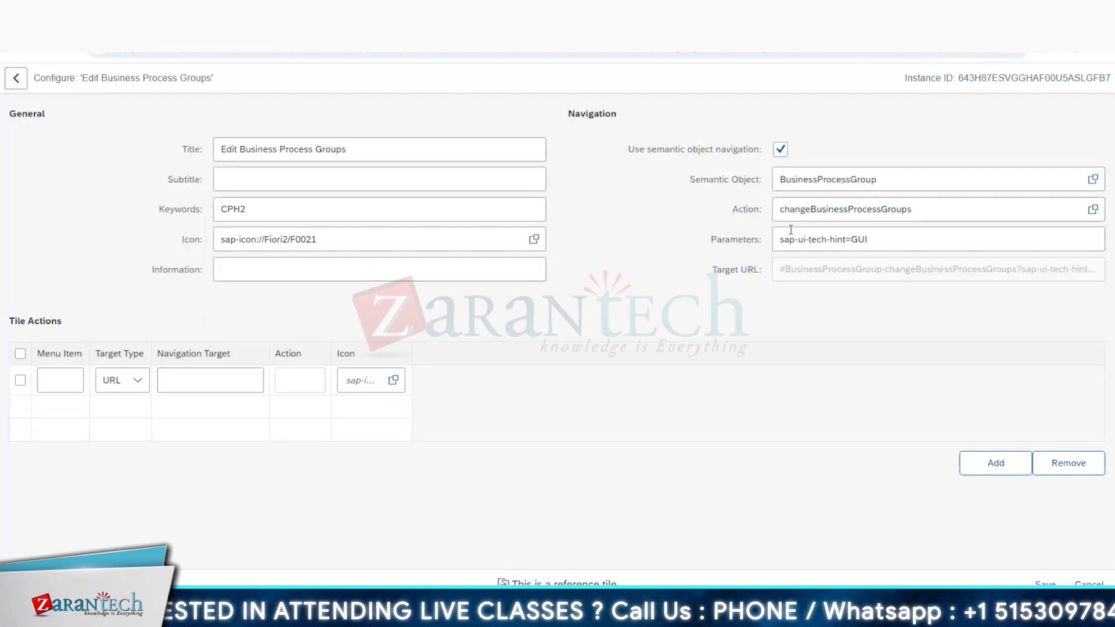
left_click(1089, 583)
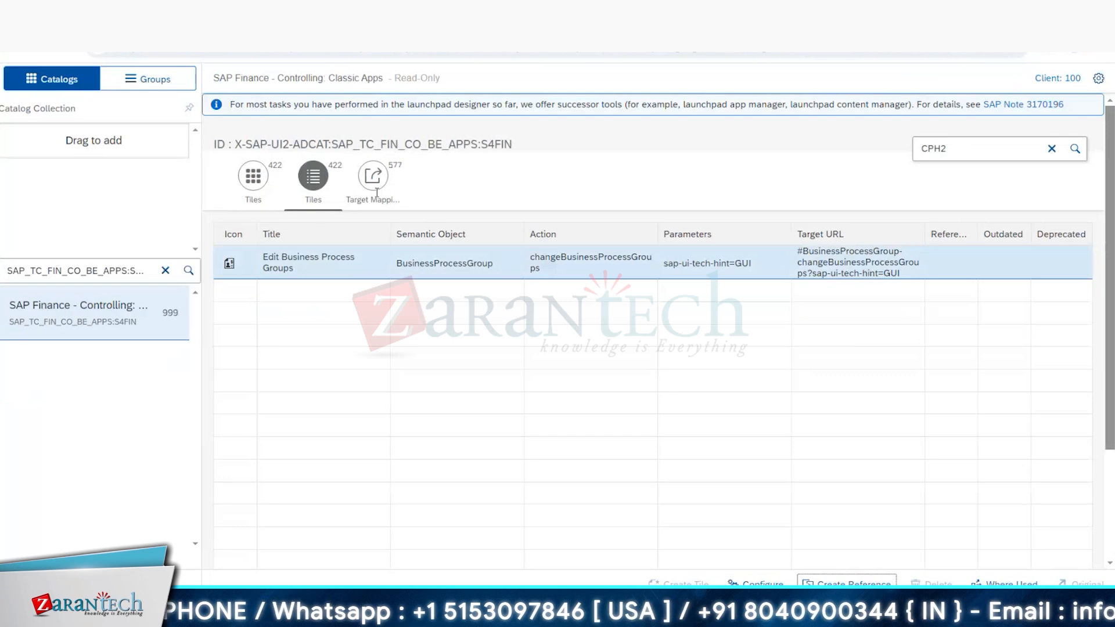
Step: Create a reference of CPH2's changeBusinessProcessGroups target mapping from SAP Finance - Controlling: Classic Apps in AP - Custom Catalog 1
left_click(373, 178)
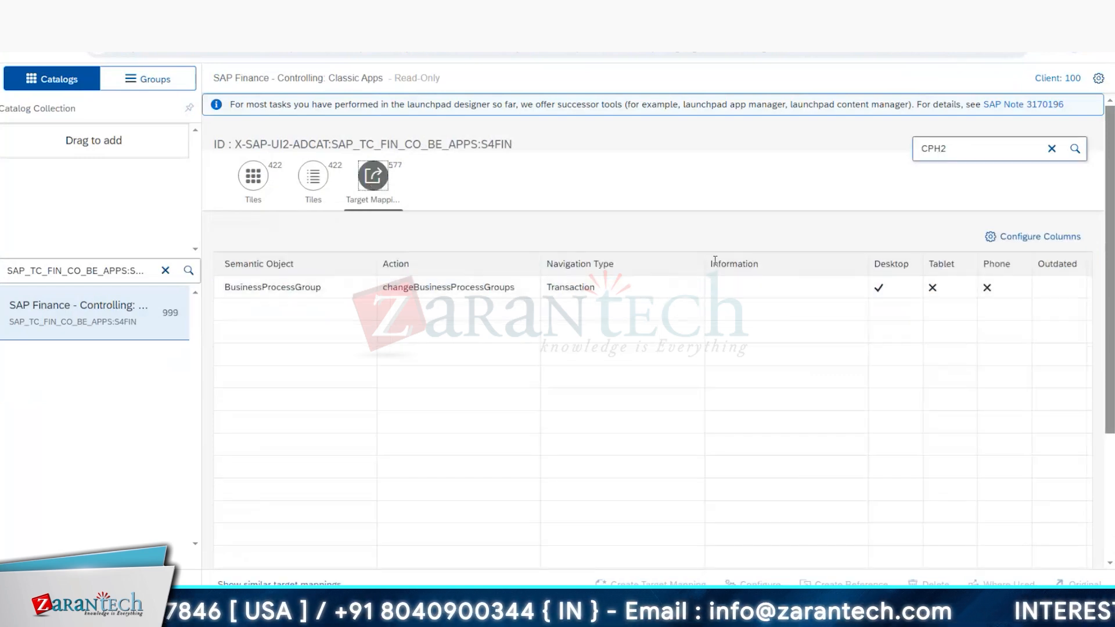
left_click(659, 288)
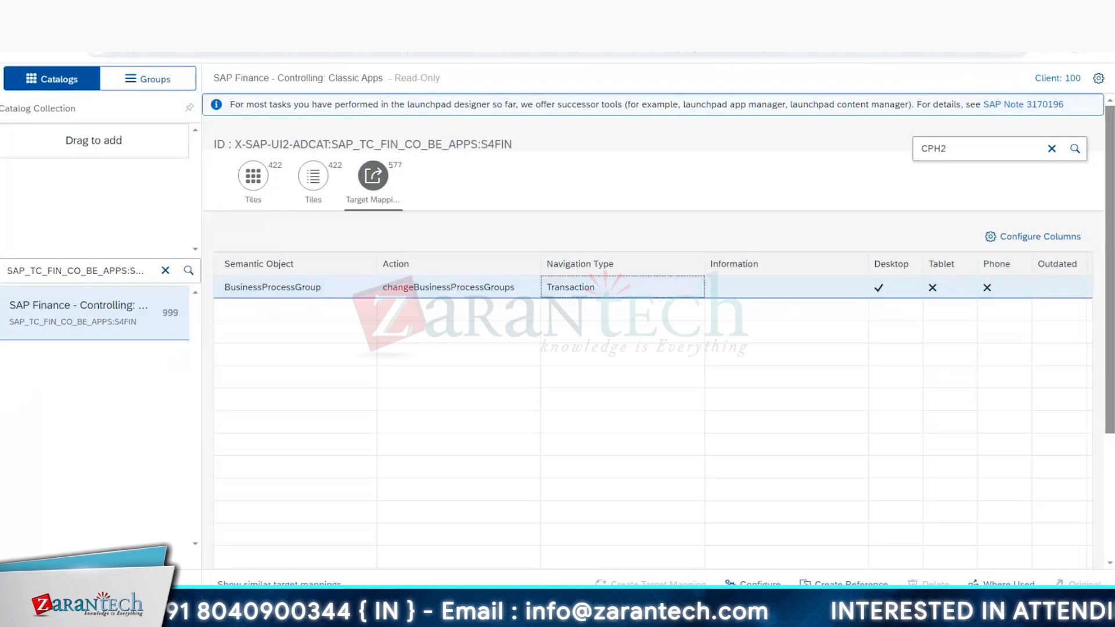
left_click(843, 583)
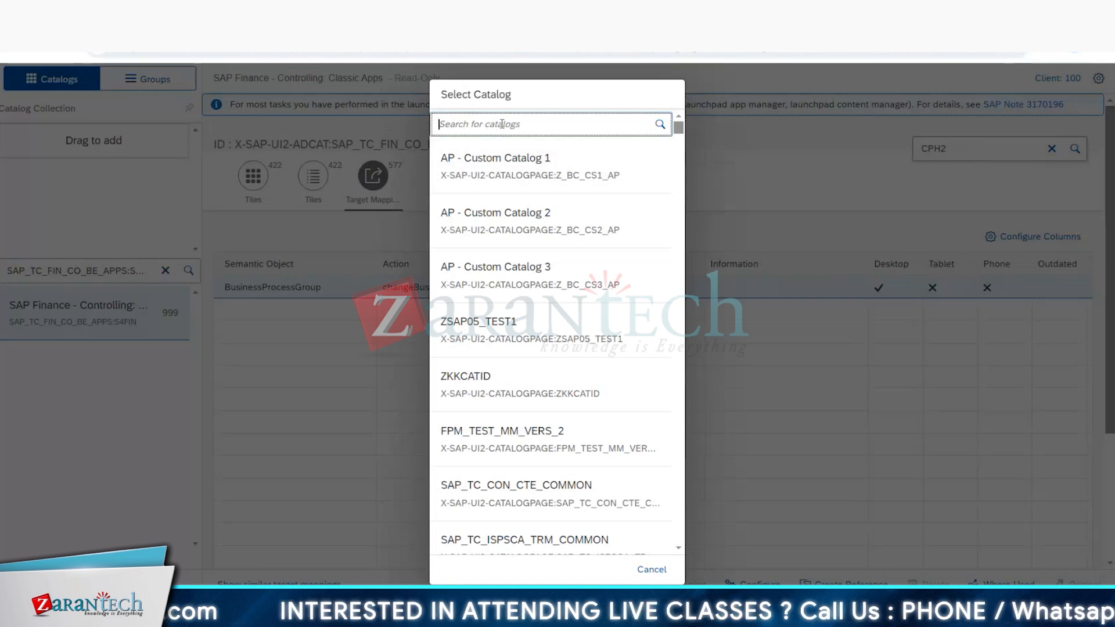
left_click(500, 174)
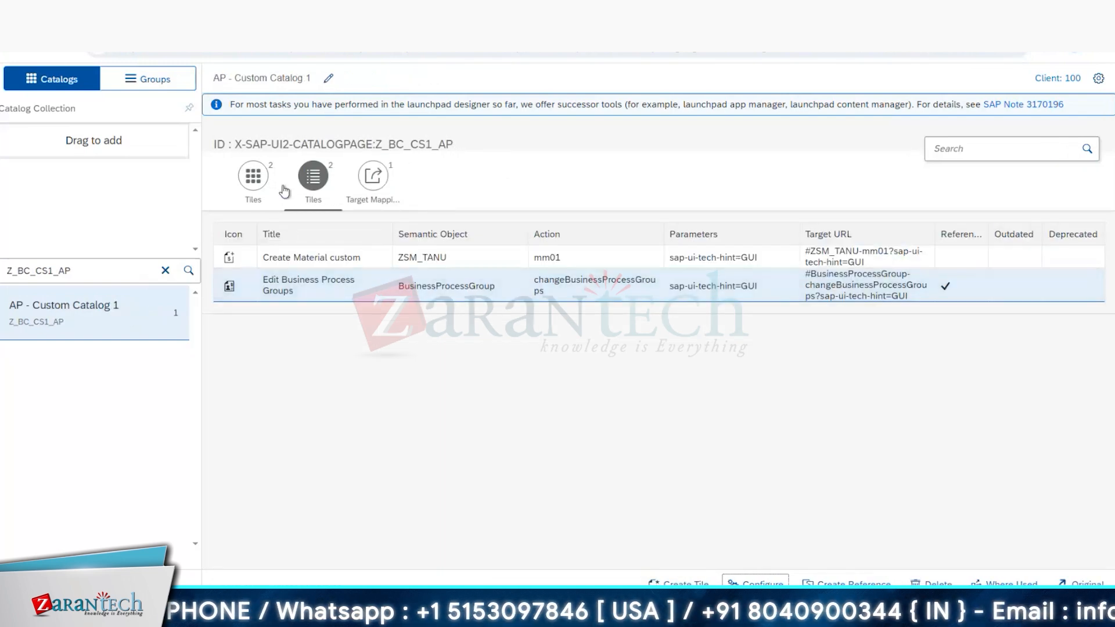
Step: Reload AP - Custom Catalog 1 and check its tile list and target mappings
left_click(63, 57)
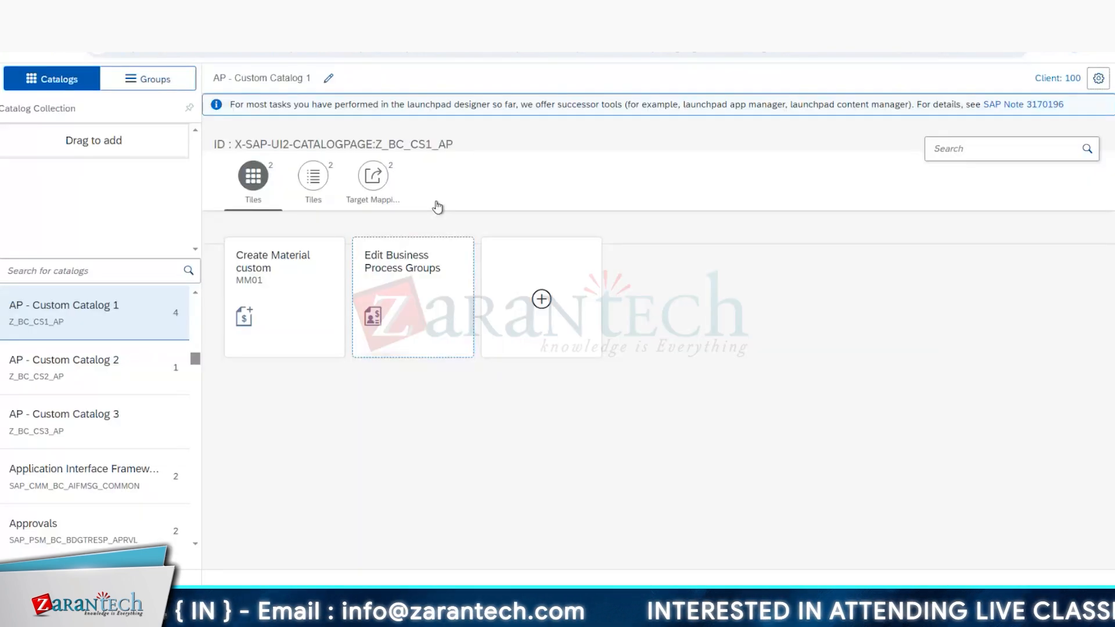
left_click(313, 175)
left_click(389, 173)
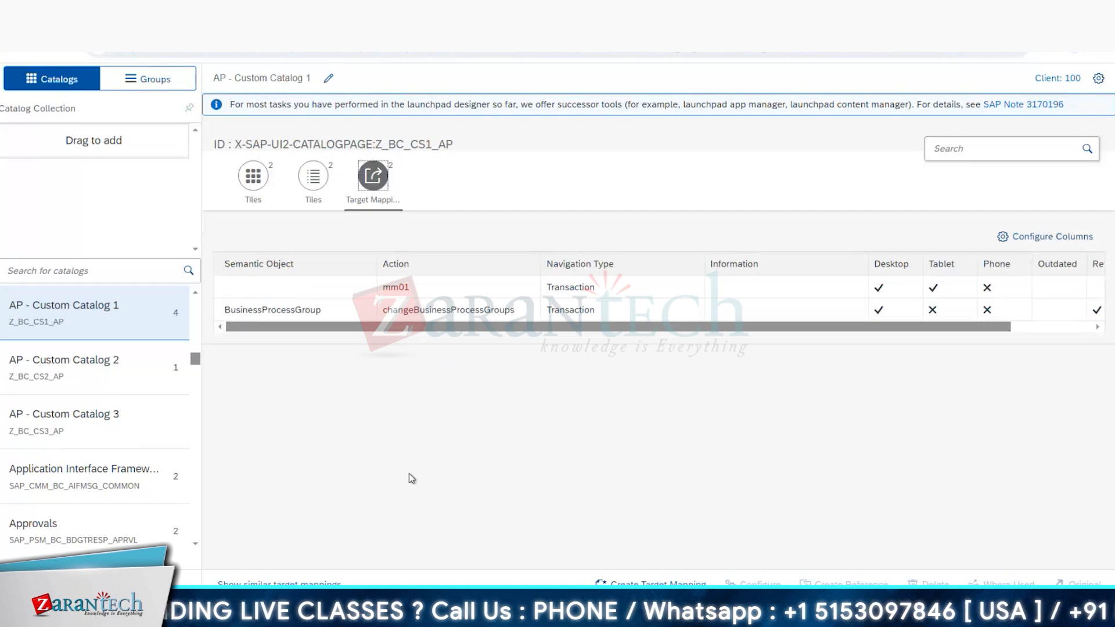
Step: Switch to SAP GUI and leave the Manage SAP System Aliases table for the start screen
left_click(397, 401)
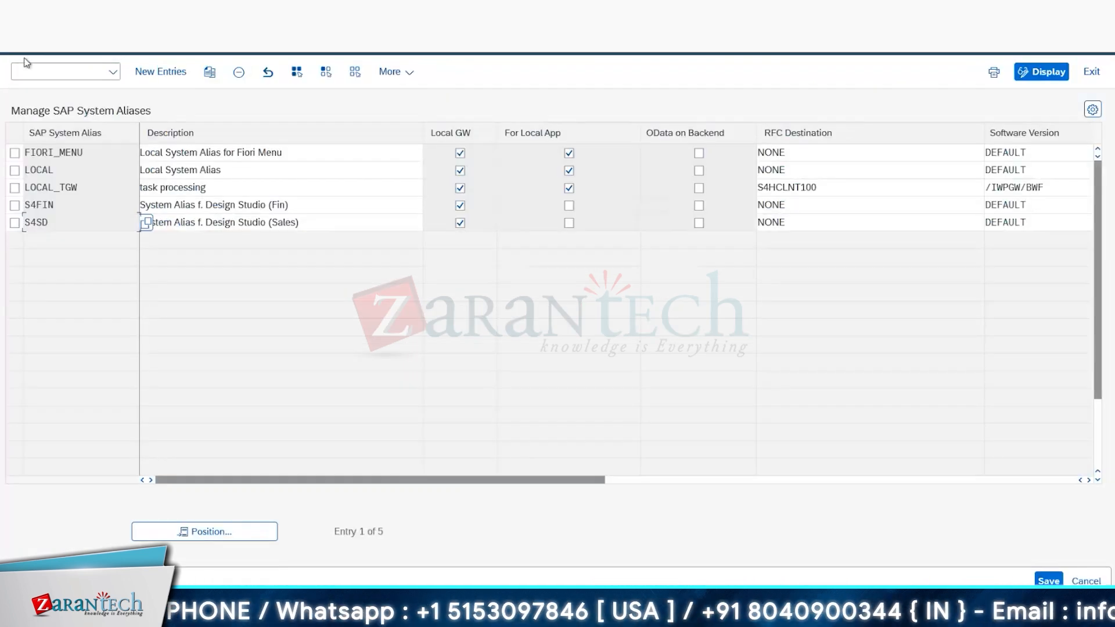
left_click(24, 51)
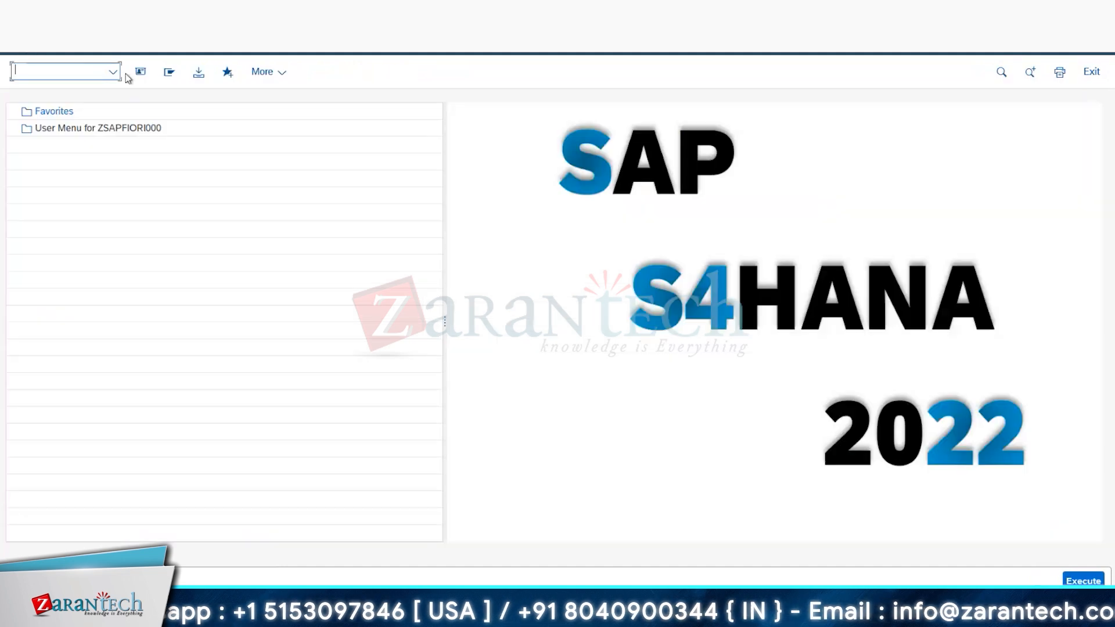
left_click(115, 73)
left_click(75, 140)
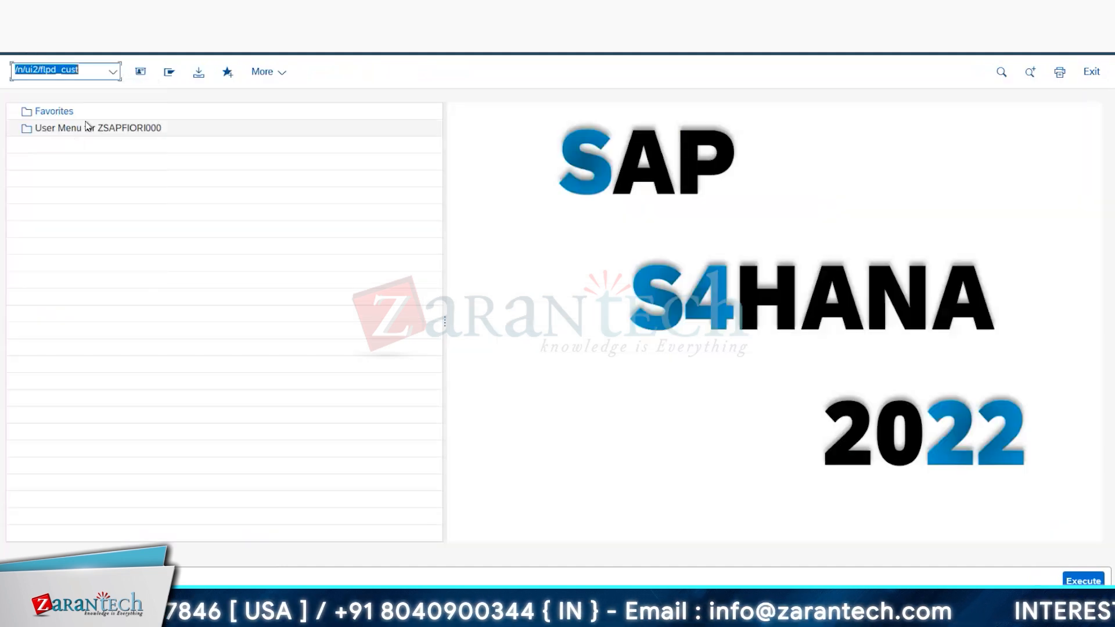
key("Return")
left_click(356, 337)
Step: Start the launchpad content manager with the transaction /n/ui2/flpcm_cust
left_click(113, 73)
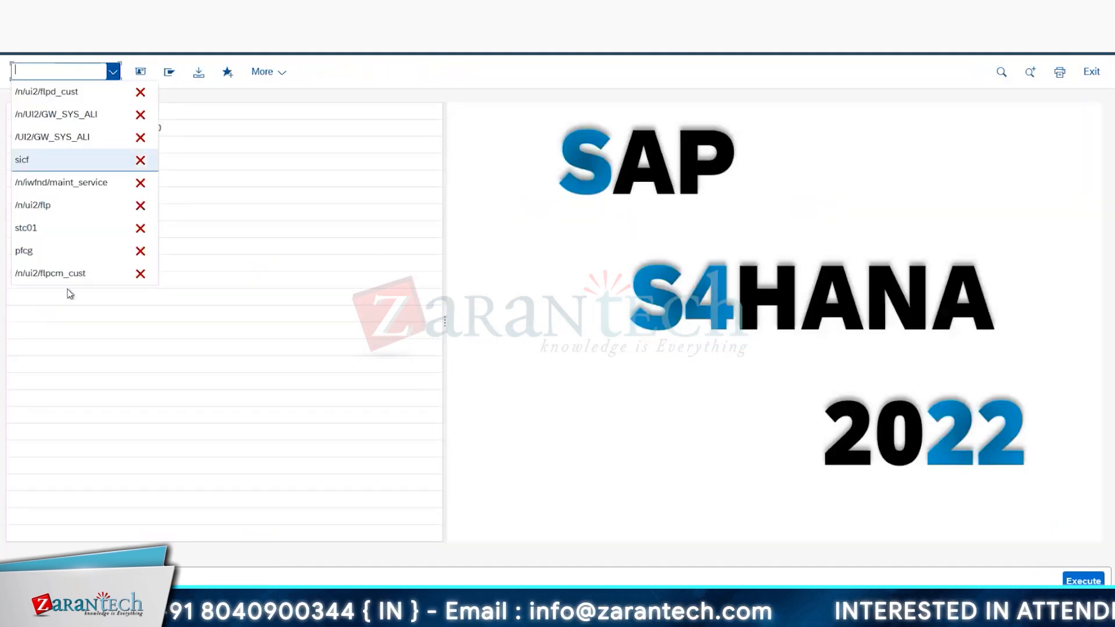
left_click(67, 273)
key("Return")
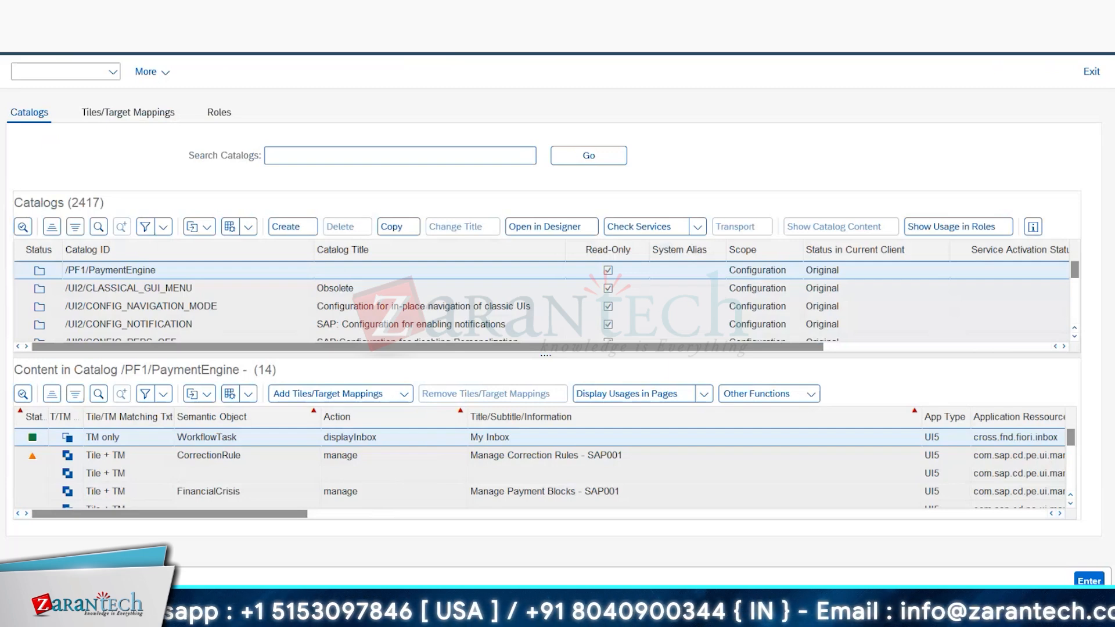
Step: Bring up the Internet Explorer logon window and close it with all its tabs
left_click(153, 614)
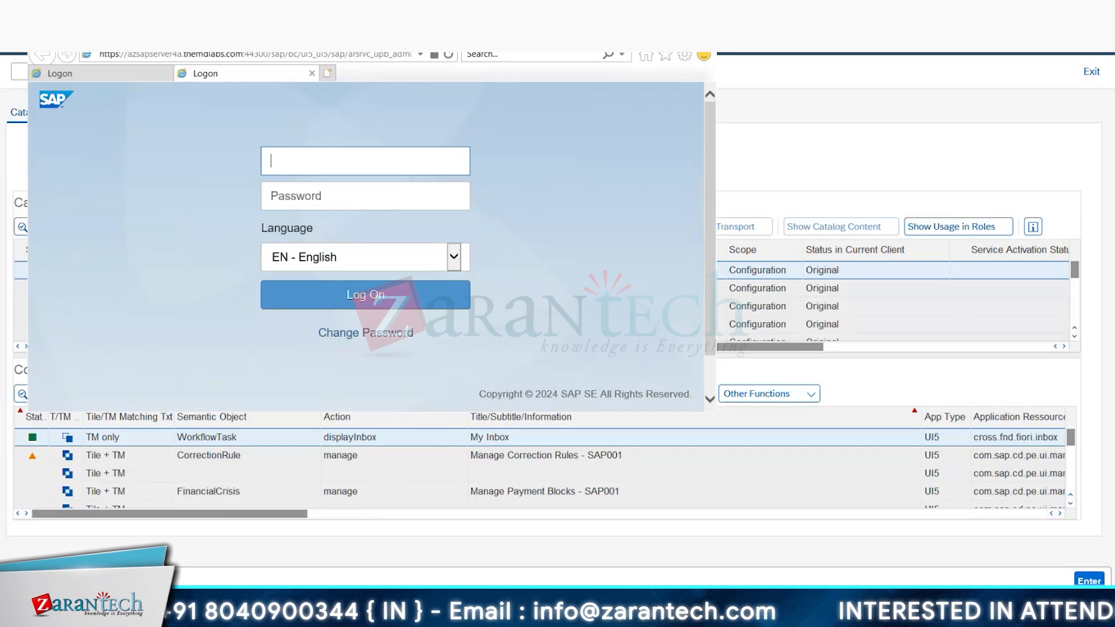
left_click(702, 34)
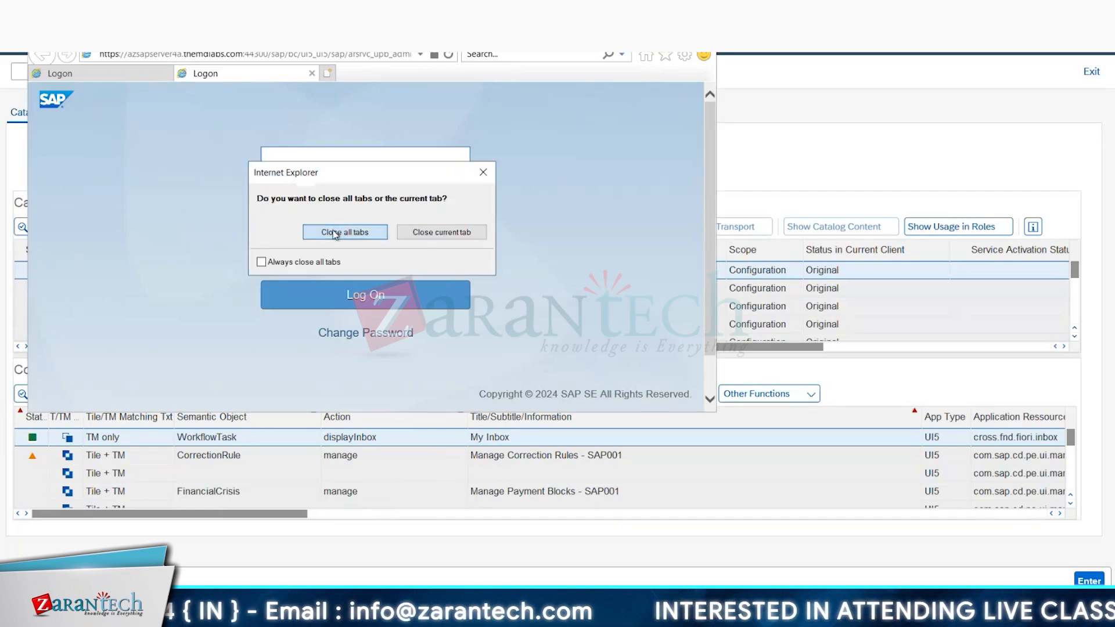
left_click(335, 234)
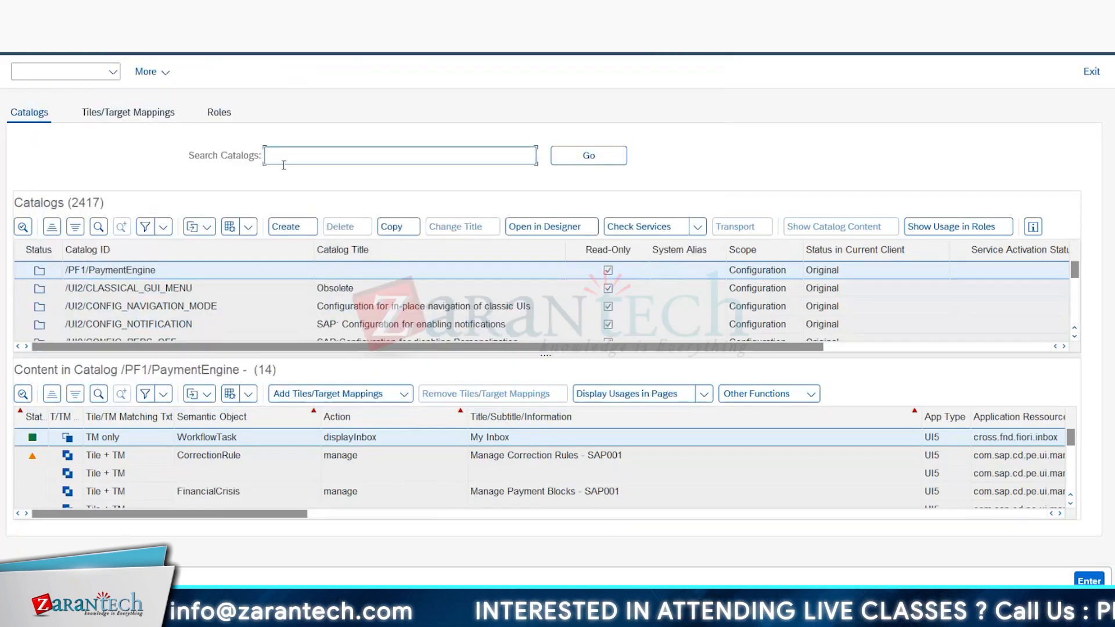
Step: Search the content manager's catalogs for Z_BC_CS1_AP, using the custom catalog ID from the CPH4N row of the Excel template
key("alt+Tab")
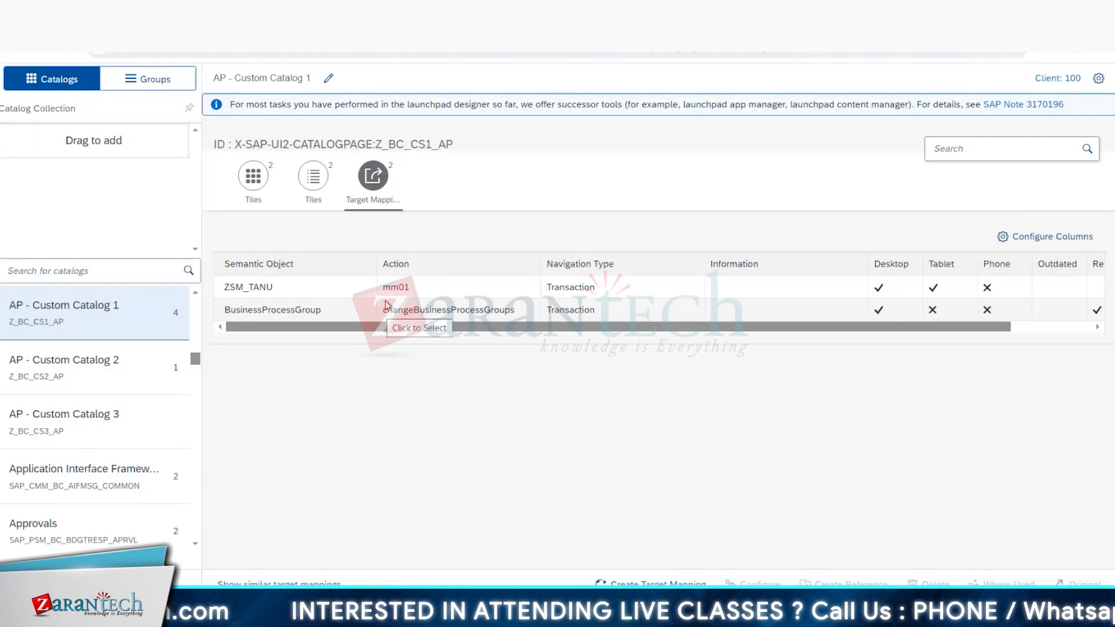
key("alt+Tab")
key("alt+Tab")
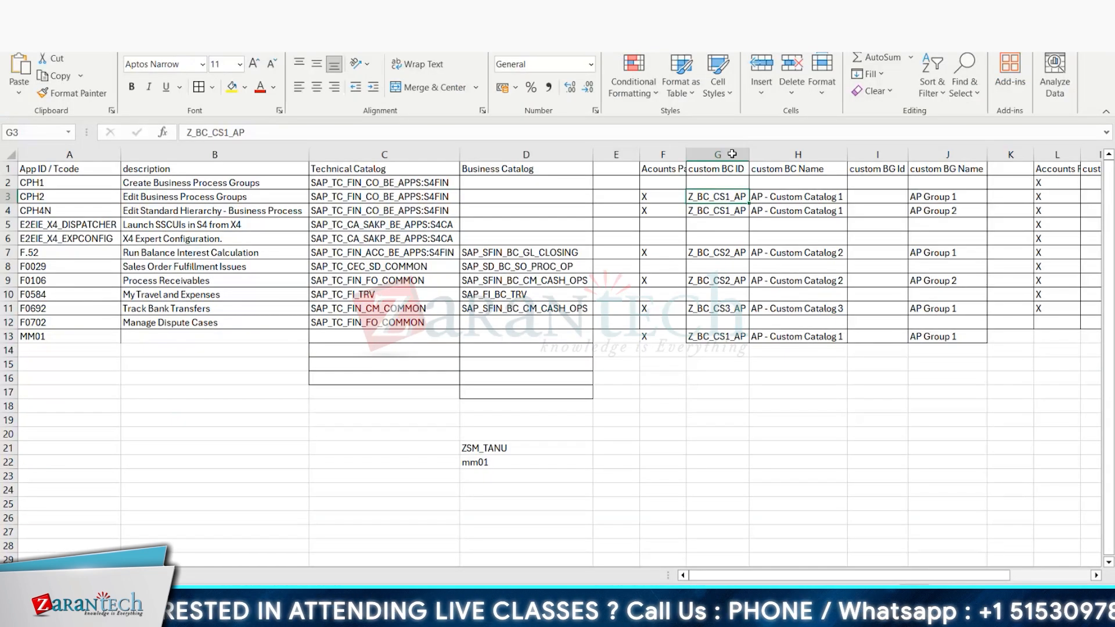
left_click(719, 211)
key("ctrl+c")
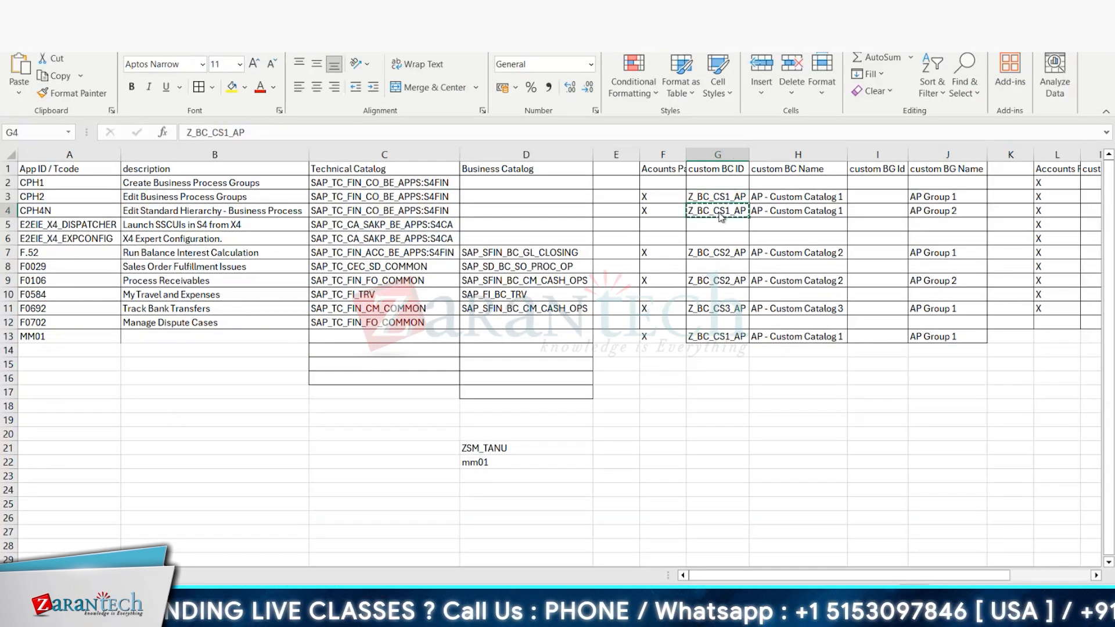
key("alt+Tab")
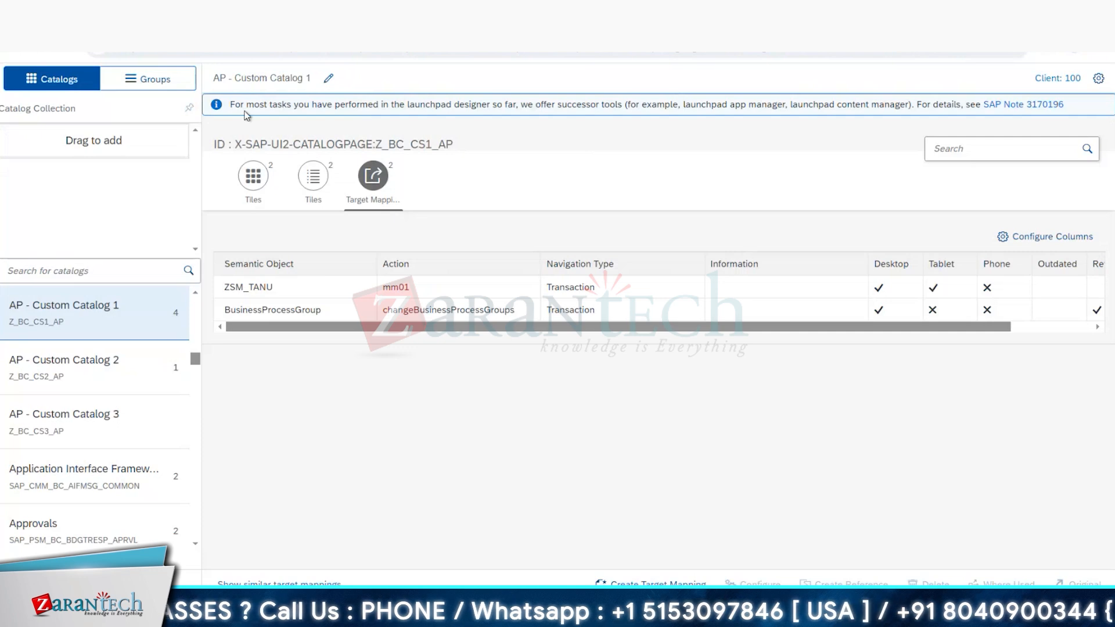
key("alt+Tab")
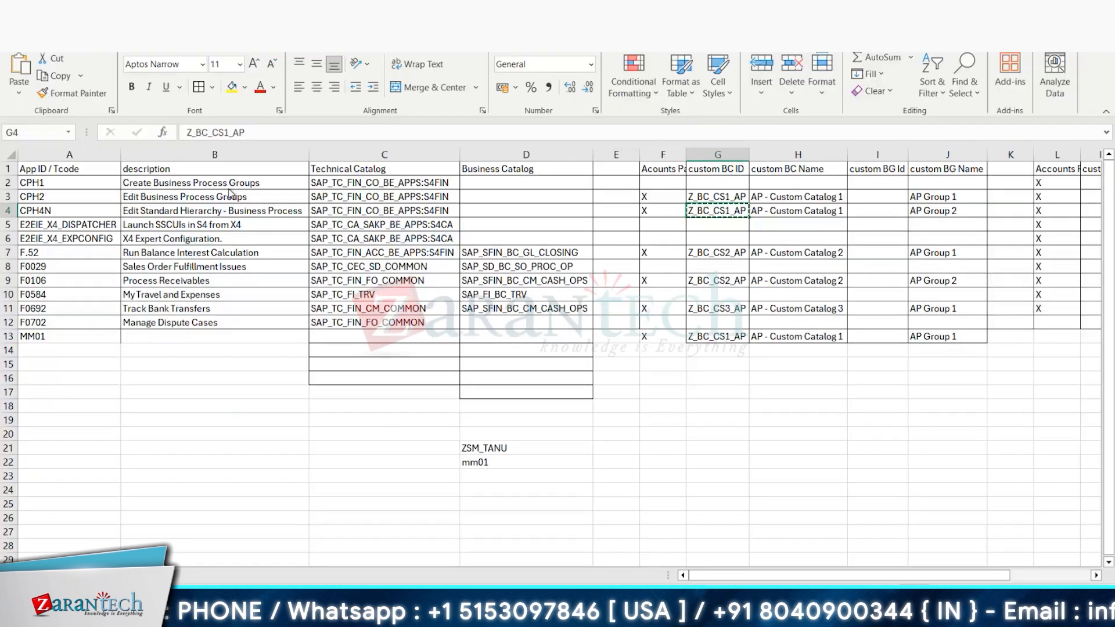
key("alt+Tab")
key("alt+Tab")
key("ctrl+v")
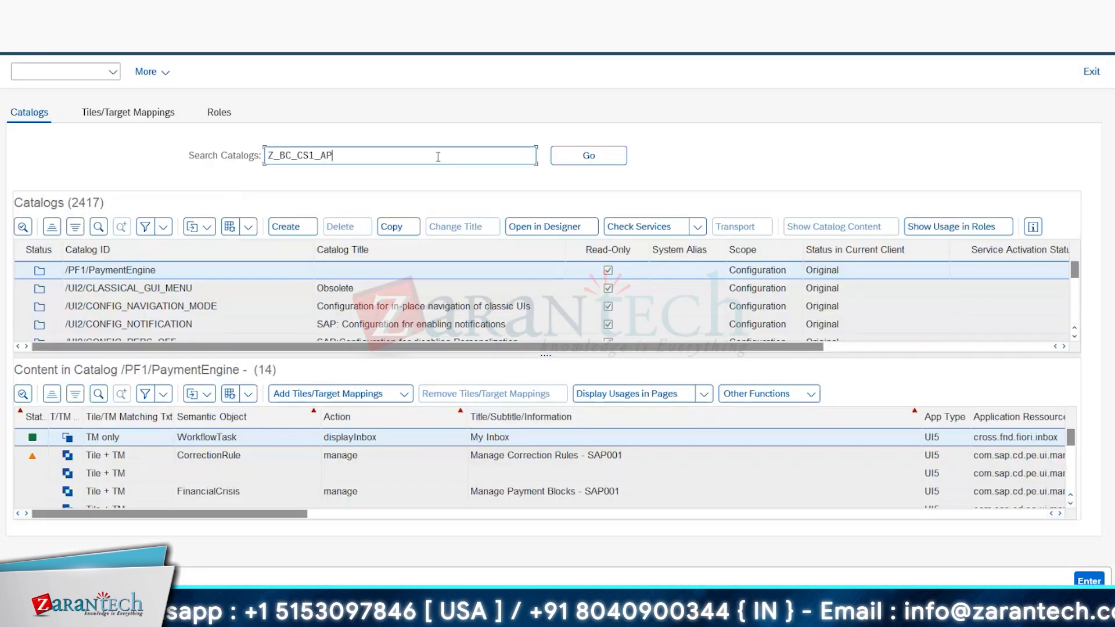
left_click(577, 149)
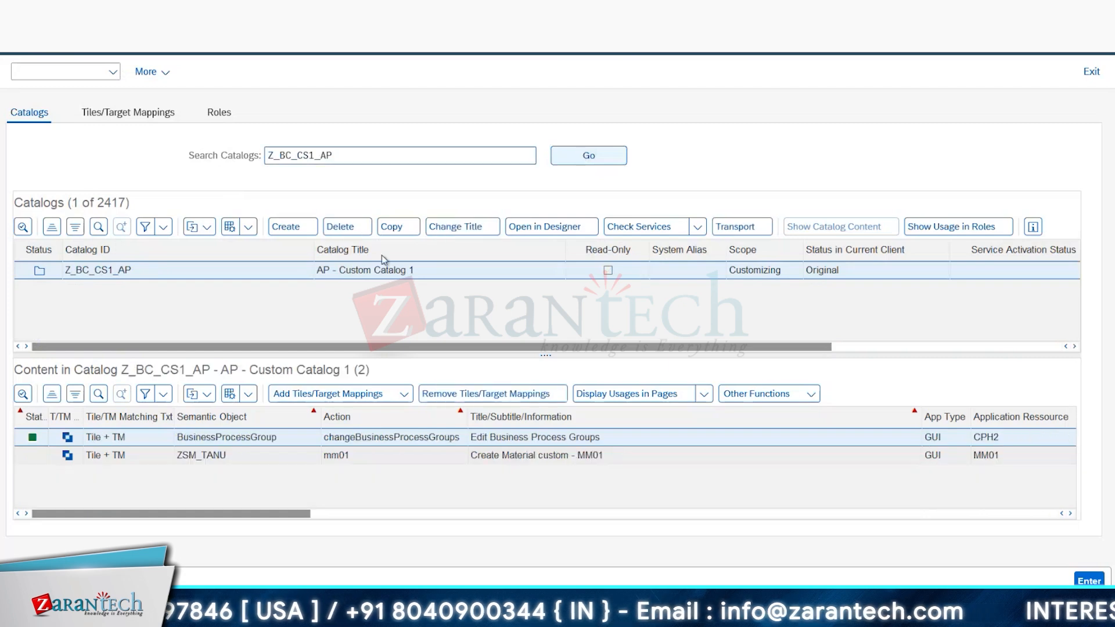
Step: Add a combined tile and target mapping reference for transaction F.52, taken from the Excel template, to AP - Custom Catalog 1
left_click(330, 398)
left_click(339, 416)
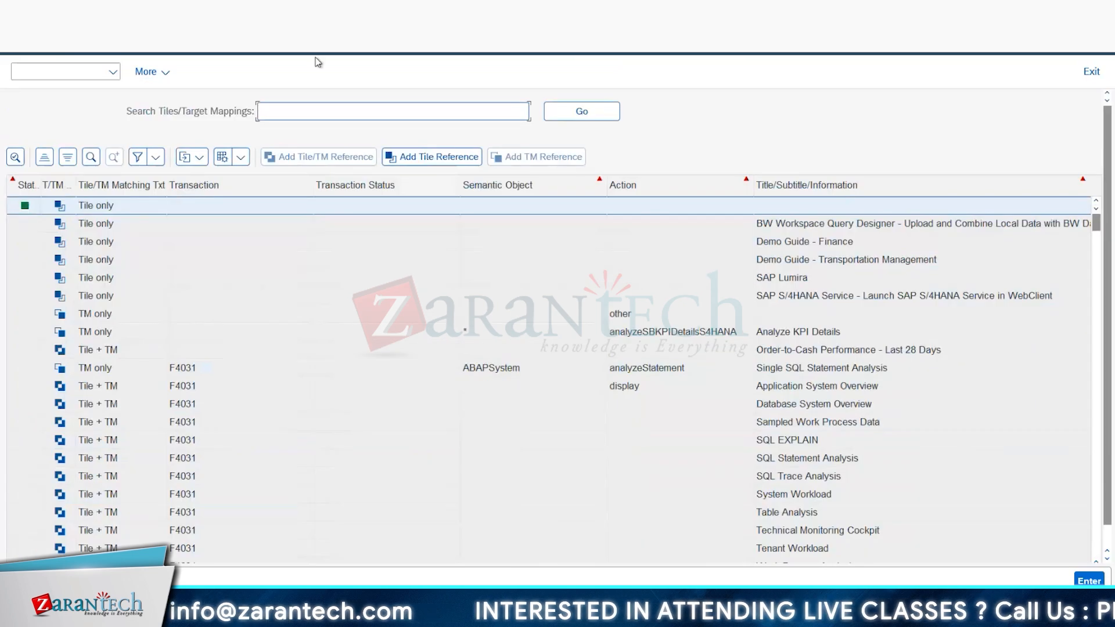
key("alt+Tab")
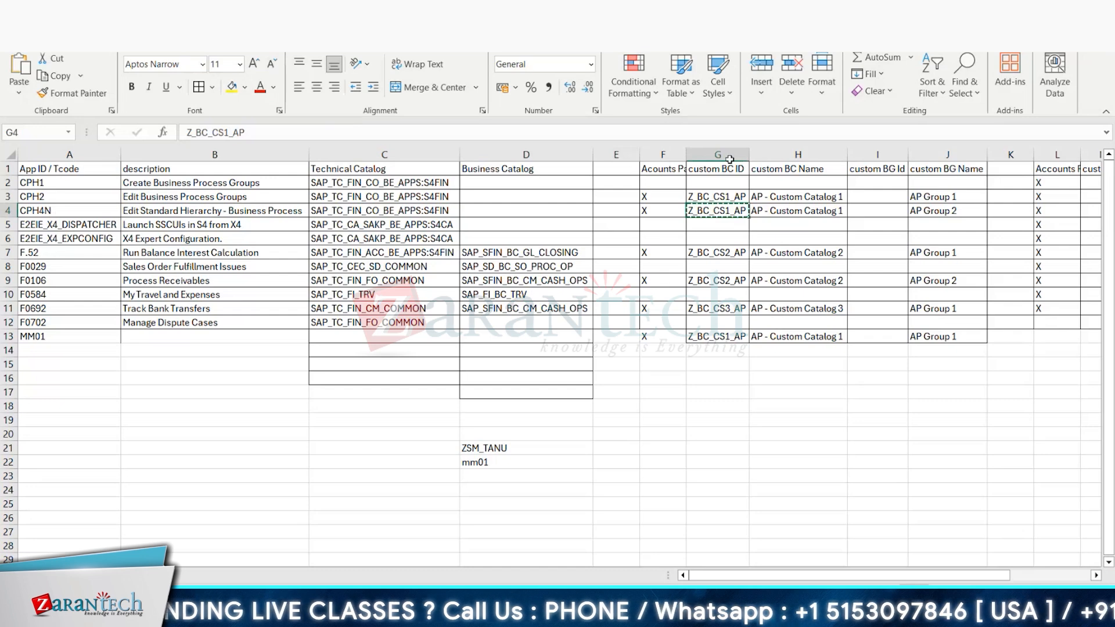
left_click(66, 254)
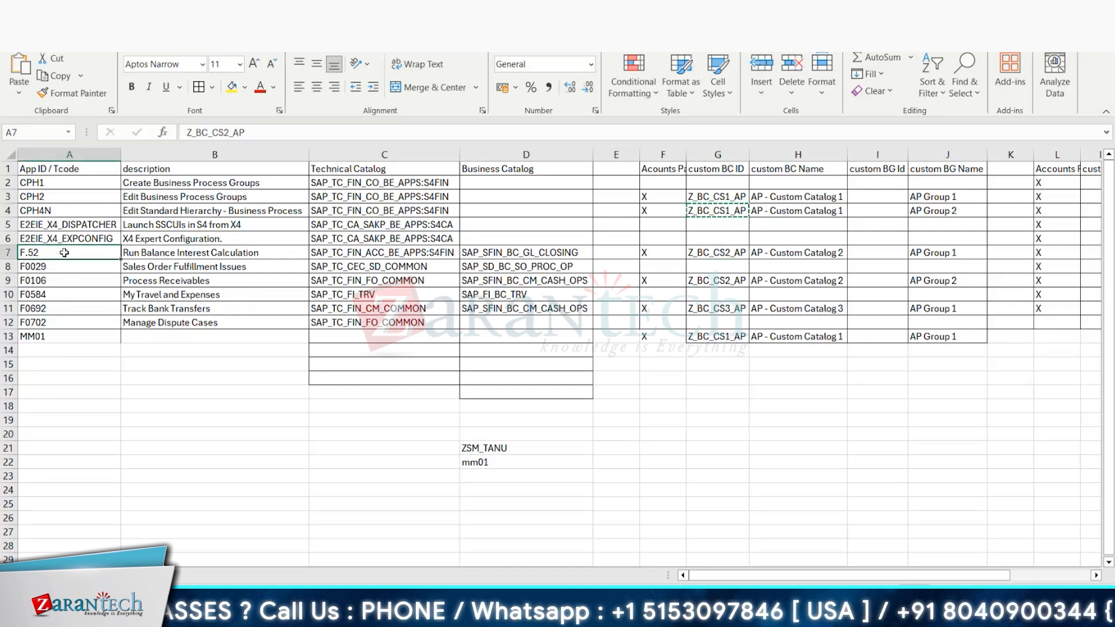
key("ctrl+c")
key("alt+Tab")
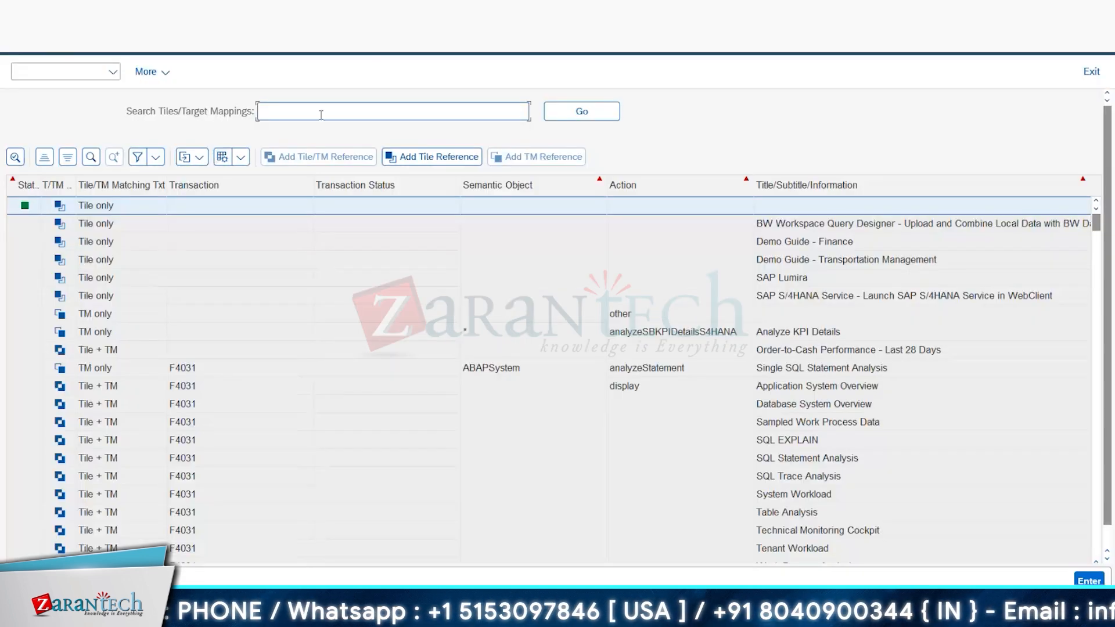
key("ctrl+v")
left_click(569, 113)
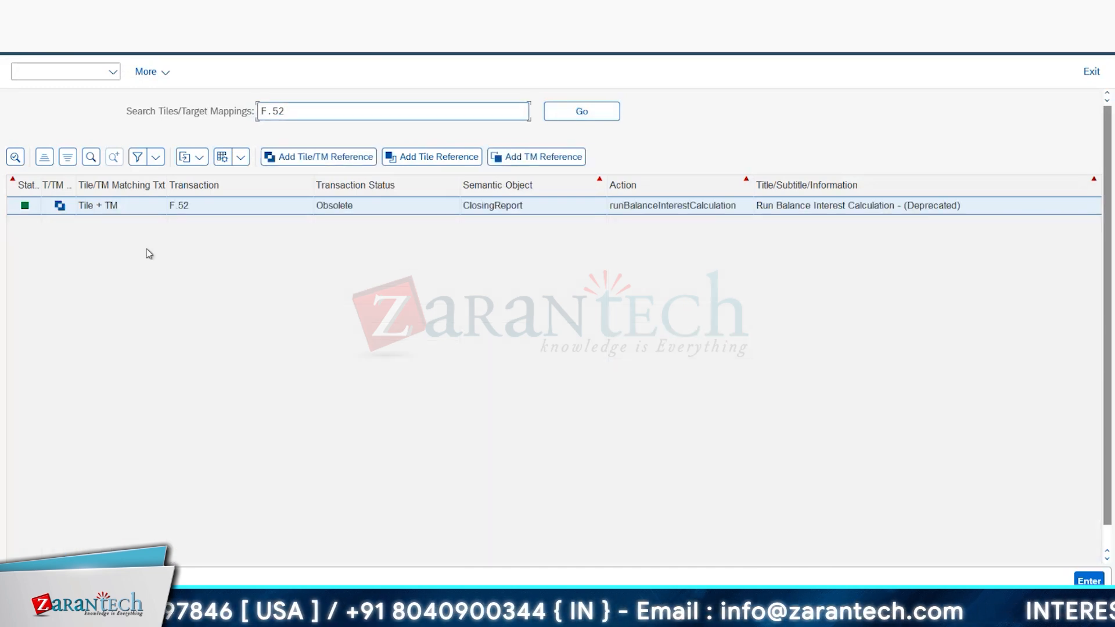
left_click(309, 158)
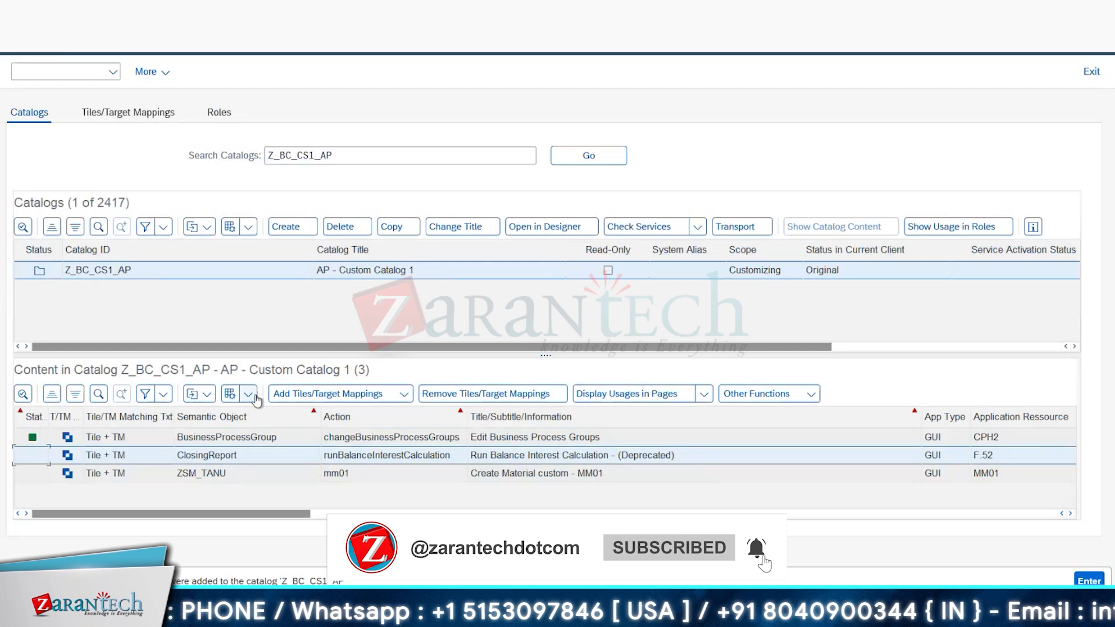
Step: Reload AP - Custom Catalog 1 in the launchpad designer and check its tiles
key("alt+Tab")
key("alt+Tab")
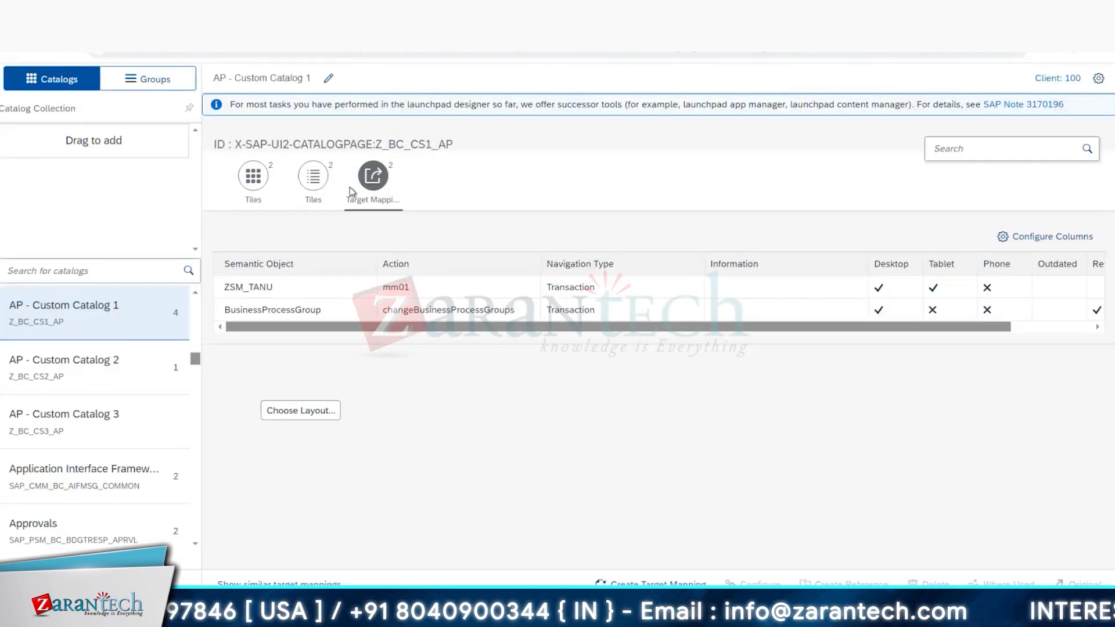
key("F5")
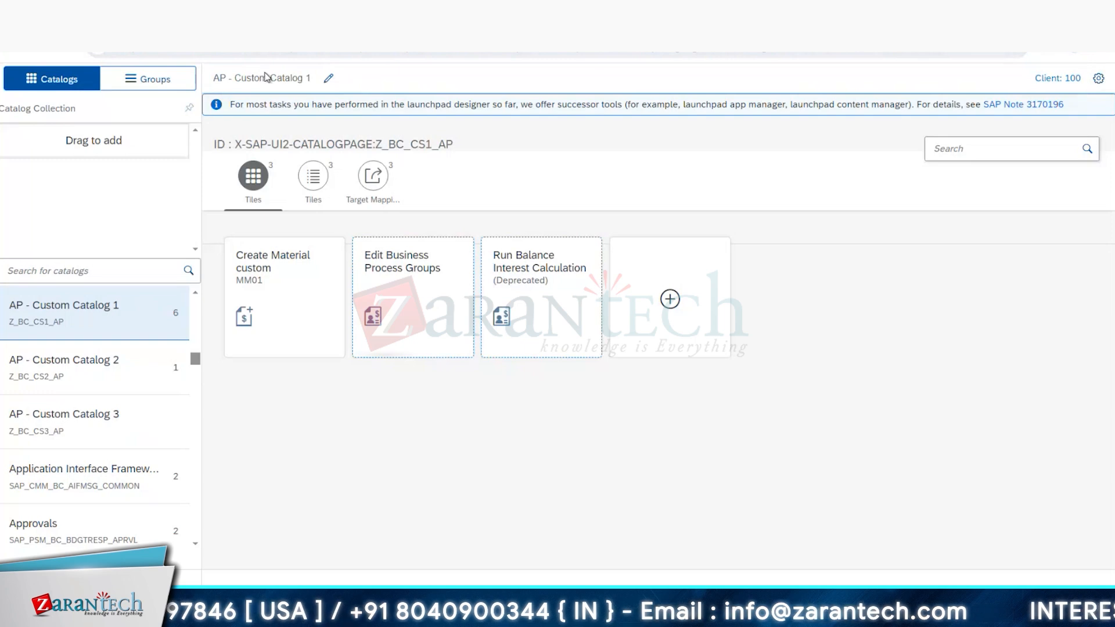
Step: Inspect the content manager's Create Catalog dialog, leave it without creating a catalog, and return to the launchpad designer
key("alt+Tab")
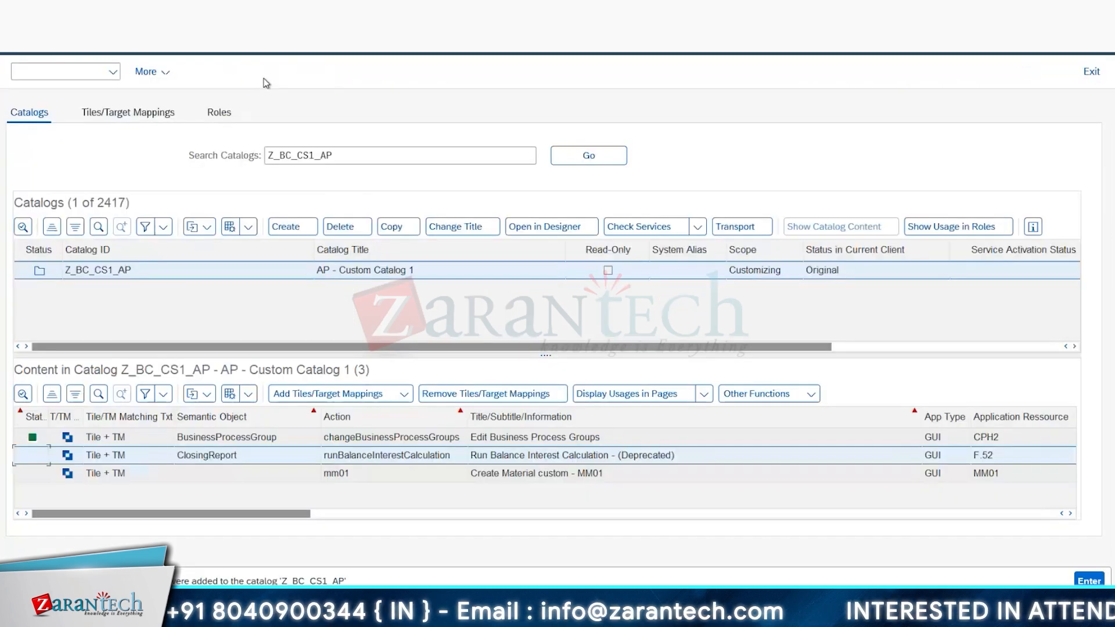
left_click(288, 229)
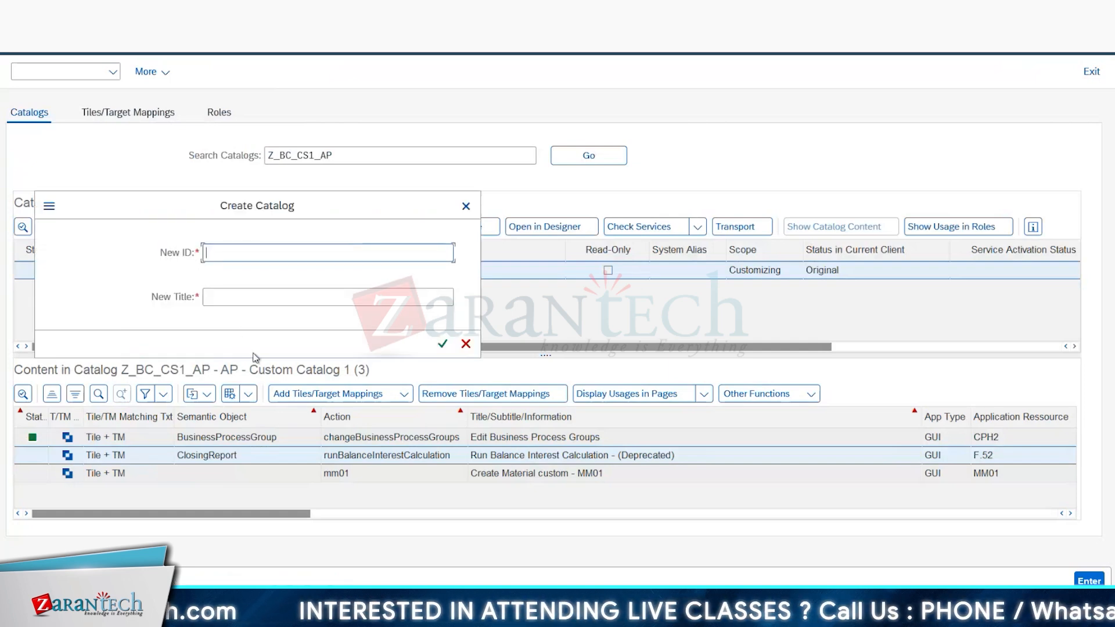
left_click(465, 344)
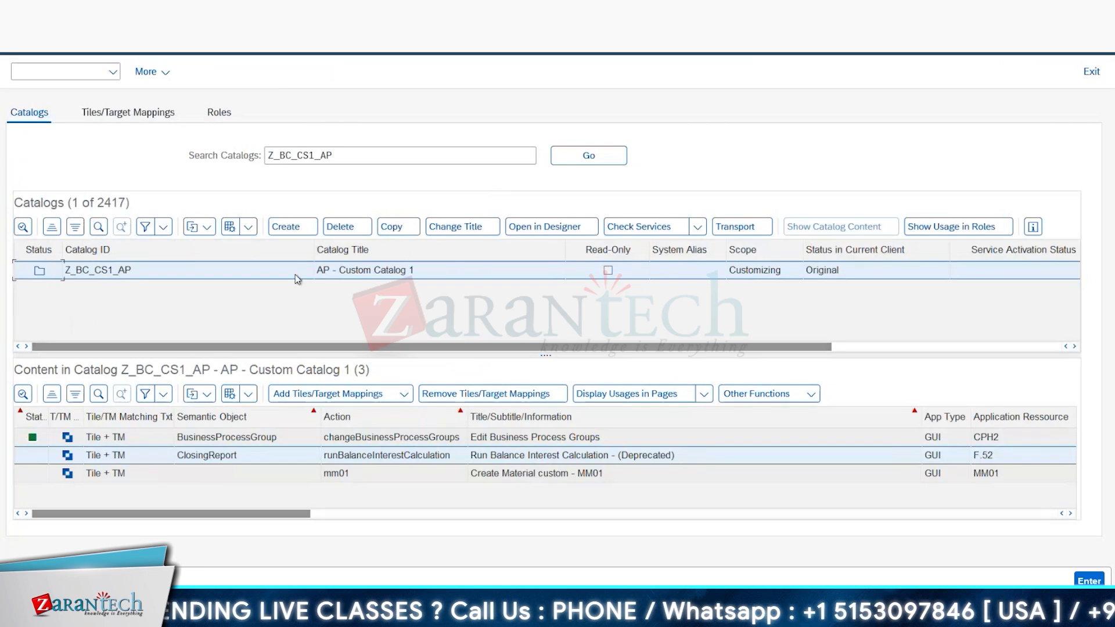
key("alt+Tab")
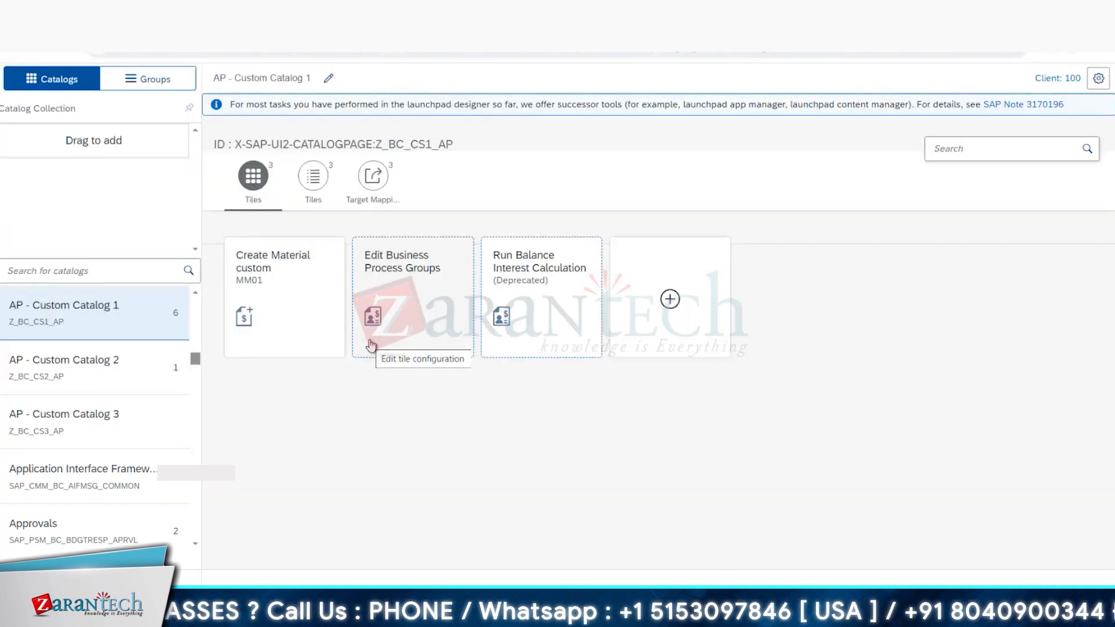
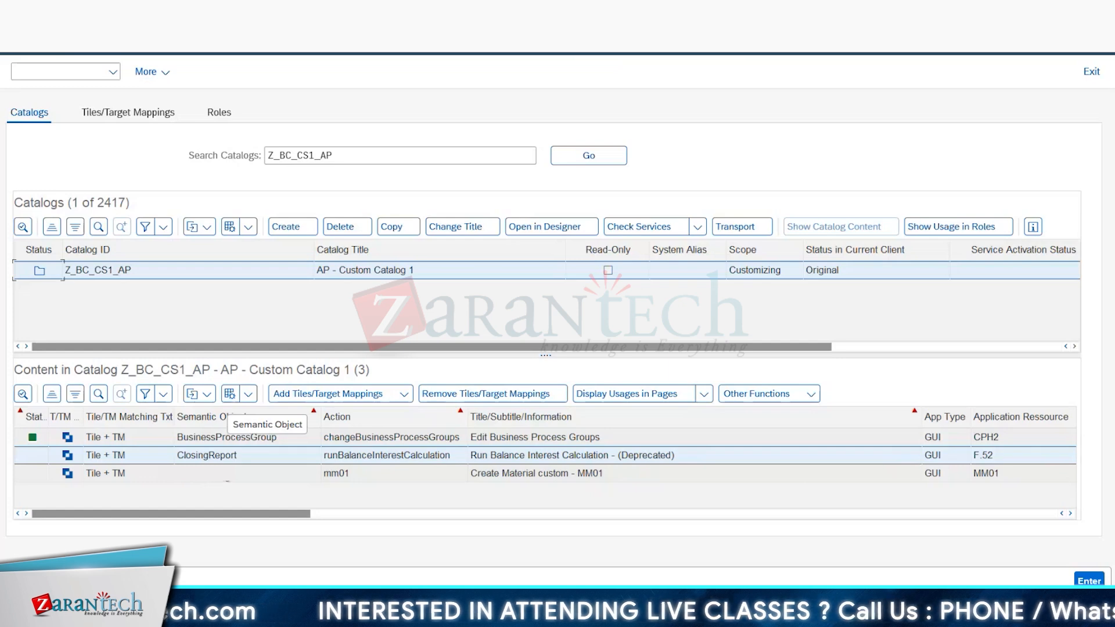
Step: Review the CPH2 and F.52 entries in AP - Custom Catalog 1's content, comparing them with the tiles in the launchpad designer
left_click(219, 455)
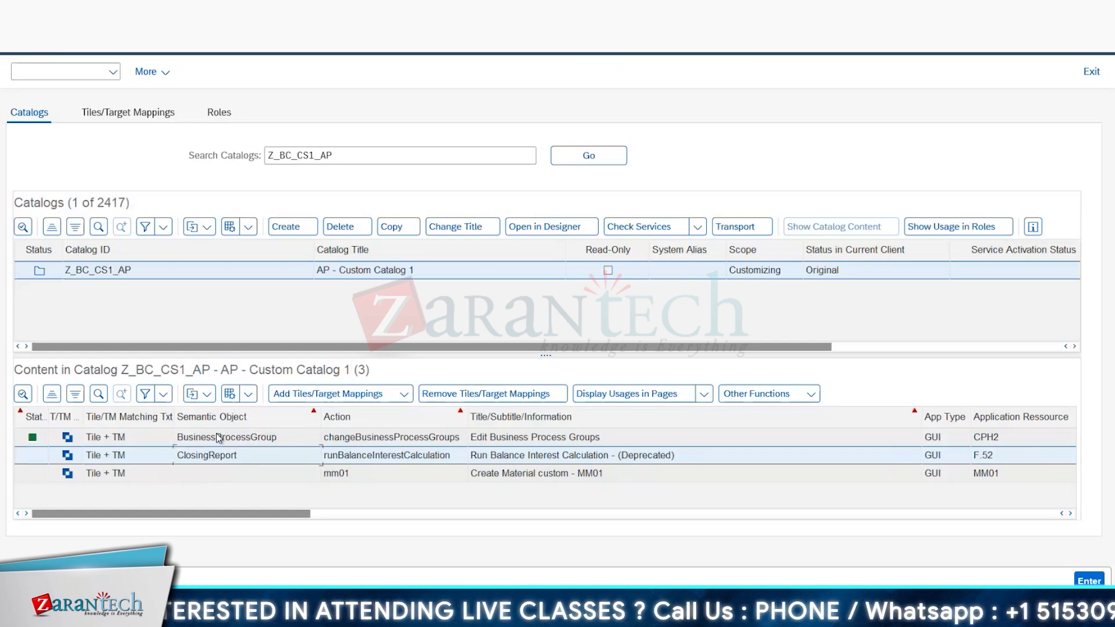
left_click(223, 436)
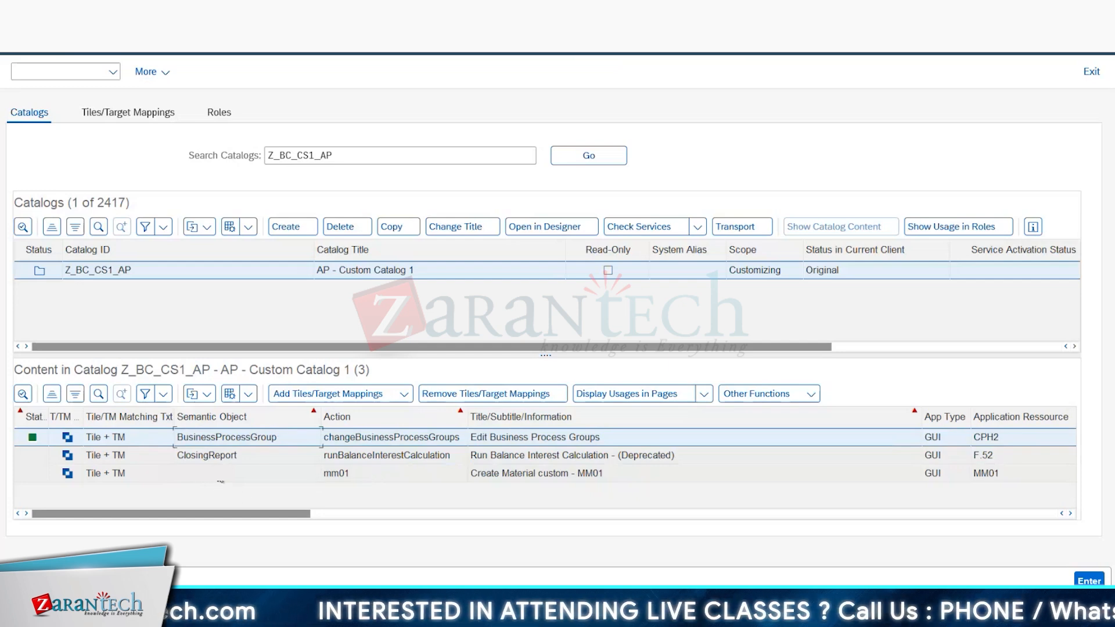
left_click(221, 455)
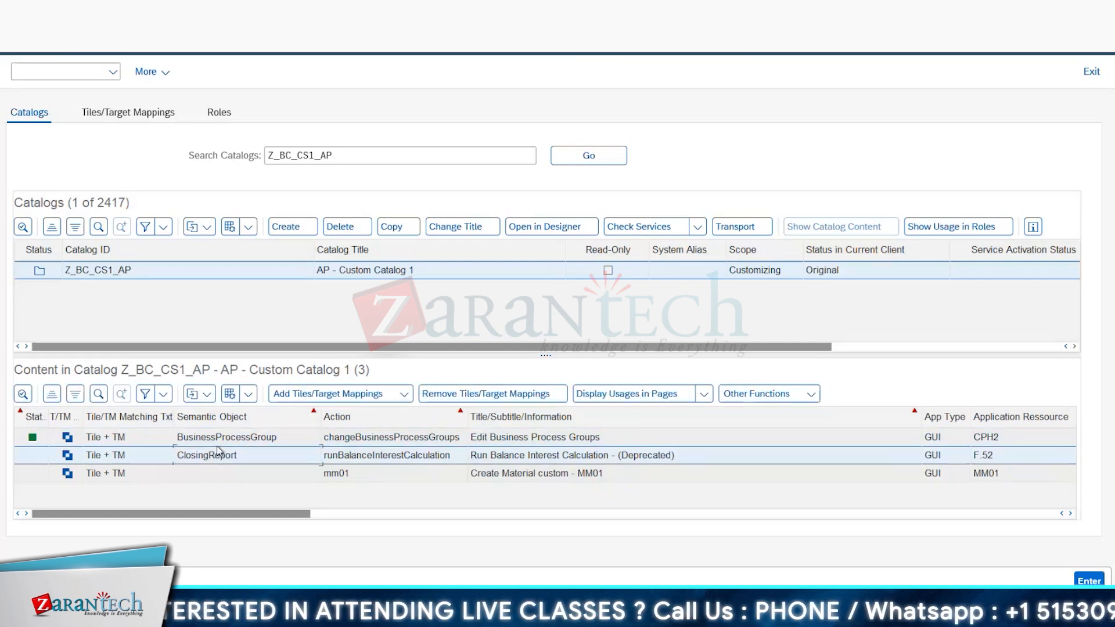
left_click(224, 439)
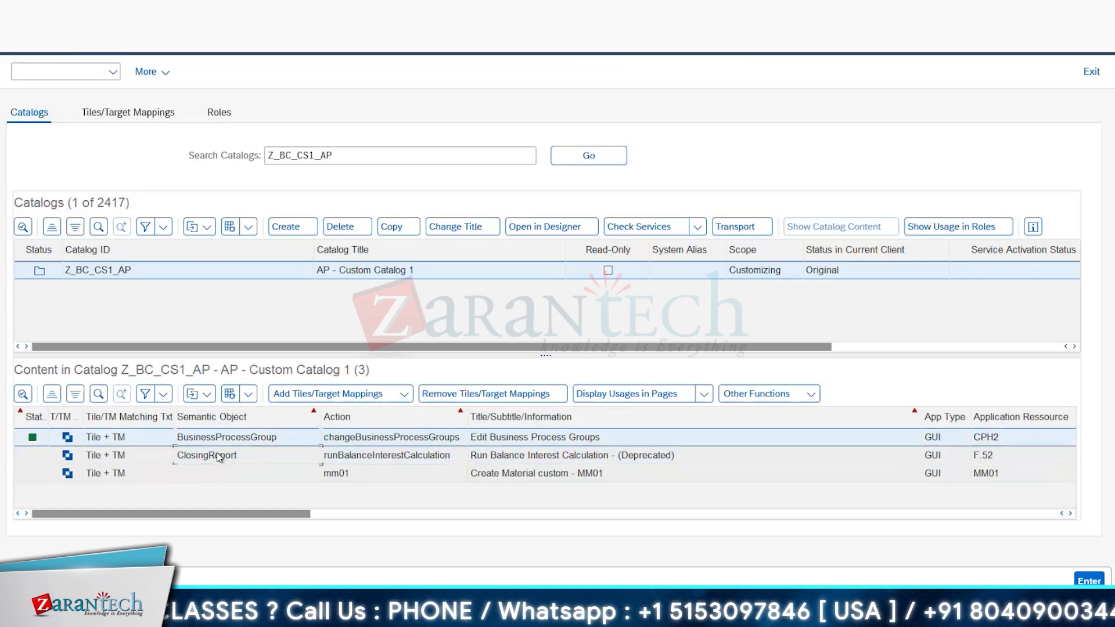
left_click(220, 457)
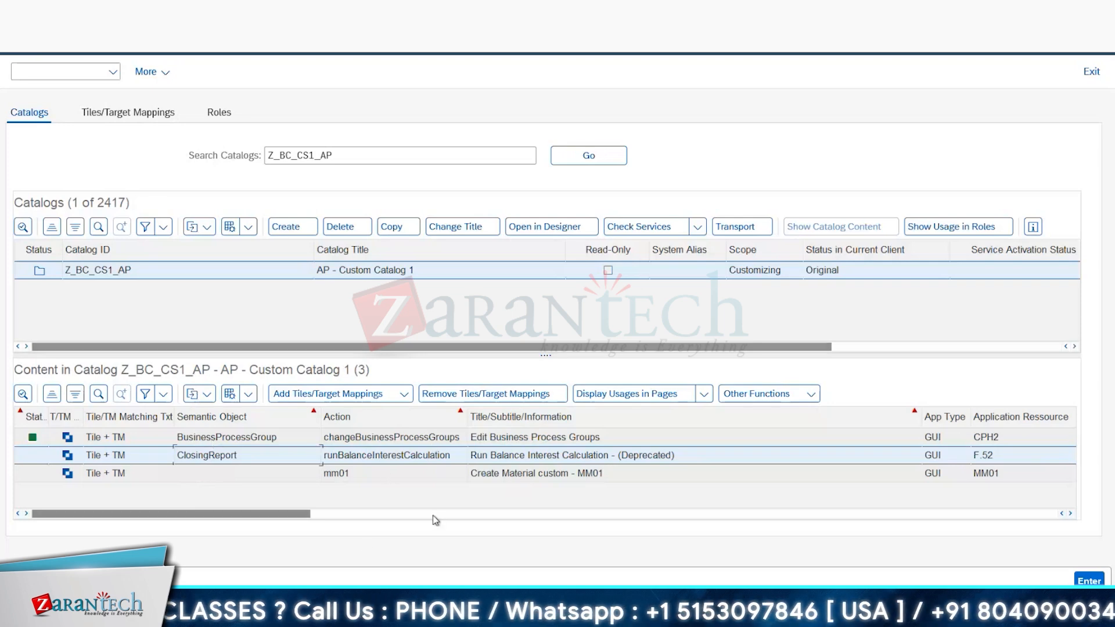
key("alt+Tab")
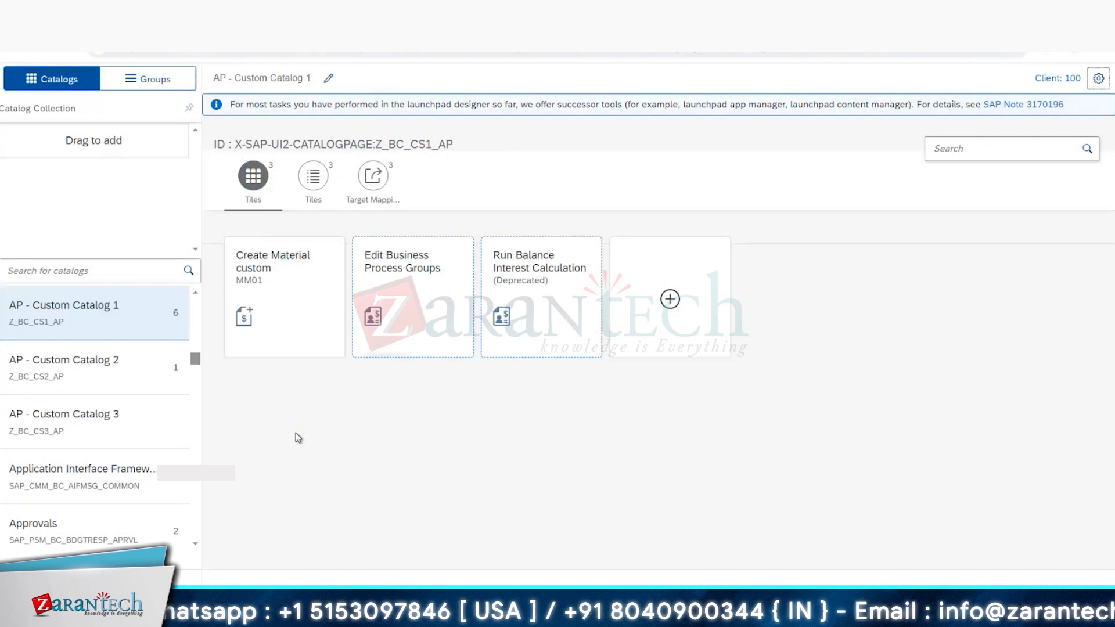
key("alt+Tab")
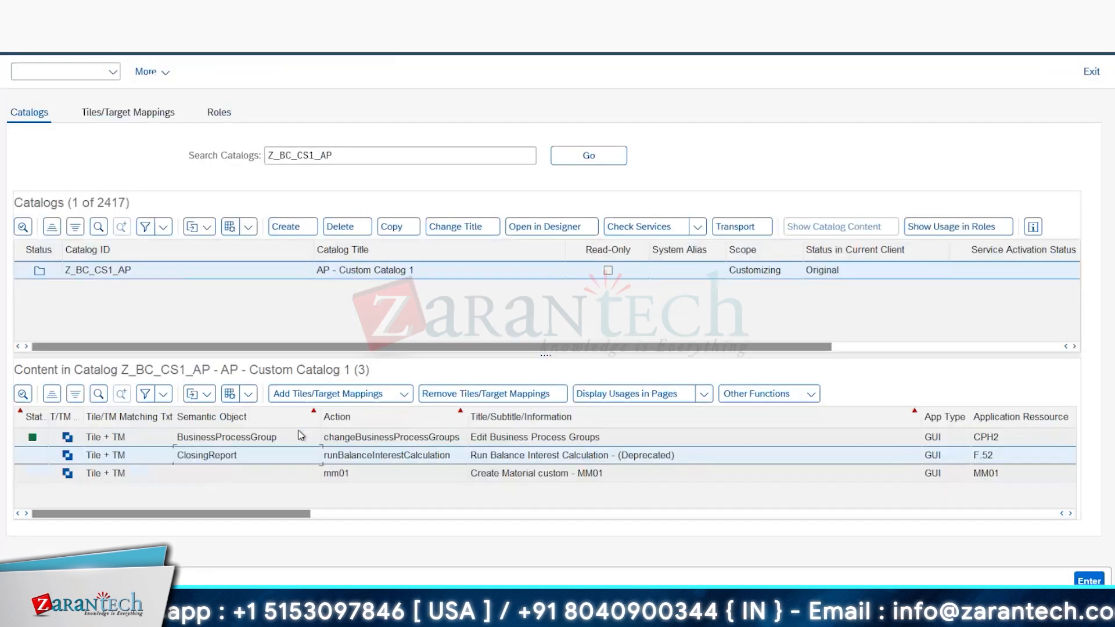
Step: Search the catalogs for Z_BC_CS2_AP and start adding tiles and target mappings to AP - Custom Catalog 2
left_click(311, 155)
key("BackSpace")
type("2")
key("Return")
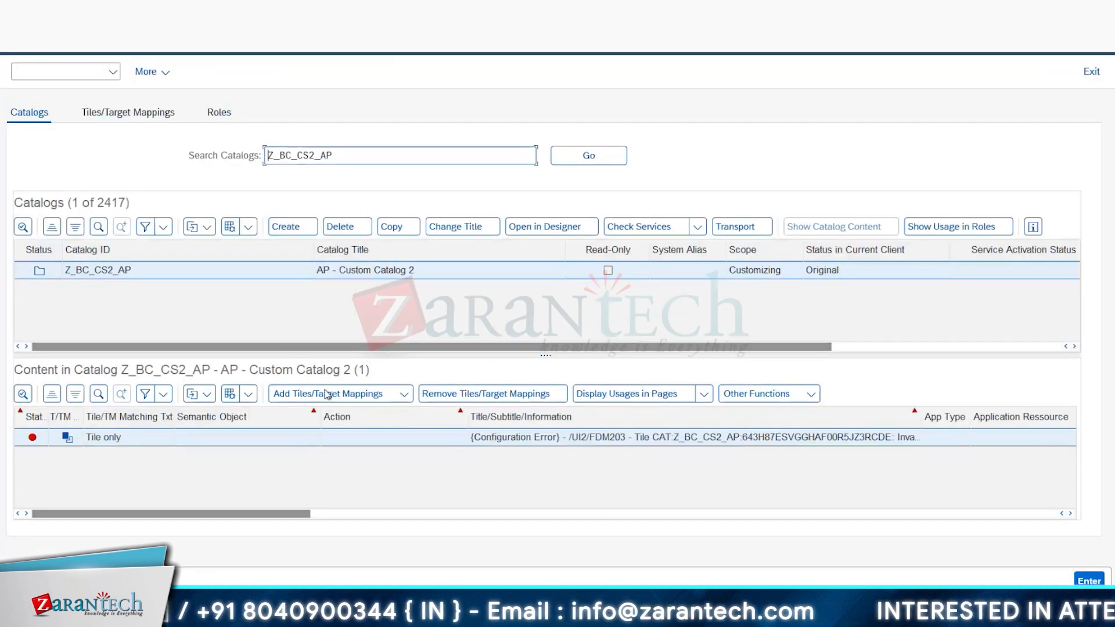
left_click(325, 393)
Step: In the Excel template, set the F.52 row's custom catalog ID to Z_BC_CS1_AP and its name to AP - Custom Catalog 1
key("alt+Tab")
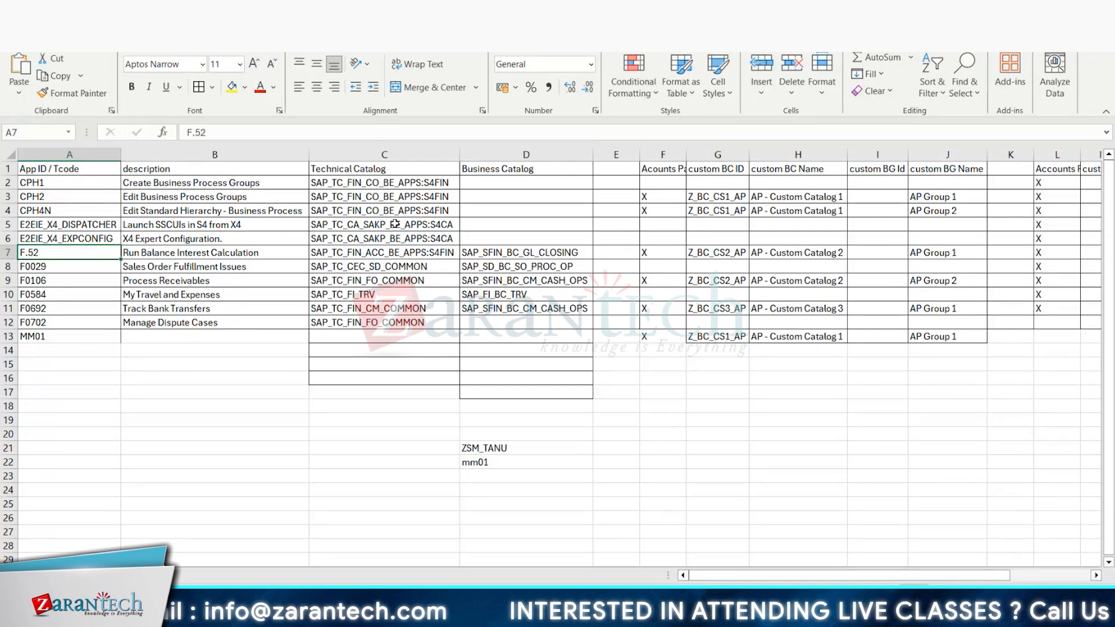
double_click(781, 252)
double_click(729, 251)
key("BackSpace")
type("1")
double_click(842, 252)
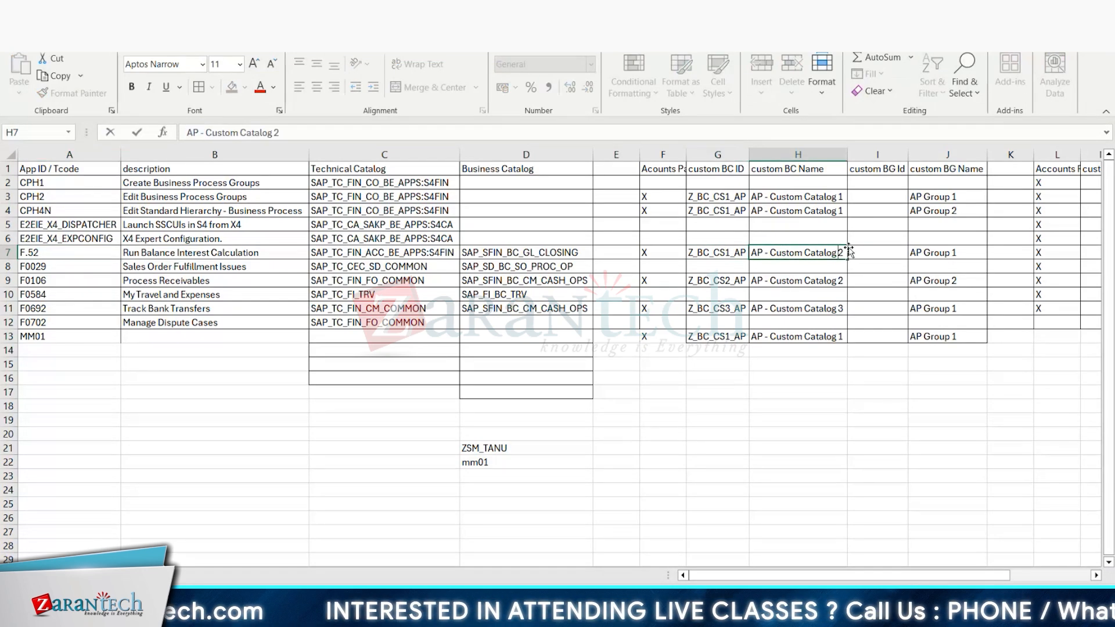
key("BackSpace")
type("1")
Step: Set the CPH4N row's custom catalog ID to Z_BC_CS3_AP and its name to AP - Custom Catalog 3
double_click(733, 207)
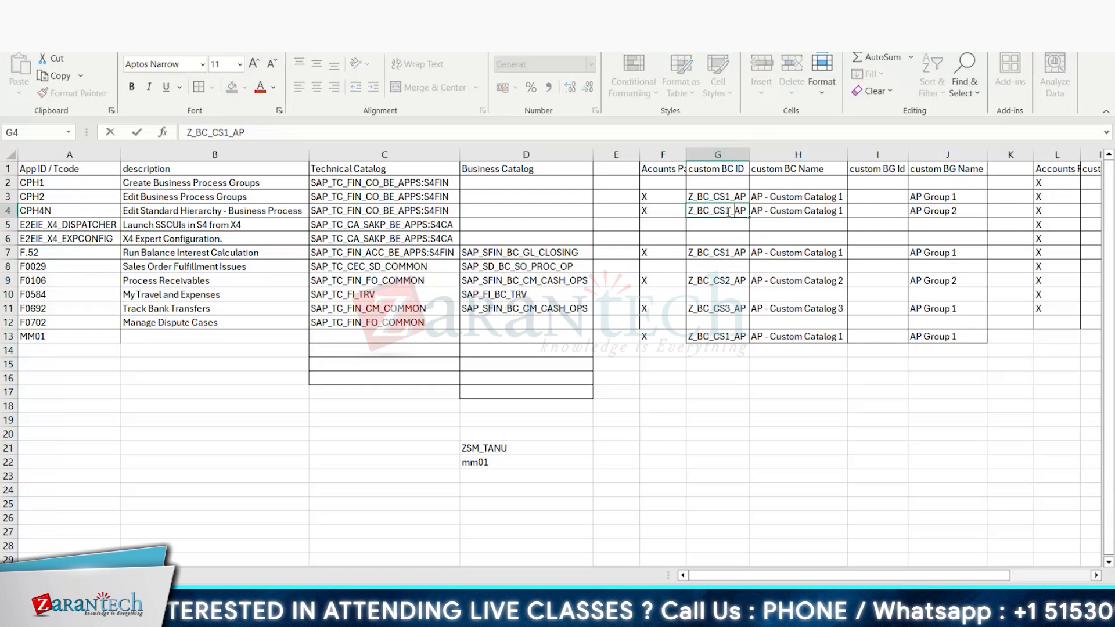
key("BackSpace")
type("3")
double_click(842, 210)
key("BackSpace")
type("3")
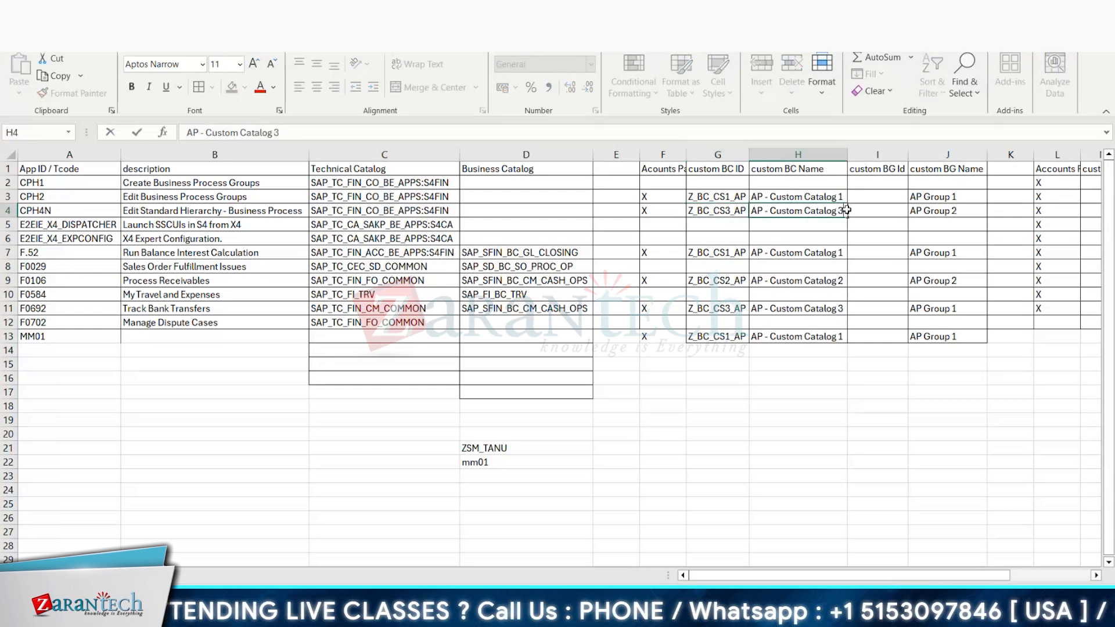
key("Return")
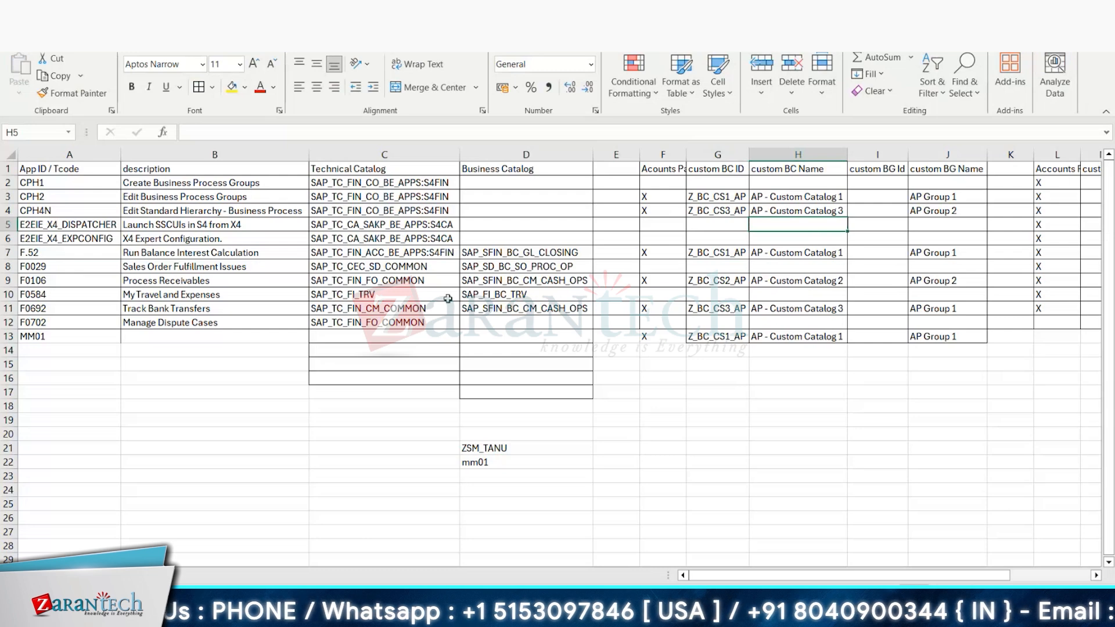
Step: Search the content manager for app ID F0106 from the template and add its three Process Receivables entries as tile/TM references to Z_BC_CS2_AP
left_click(64, 282)
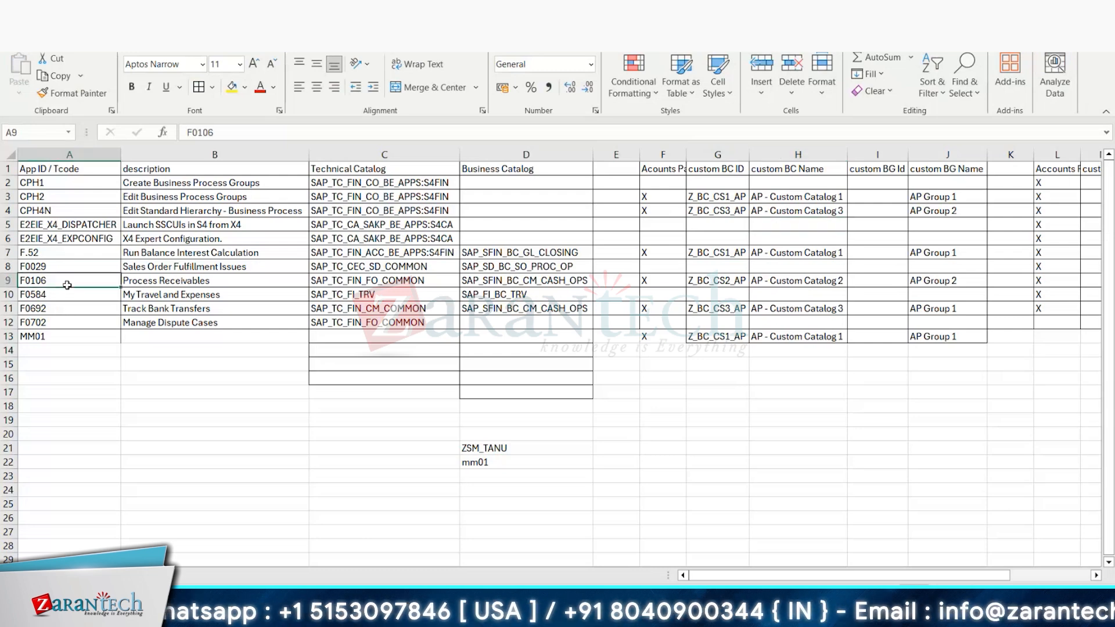
key("ctrl+c")
key("alt+Tab")
left_click(560, 112)
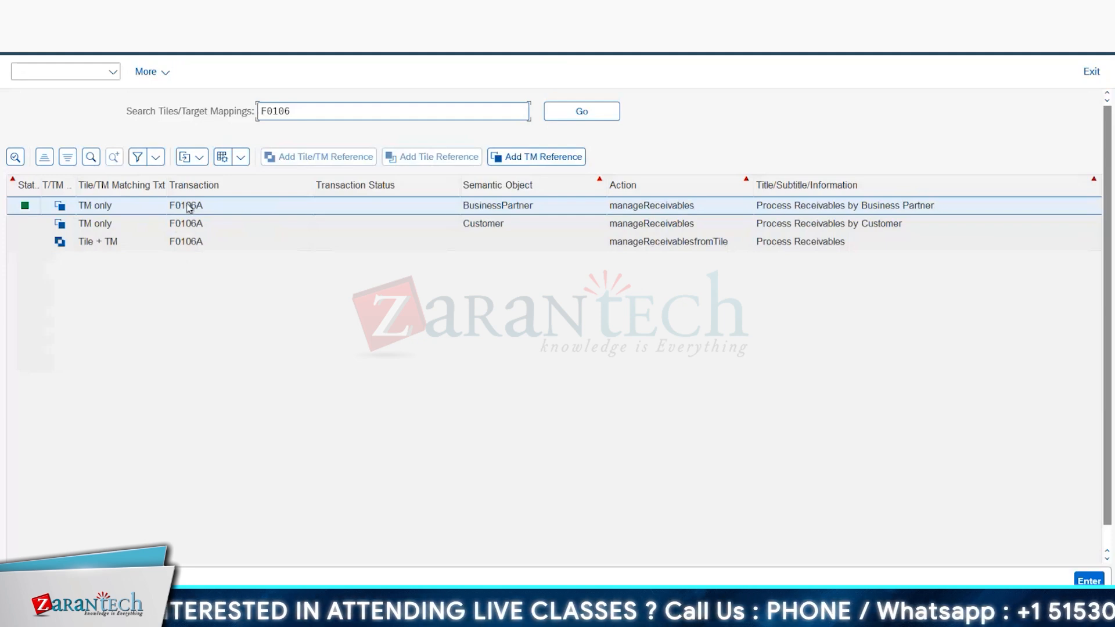
left_click(177, 223, "ctrl")
left_click(179, 239, "ctrl")
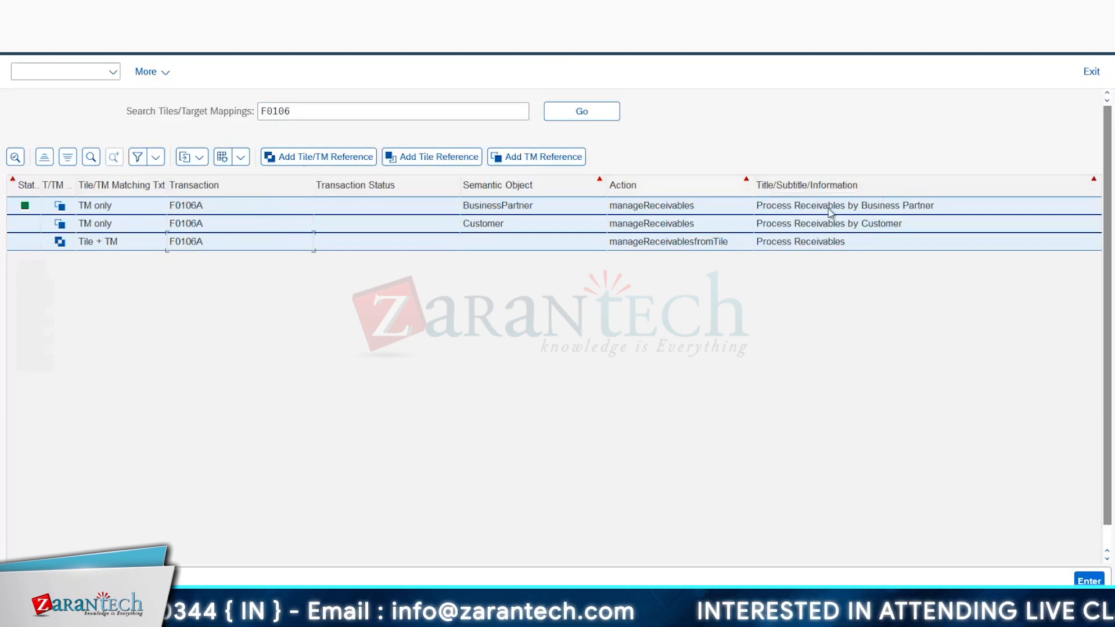
left_click(308, 159)
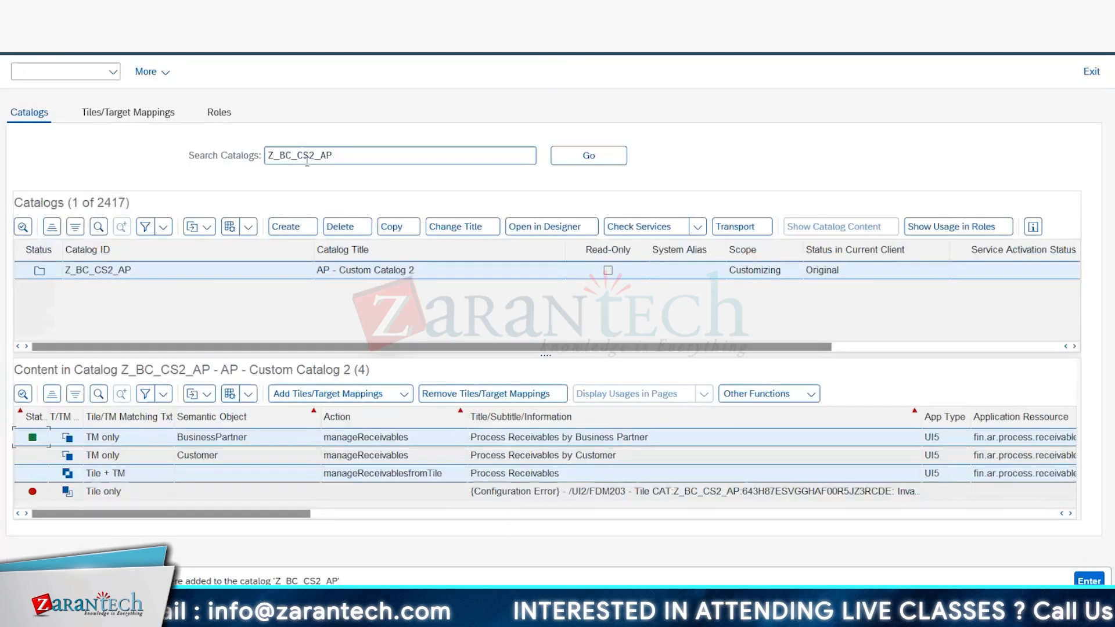
Step: Search the catalogs for Z_BC_CS3_AP
key("BackSpace")
key("Delete")
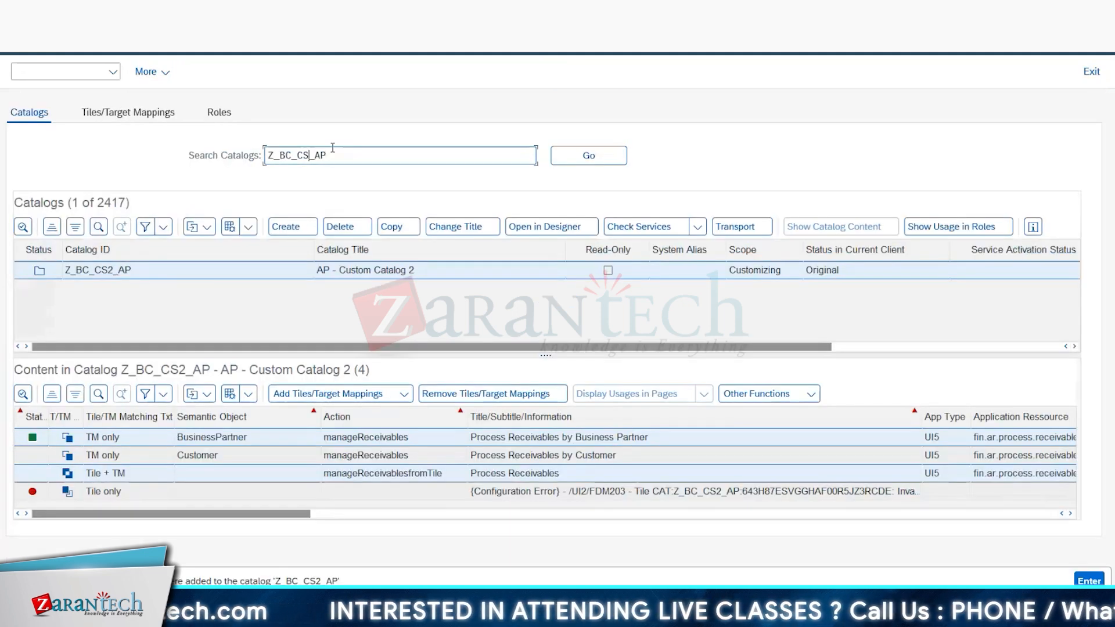
type("3_")
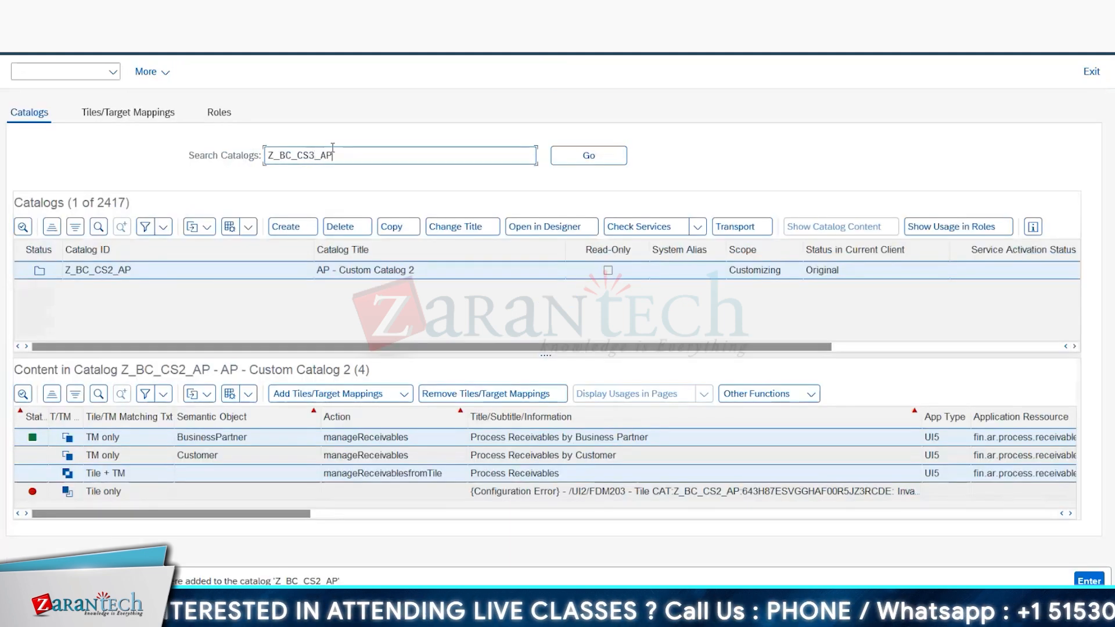
left_click(586, 153)
left_click(308, 393)
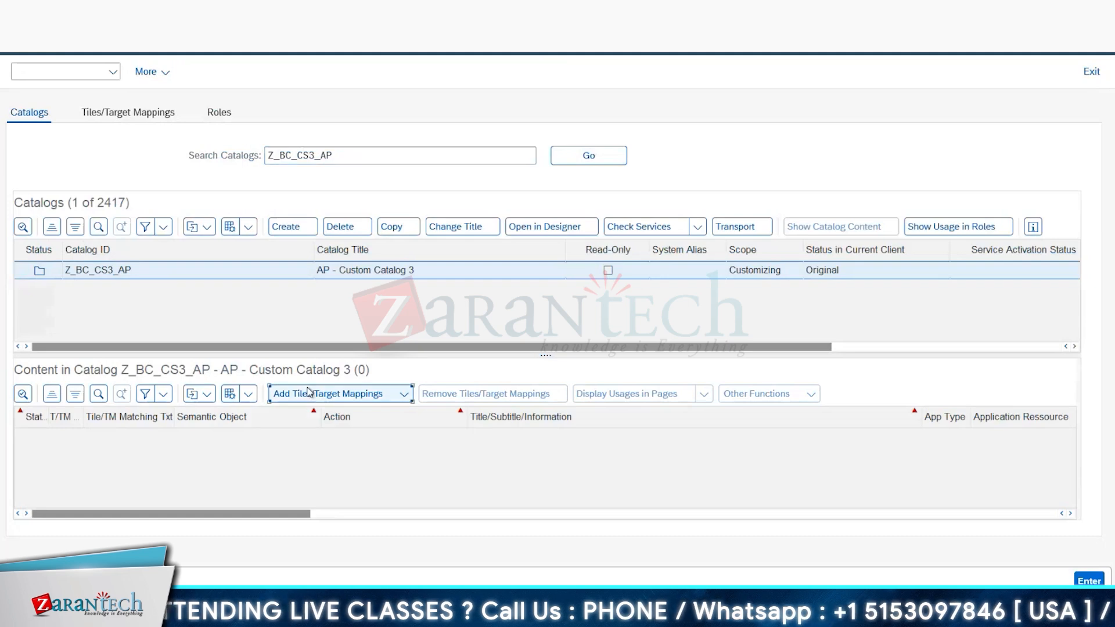
key("alt+Tab")
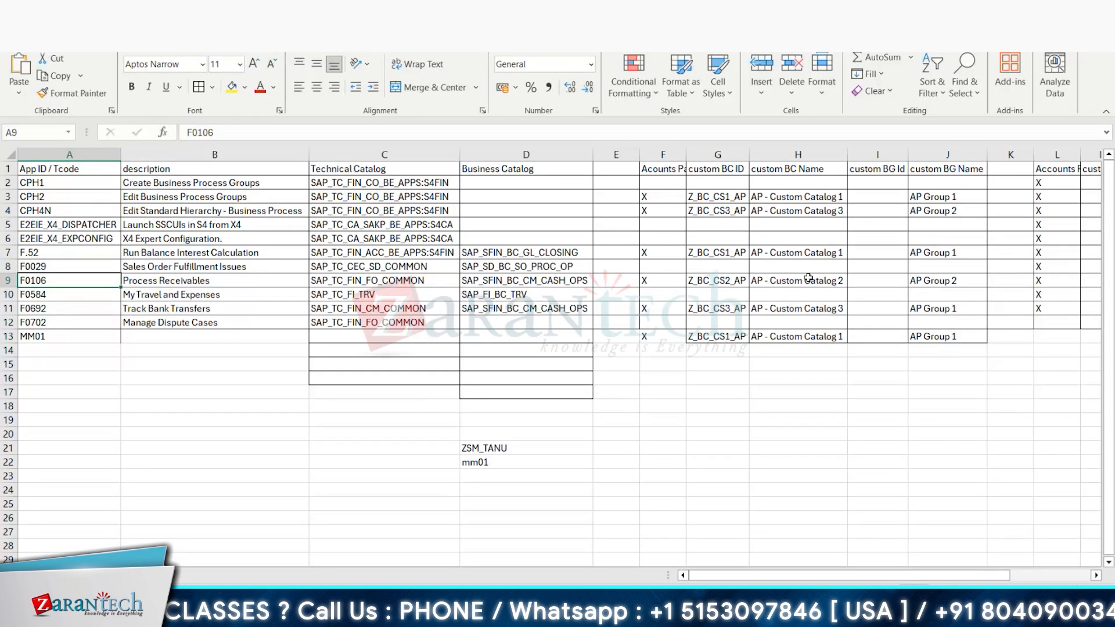
left_click(87, 211)
key("ctrl+c")
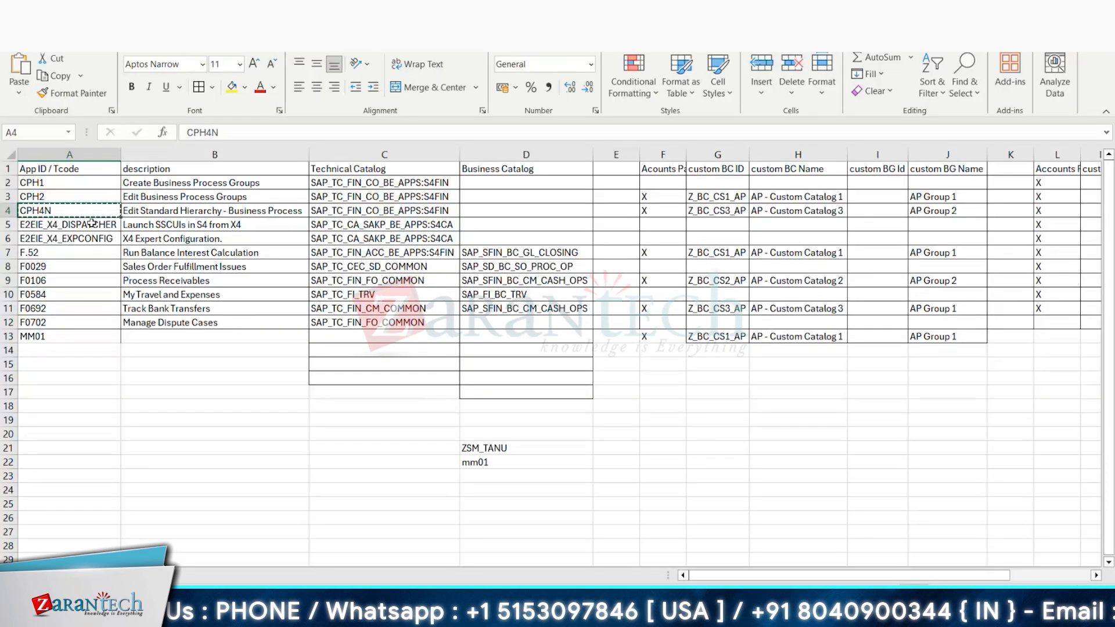
key("alt+Tab")
left_click(296, 110)
key("ctrl+v")
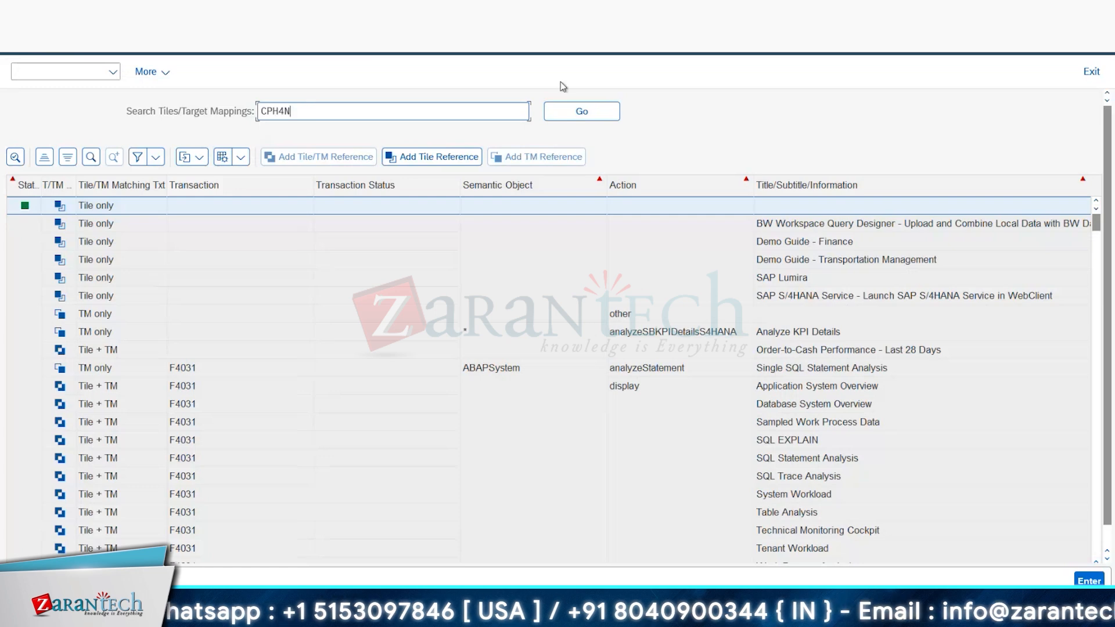
left_click(574, 109)
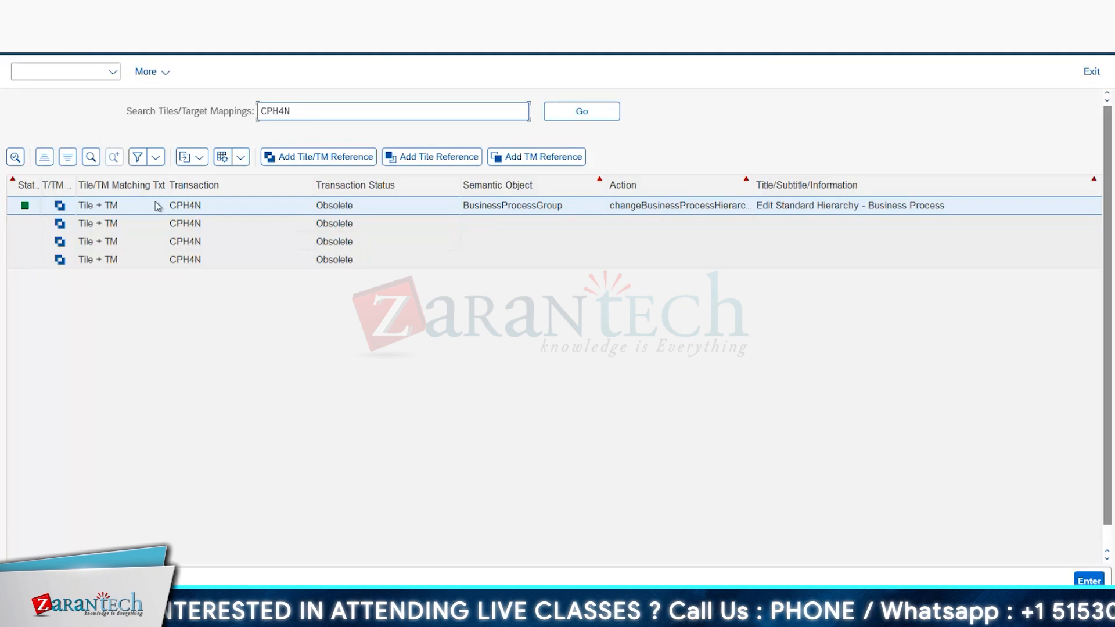
left_click(34, 56)
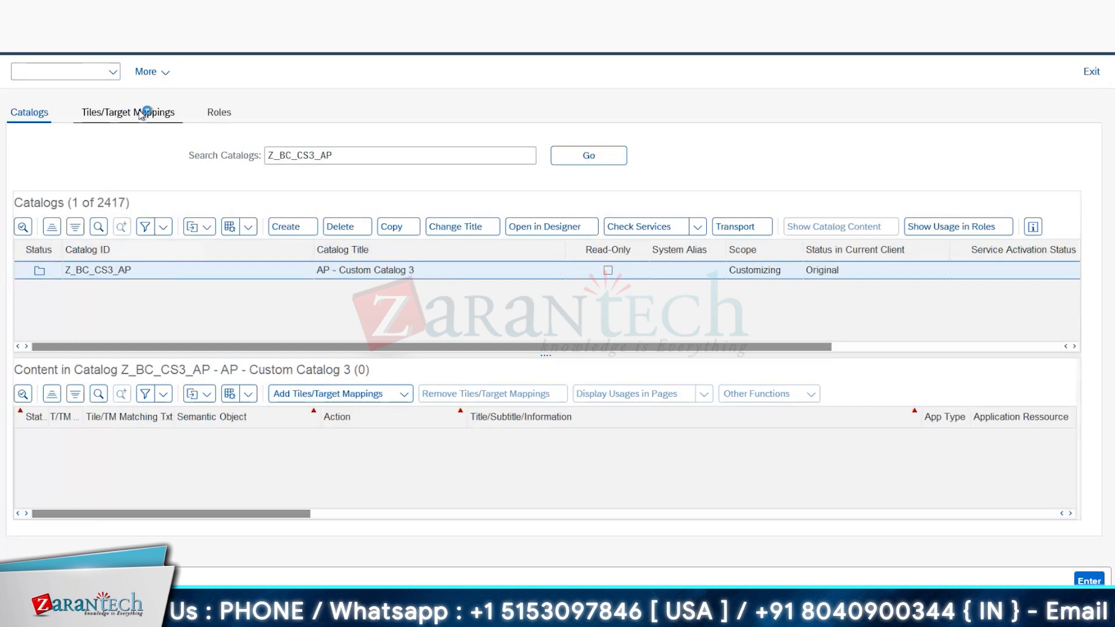
Step: Search all tile and target mapping combinations for CPH4N
left_click(142, 114)
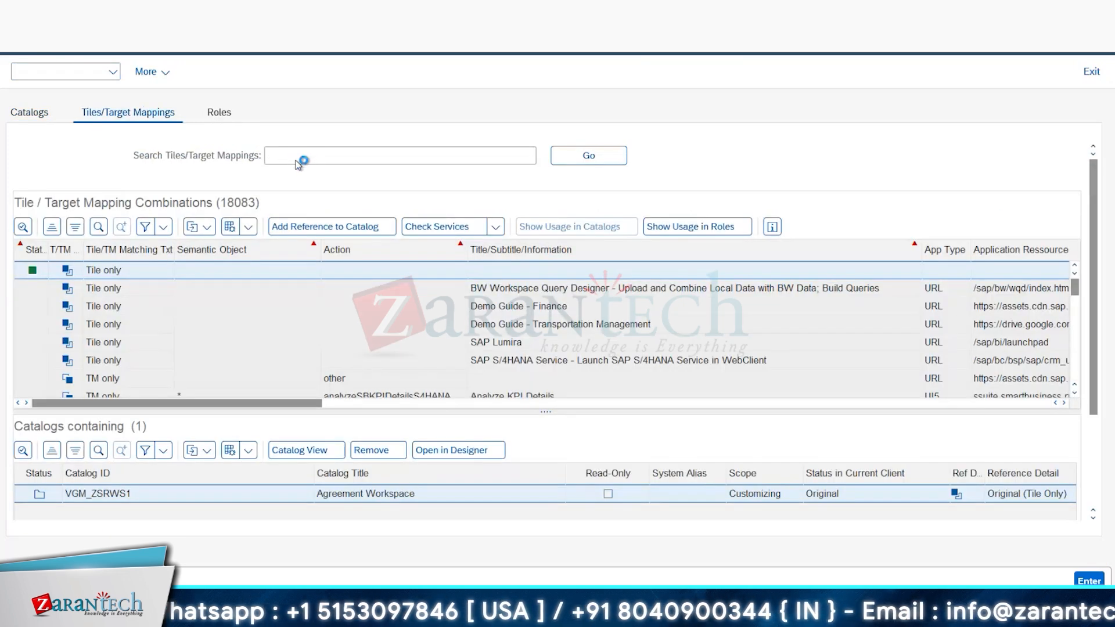
left_click(295, 161)
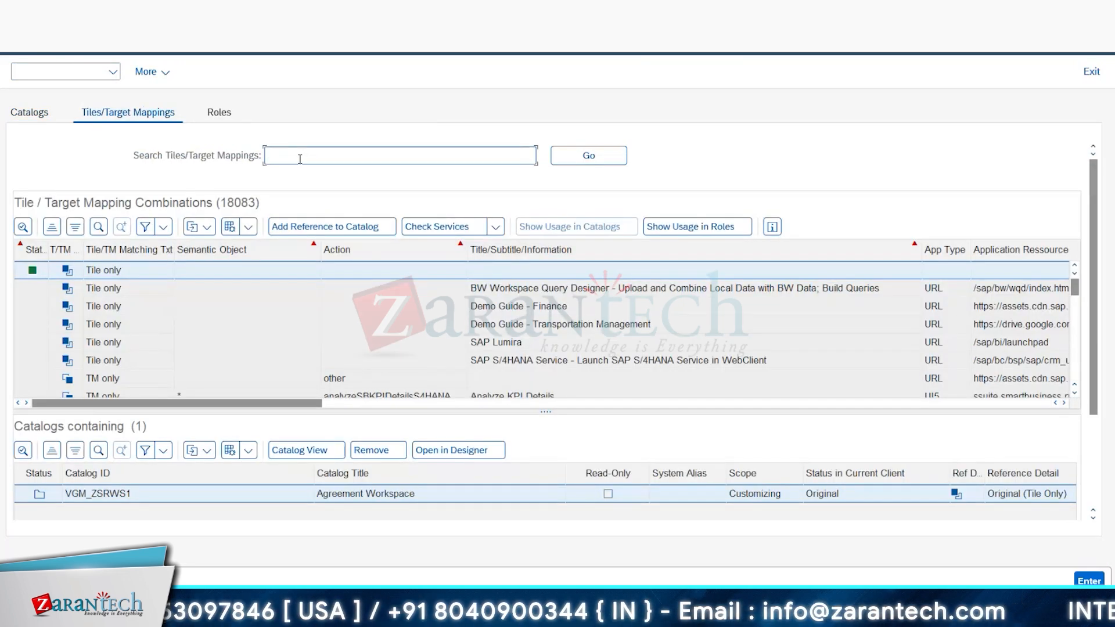
type("CPH4N")
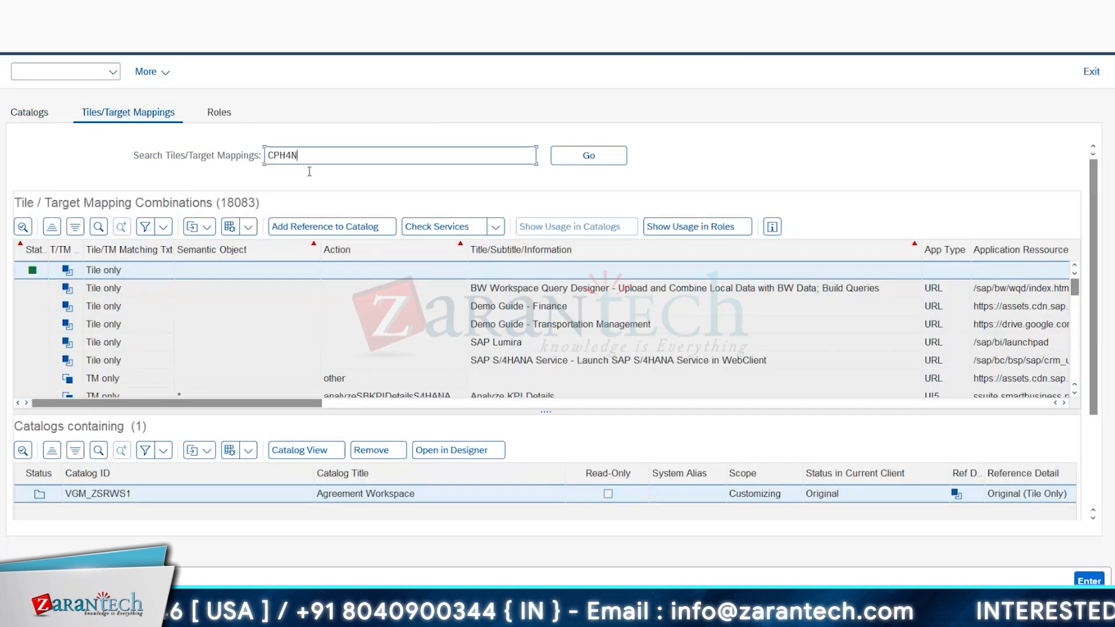
left_click(591, 157)
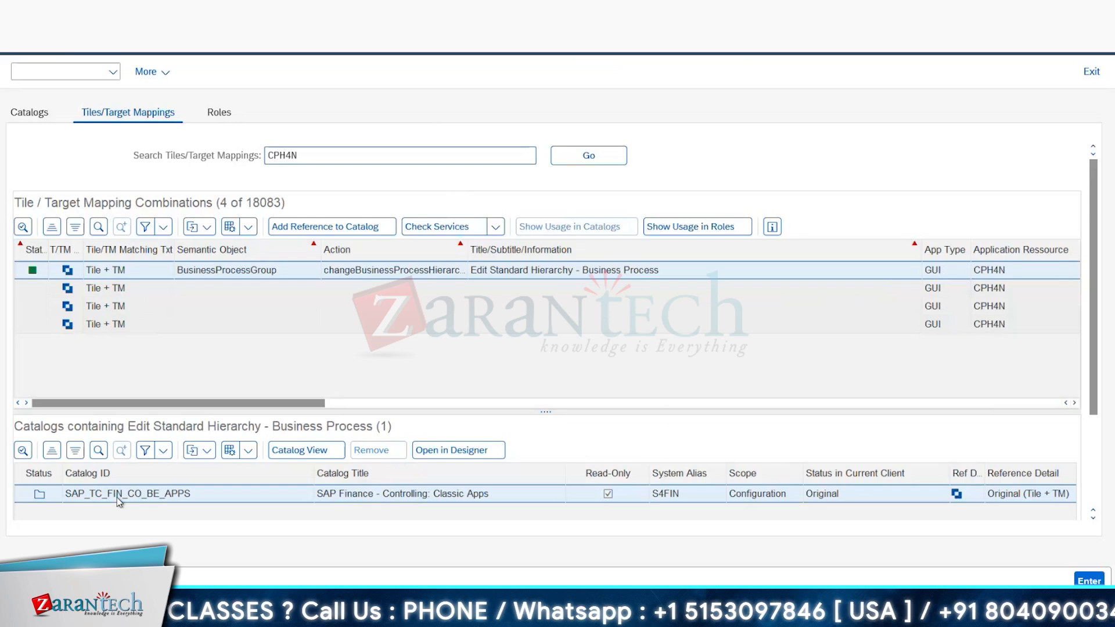
Step: Add the CPH4N entry as a tile/TM reference to catalog Z_BC_CS3_AP, taking the catalog ID from the Excel template
left_click(314, 229)
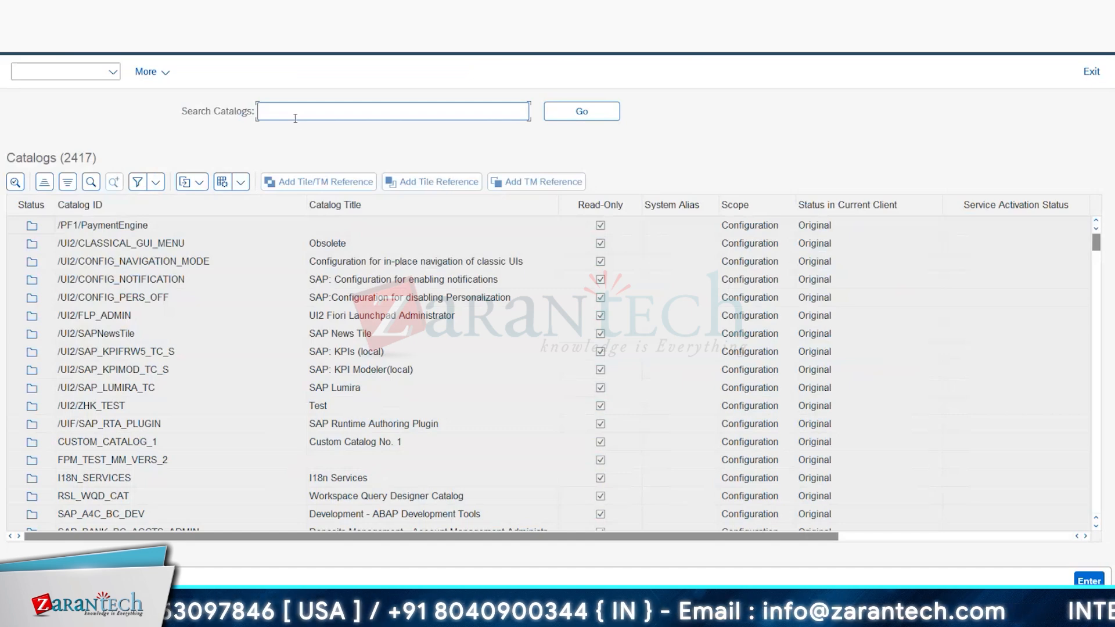
key("alt+Tab")
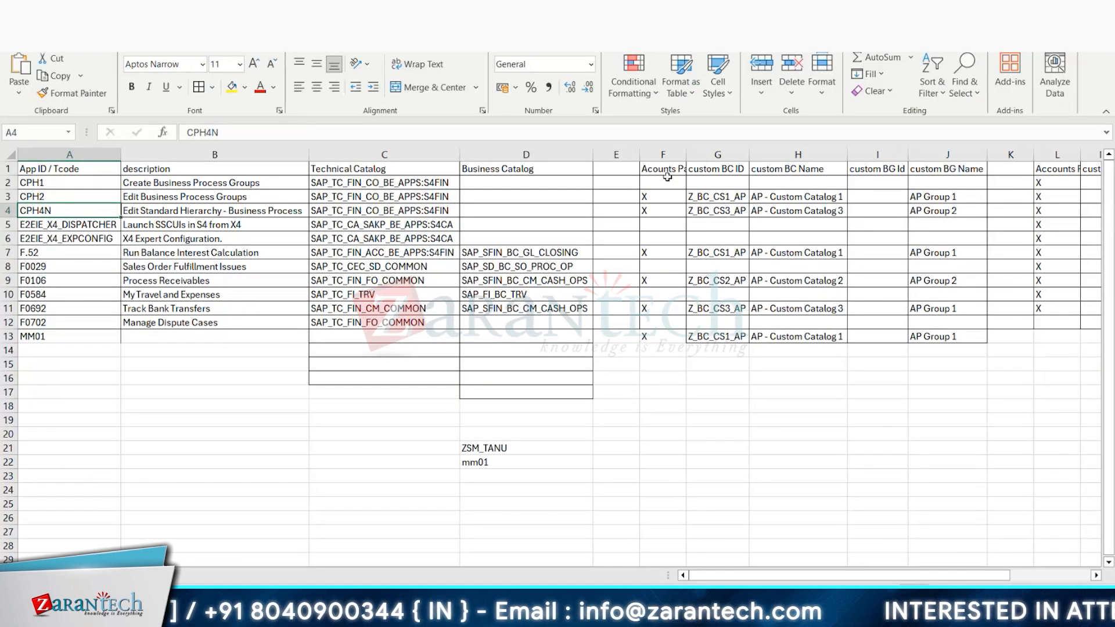
left_click(726, 212)
left_click(725, 212)
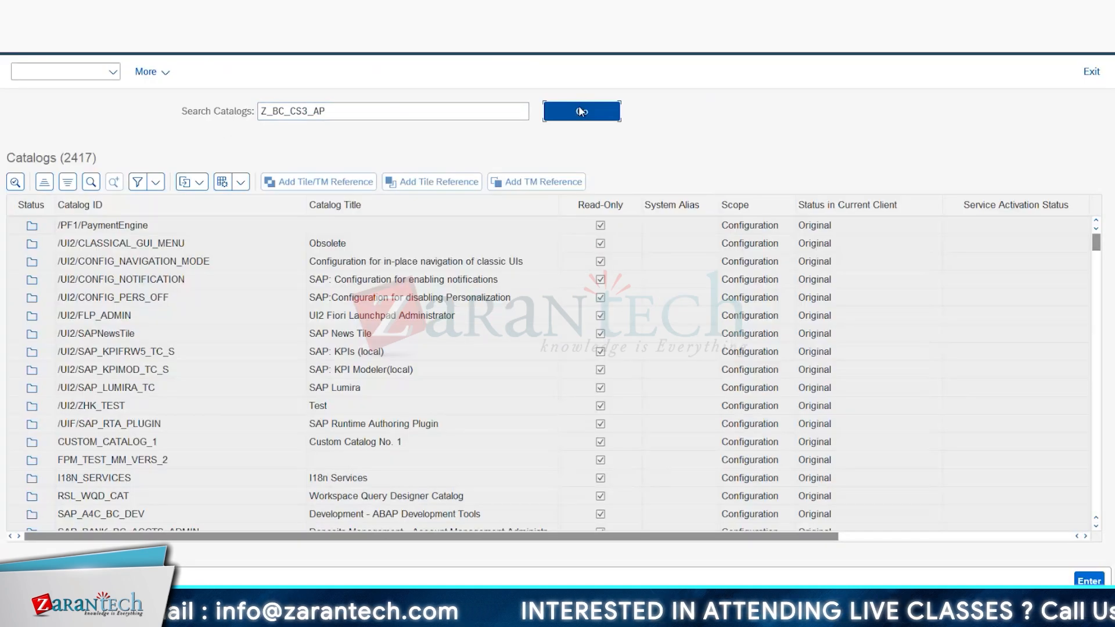
left_click(581, 109)
left_click(295, 182)
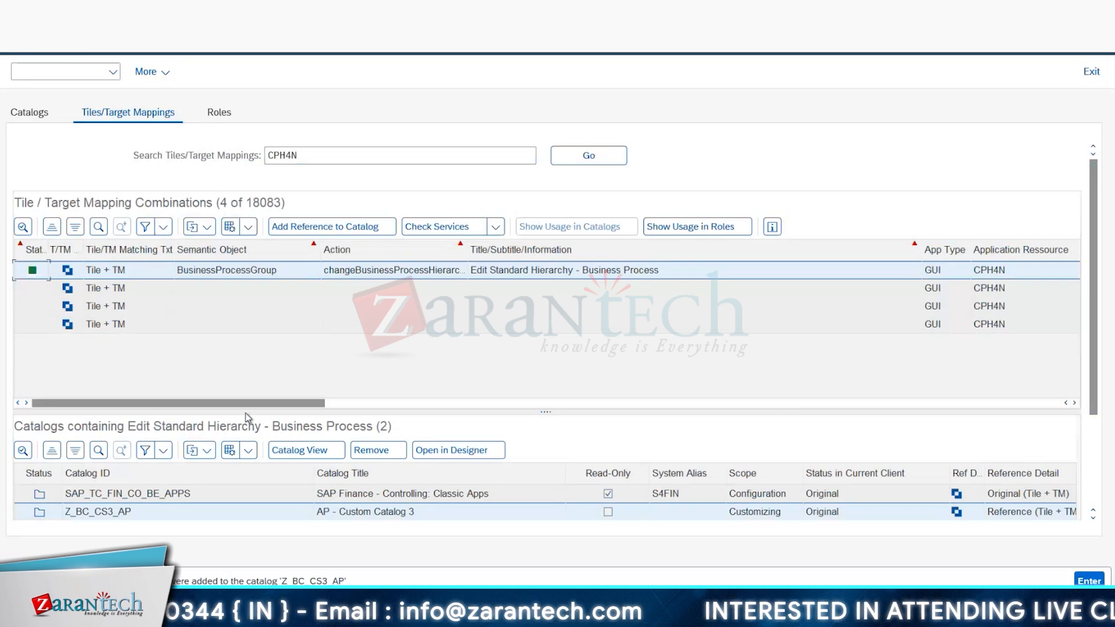
Step: Switch to the Excel role template and copy app ID F0692 of Track Bank Transfers, which is assigned to Z_BC_CS3_AP
left_click(36, 122)
key("alt+Tab")
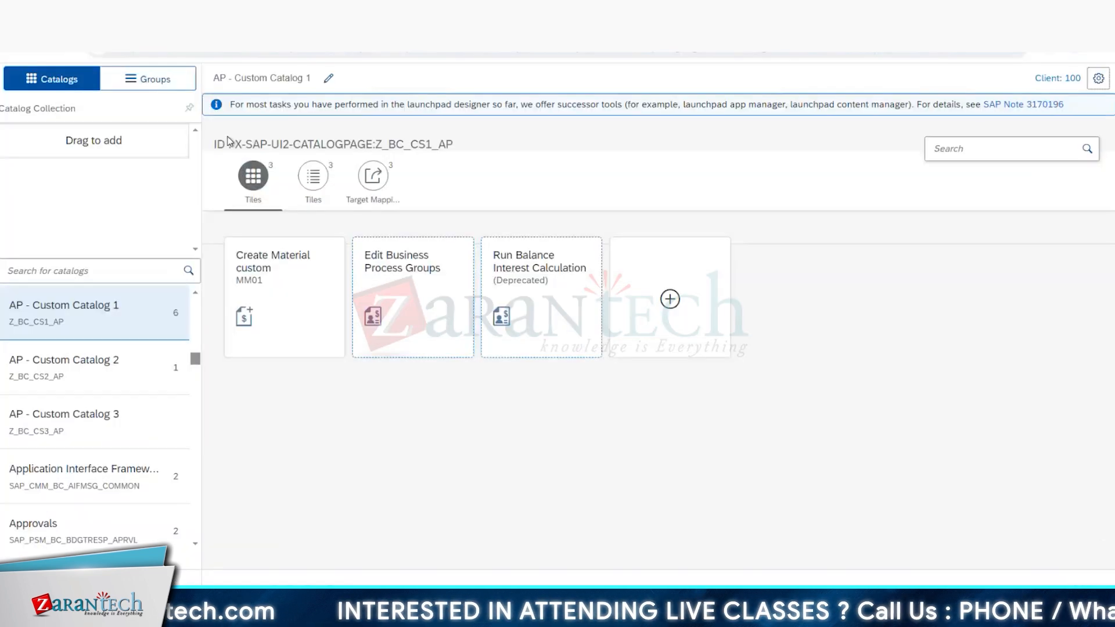
key("alt+Tab")
key("alt+Tab")
key("alt+Tab")
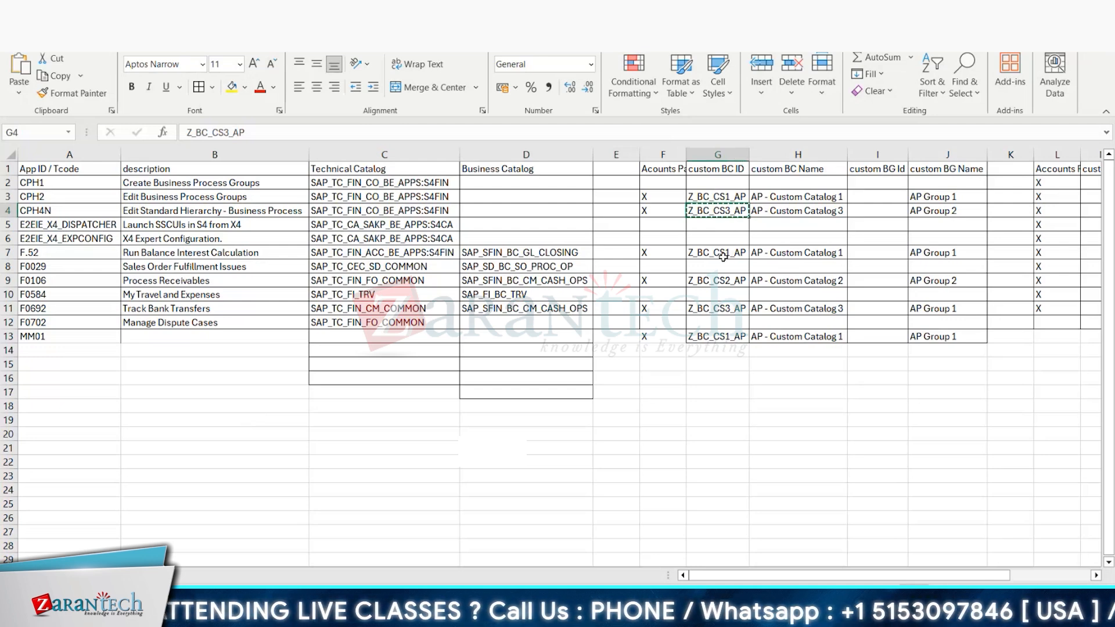
left_click(727, 307)
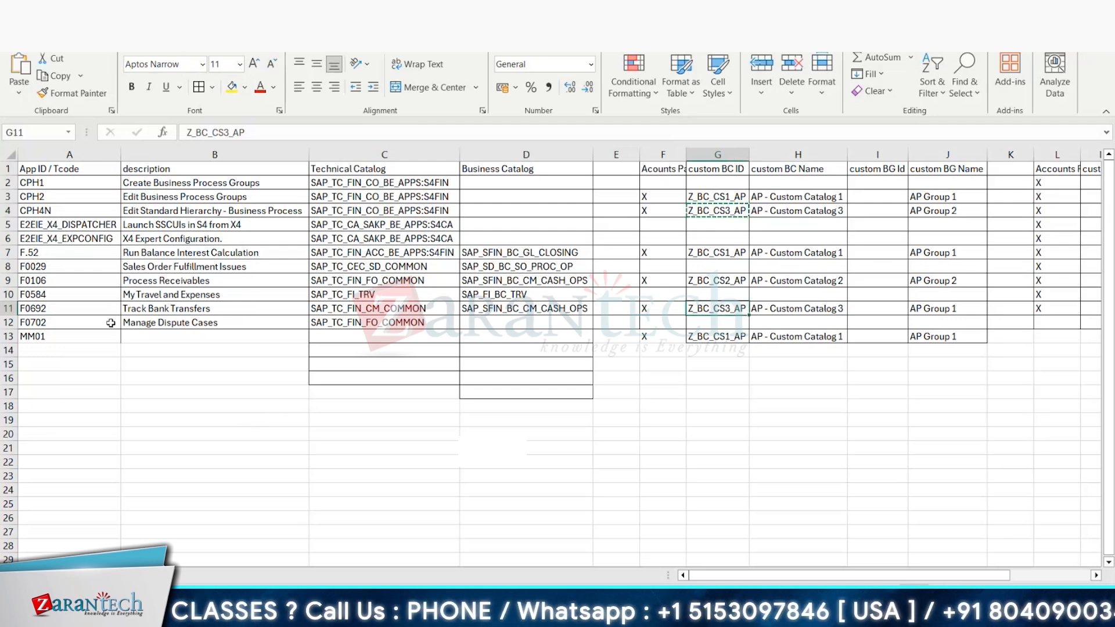
left_click(78, 307)
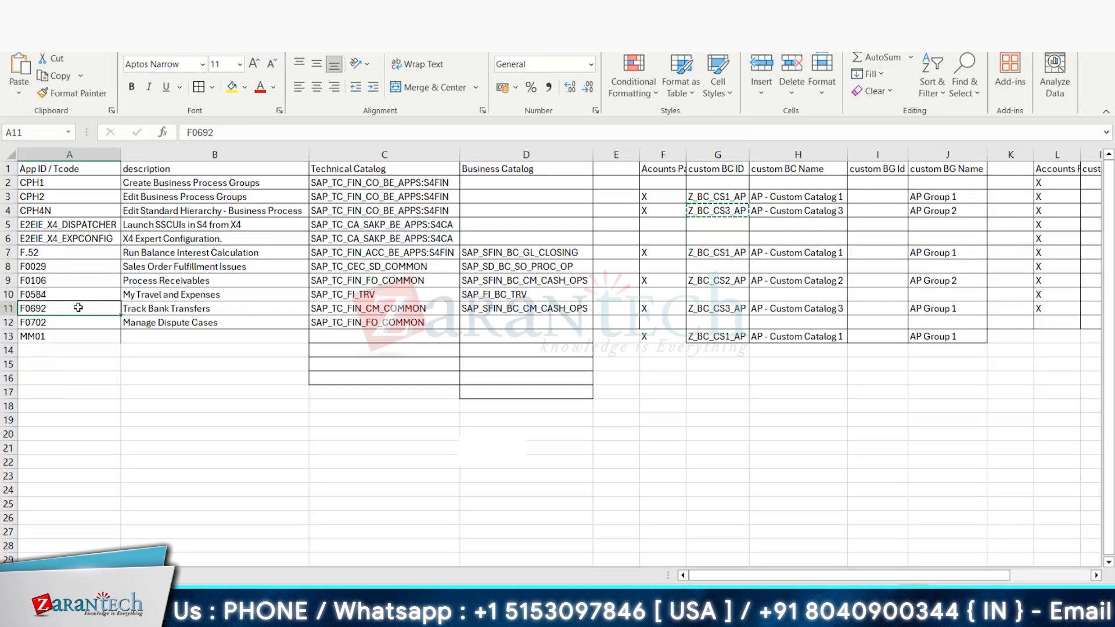
key("ctrl+c")
Step: Search the content manager's tile and target mapping combinations for F0692 and compare its technical catalog with the Excel template
key("alt+Tab")
left_click(127, 112)
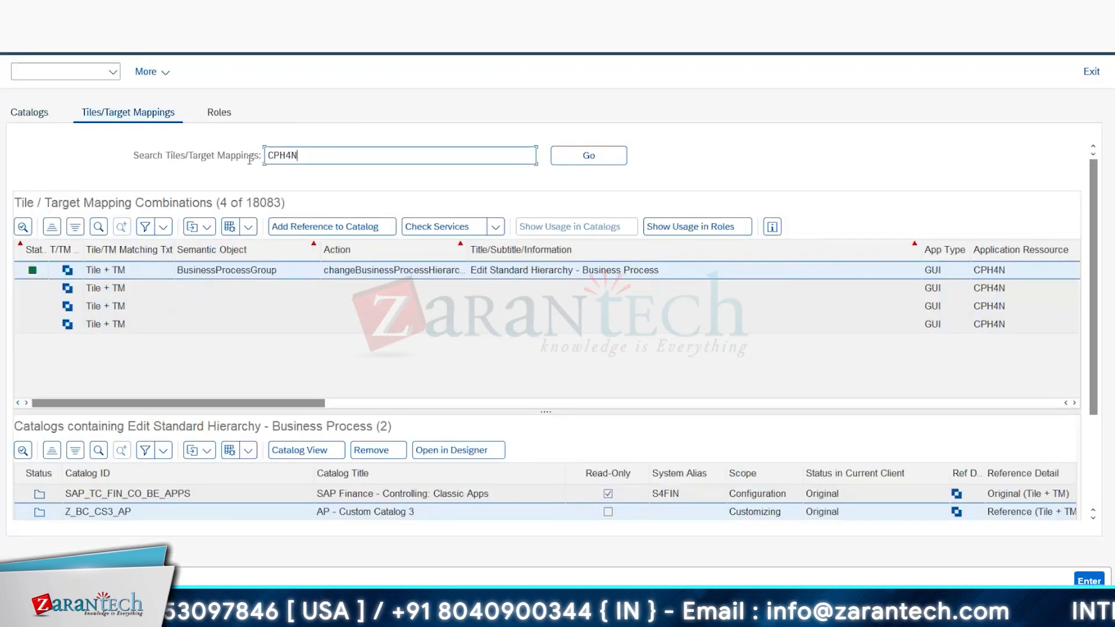
key("ctrl+a")
key("ctrl+v")
left_click(578, 158)
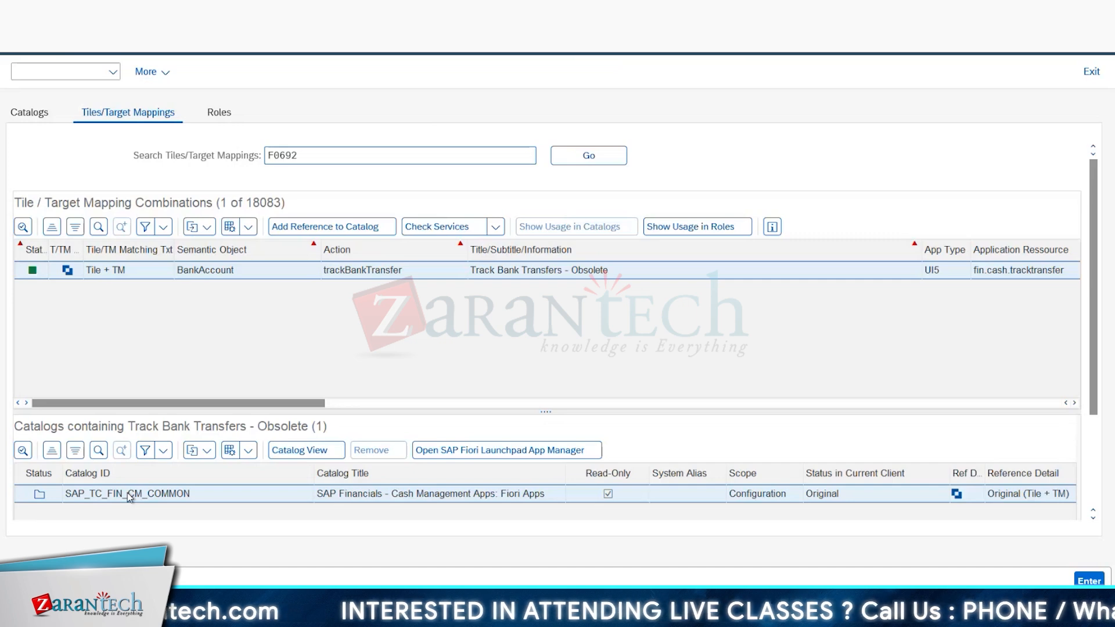
key("alt+Tab")
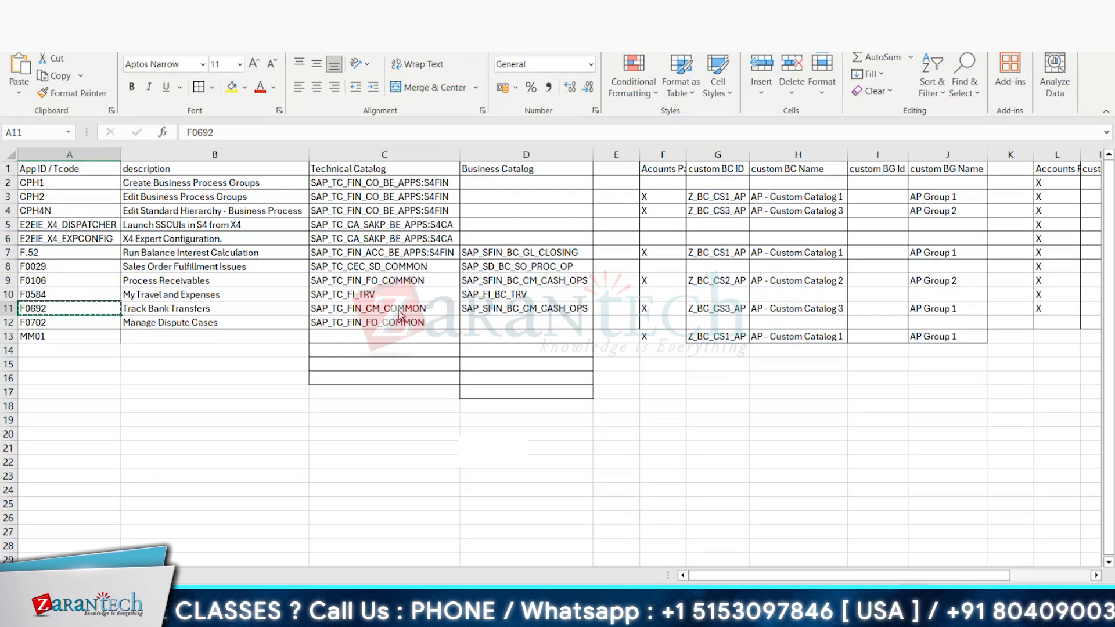
key("alt+Tab")
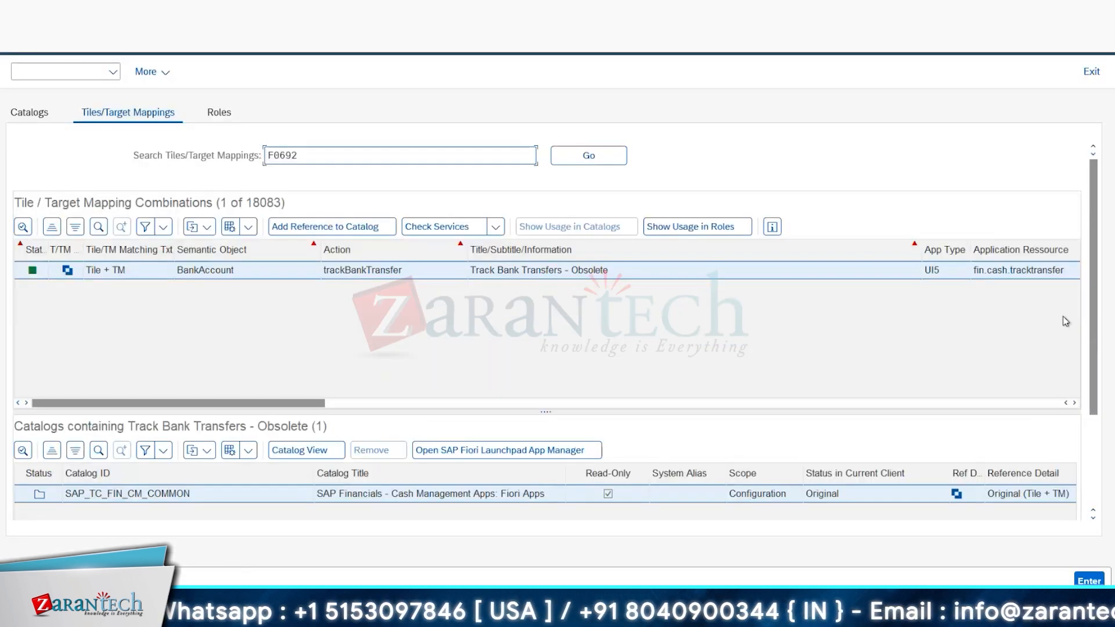
Step: Add the F0692 Track Bank Transfers entry as a tile/TM reference to catalog Z_BC_CS3_AP
left_click(35, 116)
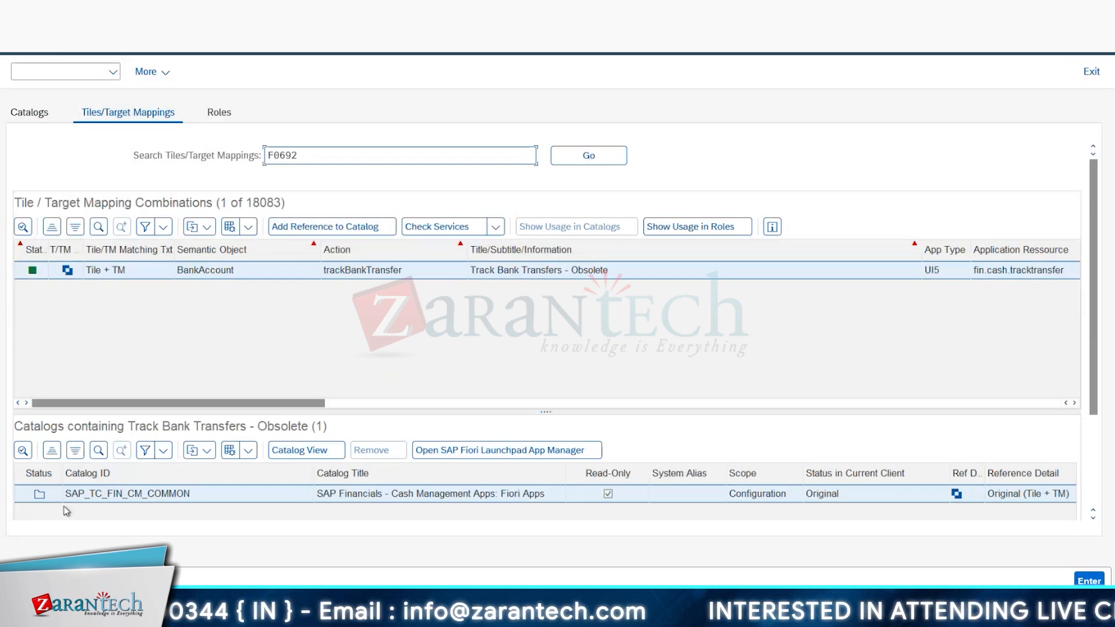
left_click(27, 121)
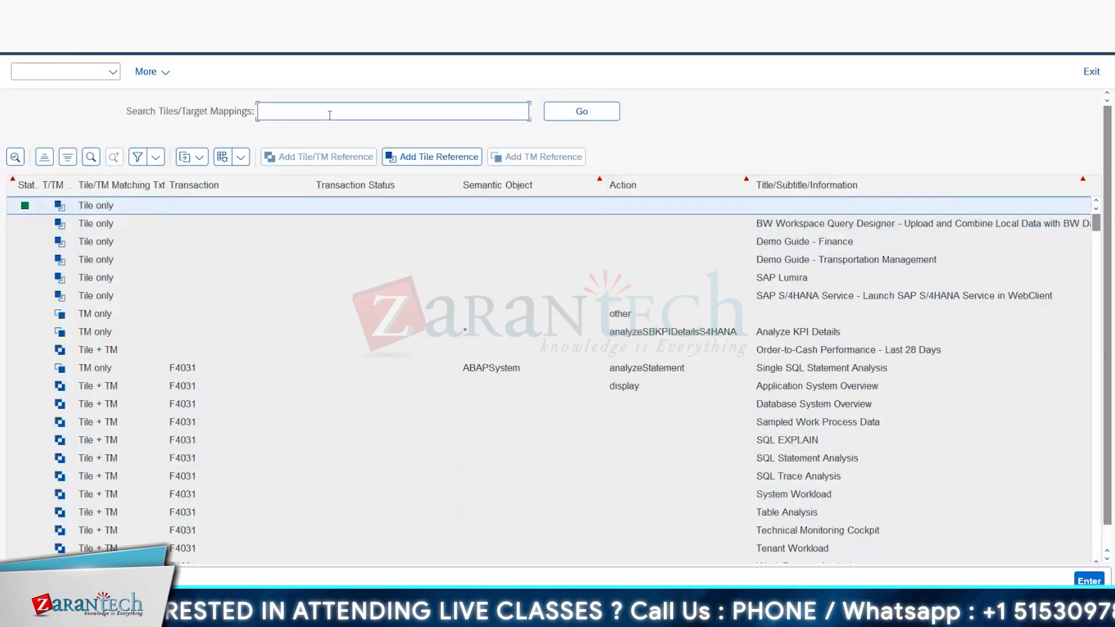
type("F0692")
left_click(578, 111)
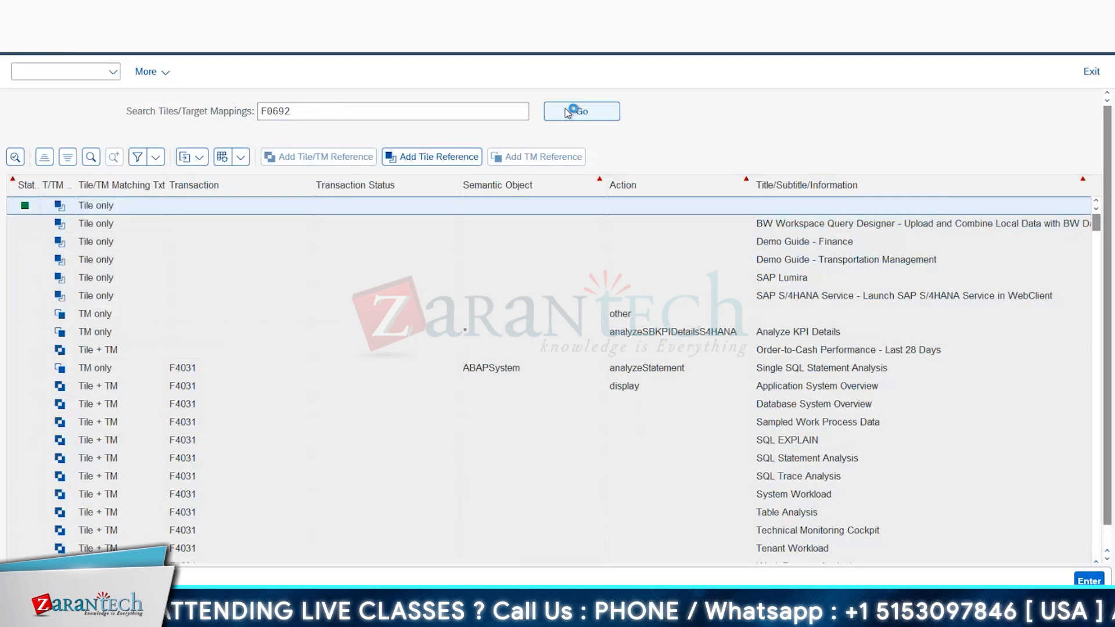
left_click(313, 159)
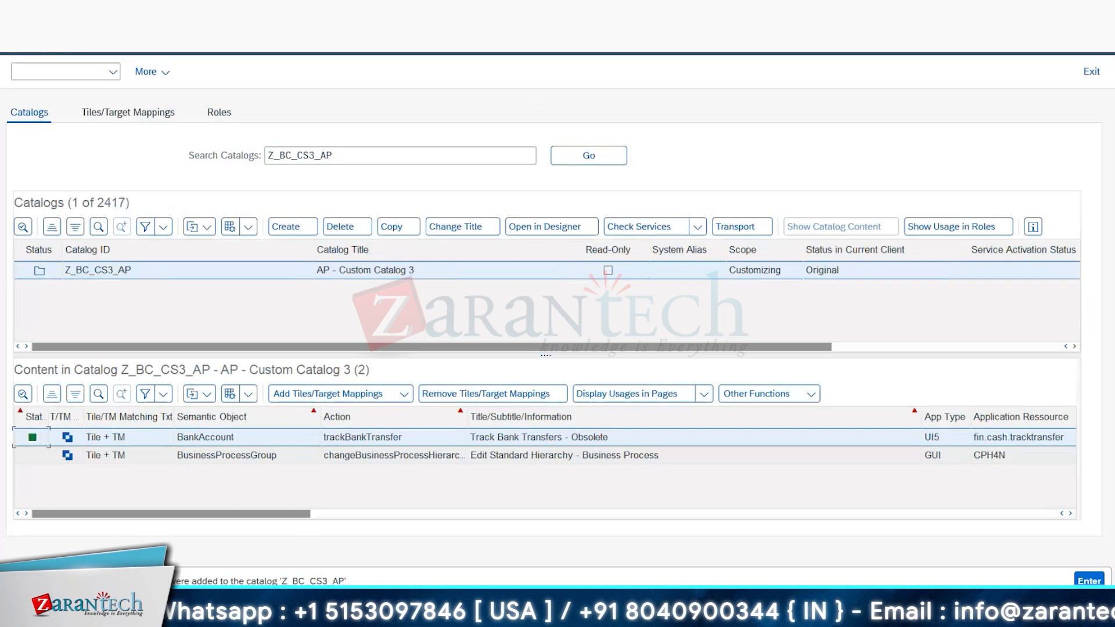
Step: Switch to the launchpad designer, reload it to refresh the custom catalogs, and open the list of groups
mouse_move(231, 614)
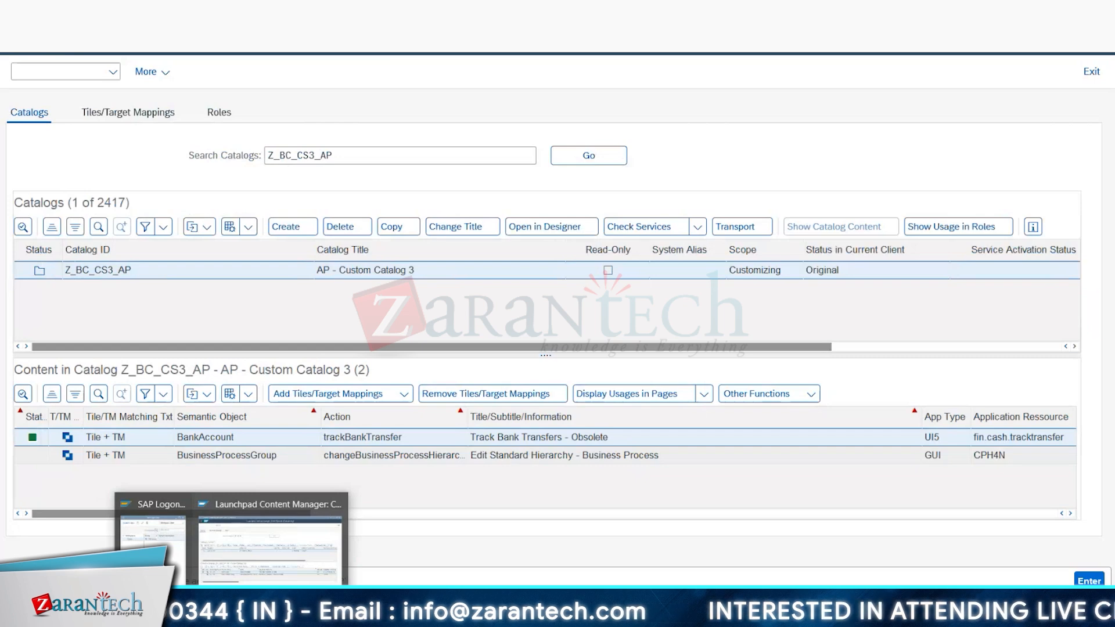
left_click(336, 549)
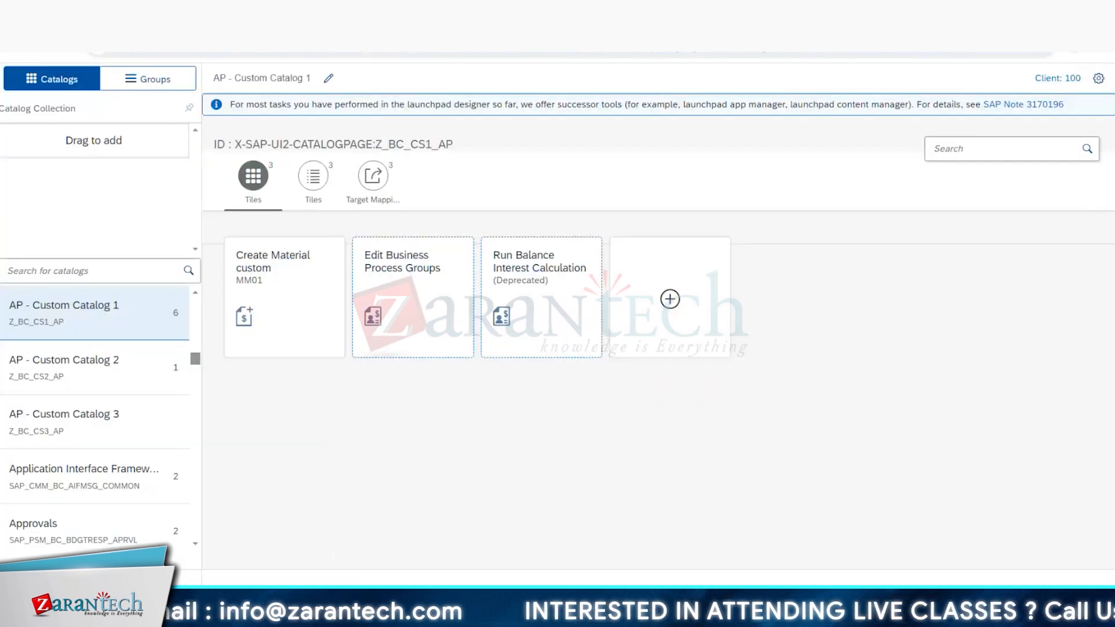
left_click(64, 57)
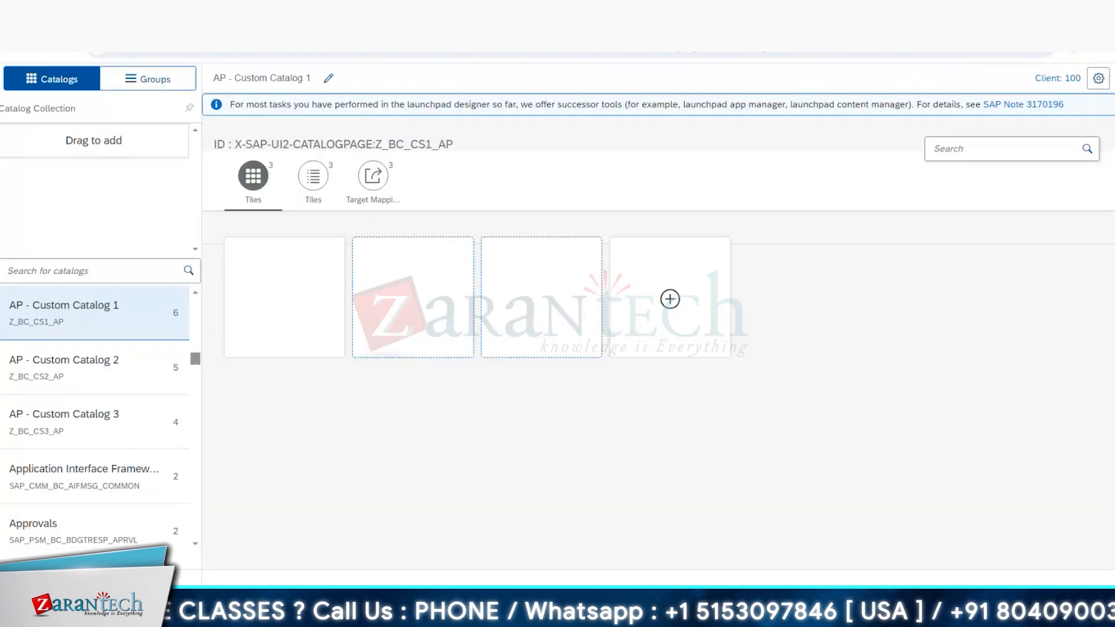
left_click(155, 81)
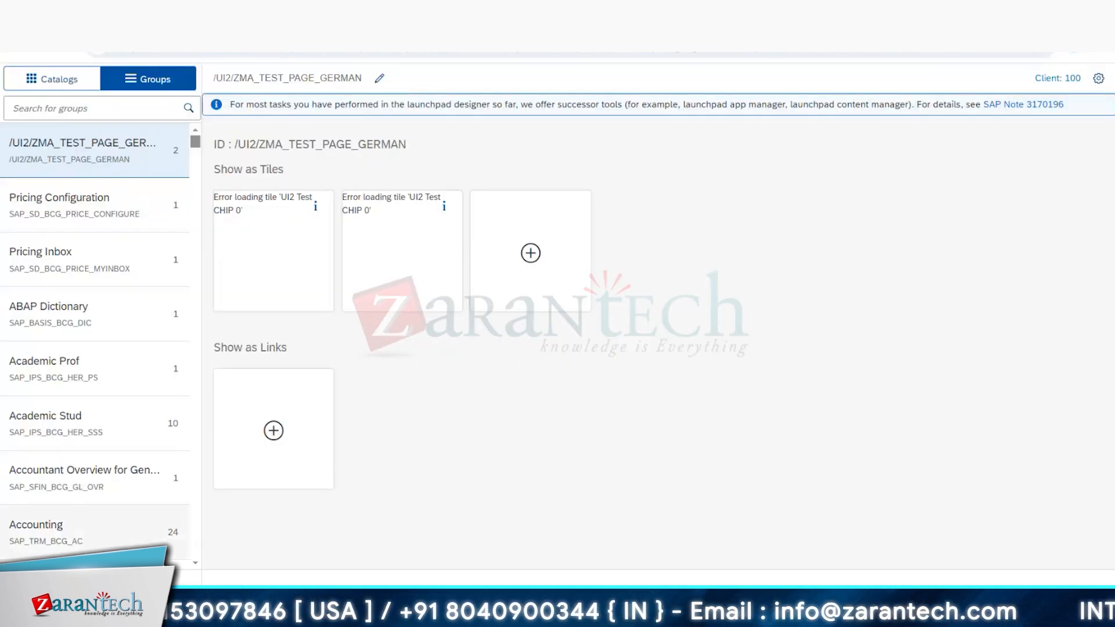
Step: Check which customizing transport request is assigned in the designer before creating a group
left_click(100, 580)
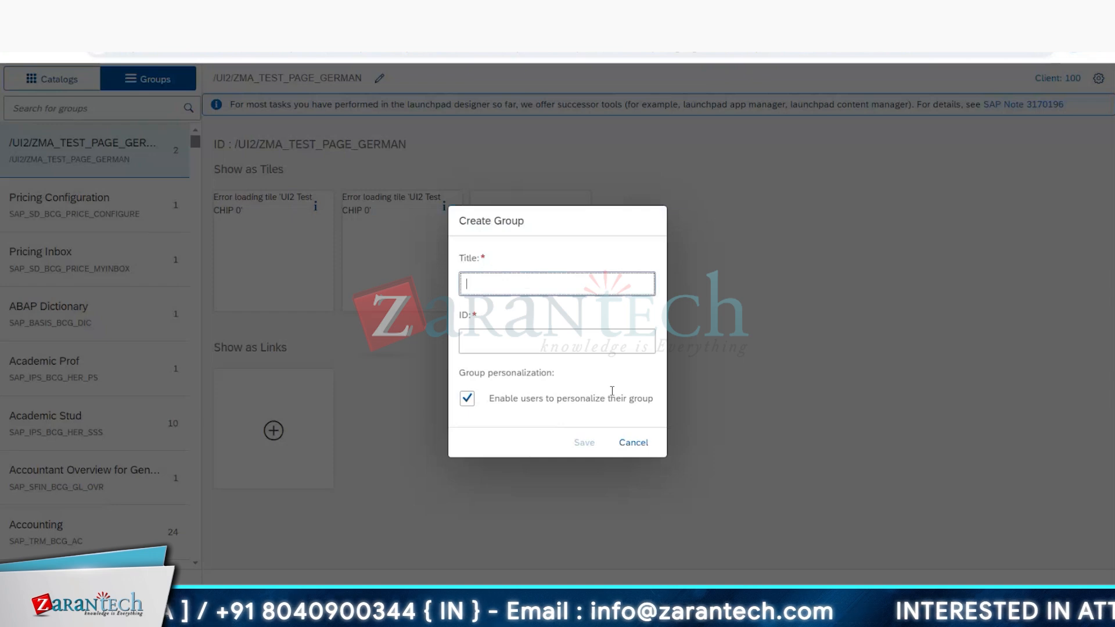
left_click(635, 446)
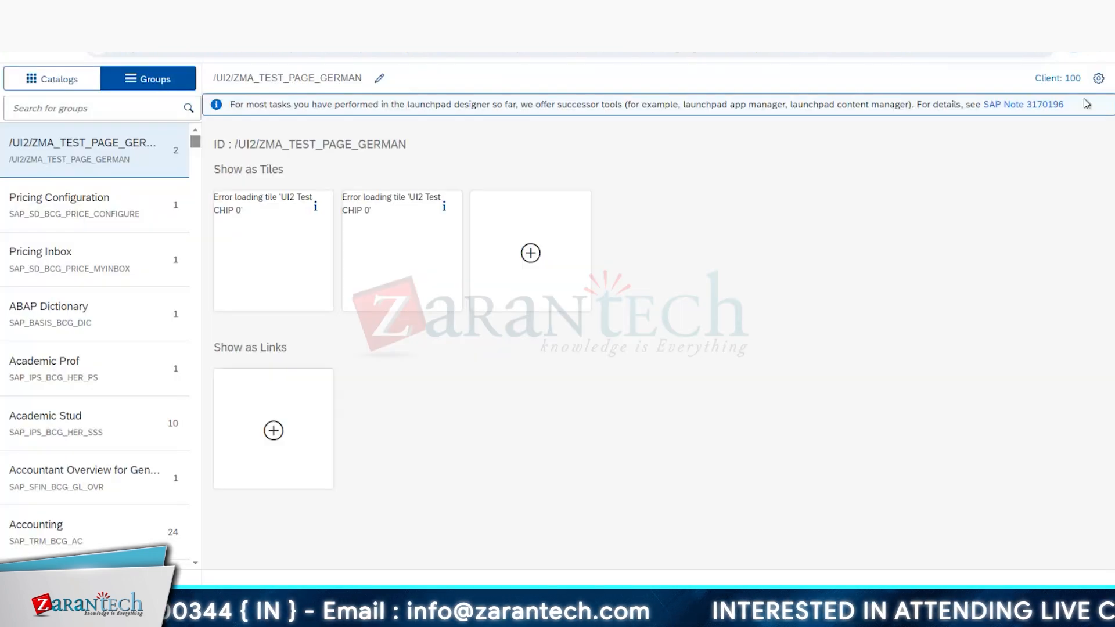
left_click(1095, 81)
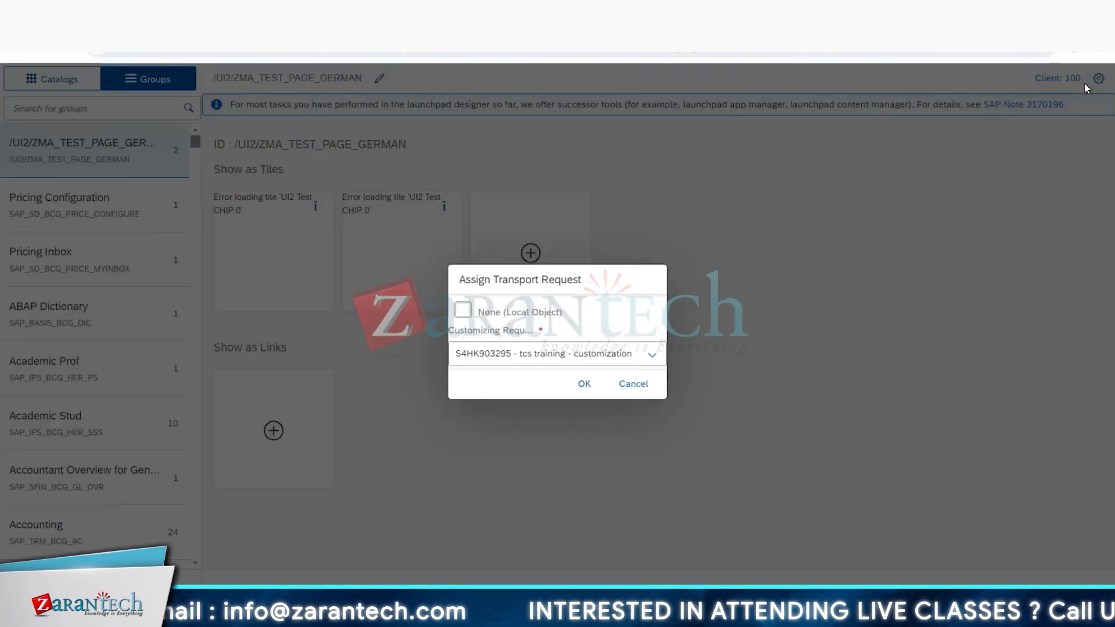
left_click(633, 383)
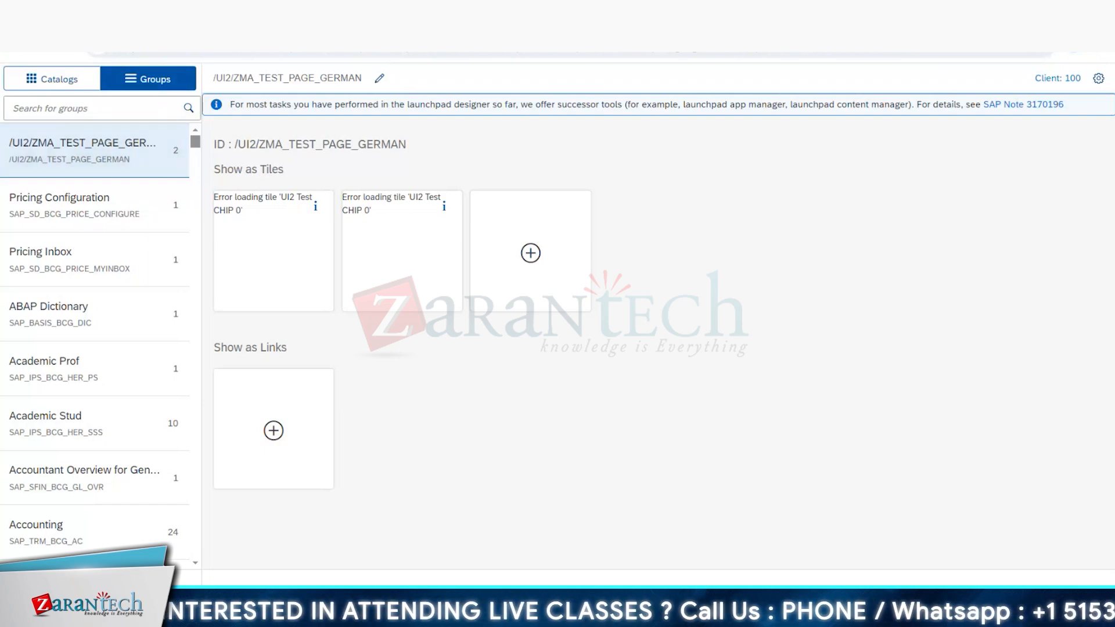
Step: Start creating a new group and switch to the Excel template for its details
left_click(17, 582)
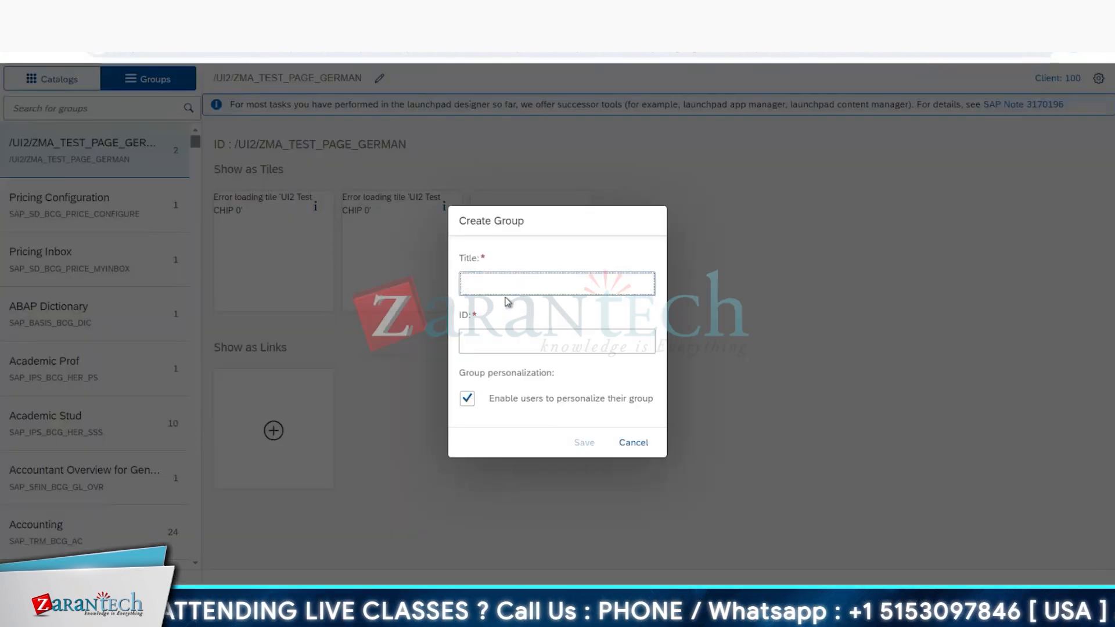
key("alt+Tab")
key("alt+Tab")
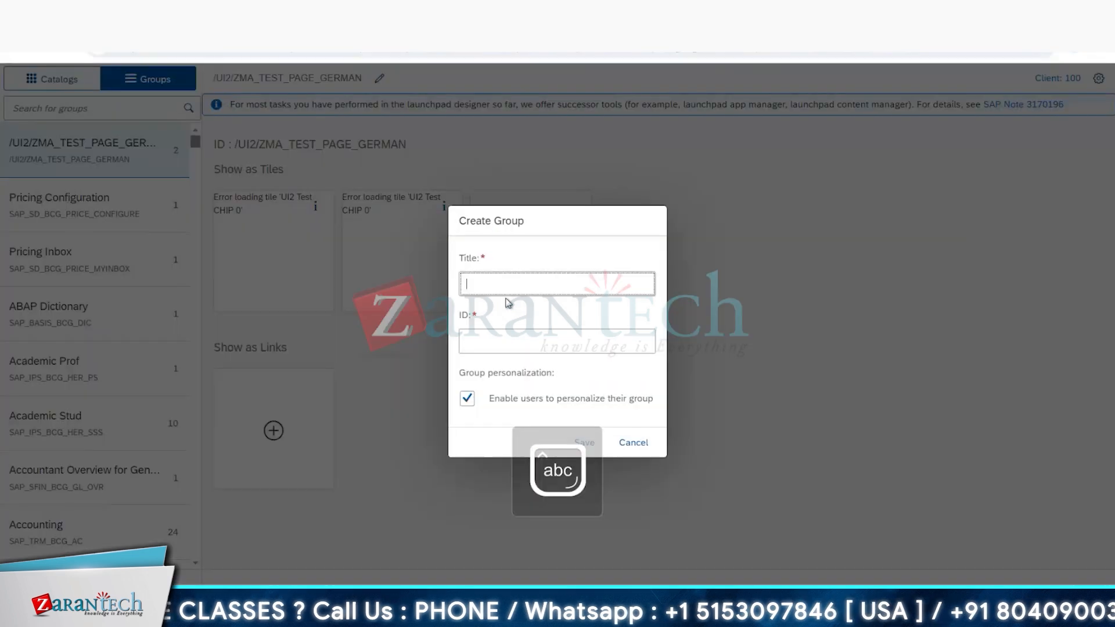
key("alt+Tab")
key("alt+Tab")
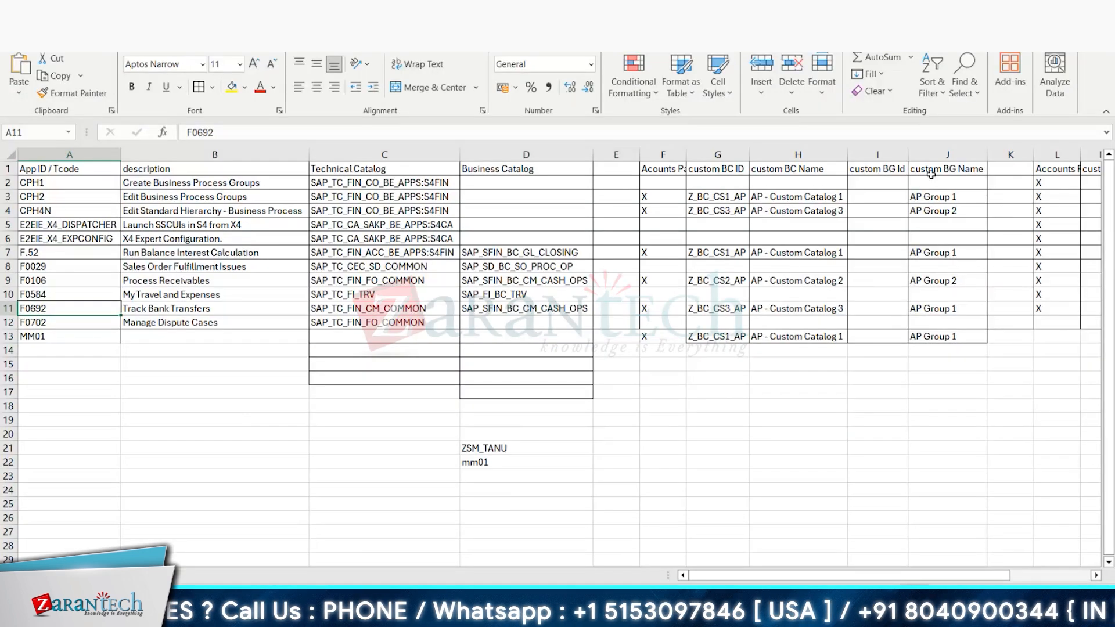
Step: Enter Z_BG_CS1_AP as the custom BG Id of the CPH2 row, adapting a copy of its custom BC ID
left_click(889, 195)
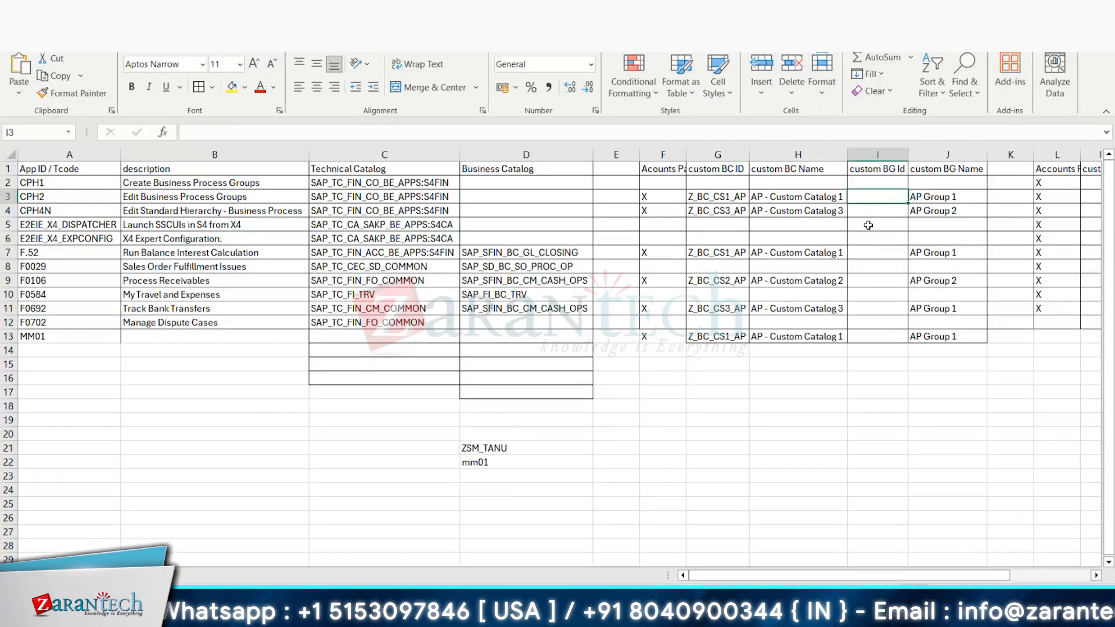
left_click(729, 198)
key("ctrl+c")
left_click(878, 196)
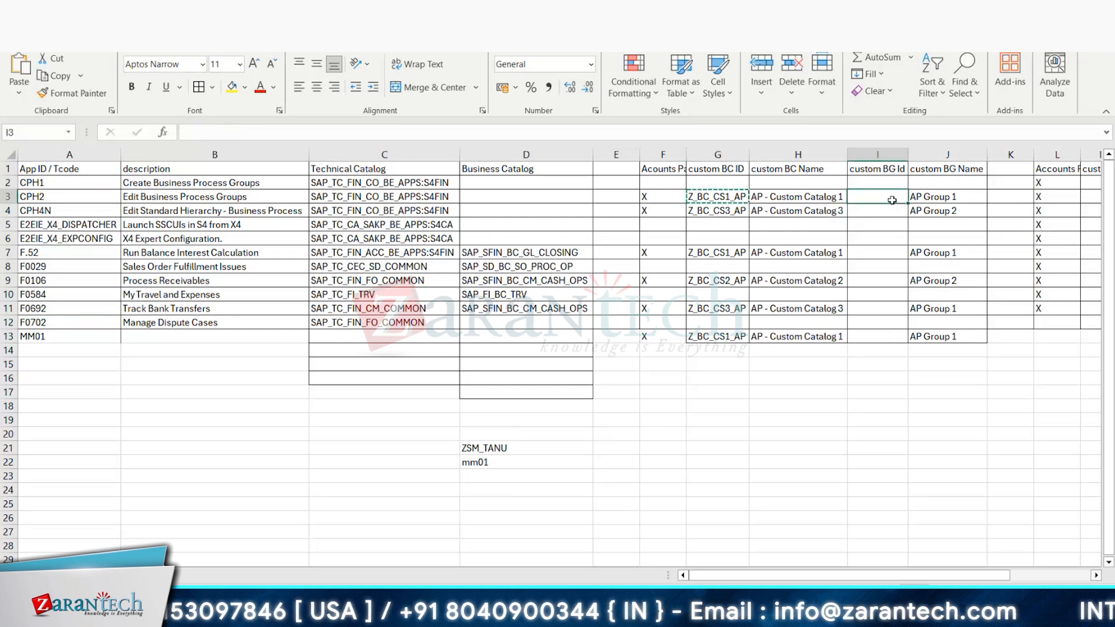
key("ctrl+v")
left_click(217, 130)
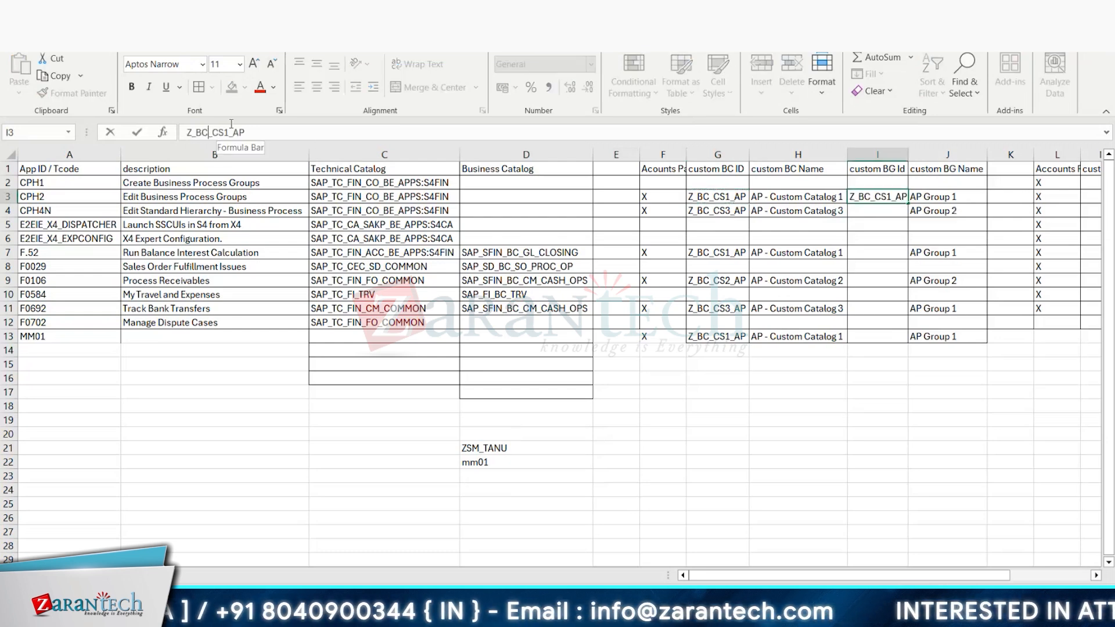
key("BackSpace")
type("G")
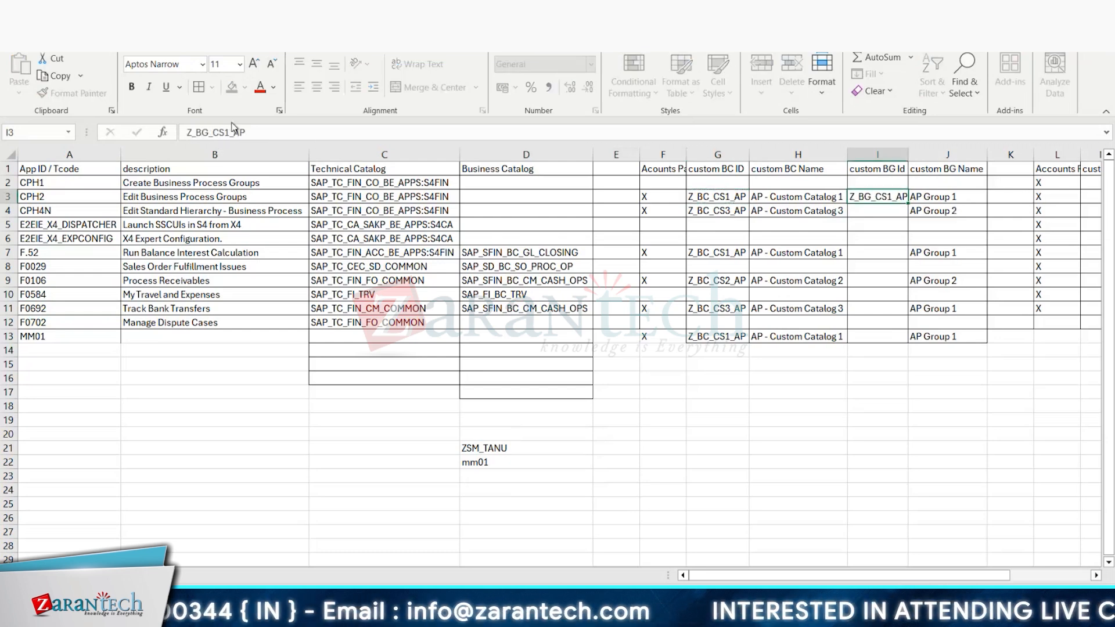
key("Return")
Step: Enter Z_BG_CS3_AP as the custom BG Id of the CPH4N row, adapting a copy of its custom BC ID
left_click(701, 212)
key("ctrl+c")
left_click(865, 211)
key("ctrl+v")
left_click_drag(210, 131, 203, 132)
type("G")
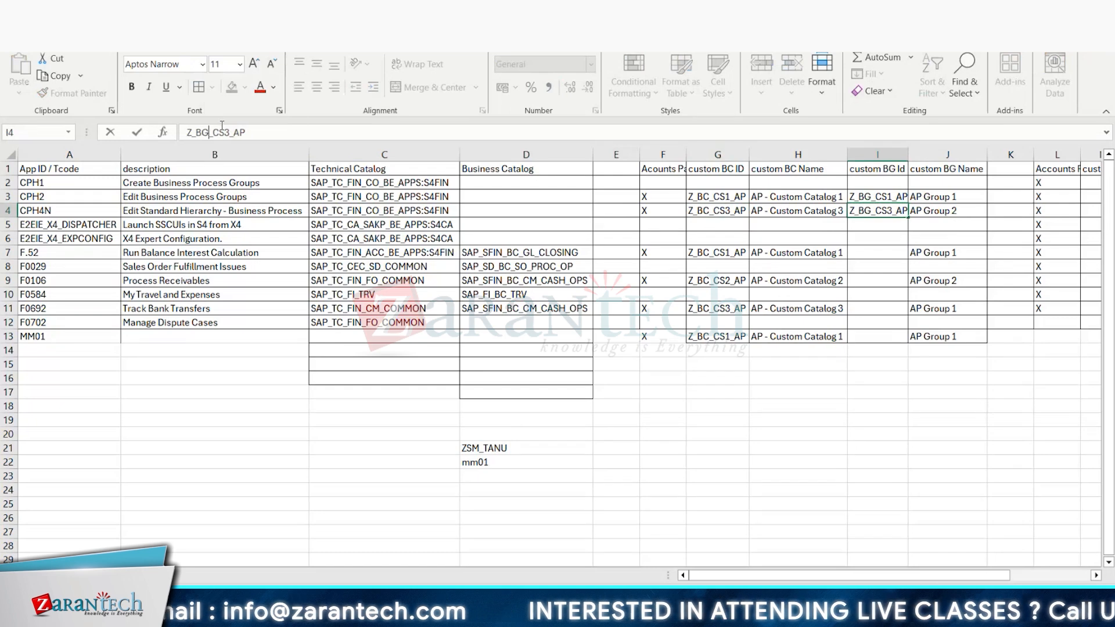
key("Return")
Step: Copy the group ID Z_BG_CS1_AP to the F.52 and MM01 rows and Z_BG_CS3_AP to the F0692 row
left_click(871, 197)
key("ctrl+c")
left_click(877, 252)
key("ctrl+v")
left_click(877, 336)
key("ctrl+v")
left_click(869, 213)
key("ctrl+c")
left_click(875, 308)
Step: Enter Z_BG_CS2_AP as the custom BG Id of the F0106 row, adapting the copied group ID
key("ctrl+v")
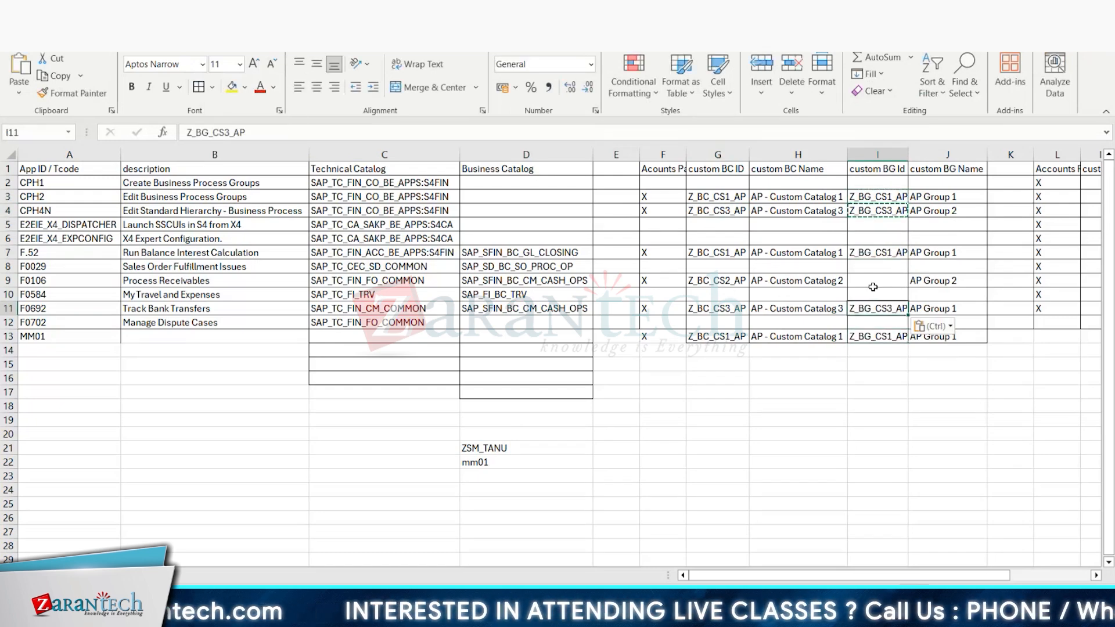
left_click(873, 283)
key("ctrl+v")
left_click_drag(232, 133, 226, 133)
type("2")
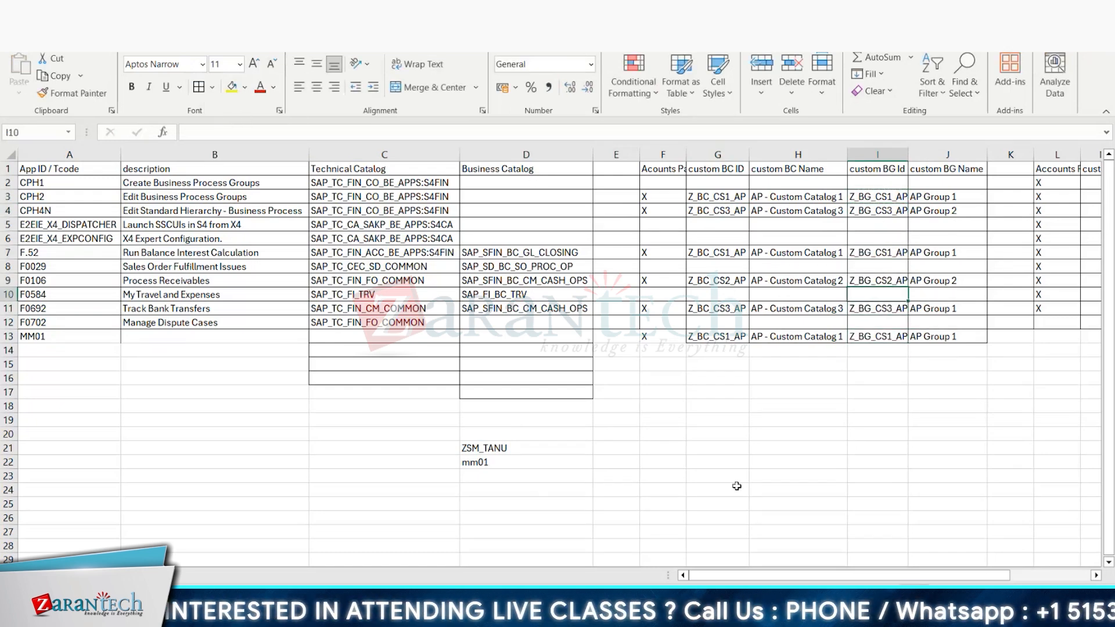
left_click(737, 486)
Step: Copy Z_BG_CS1_AP from the template into the new launchpad group's ID
left_click(879, 197)
key("ctrl+c")
key("alt+Tab")
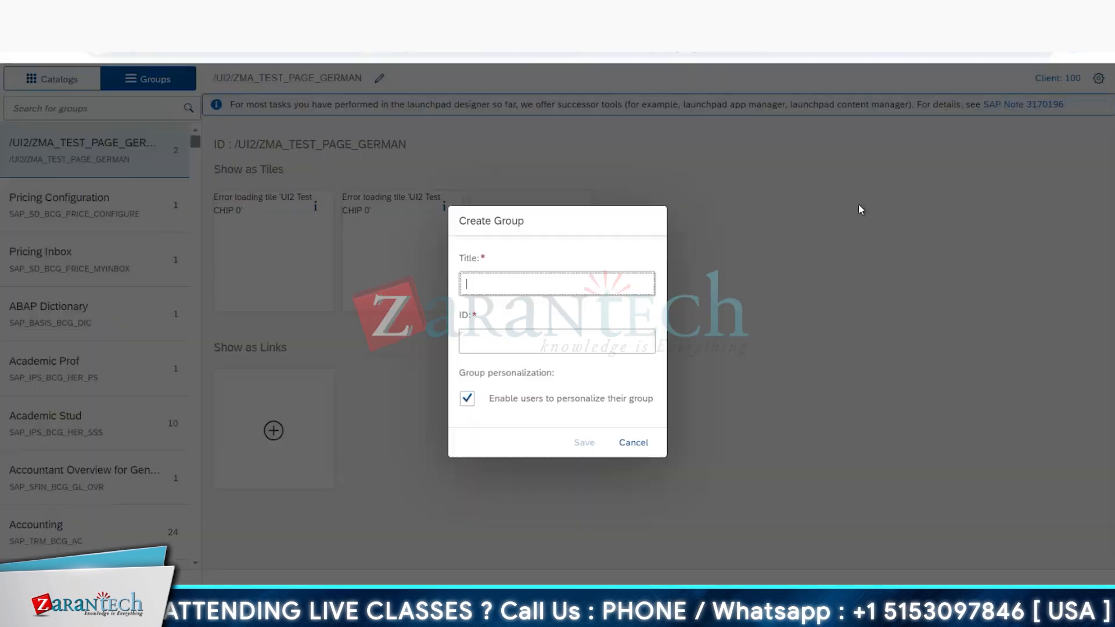
left_click(522, 341)
key("ctrl+v")
Step: Title the new group AP Group 1, taking the name from the Excel template, and save it
key("alt+Tab")
left_click(937, 197)
key("ctrl+c")
key("alt+Tab")
left_click(575, 285)
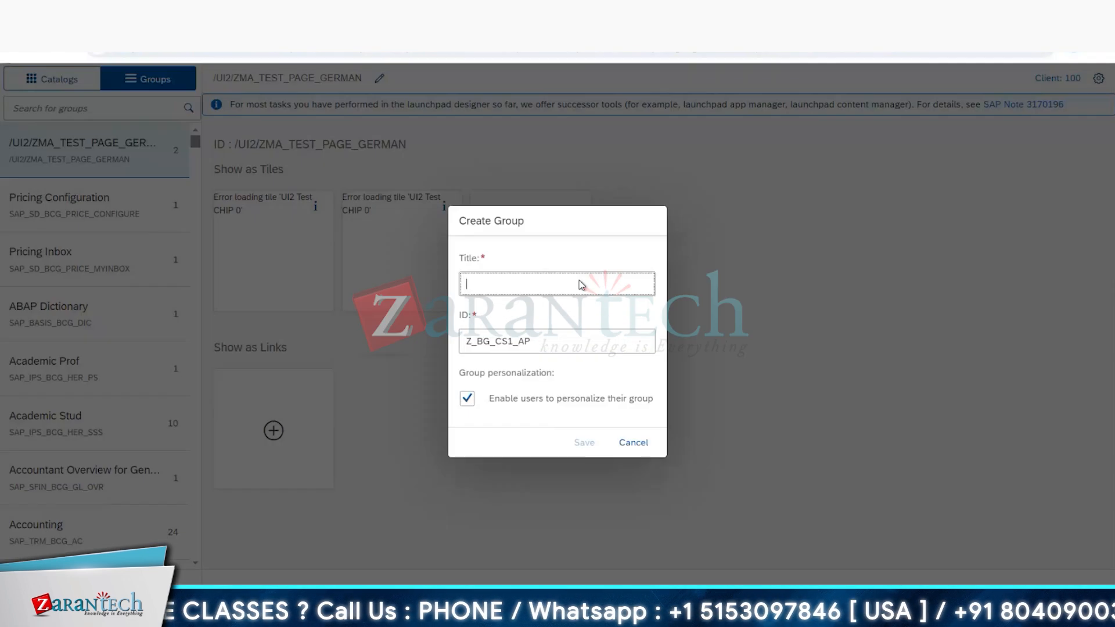
key("ctrl+v")
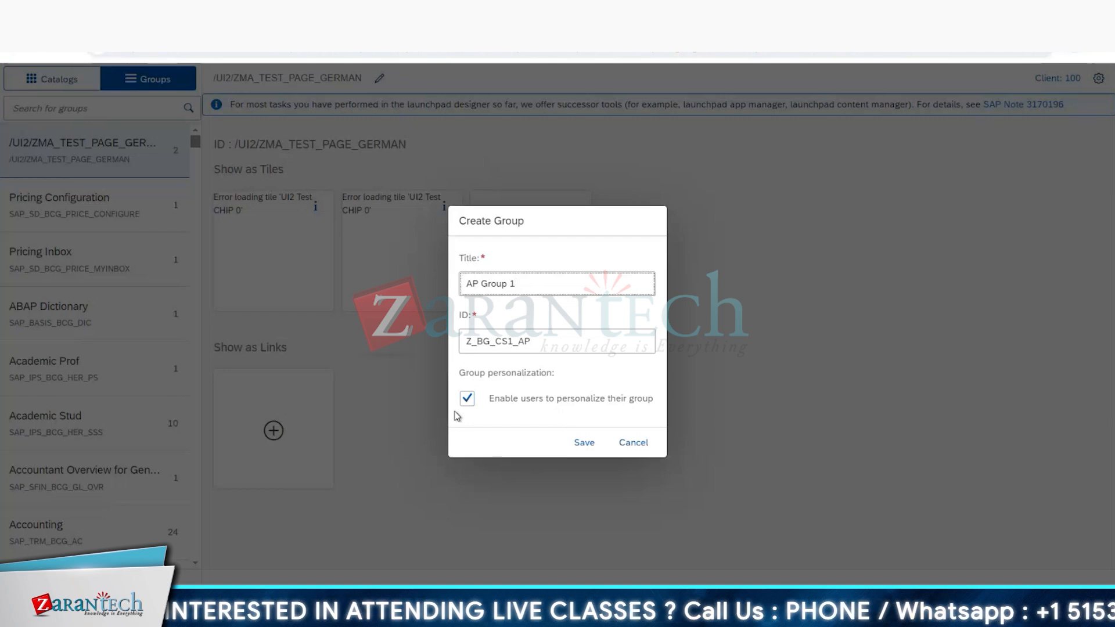
left_click(583, 447)
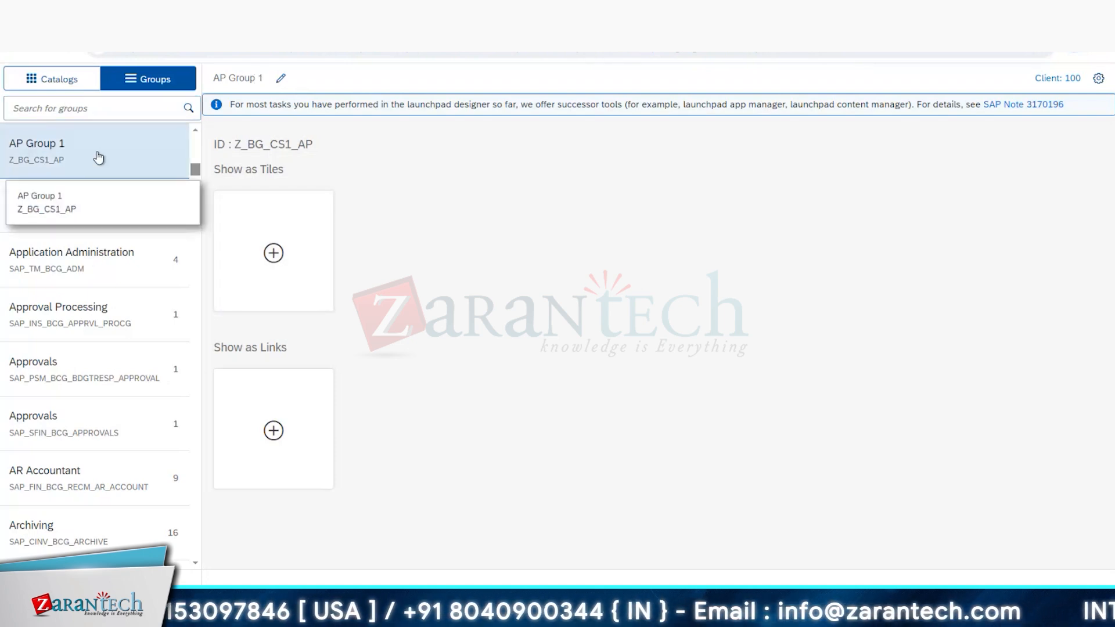
left_click_drag(98, 156, 125, 156)
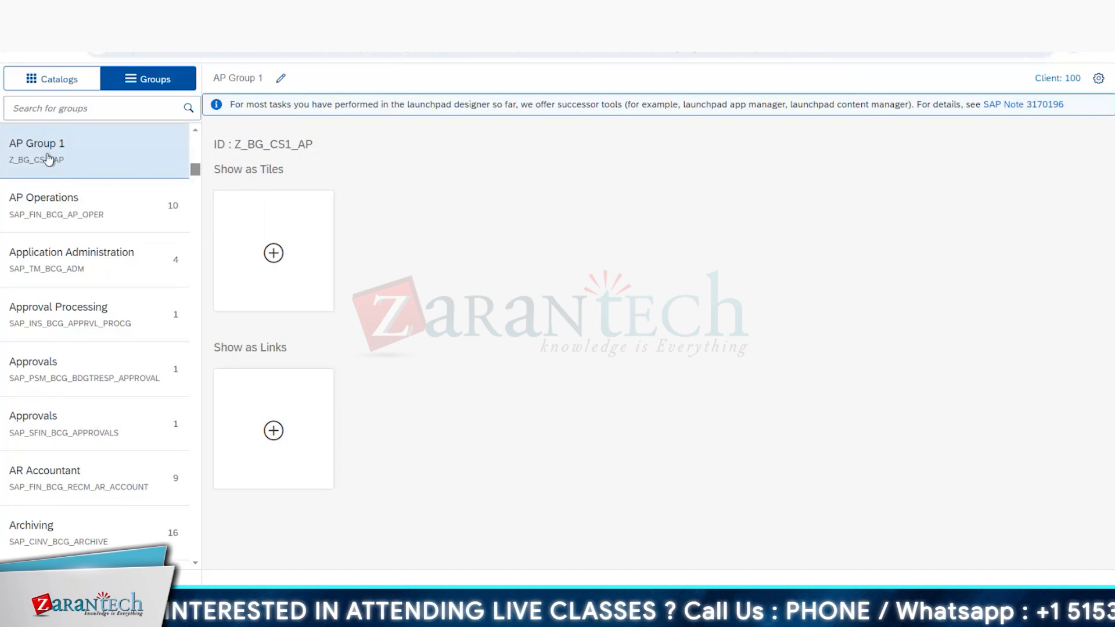
Step: Start a new launchpad group and change the CPH4N row's custom BG Name in the Excel template to AP Group 3
left_click(15, 577)
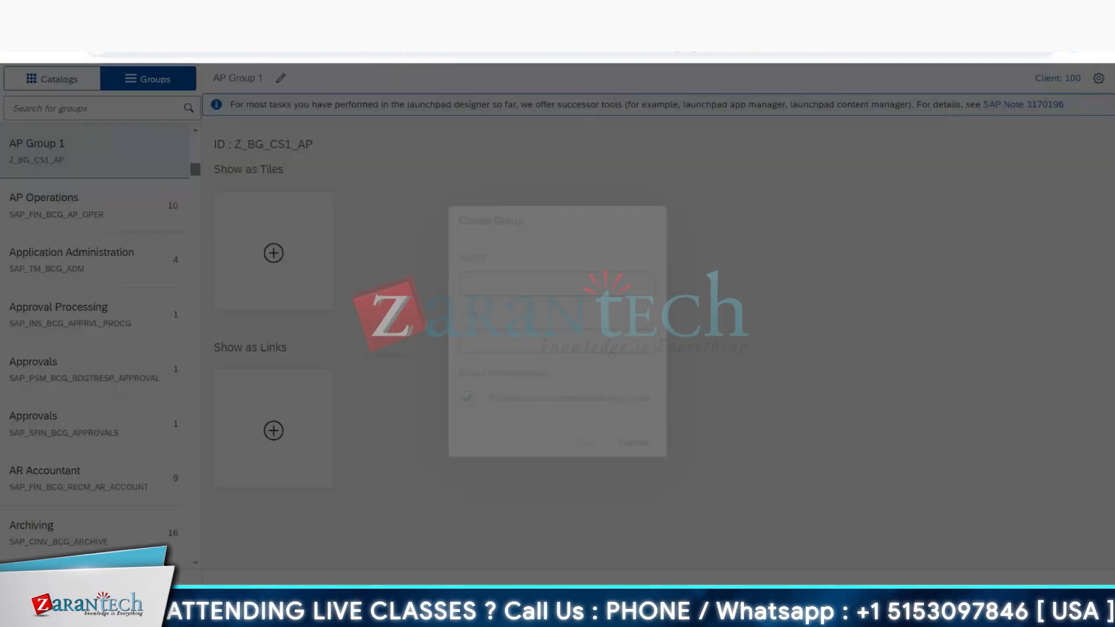
key("alt+Tab")
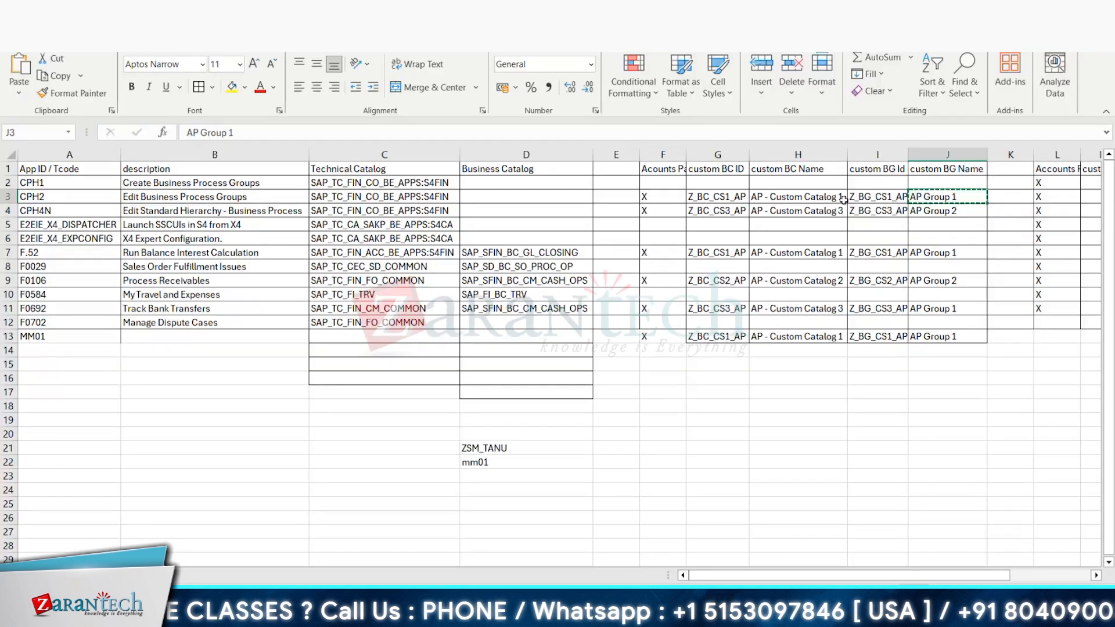
left_click(929, 210)
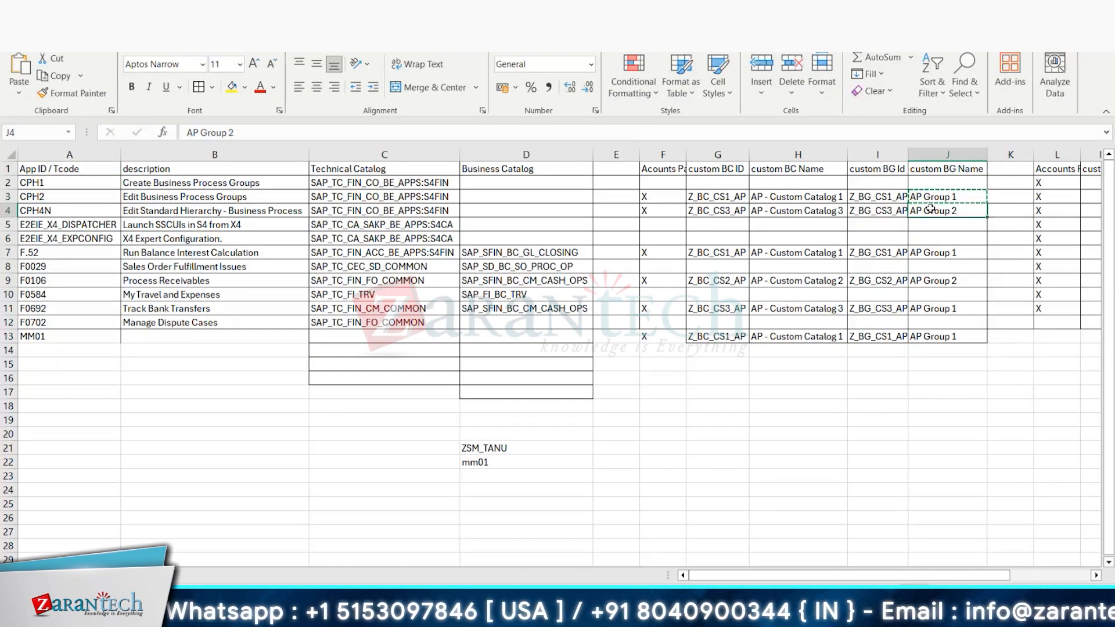
type("AP Group 3")
key("Return")
Step: Title the new launchpad group AP Group 3, copying the name from the CPH4N row of the Excel template
left_click(927, 212)
key("ctrl+c")
key("alt+Tab")
key("ctrl+v")
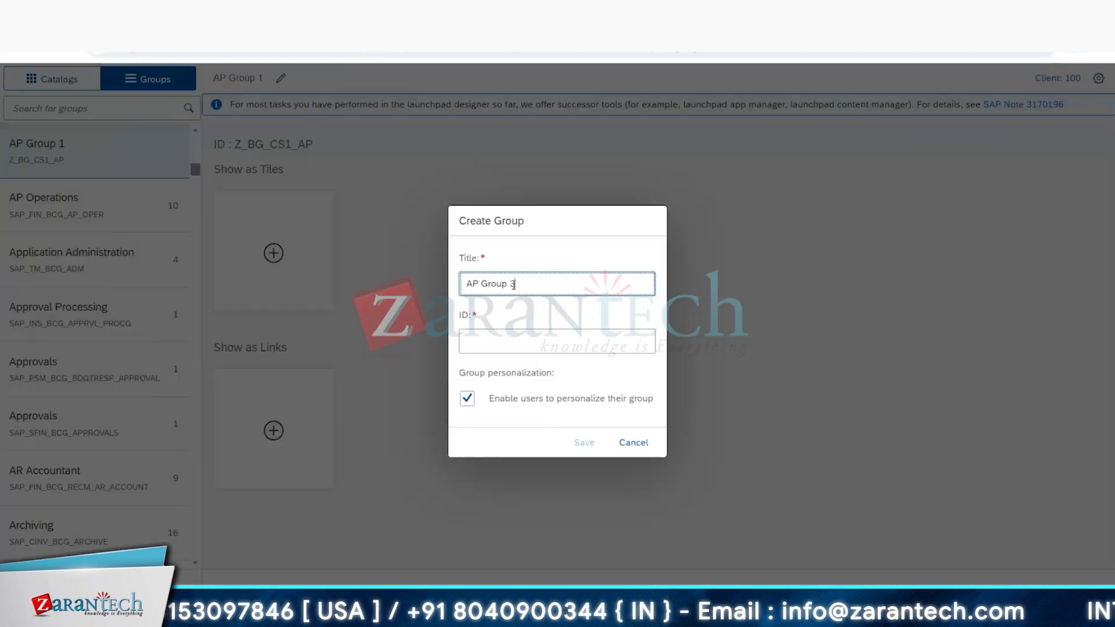
Step: Copy the ID Z_BG_CS3_AP from the Excel template into AP Group 3, save it, and start another new group
key("alt+Tab")
left_click(843, 210)
key("ctrl+c")
key("alt+Tab")
key("ctrl+z")
key("ctrl+z")
key("ctrl+z")
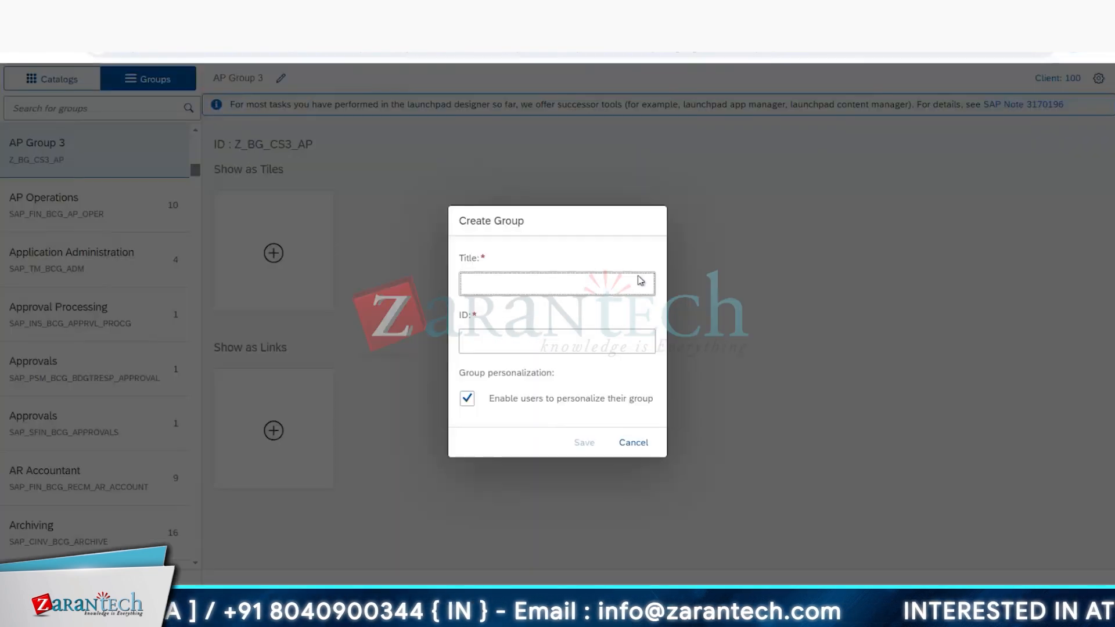
Step: Create the group AP Group 2 with the ID Z_BG_CS2_AP, taking both values from the Excel template, and save it
key("alt+Tab")
key("alt+Tab")
key("Tab")
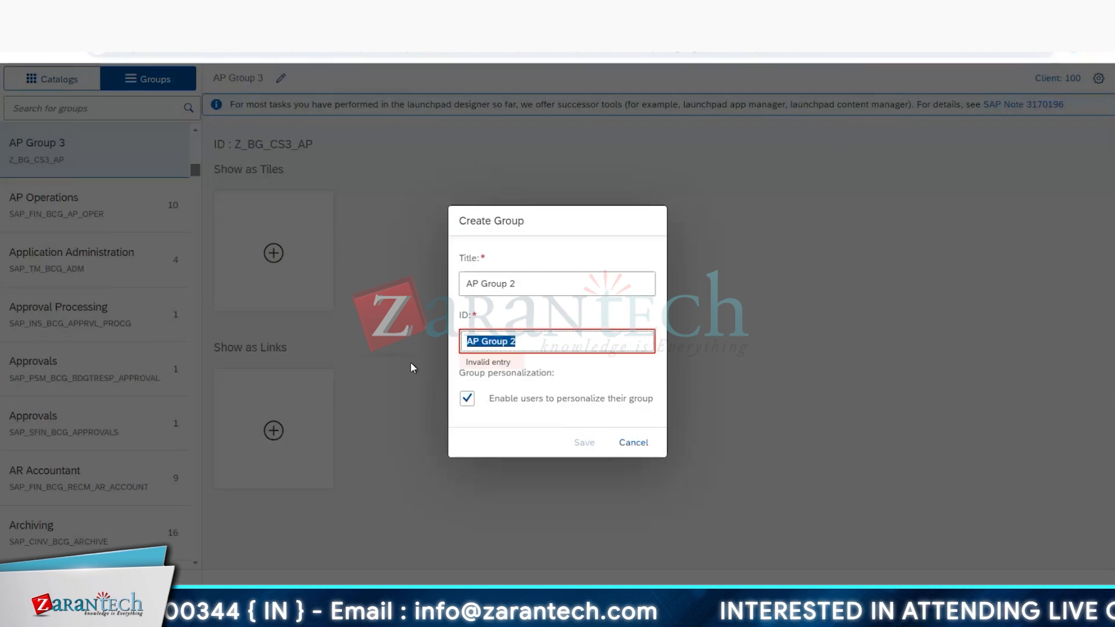
key("ctrl+v")
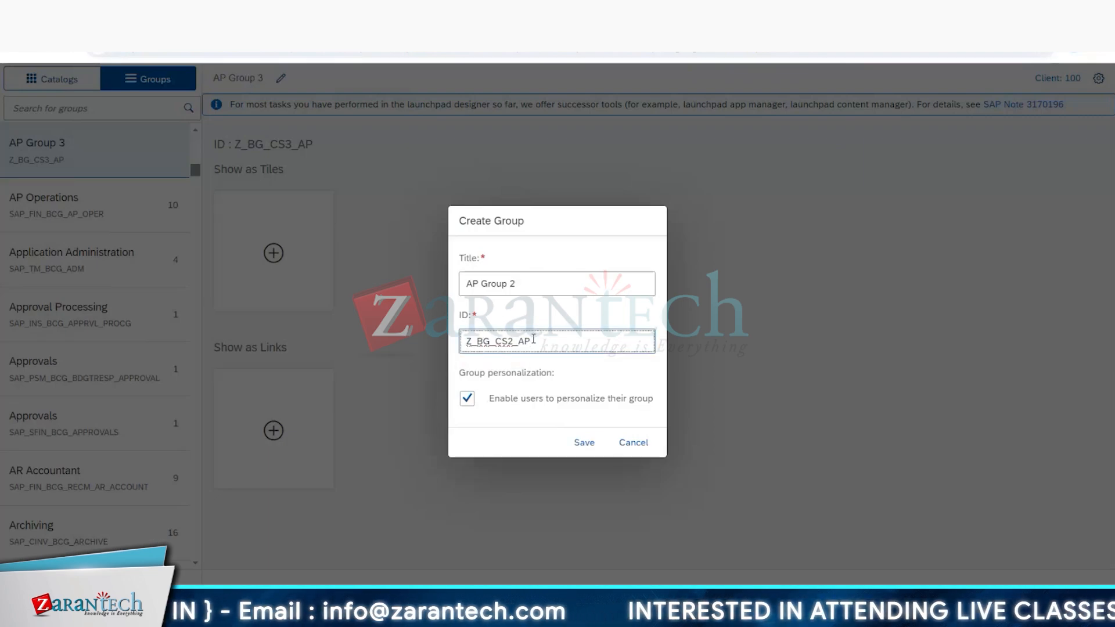
left_click(587, 450)
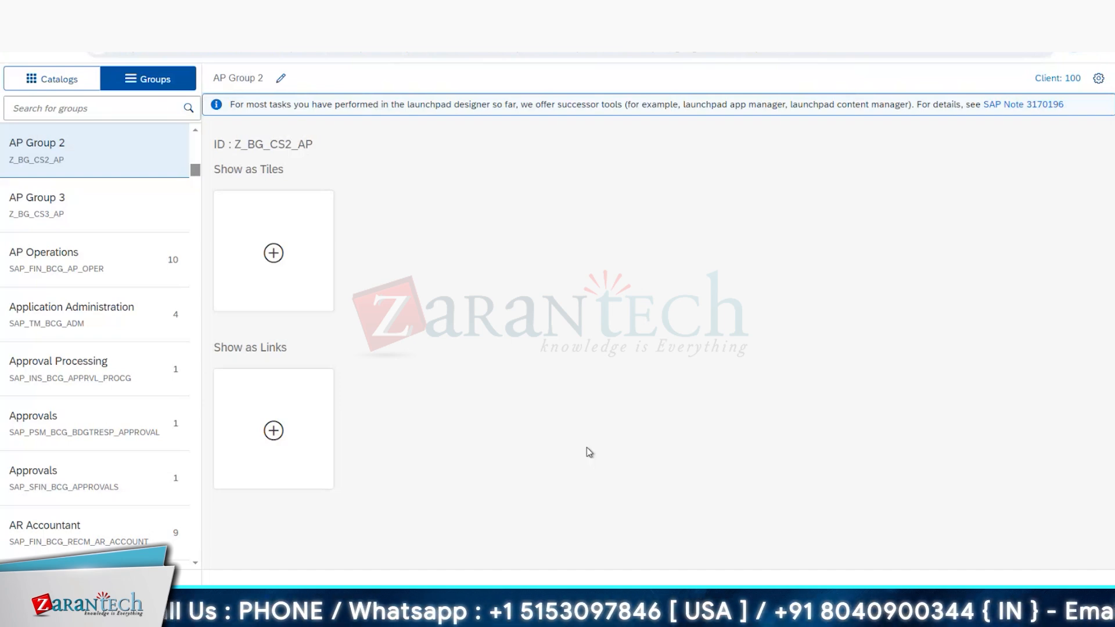
Step: Search the groups for "ap group 1", open AP Group 1 and start adding a tile to it
left_click_drag(67, 229, 73, 113)
type("ap group 1")
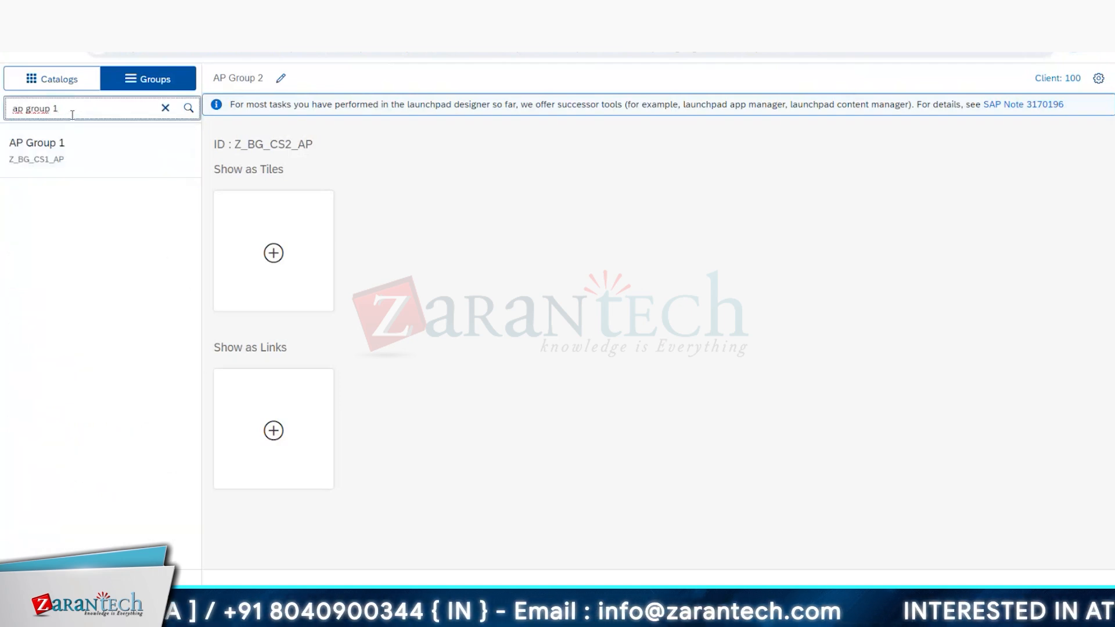
left_click(69, 154)
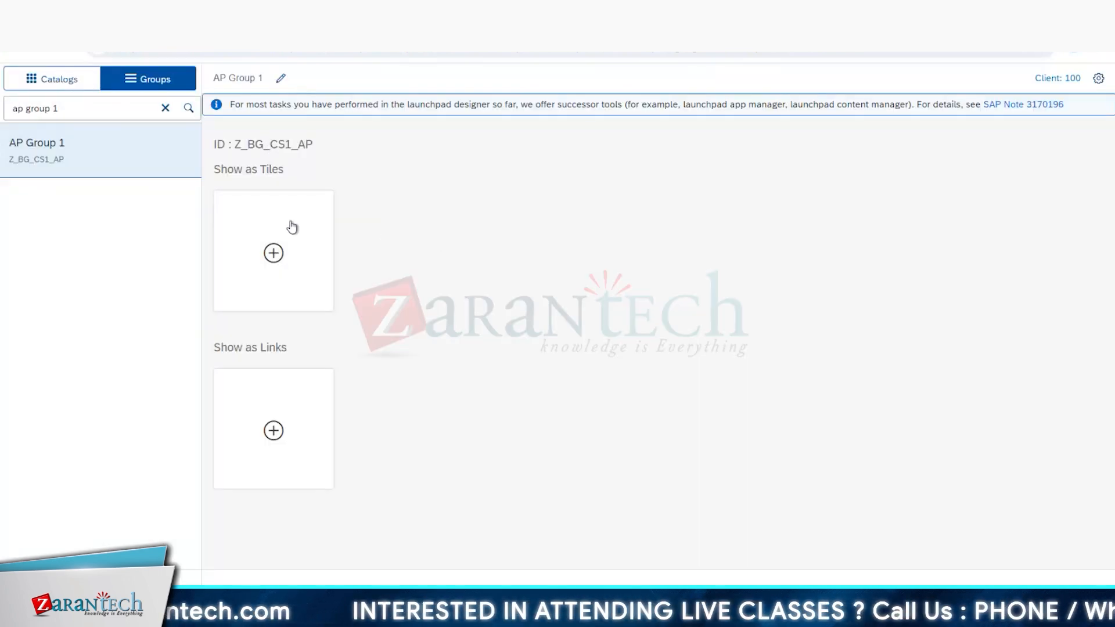
left_click(274, 253)
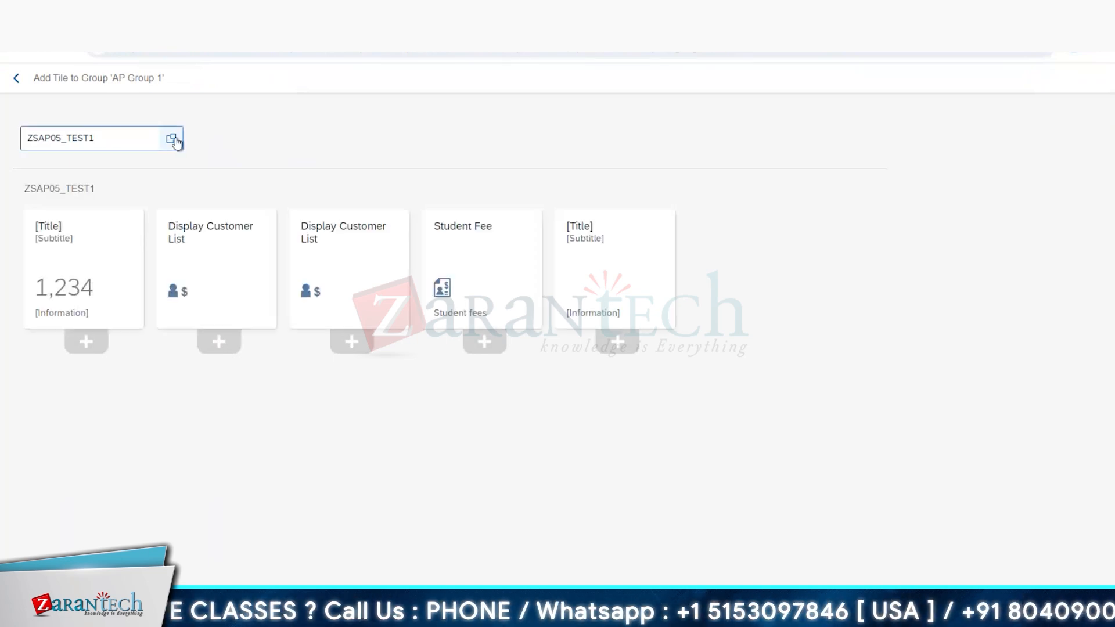
Step: Choose AP - Custom Catalog 1 as the tile source for AP Group 1, searching by the ID Z_BC_CS1_AP copied from the Excel template
left_click(173, 139)
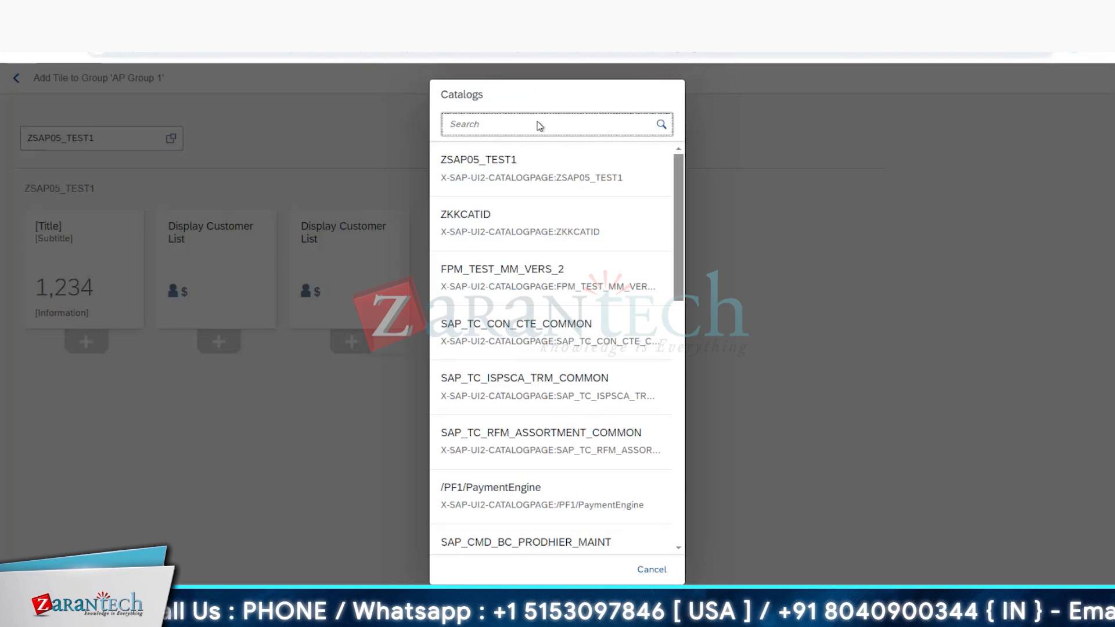
key("alt+Tab")
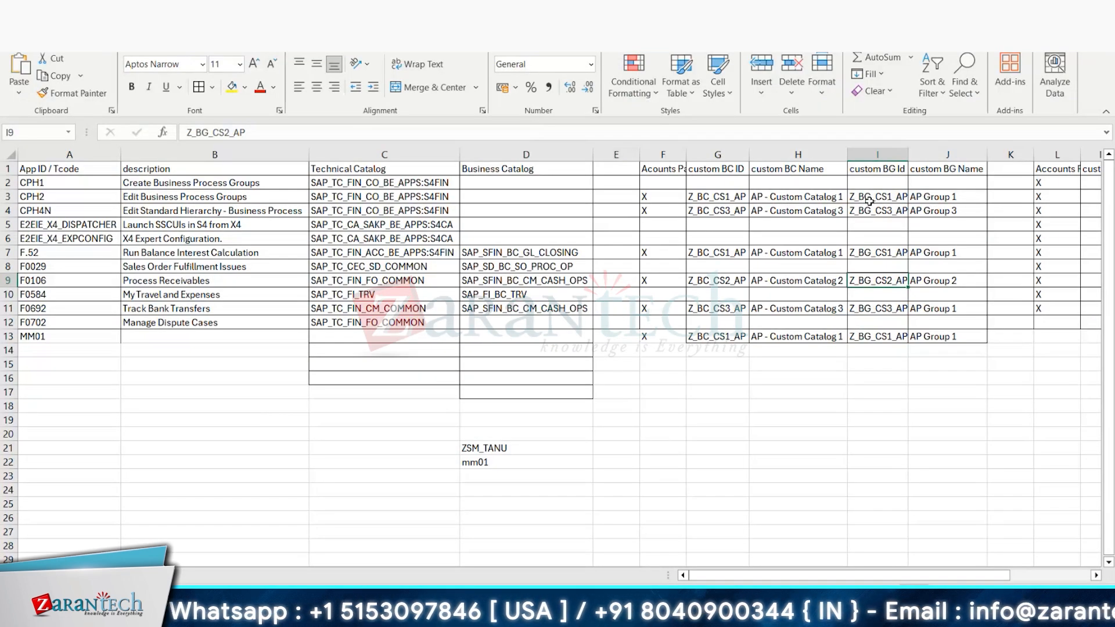
left_click(723, 196)
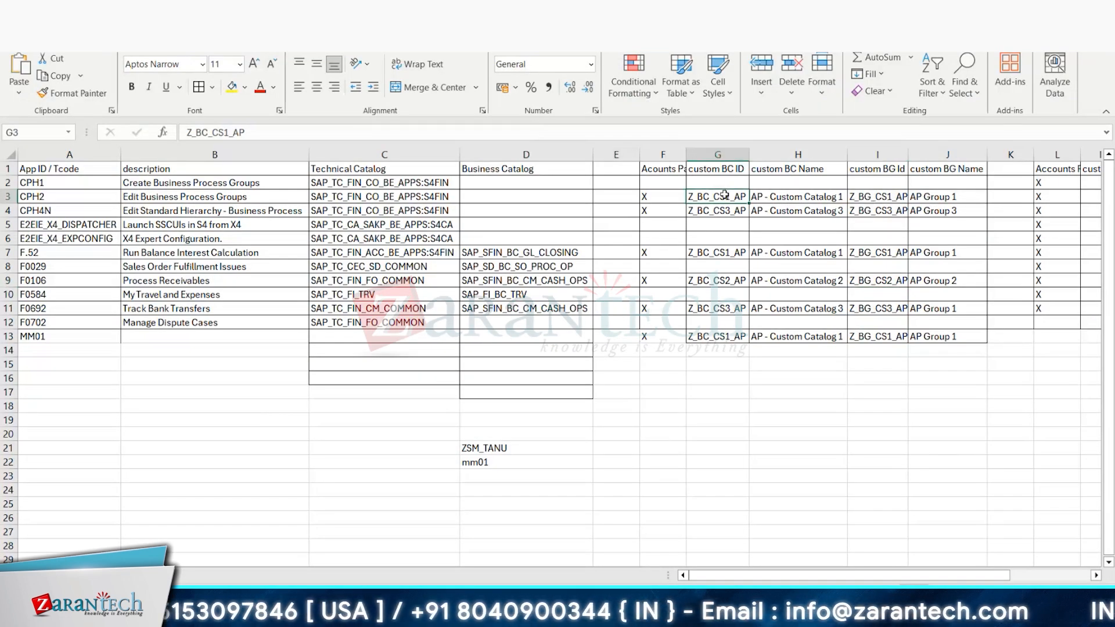
key("ctrl+c")
key("alt+Tab")
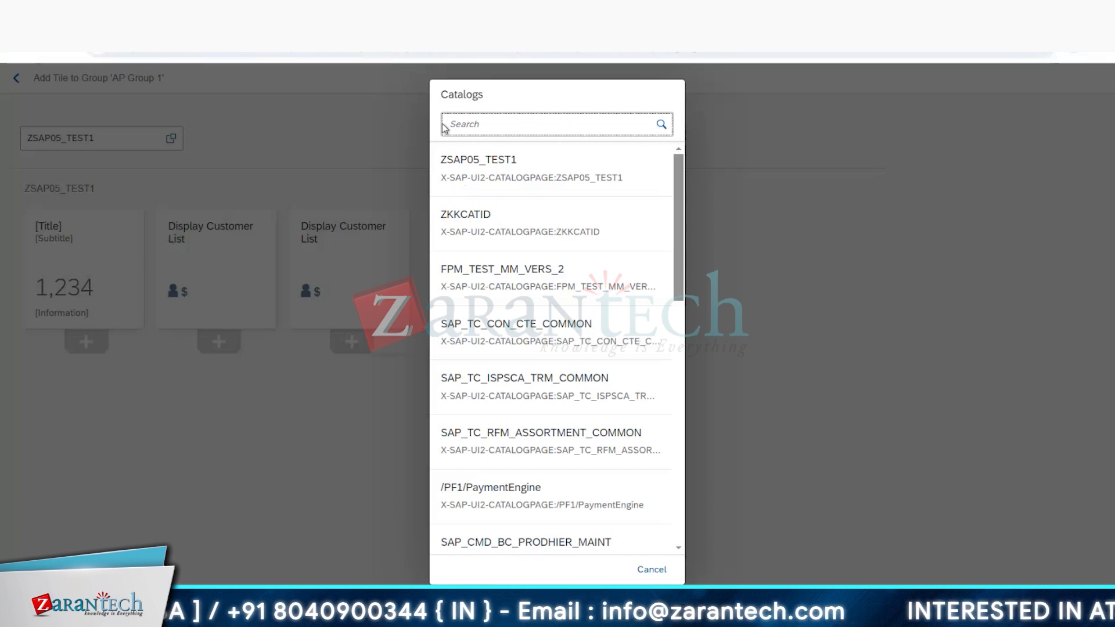
left_click(475, 127)
key("ctrl+v")
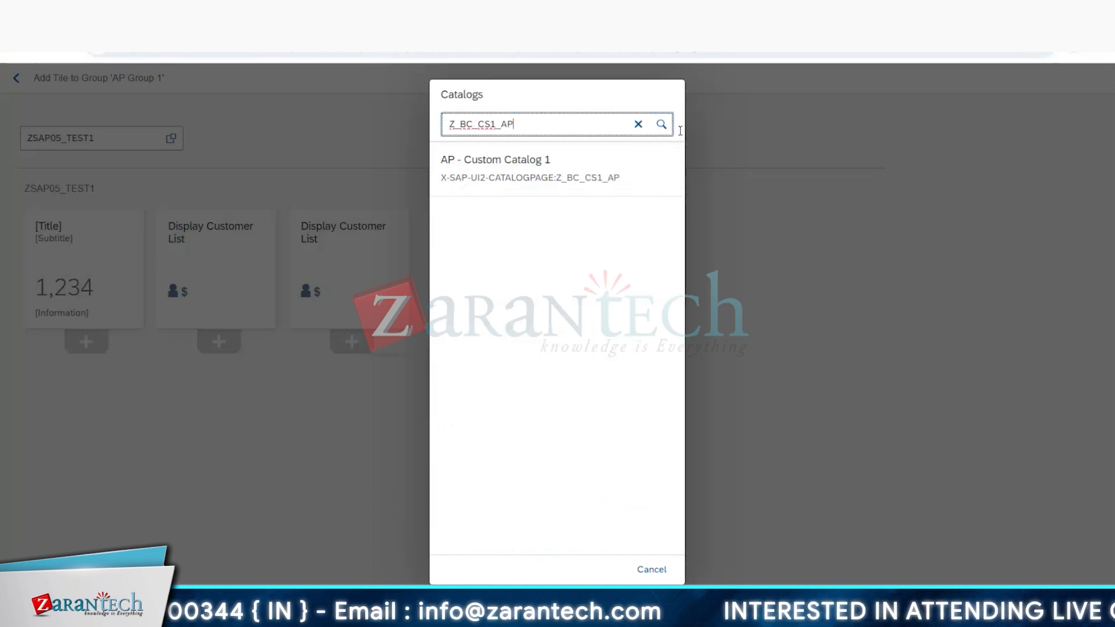
left_click(506, 174)
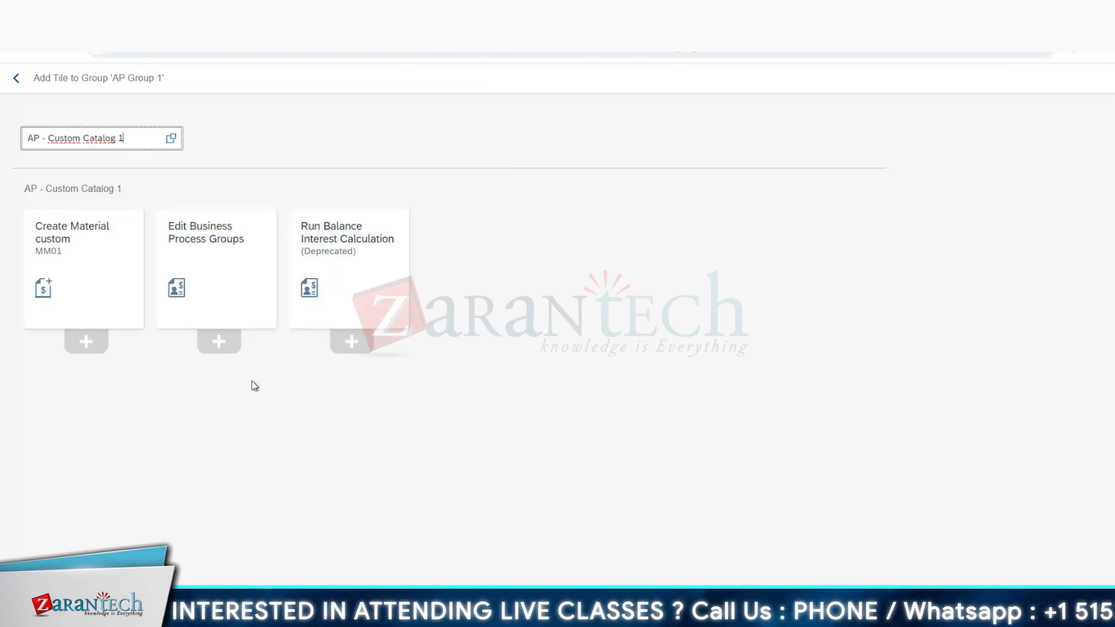
key("alt+Tab")
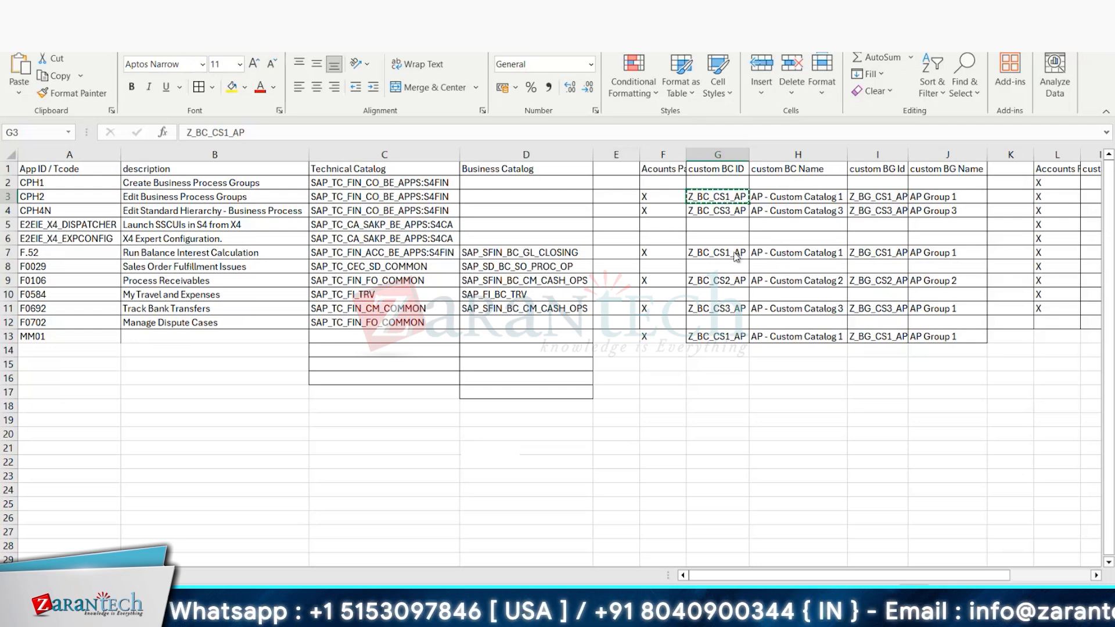
key("alt+Tab")
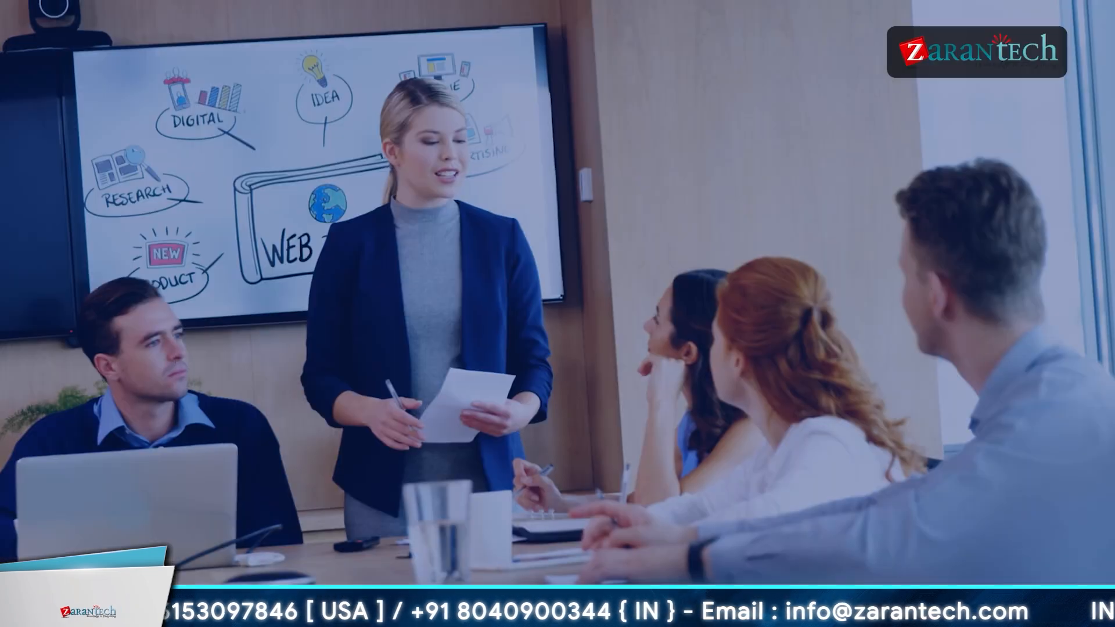
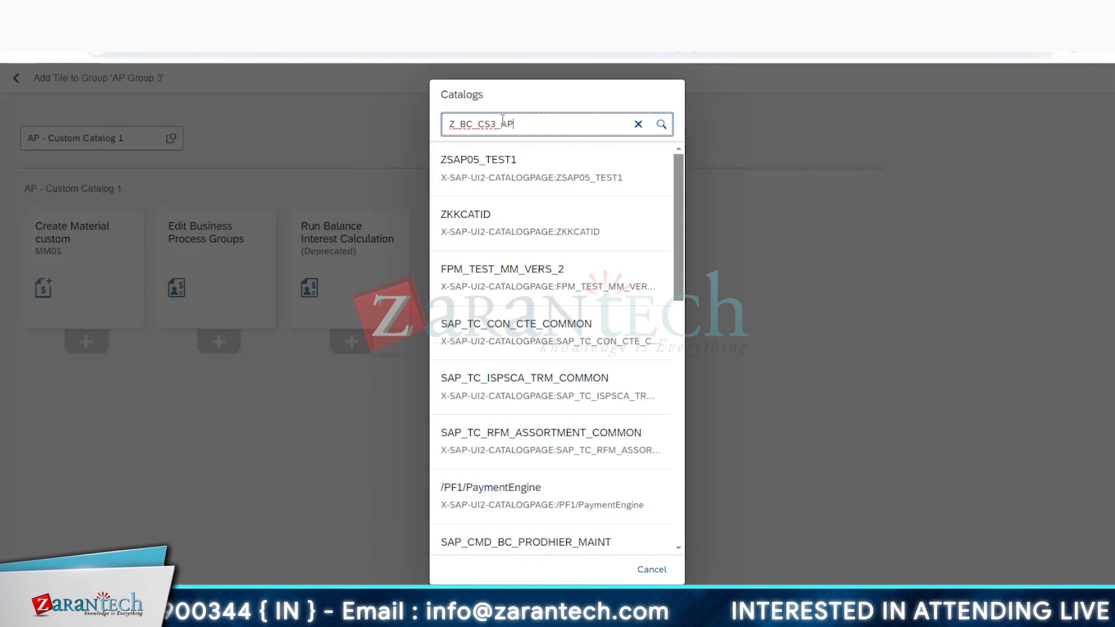
Step: Choose AP - Custom Catalog 3 as the source and add its Edit Standard Hierarchy and Track Bank Transfers tiles to AP Group 3
left_click(577, 162)
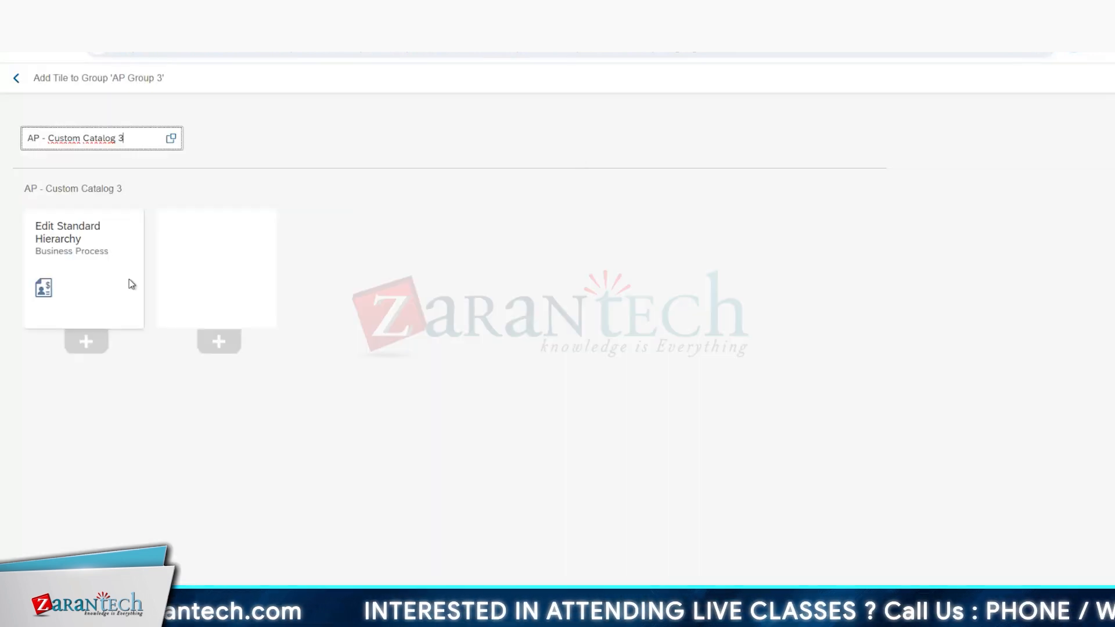
left_click(84, 343)
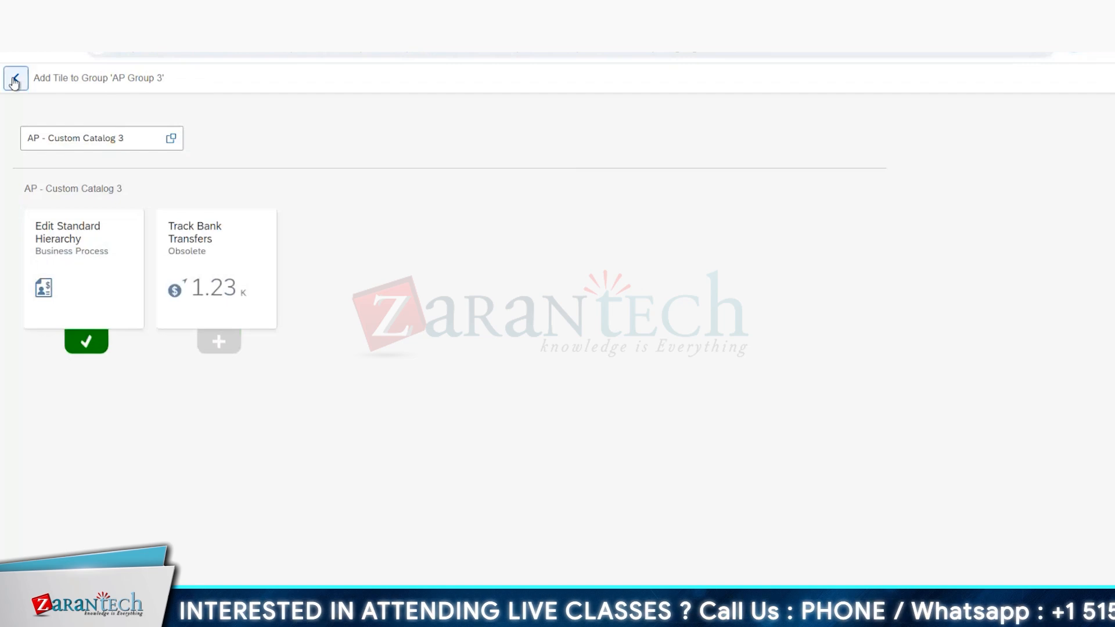
left_click(219, 342)
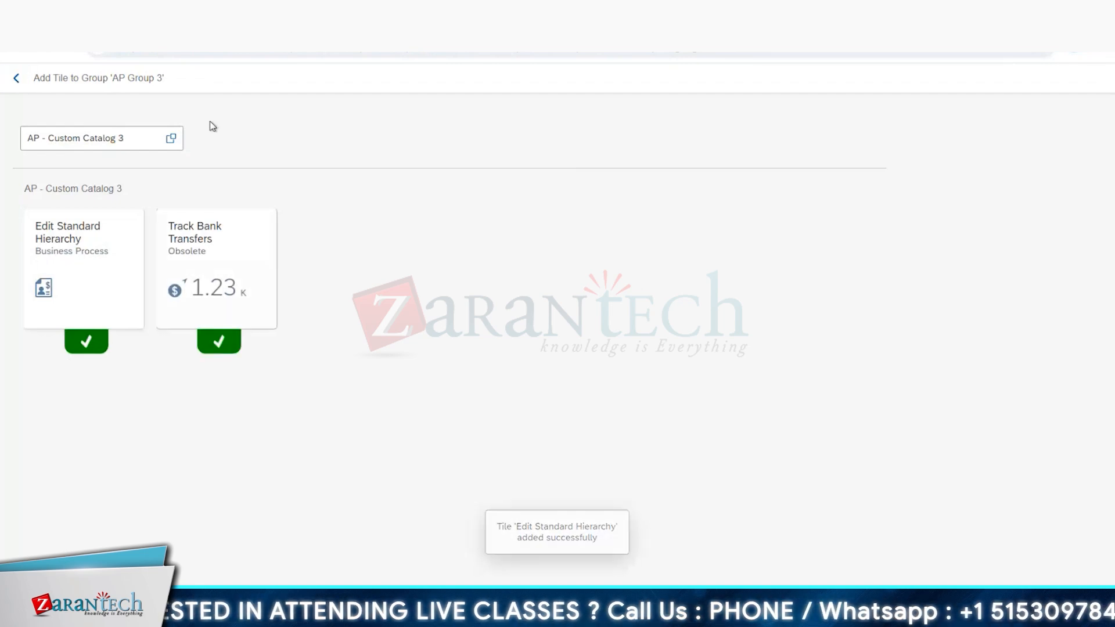
left_click(16, 79)
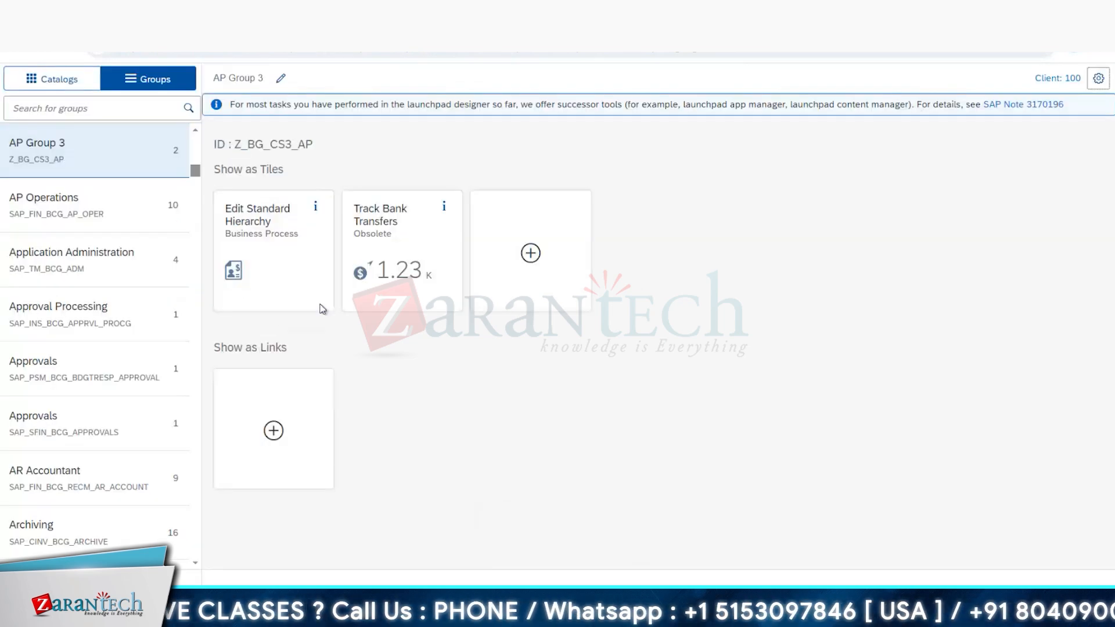
Step: Try to choose AP - Custom Catalog 2 as the tile source for AP Group 2, searching the catalogs by the ID Z_BC_CS2_AP
key("alt+Tab")
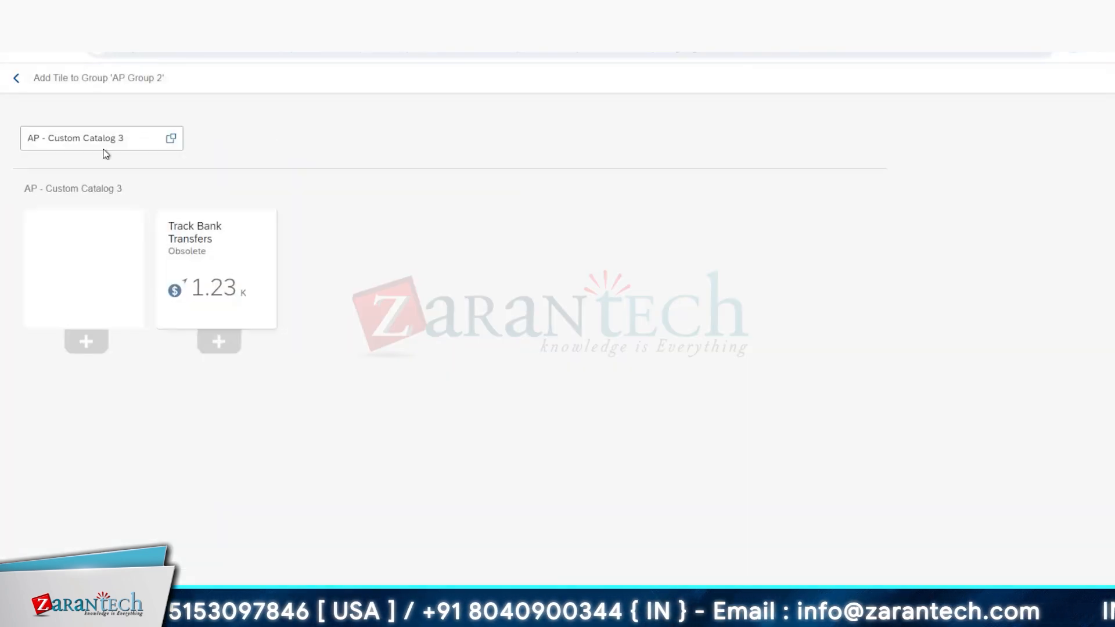
left_click(104, 144)
type("Z_BG_CS2_AP")
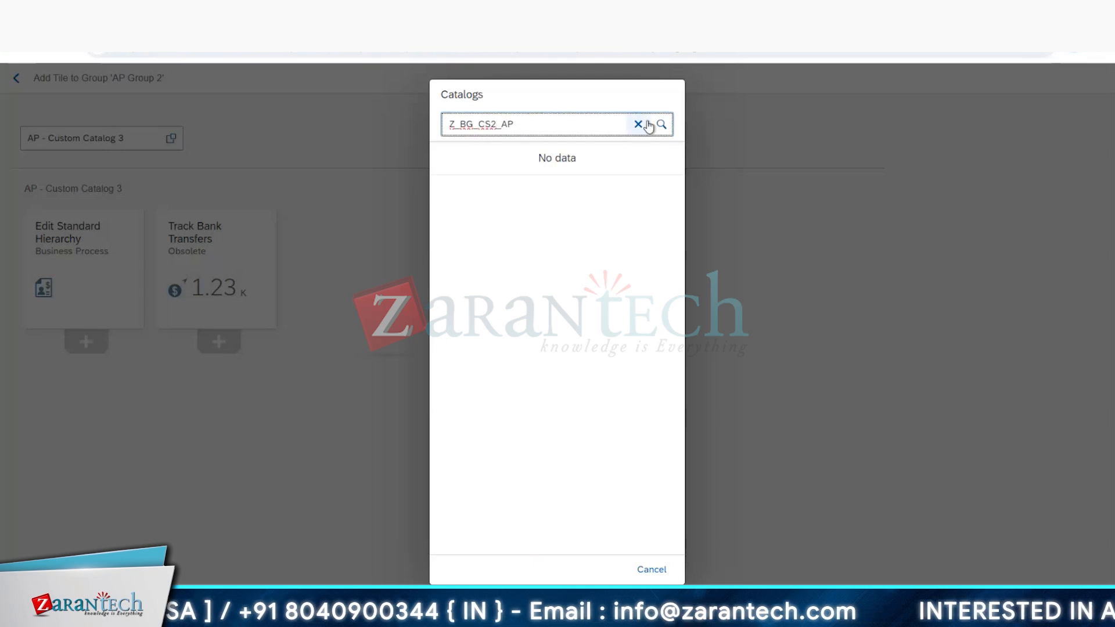
left_click(638, 124)
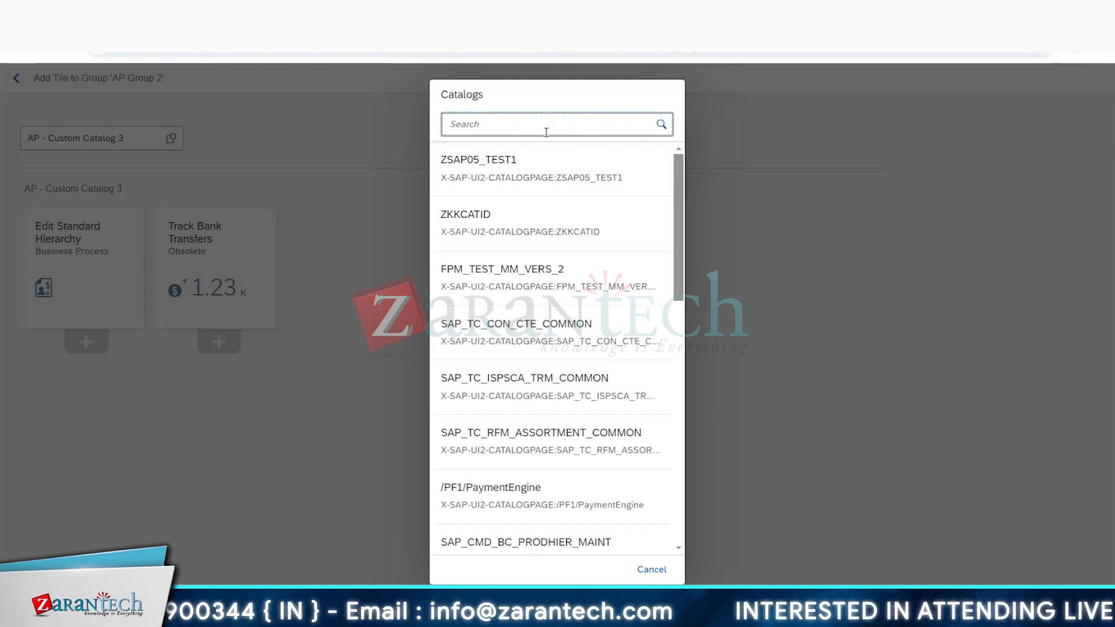
type("Z_BG_CS2_AP")
left_click(474, 124)
key("BackSpace")
type("C")
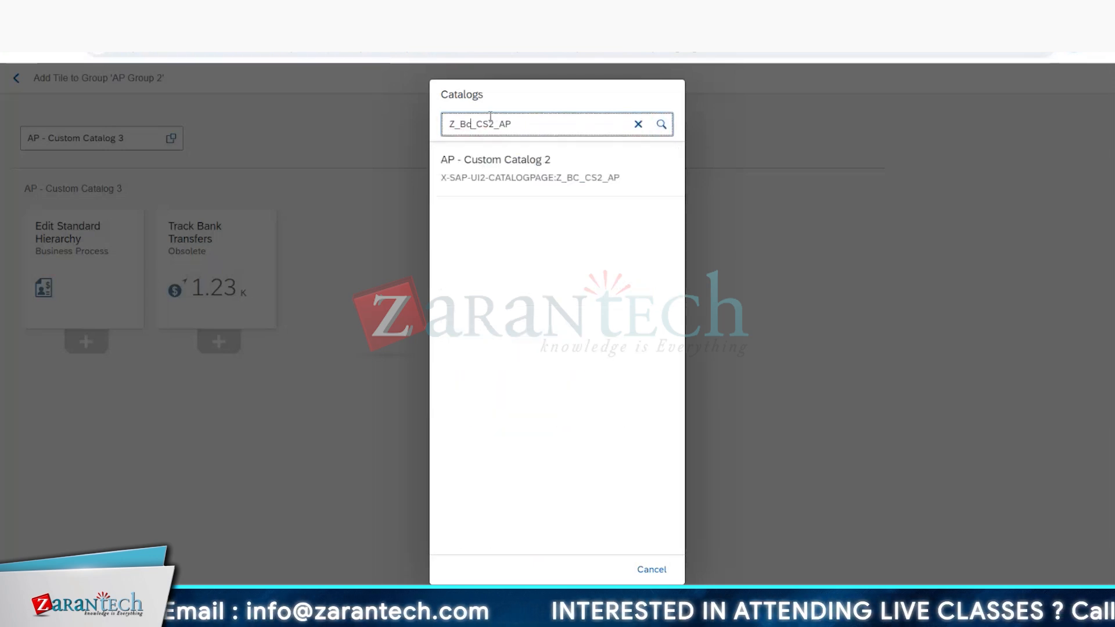
left_click(491, 166)
Step: Replace the source with AP - Custom Catalog 2, searching by Z_BC_CS2_AP, and add its Process Receivables tile to AP Group 2
left_click_drag(129, 139, 26, 141)
key("BackSpace")
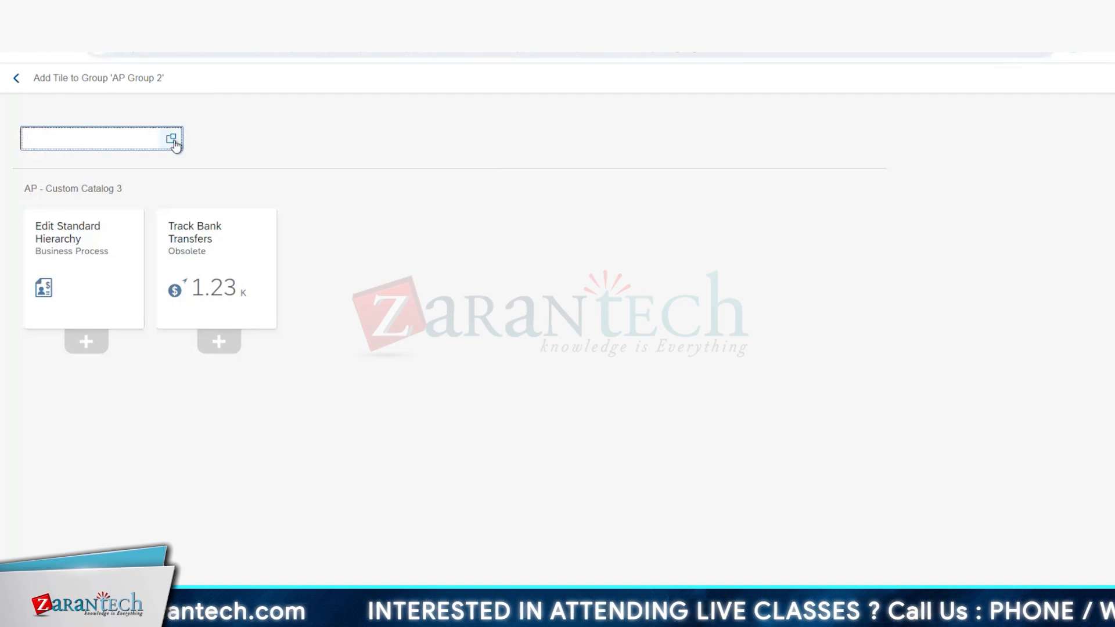
left_click(172, 140)
left_click(464, 124)
type("Z_BG_CS2_AP")
left_click(475, 124)
key("BackSpace")
type("C")
left_click(523, 167)
left_click(229, 341)
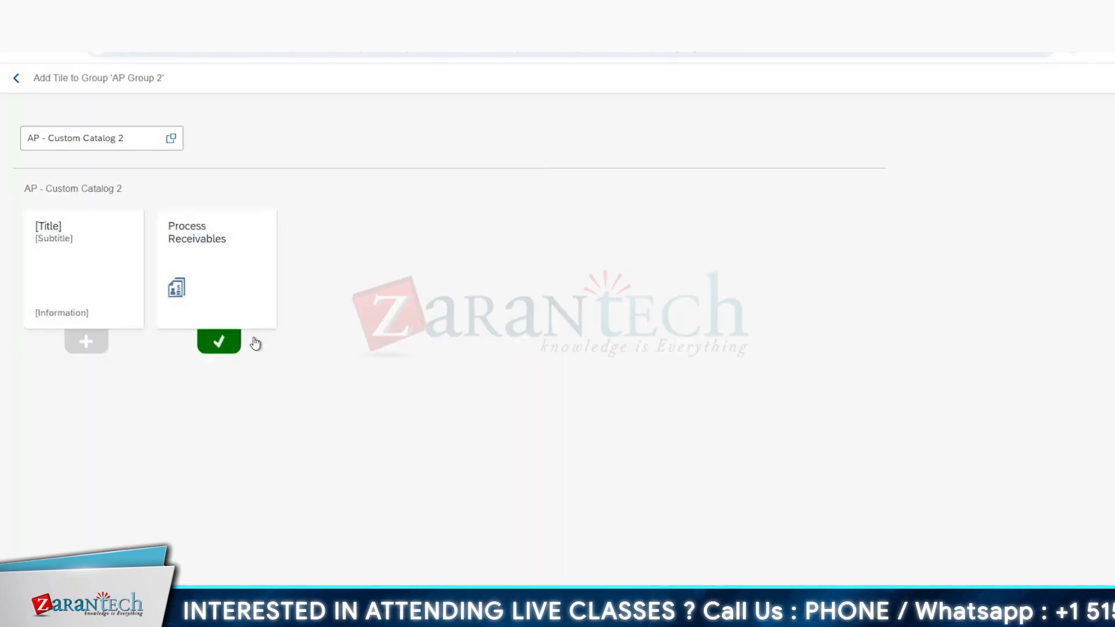
left_click(16, 78)
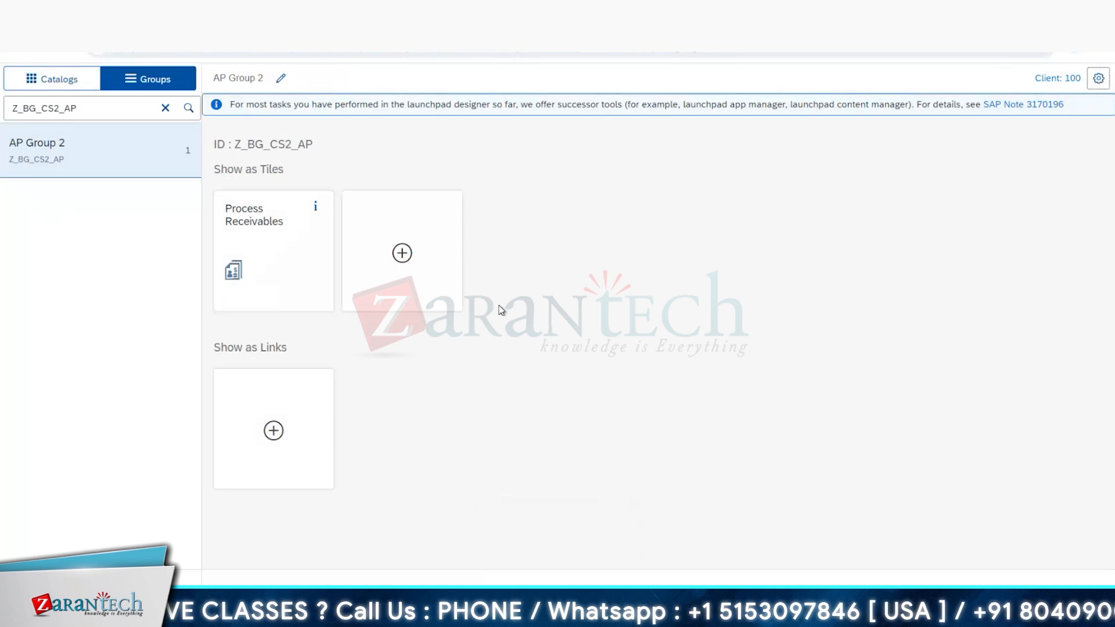
Step: Switch to the SAP GUI Launchpad Content Manager window and open the role maintenance transaction pfcg
left_click(231, 613)
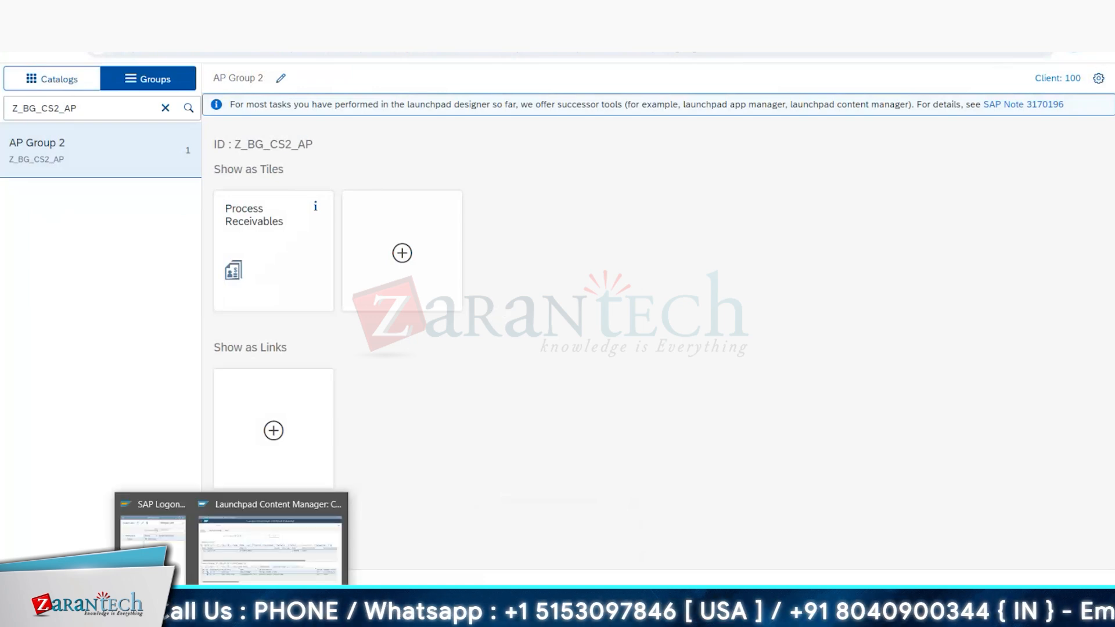
left_click(270, 543)
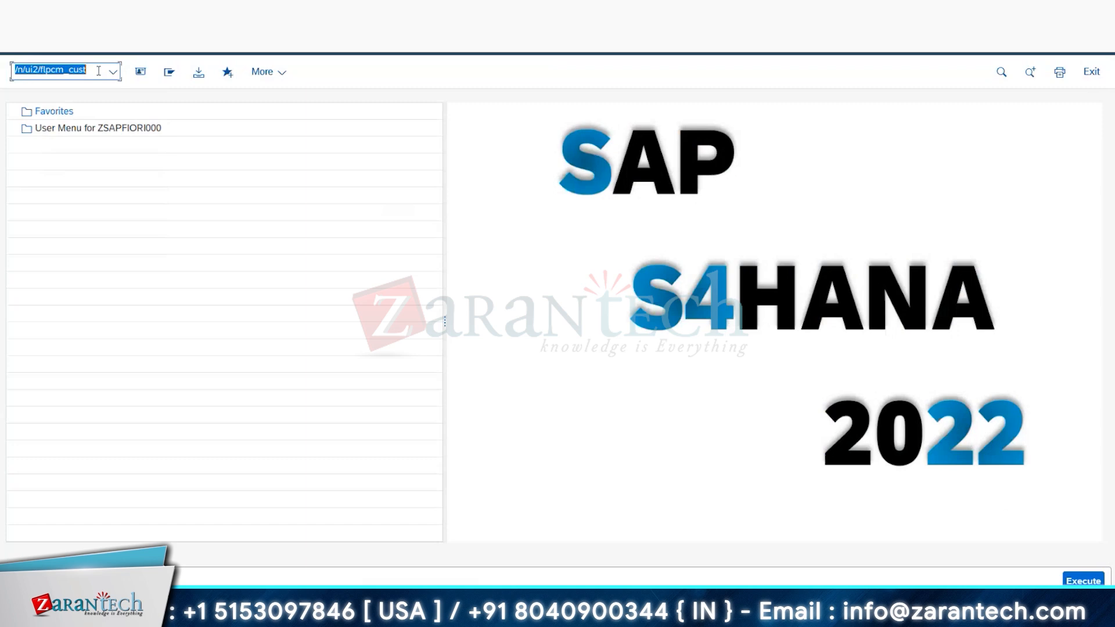
type("pfcg")
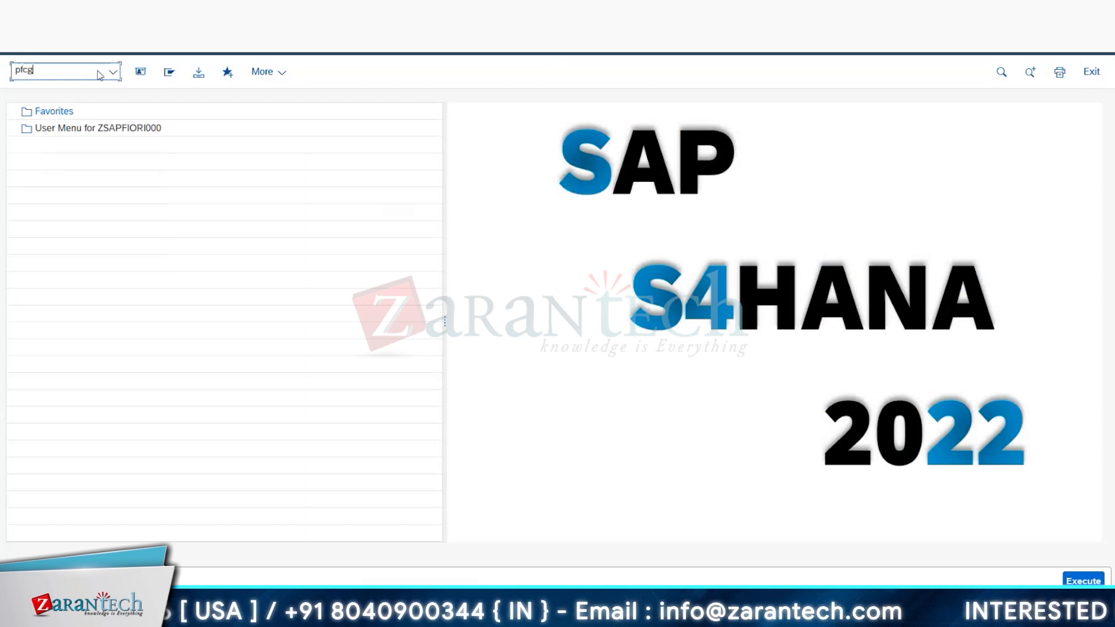
key("Return")
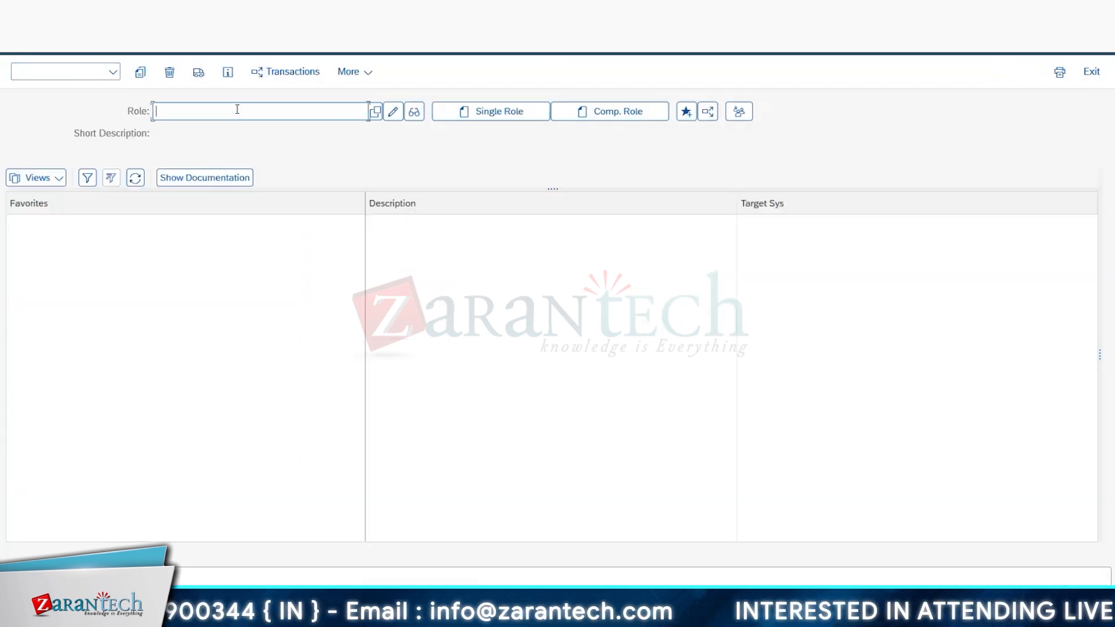
type("z")
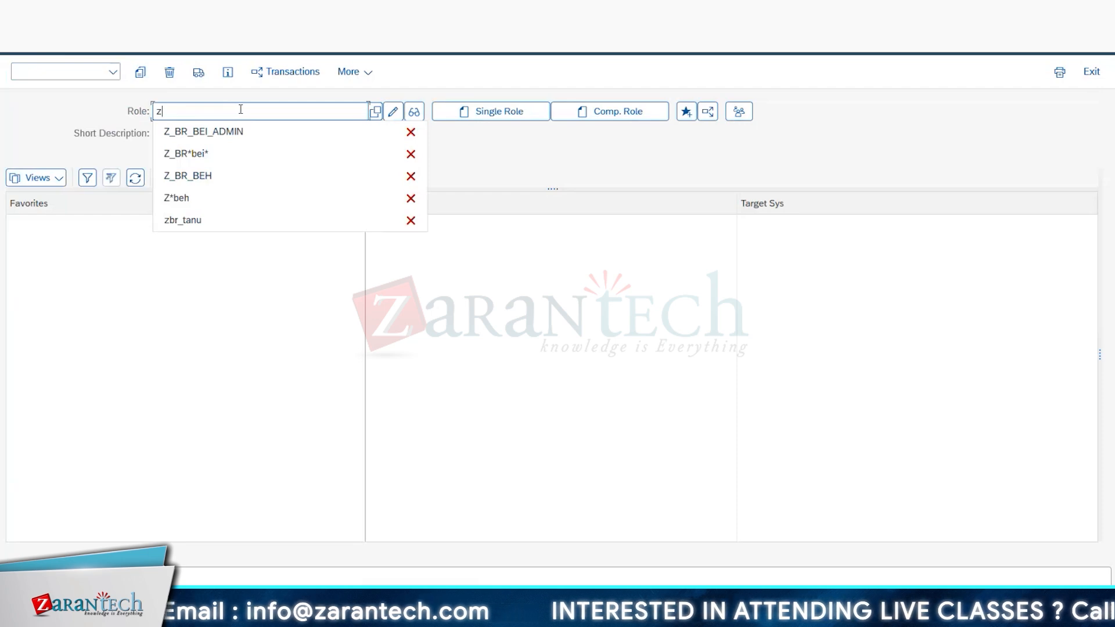
left_click(180, 225)
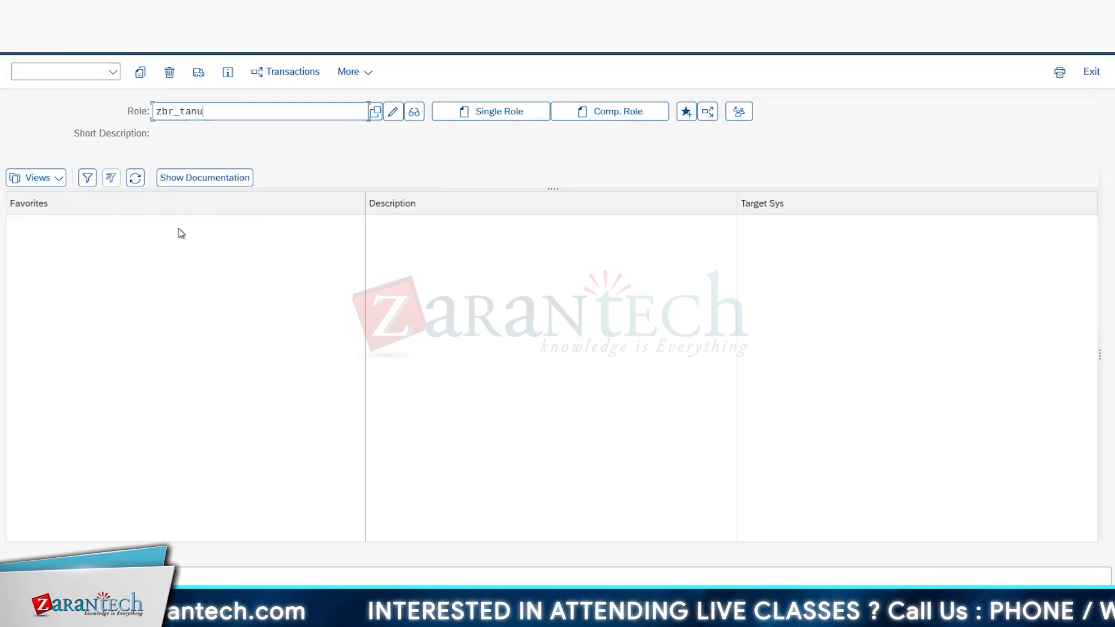
key("BackSpace")
key("BackSpace")
key("BackSpace")
key("BackSpace")
key("BackSpace")
key("BackSpace")
key("BackSpace")
key("BackSpace")
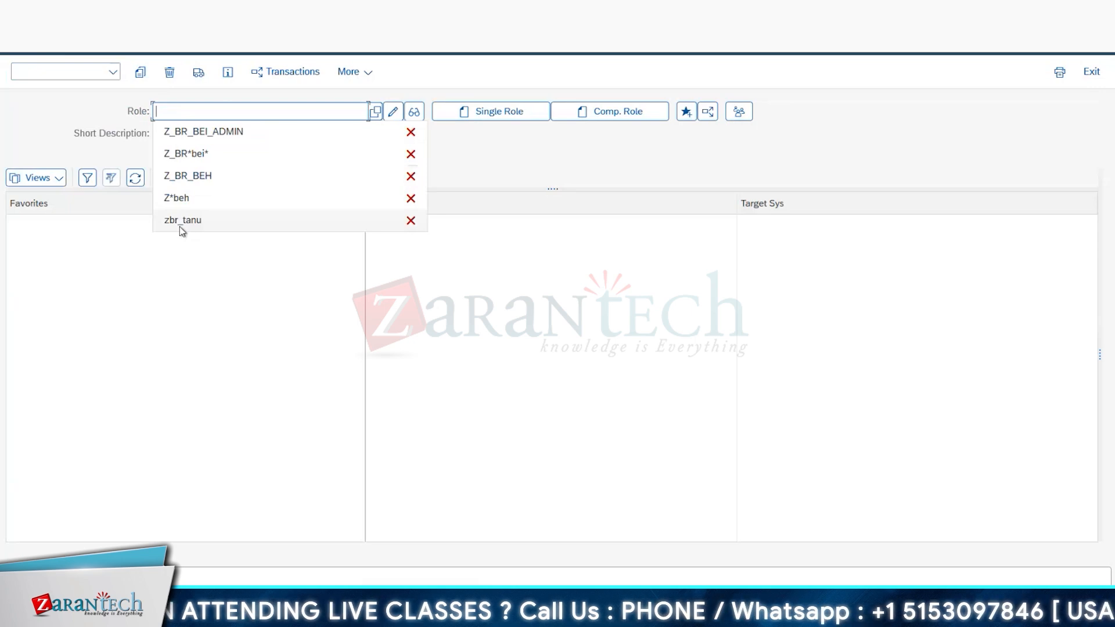
Step: Enter the role name ZBR_AP and create it as a new single role
type("z")
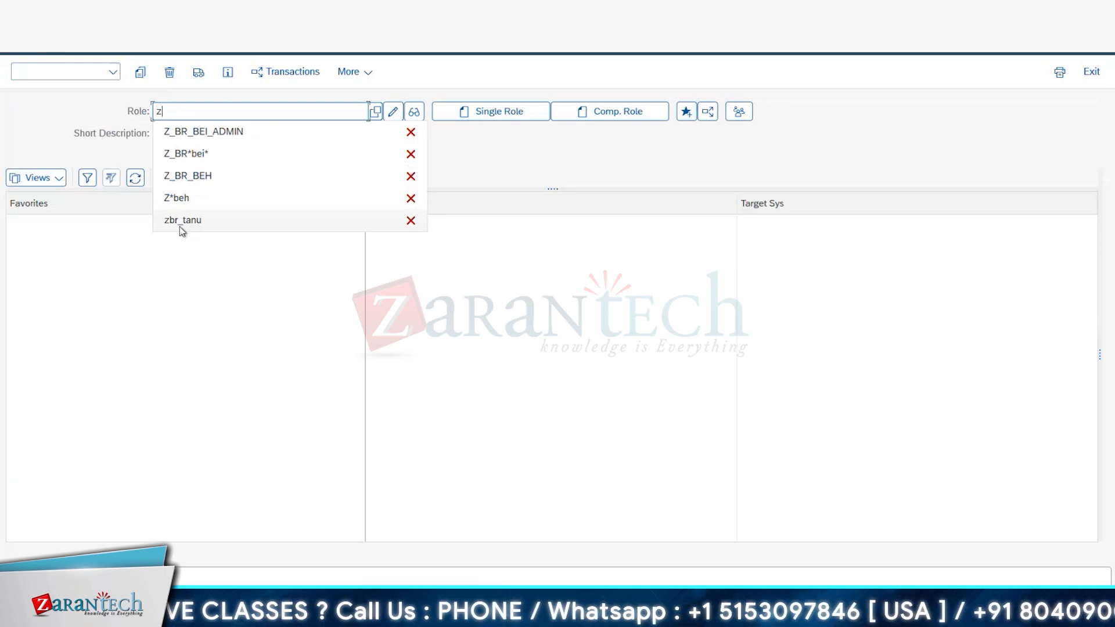
type("_br_")
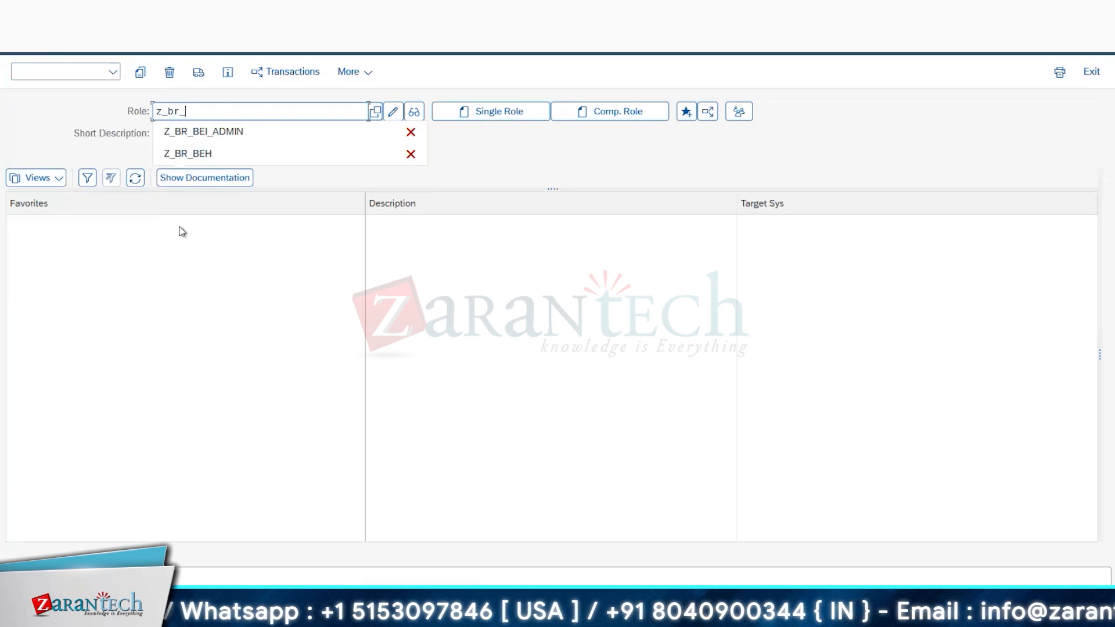
type("AP")
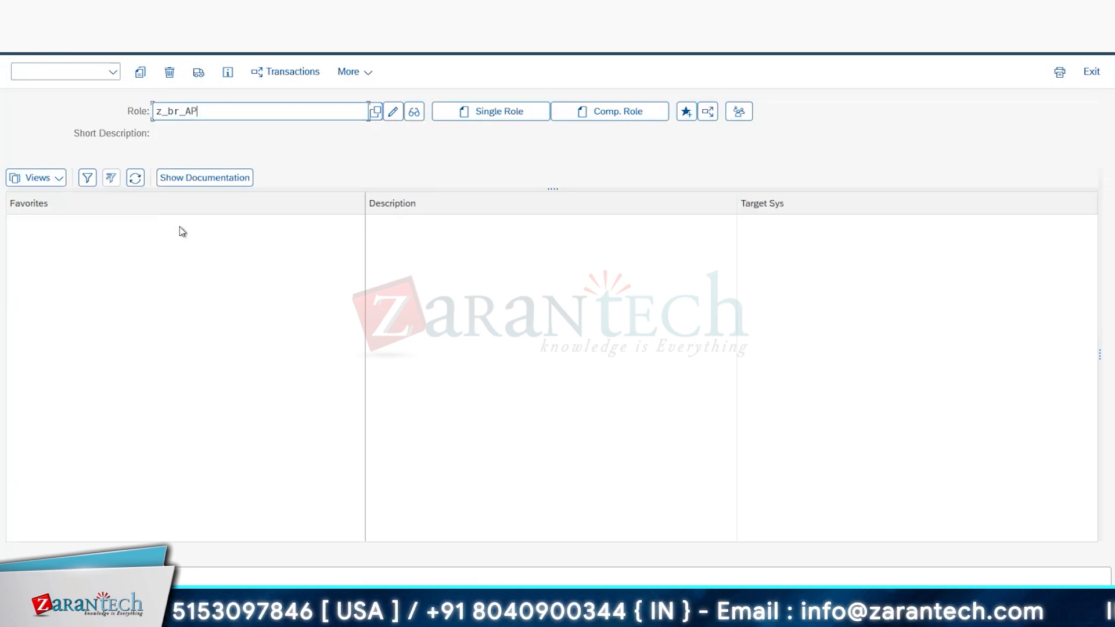
left_click(394, 111)
left_click(168, 111)
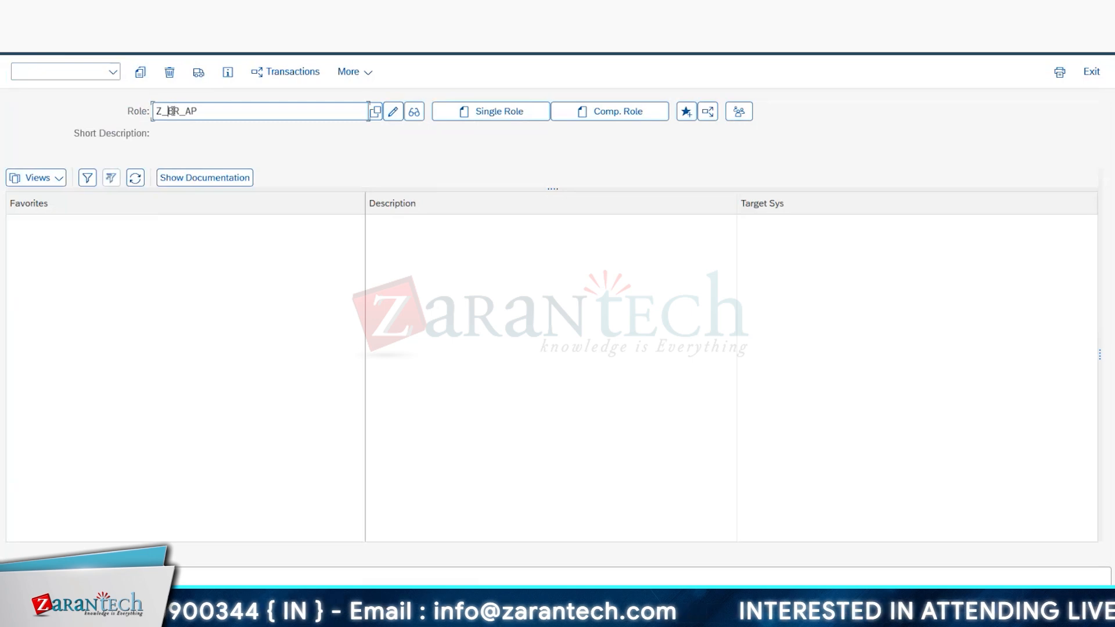
key("BackSpace")
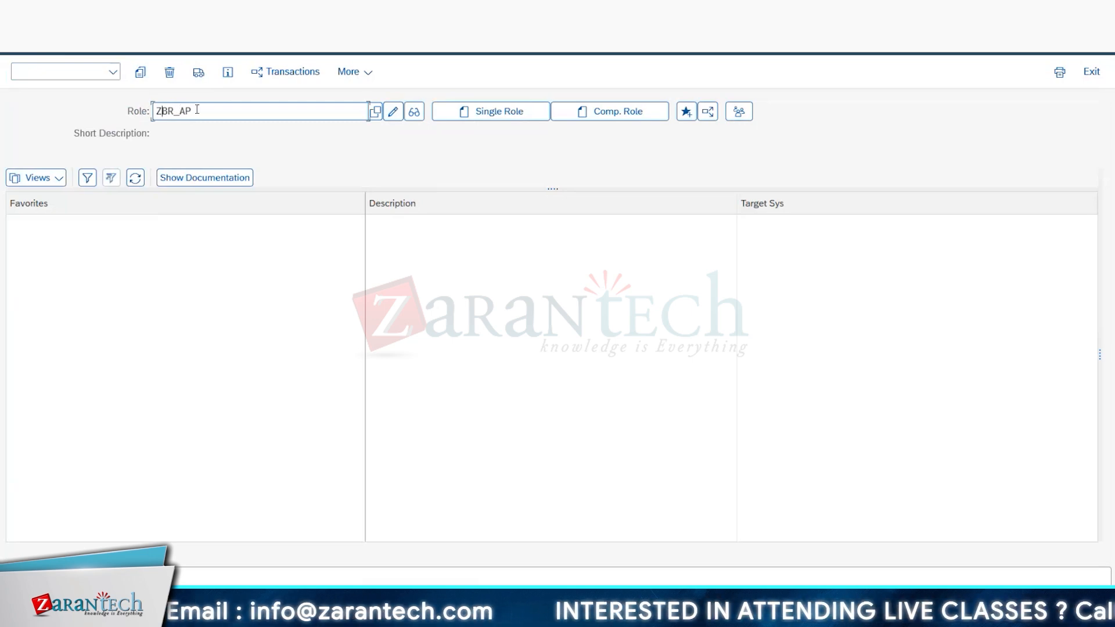
left_click(518, 113)
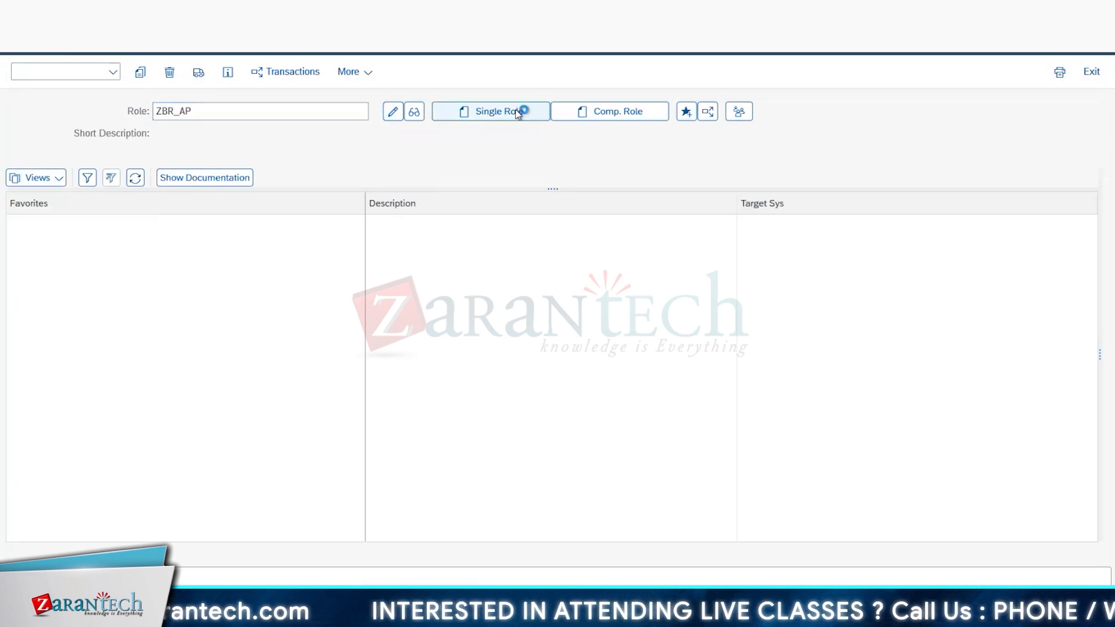
Step: Set the description of the role ZBR_AP to "custom AP role"
type("cus")
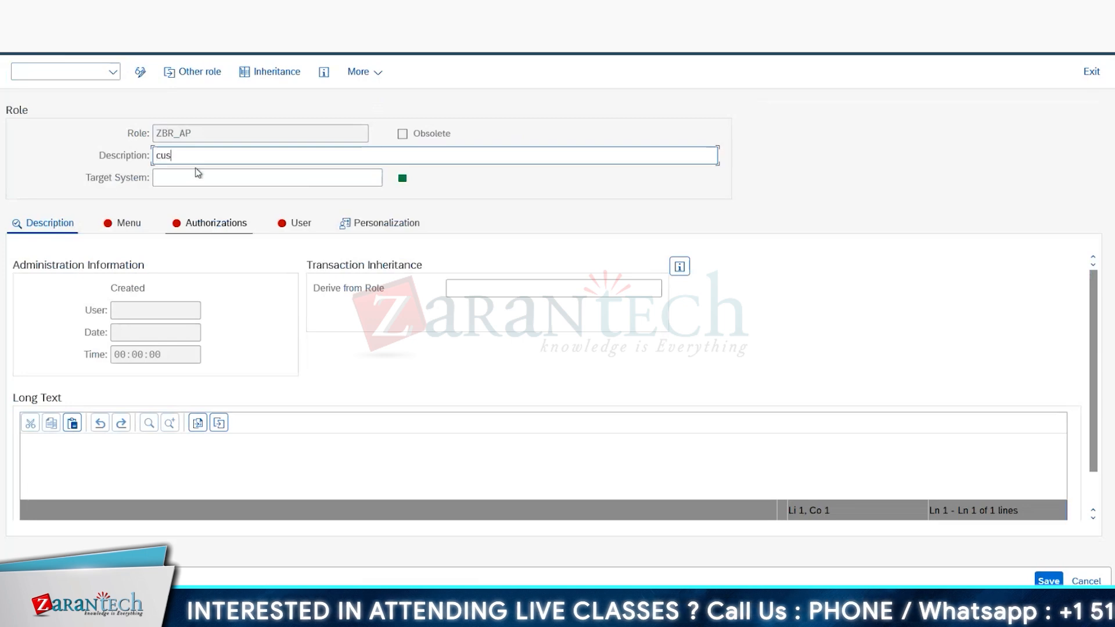
type("tom AP r")
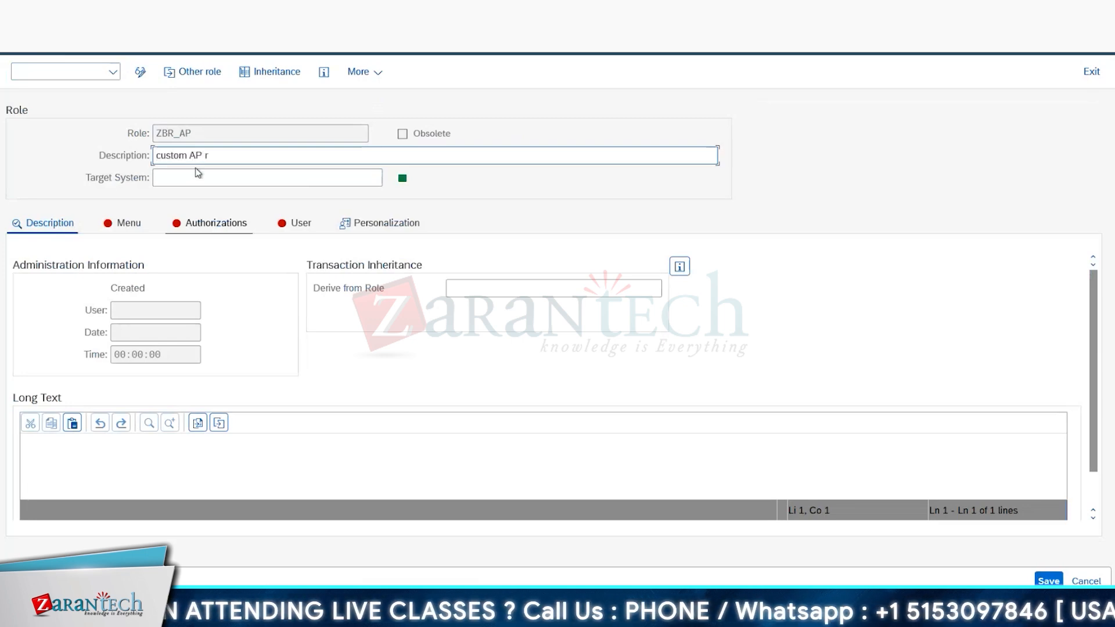
type("ole")
key("Return")
Step: Assign the SAP Fiori launchpad catalog Z_BC_CS2_AP to the menu of role ZBR_AP, adapting the group ID copied from the launchpad designer
left_click(128, 225)
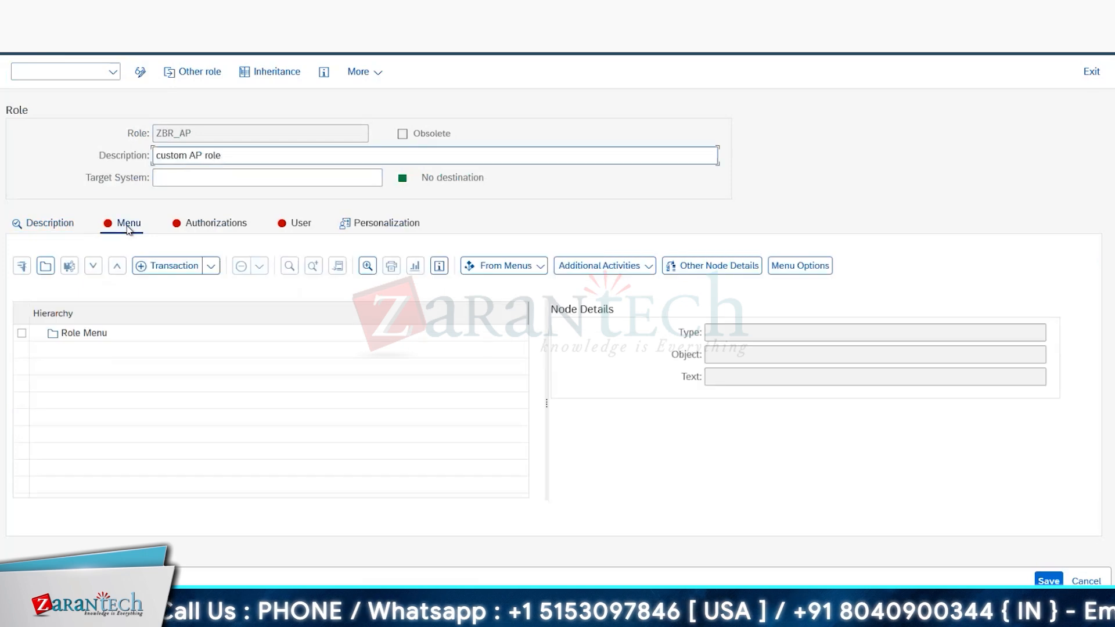
left_click(211, 267)
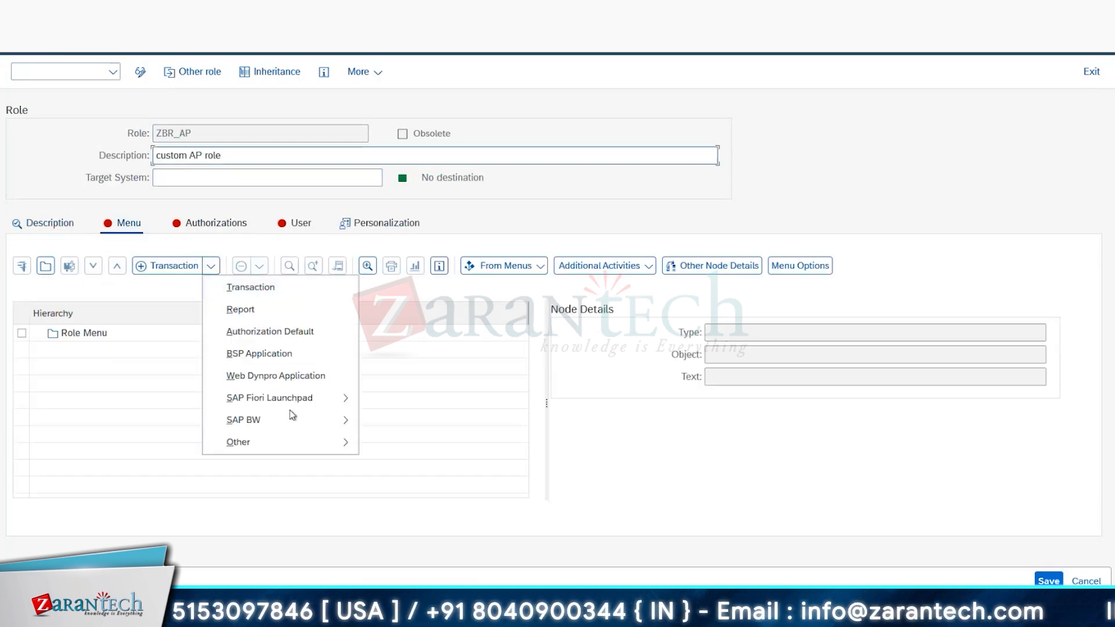
mouse_move(336, 399)
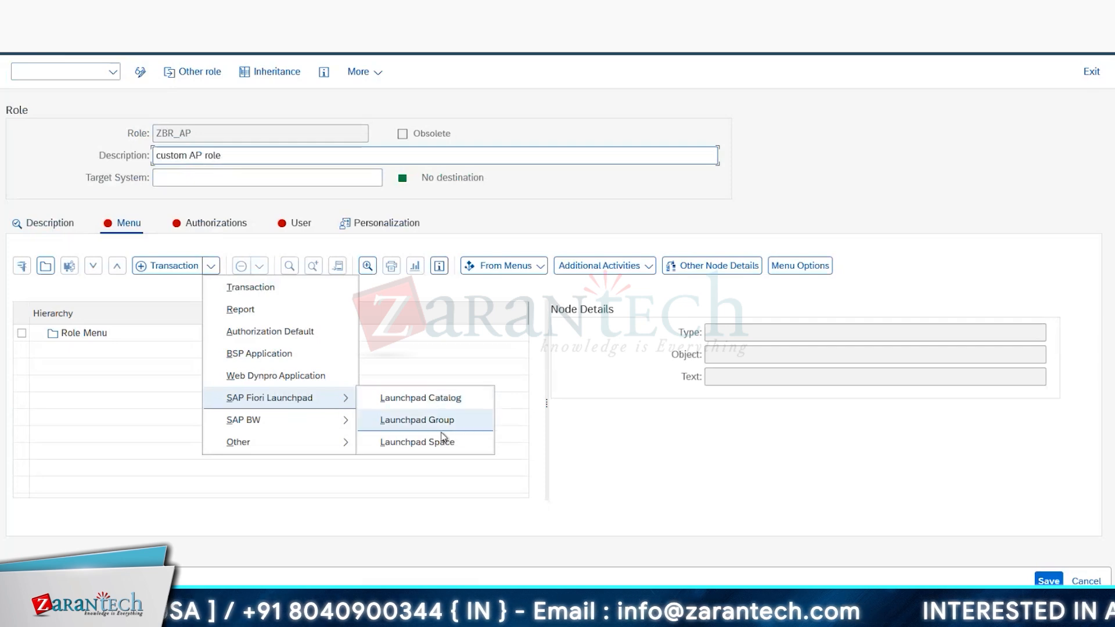
left_click(420, 398)
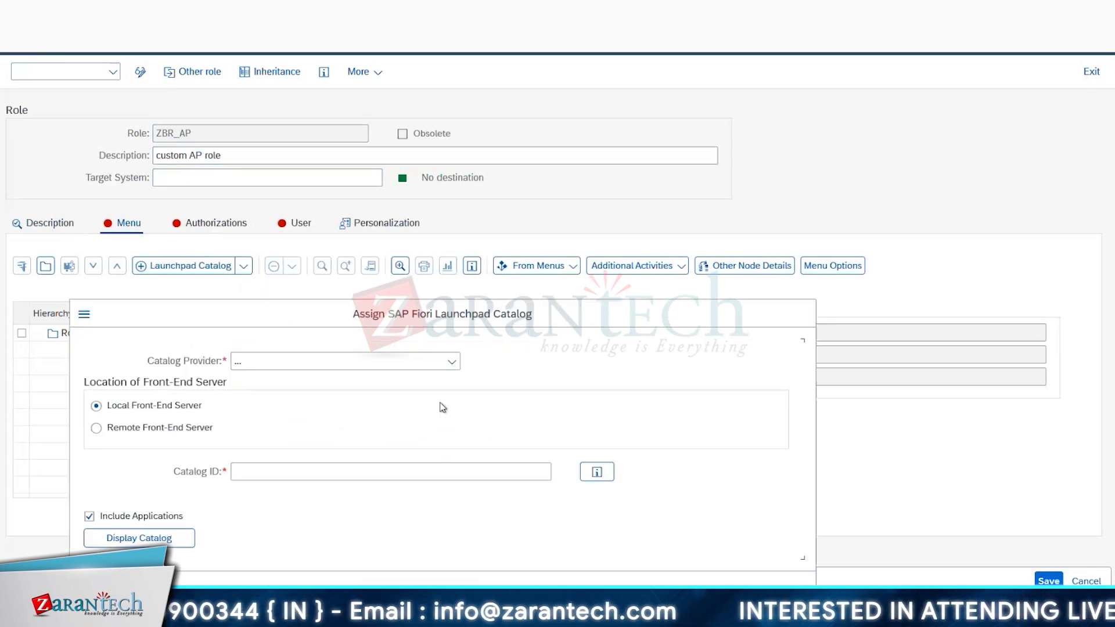
left_click(304, 473)
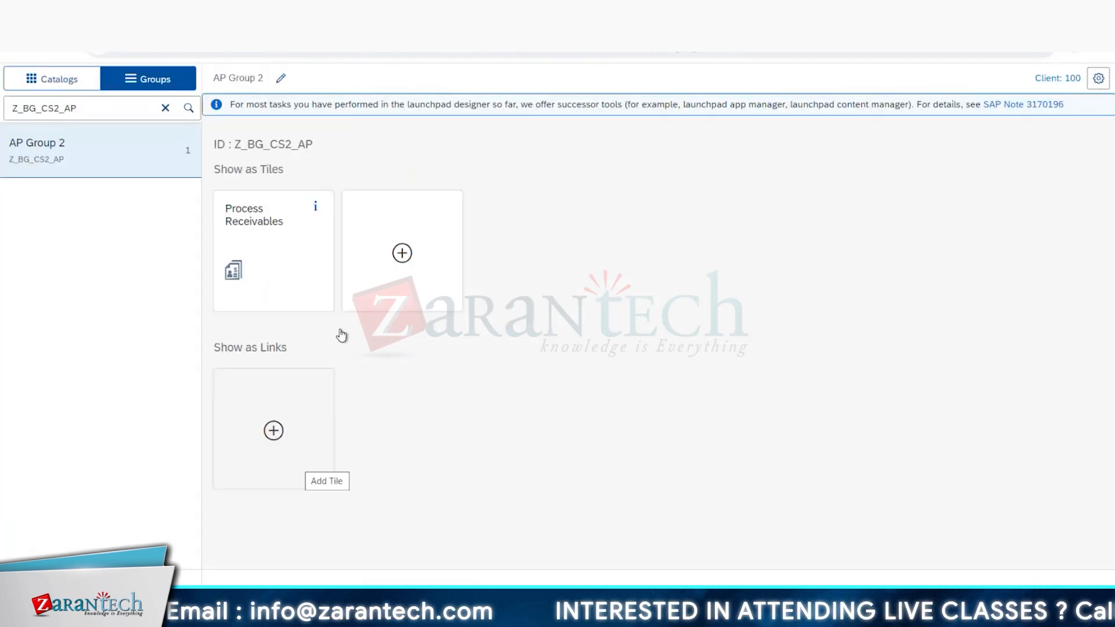
left_click_drag(314, 144, 246, 146)
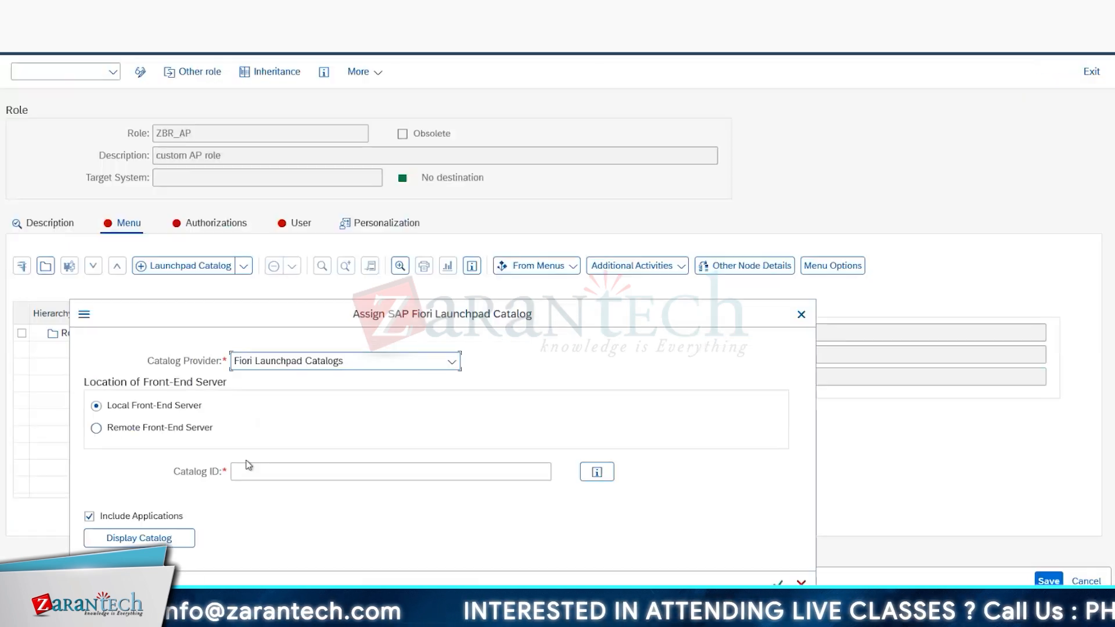
type("Z_BG_CS2_AP")
key("BackSpace")
key("BackSpace")
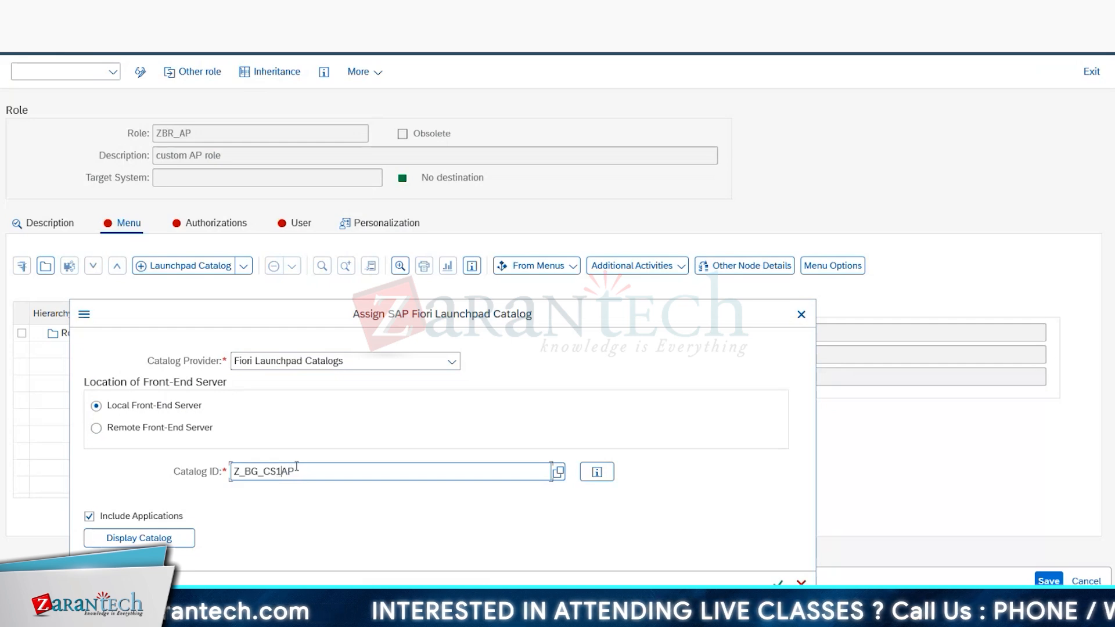
left_click_drag(288, 471, 181, 476)
type("Z_BC_CS2_AP")
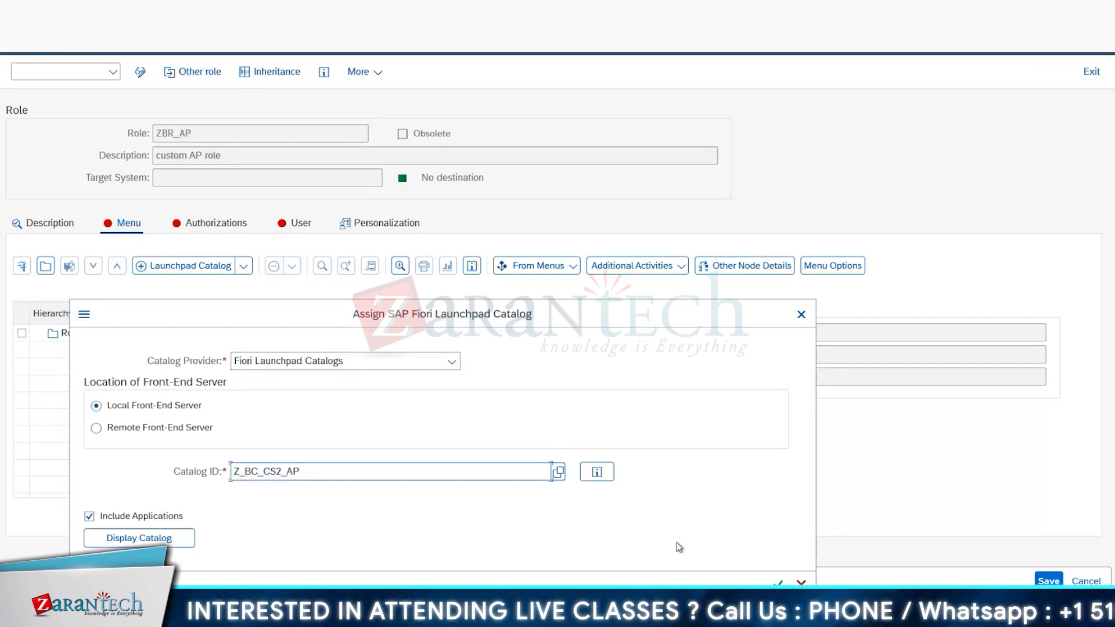
left_click(778, 584)
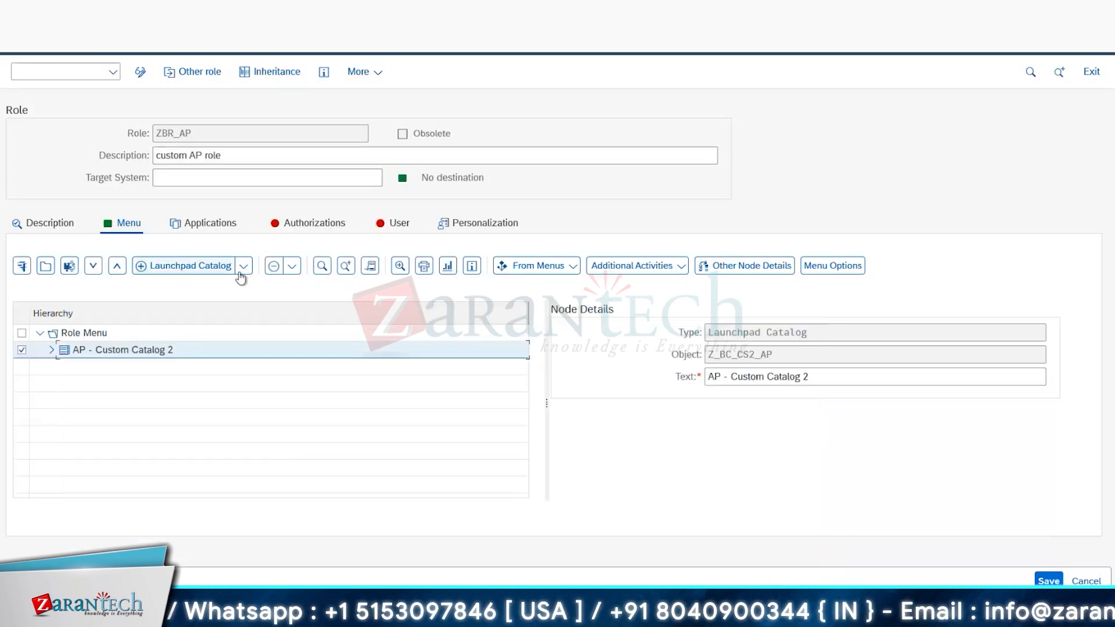
Step: Find the launchpad catalog Z_BC_CS1_AP in the catalog list and assign it, with its applications, to the menu of role ZBR_AP
left_click(213, 266)
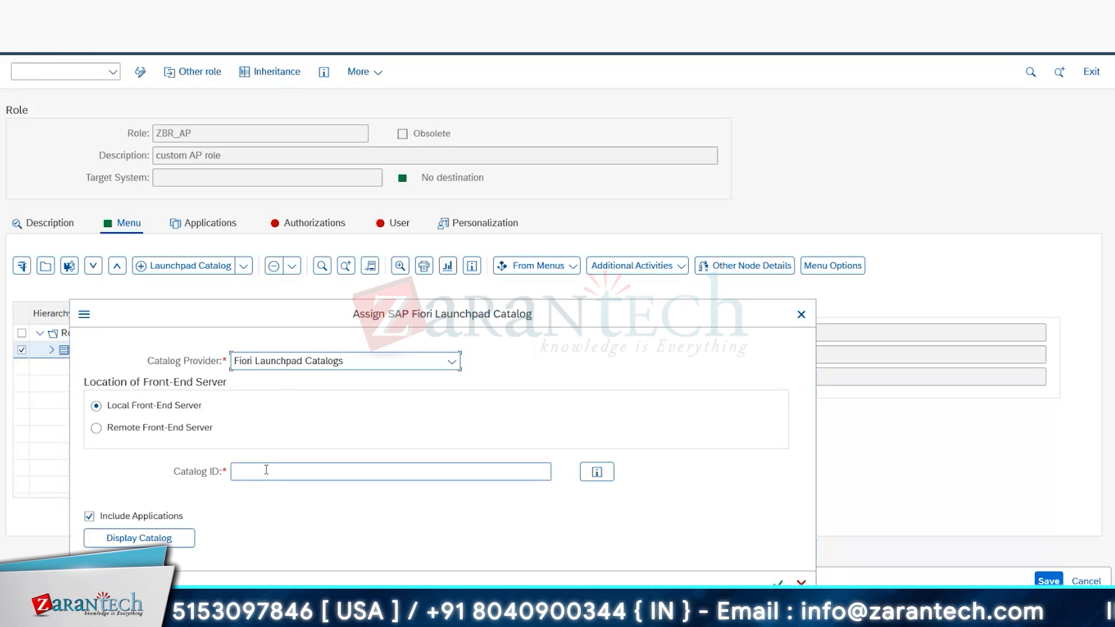
left_click(354, 467)
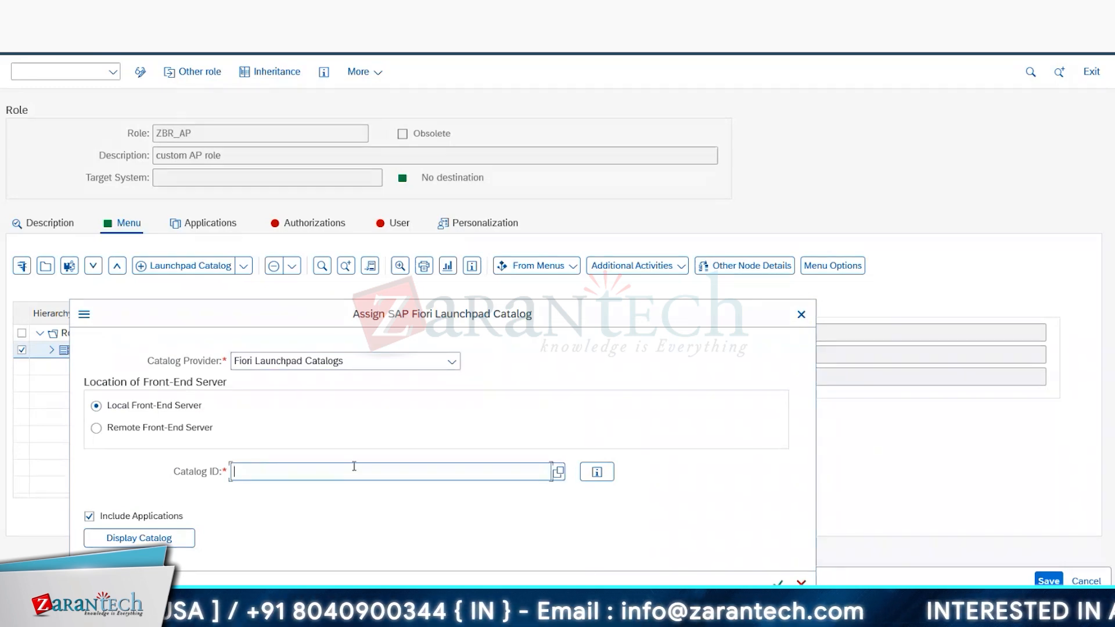
left_click(559, 471)
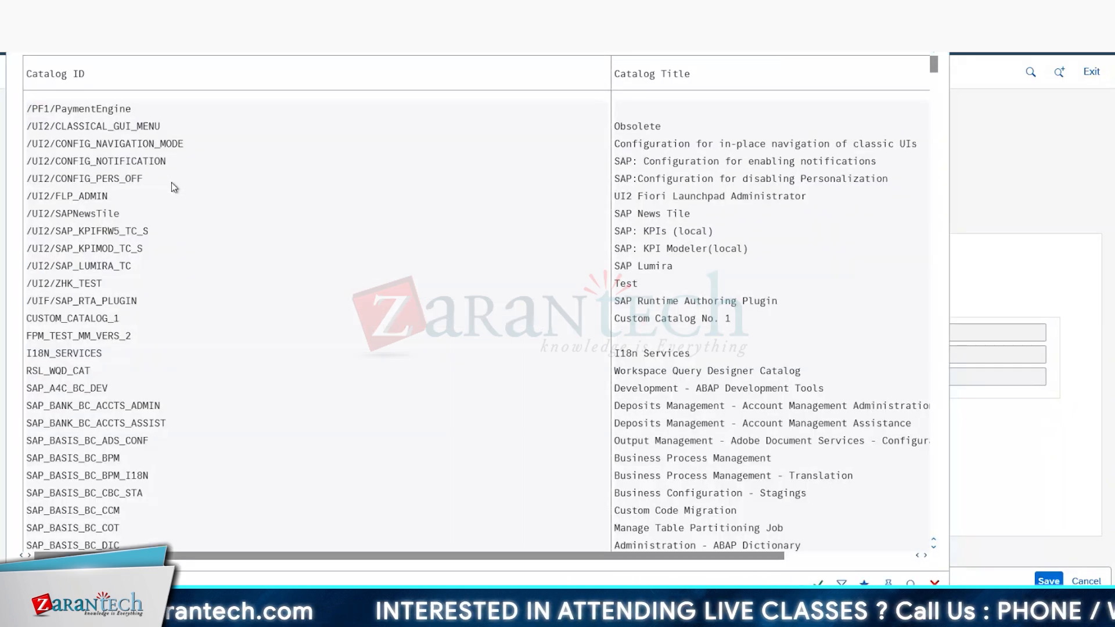
key("ctrl+f")
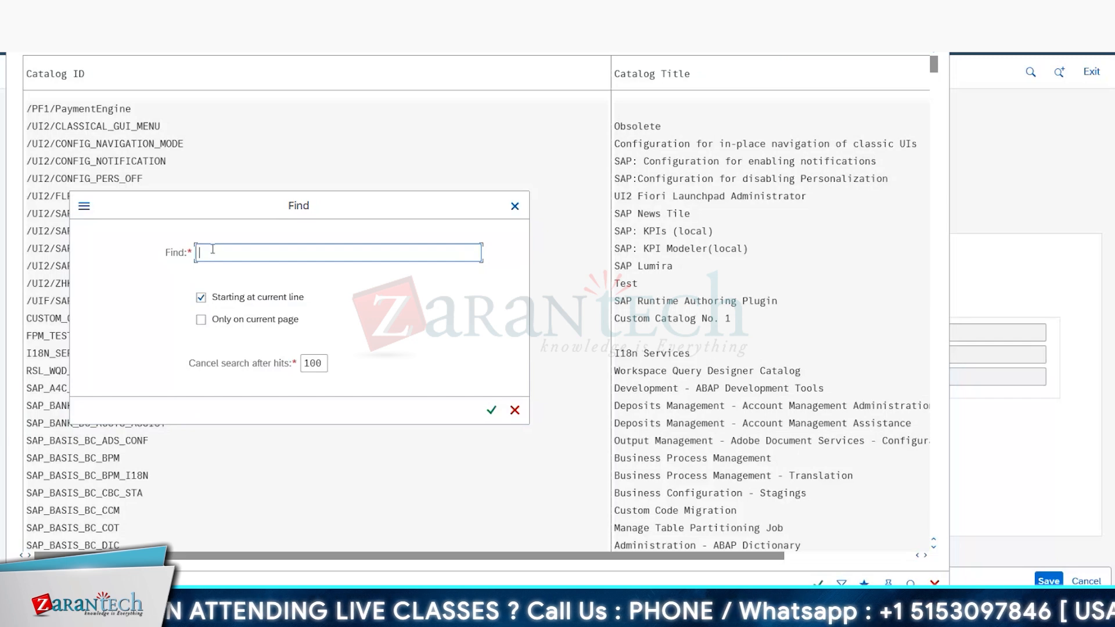
type("Z_BG_CS2_AP")
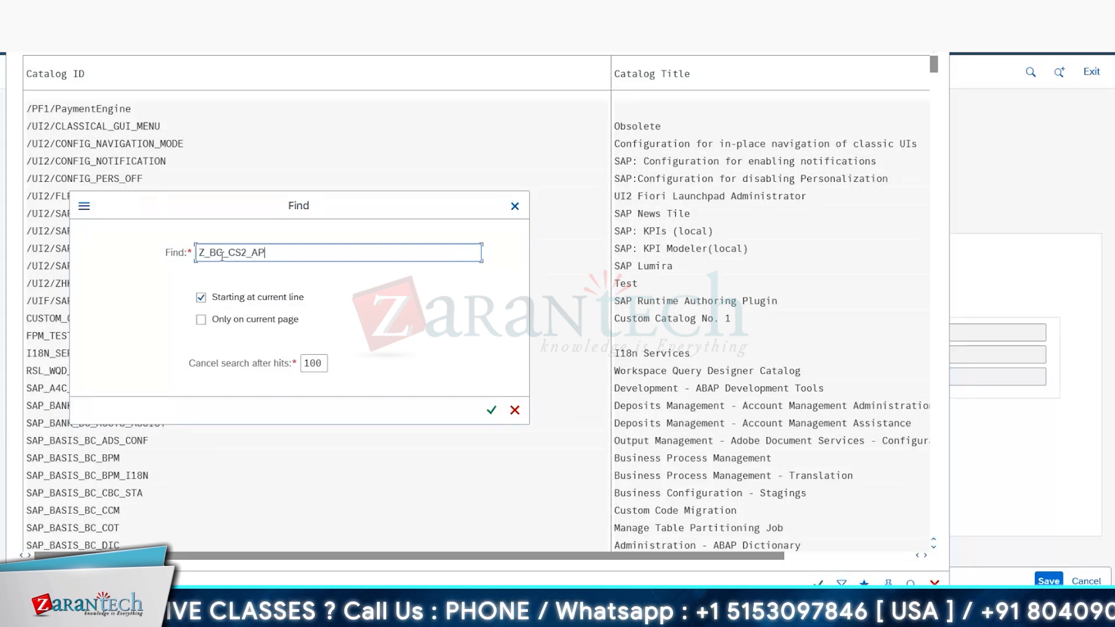
left_click(223, 256)
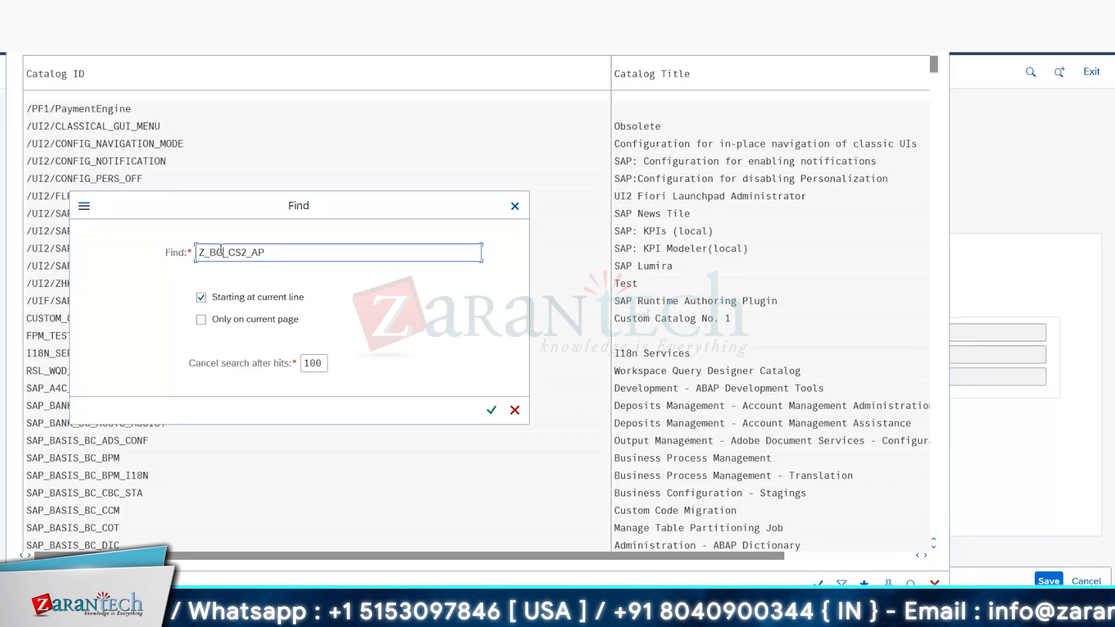
key("BackSpace")
type("C")
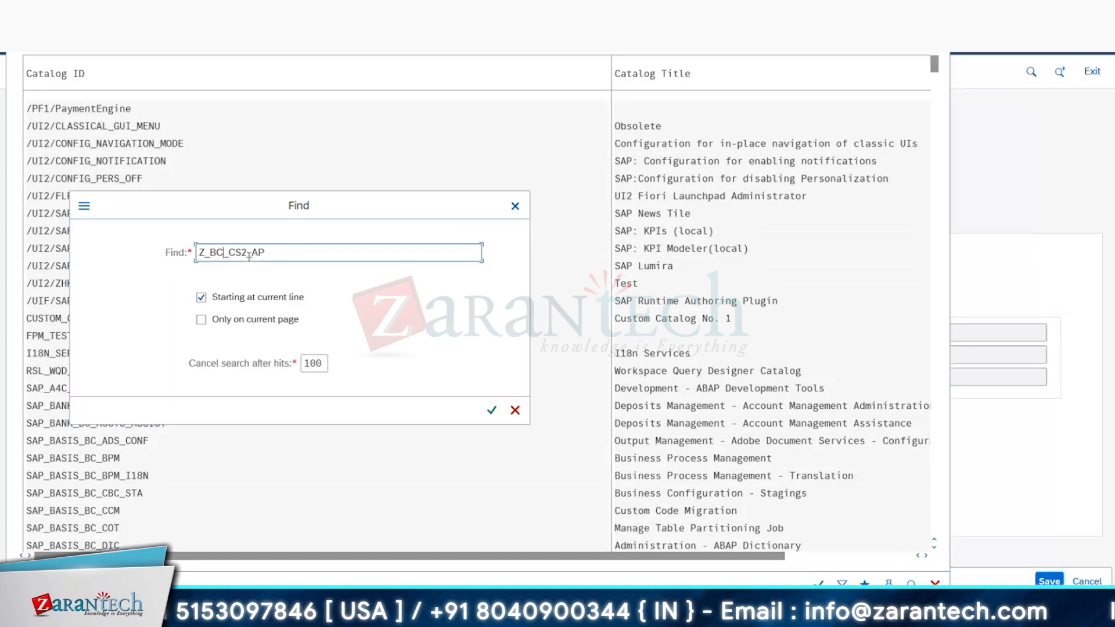
left_click(246, 252)
key("BackSpace")
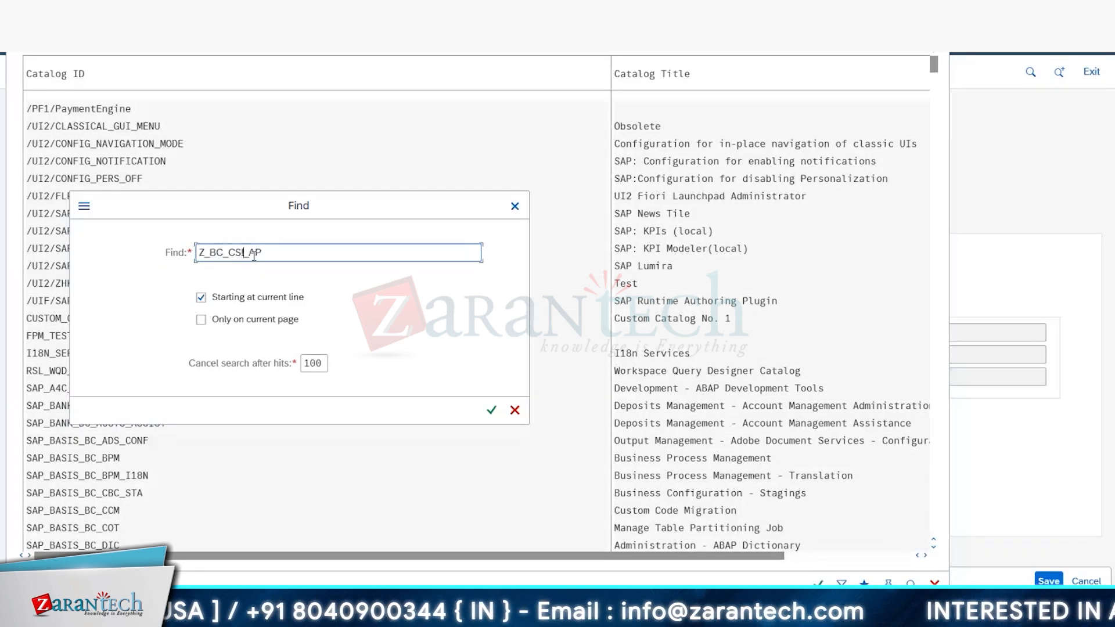
left_click(493, 410)
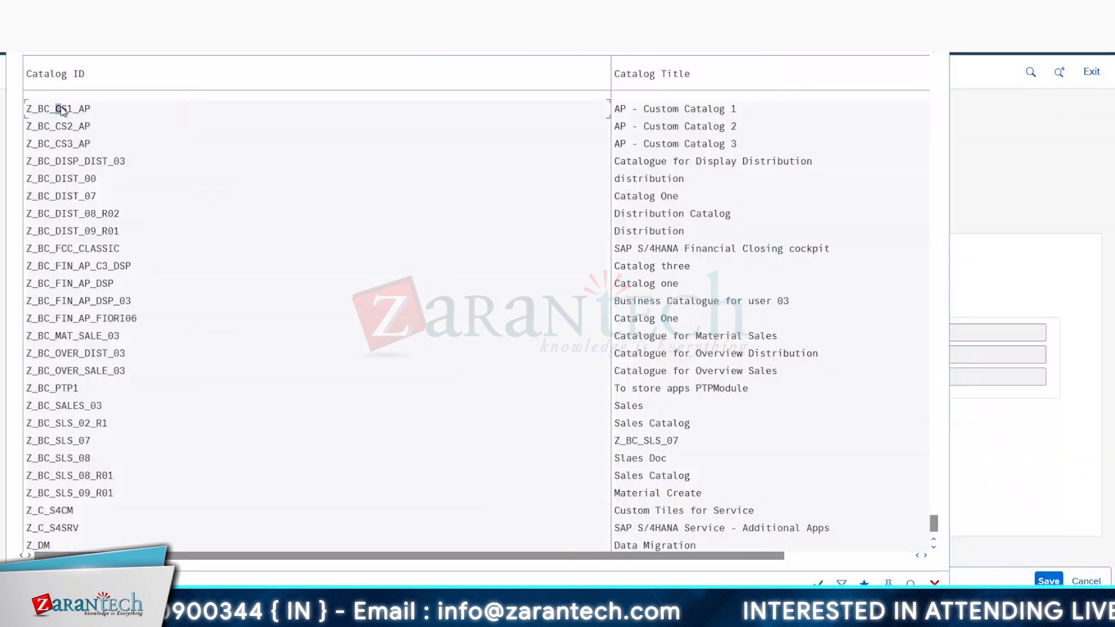
double_click(62, 109)
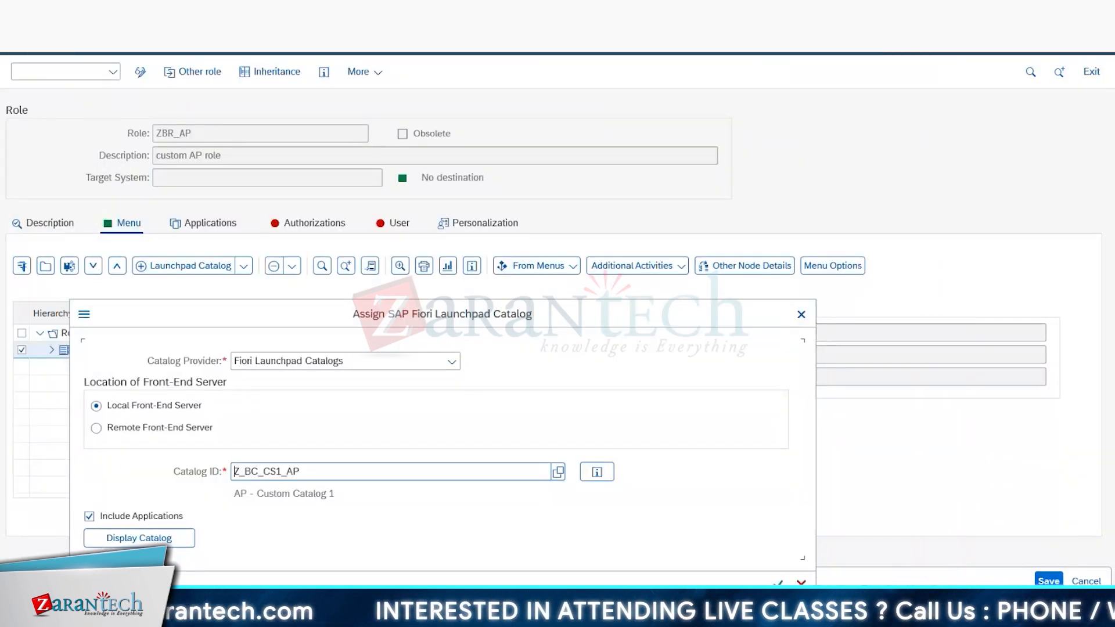
left_click(779, 583)
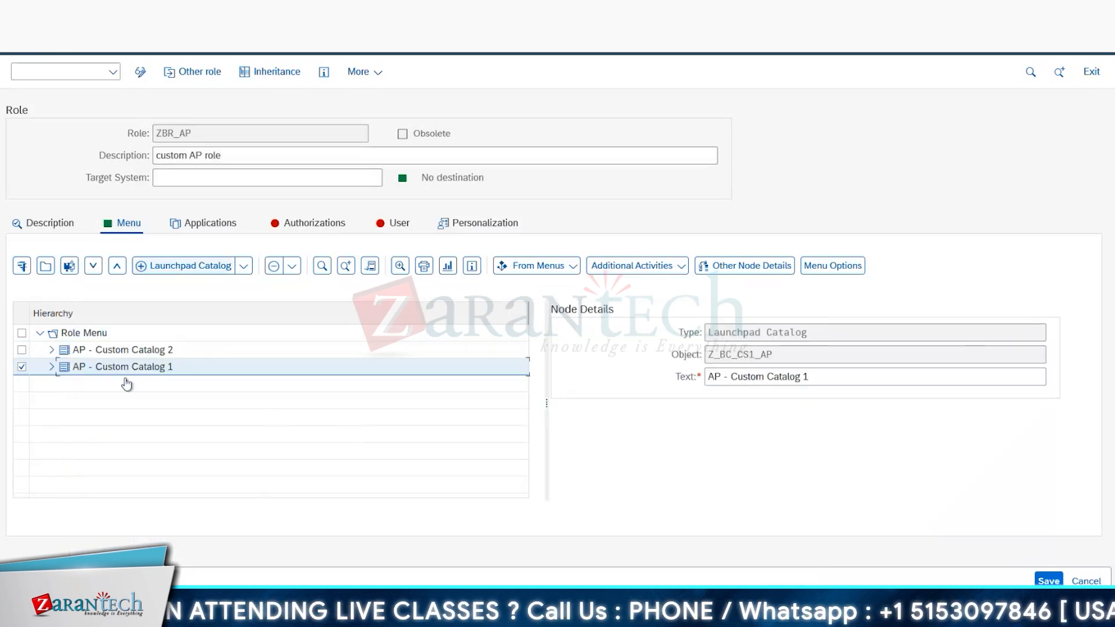
Step: Assign the launchpad catalog Z_BC_CS3_AP to the role menu, adapting the copied group ID, and return from the application log
left_click(194, 267)
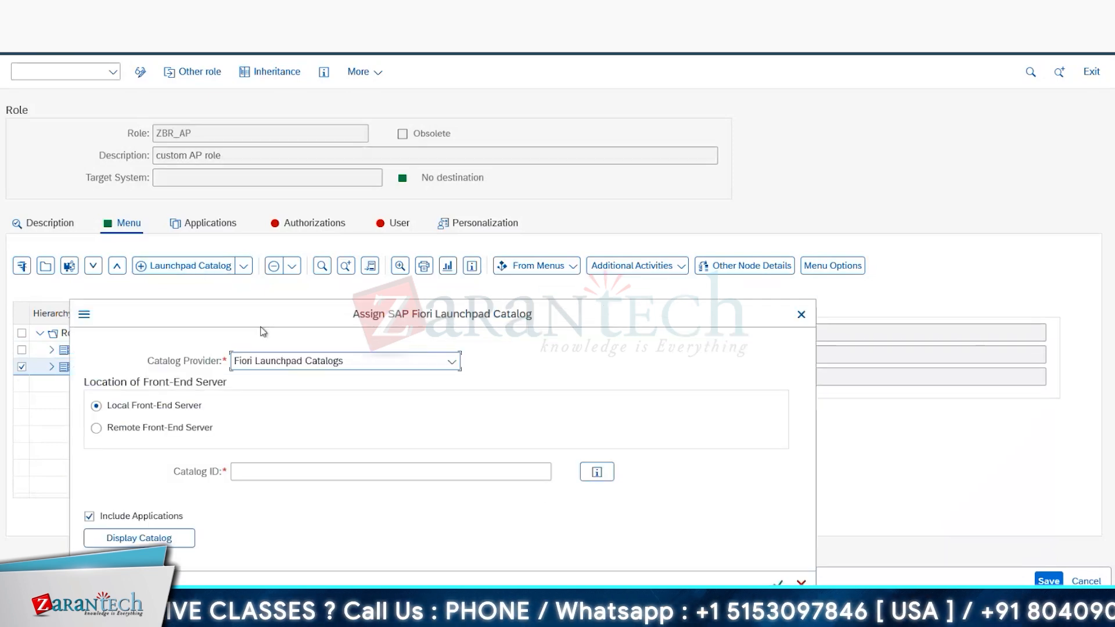
left_click(274, 471)
type("Z_BC_CS3_AP")
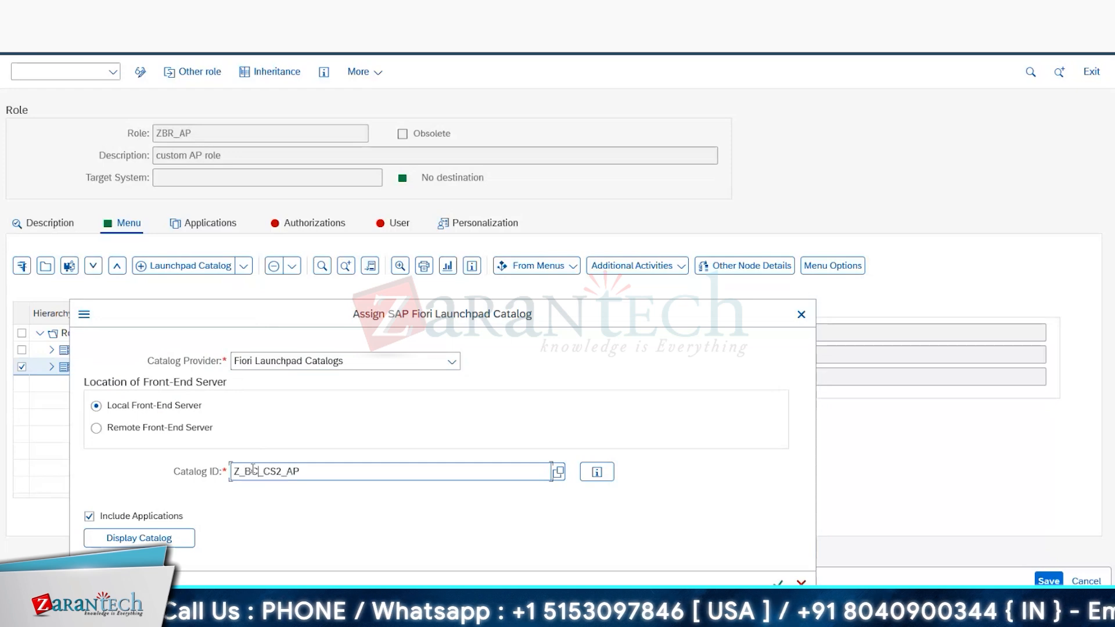
key("Return")
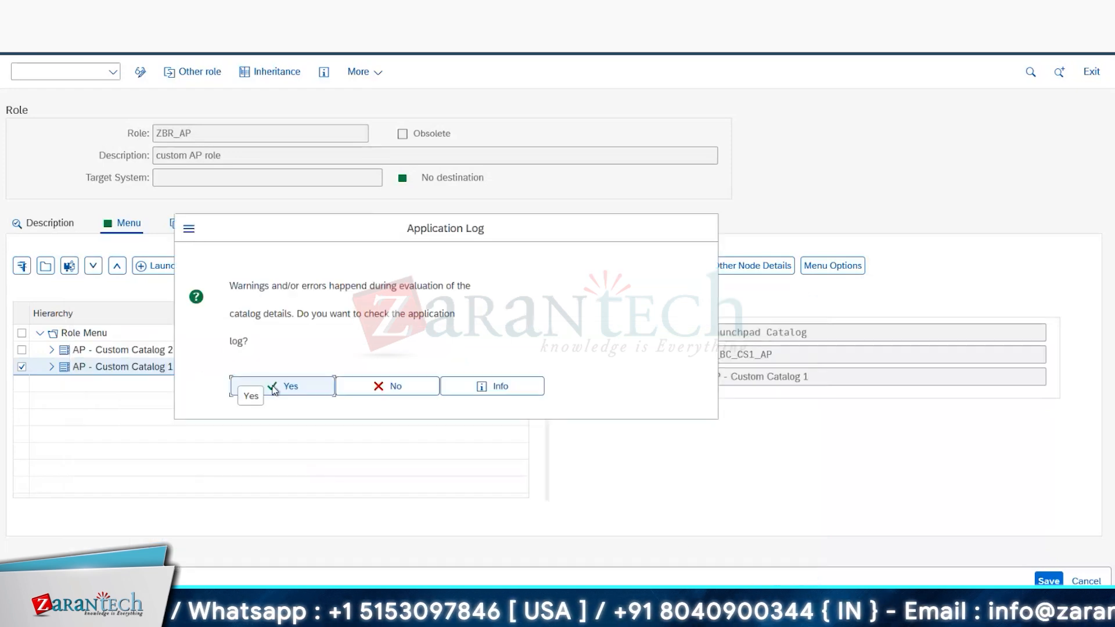
left_click(277, 383)
key("F3")
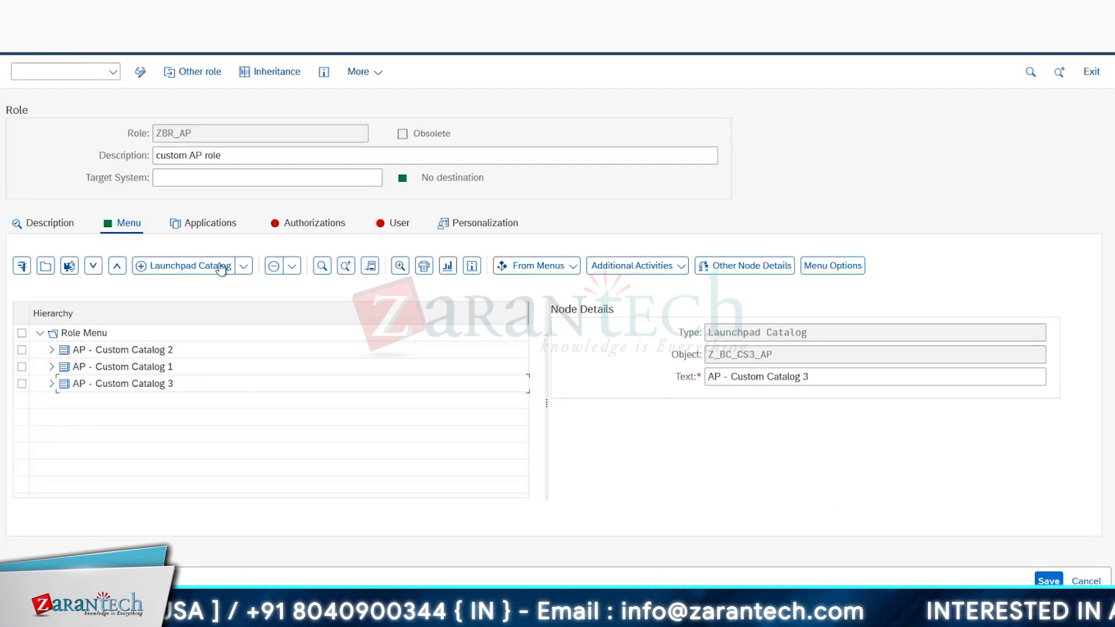
Step: Assign the SAP Fiori launchpad group Z_BG_CS2_AP to the role menu using the copied group ID, and display its node details
left_click(244, 267)
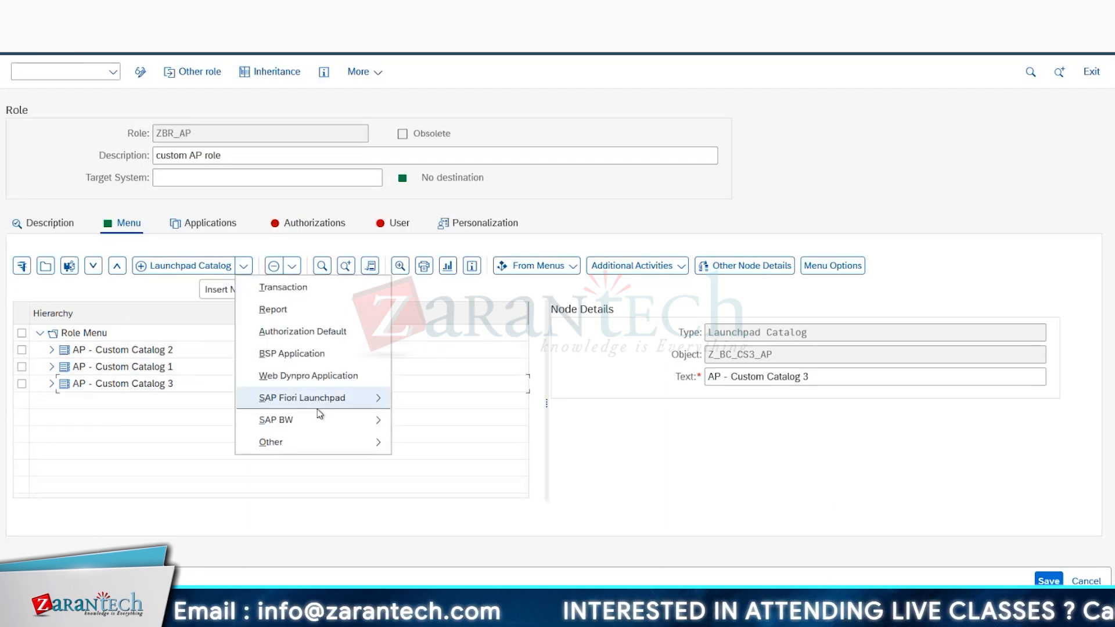
mouse_move(317, 409)
left_click(450, 419)
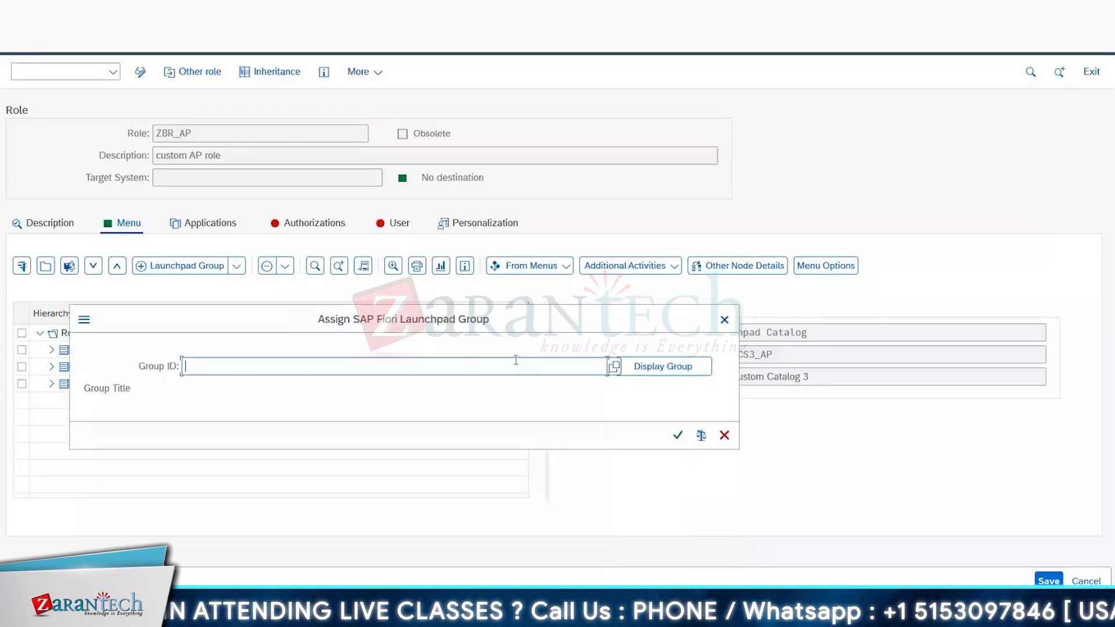
type("Z_BG_CS2_AP")
left_click(677, 435)
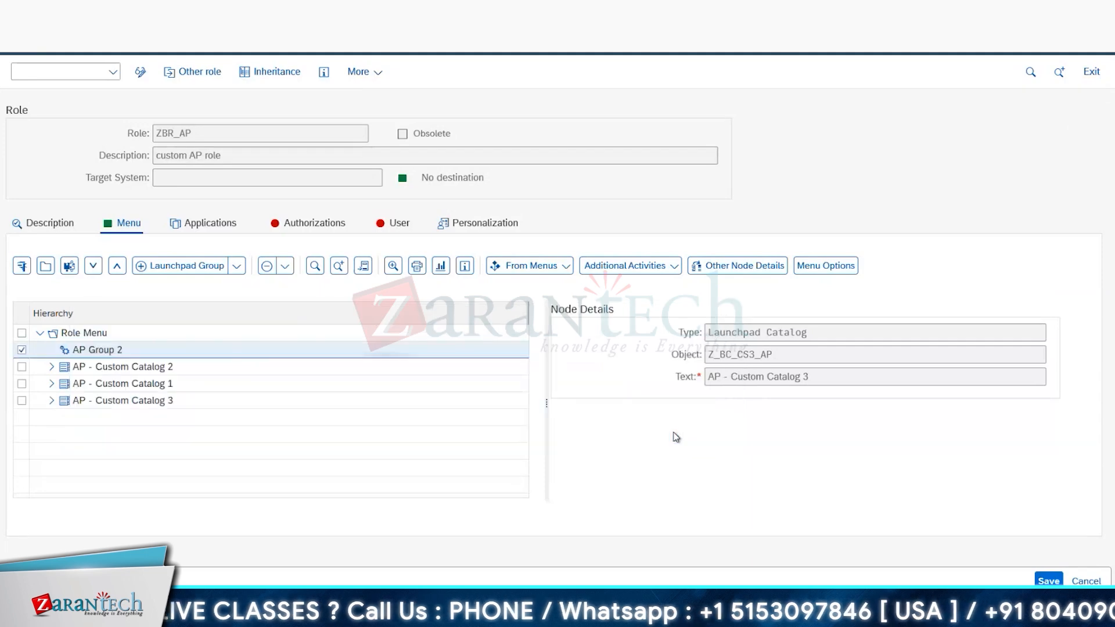
left_click(308, 353)
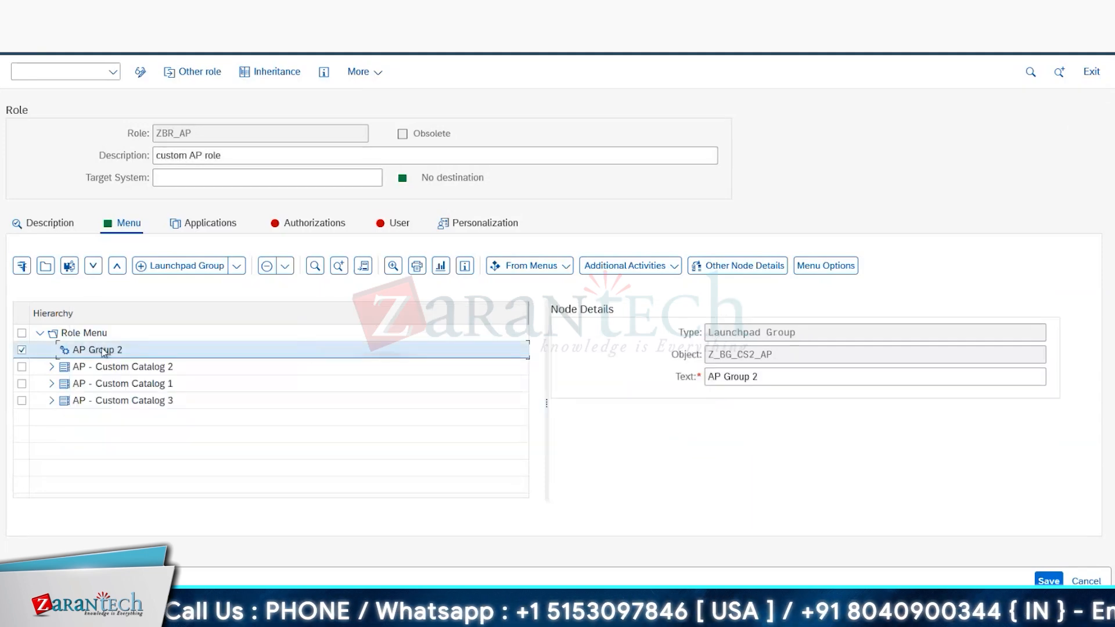
Step: Assign the launchpad group Z_BG_CS1_AP to the menu of role ZBR_AP
left_click(180, 265)
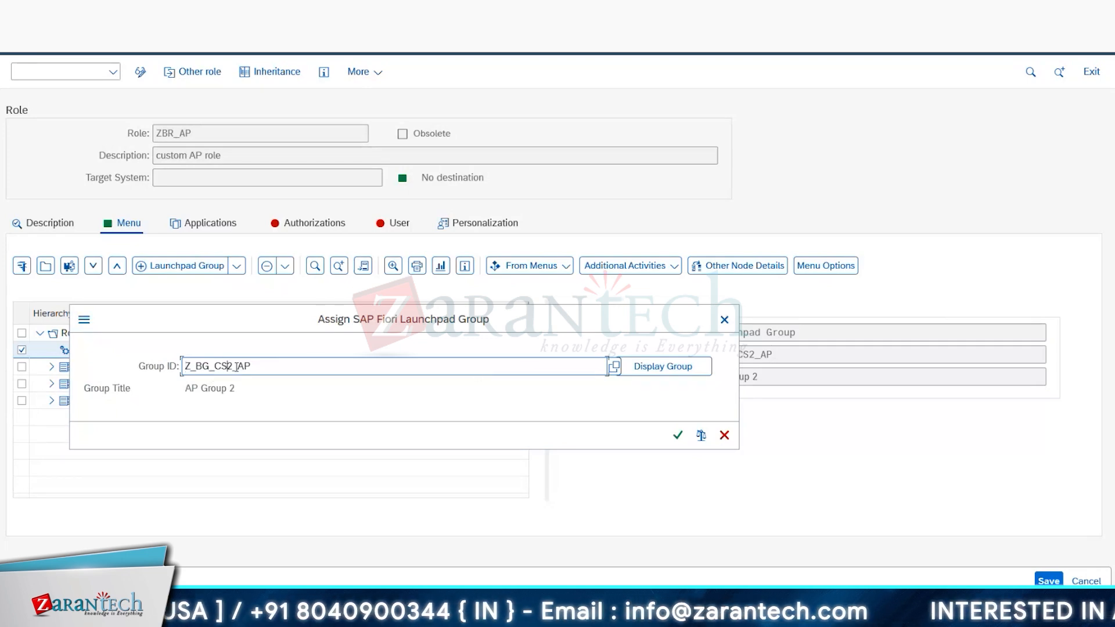
key("BackSpace")
type("1")
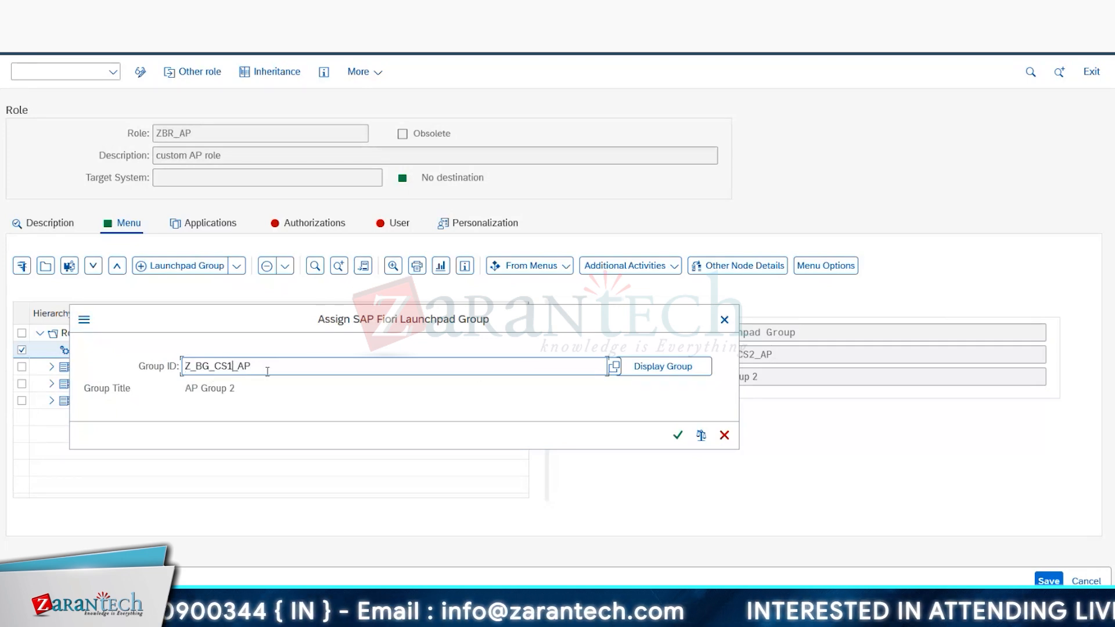
left_click(677, 435)
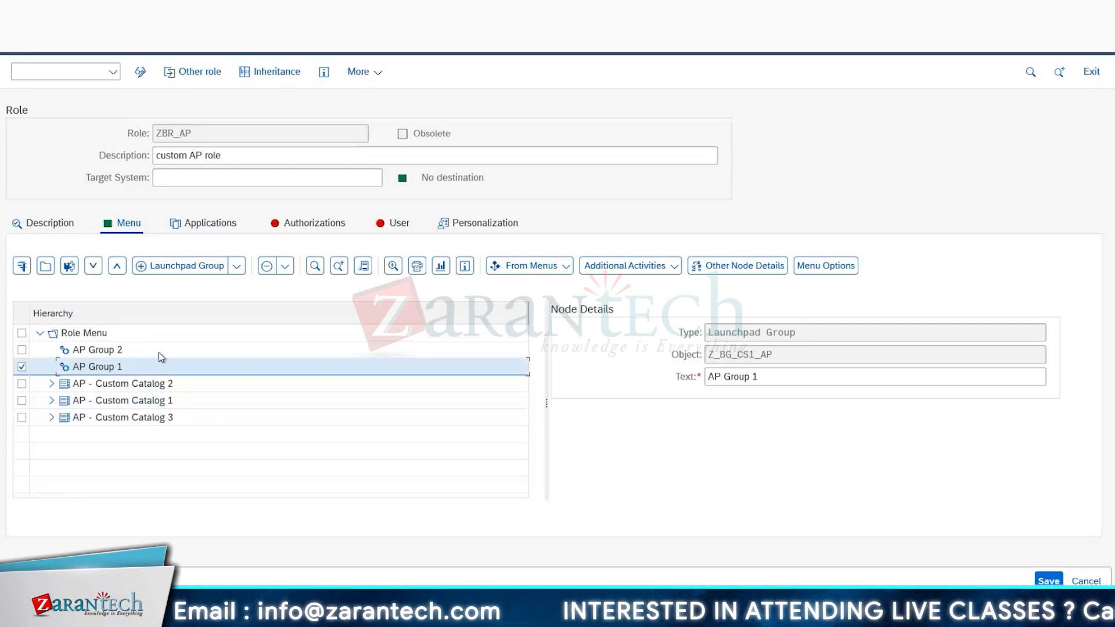
Step: Assign the launchpad group Z_BG_CS3_AP to the menu of role ZBR_AP
left_click(209, 267)
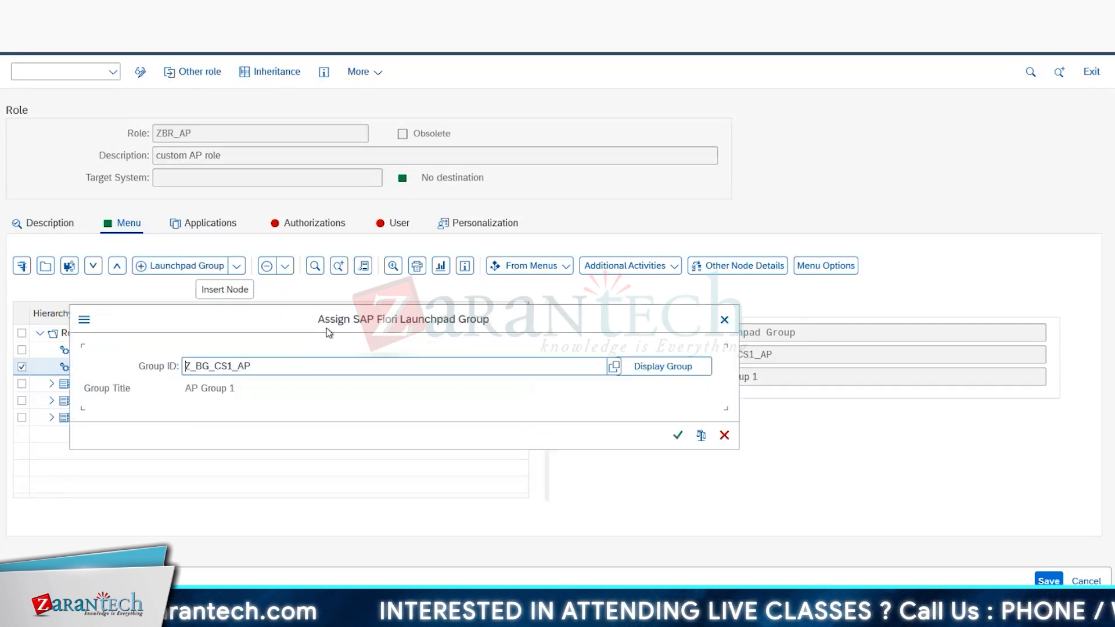
left_click(229, 366)
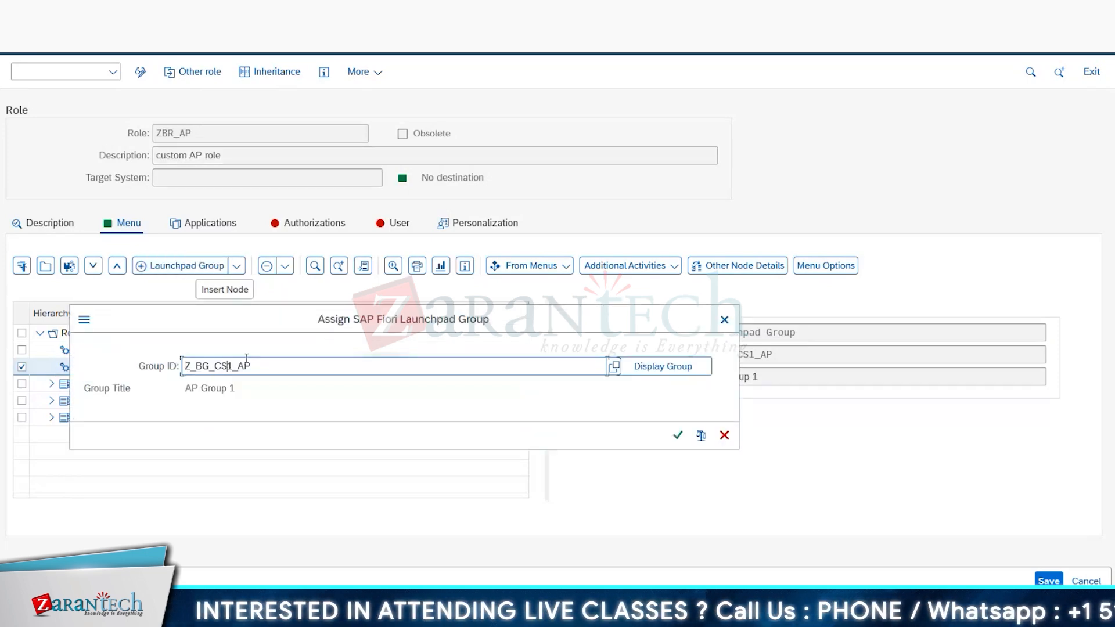
key("Delete")
type("3")
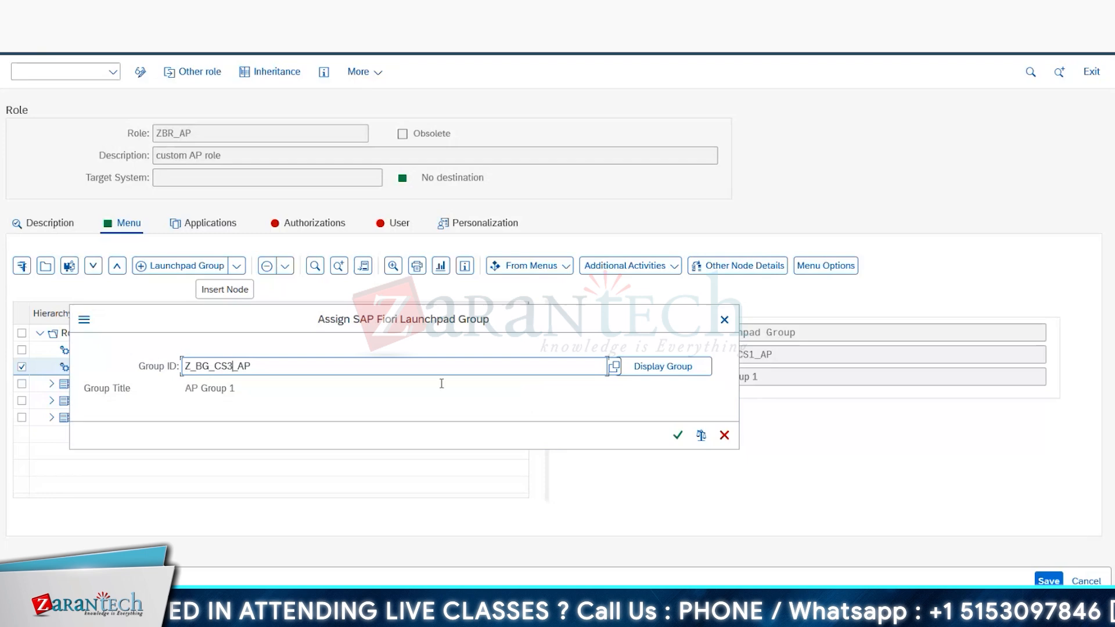
left_click(677, 434)
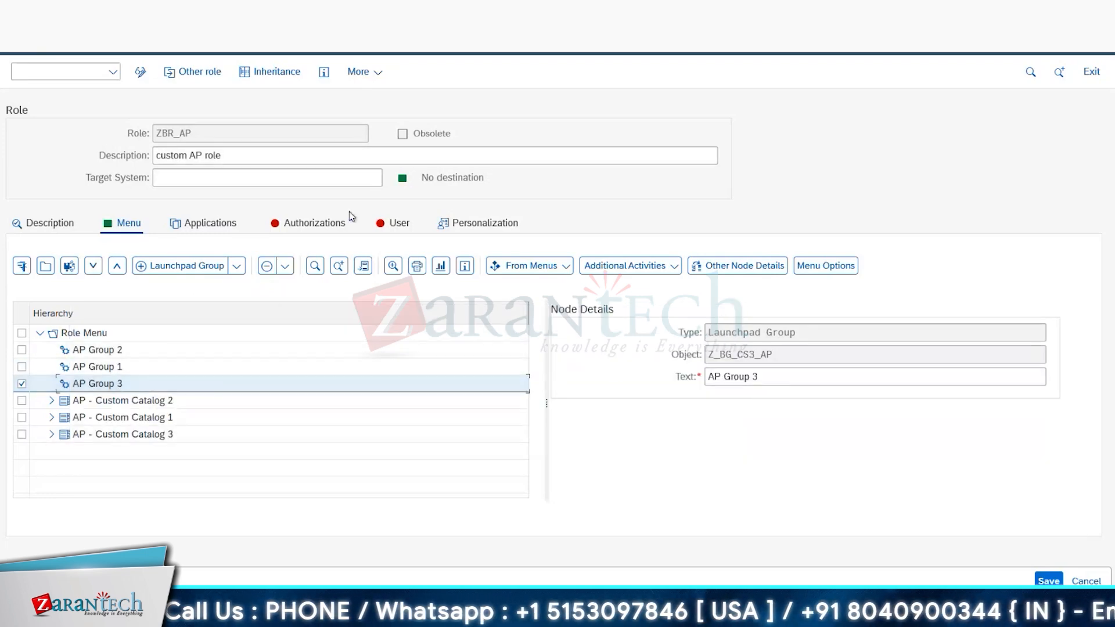
Step: Assign the user ID ZSAPFIORI000 to role ZBR_AP
left_click(391, 226)
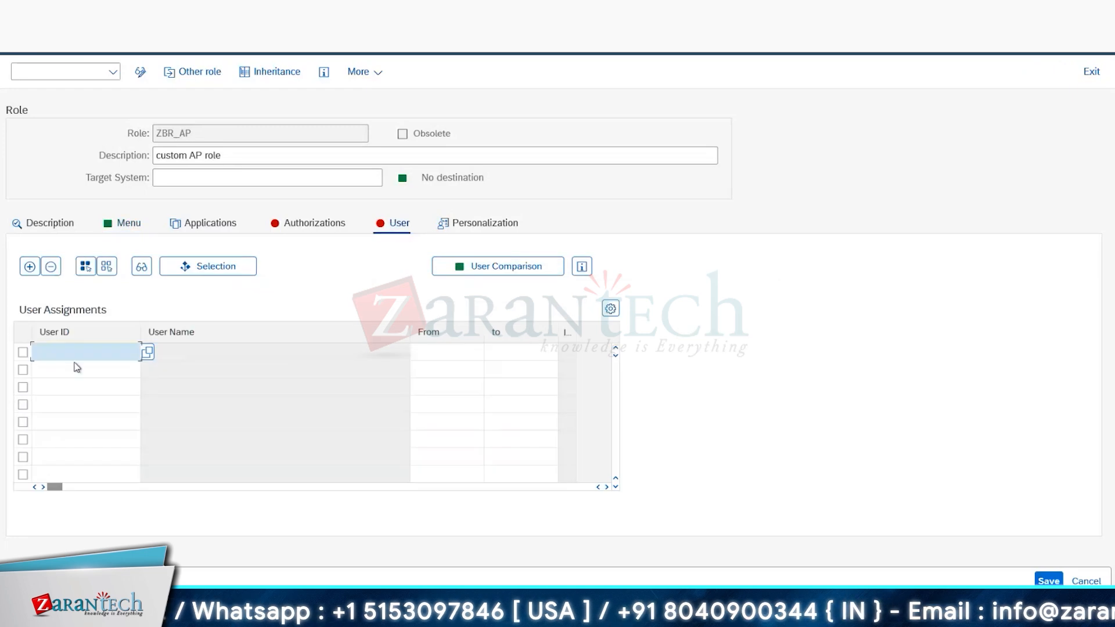
left_click(60, 352)
left_click(74, 393)
key("Return")
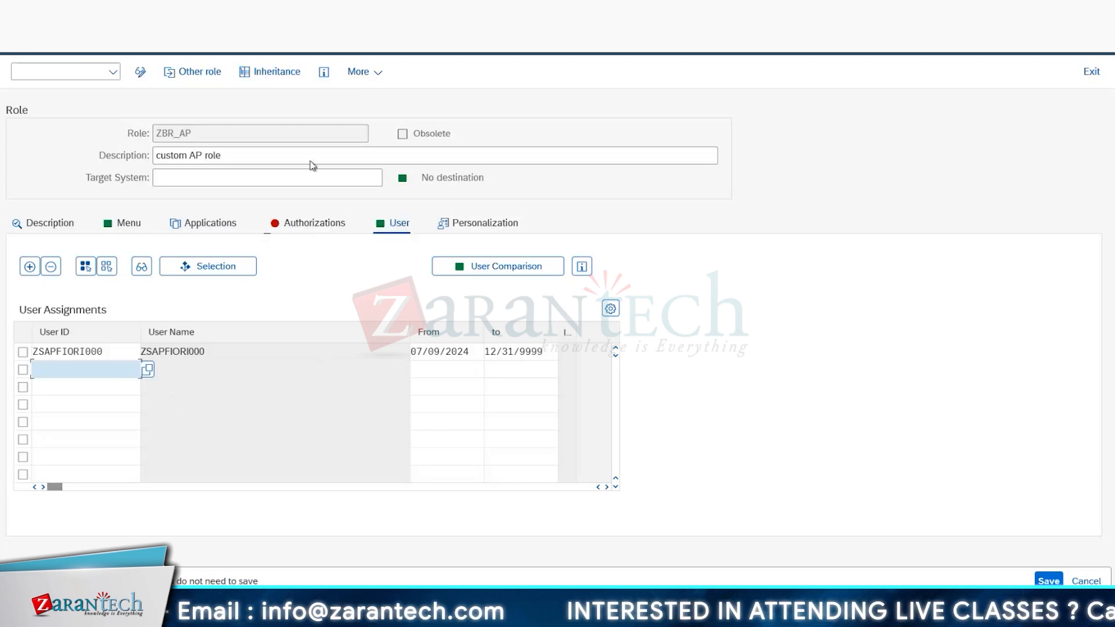
Step: Copy the role name ZBR_AP and select the task list SAP_FIORI_FCM_CONTENT_ACTIVATION in transaction stc01 in a new GUI window
left_click_drag(196, 133, 155, 133)
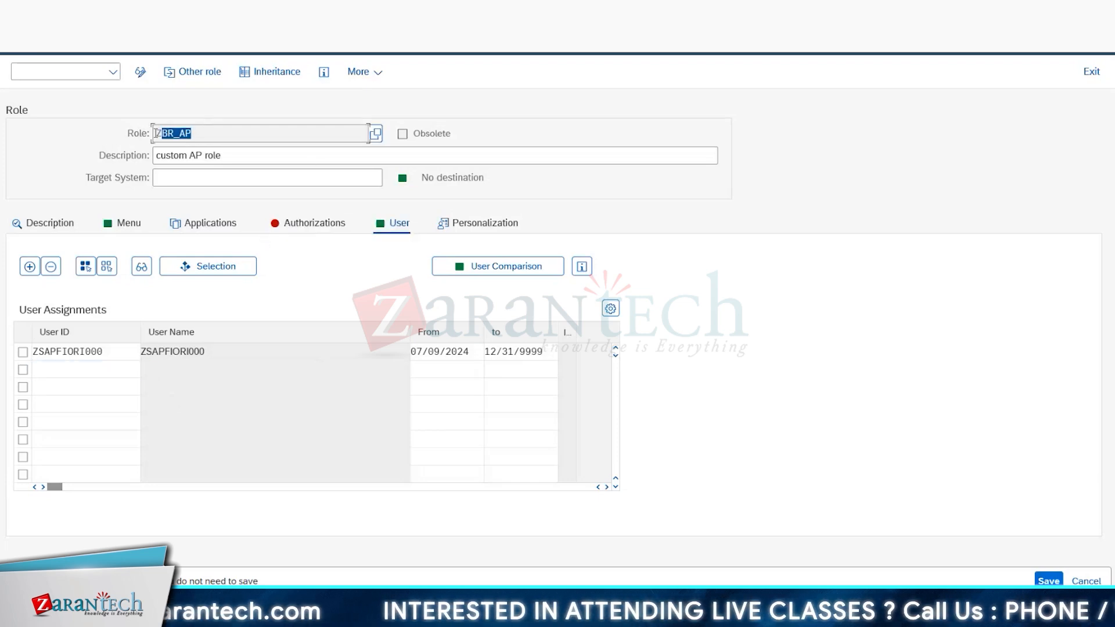
left_click(165, 133)
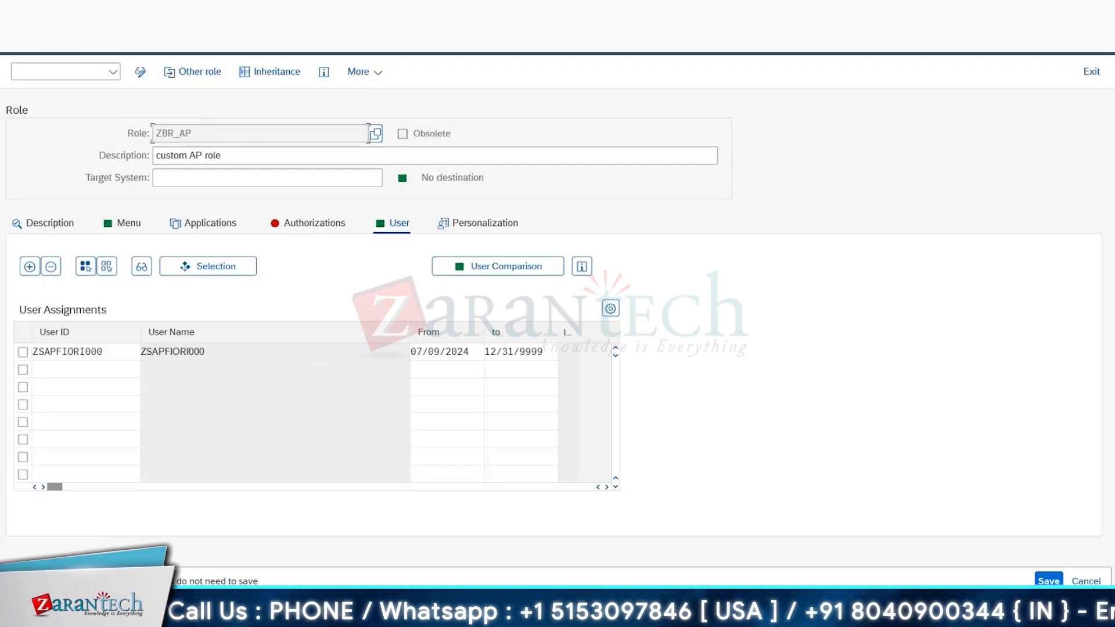
mouse_move(248, 566)
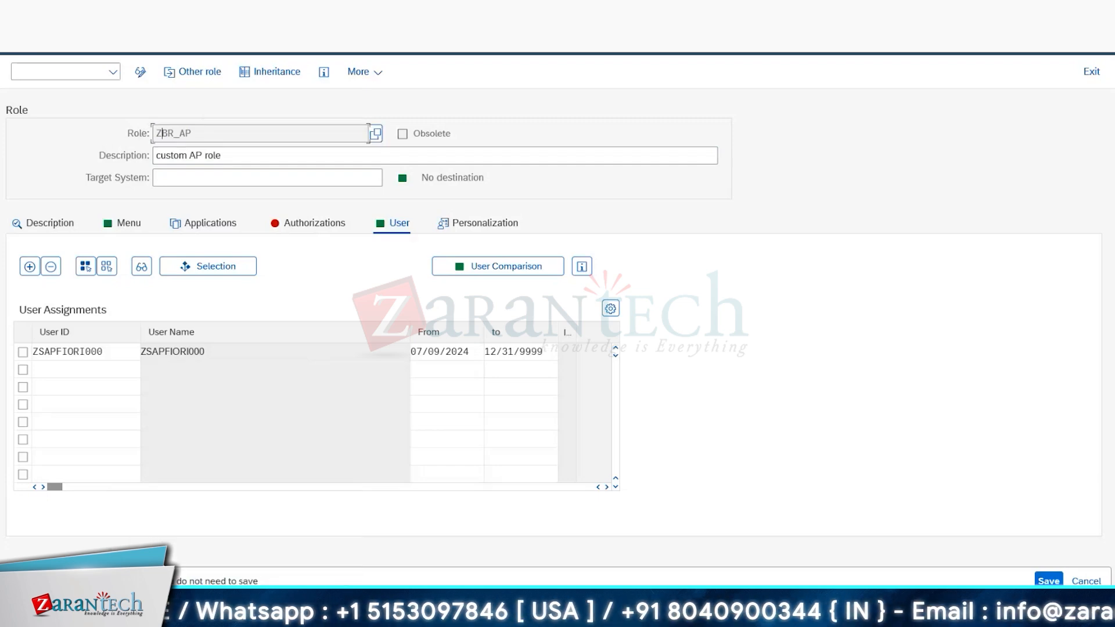
key("alt+space")
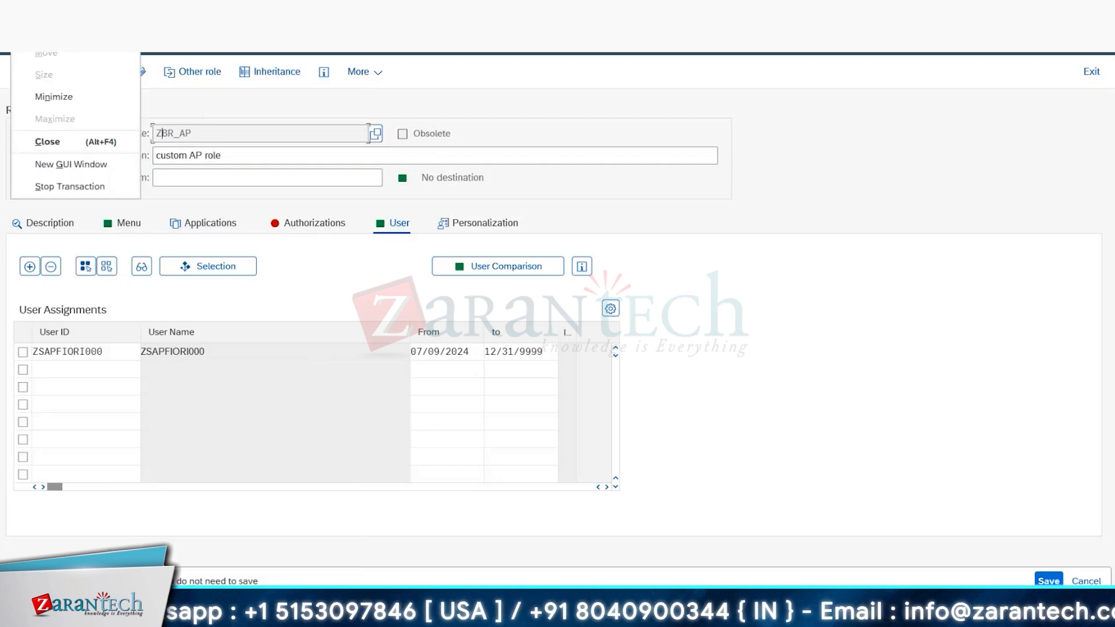
left_click(71, 164)
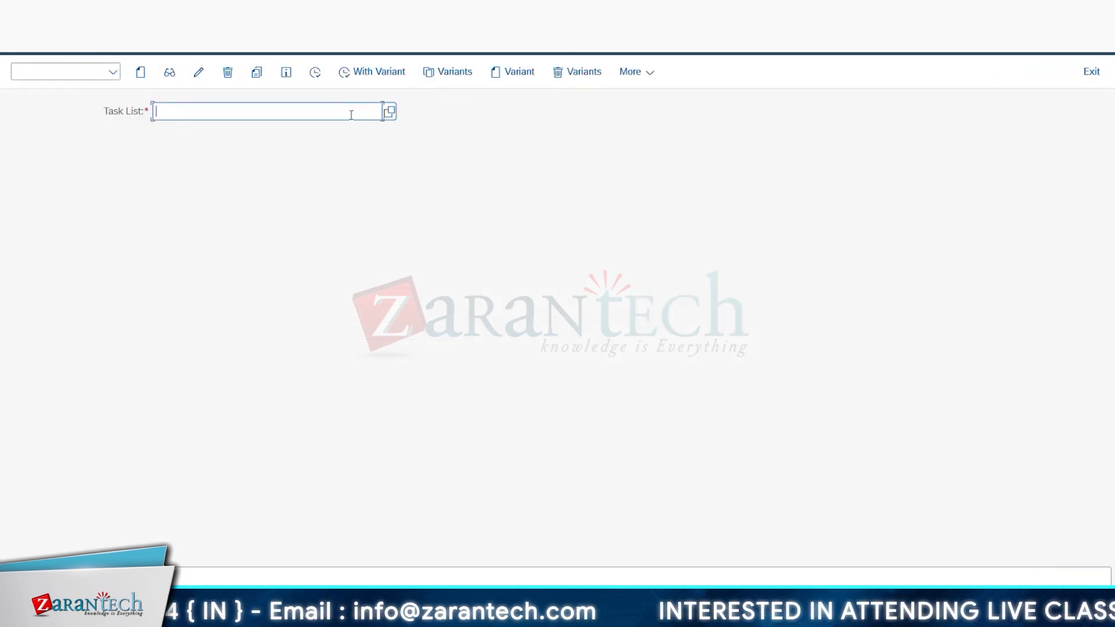
type("s")
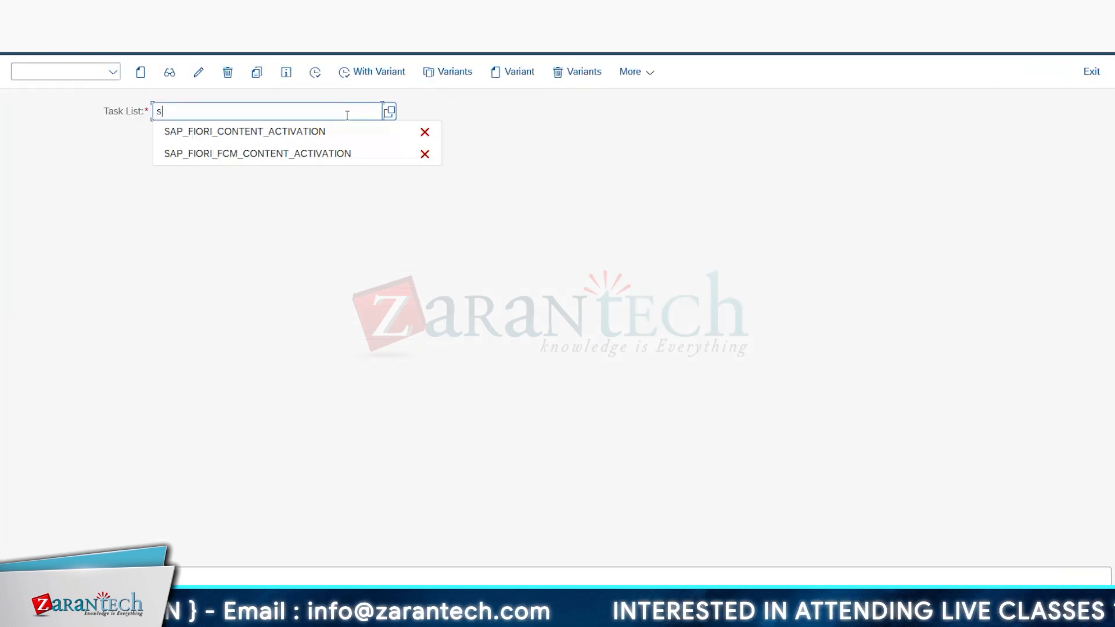
left_click(241, 158)
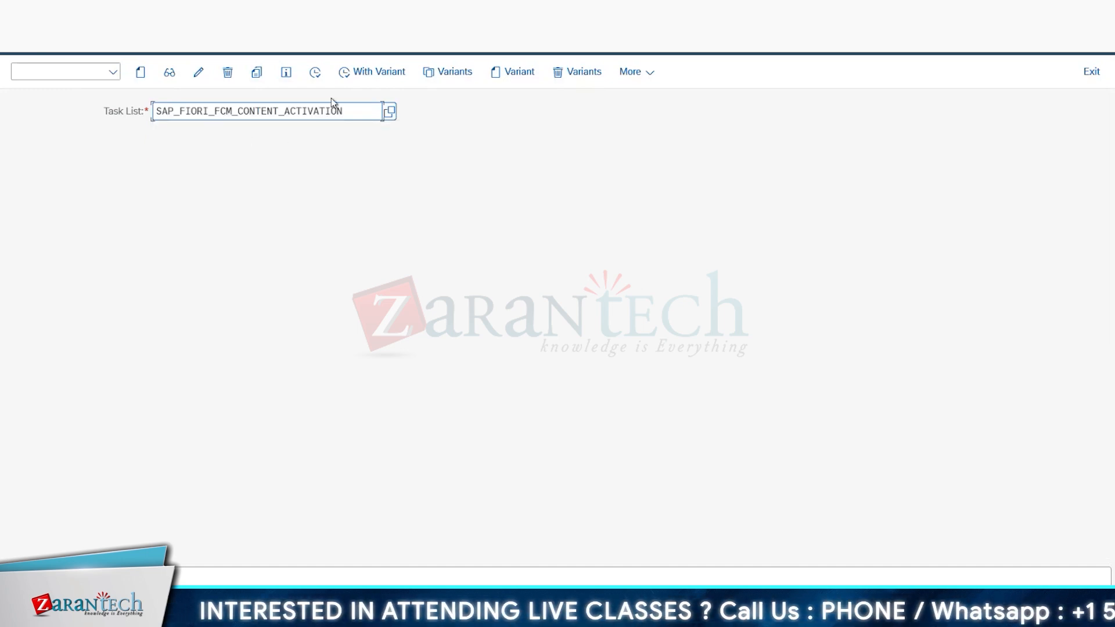
Step: Generate a run of the selected task list and define ZBR_AP as the business role to activate
left_click(318, 76)
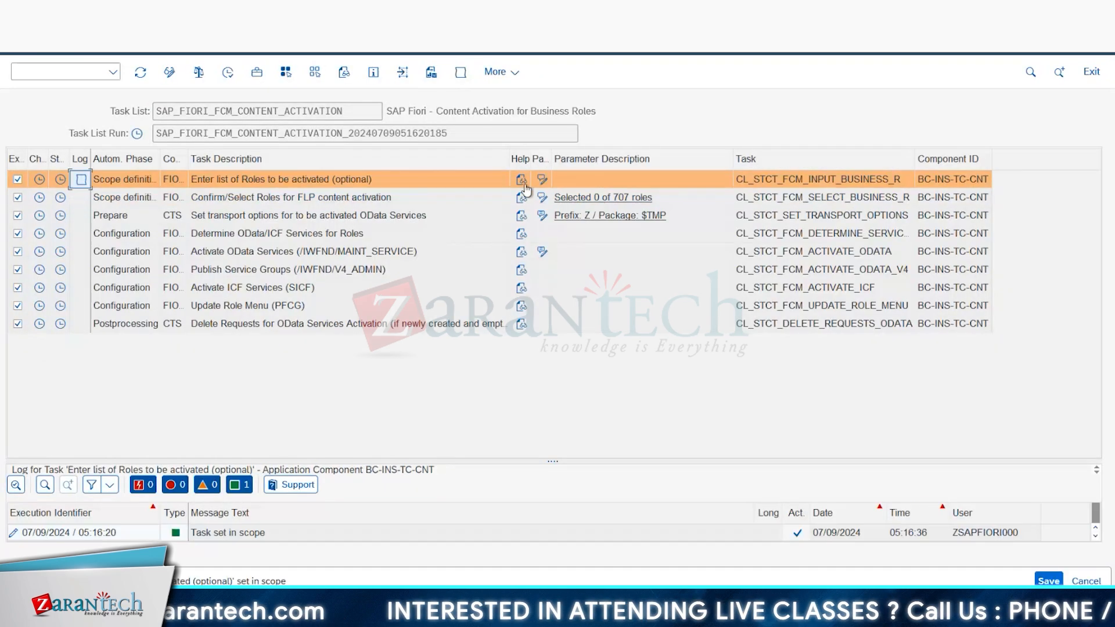
left_click(523, 182)
left_click(407, 135)
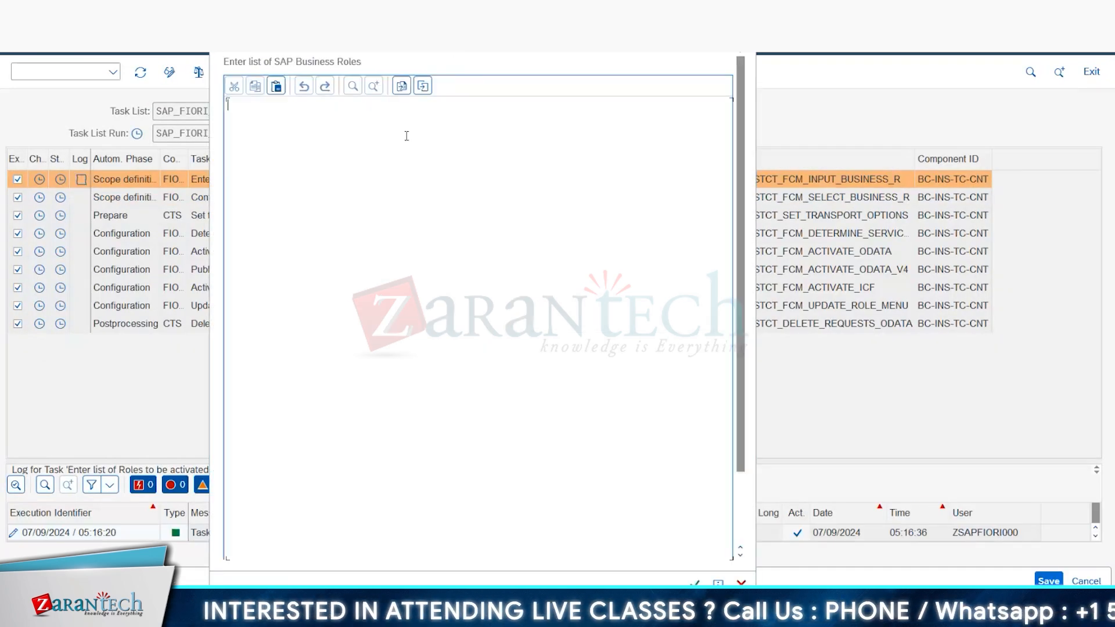
type("Z_BG_CS2_AP")
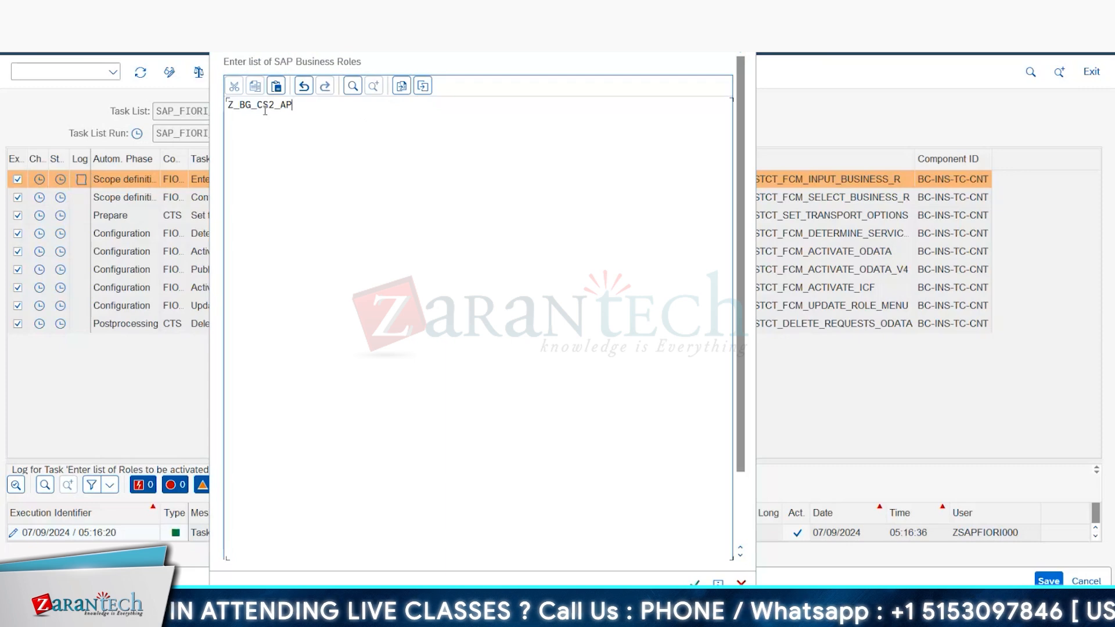
left_click_drag(232, 105, 317, 104)
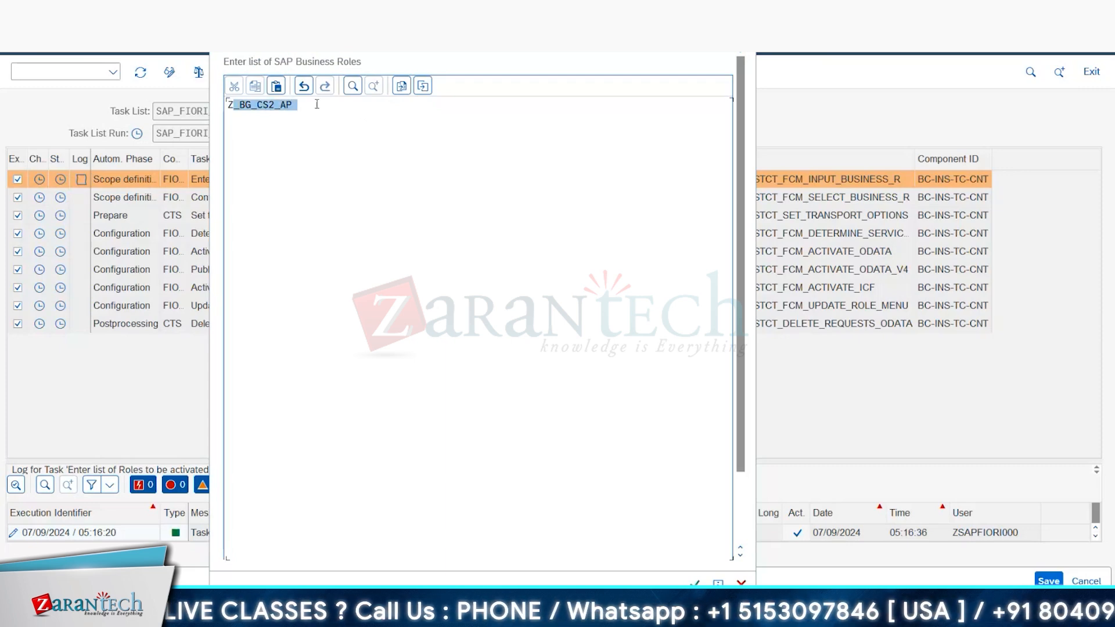
left_click(695, 583)
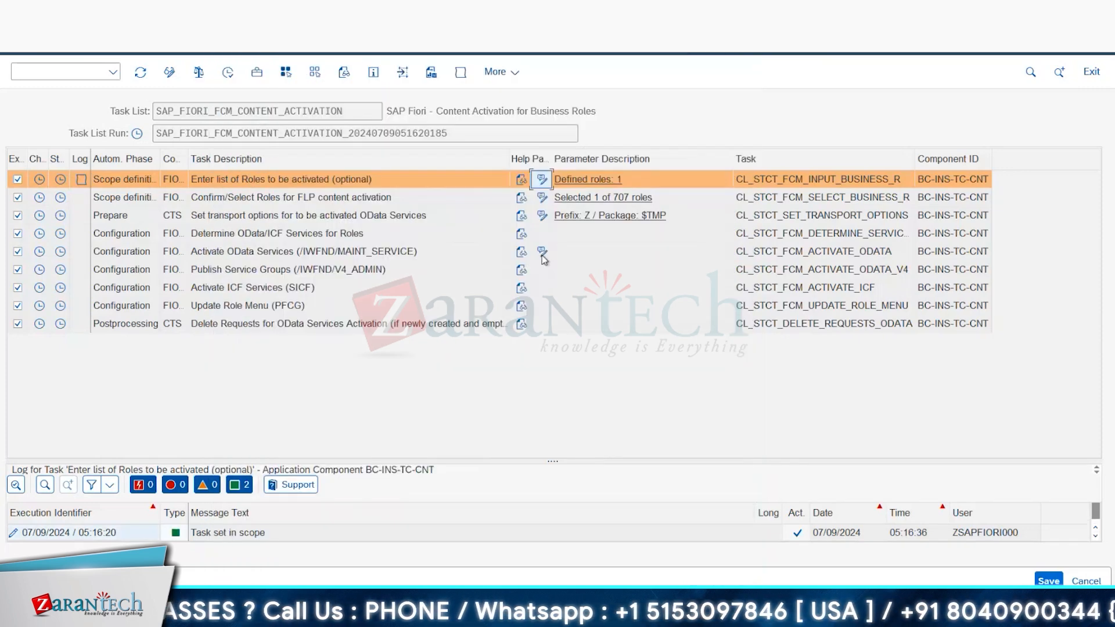
Step: Set the package to ZFIORI in the transport options for the OData services
left_click(541, 216)
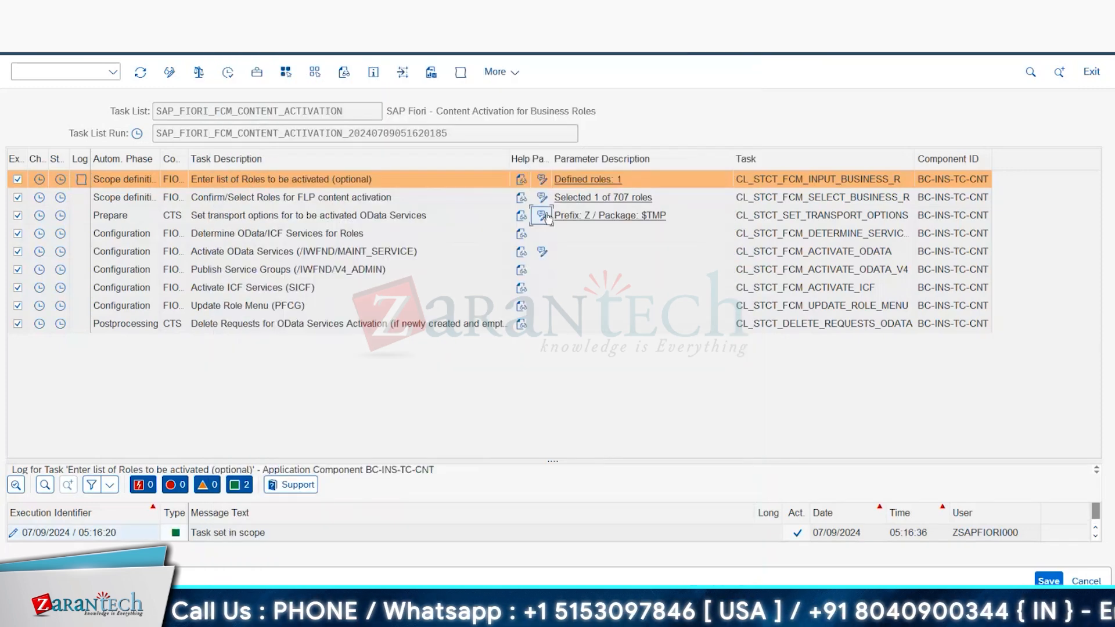
key("Tab")
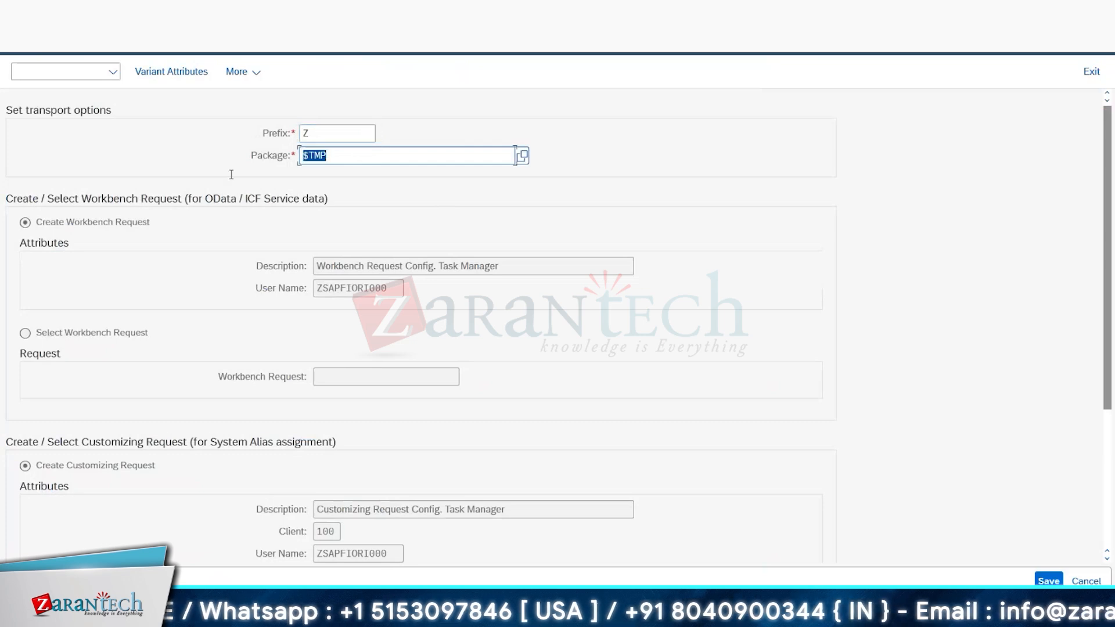
type("z")
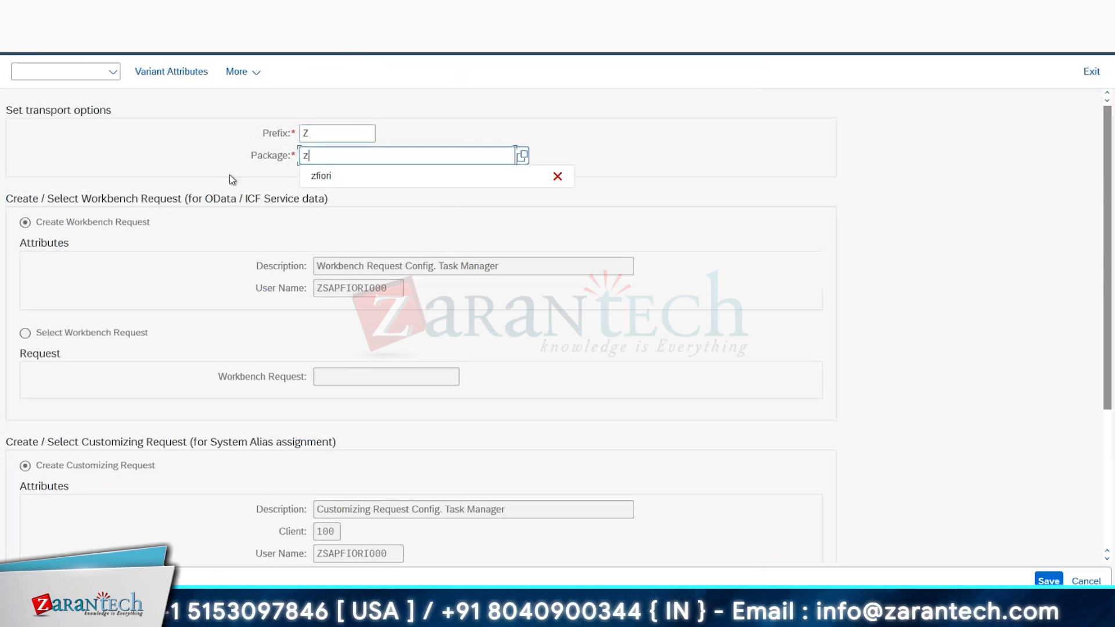
key("Down")
key("Return")
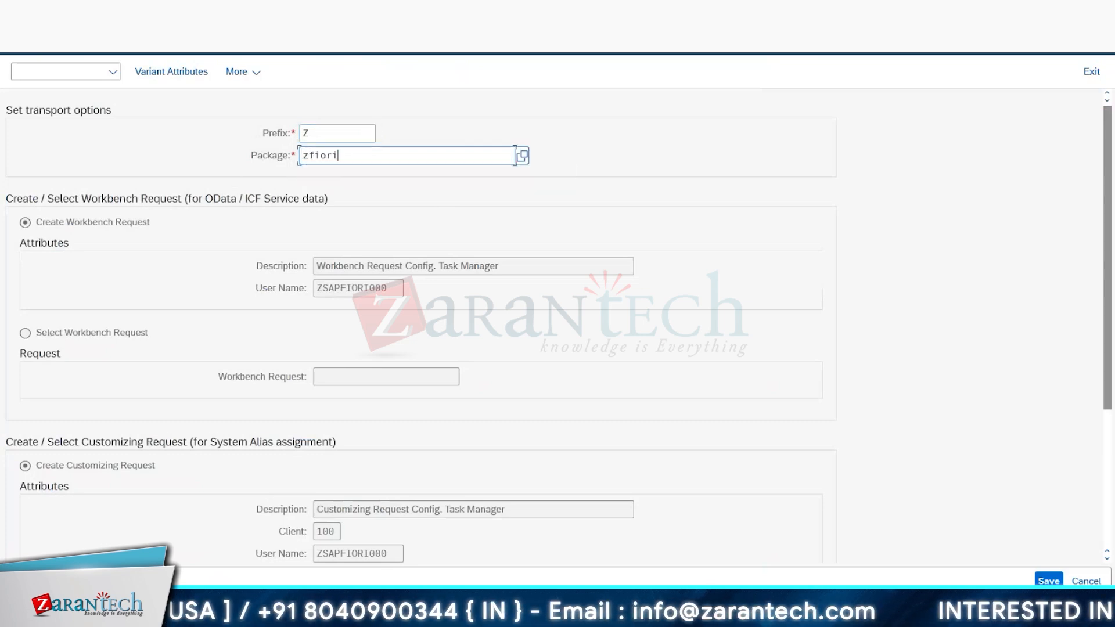
Step: Use the existing workbench request S4HK903293 and the existing customizing request S4HK903295 in the transport options
left_click(25, 333)
left_click(475, 378)
left_click(417, 299)
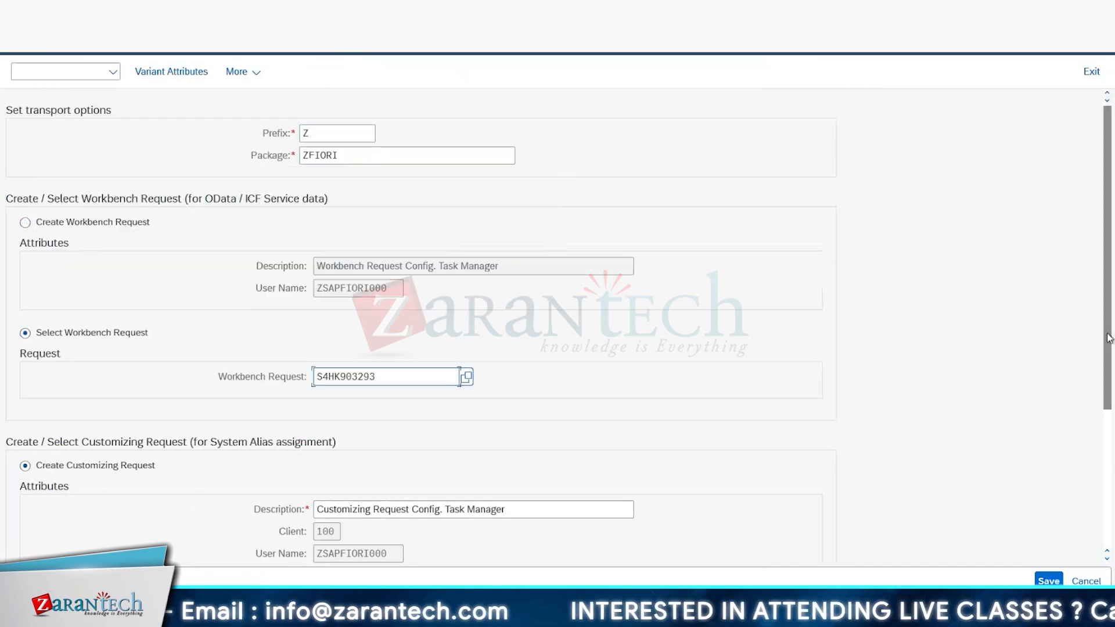
left_click_drag(1108, 393, 1108, 525)
left_click(25, 384)
left_click(402, 417)
left_click(467, 420)
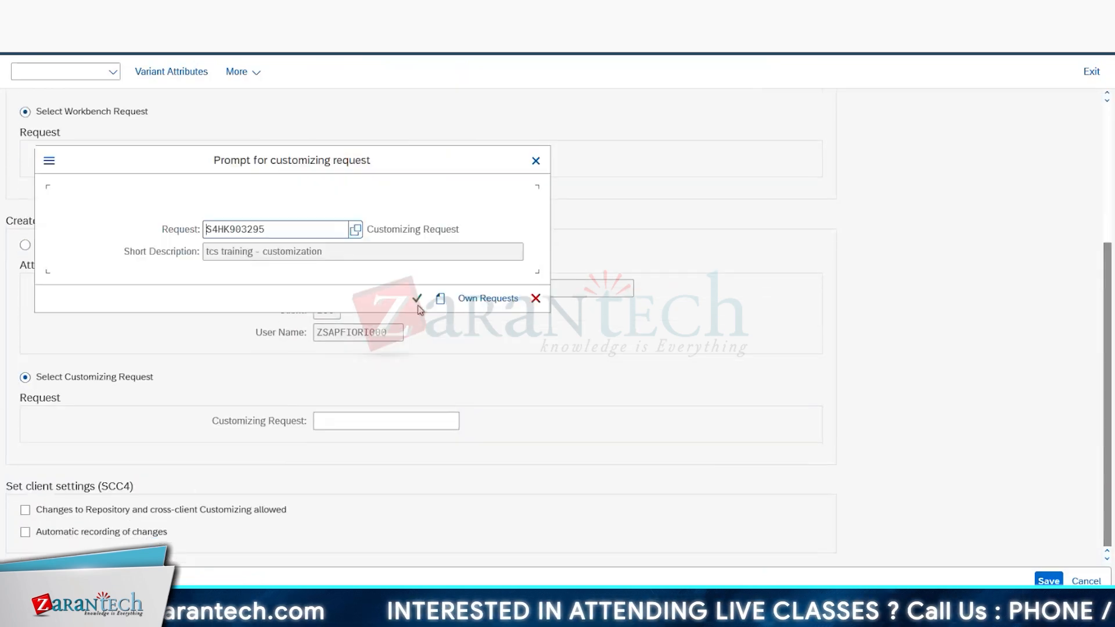
left_click(414, 297)
Step: Save the transport options with repository and cross-client customizing changes and automatic recording of changes allowed, and execute the task list run
left_click(25, 510)
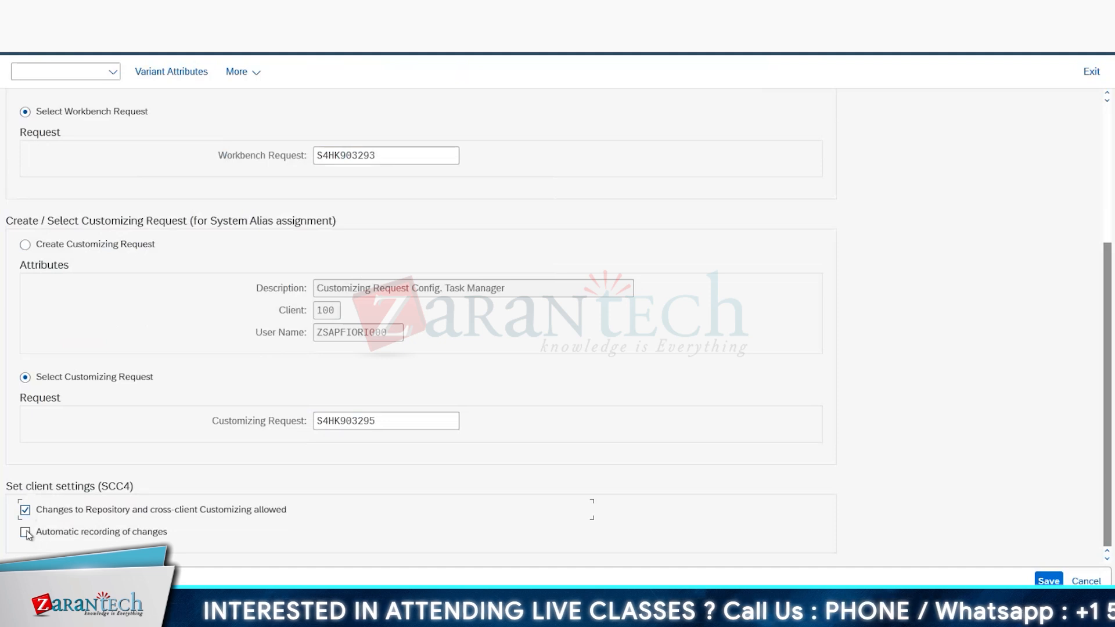
left_click(25, 531)
left_click(1049, 581)
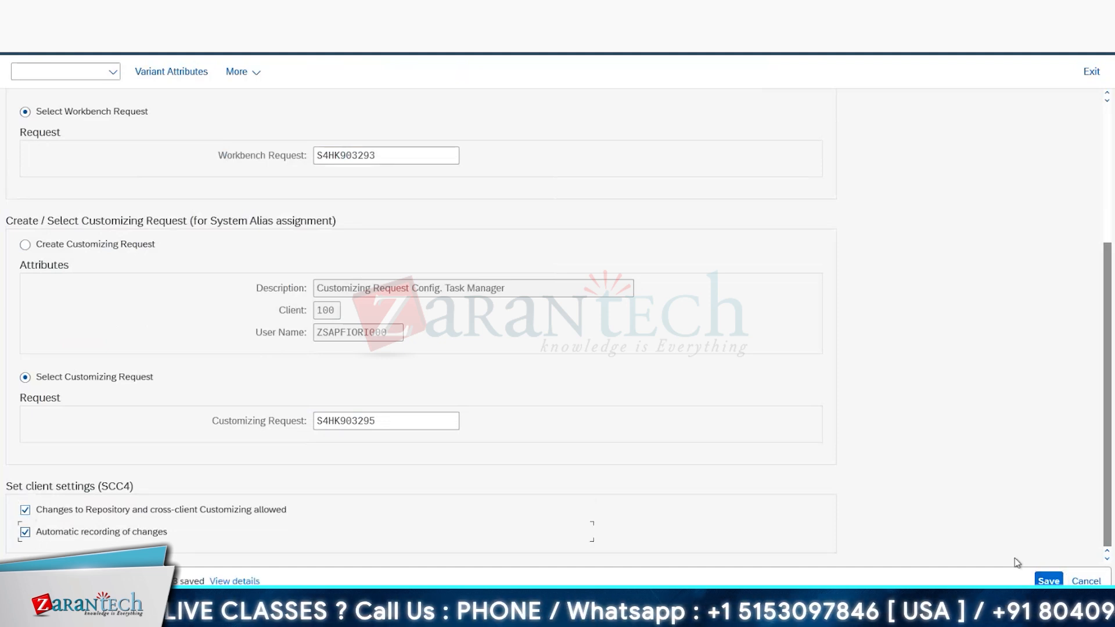
left_click(1091, 71)
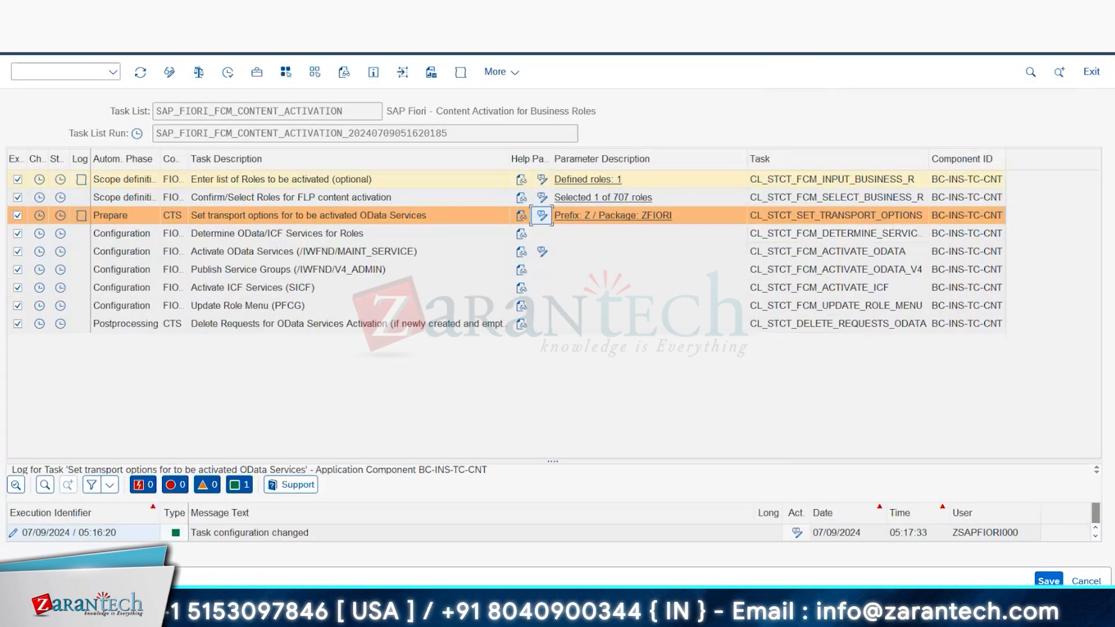
left_click(225, 78)
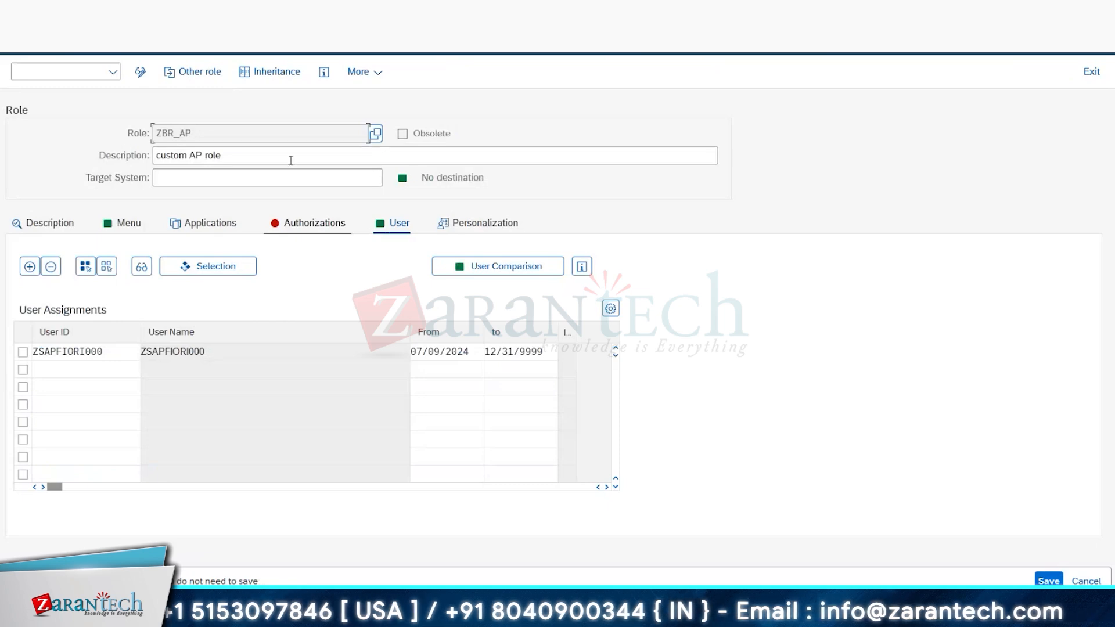
Step: Generate the authorization profile of role ZBR_AP without filling in the organizational levels, accepting the proposed profile name
left_click(299, 226)
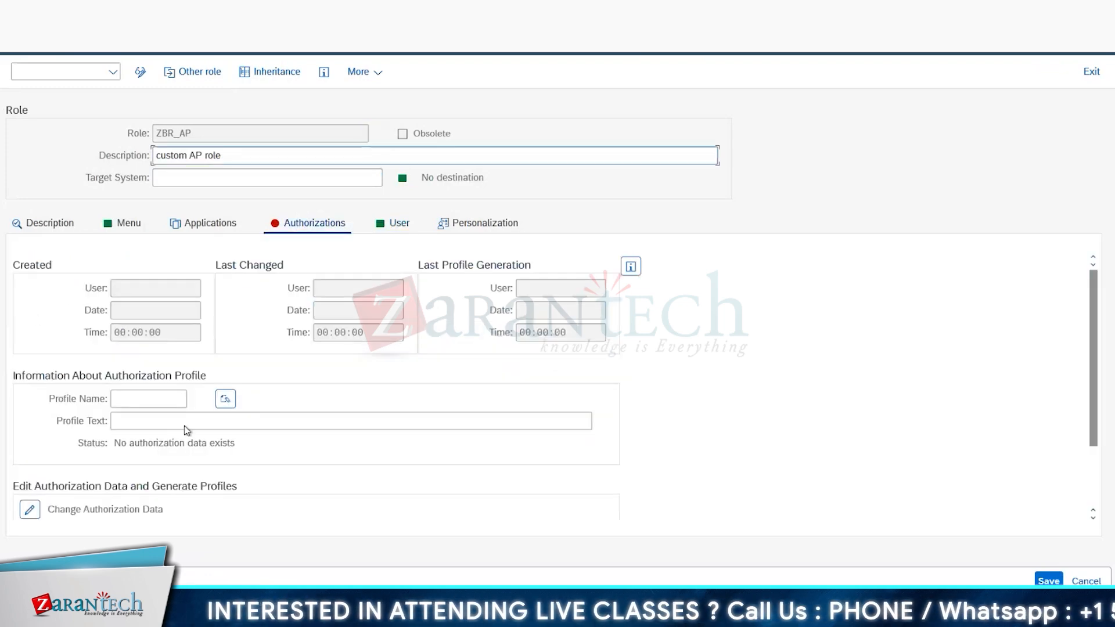
left_click(30, 510)
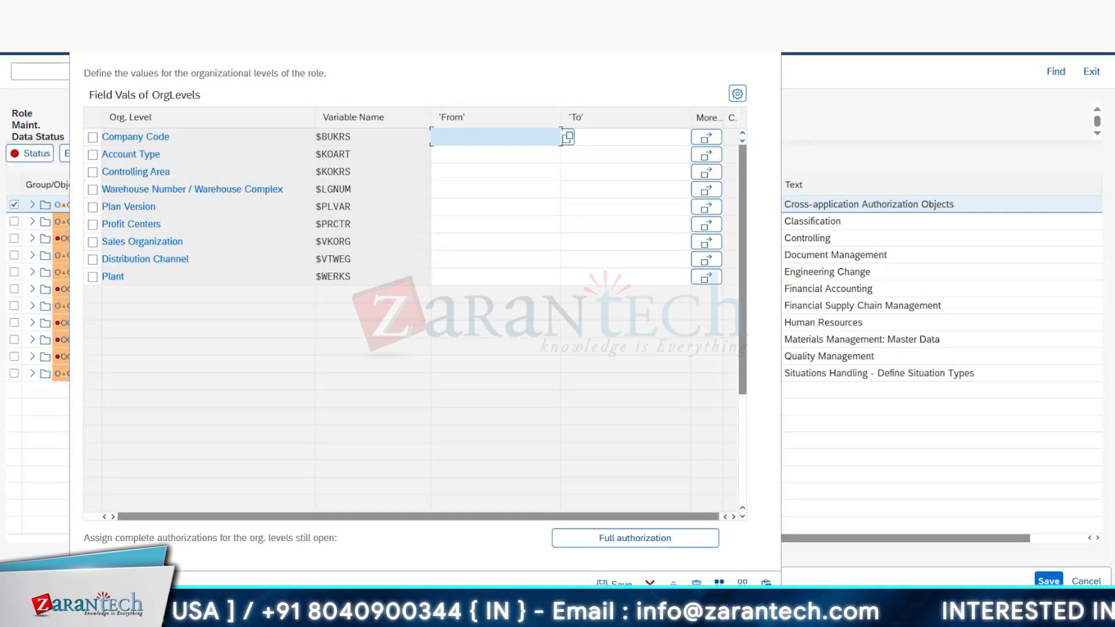
left_click(650, 583)
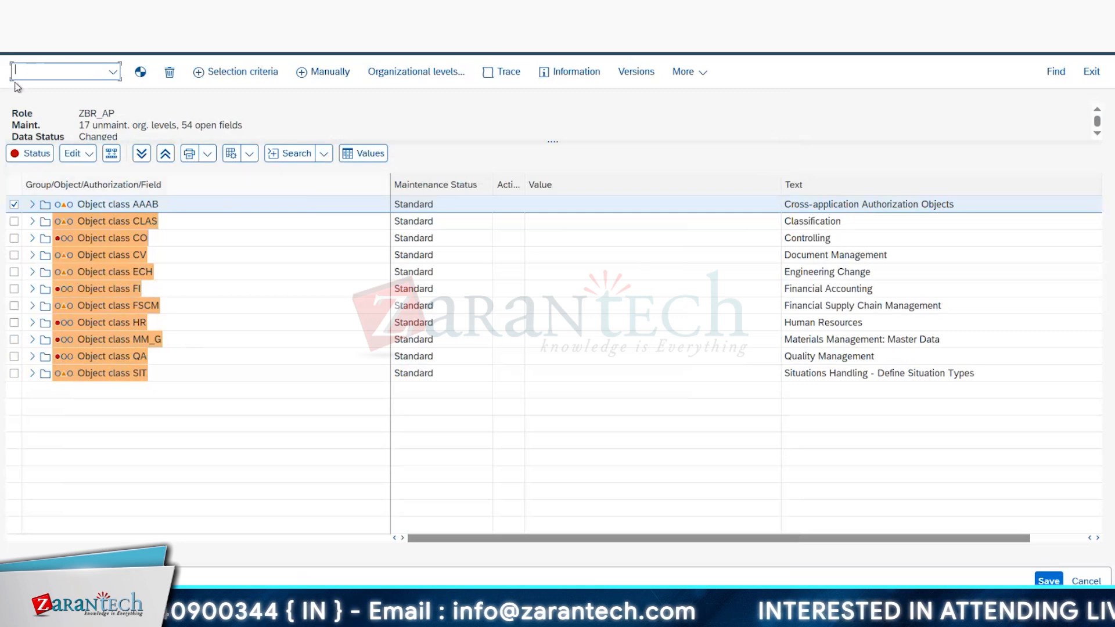
left_click(22, 40)
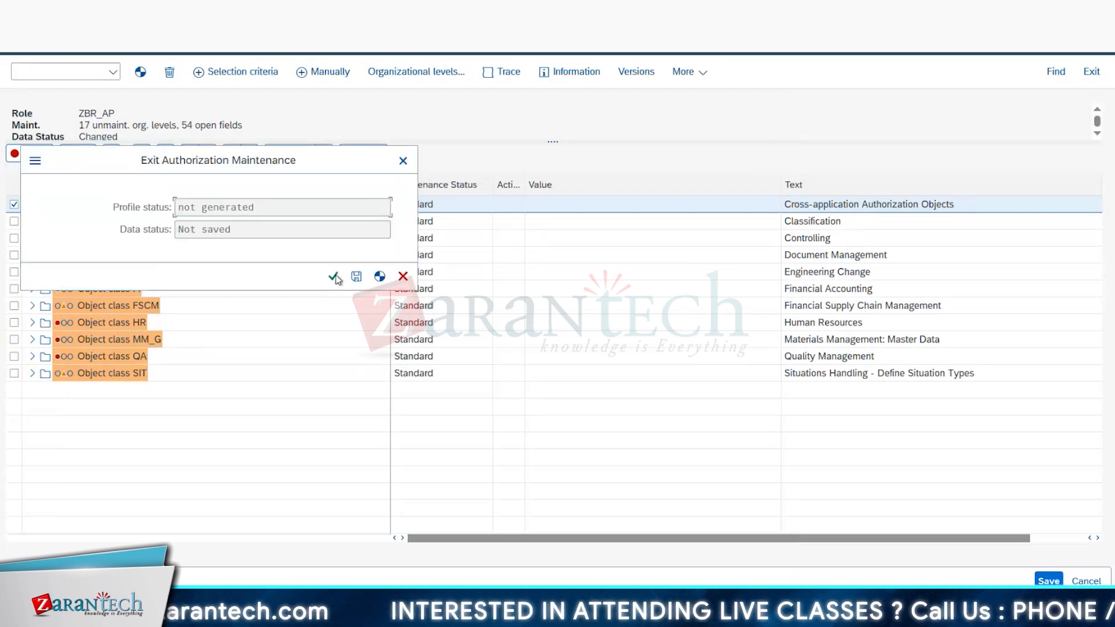
left_click(379, 277)
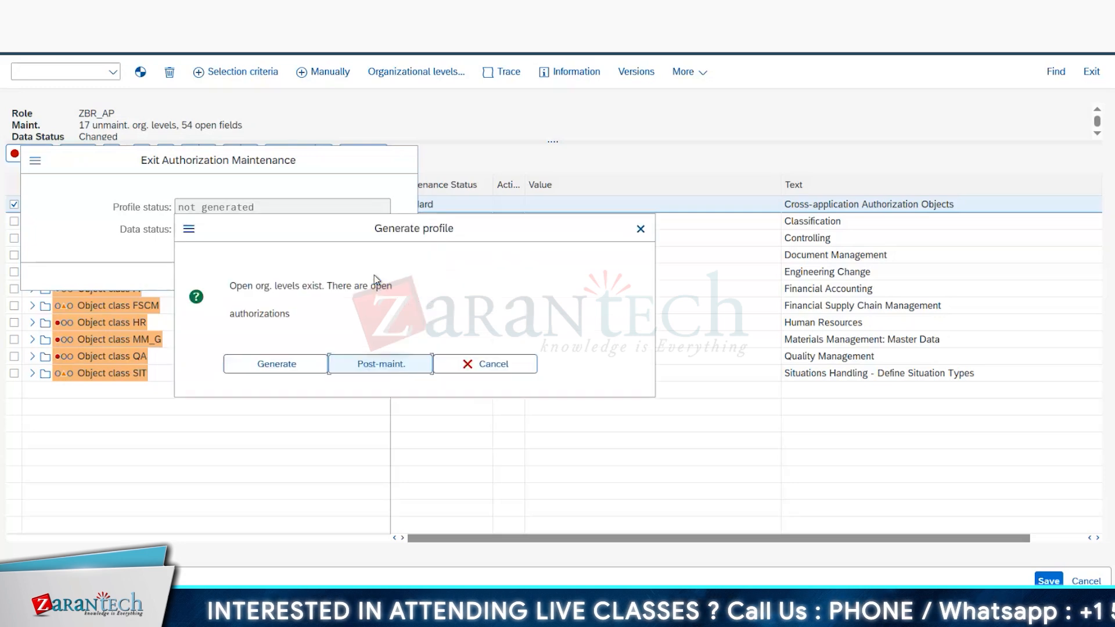
left_click(291, 361)
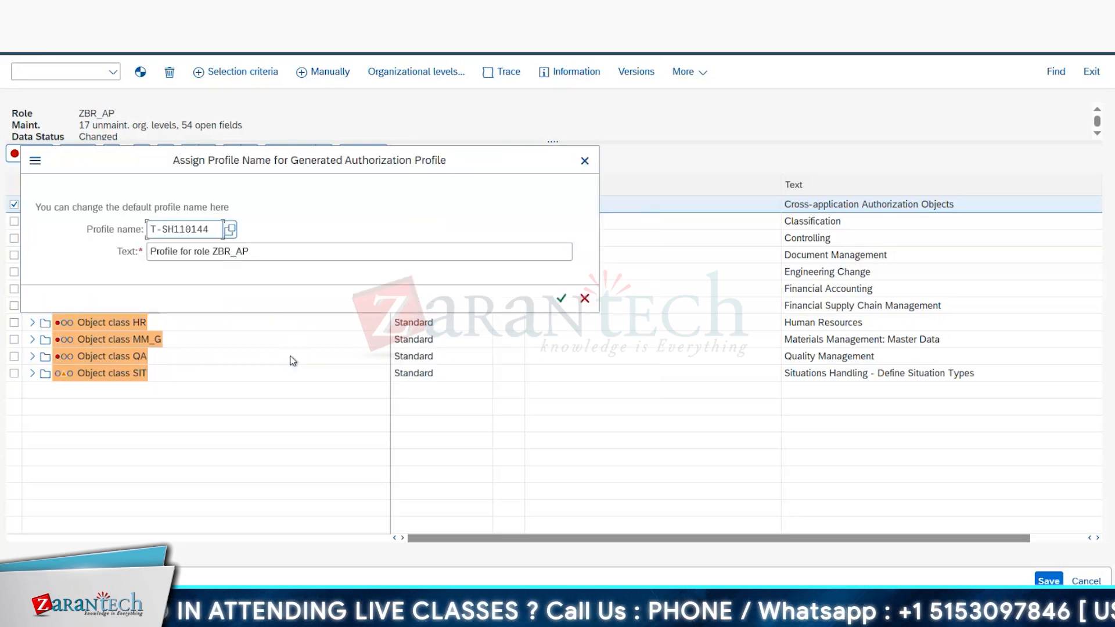
left_click(561, 298)
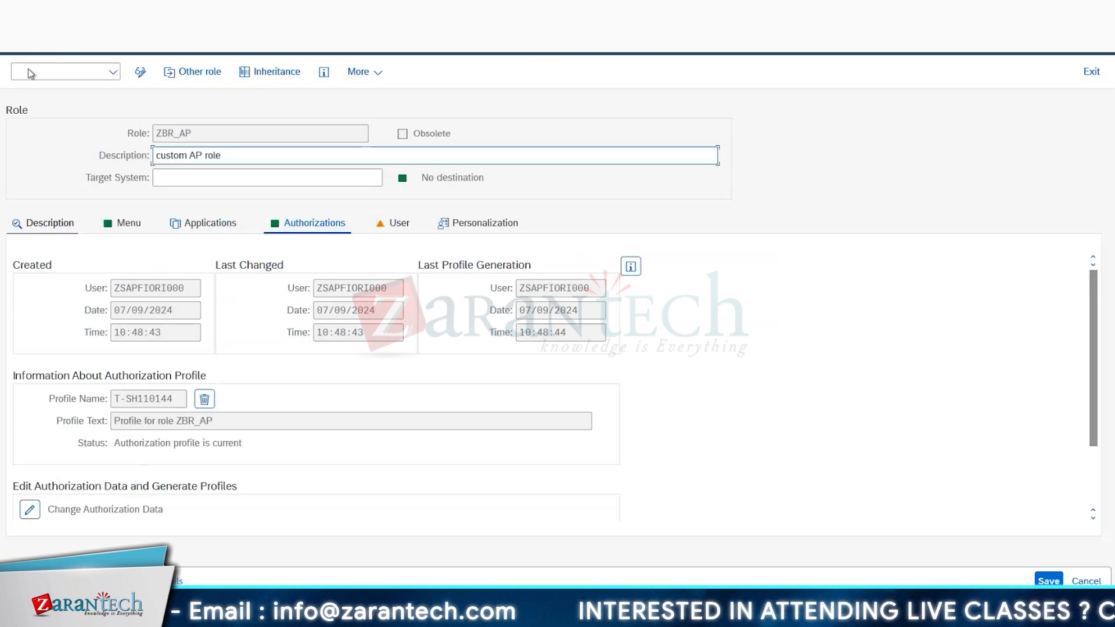
Step: Leave the role maintenance and open the Fiori launchpad with transaction /n/ui2/flp, allowing access to its URL
left_click(25, 52)
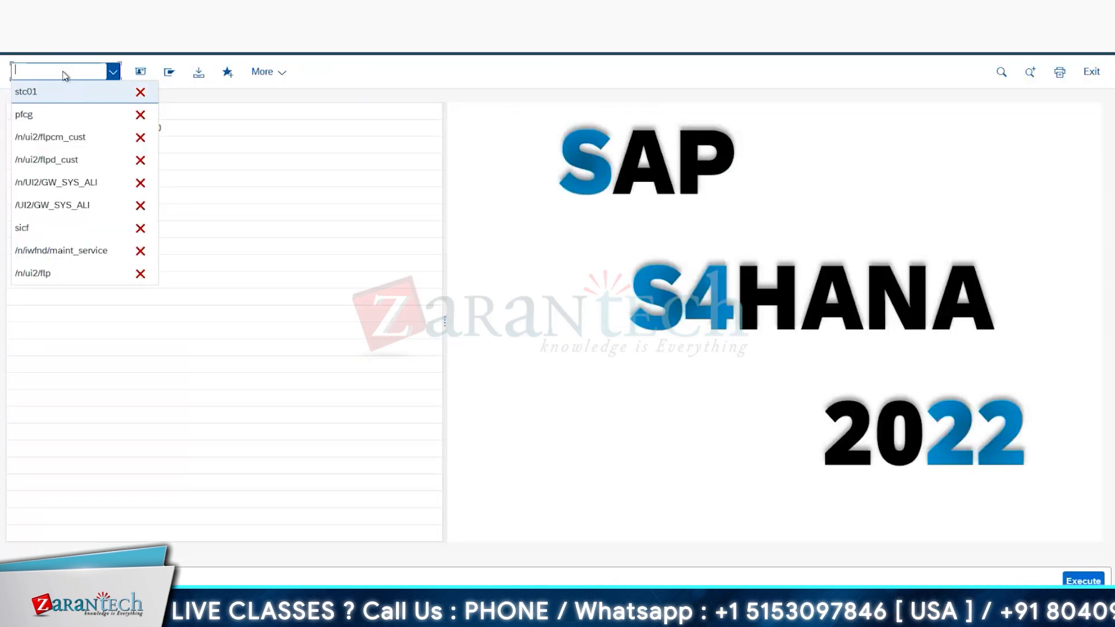
type("n/u")
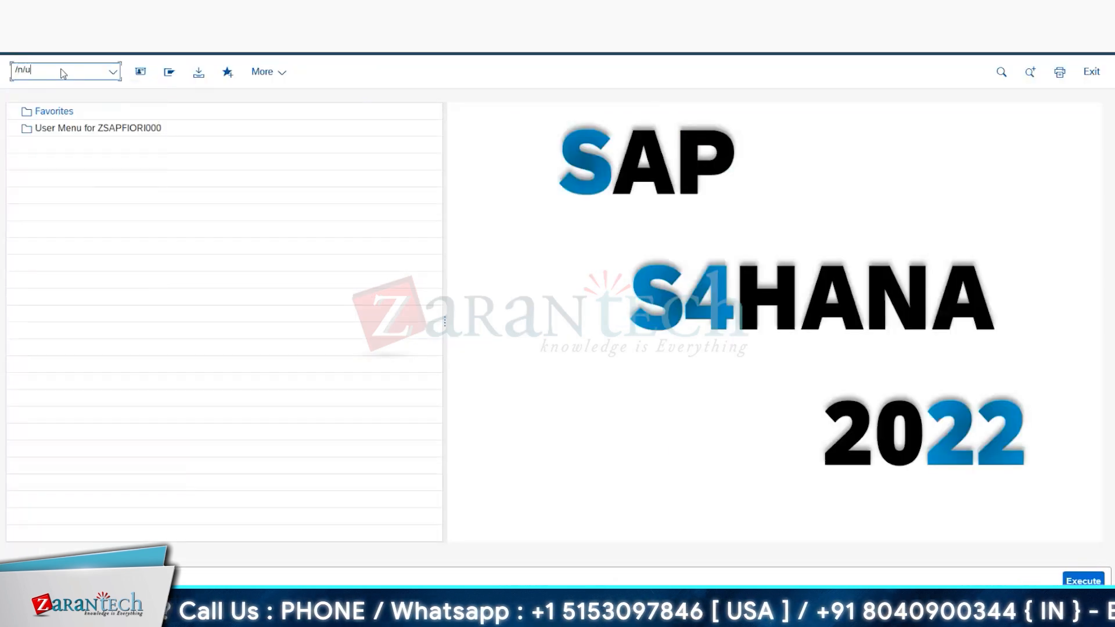
type("i2/fl")
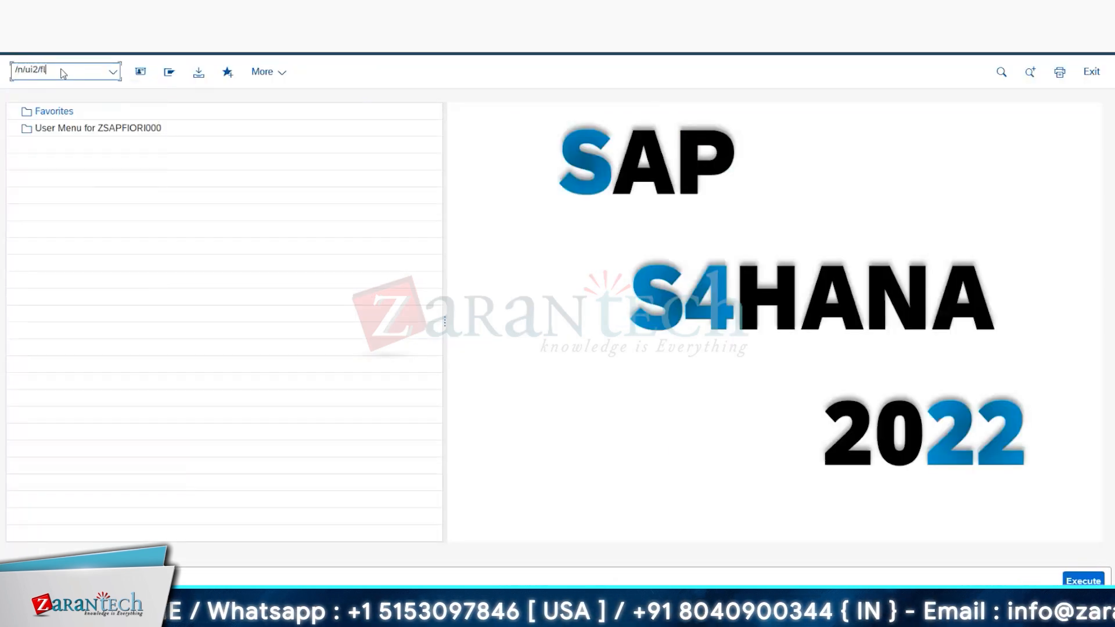
type("p")
key("Return")
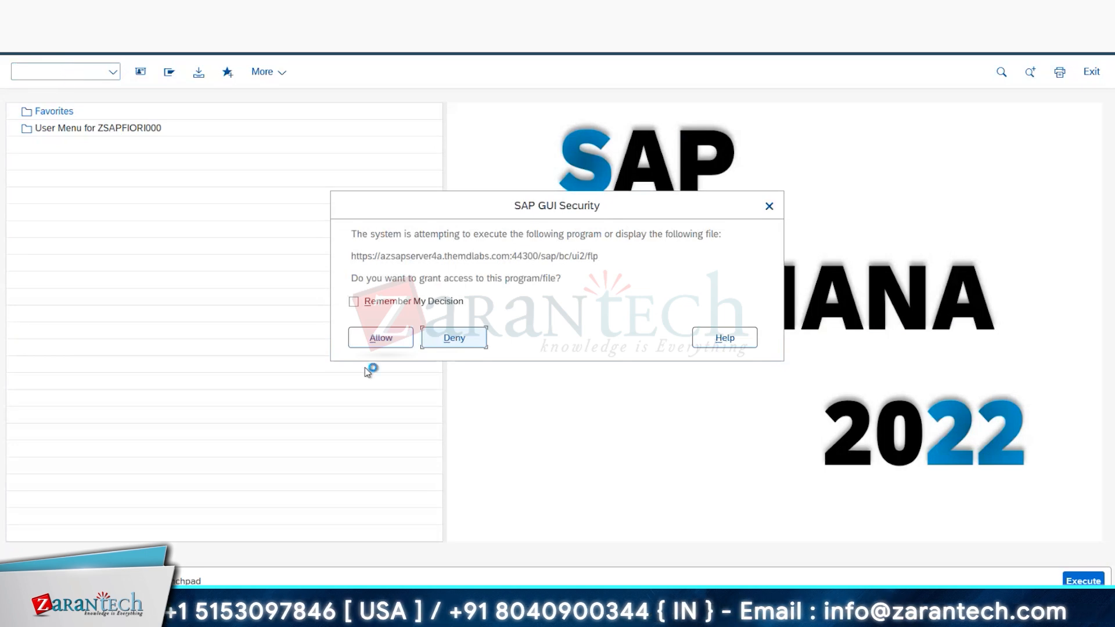
left_click(381, 338)
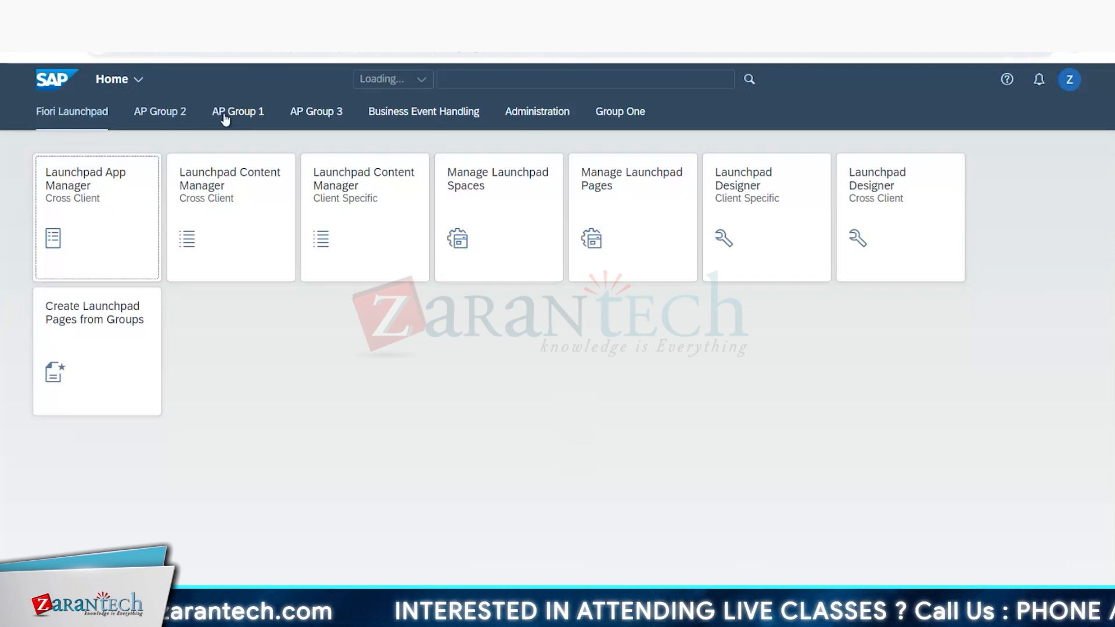
Step: Check the tiles and links in the launchpad groups AP Group 1, AP Group 2 and AP Group 3
left_click(163, 116)
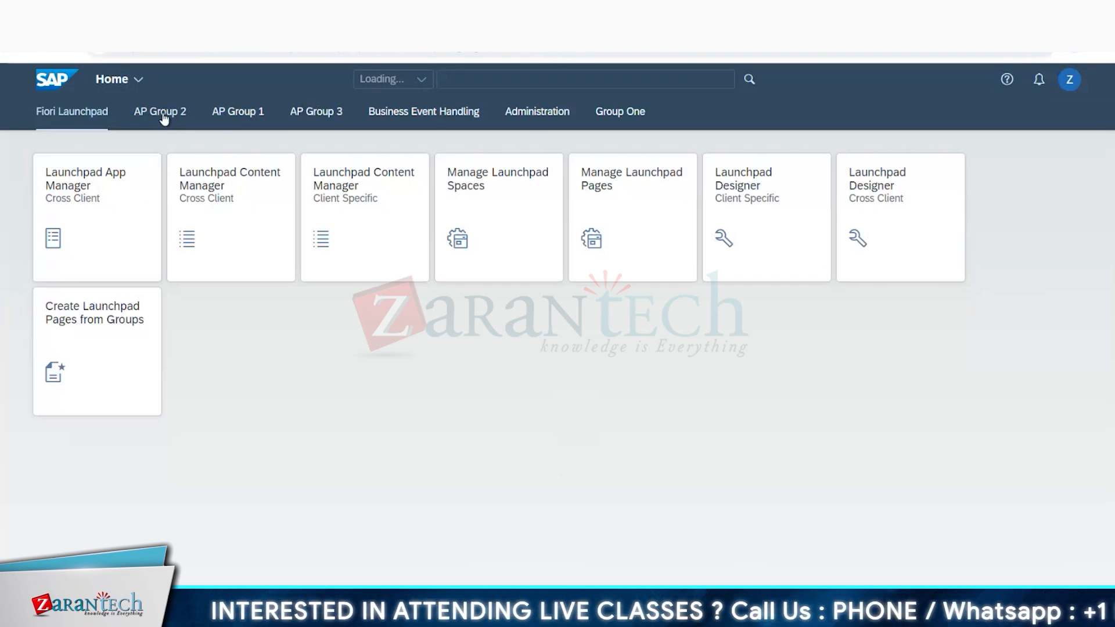
left_click(239, 111)
left_click(317, 112)
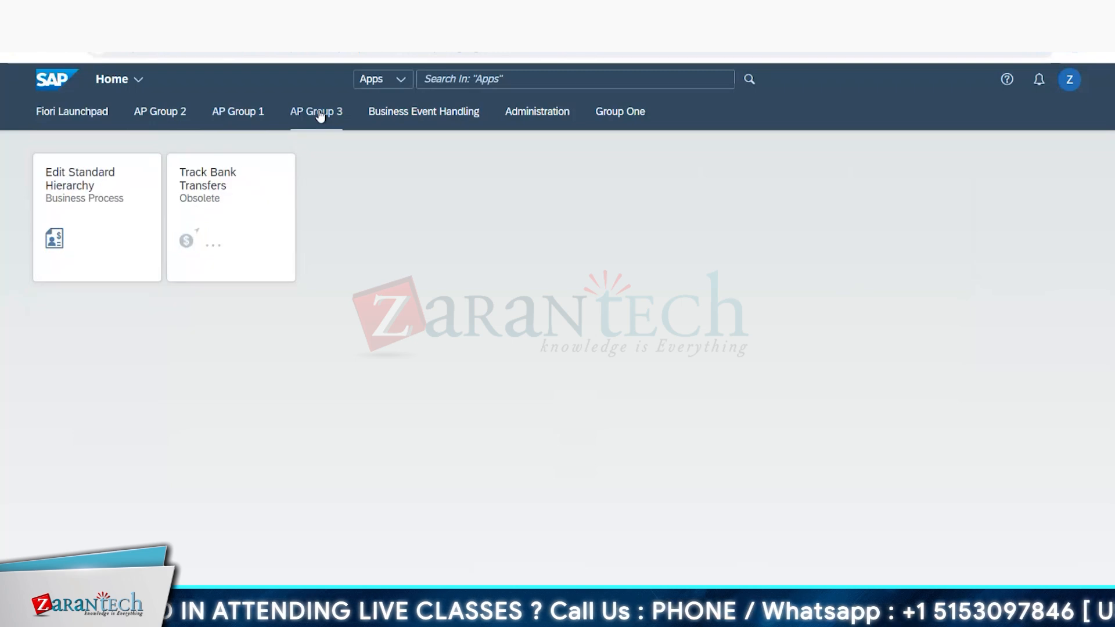
left_click(165, 119)
left_click(232, 112)
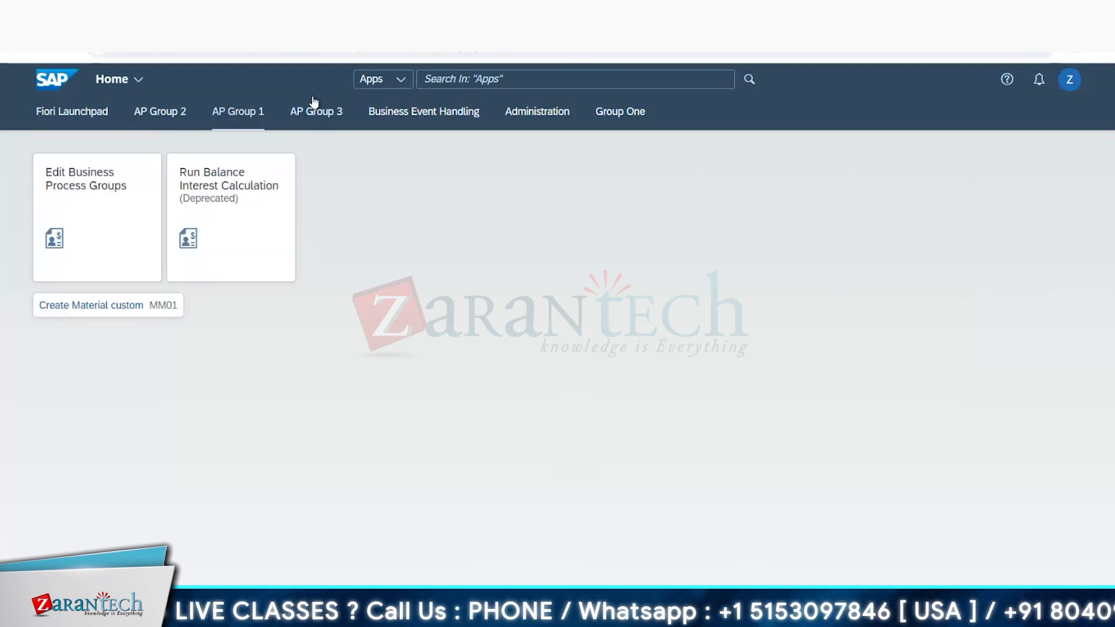
left_click(319, 112)
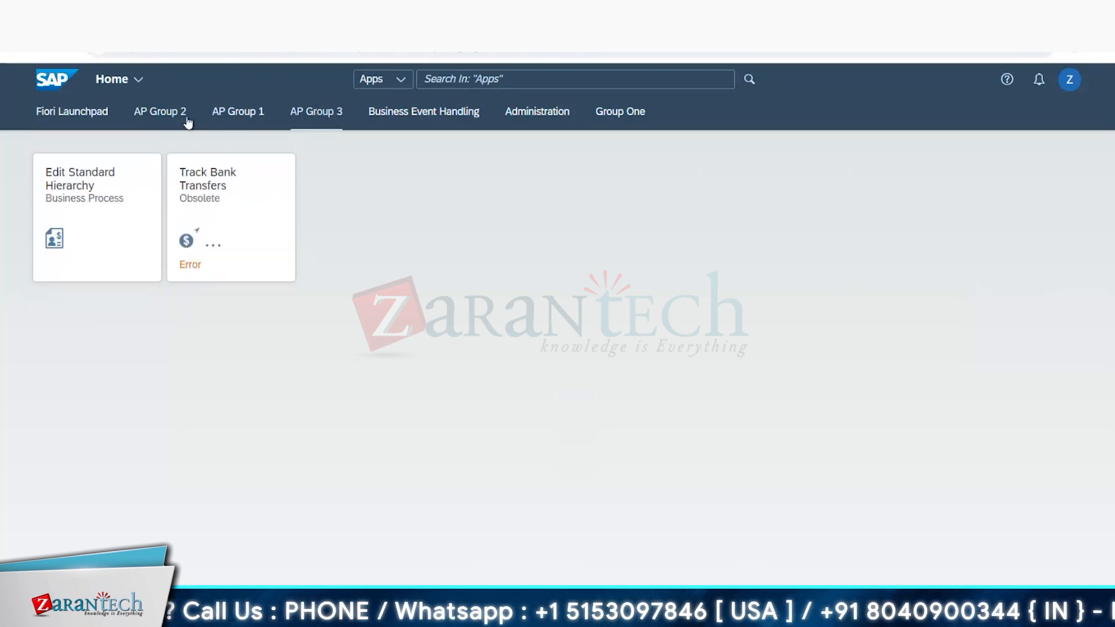
left_click(220, 112)
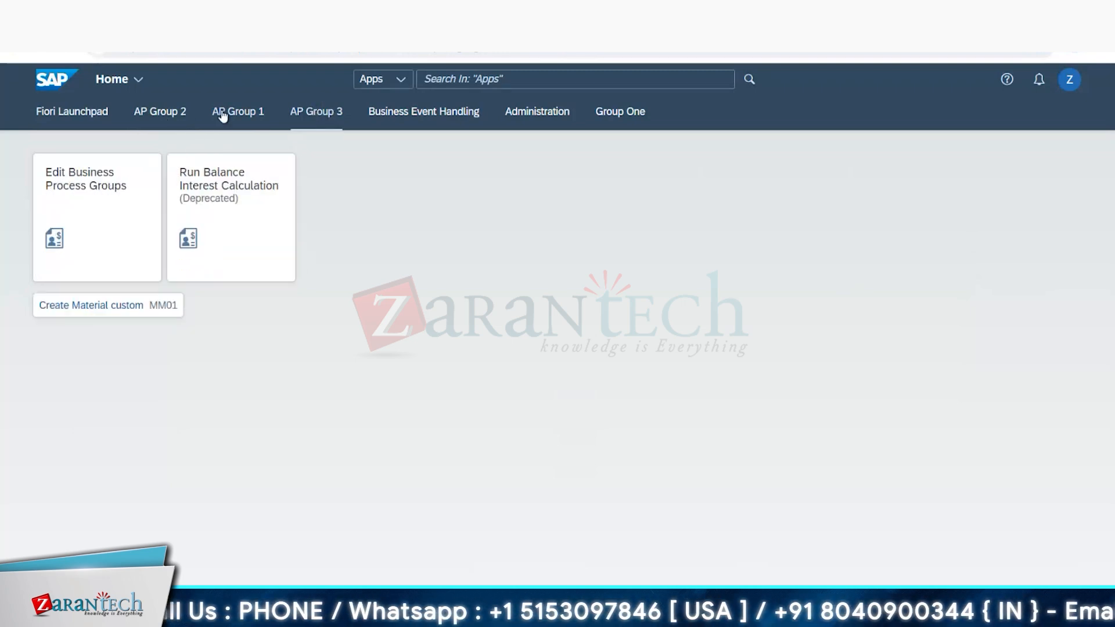
Step: Open the Create Material custom (MM01) link from AP Group 1 and inspect the URL of the launched app
left_click(107, 312)
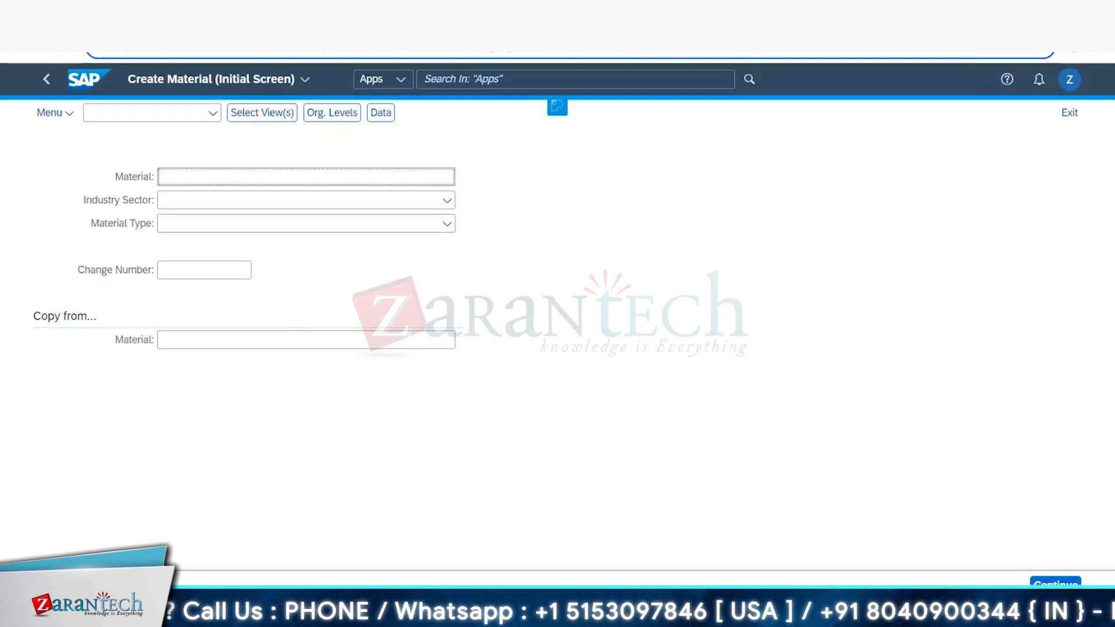
key("ctrl+l")
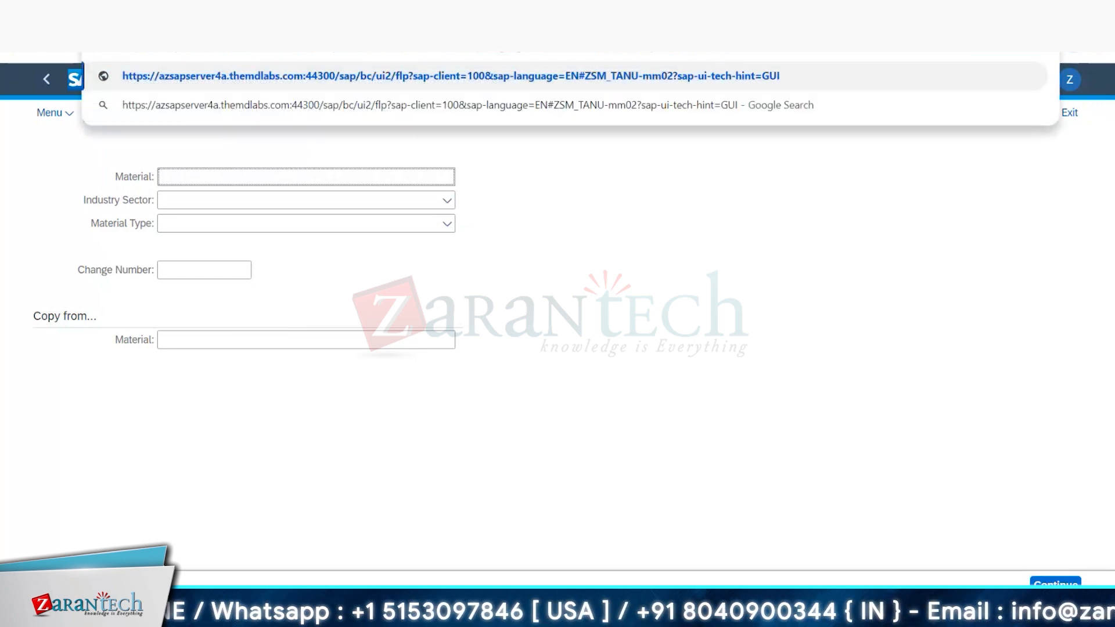
key("Escape")
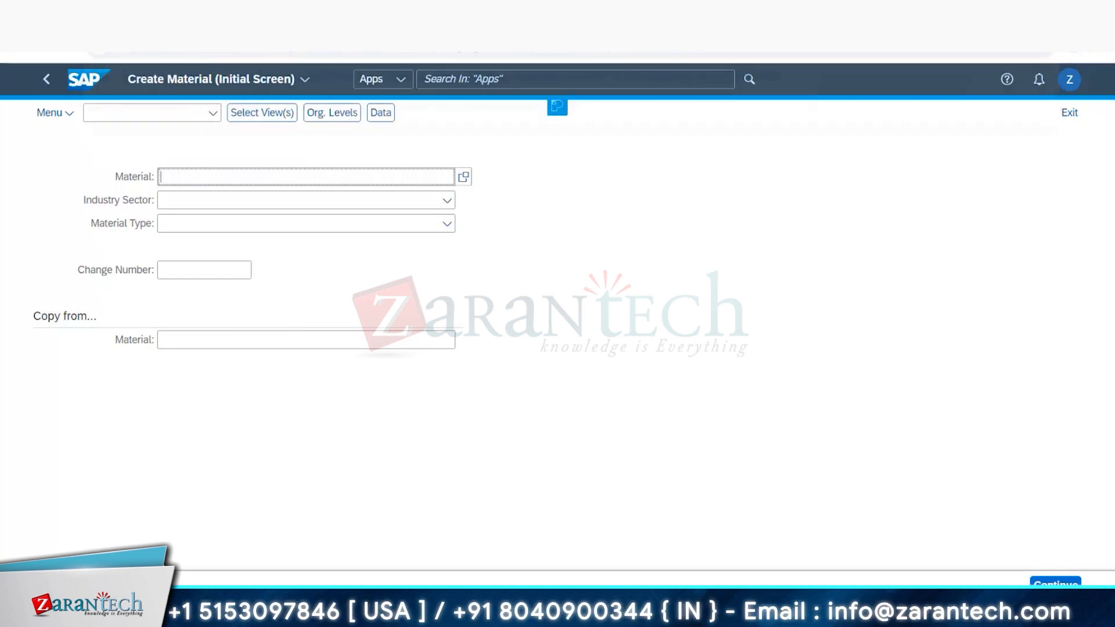
key("Escape")
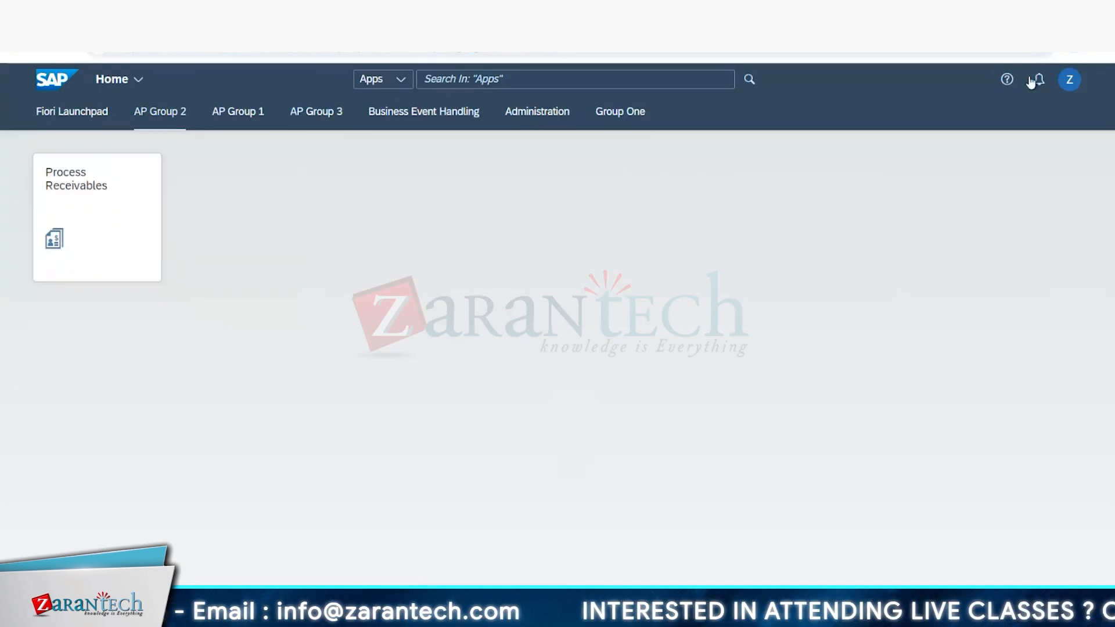
Step: Open the App Finder from the launchpad to look at the available app catalogs
left_click(1070, 79)
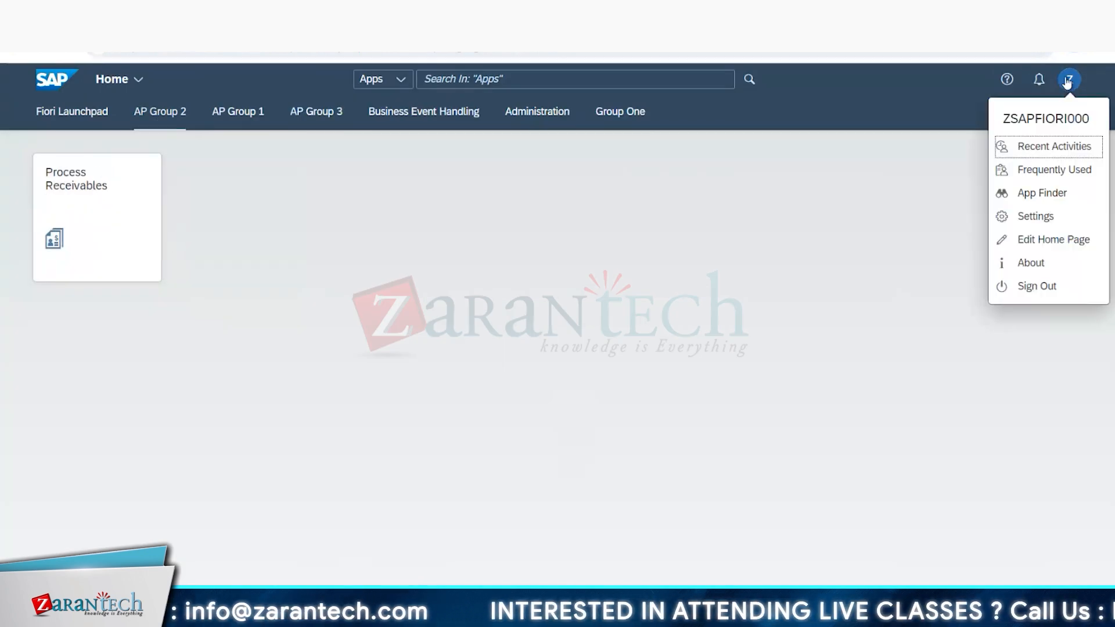
left_click(1039, 197)
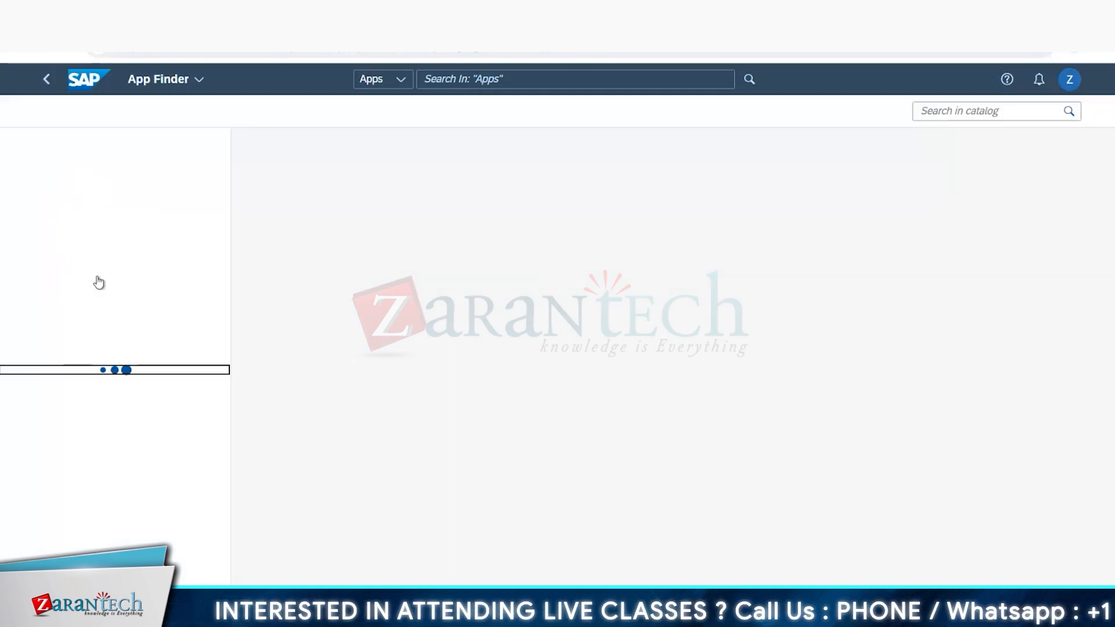
left_click(74, 232)
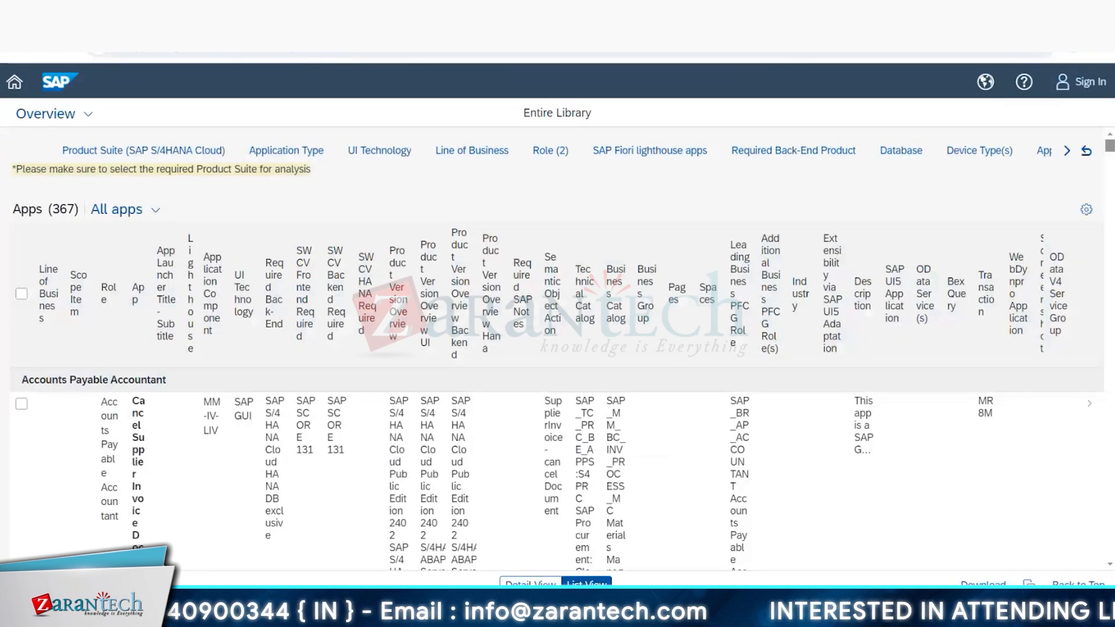
Step: Switch to the SAP Fiori Apps Reference Library, search all apps for F7697 and open the details of Display Journal Entries
left_click(15, 84)
left_click(61, 134)
type("F9")
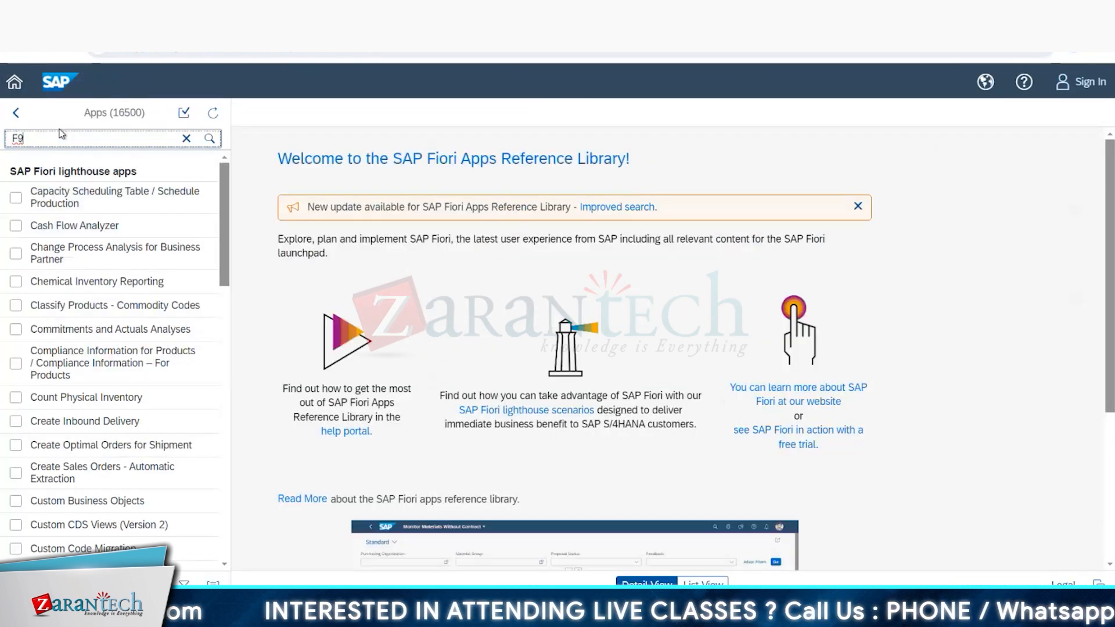
key("BackSpace")
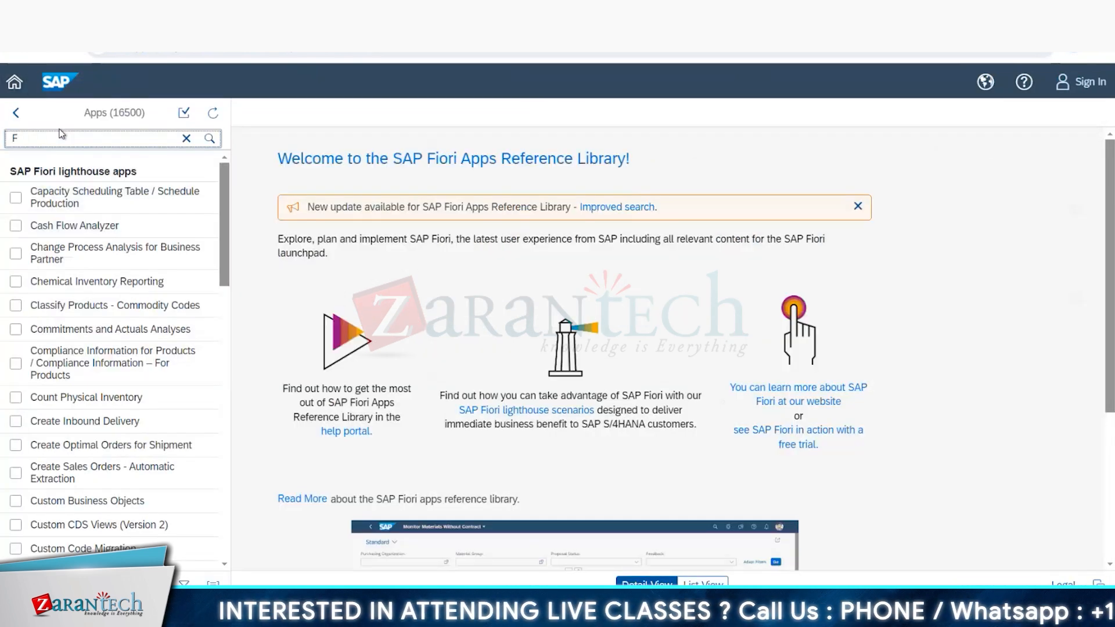
type("7697")
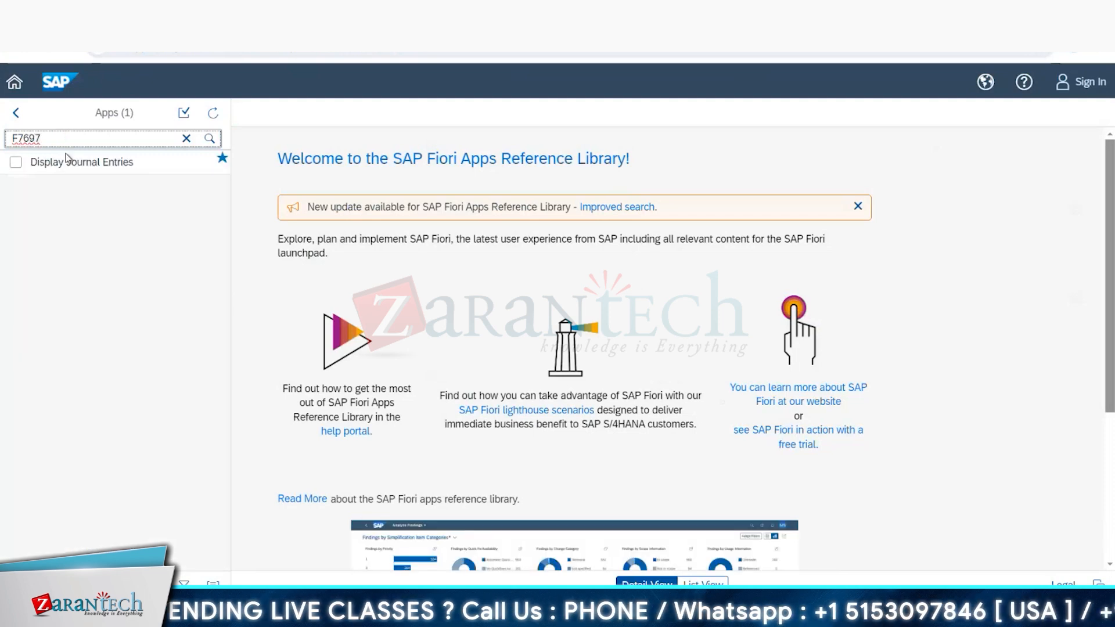
left_click(77, 163)
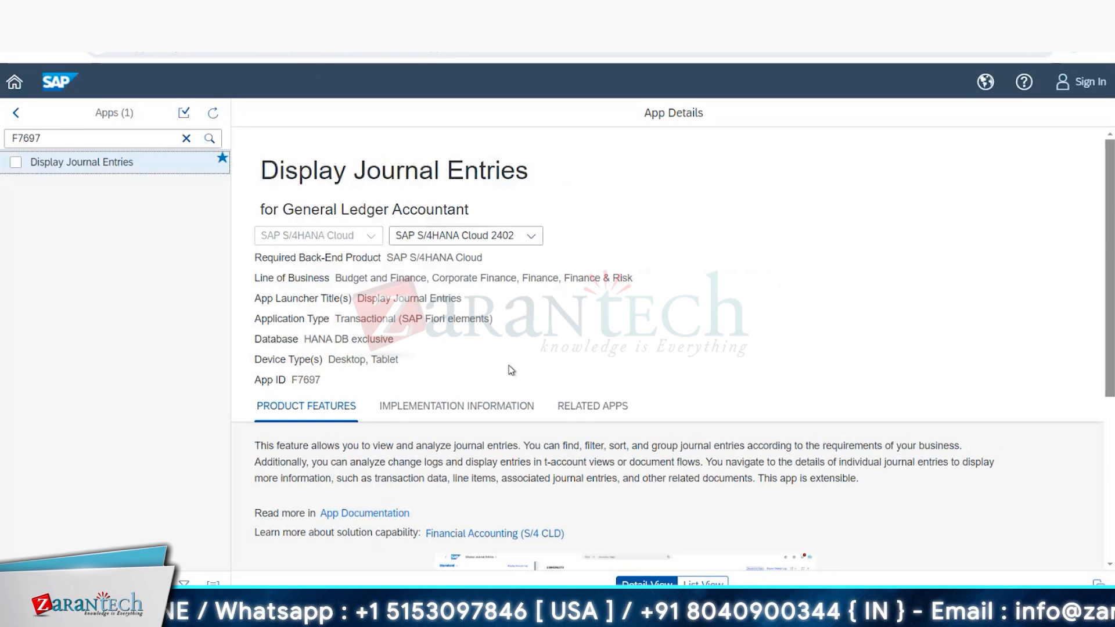
Step: Expand the Configuration section of the app's implementation information and highlight the SAPUI5 technical name FIN_JRNLENTR_A1
left_click(464, 408)
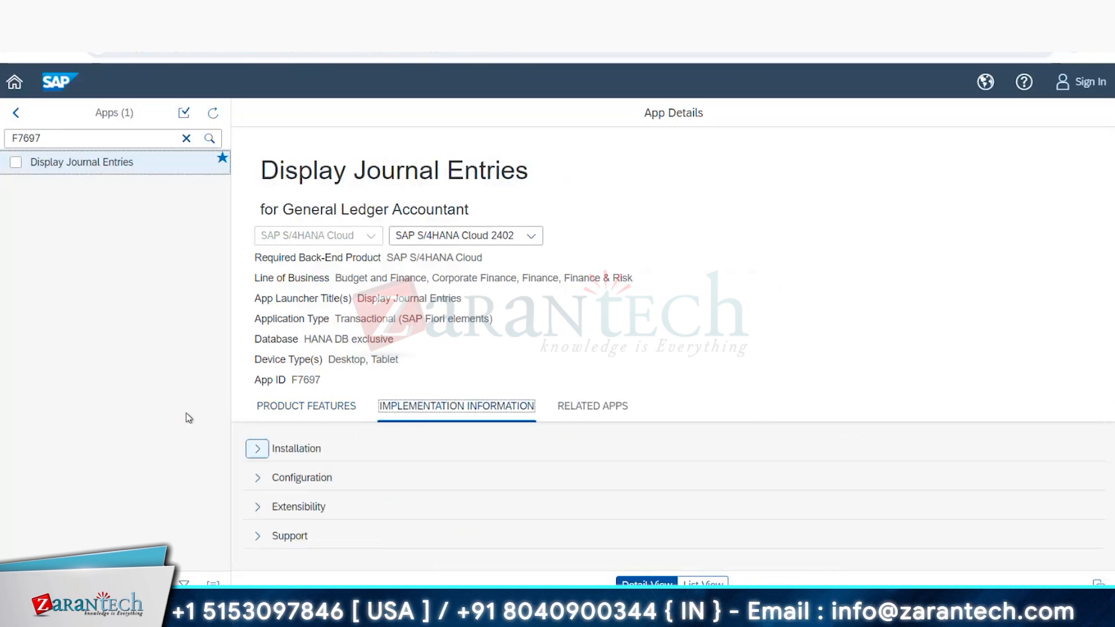
left_click(343, 476)
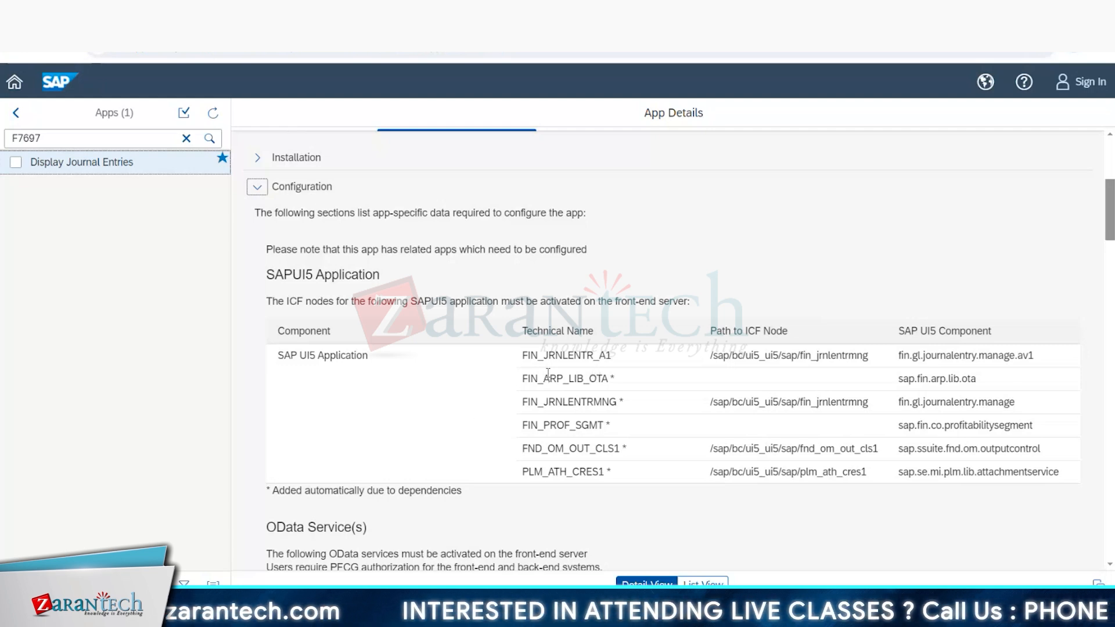
left_click_drag(522, 355, 612, 357)
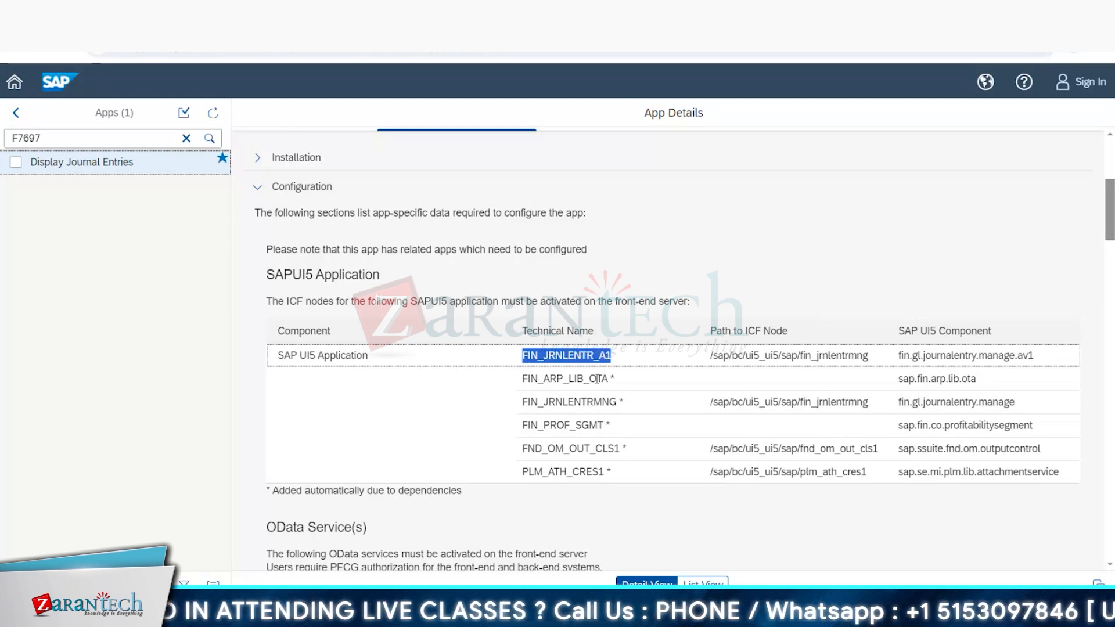
Step: Switch to the Excel list of Fiori apps and filter the product version column to include all values
left_click(269, 613)
left_click(188, 531)
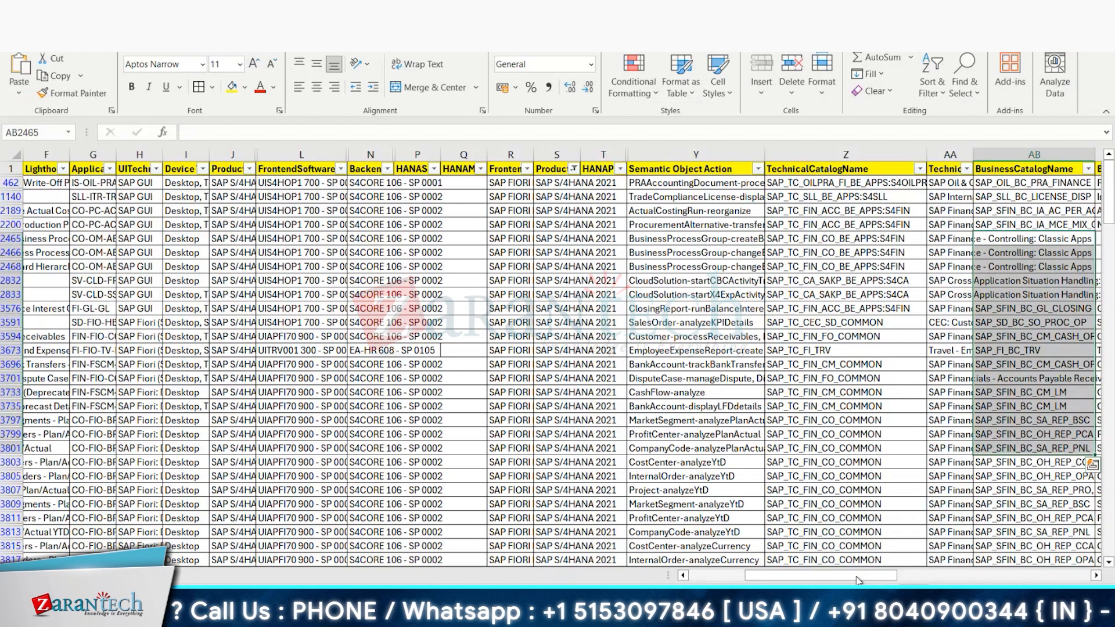
left_click_drag(857, 577, 796, 575)
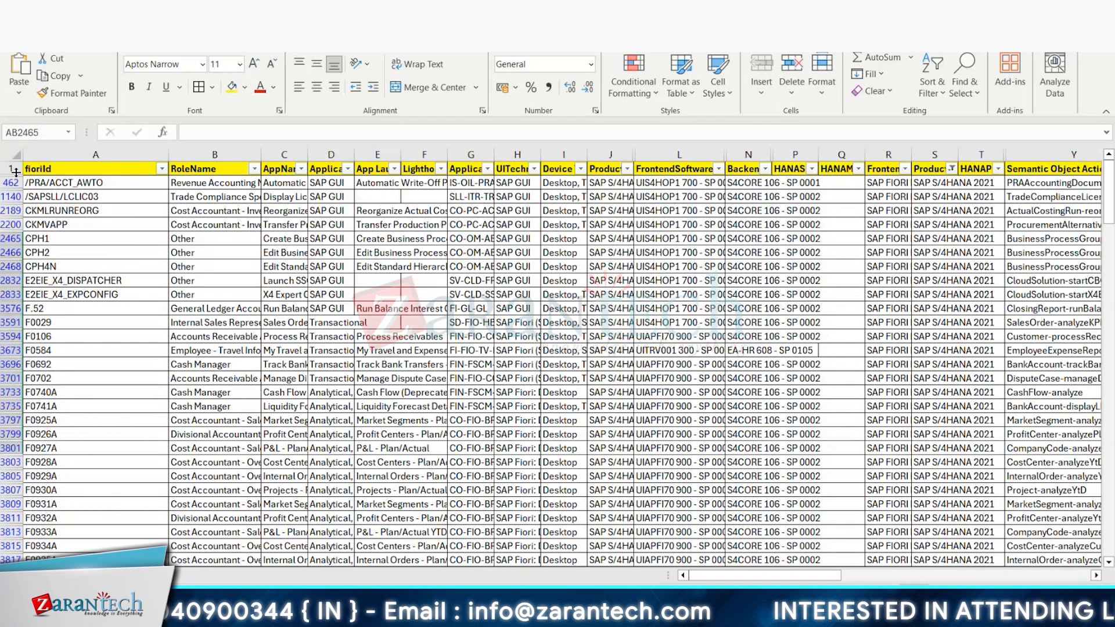
left_click(951, 168)
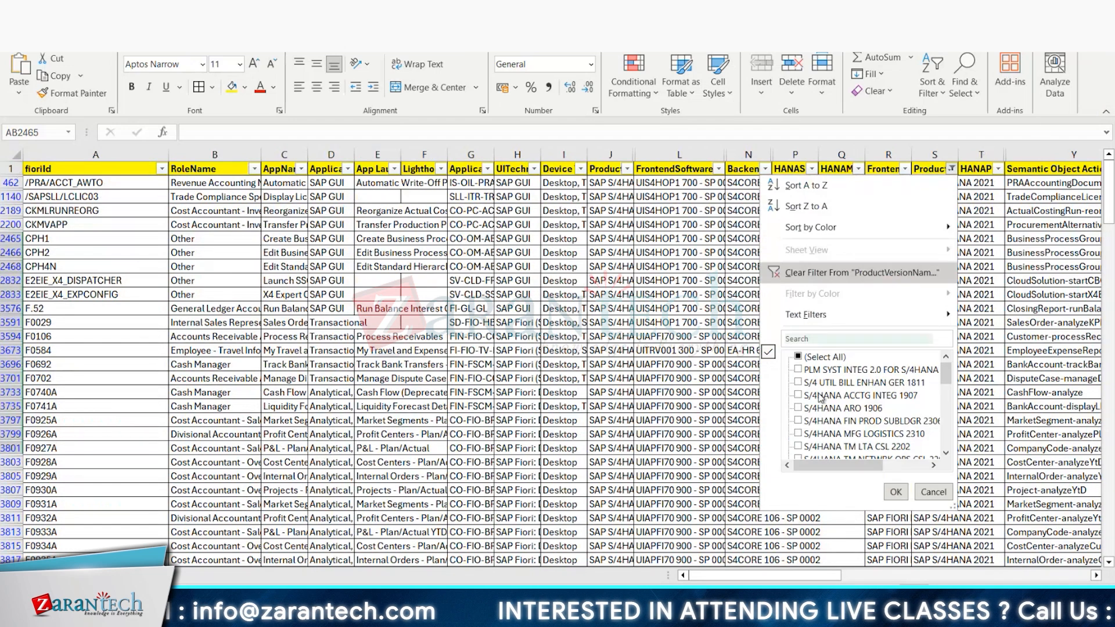
left_click(799, 356)
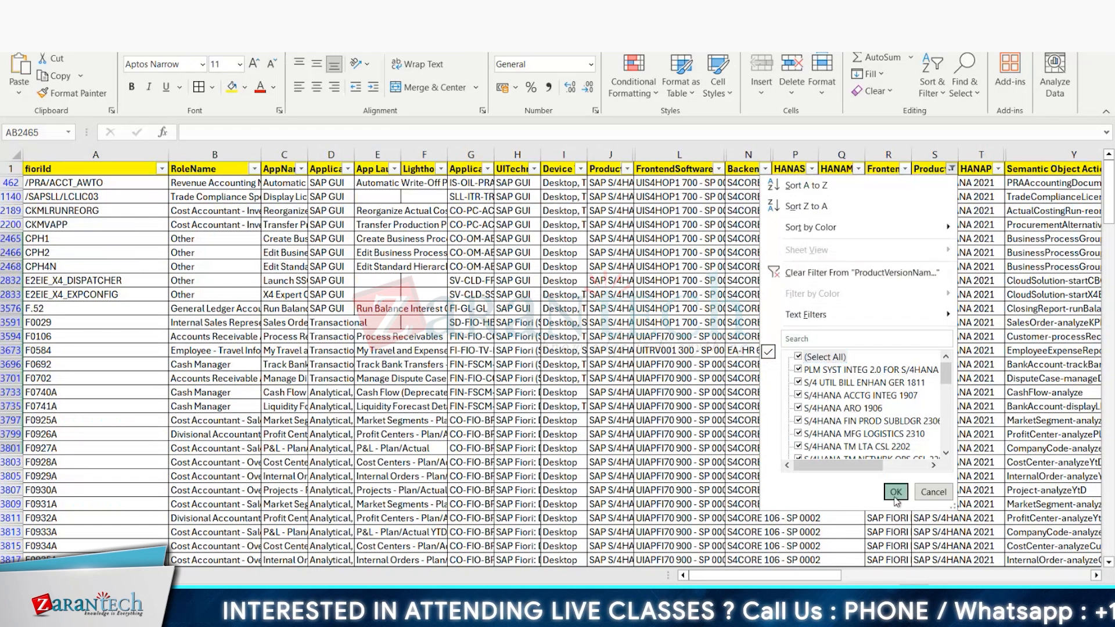
left_click(894, 493)
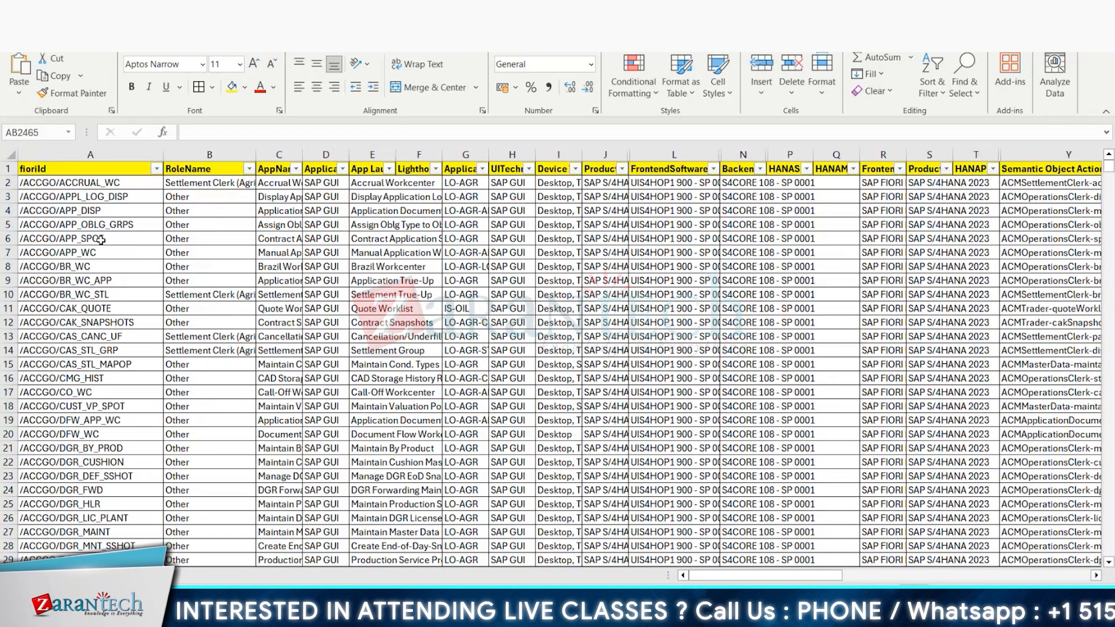
Step: Search the fioriId column's filter values for F7697, then close the filter without applying it
left_click(157, 169)
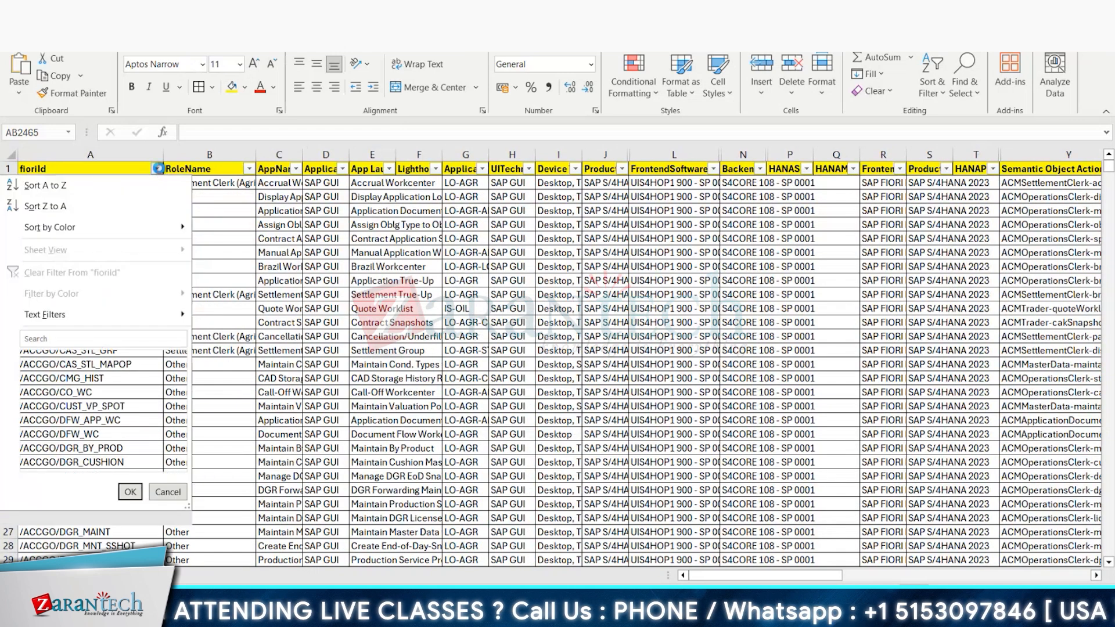
left_click(88, 339)
type("F")
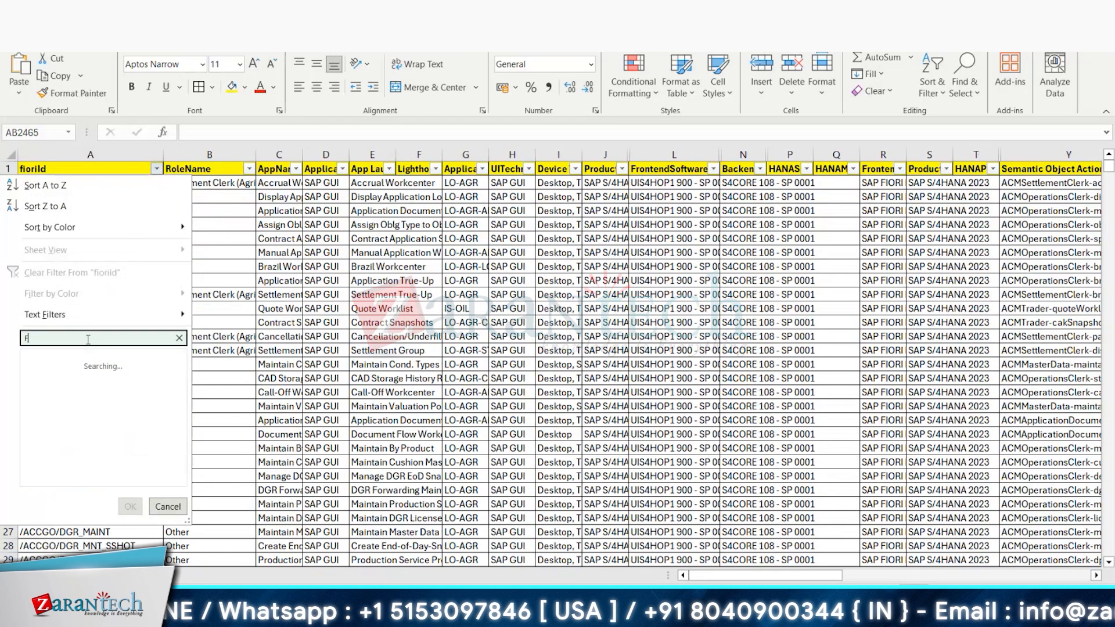
type("76")
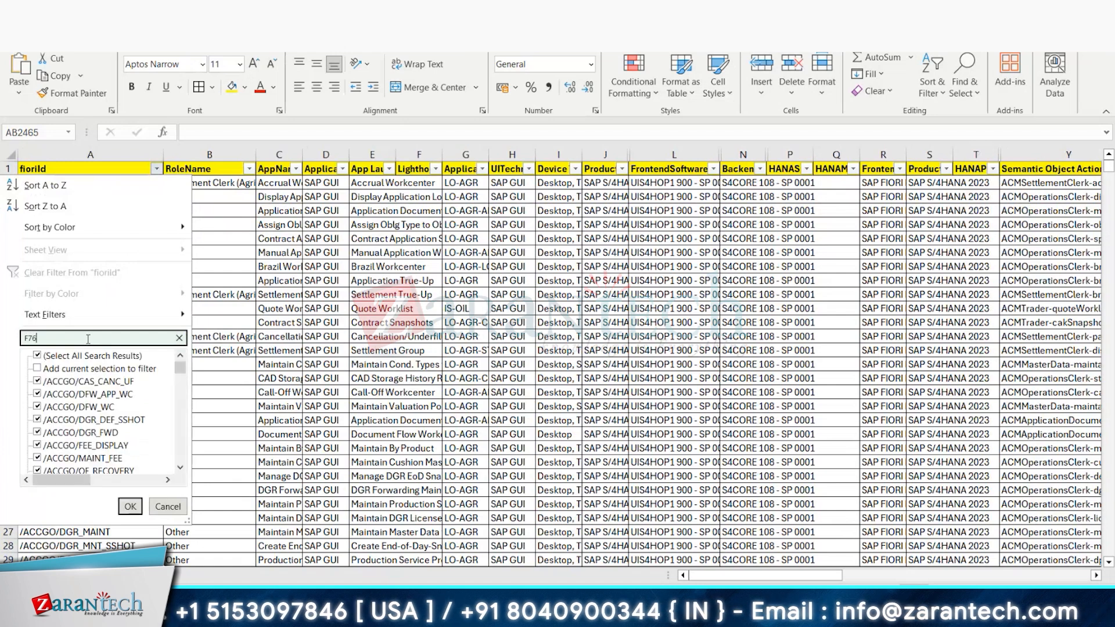
type("97")
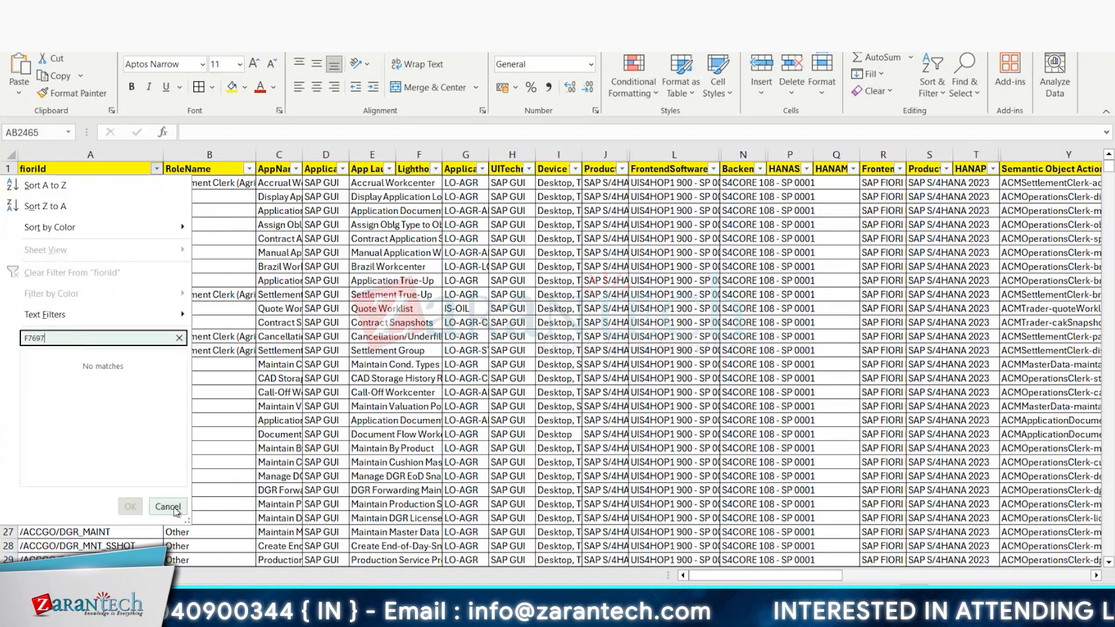
left_click(168, 506)
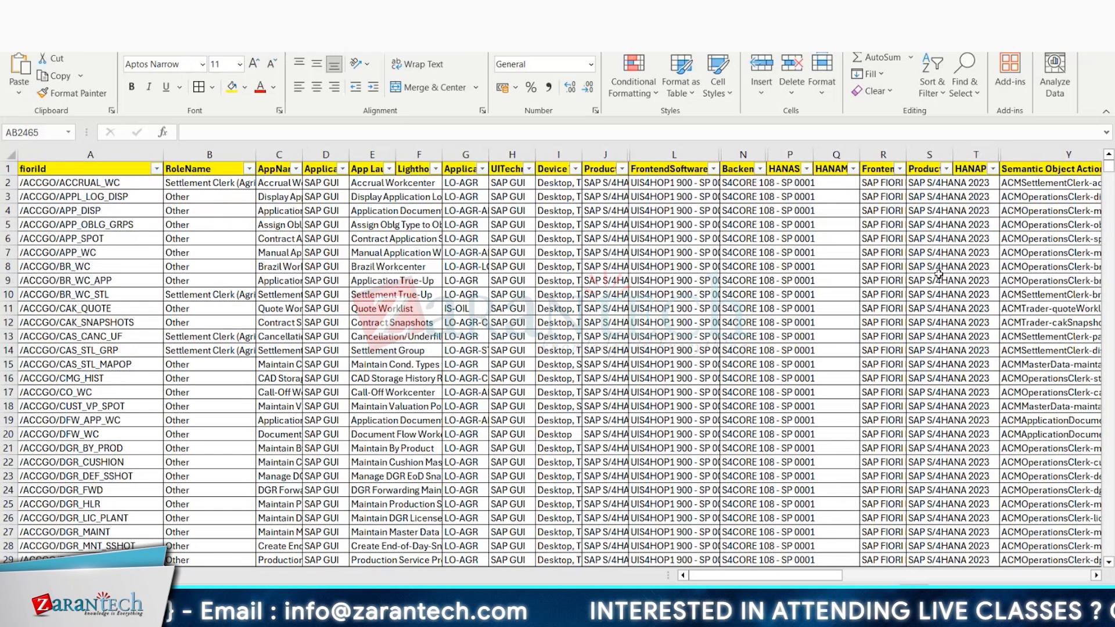
Step: Return to the Display Journal Entries details in the Fiori Apps Reference Library and check its product version selection
key("alt+Tab")
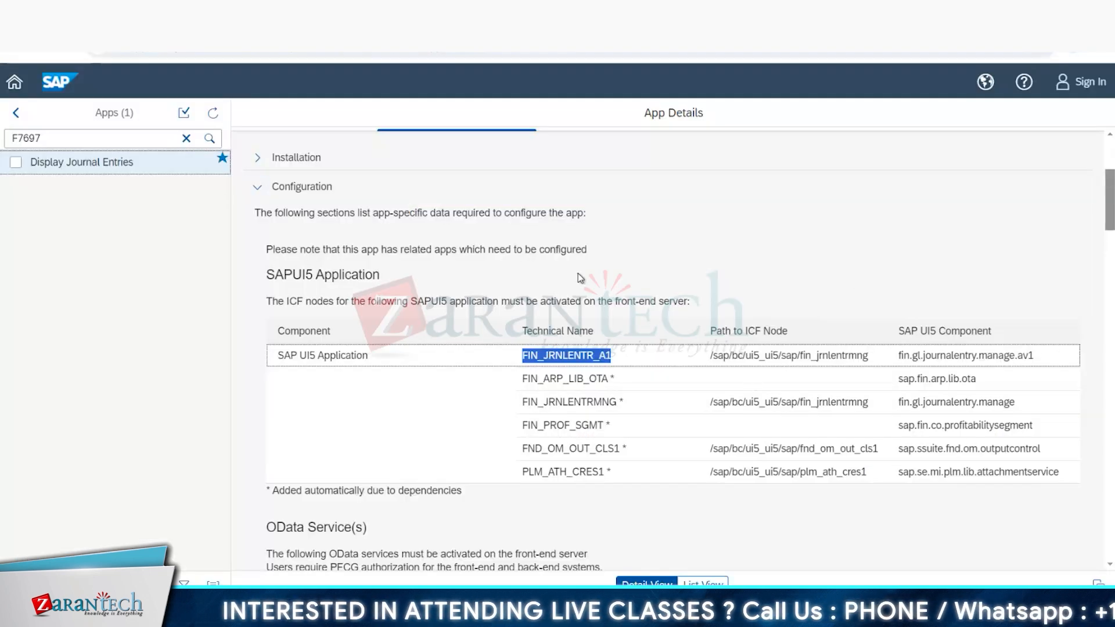
scroll(577, 273, "up", 5)
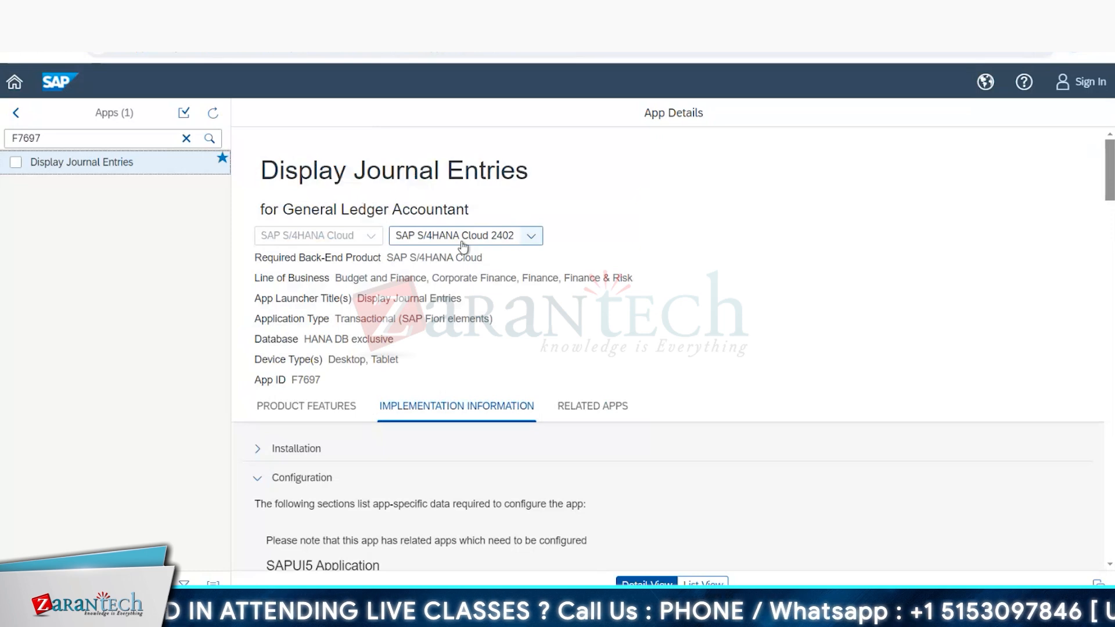
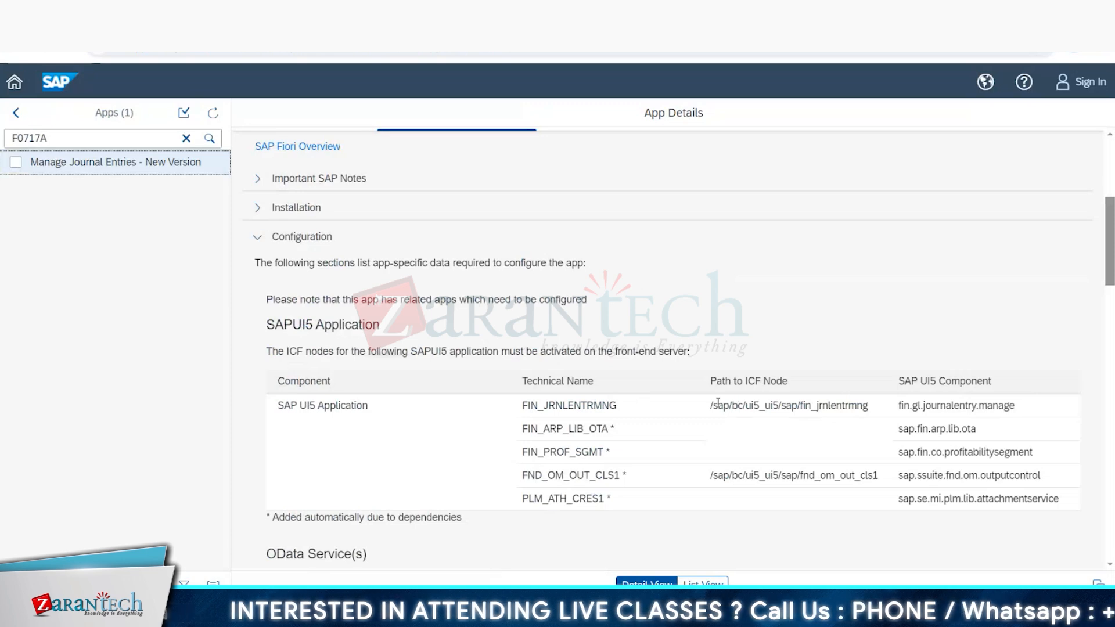
Step: Highlight the ICF node path, copy the SAPUI5 technical name FIN_JRNLENTRMNG, and switch to the SAP S/4HANA system window
left_click_drag(710, 405, 799, 405)
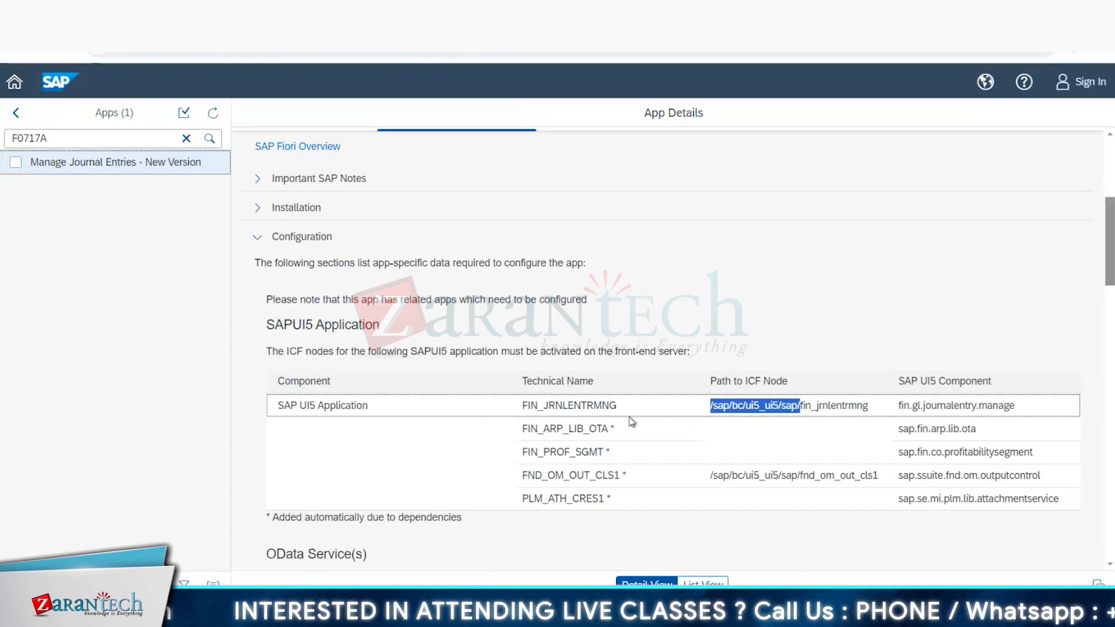
left_click_drag(615, 410, 518, 408)
key("ctrl+c")
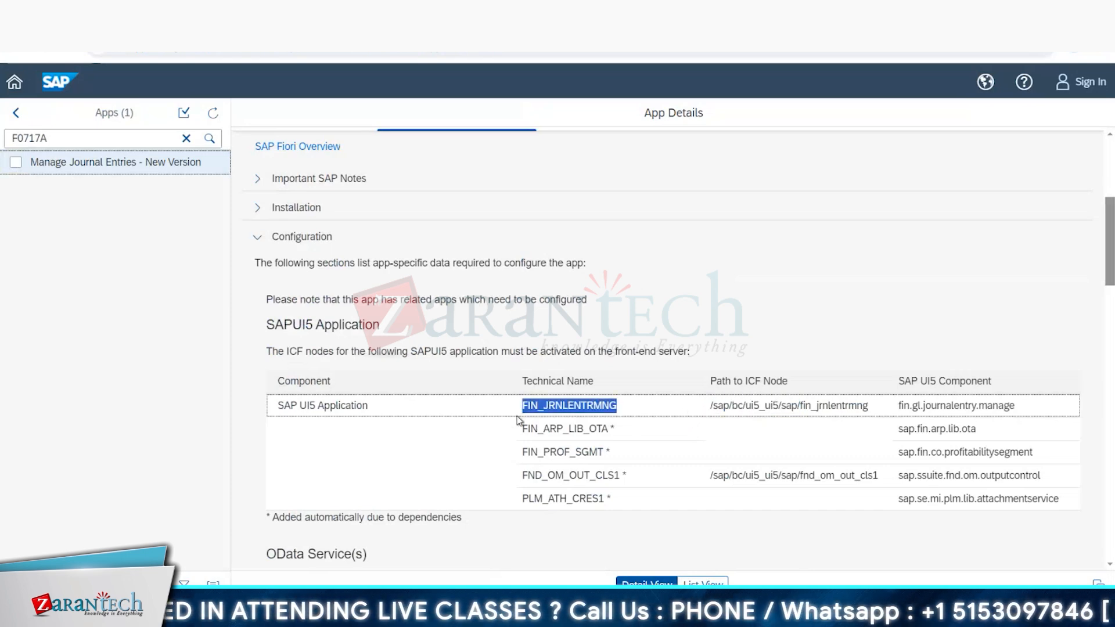
key("alt+Tab")
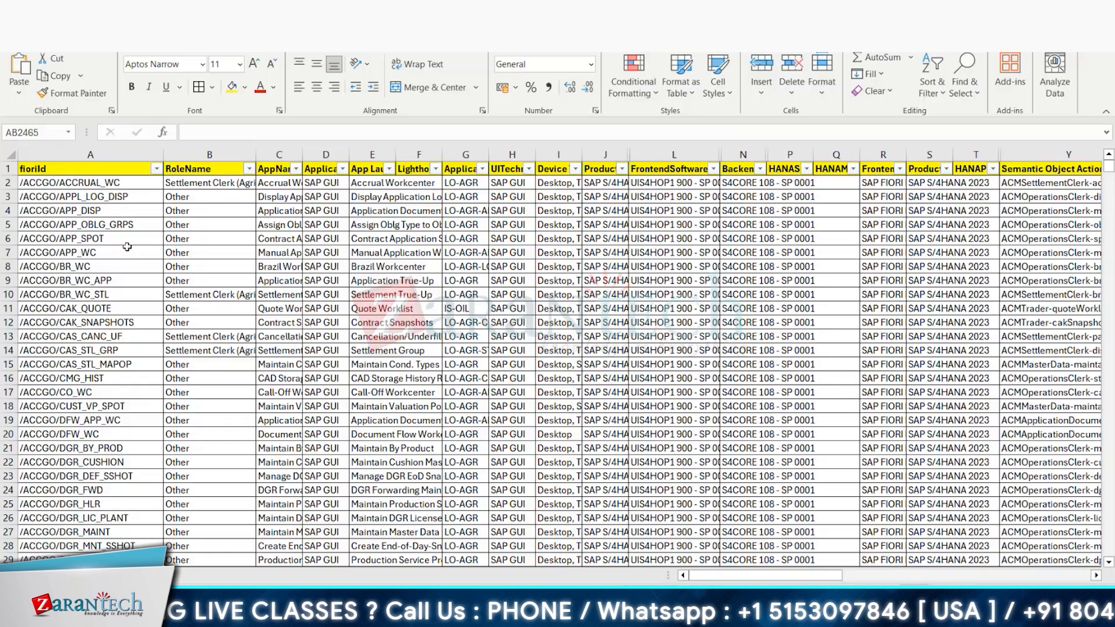
key("alt+Tab")
left_click(232, 616)
left_click(347, 546)
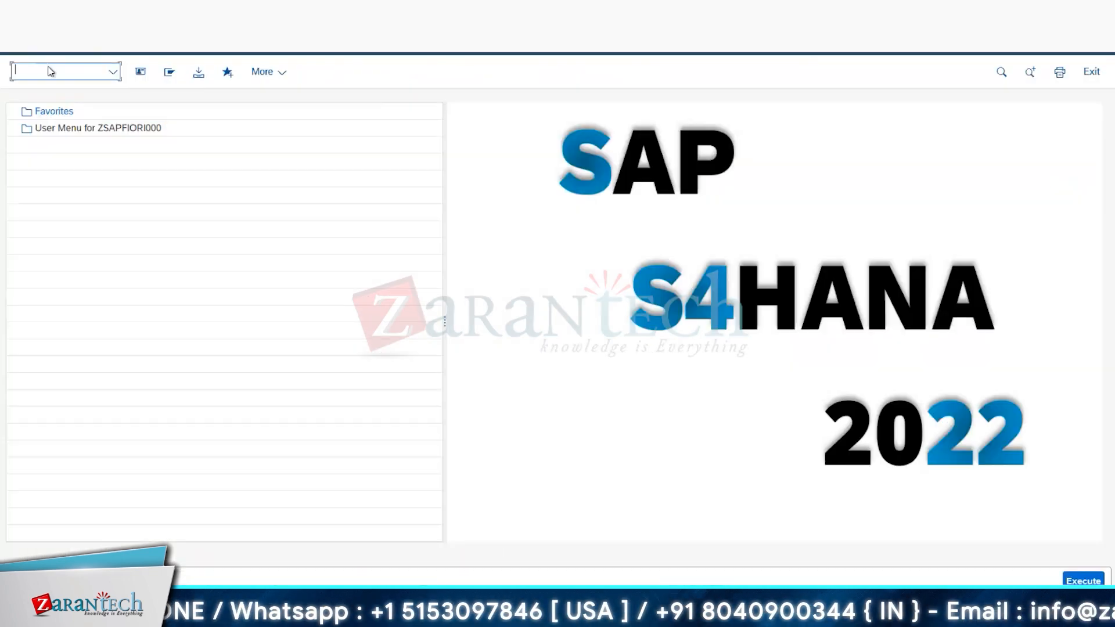
Step: Open transaction SICF, filter the ICF services by service name FIN_JRNLENTRMNG and expand default_host
type("sicf")
key("Return")
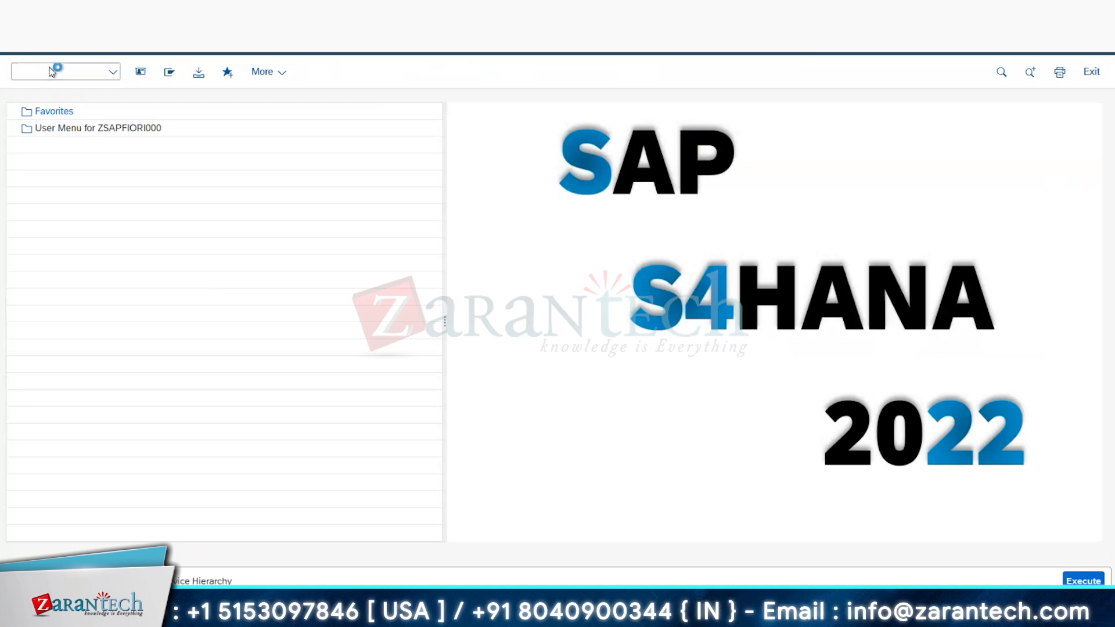
key("Tab")
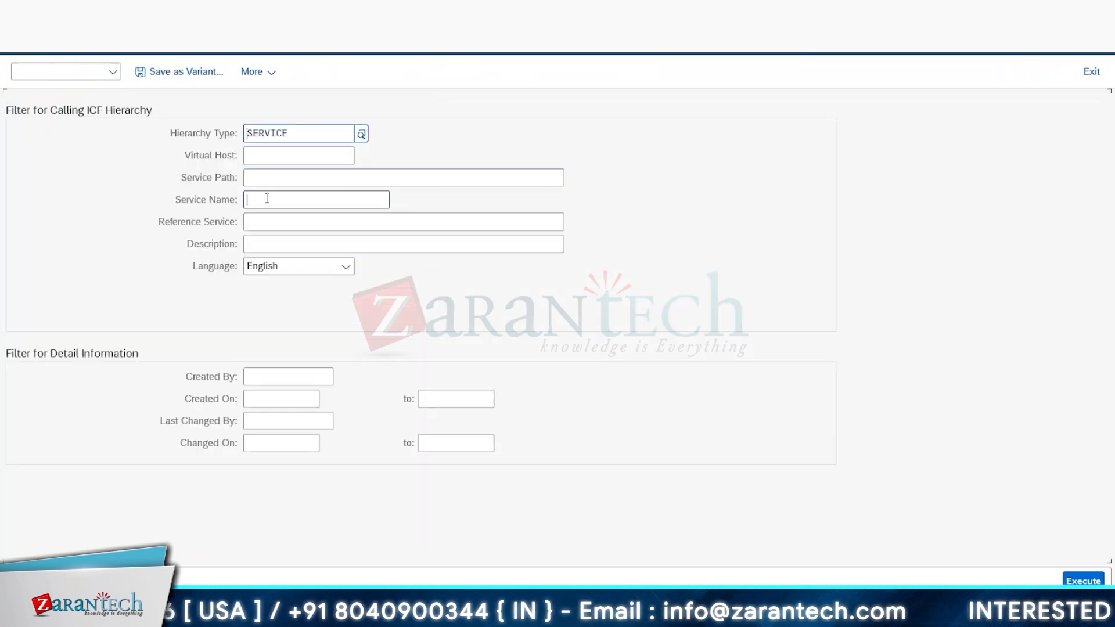
key("ctrl+v")
left_click(1078, 581)
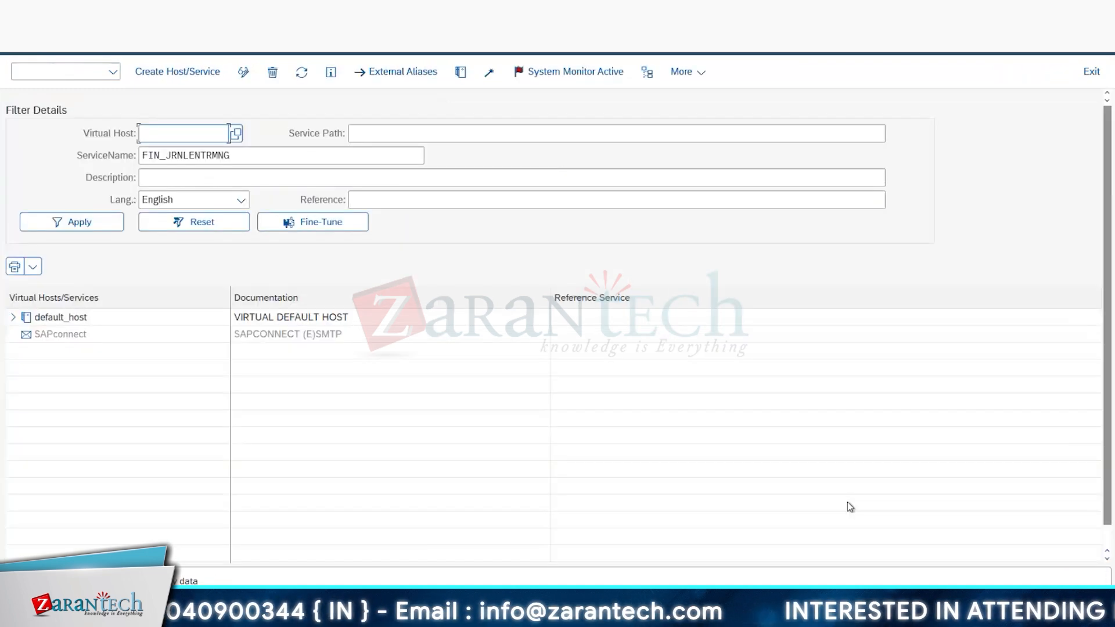
left_click(13, 317)
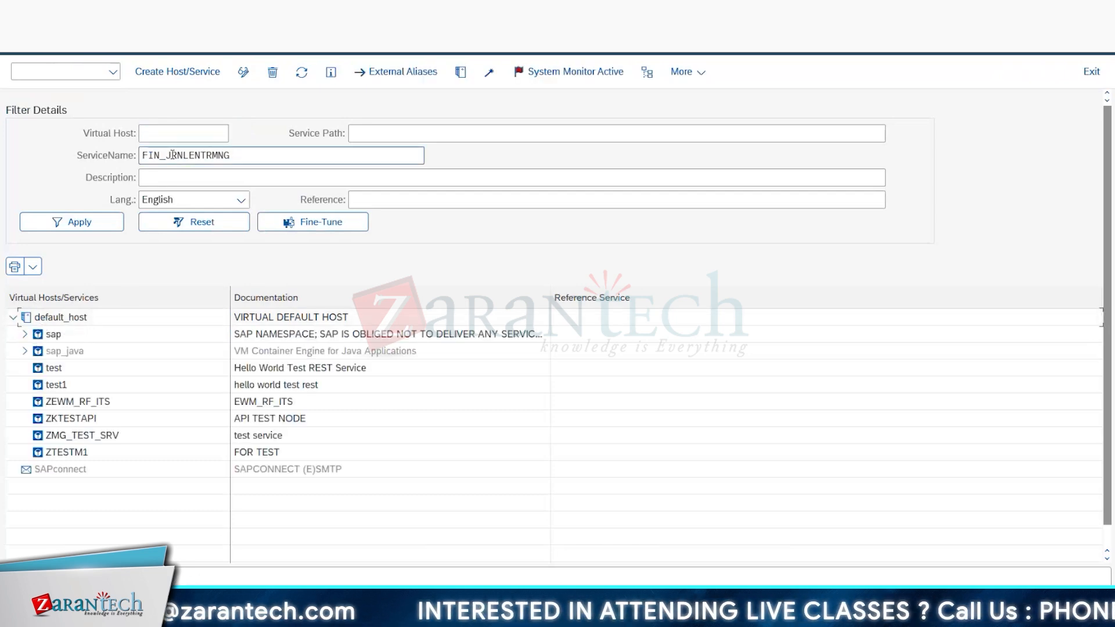
Step: Look up app F0717 in the Fiori Apps Reference Library and filter SICF by its technical name FIN_GLDOCDISP, selecting the node under ui5_ui5
key("alt+Tab")
left_click(89, 146)
key("BackSpace")
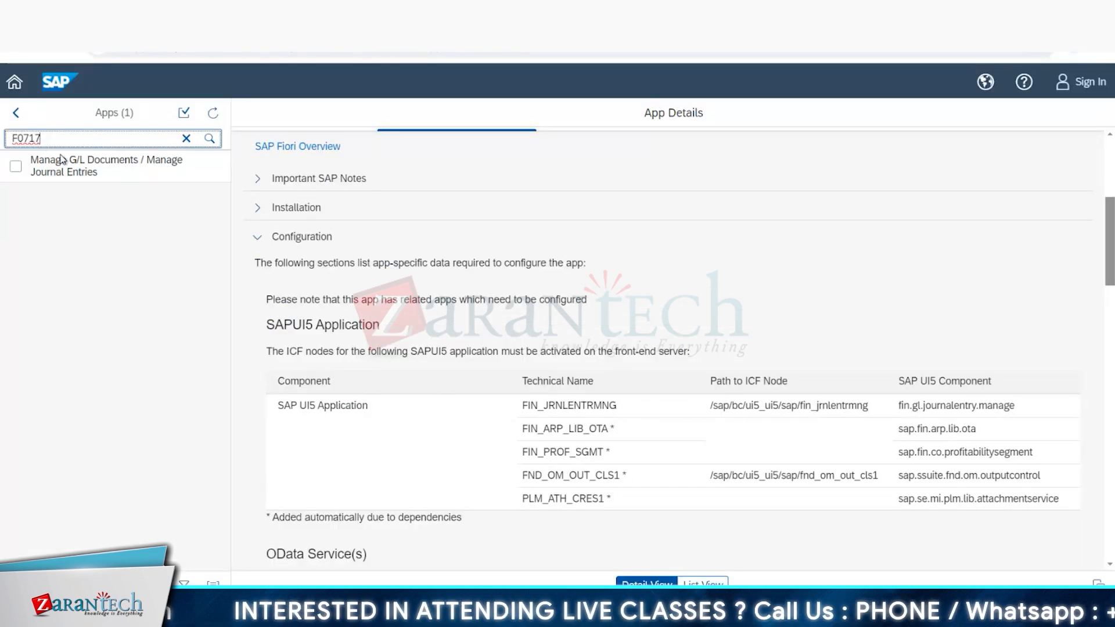
left_click(76, 168)
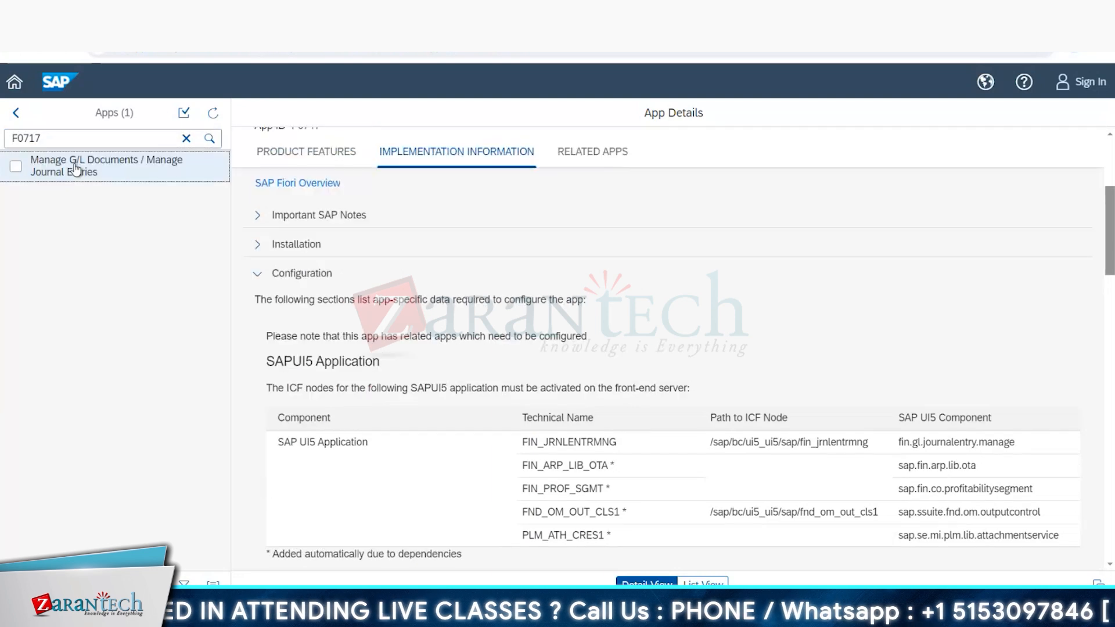
double_click(581, 457)
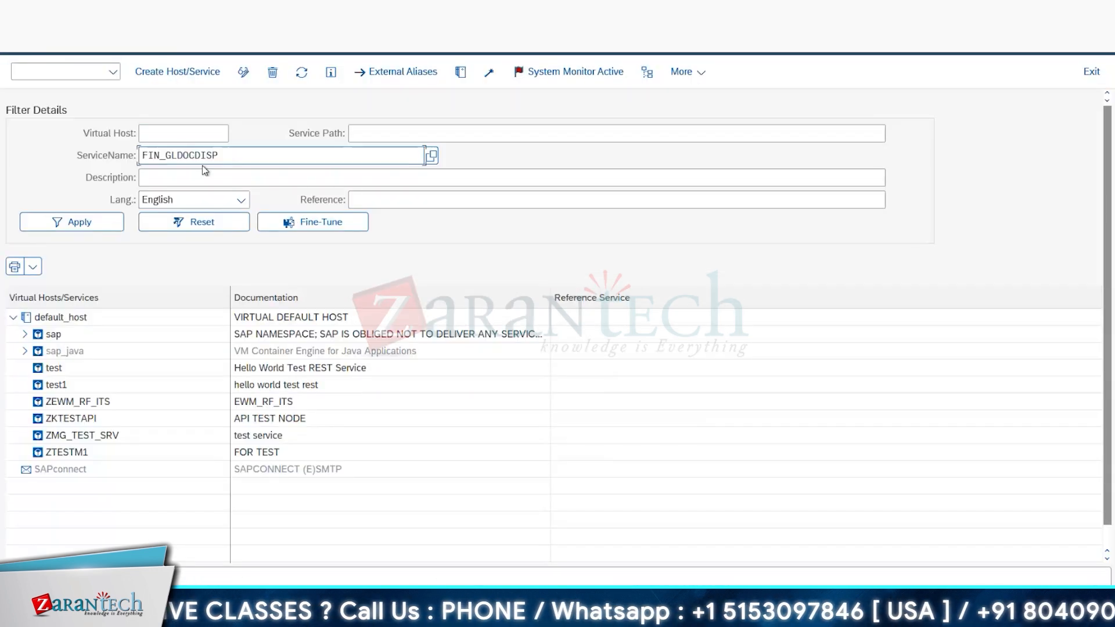
left_click(71, 222)
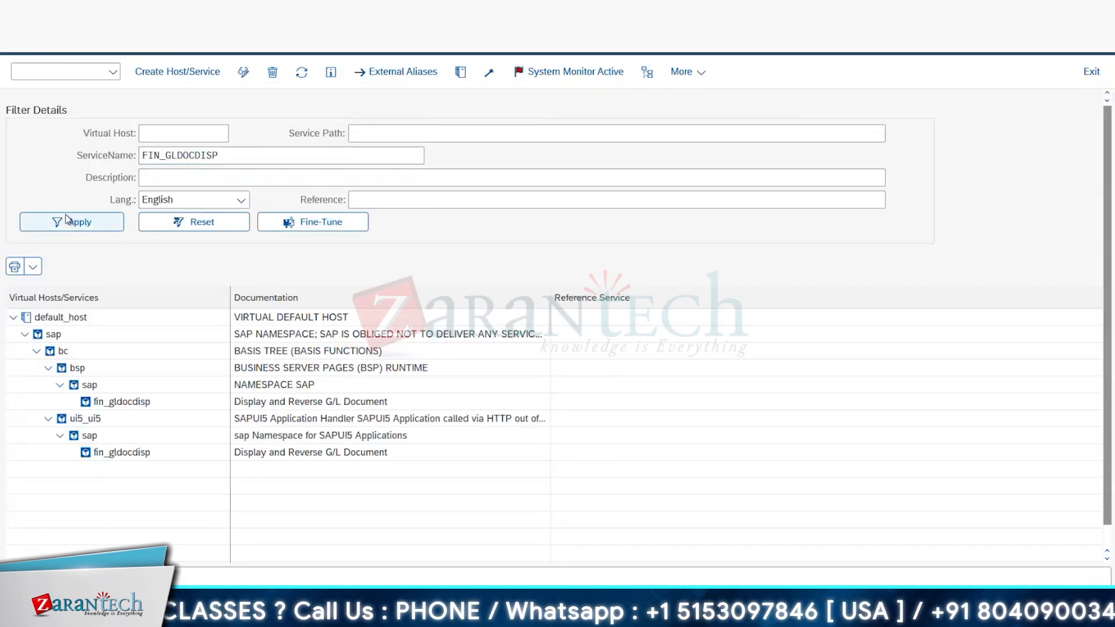
left_click(119, 456)
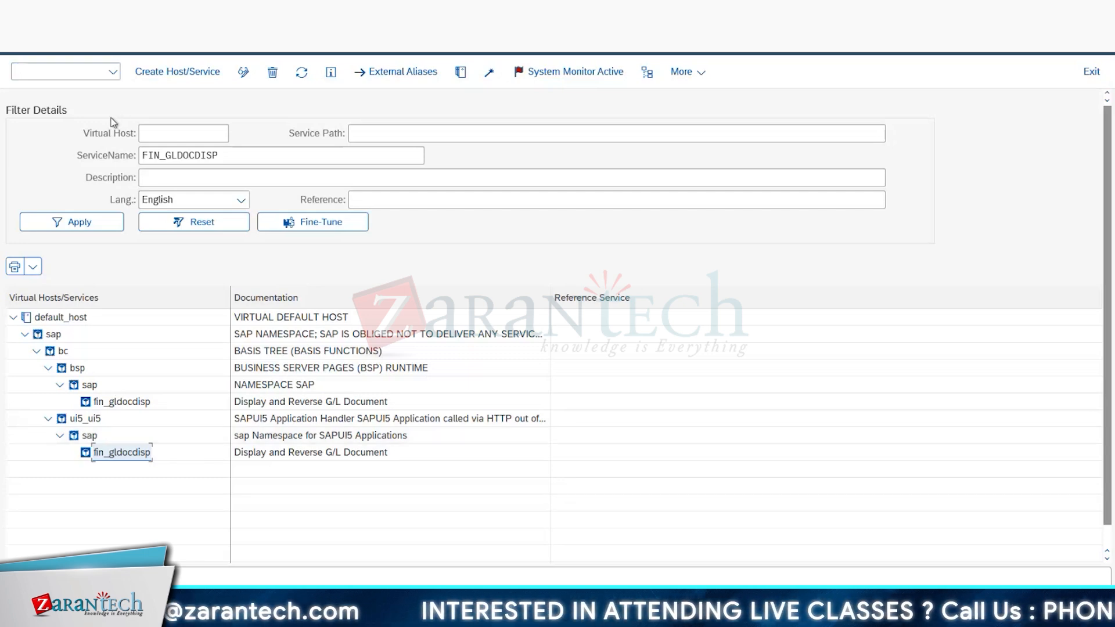
Step: Copy F0717's OData service name CA_OC_OUTPUT_REQUEST_SRV from the reference library and filter the SICF services by it
key("alt+Tab")
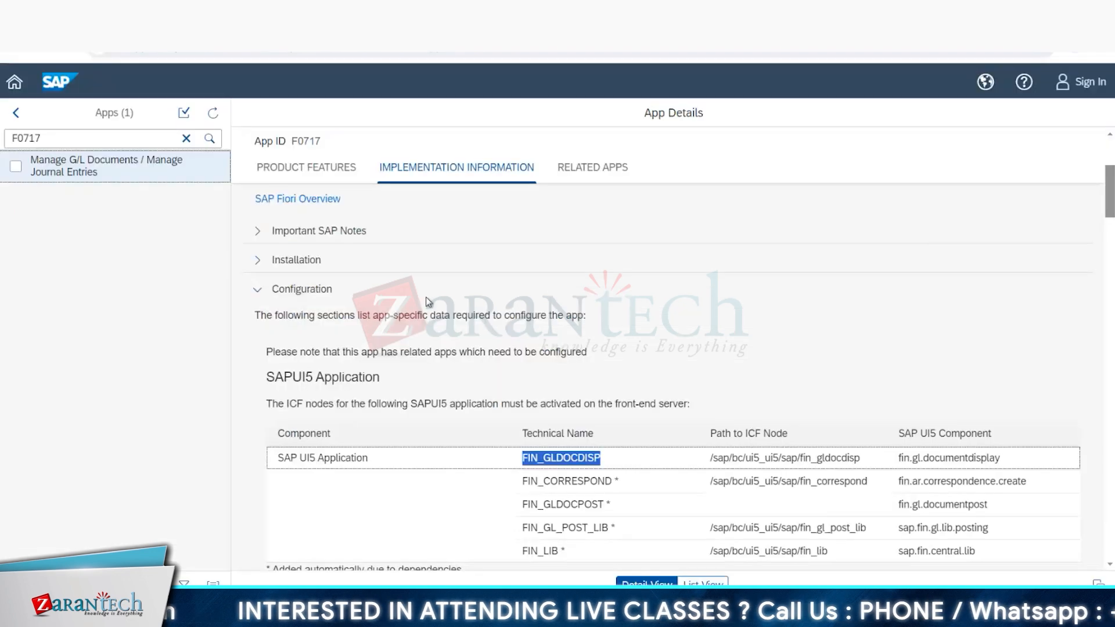
scroll(452, 322, "down", 3)
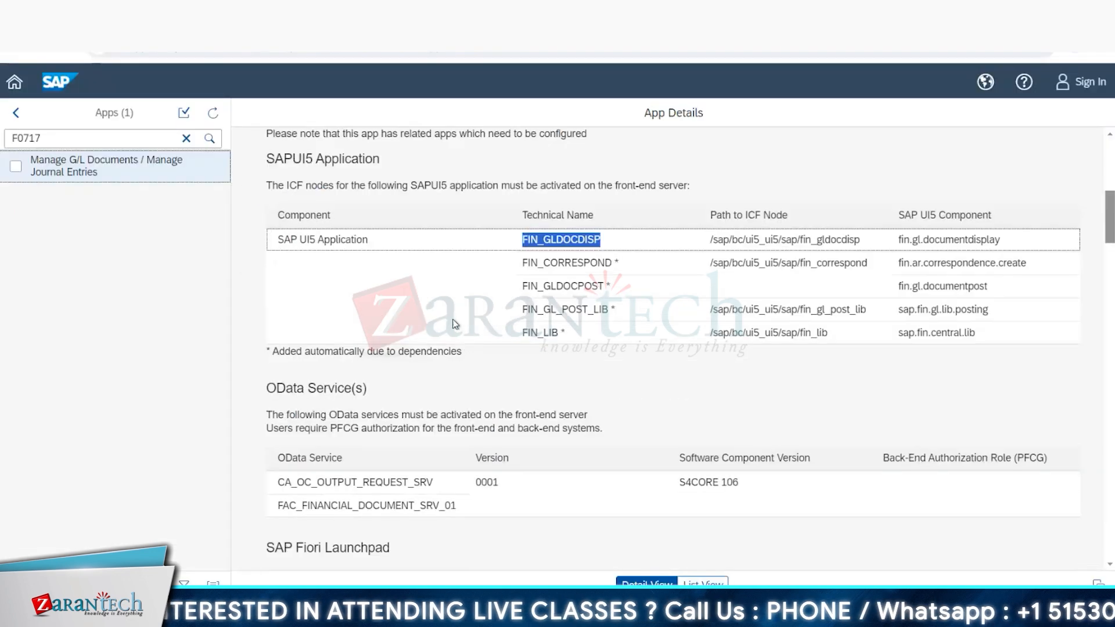
double_click(371, 482)
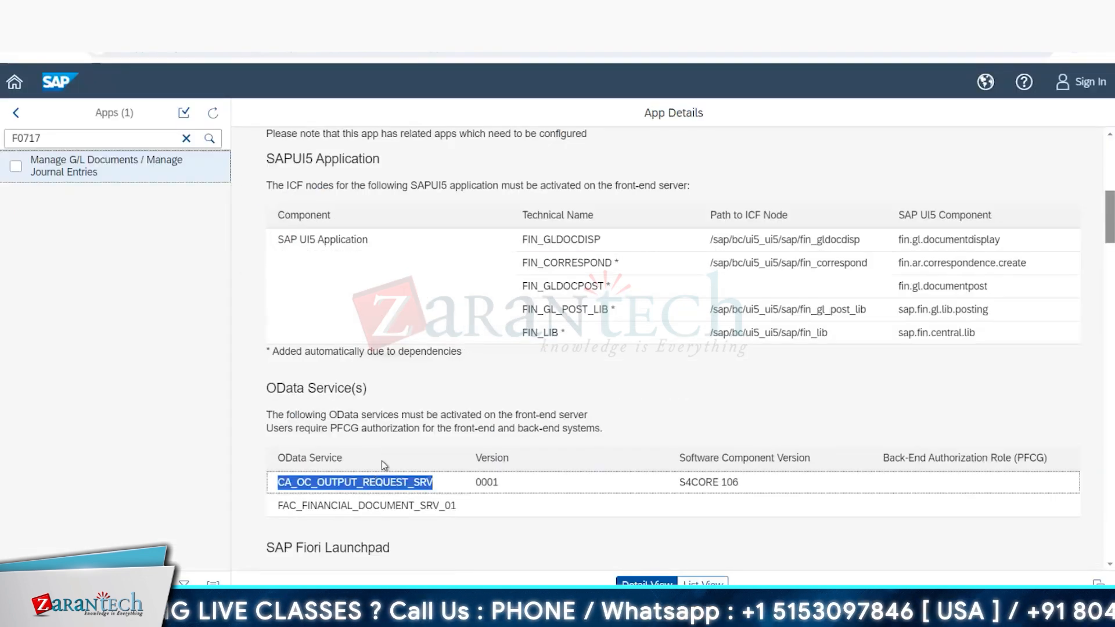
key("ctrl+c")
key("alt+Tab")
double_click(229, 155)
key("ctrl+v")
left_click(90, 221)
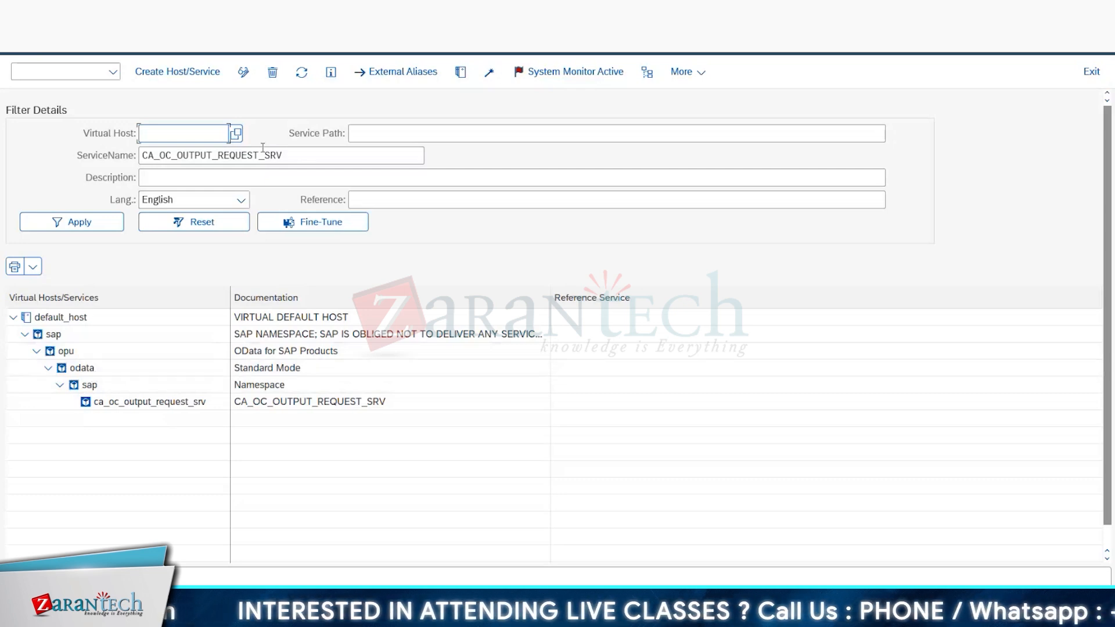
Step: Look up app W0009 in the reference library and filter the SICF services by its WebDynpro application EAMS_WDA_MPLAN_OIF_V2
left_click(63, 16)
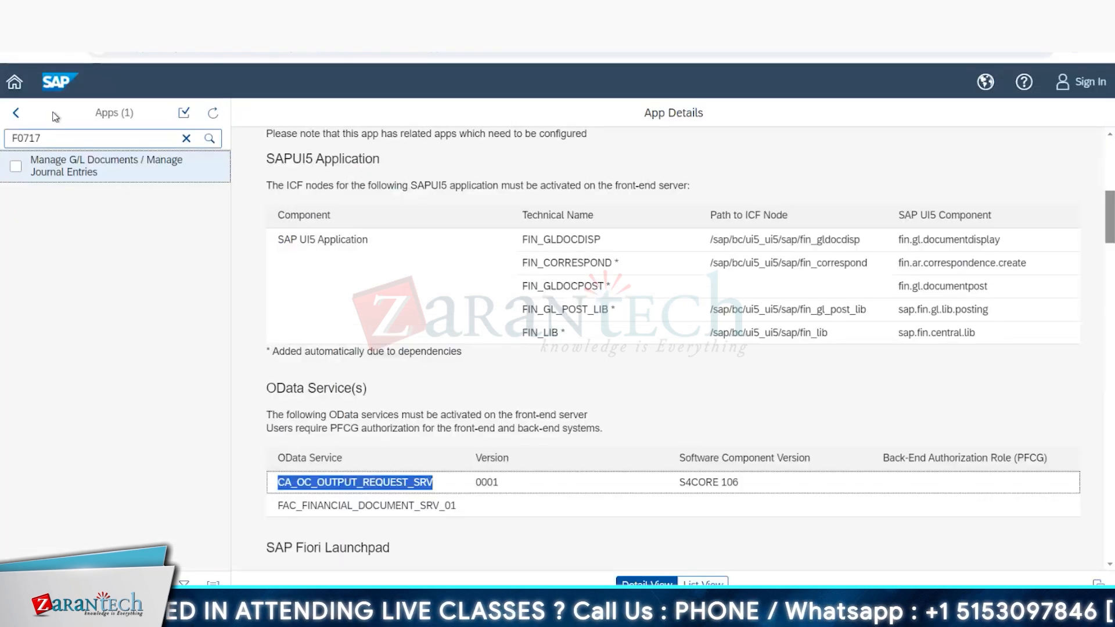
double_click(26, 139)
type("w0")
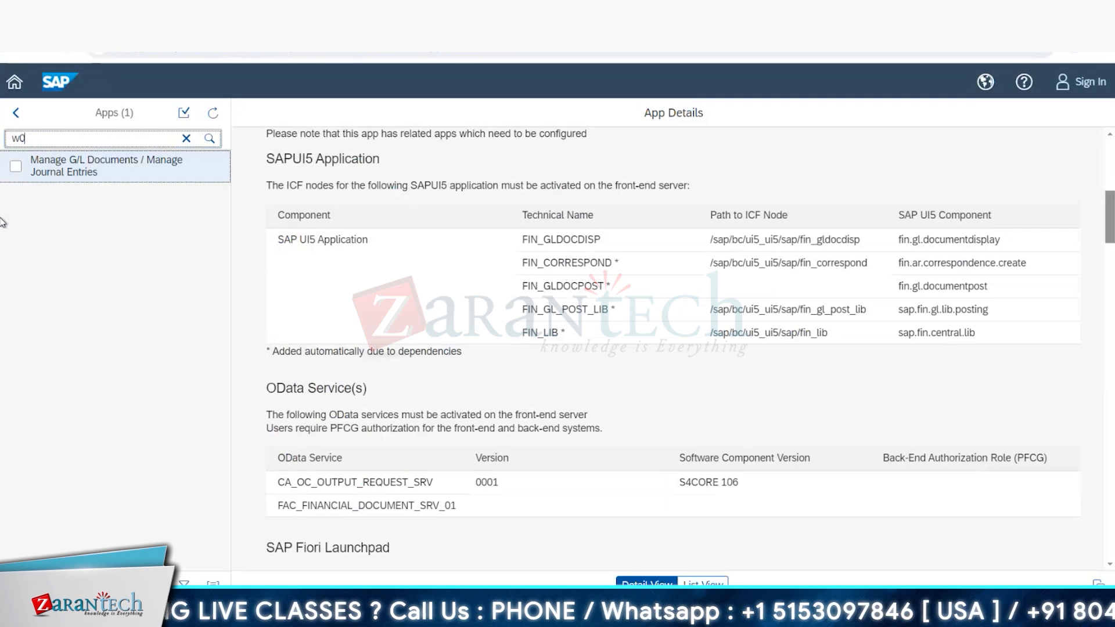
type("009")
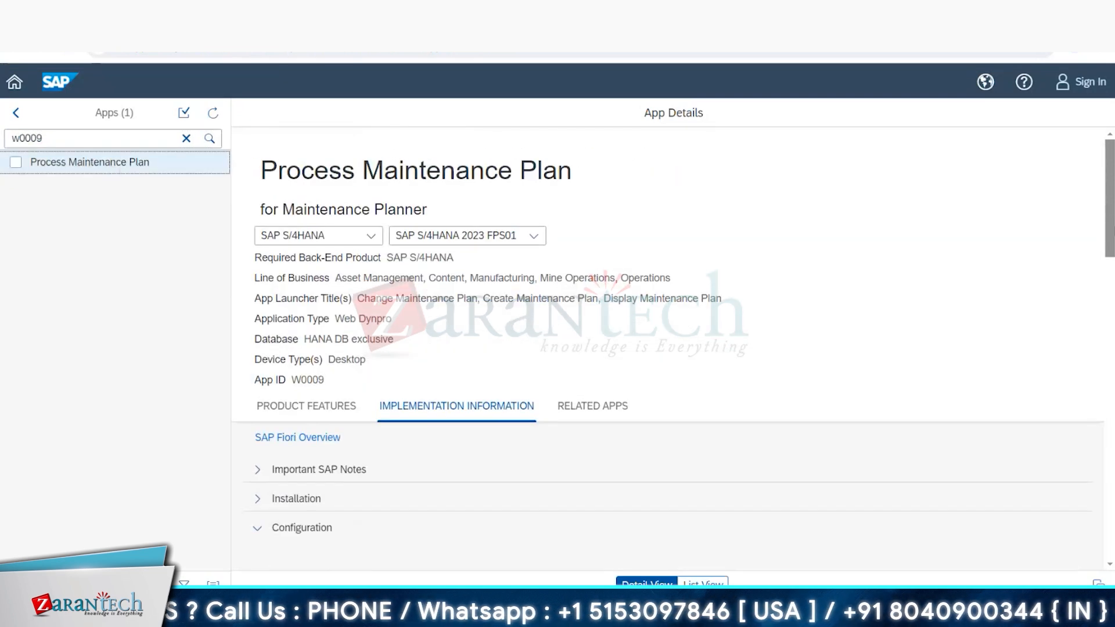
scroll(607, 444, "down", 4)
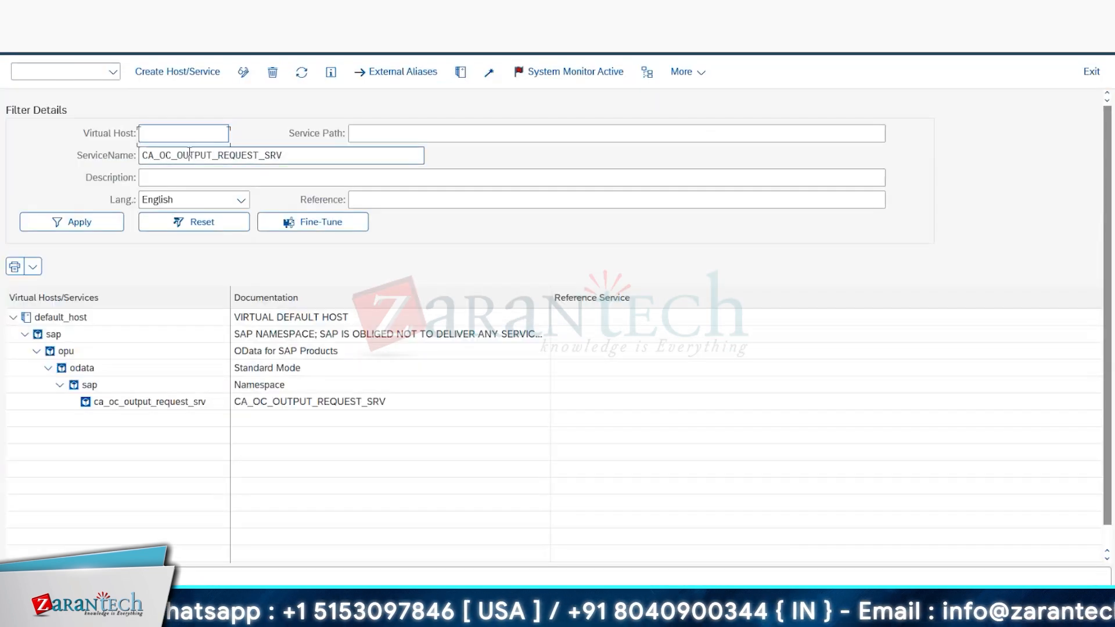
key("ctrl+v")
left_click(113, 223)
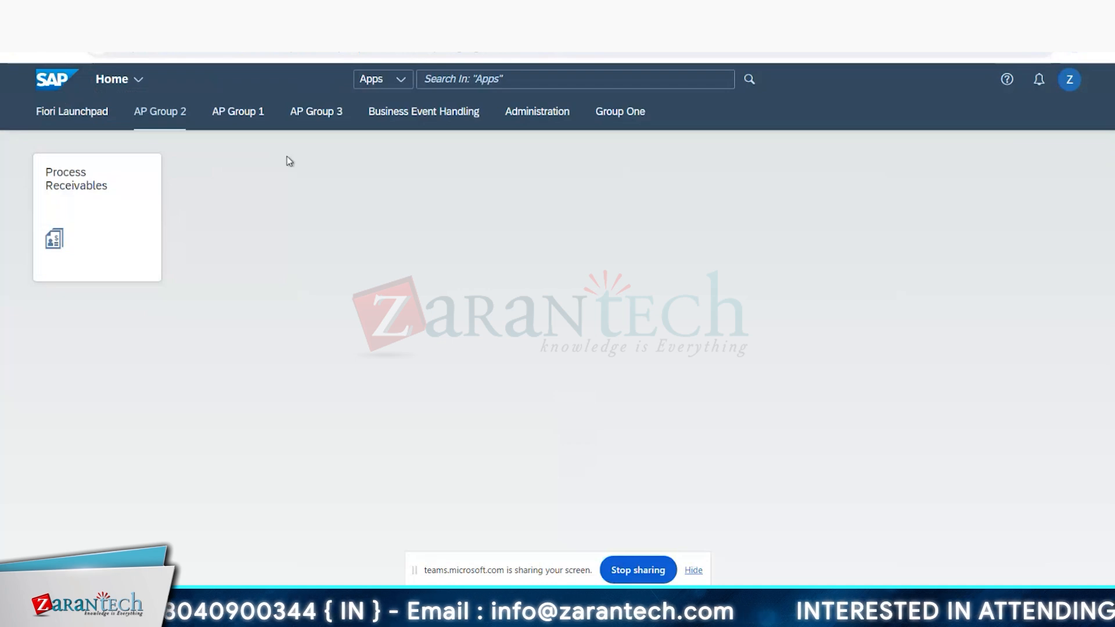
Step: Check the launchpad's Administration and Fiori Launchpad groups, and enable Use Spaces in the Spaces and Pages user settings
left_click(521, 116)
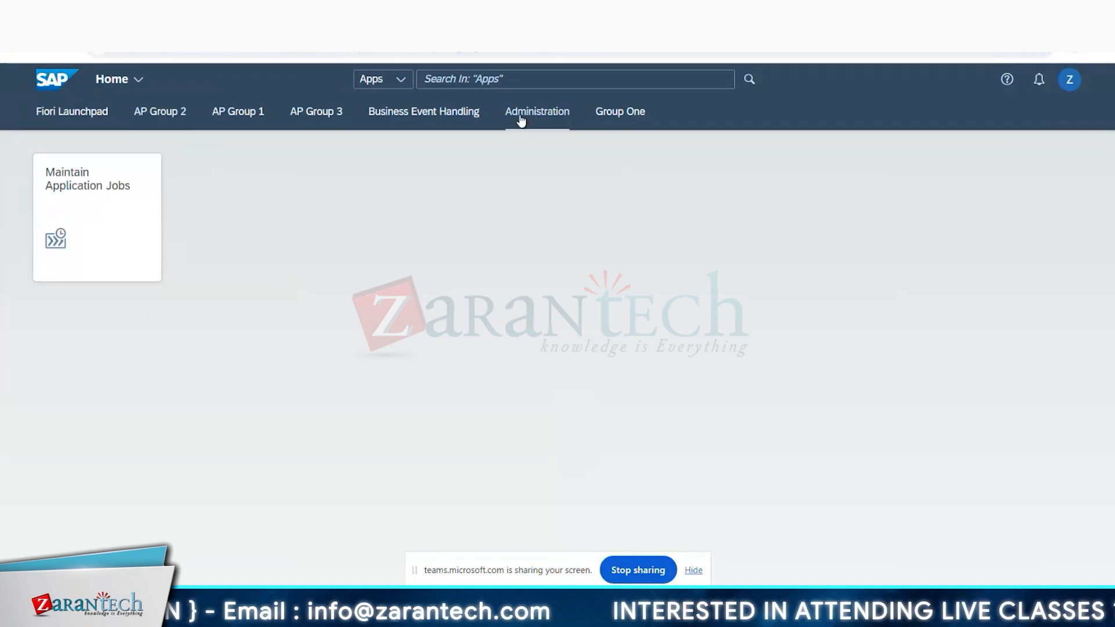
left_click(81, 118)
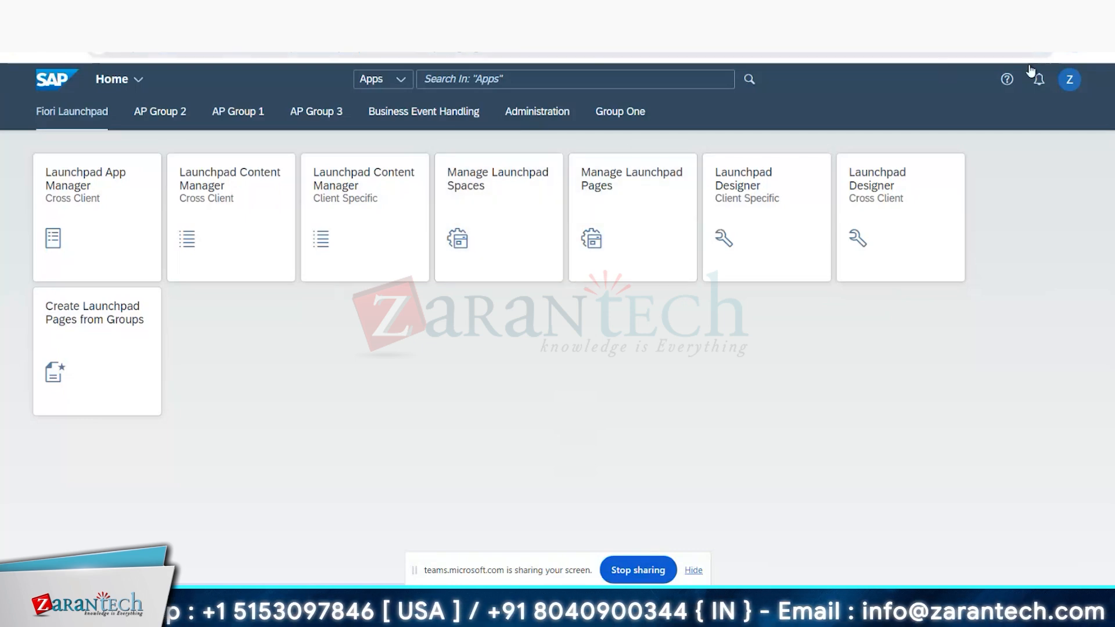
left_click(1065, 83)
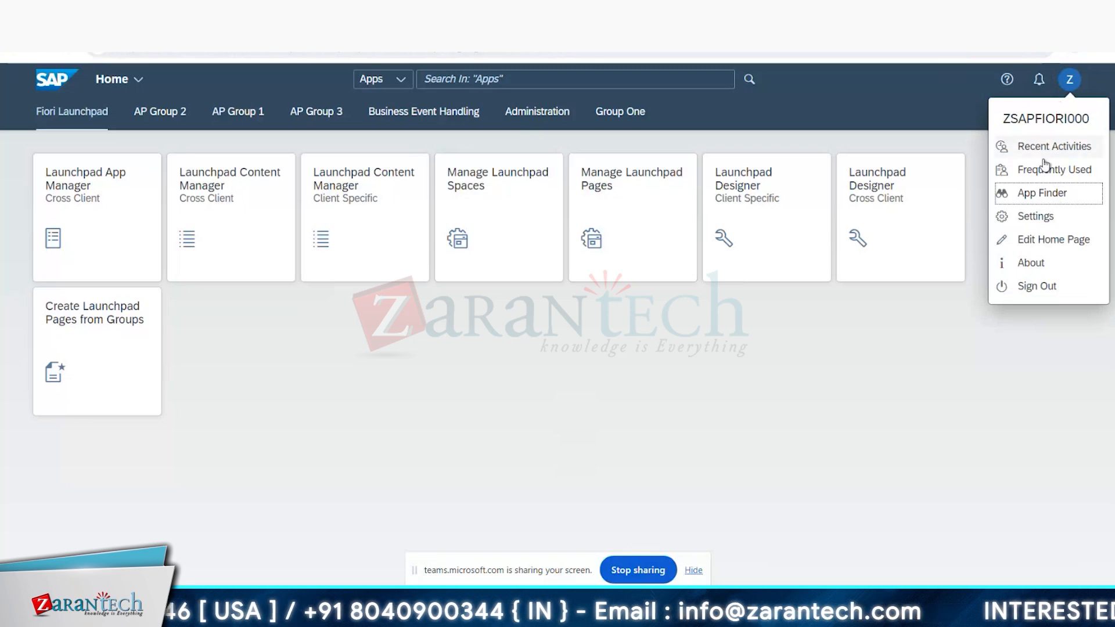
left_click(1038, 216)
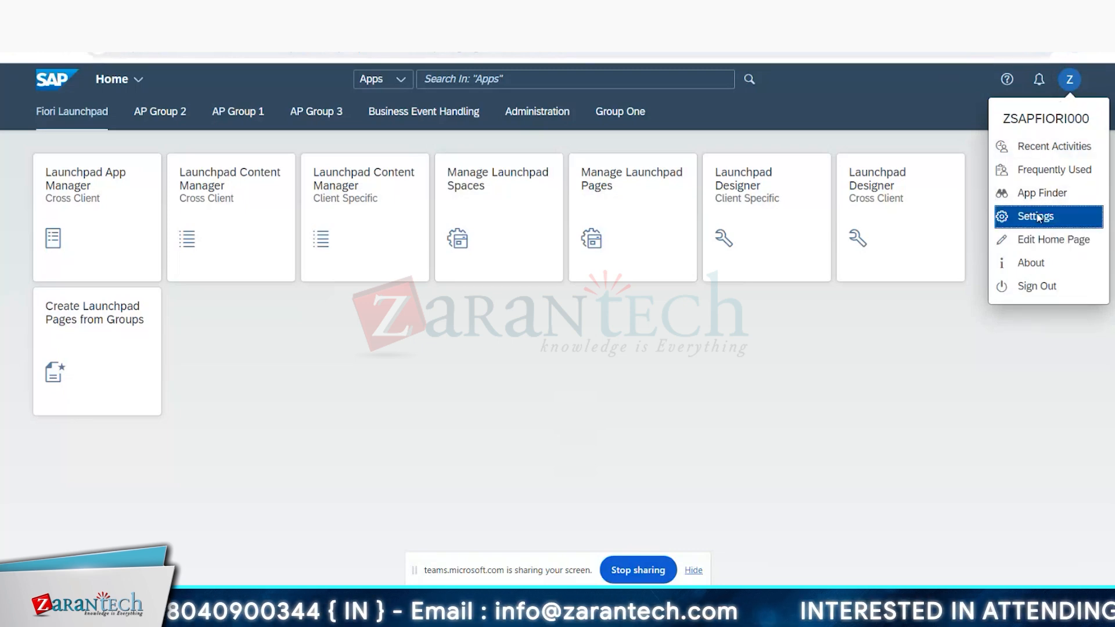
left_click(309, 302)
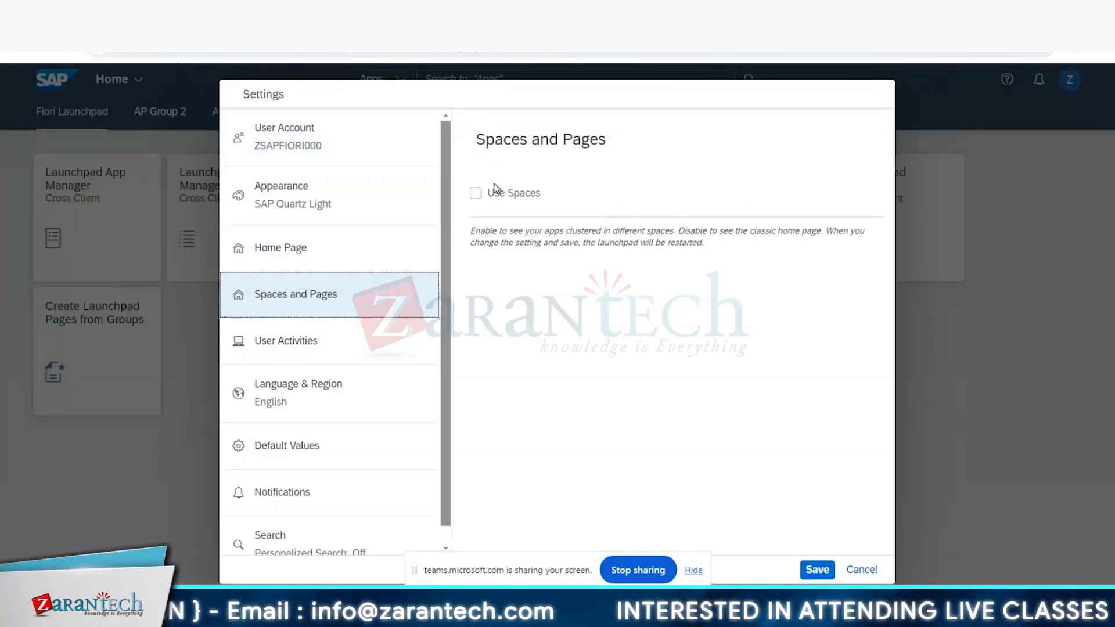
left_click(476, 193)
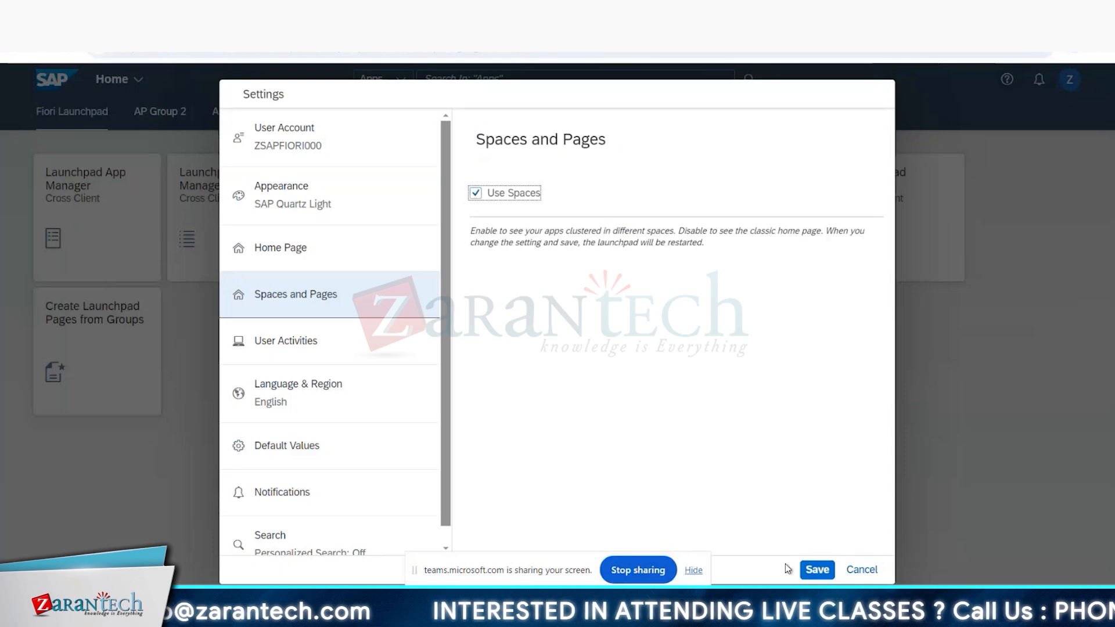
left_click(816, 569)
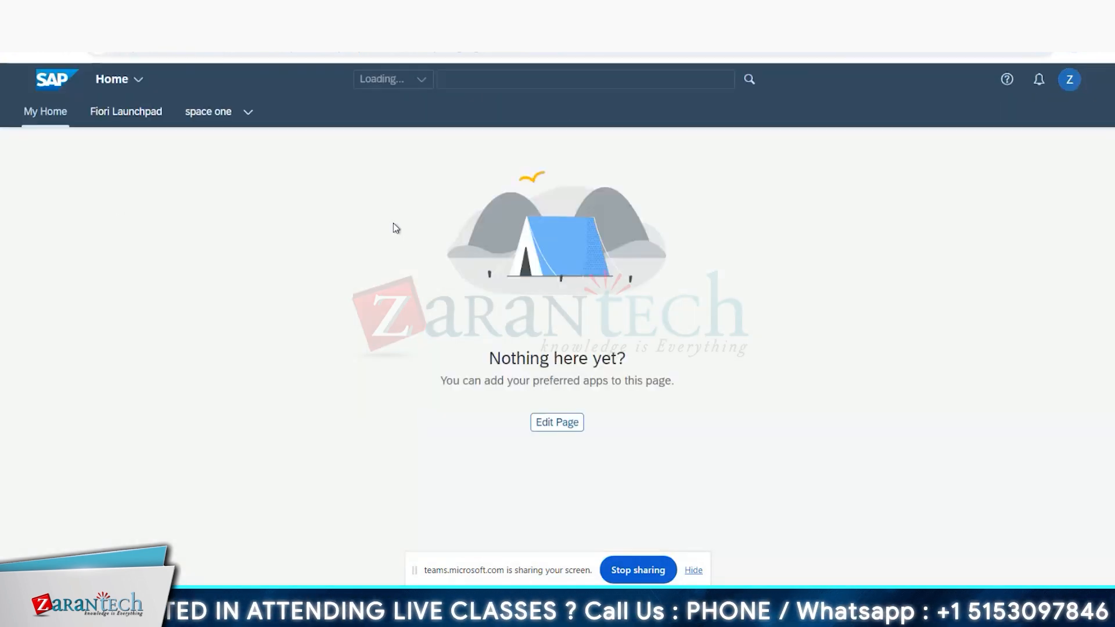
Step: Check the pages of space one, and open the Manage Launchpad Spaces app from the Fiori Launchpad space
left_click(248, 111)
left_click(137, 116)
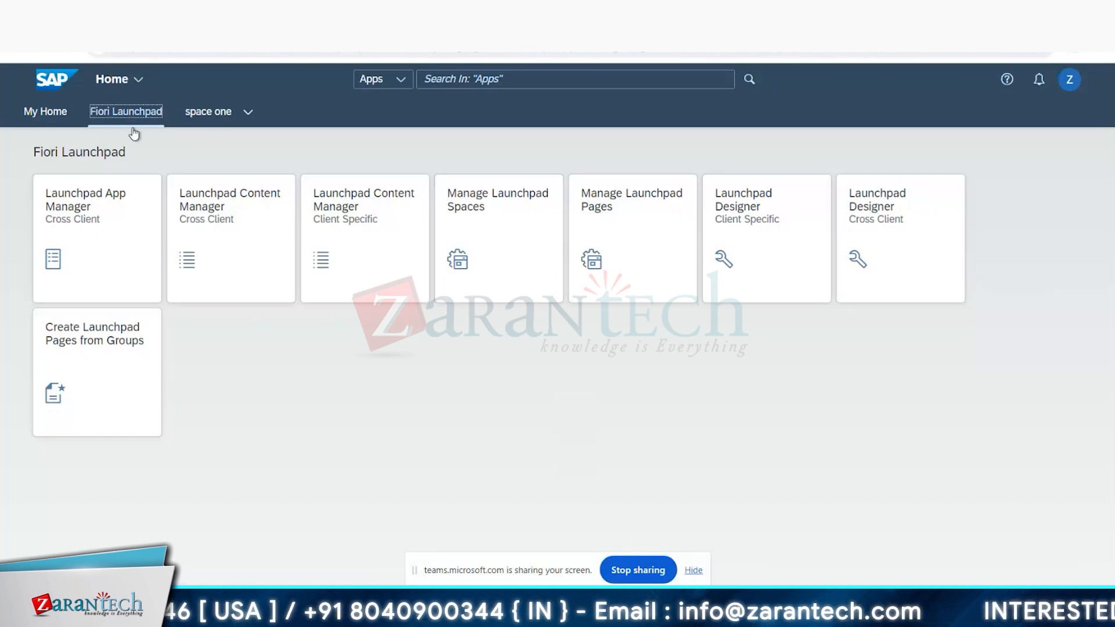
left_click(530, 381)
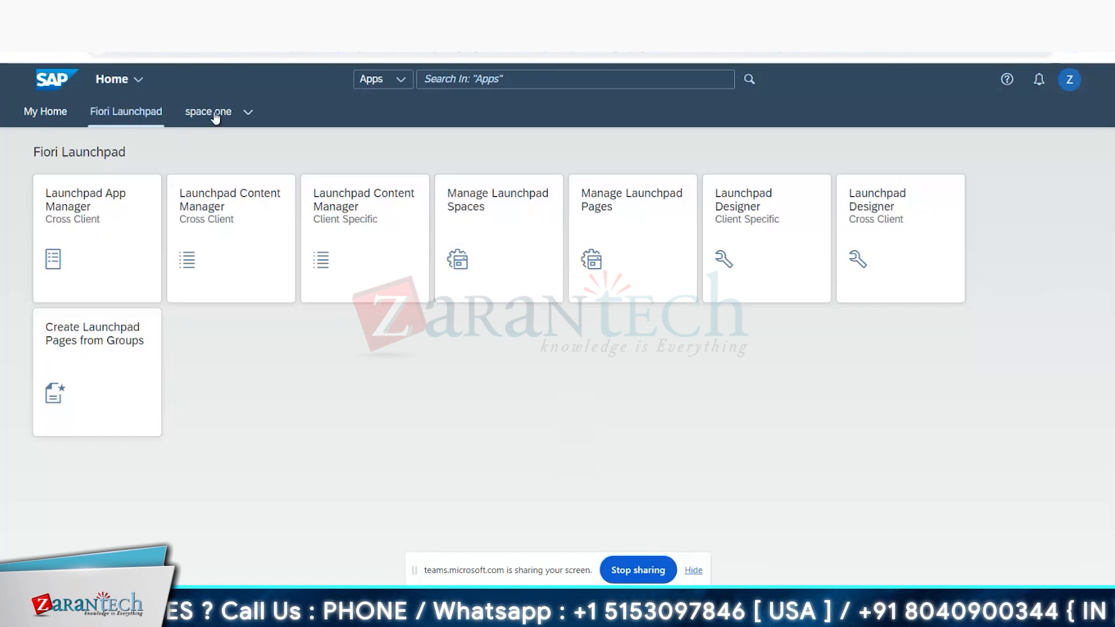
left_click(499, 227)
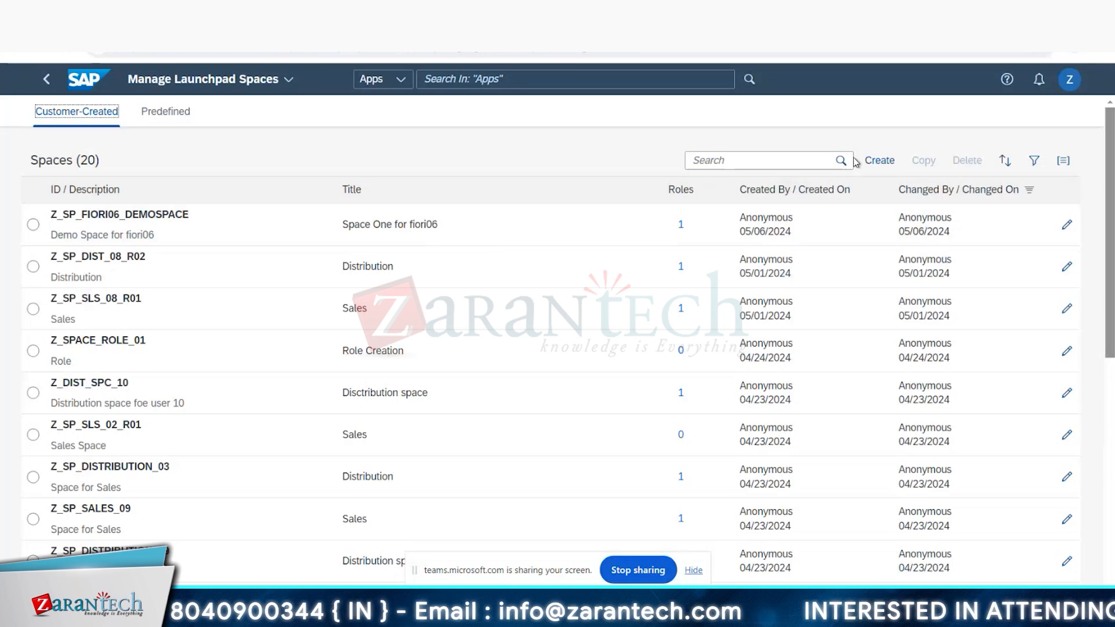
Step: Define a new space with ID zsp_AP_1, description "space for AP 1" and title AP, plus page ZPG_AP_1 described "Page 1 for AP" and titled "Page 1"
left_click(878, 161)
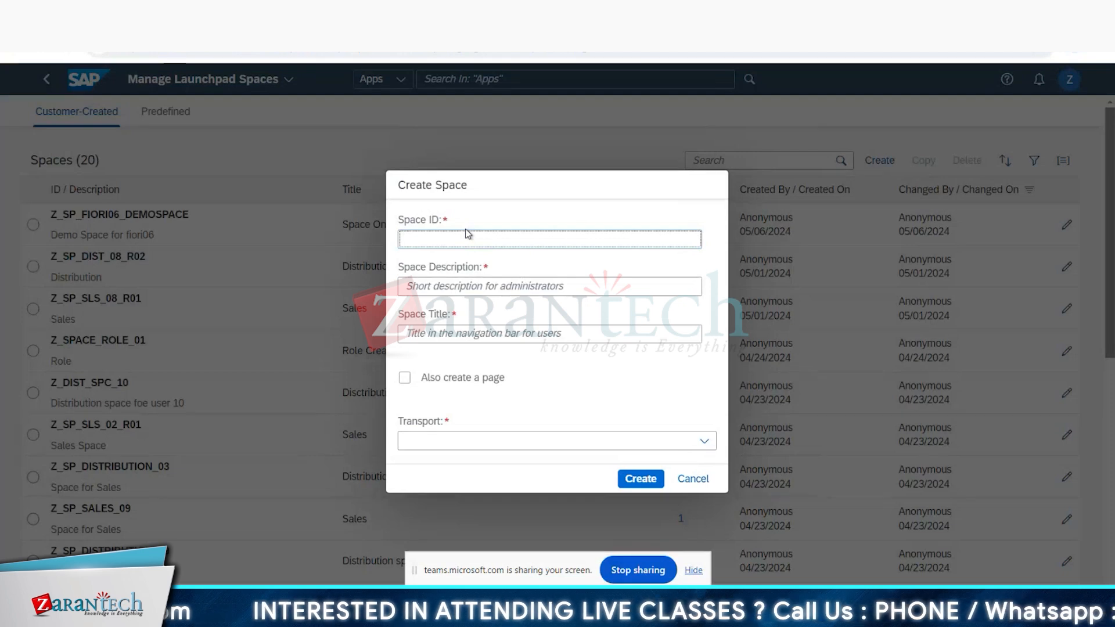
type("zsp")
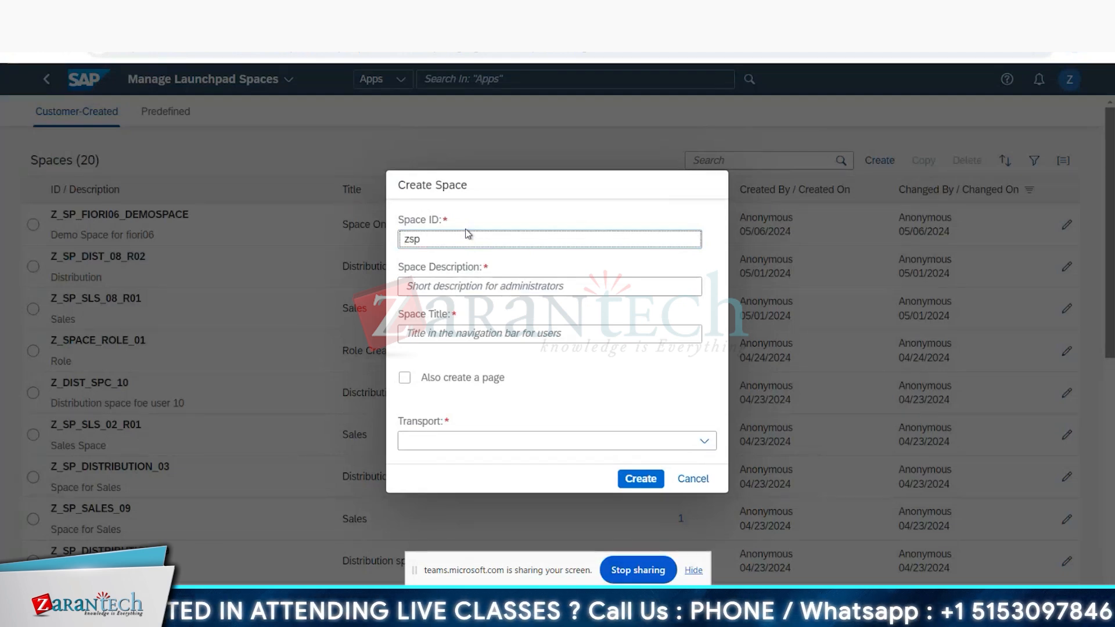
type("_AP_1")
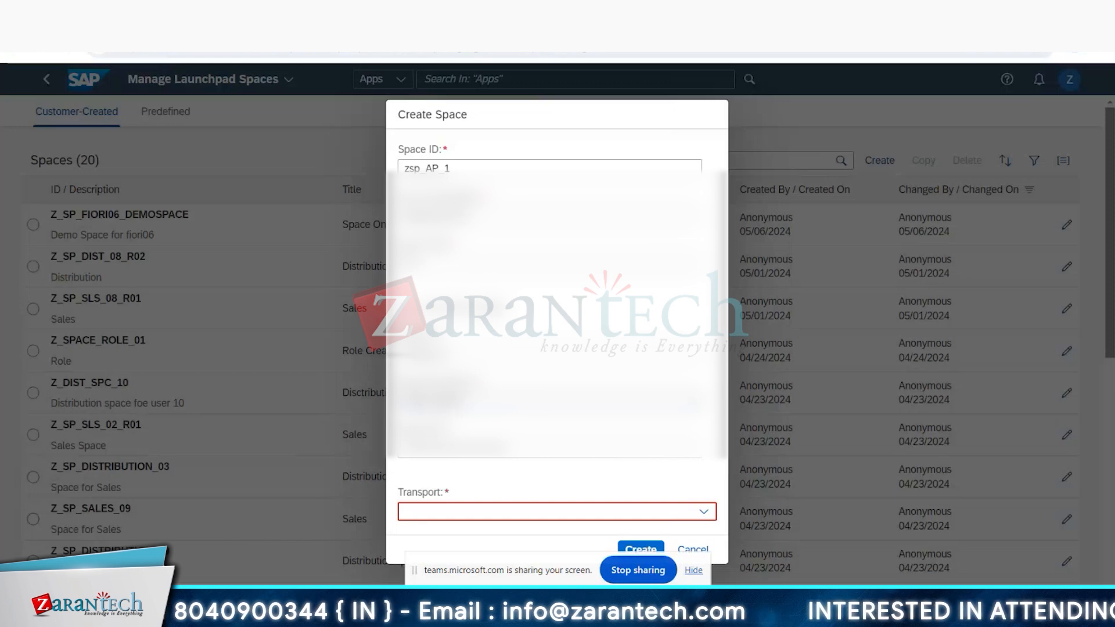
left_click(442, 456)
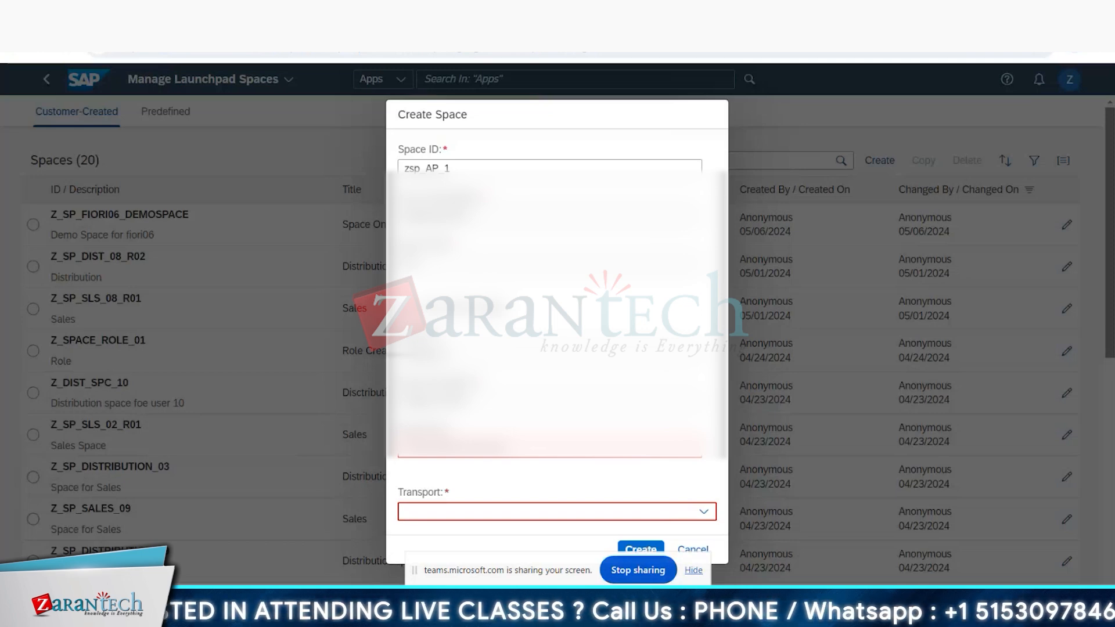
left_click(464, 449)
type("AP")
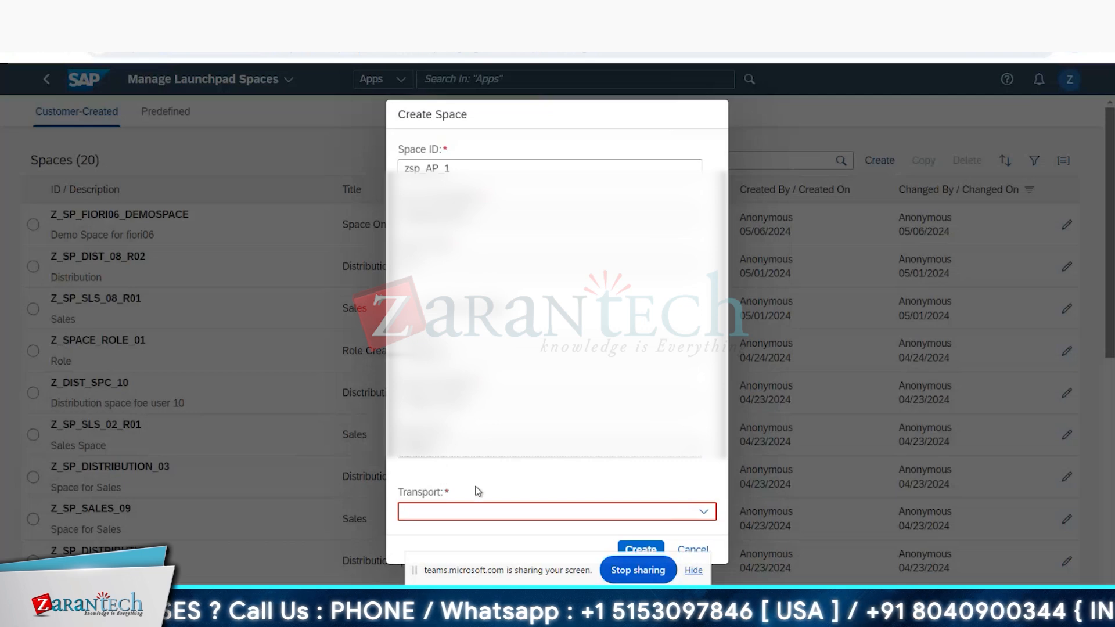
Step: Assign the transport "tcs training - customization" to the new space and create it
left_click(710, 512)
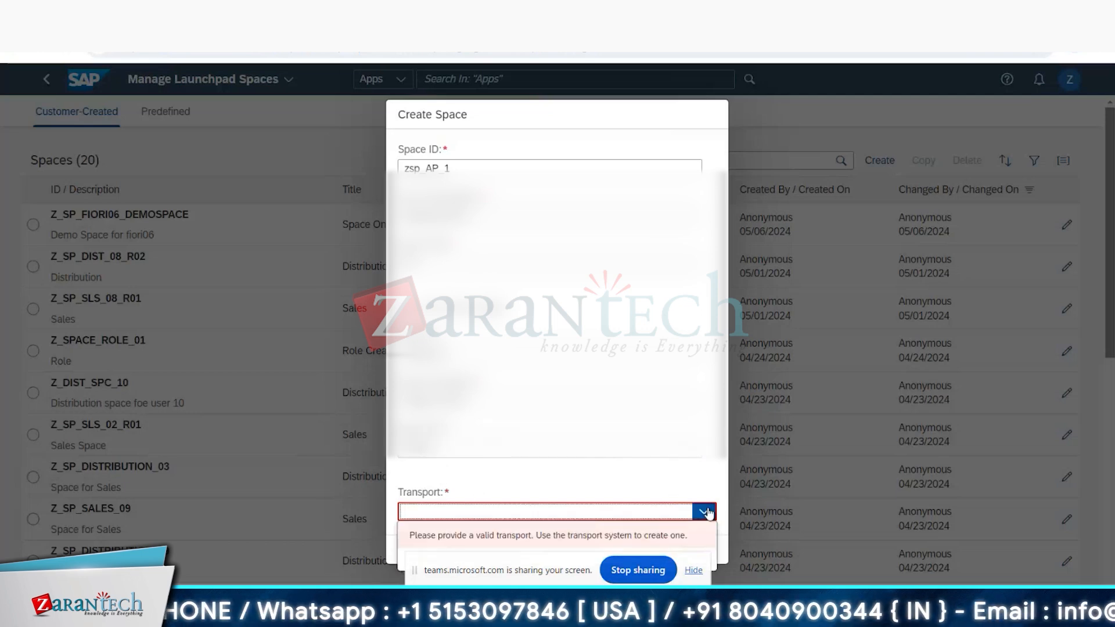
left_click(691, 570)
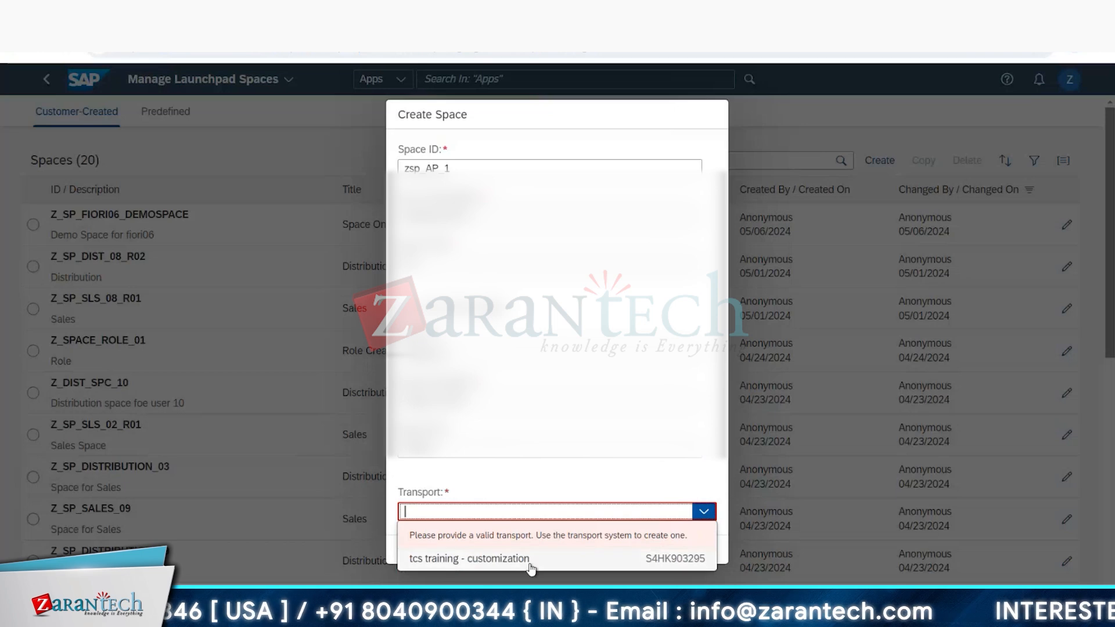
left_click(528, 559)
left_click(640, 550)
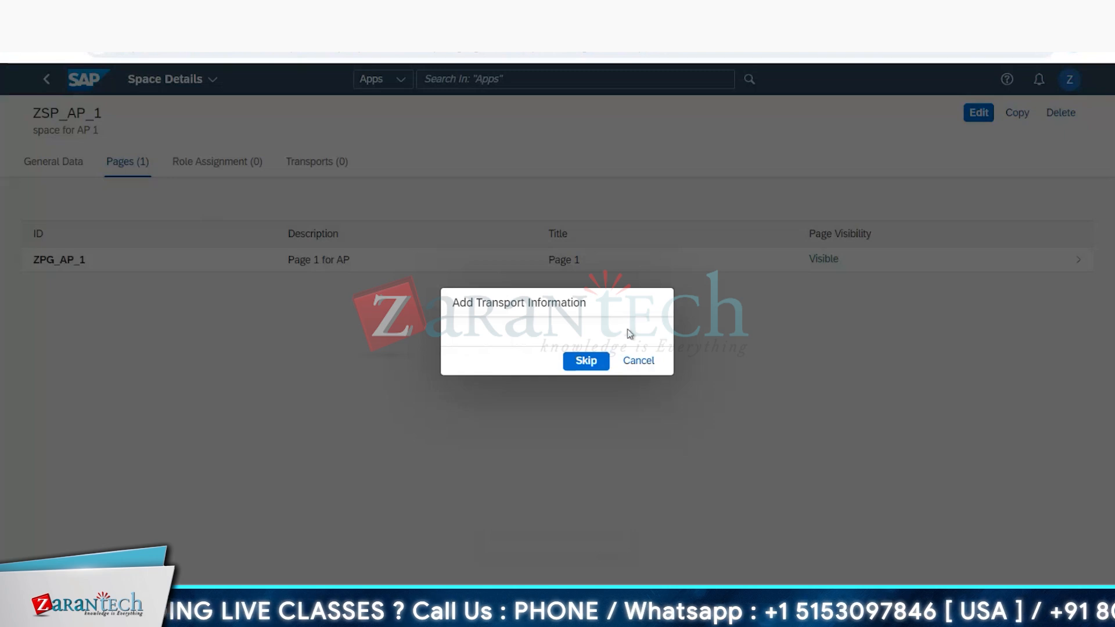
Step: Edit space ZSP_AP_1 without adding transport information, and review its general data and assigned pages
left_click(585, 361)
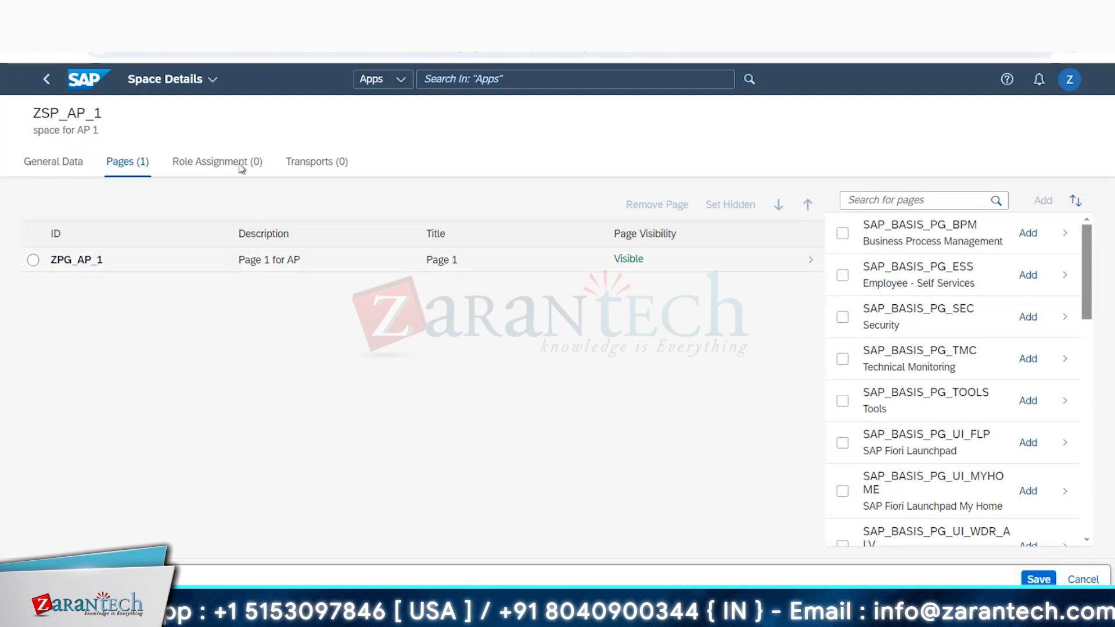
double_click(51, 112)
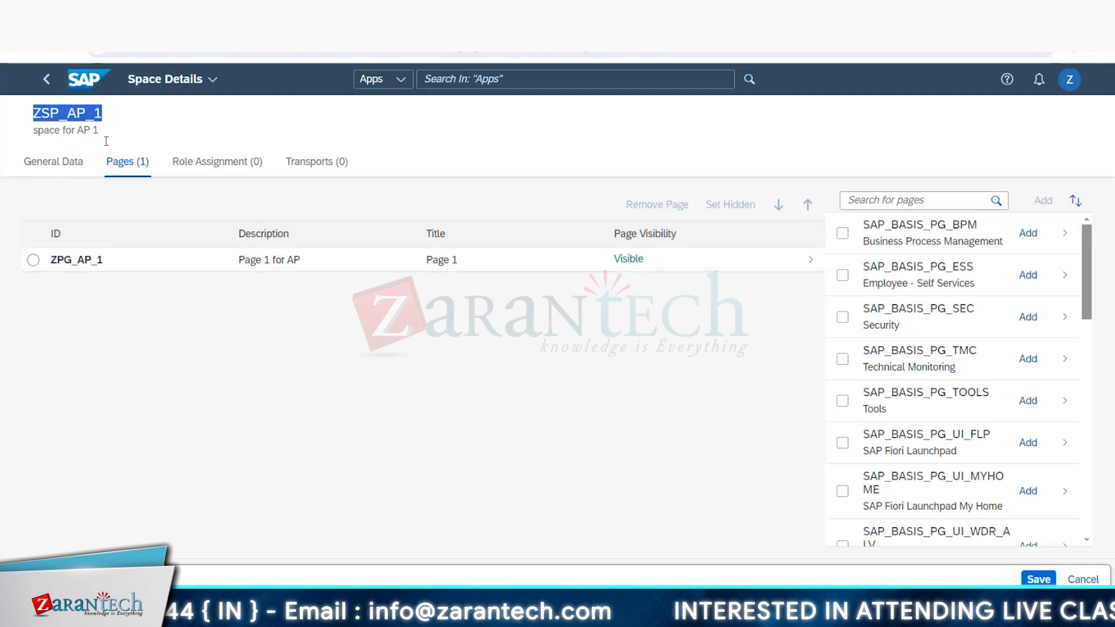
left_click(74, 167)
left_click(84, 231)
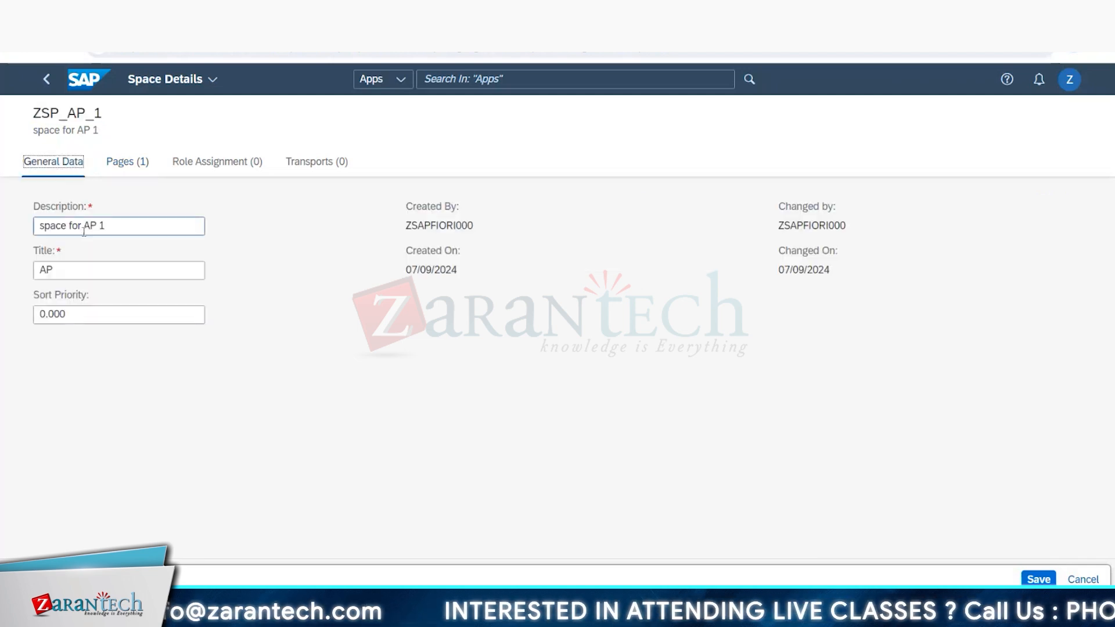
left_click(55, 270)
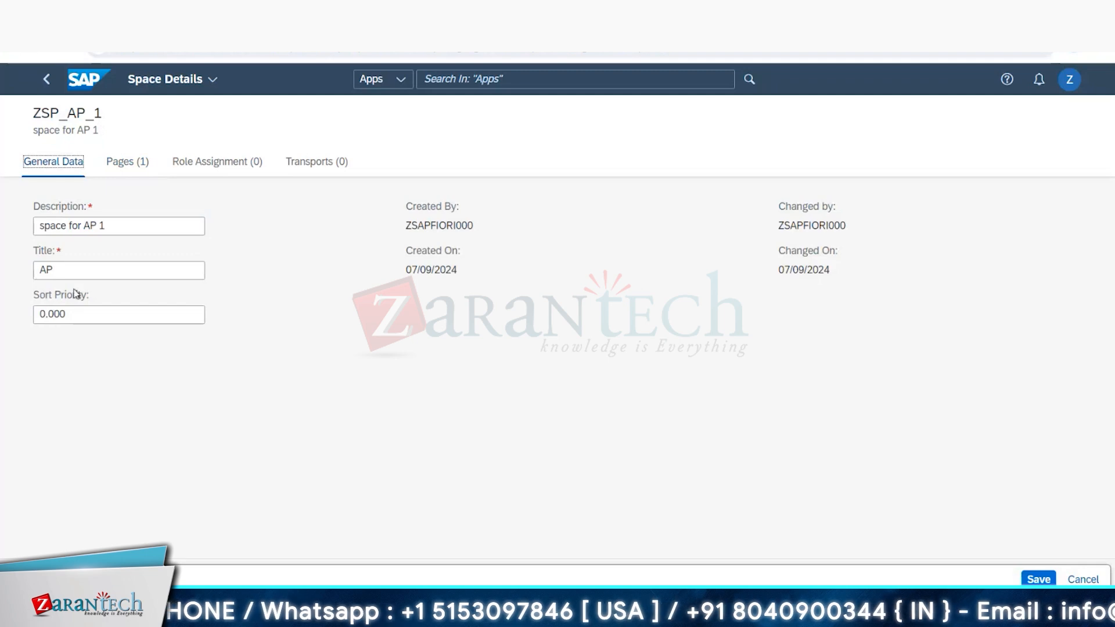
left_click(132, 166)
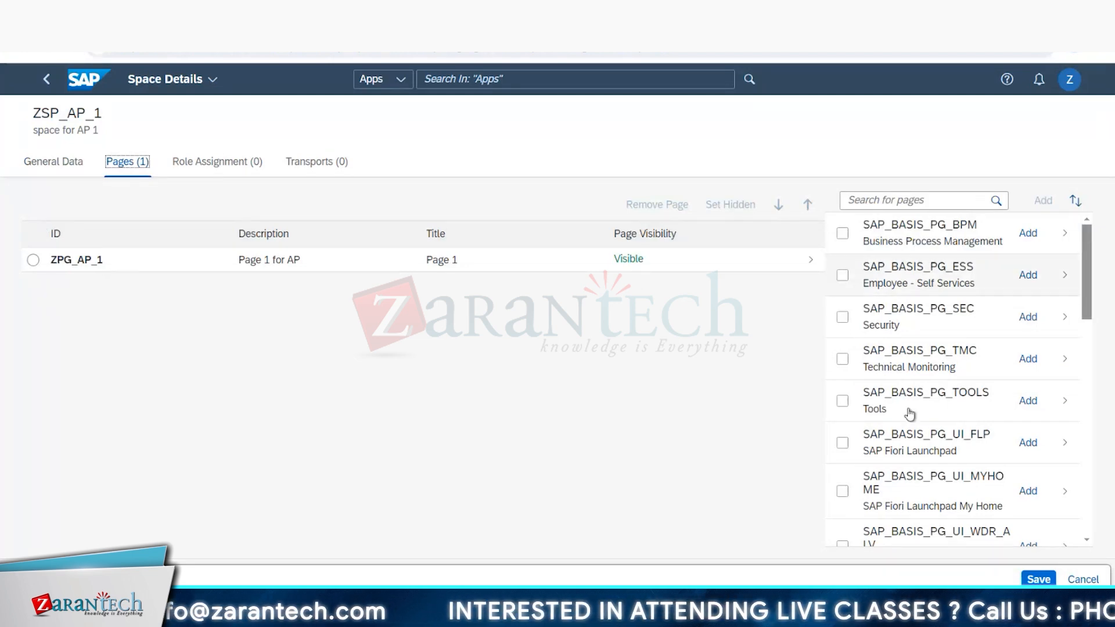
Step: Save space ZSP_AP_1, retrying after closing the error, and open its page ZPG_AP_1 for editing
left_click(1047, 575)
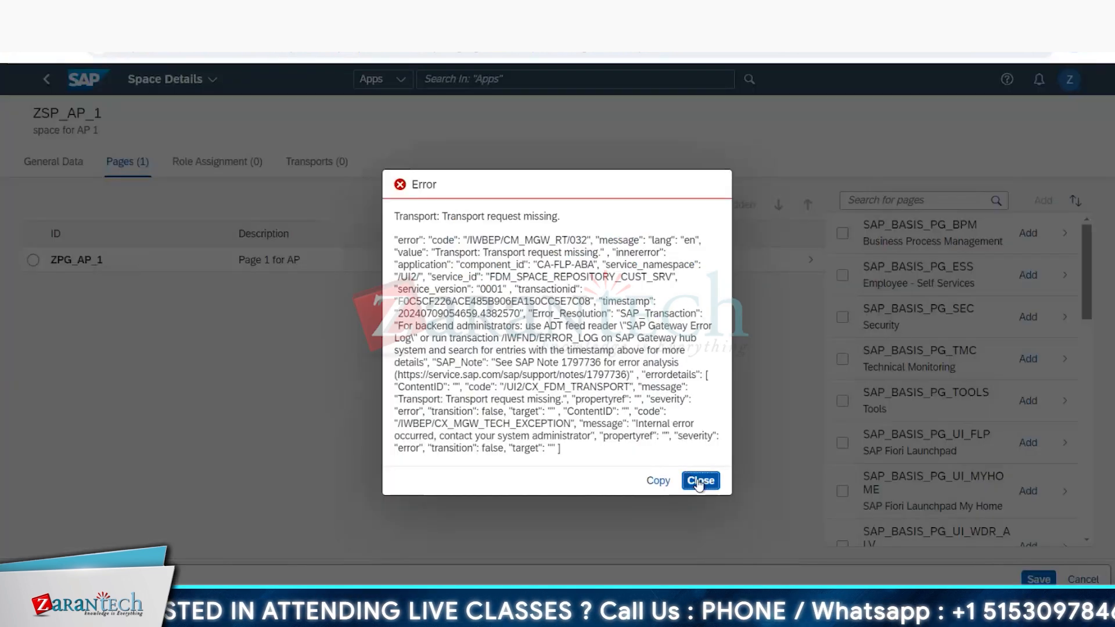
left_click(699, 482)
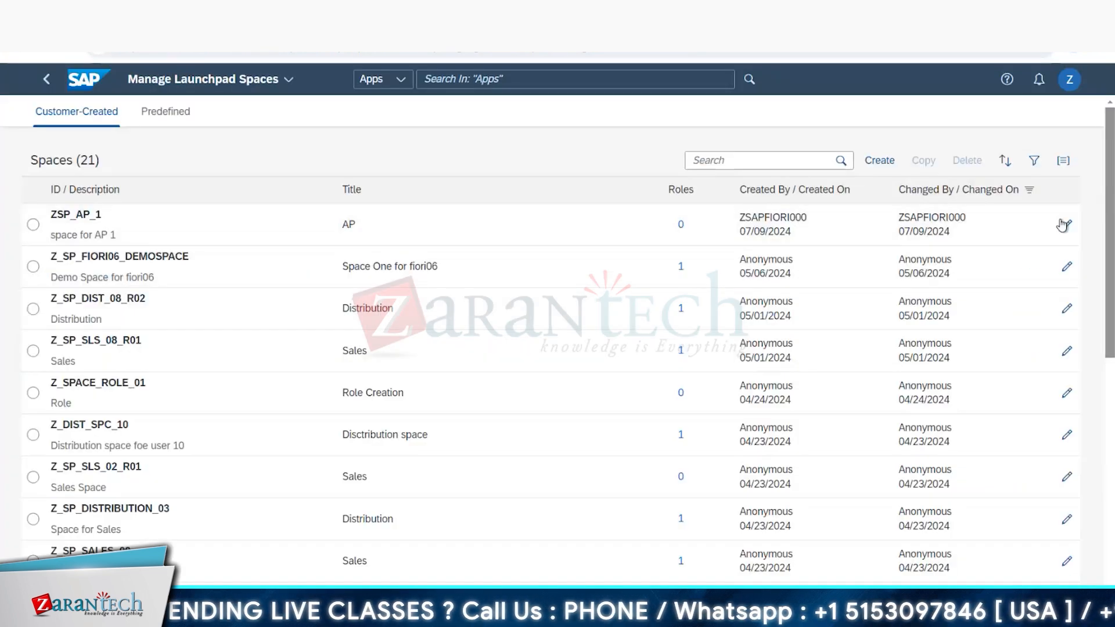
left_click(1062, 218)
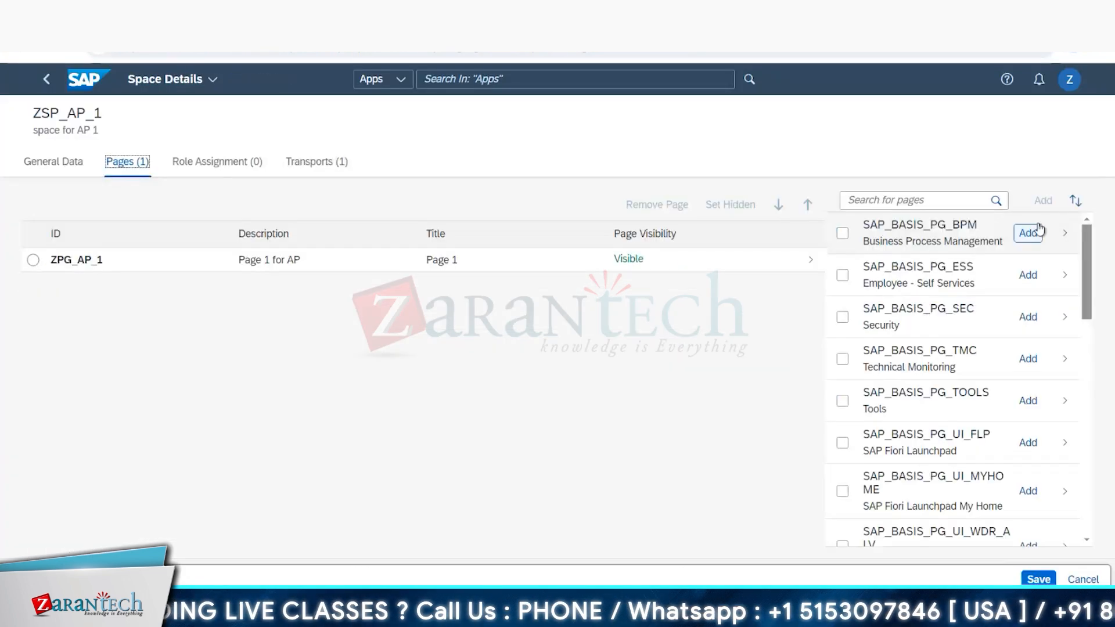
left_click(107, 260)
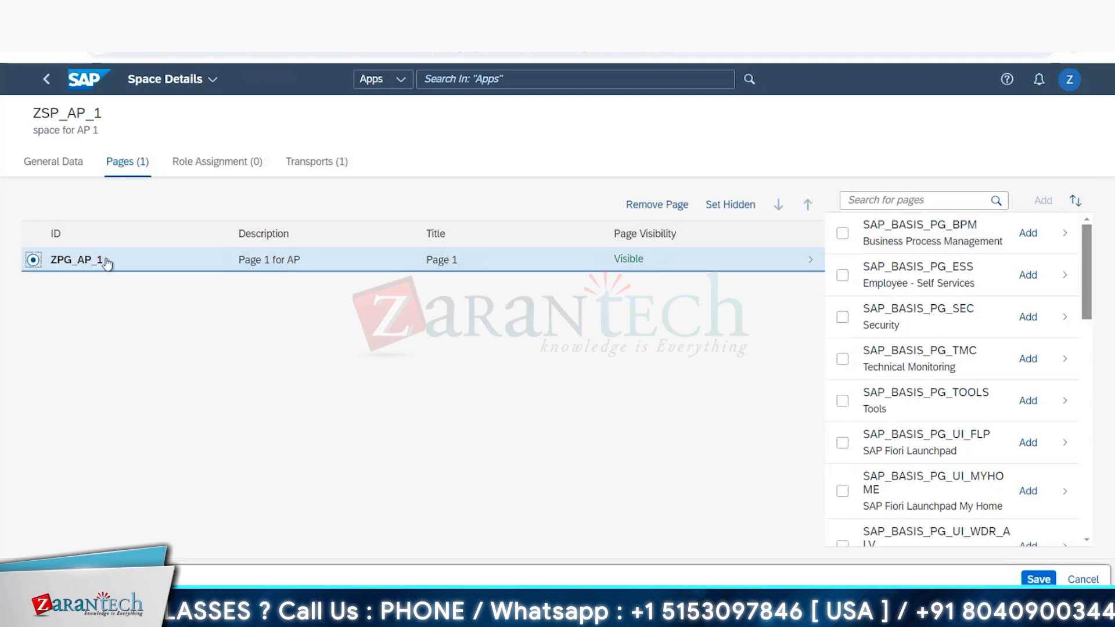
left_click(1037, 579)
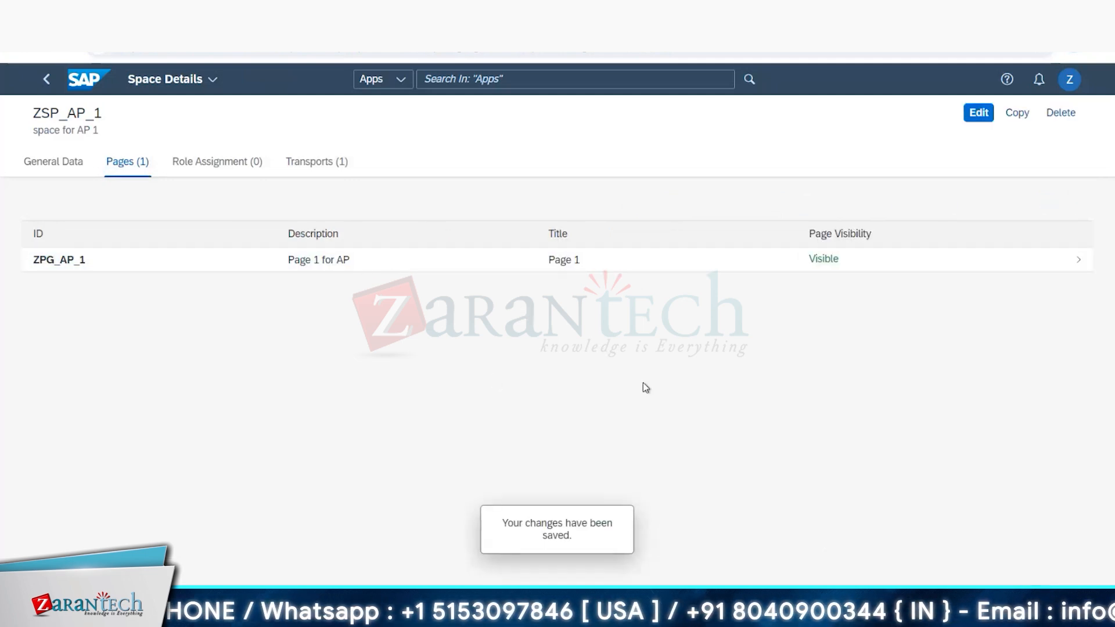
left_click(77, 267)
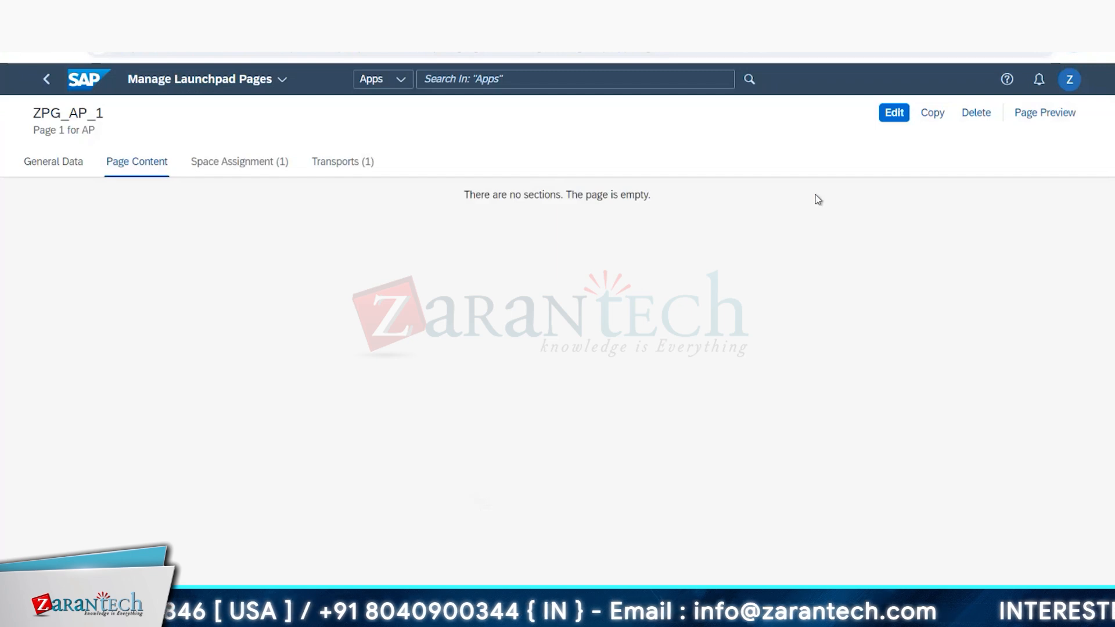
left_click(888, 116)
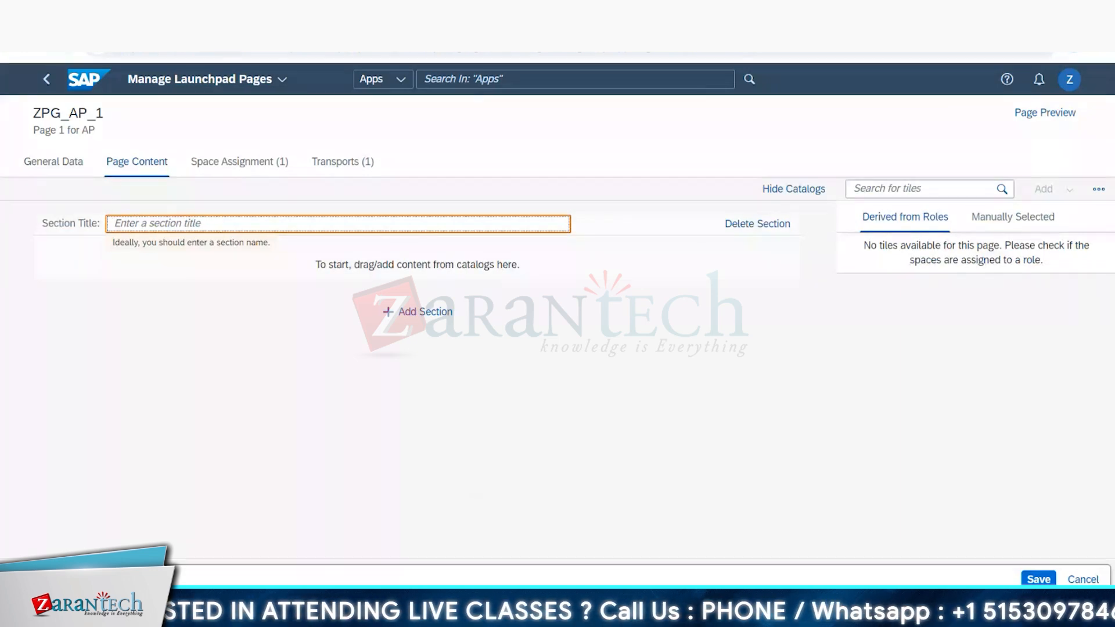
Step: Switch to the Excel catalog sheet and enter "for each role" in F20 and "one space" in H20
key("alt+Tab")
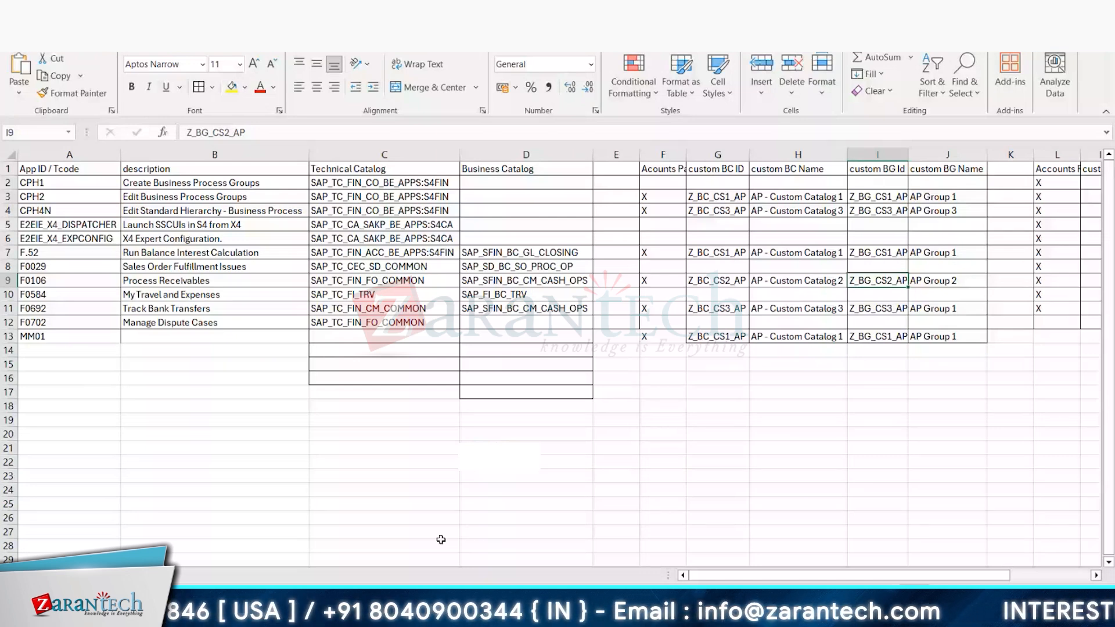
left_click(668, 433)
type("for each role")
left_click(694, 432)
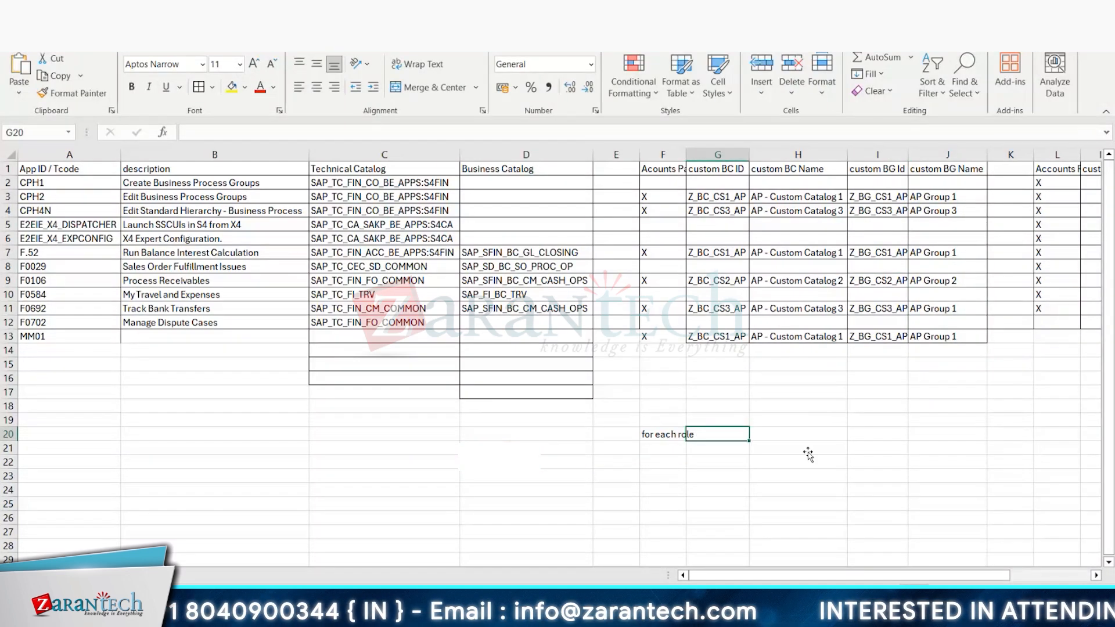
left_click(791, 439)
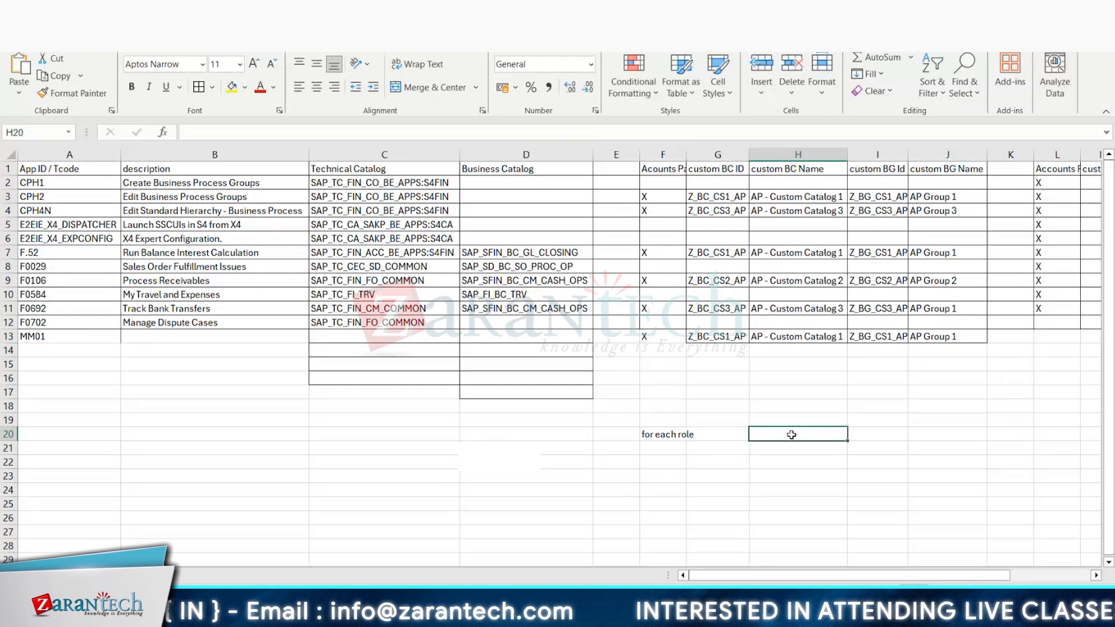
type("one sp")
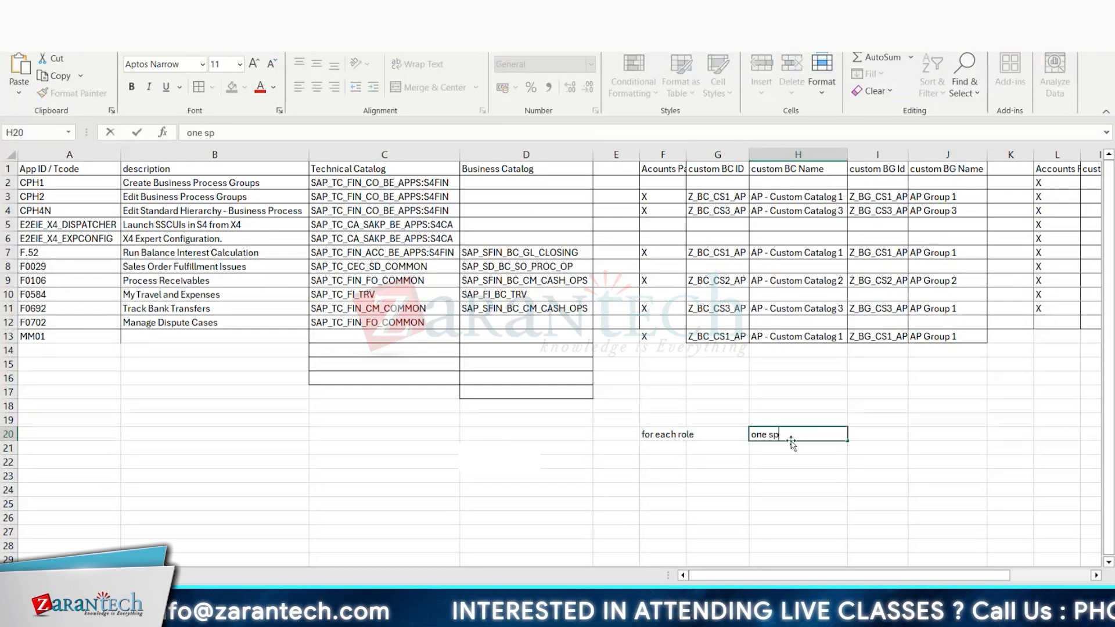
type("ace")
key("Return")
Step: Enter the note "upto 7 pages" in cell I21
left_click(870, 448)
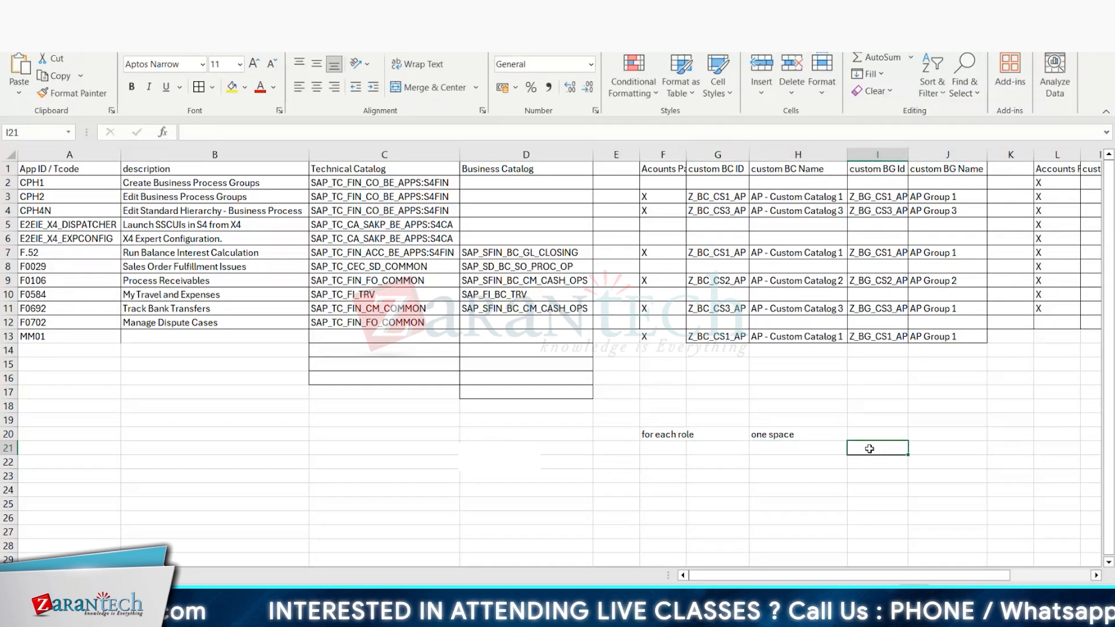
type("up")
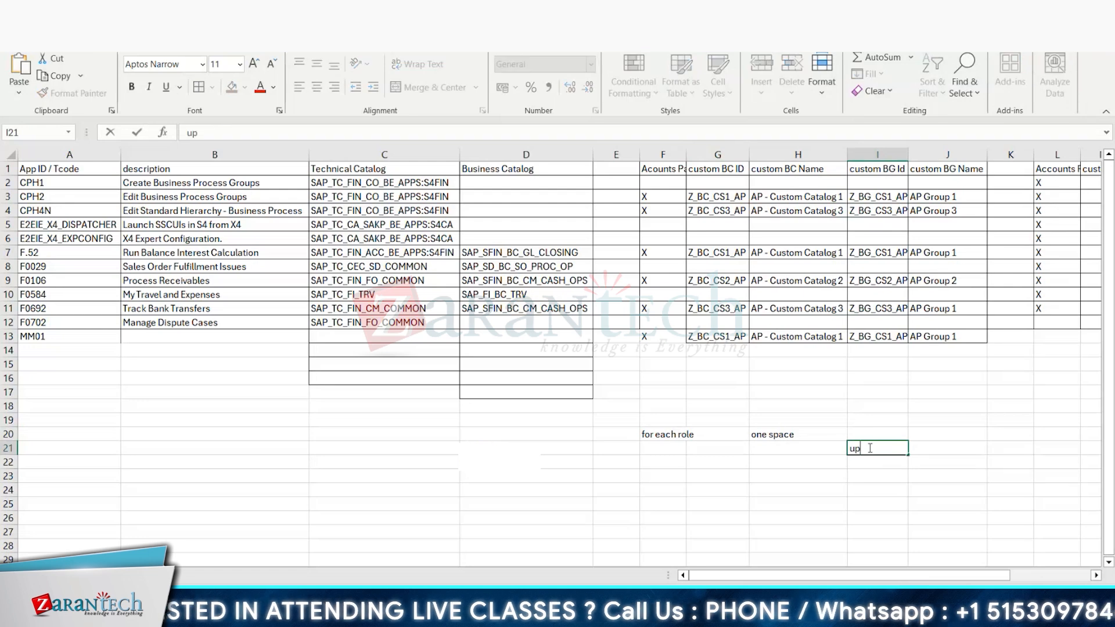
type("to 7 pag")
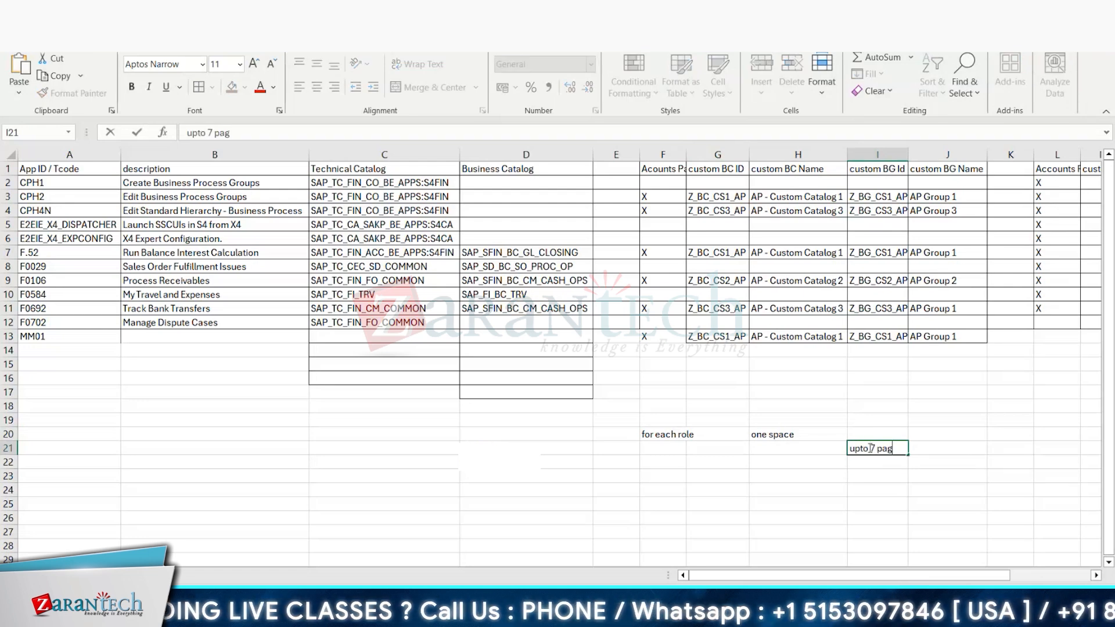
type("es")
key("Return")
Step: Enter the note "upto 7 sections" in cell J22
left_click(935, 465)
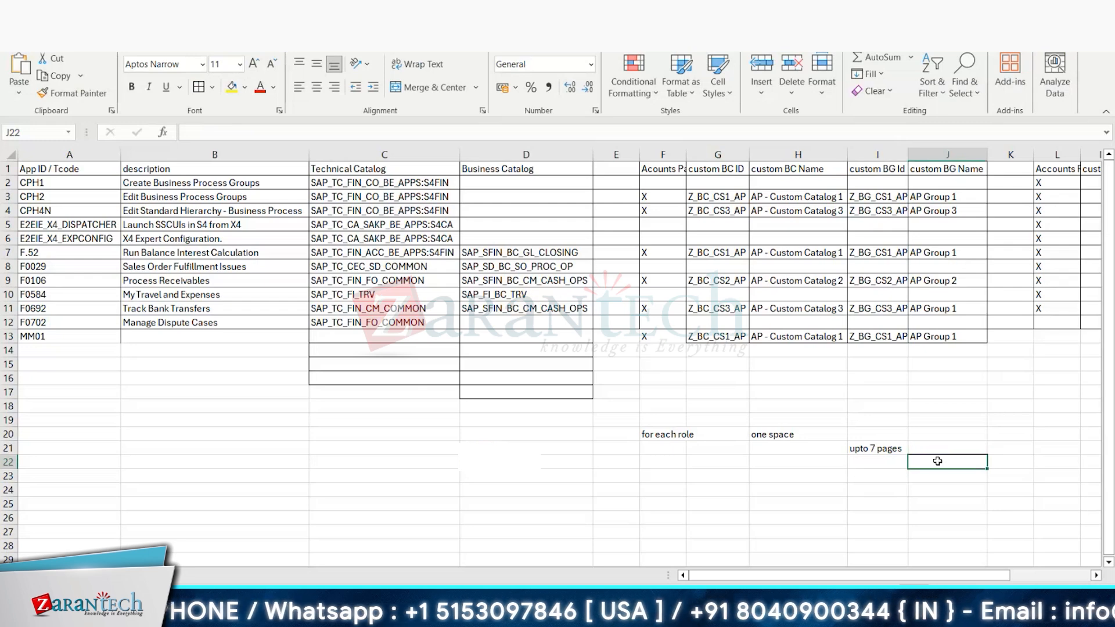
type("up")
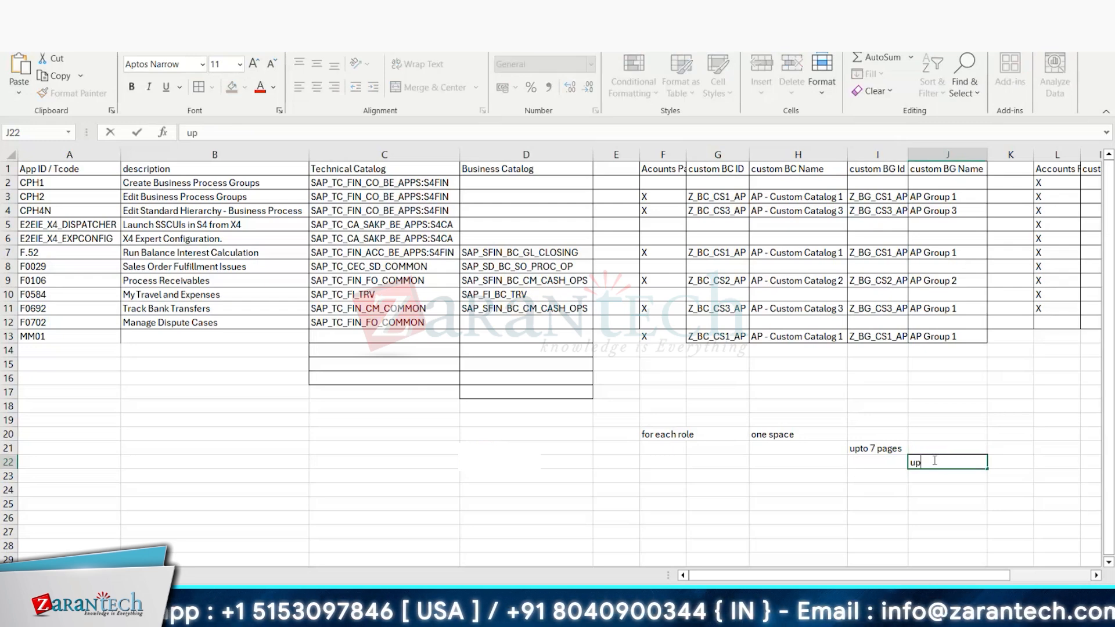
type("to 7 secatio")
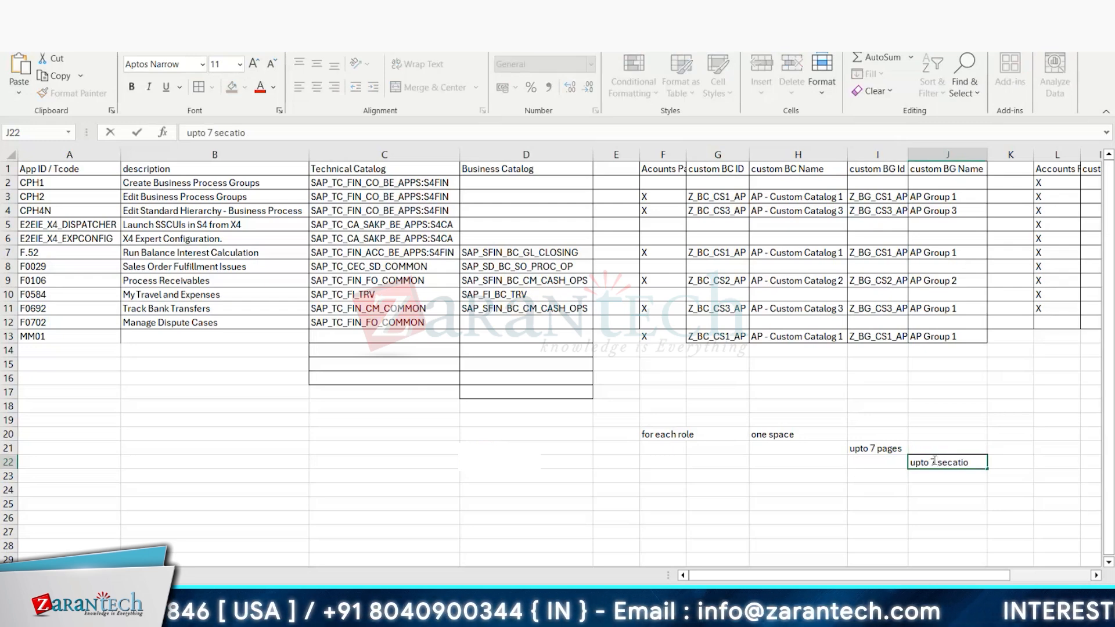
key("BackSpace")
key("BackSpace")
key("BackSpace")
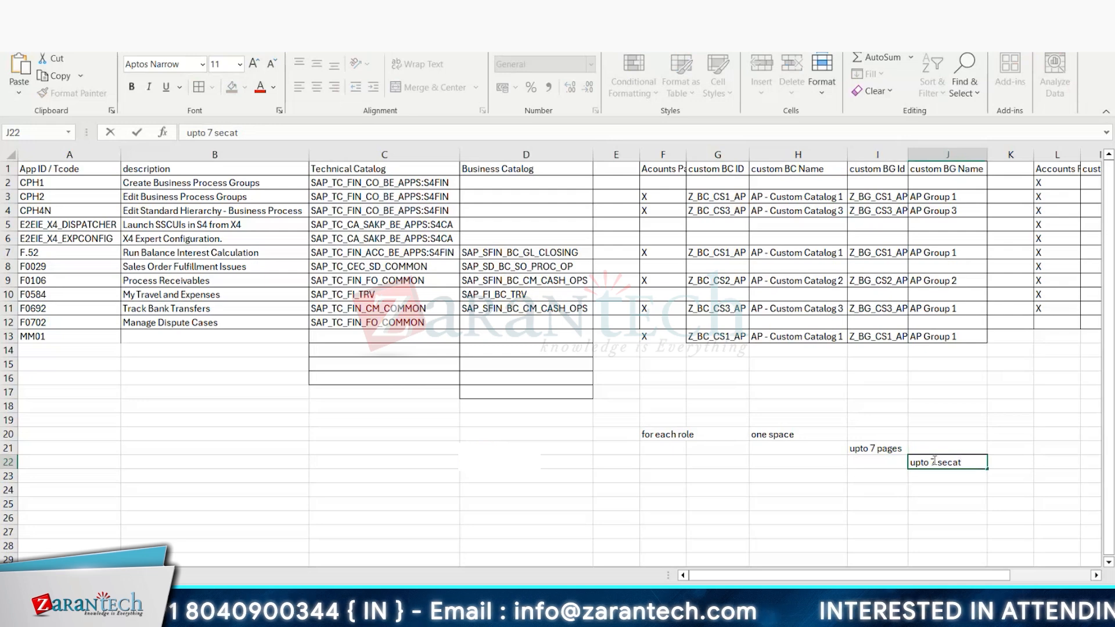
key("BackSpace")
key("BackSpace")
type("tio")
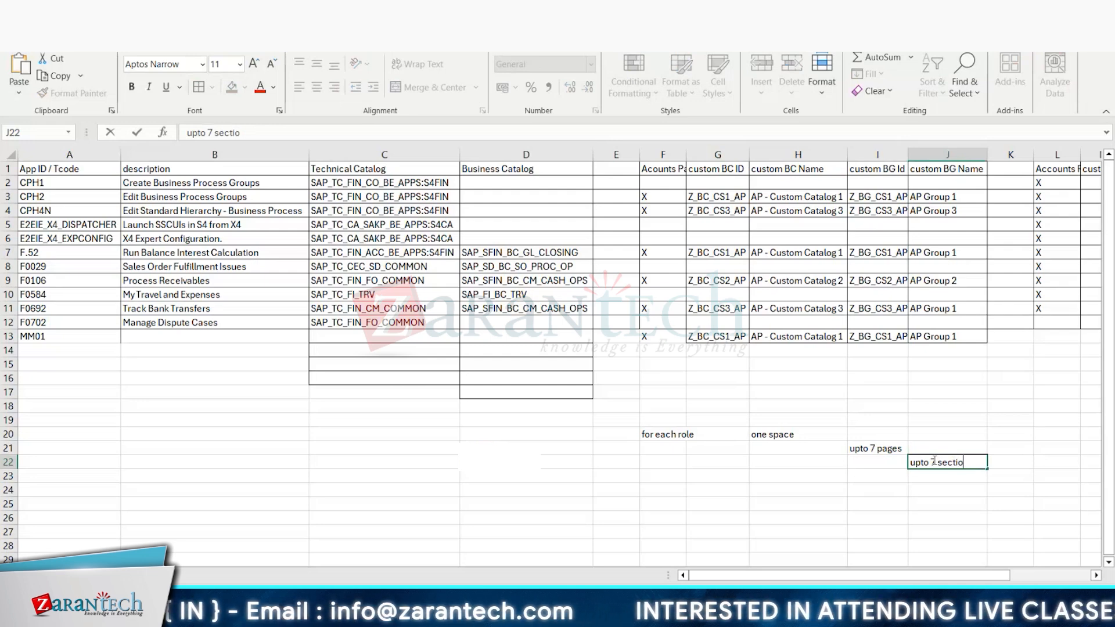
type("ns")
key("Return")
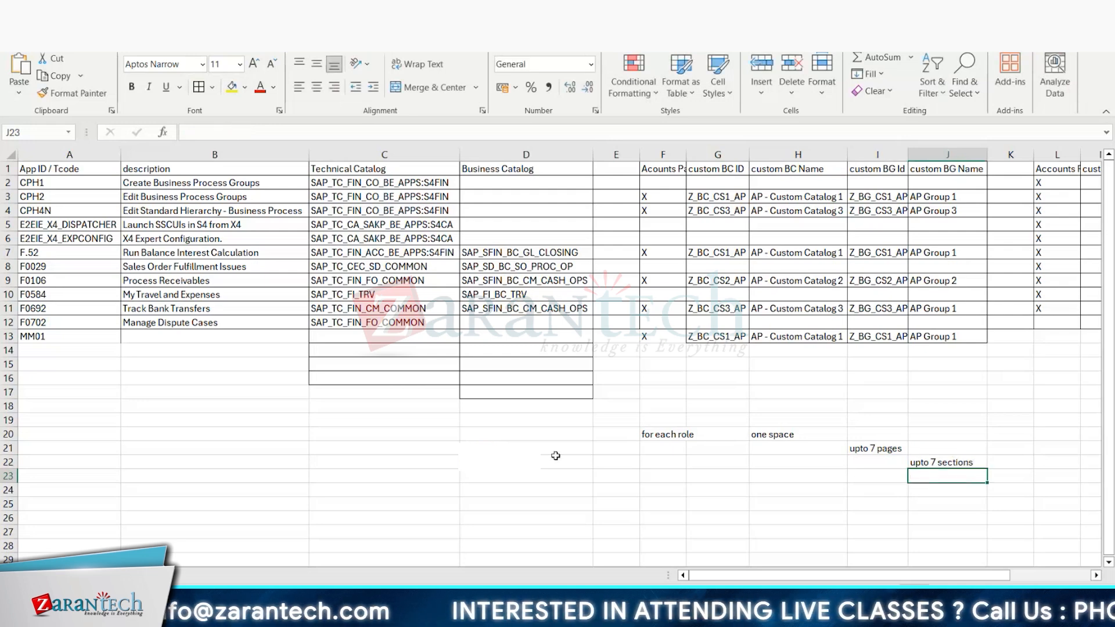
left_click(663, 436)
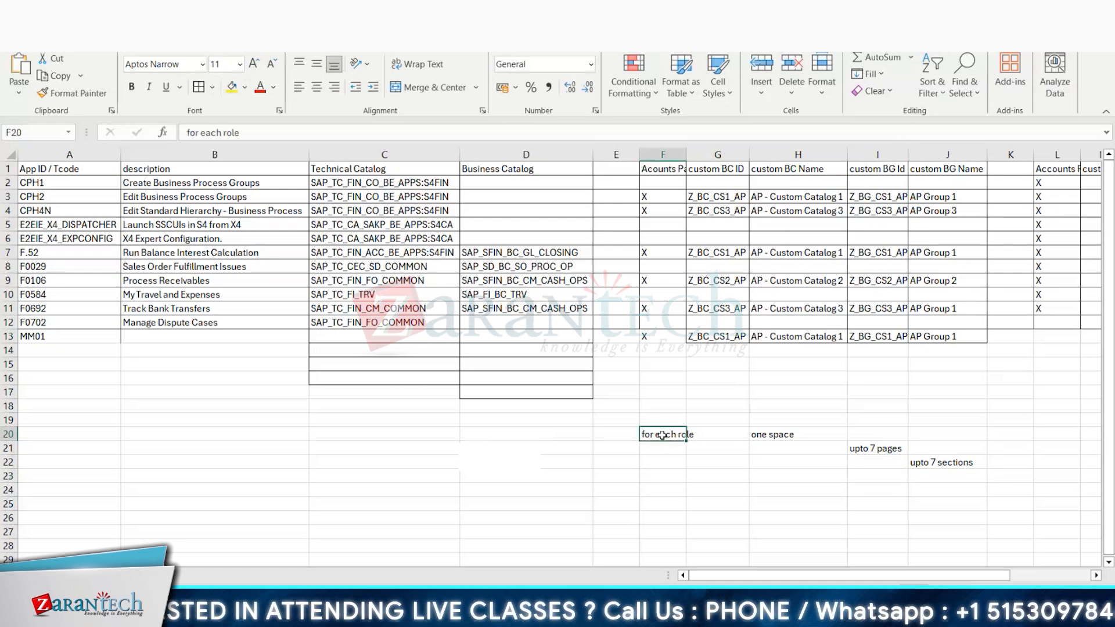
left_click(769, 431)
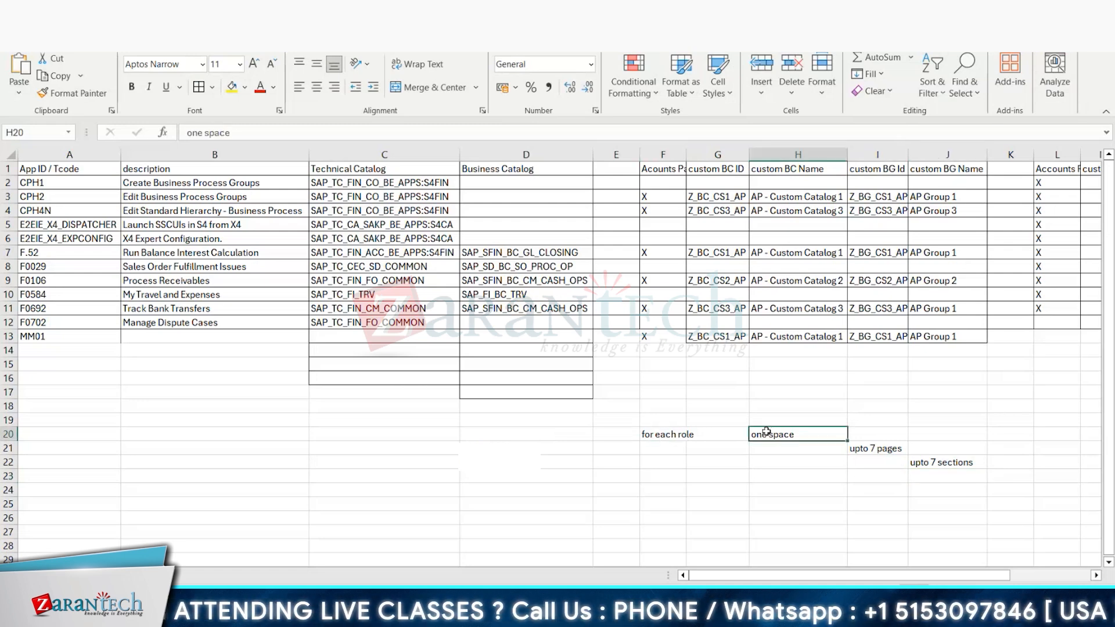
left_click(670, 436)
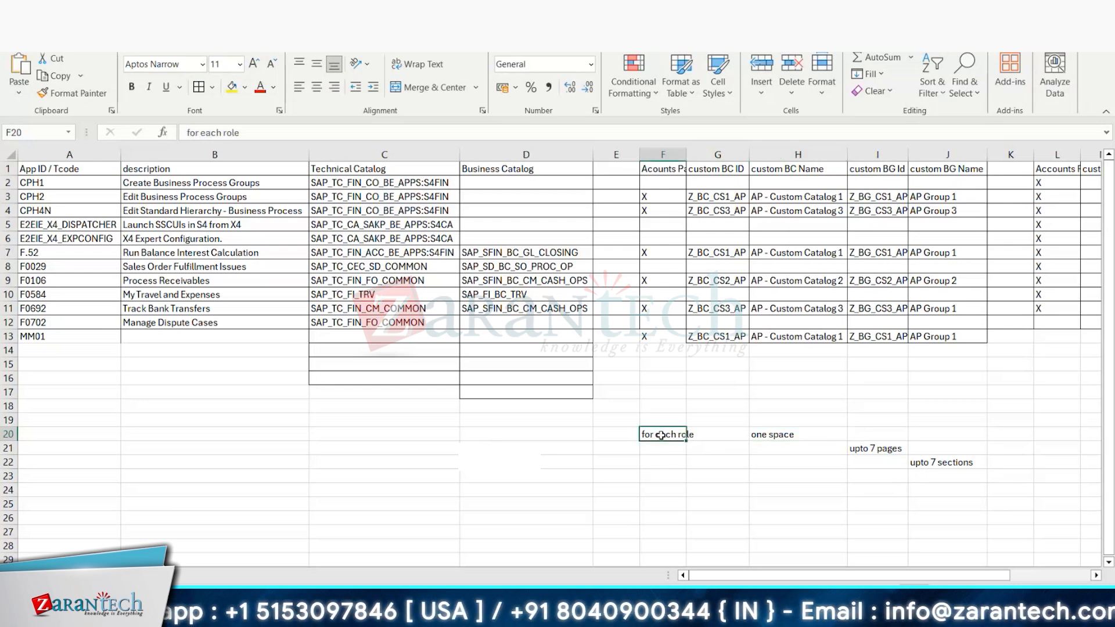
Step: Narrow the Business Catalog column D and insert two blank columns before column K
left_click(767, 438)
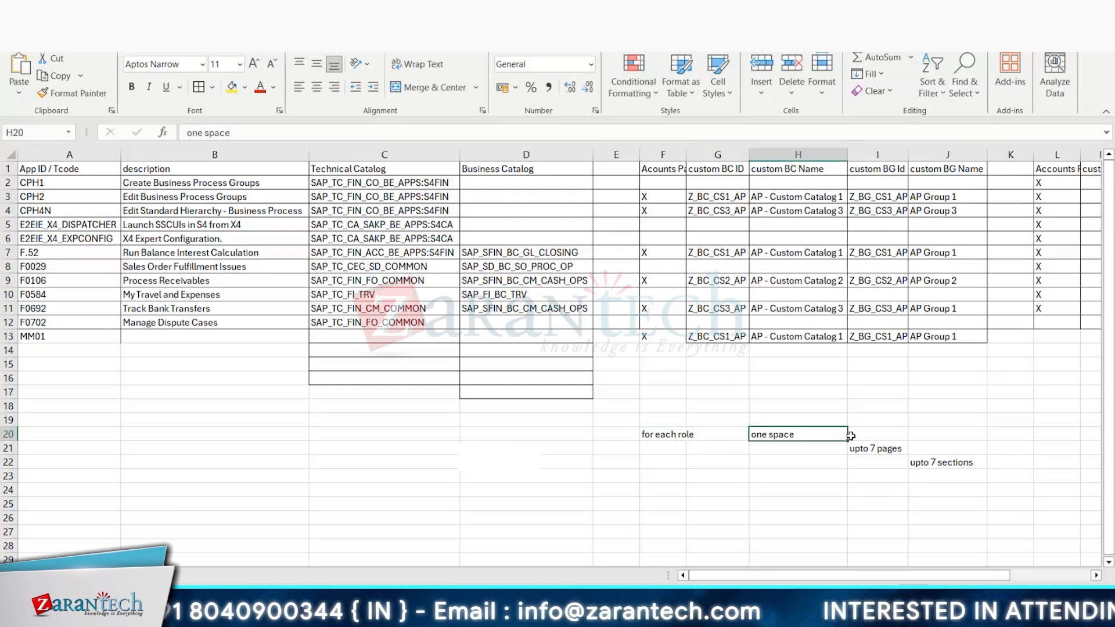
left_click(892, 450)
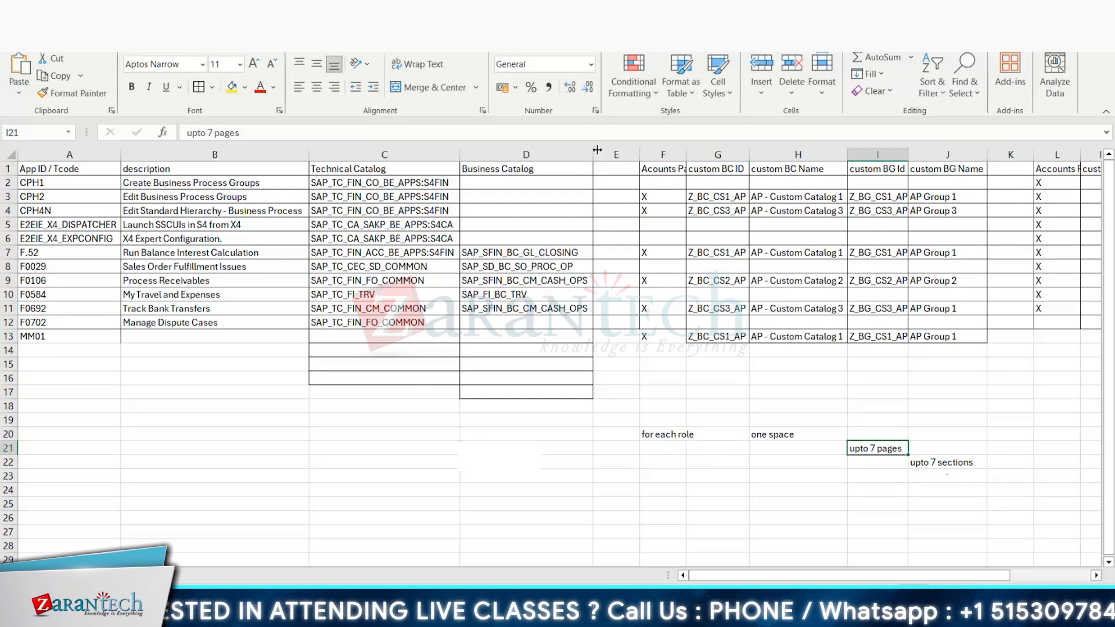
left_click_drag(597, 150, 505, 150)
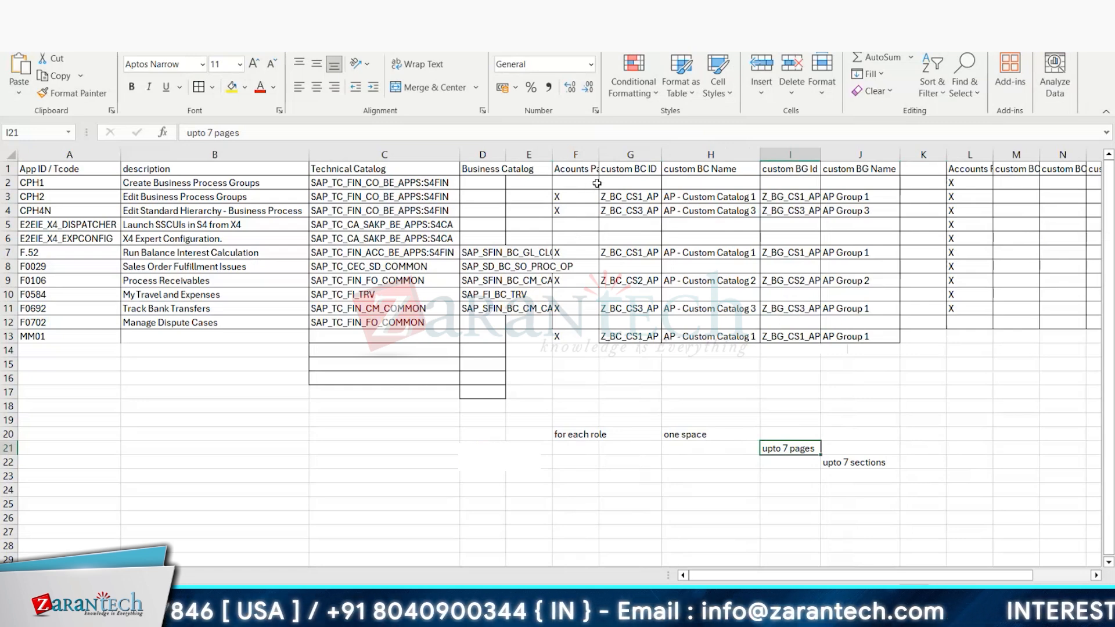
left_click(943, 154)
key("ctrl+shift+plus")
key("ctrl+shift+plus")
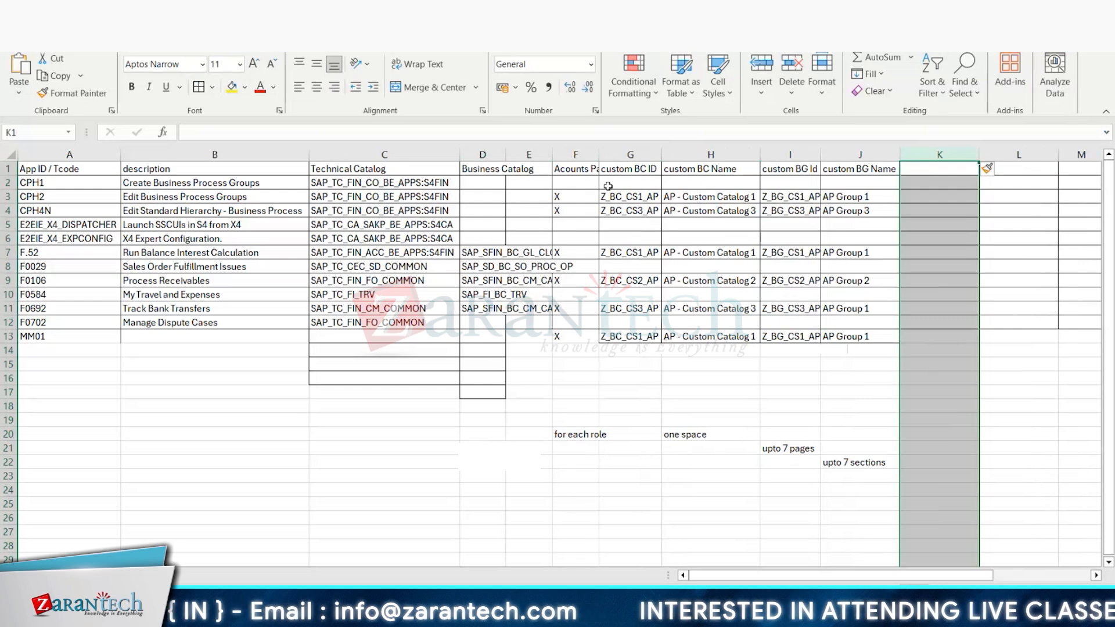
Step: Append "- Space" to the Accounts Payable (Role 1) header in cell F1
left_click(580, 171)
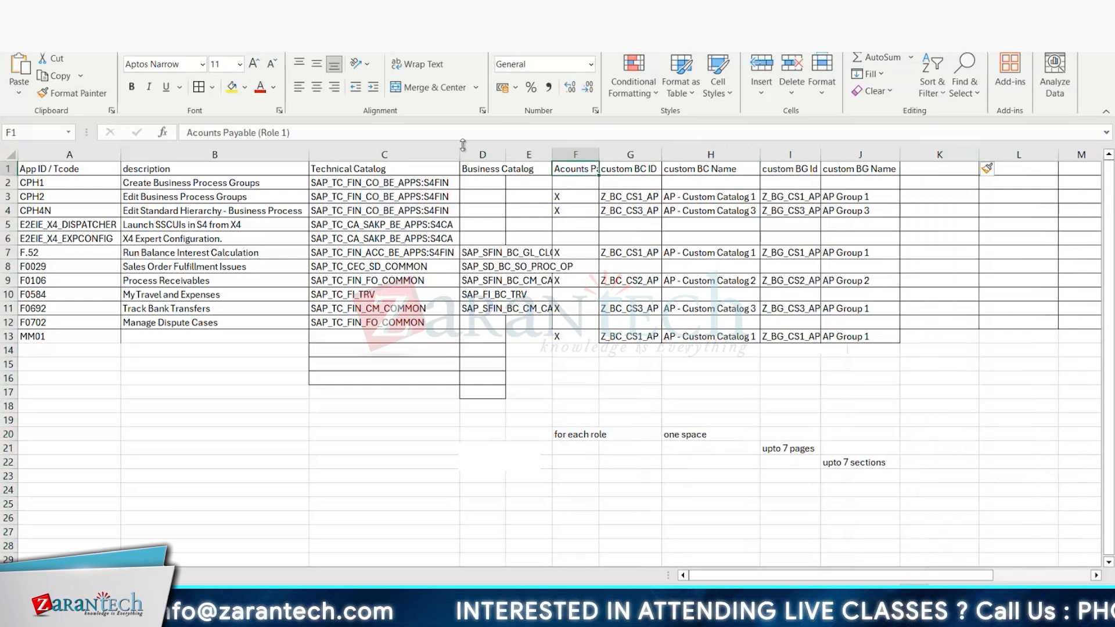
left_click(460, 132)
type("- Space")
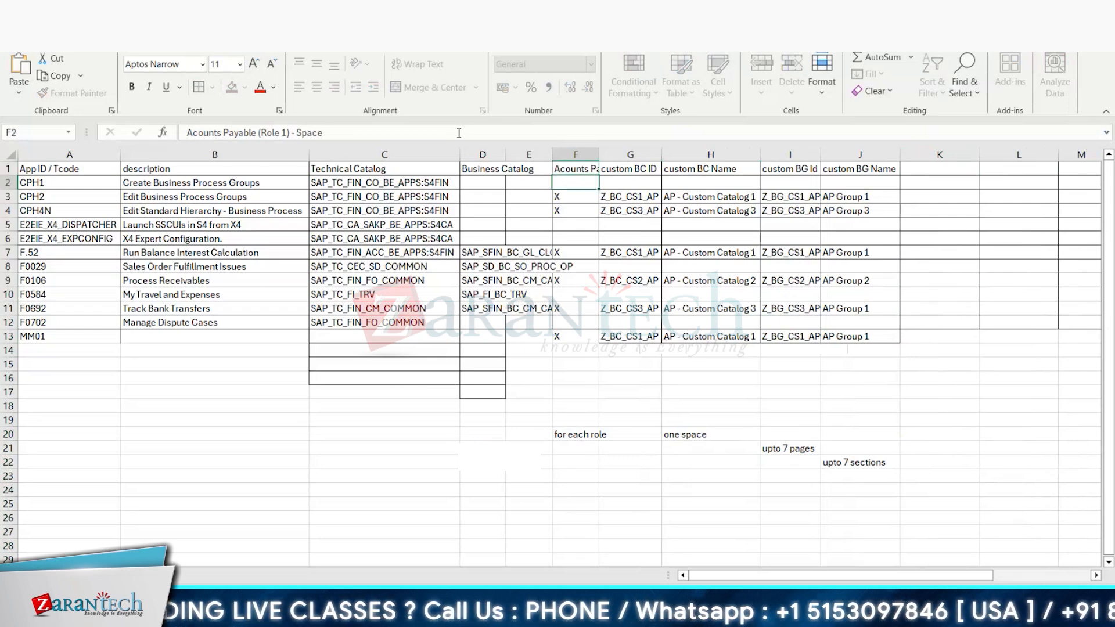
key("Return")
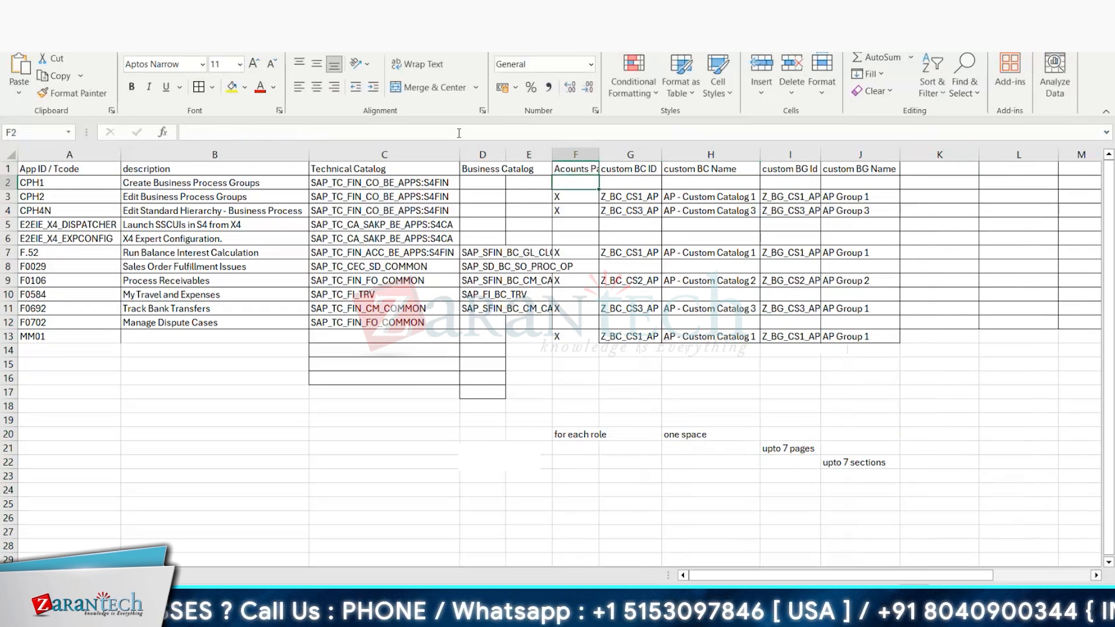
Step: Enter the headers "Page id" in K1 and "Page Name" in L1
left_click(958, 168)
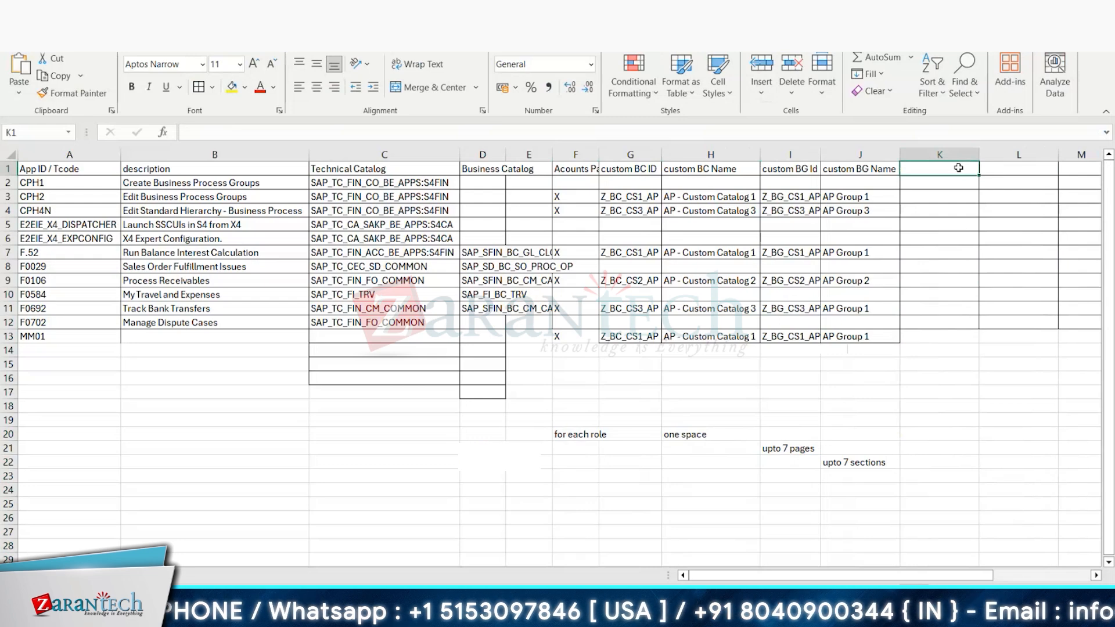
type("Page id")
key("Tab")
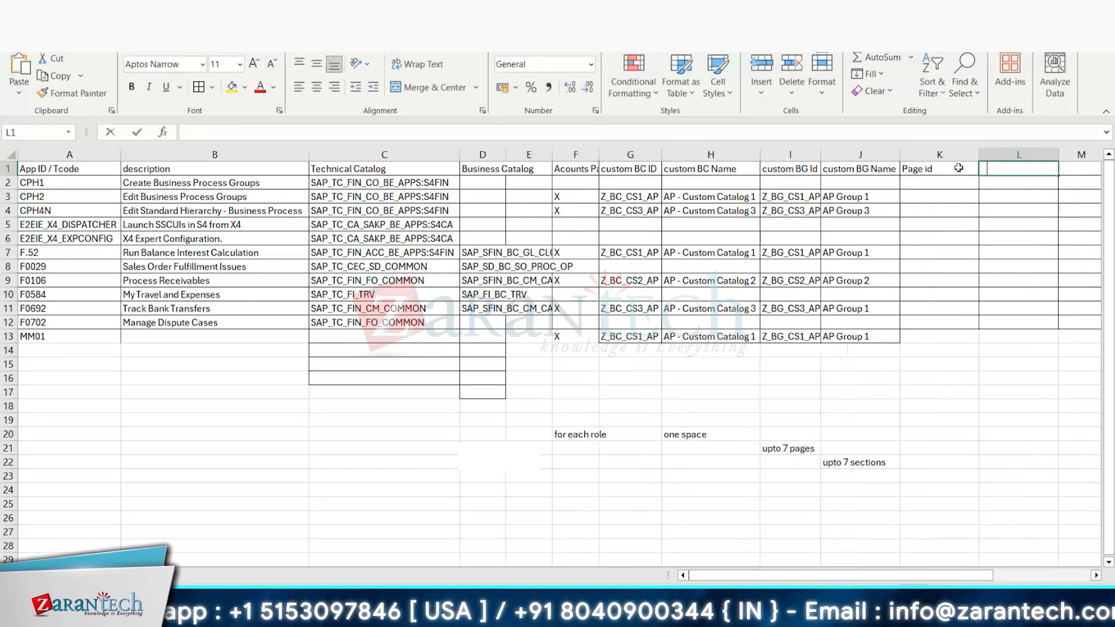
type("Page descriptio")
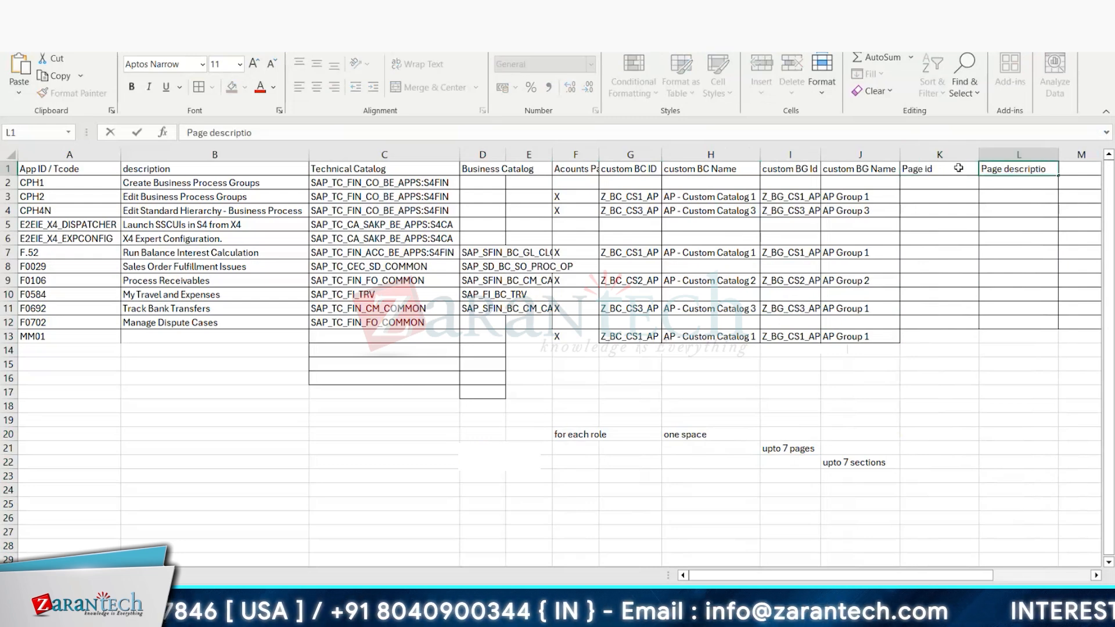
key("BackSpace")
key("BackSpace")
key("BackSpace")
key("BackSpace")
key("BackSpace")
key("BackSpace")
key("BackSpace")
key("BackSpace")
key("BackSpace")
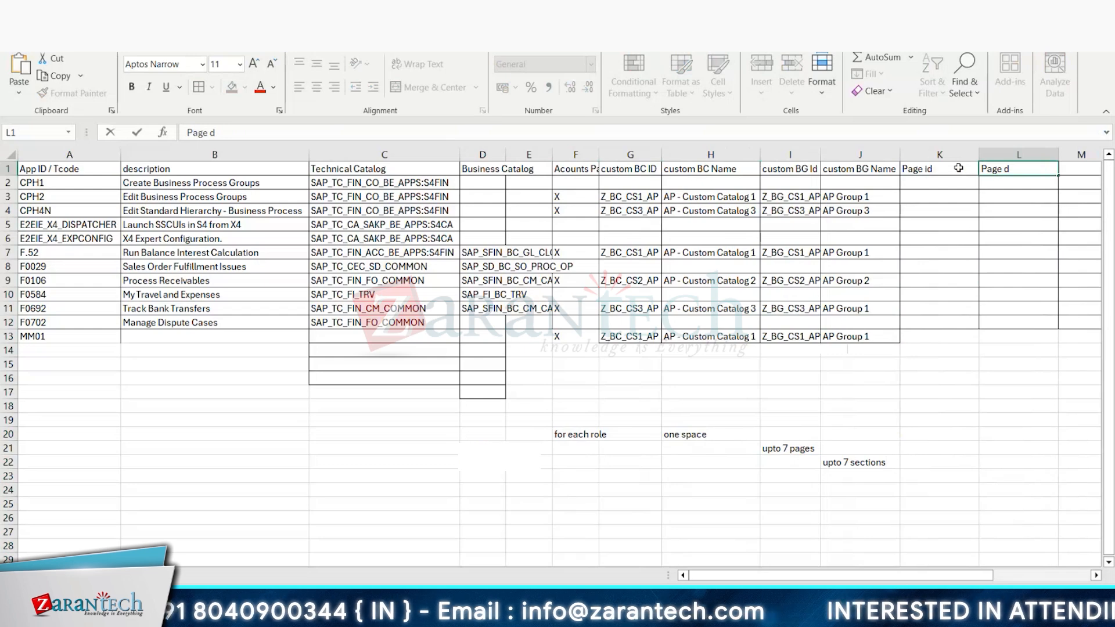
key("BackSpace")
type("Name")
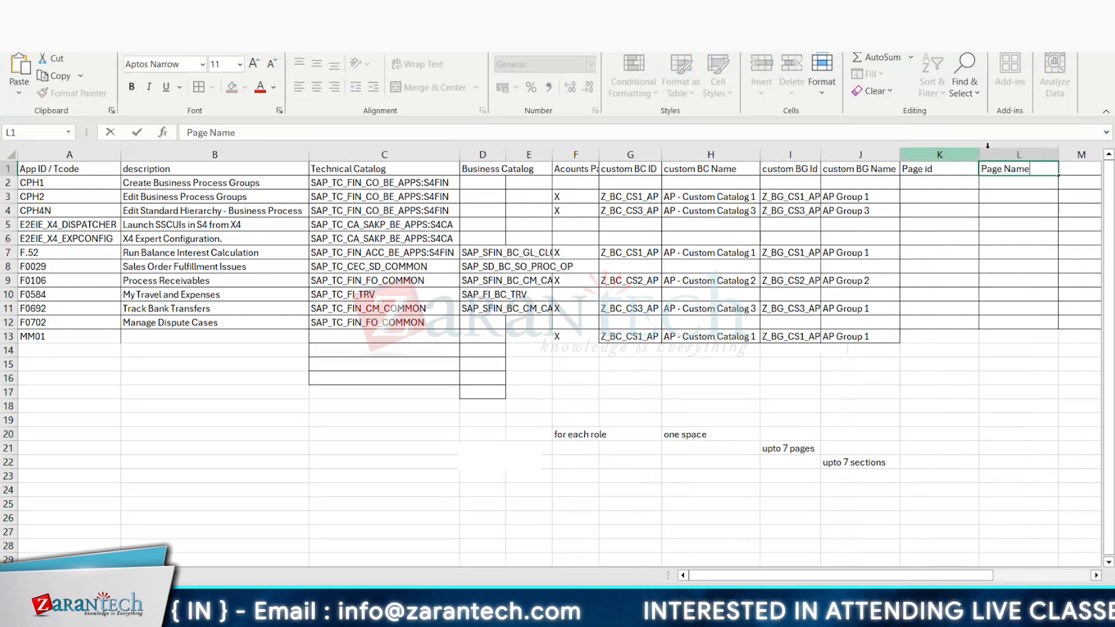
Step: Enter the page ID ZPG_AP1 in cell K3 for the Edit Business Process Groups row
left_click(941, 194)
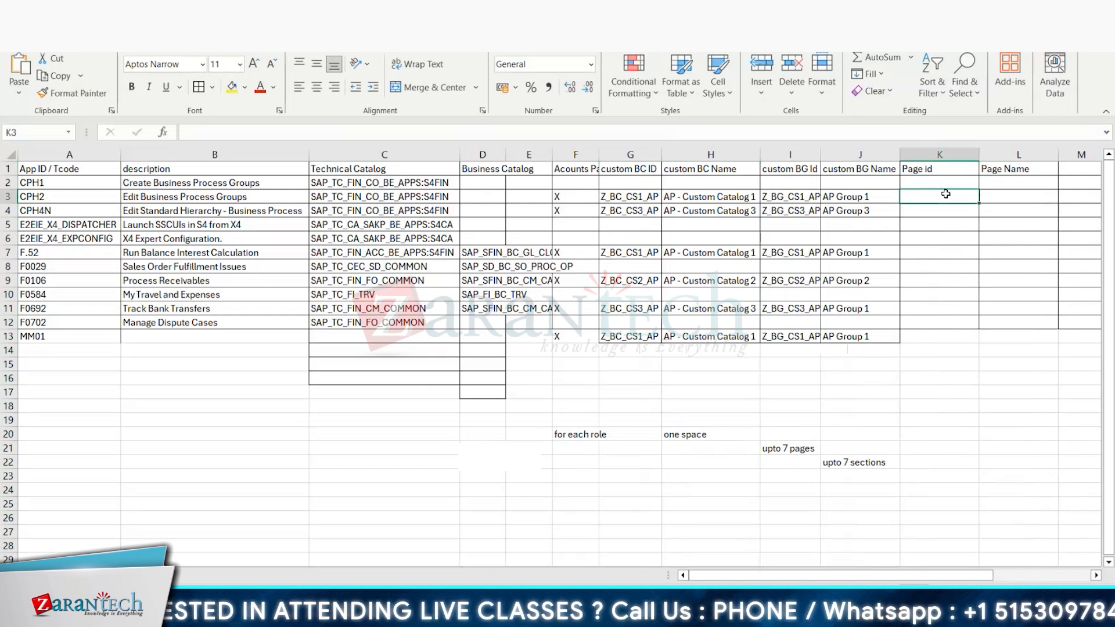
type("ZP")
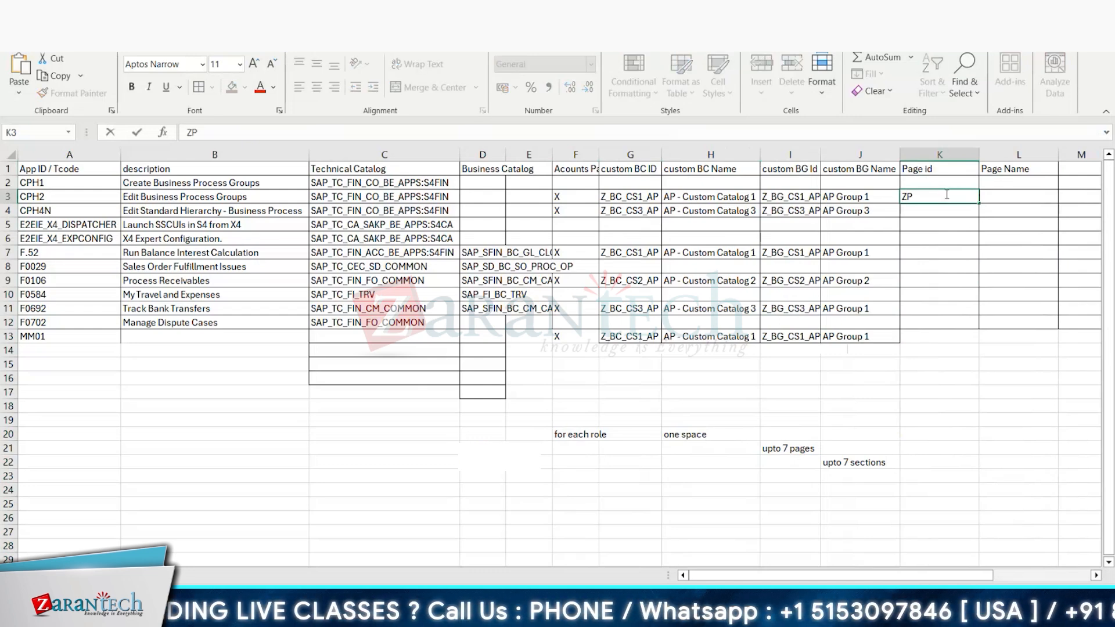
type("G_AP1")
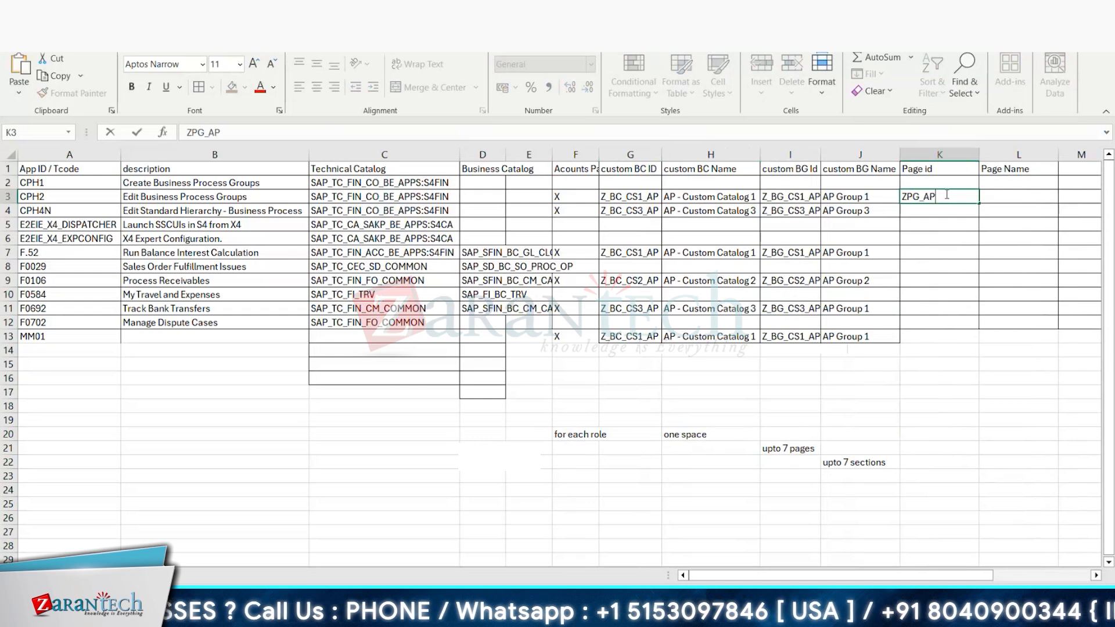
left_click(937, 213)
Step: Copy the page ID from K3 into cells K7 and K11
left_click(954, 197)
key("ctrl+c")
left_click(937, 253)
key("ctrl+v")
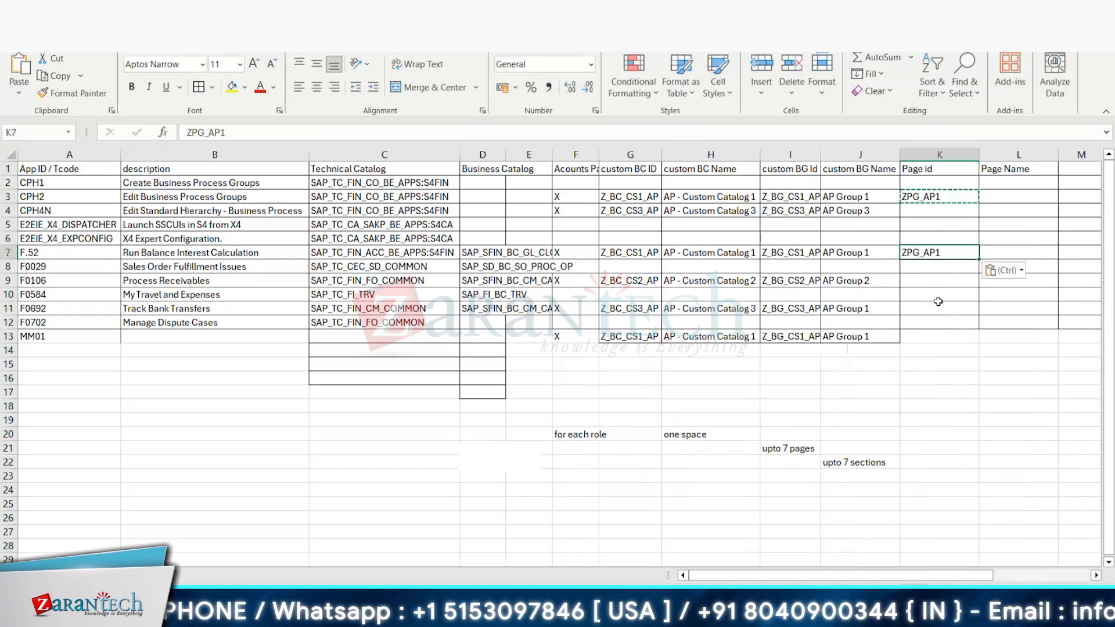
left_click(938, 308)
key("ctrl+v")
left_click(937, 253)
left_click(941, 210)
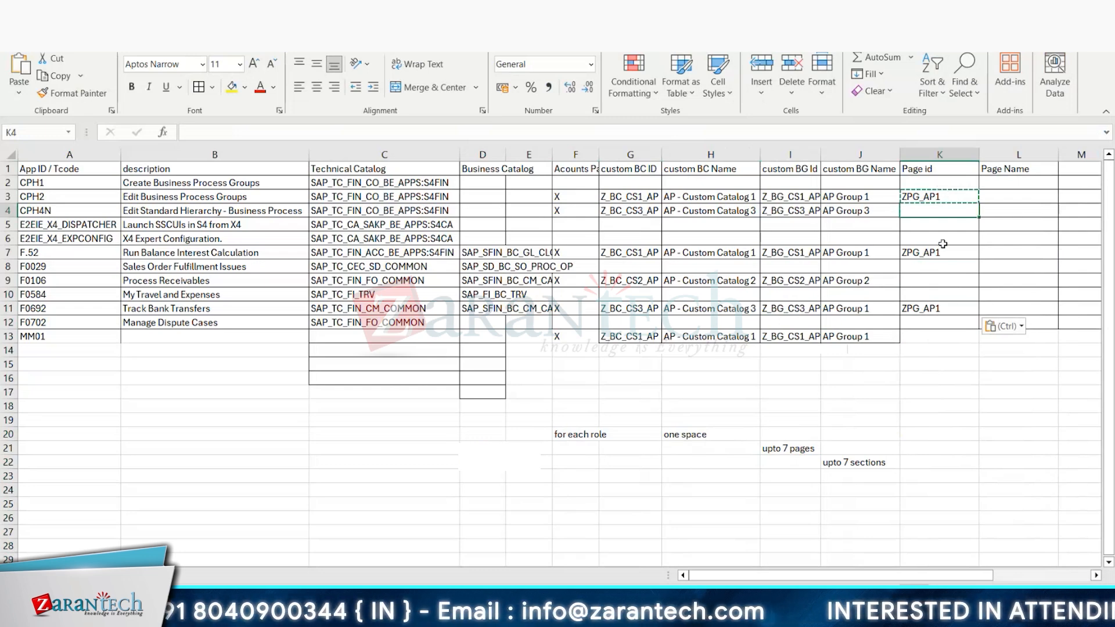
Step: Enter the header "Sections" in cell M1
left_click(1070, 169)
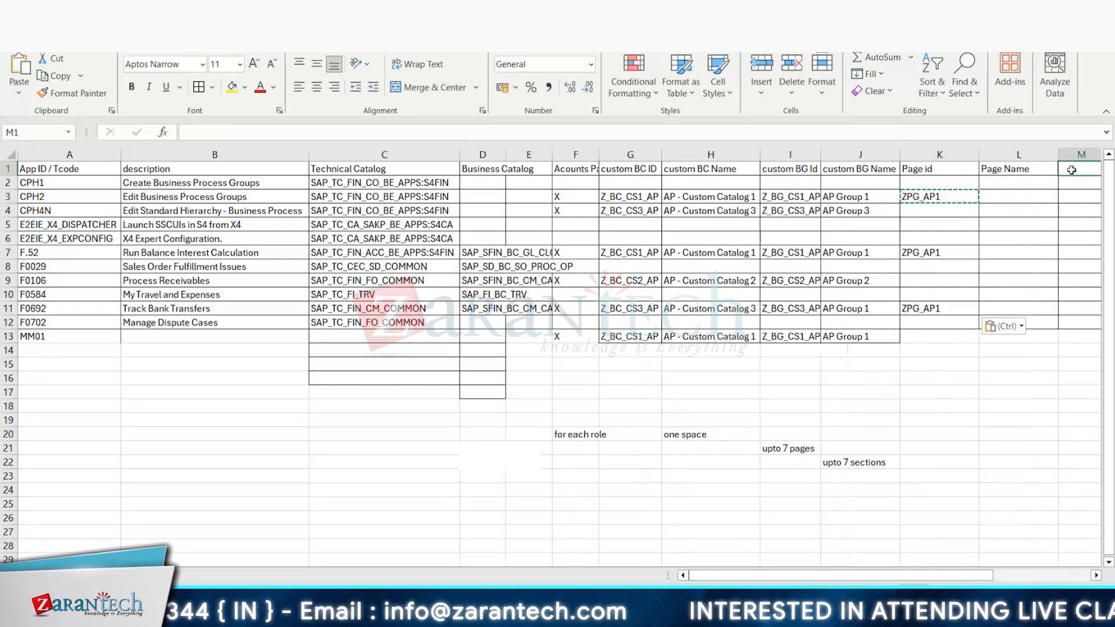
left_click(1026, 172)
left_click(1074, 168)
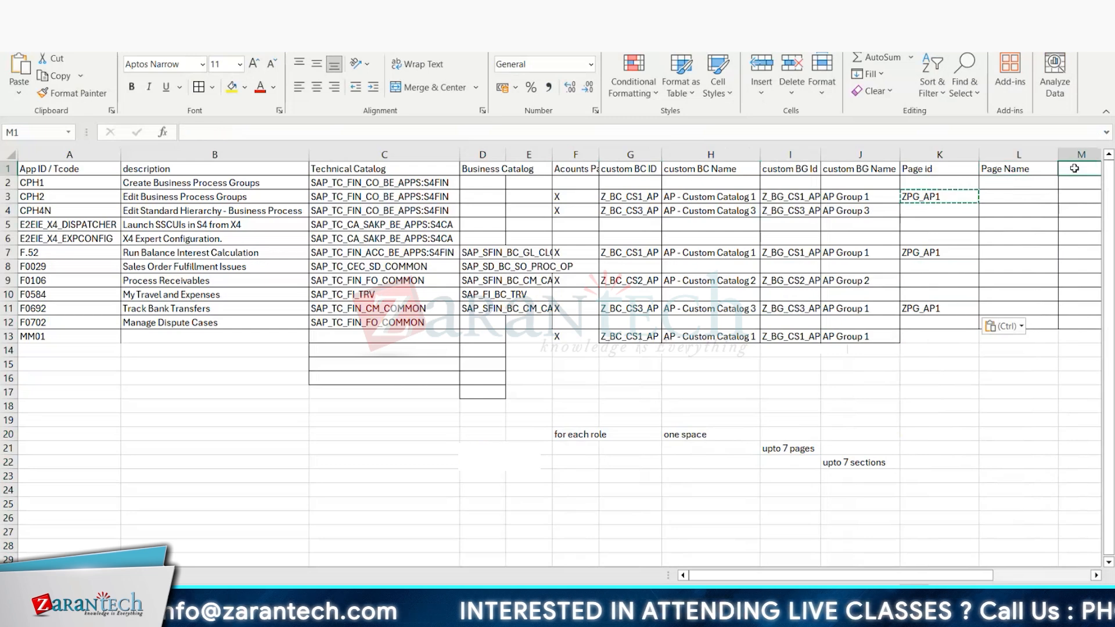
type("Sectio")
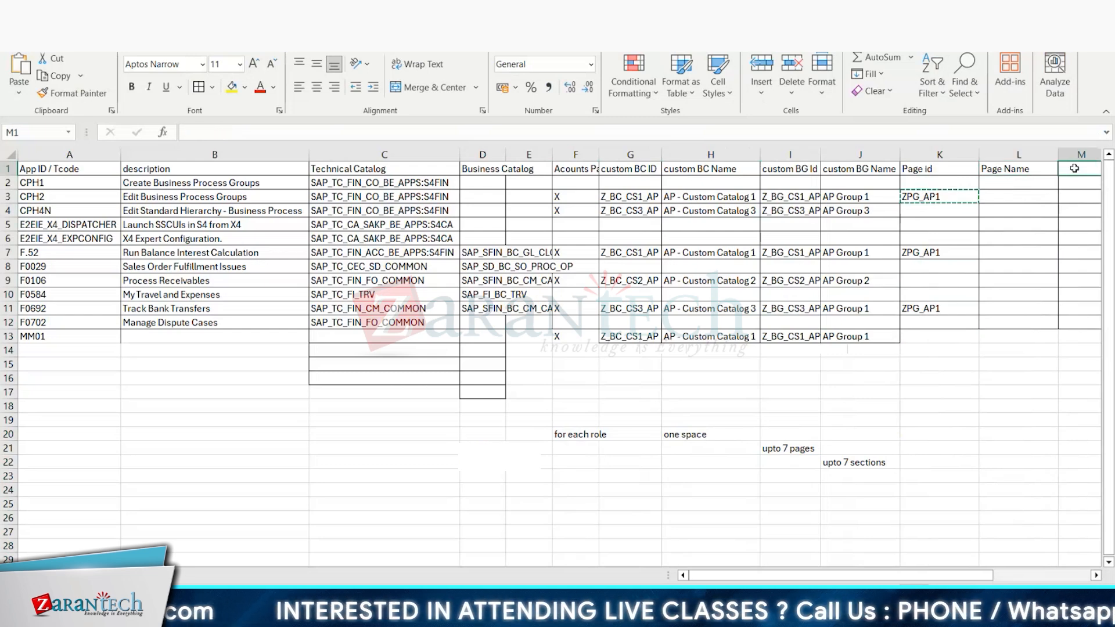
type("ns")
key("Return")
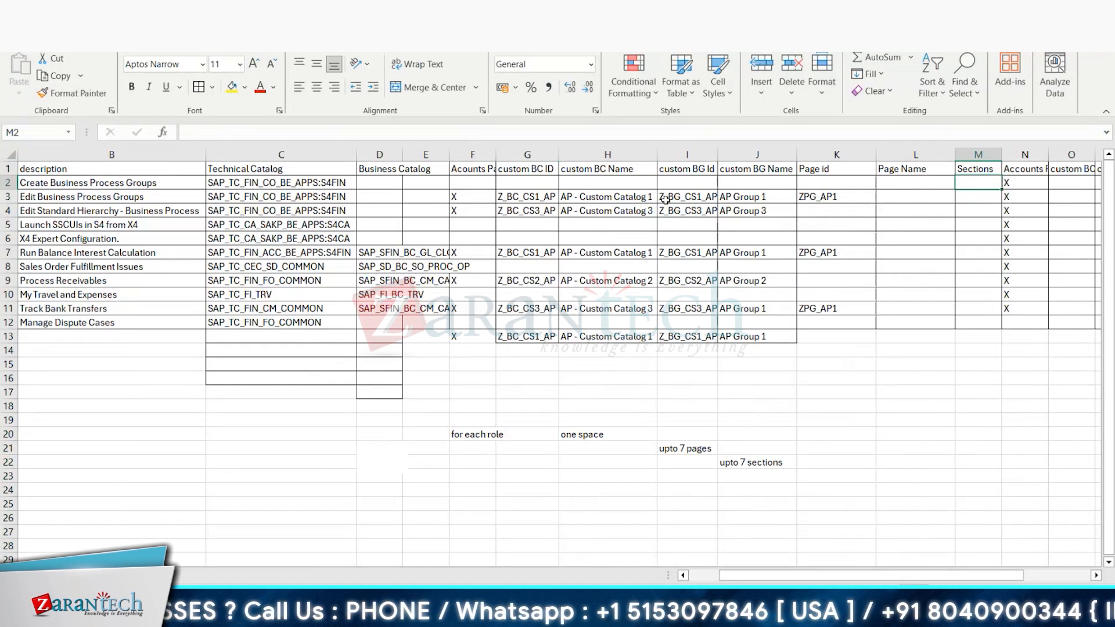
Step: Enter the page name "Page 1" in cell L3
left_click(902, 197)
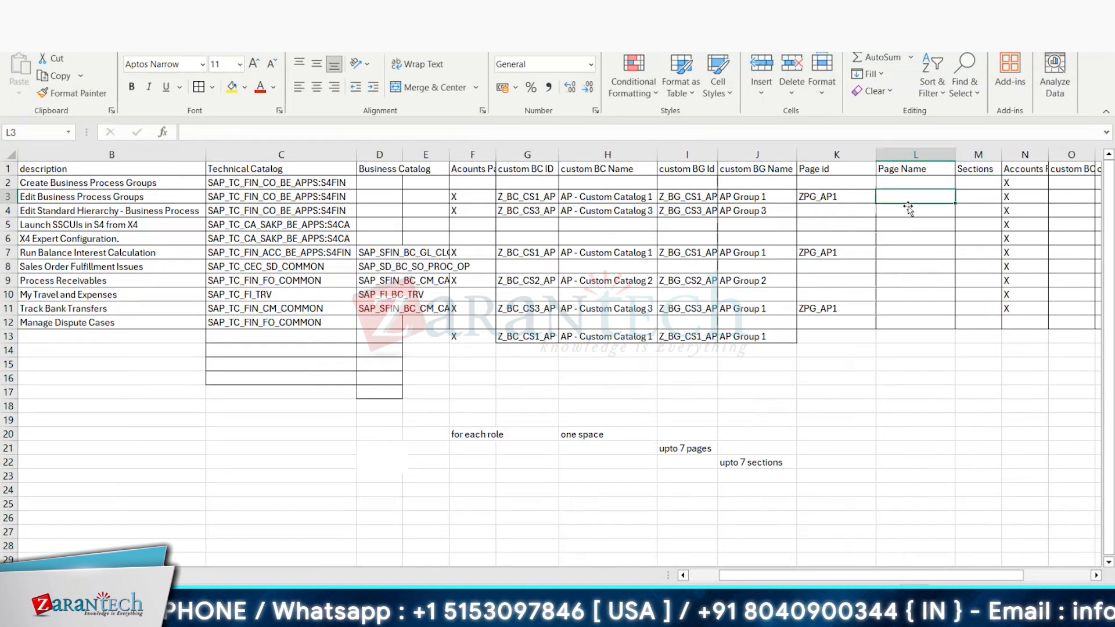
type("Page 1")
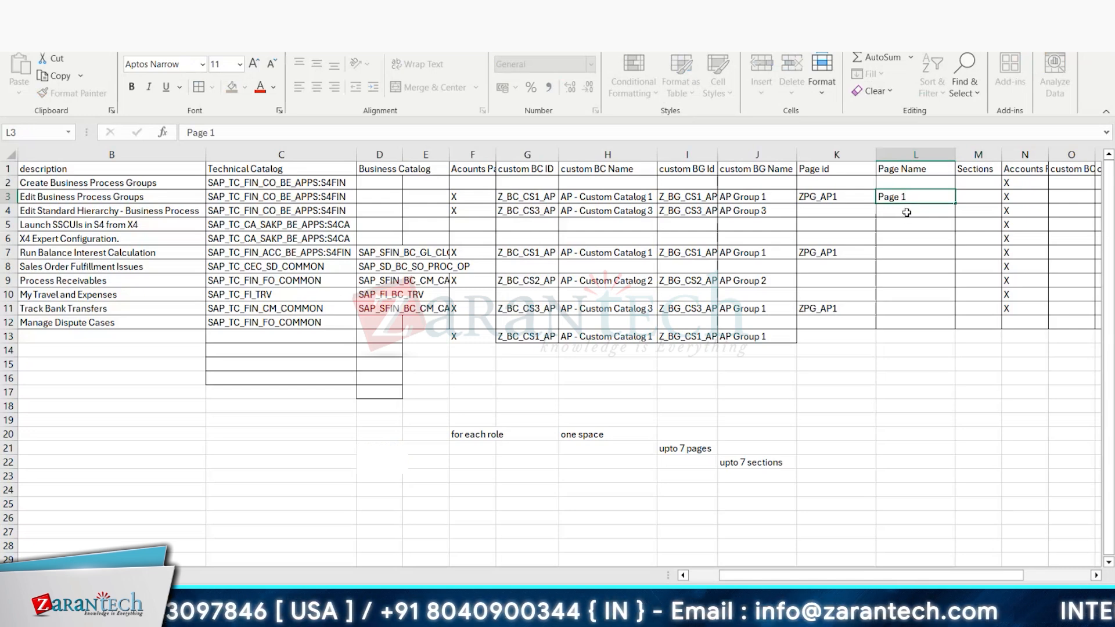
left_click(907, 212)
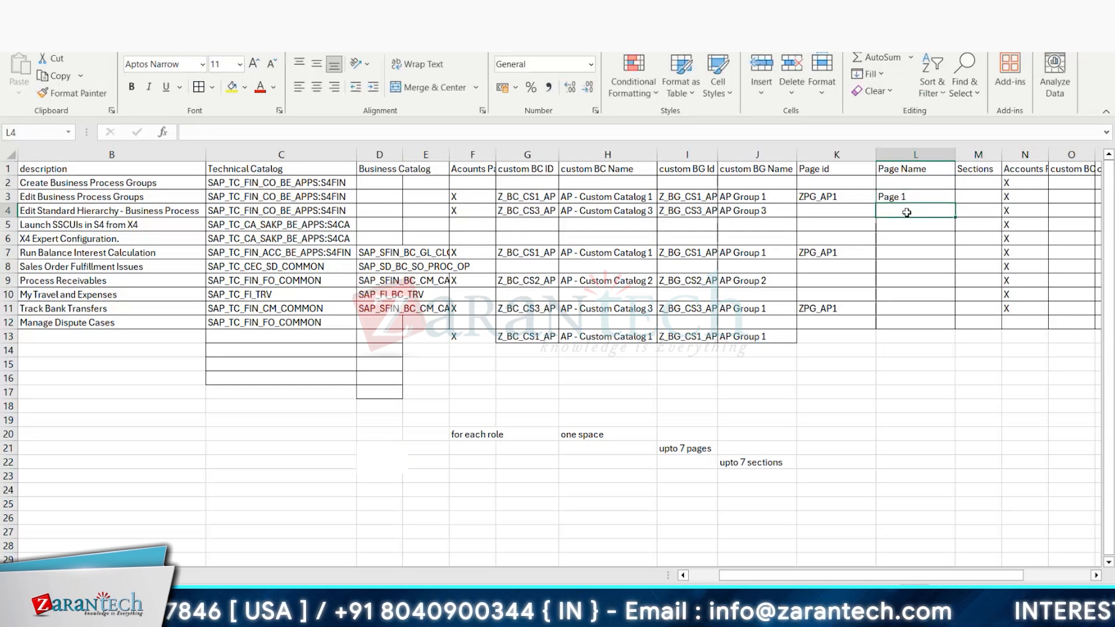
type("Page 1")
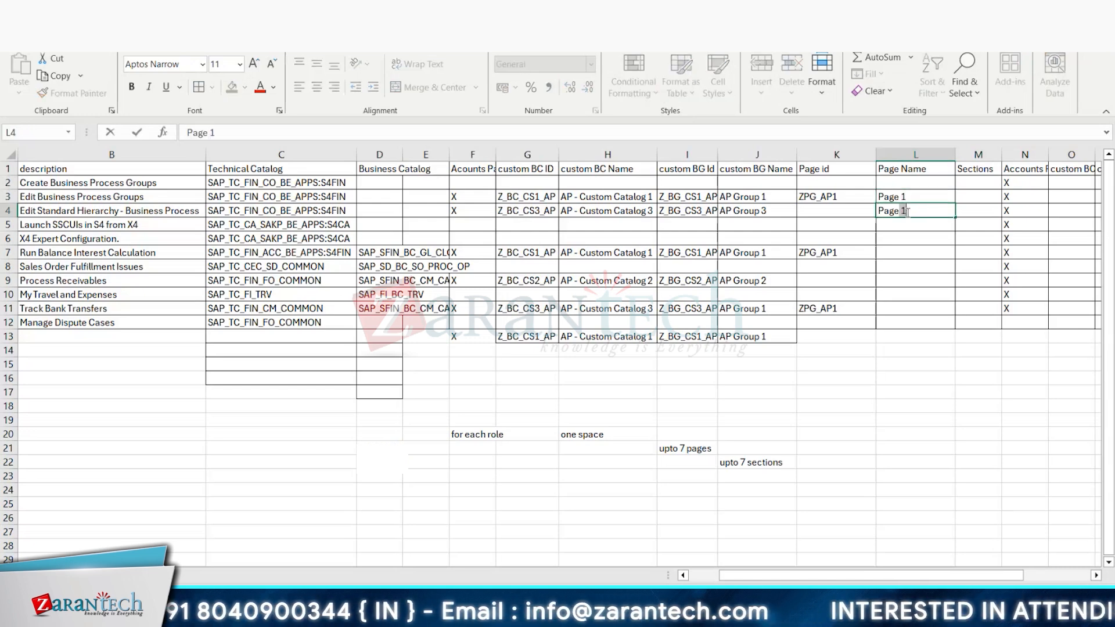
key("BackSpace")
key("BackSpace")
key("BackSpace")
key("BackSpace")
key("BackSpace")
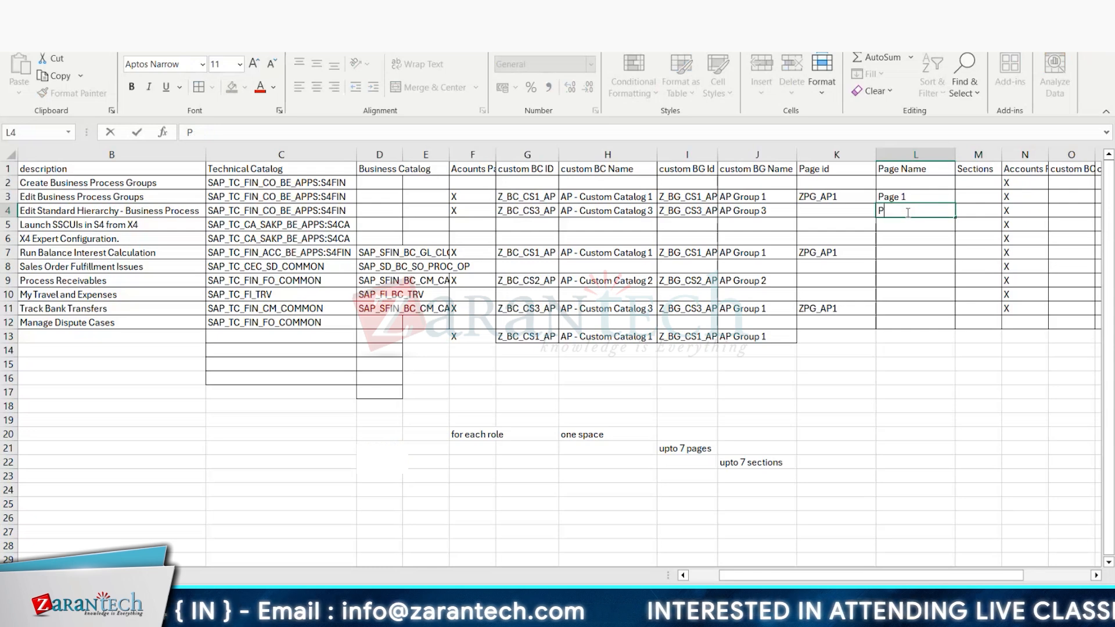
key("BackSpace")
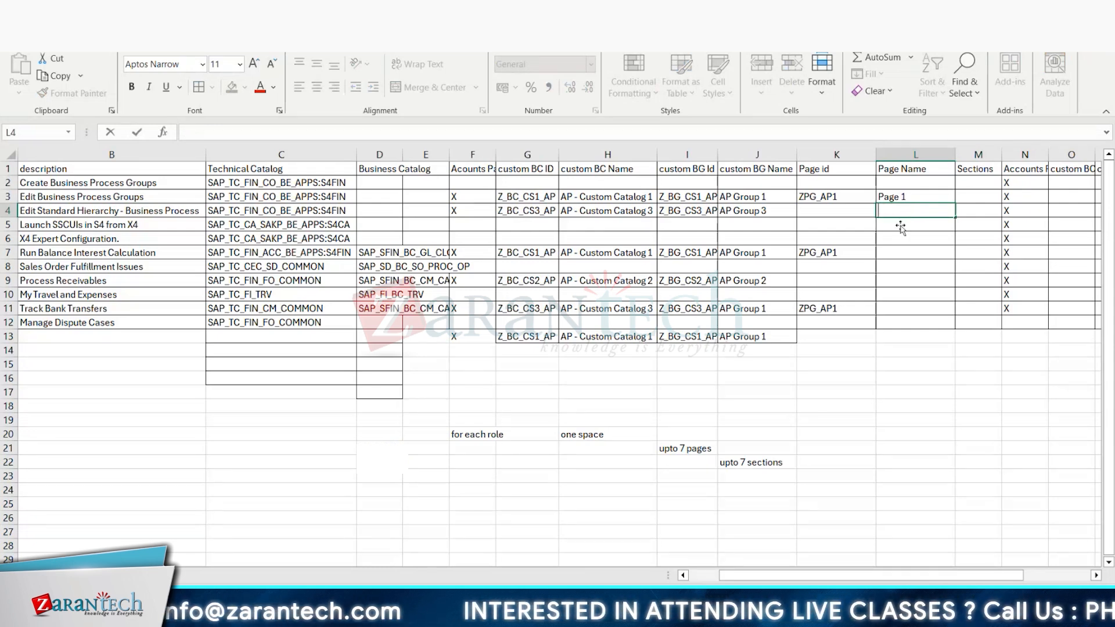
type("Page 1")
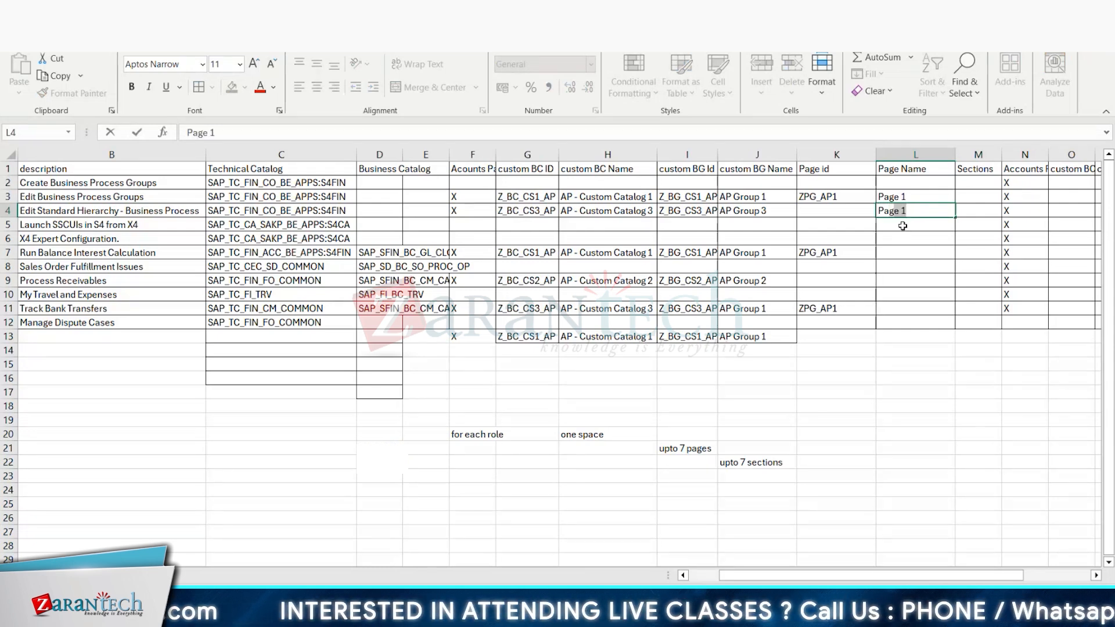
key("BackSpace")
key("BackSpace")
key("BackSpace")
key("BackSpace")
key("BackSpace")
key("BackSpace")
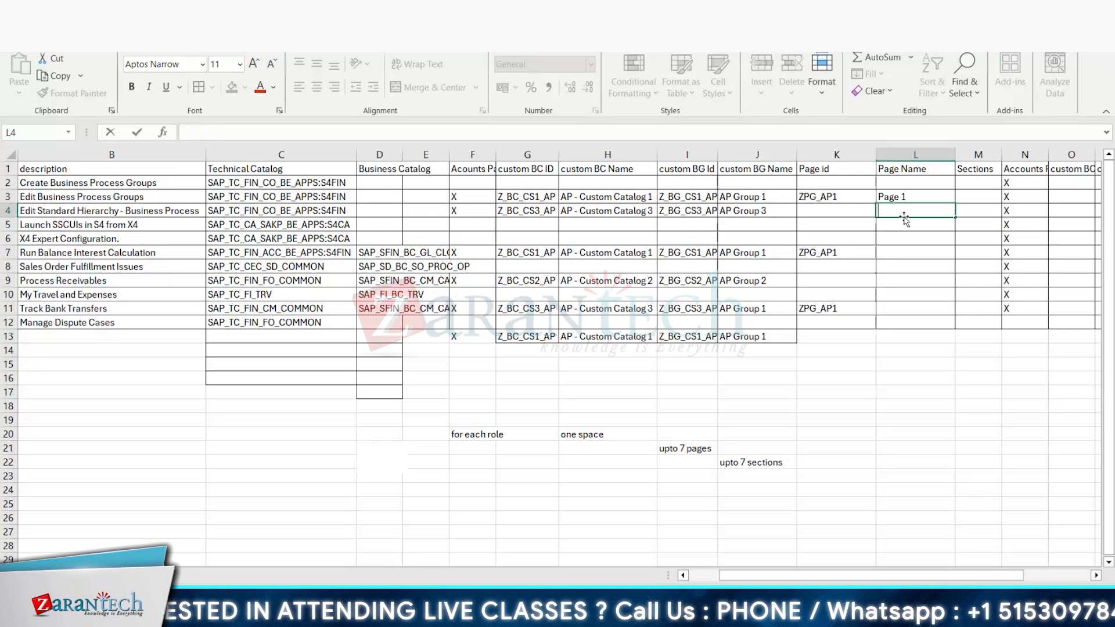
Step: Enter the page name "Page 2" in cell L9 for the Process Receivables row
left_click(909, 279)
type("Pa")
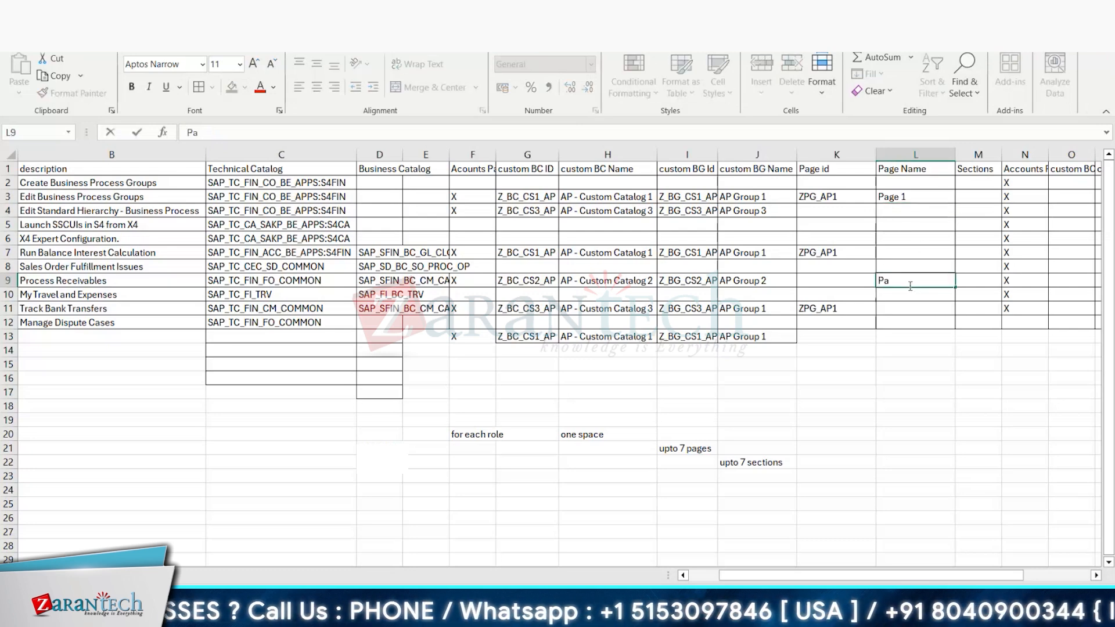
type("ge 2")
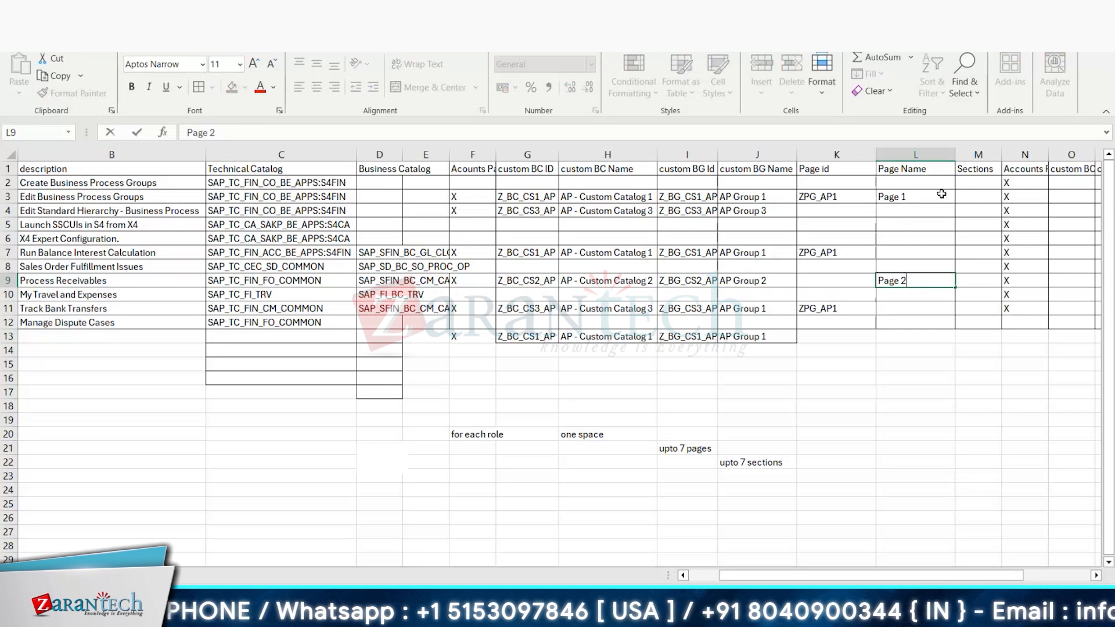
Step: Enter "Section 1" in cell M3 of the Sections column
left_click(982, 199)
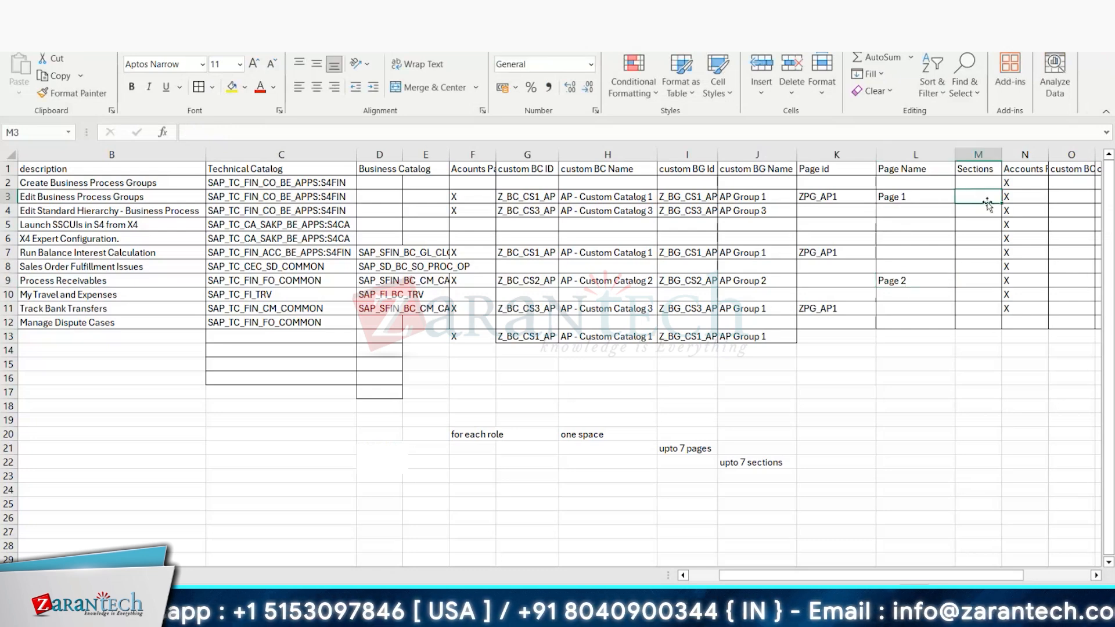
double_click(985, 200)
type("Section")
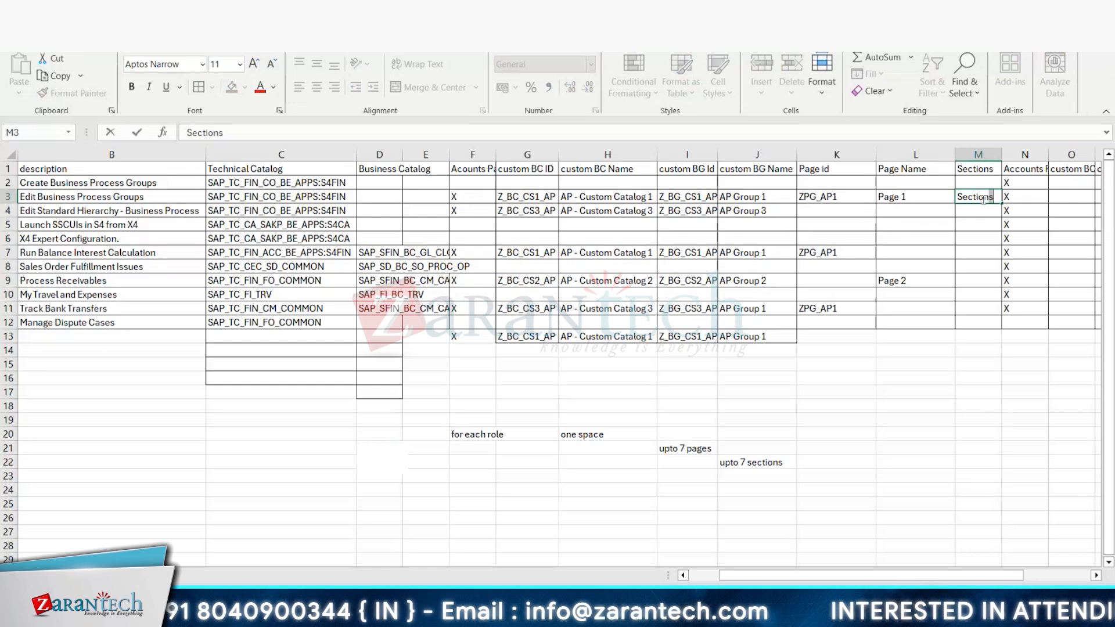
type(" 1")
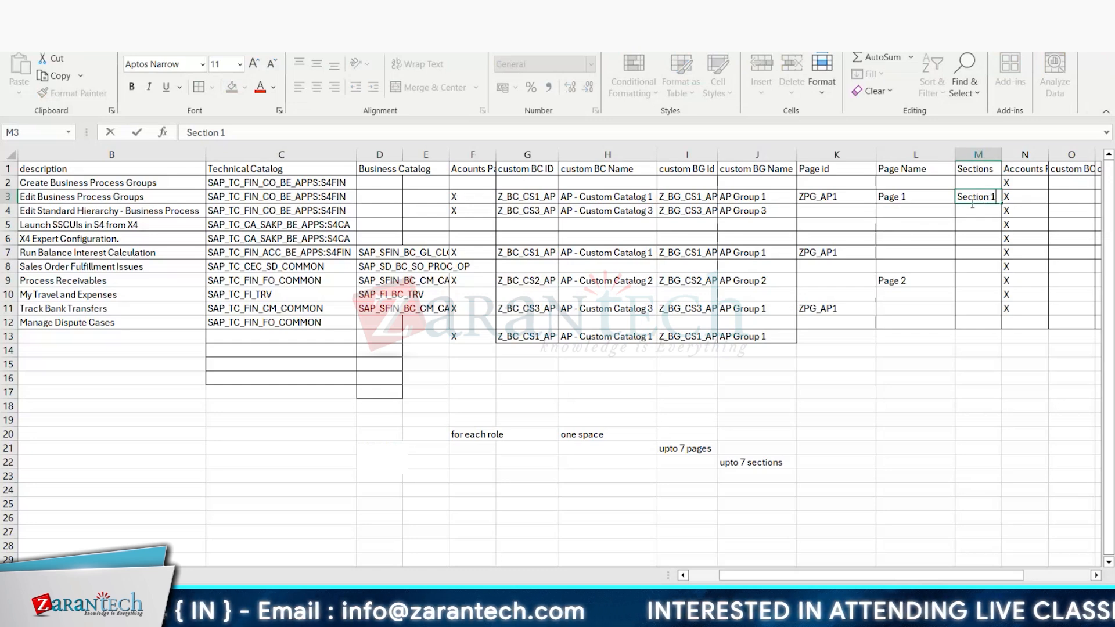
key("ctrl+Return")
left_click(979, 214)
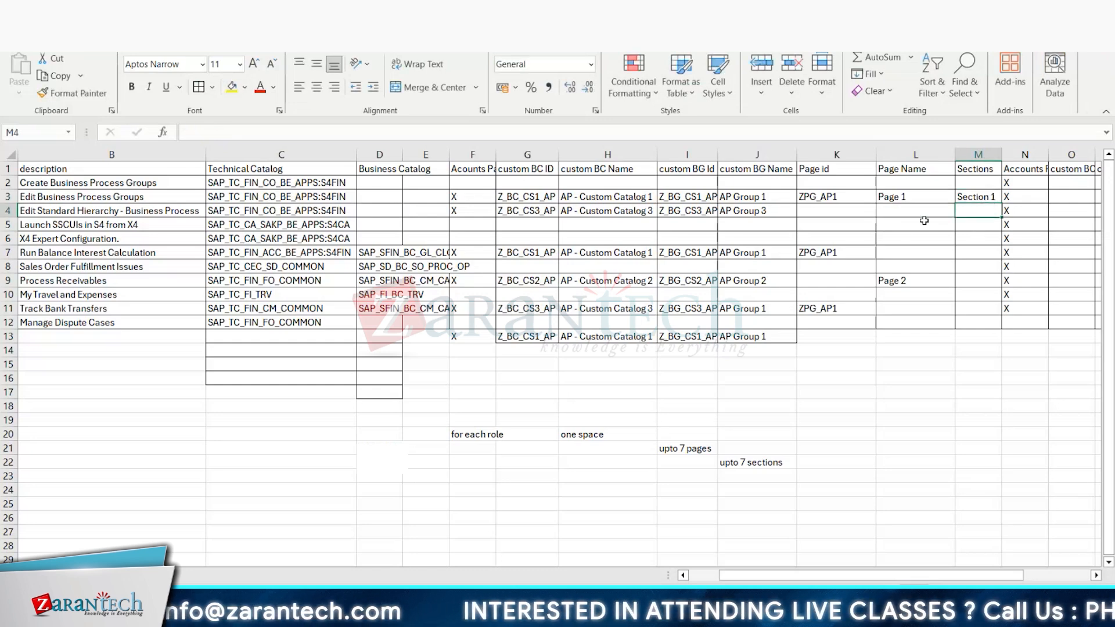
Step: Enter the page name "Page 1" and "Section 2" for the Edit Standard Hierarchy row, in cells L4 and M4
left_click(917, 196)
left_click_drag(954, 203, 956, 216)
left_click(974, 210)
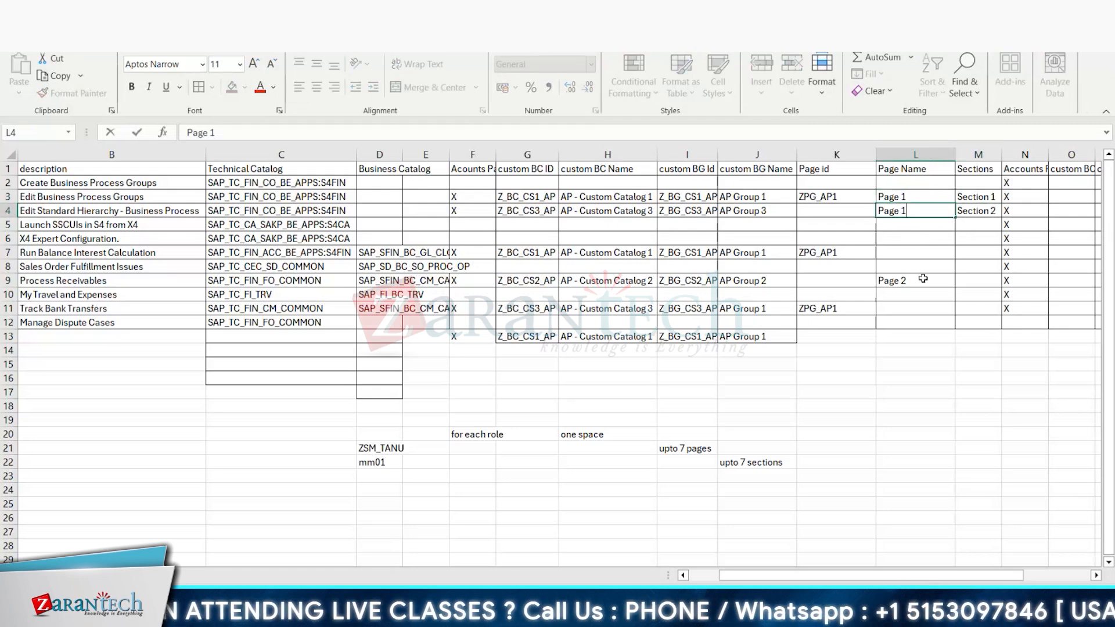
left_click(922, 278)
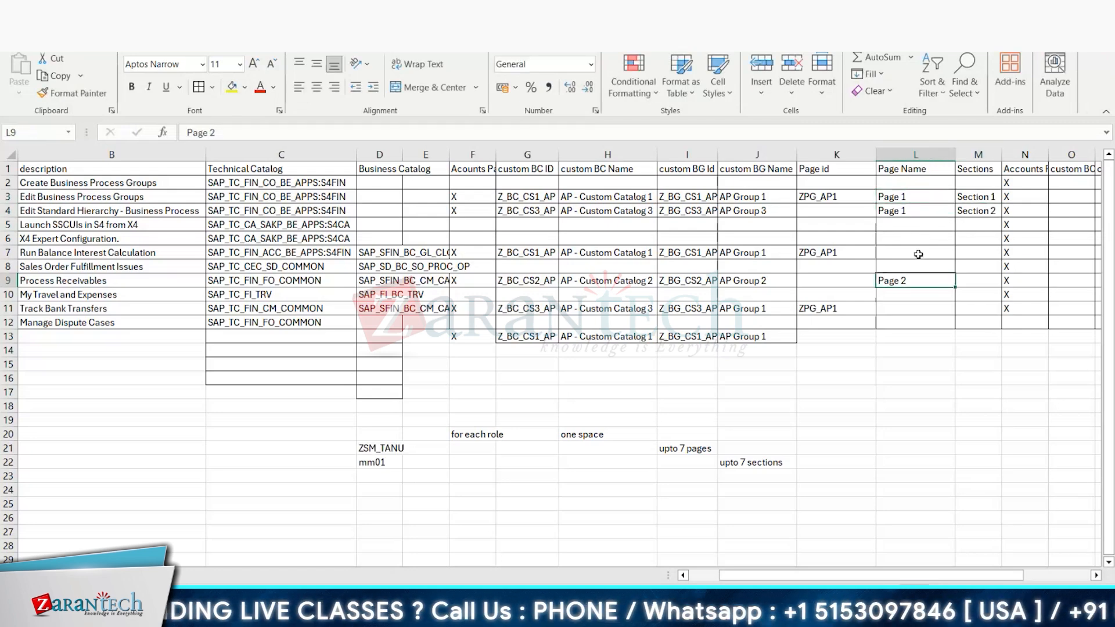
Step: Copy "Page 1" and "Section 2" from row 4 into cells L7 and M7 of the Run Balance Interest Calculation row
left_click(918, 254)
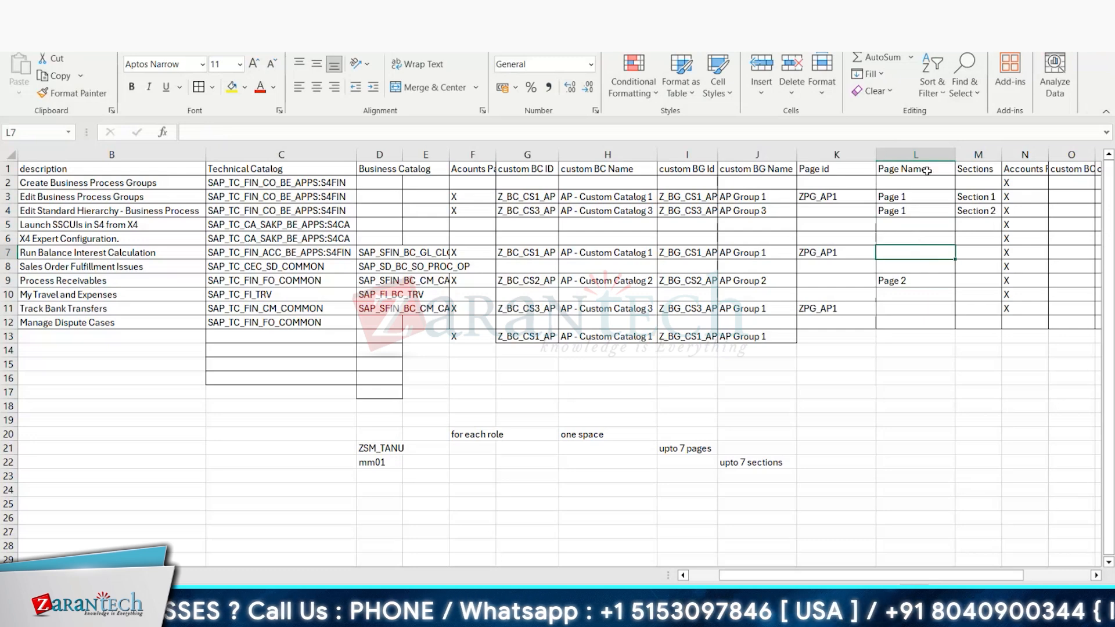
left_click(915, 211)
key("ctrl+c")
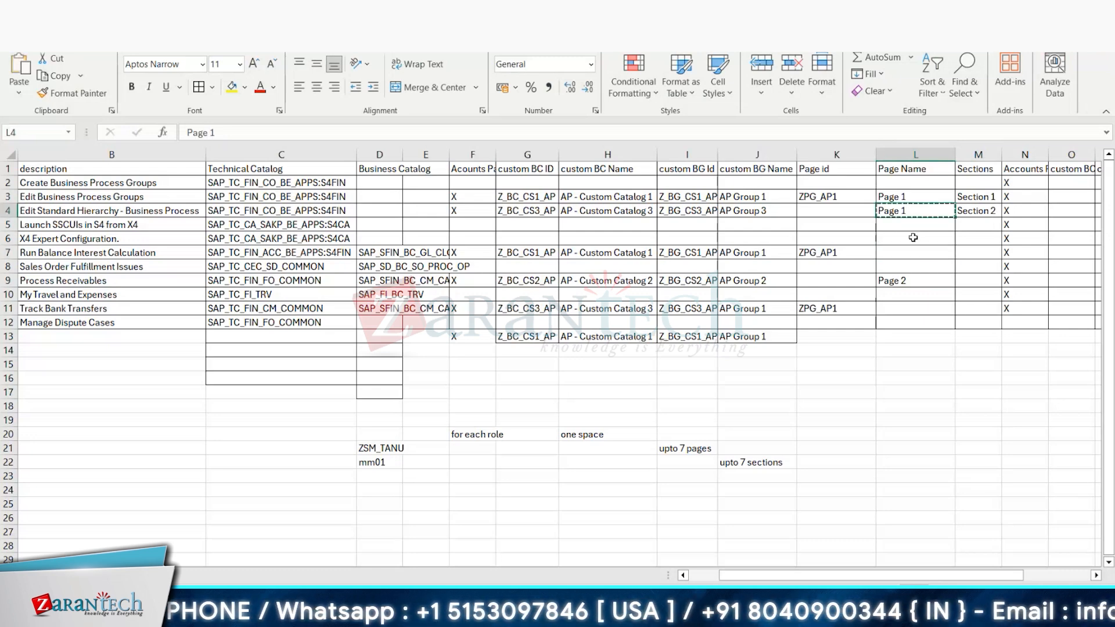
left_click(918, 253)
key("ctrl+v")
left_click(969, 212)
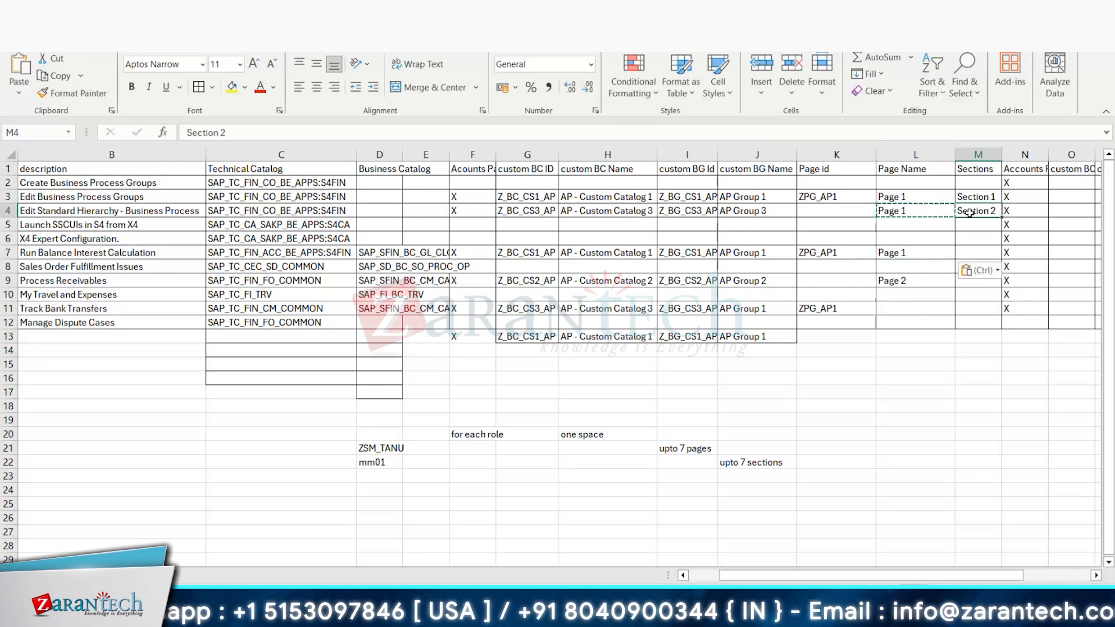
key("ctrl+c")
left_click(976, 252)
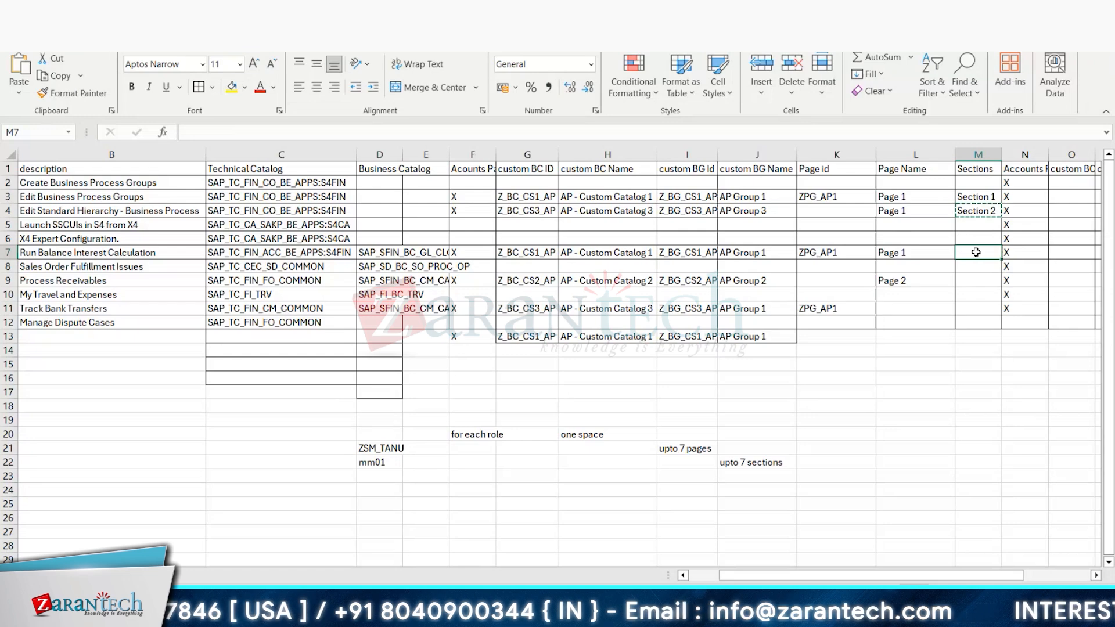
key("ctrl+v")
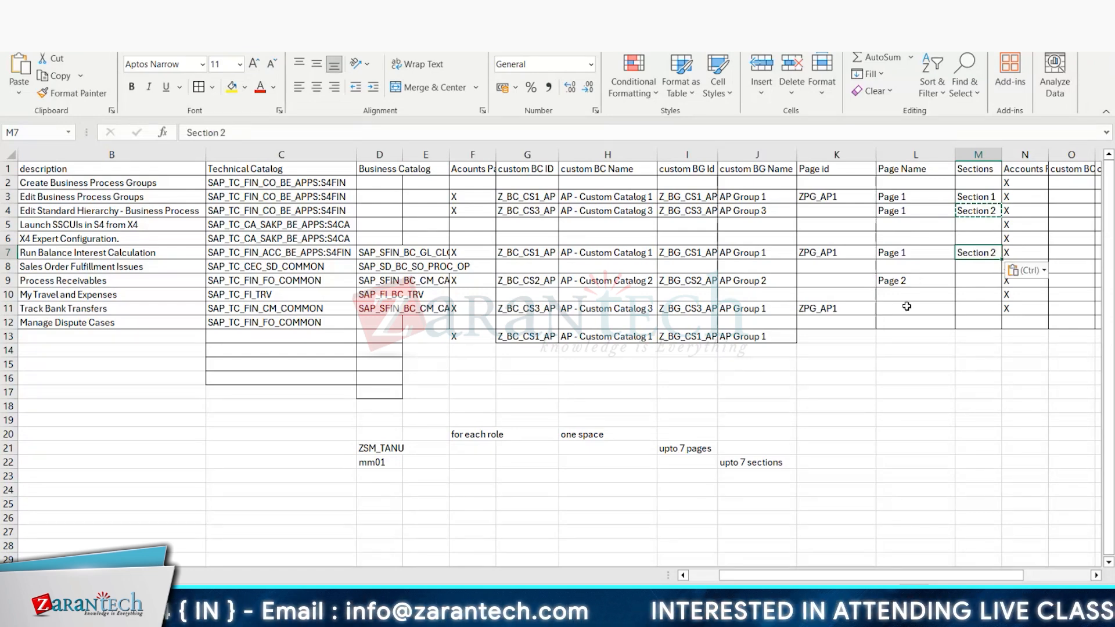
Step: Enter the page id ZPG_AP2 in cell K11 and copy it into cells K9 and K13
left_click(837, 253)
left_click(837, 305)
type("ZPG_AP2")
key("Return")
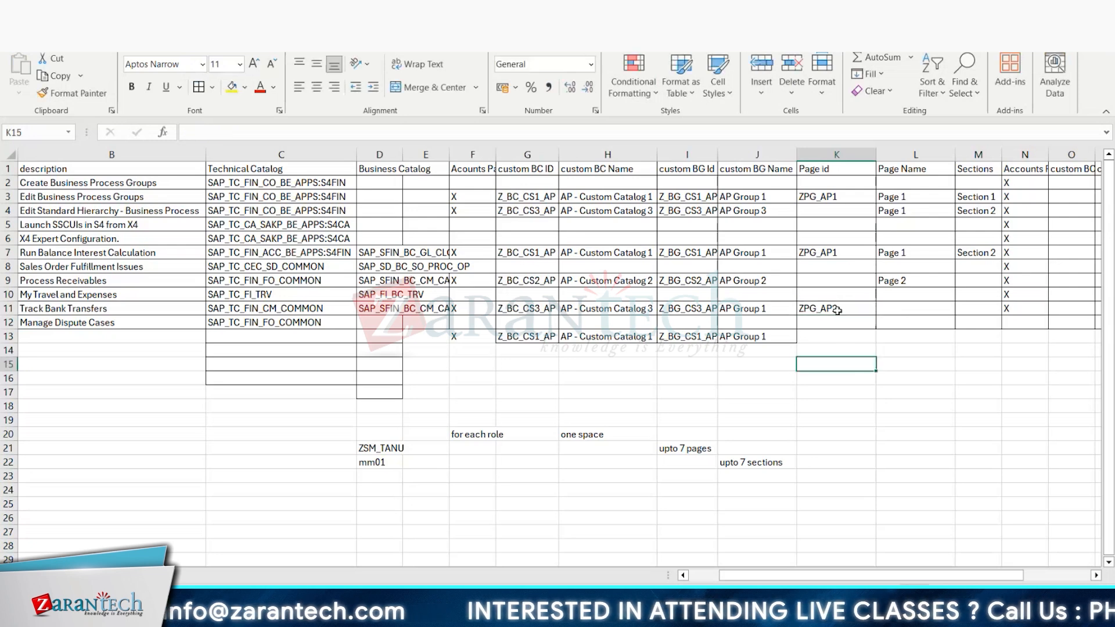
left_click(836, 308)
key("ctrl+c")
left_click(820, 280)
key("ctrl+v")
left_click(824, 336)
key("ctrl+v")
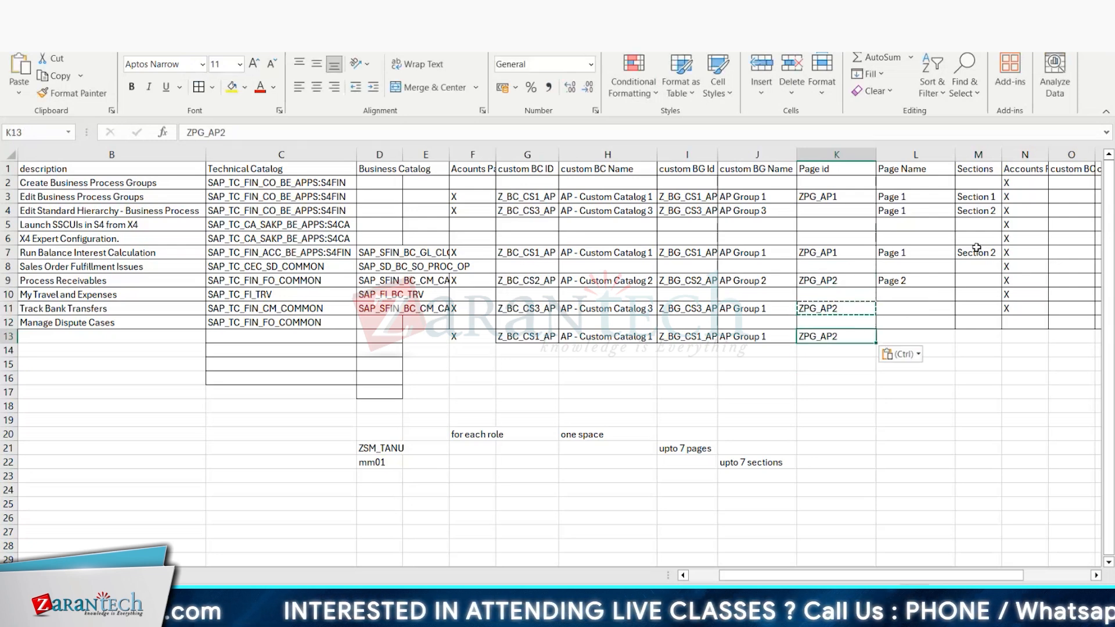
Step: Copy "Section 1" into cells M9 and M11, and enter "Section 2" in cell M13
left_click(976, 197)
key("ctrl+c")
left_click(987, 282)
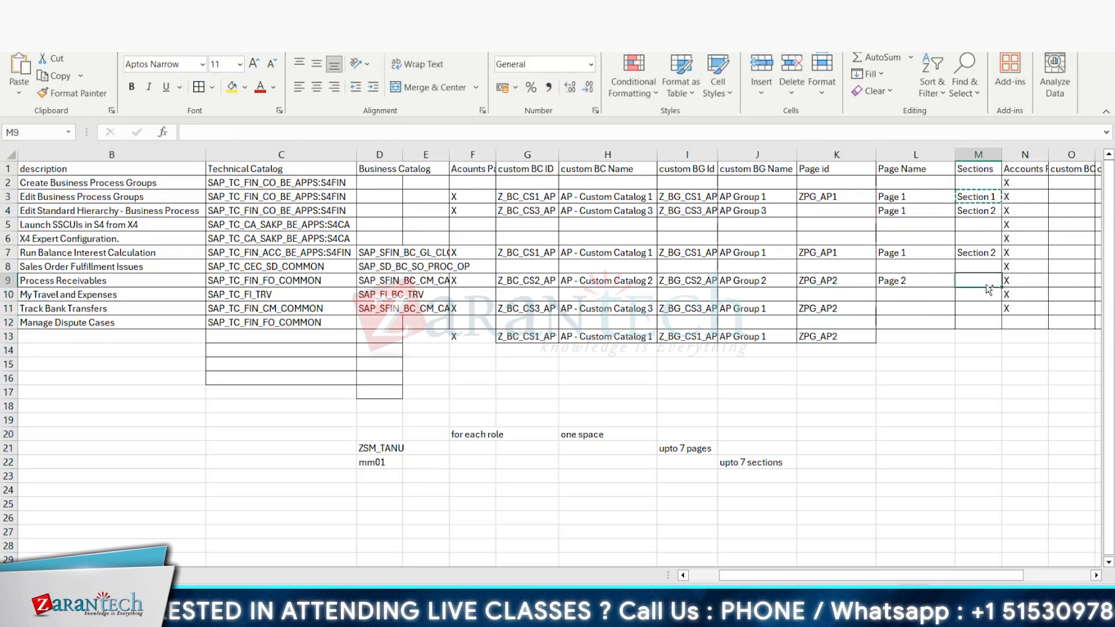
key("ctrl+v")
left_click(977, 305)
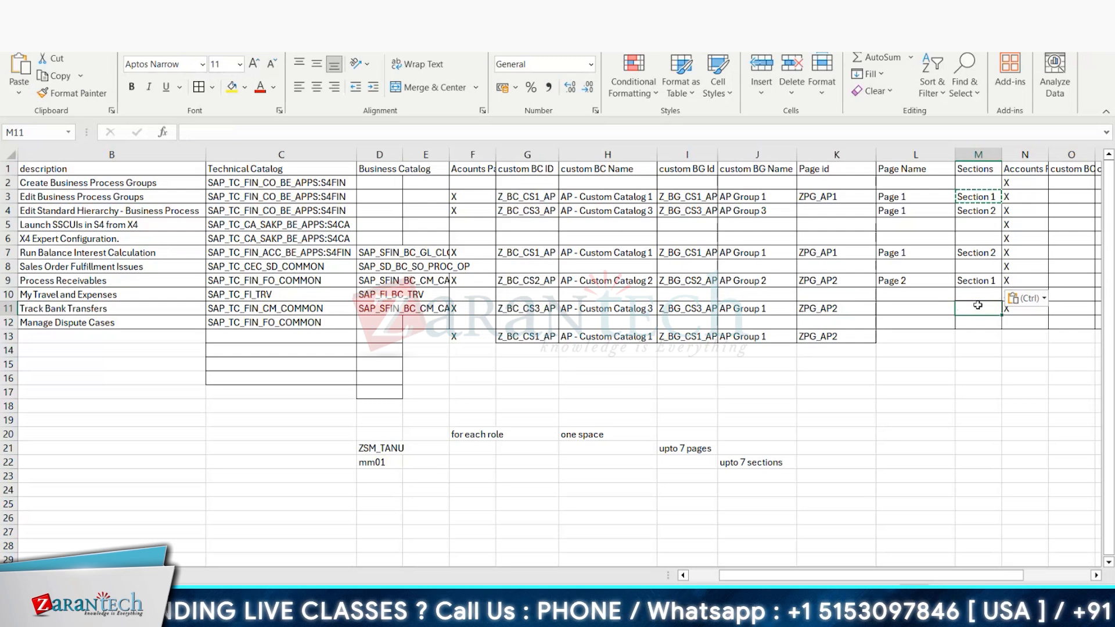
key("ctrl+v")
left_click(978, 337)
type("Section 2")
left_click(1045, 393)
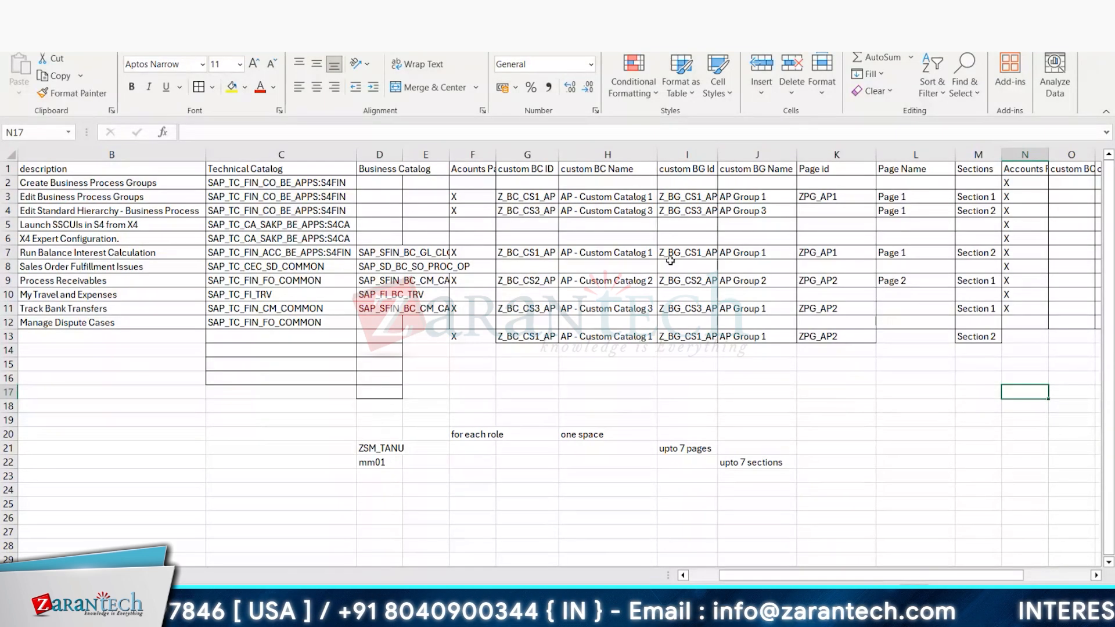
Step: Copy "Section 1" from cell M3 and use it as the first section's title on page ZPG_AP_1 in Manage Launchpad Pages
left_click(973, 197)
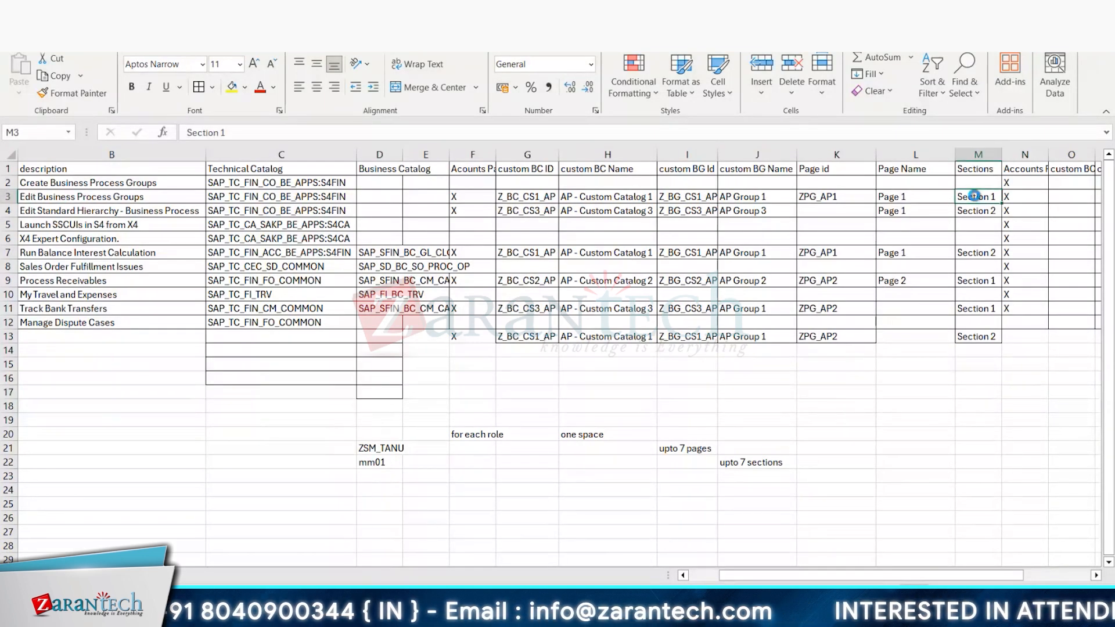
key("alt+Tab")
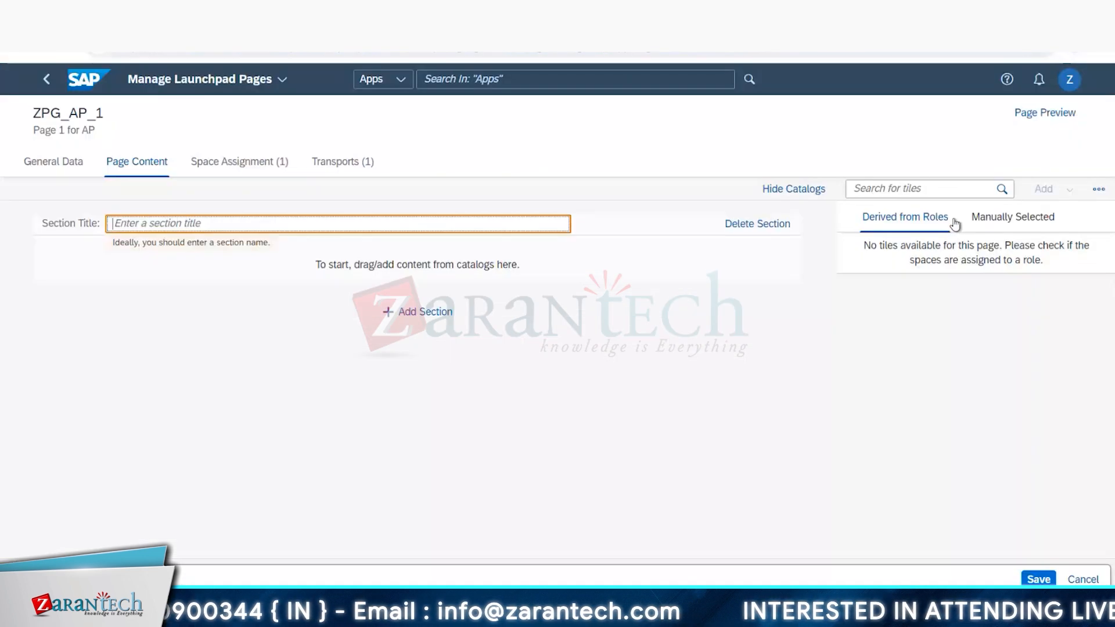
left_click(257, 239)
left_click(261, 223)
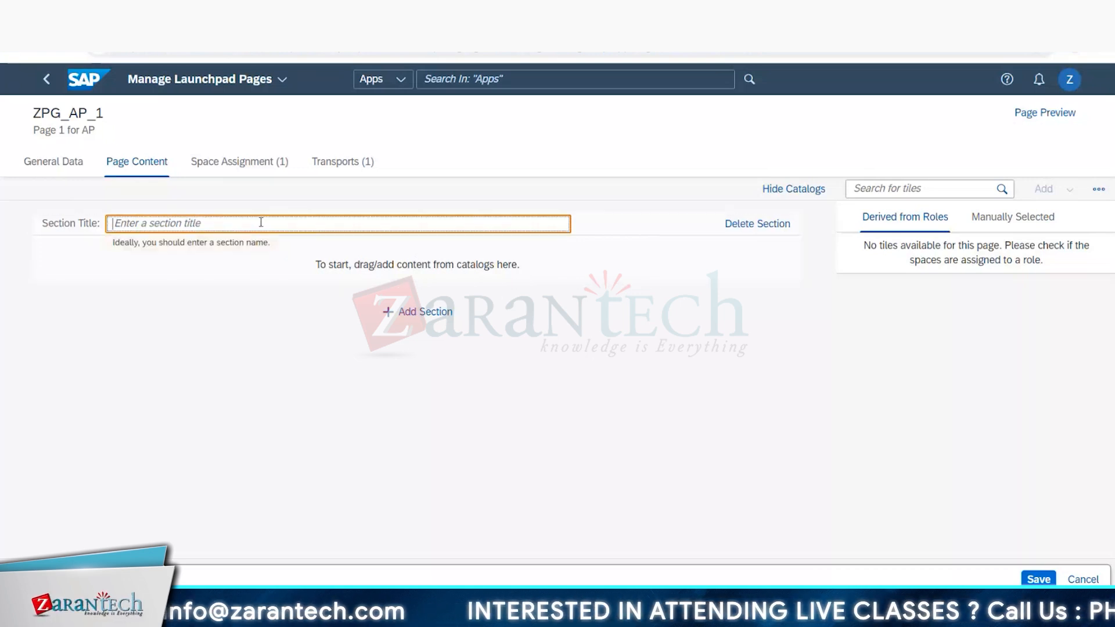
key("ctrl+v")
Step: Add another section below the first one and title it "Section 2"
left_click(401, 312)
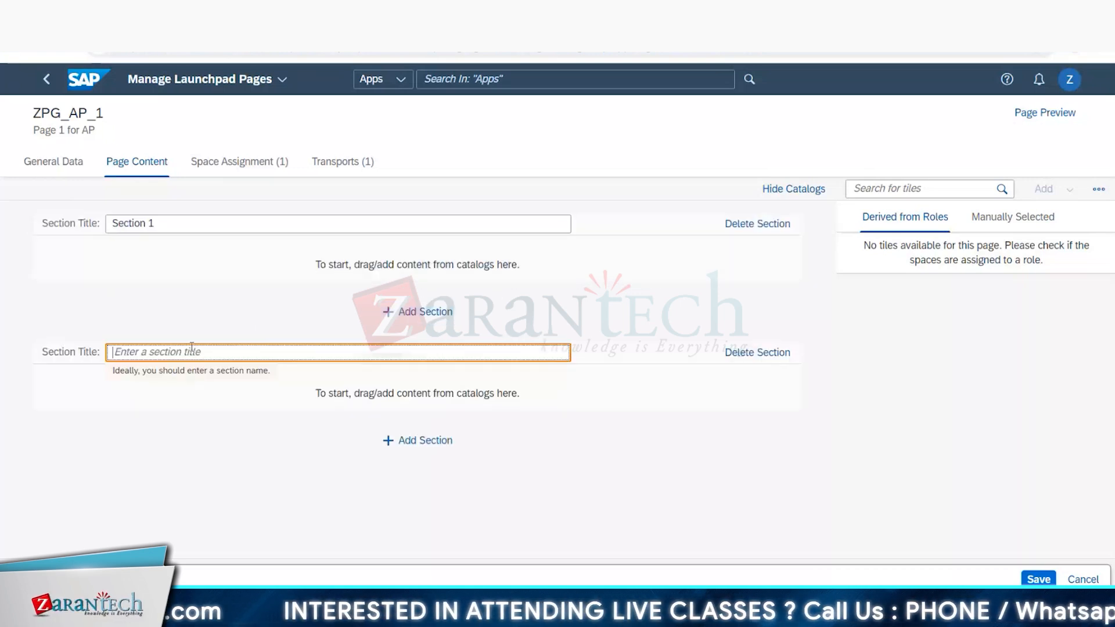
left_click(192, 351)
key("ctrl+v")
key("BackSpace")
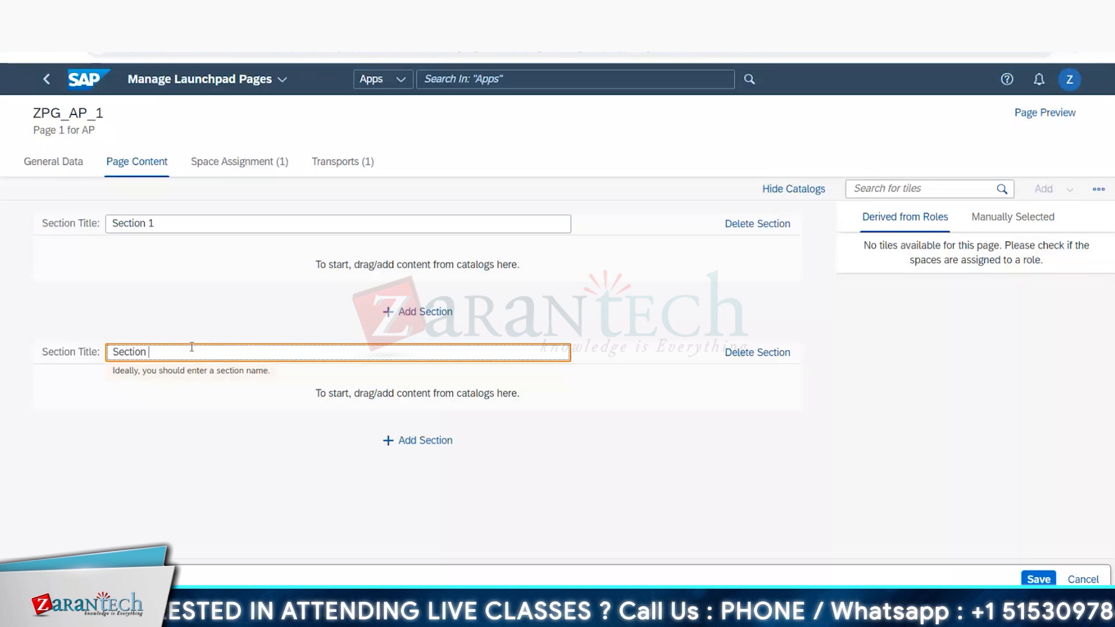
type("2")
left_click(235, 475)
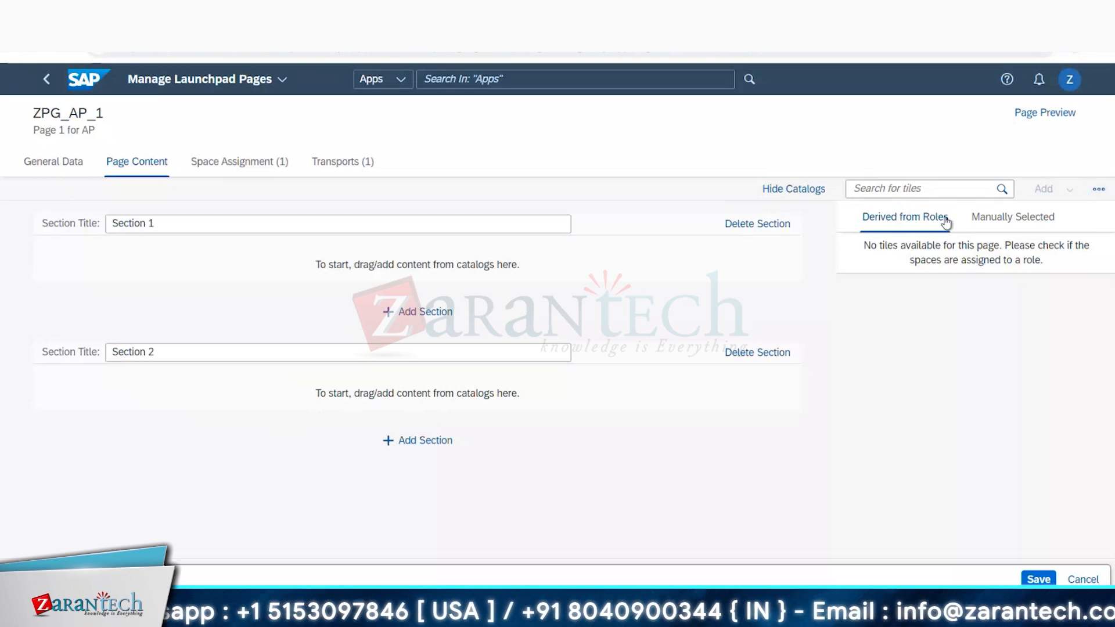
Step: Switch to the Excel sheet and copy the custom catalog ID Z_BC_CS1_AP from cell G3
key("alt+Tab")
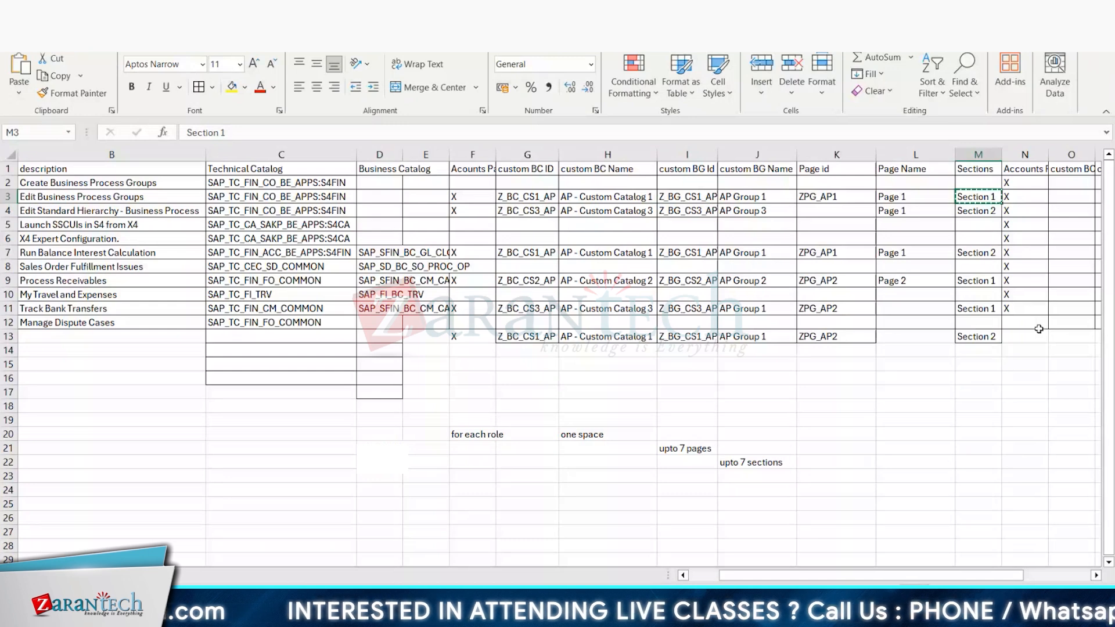
left_click(811, 386)
left_click(910, 201)
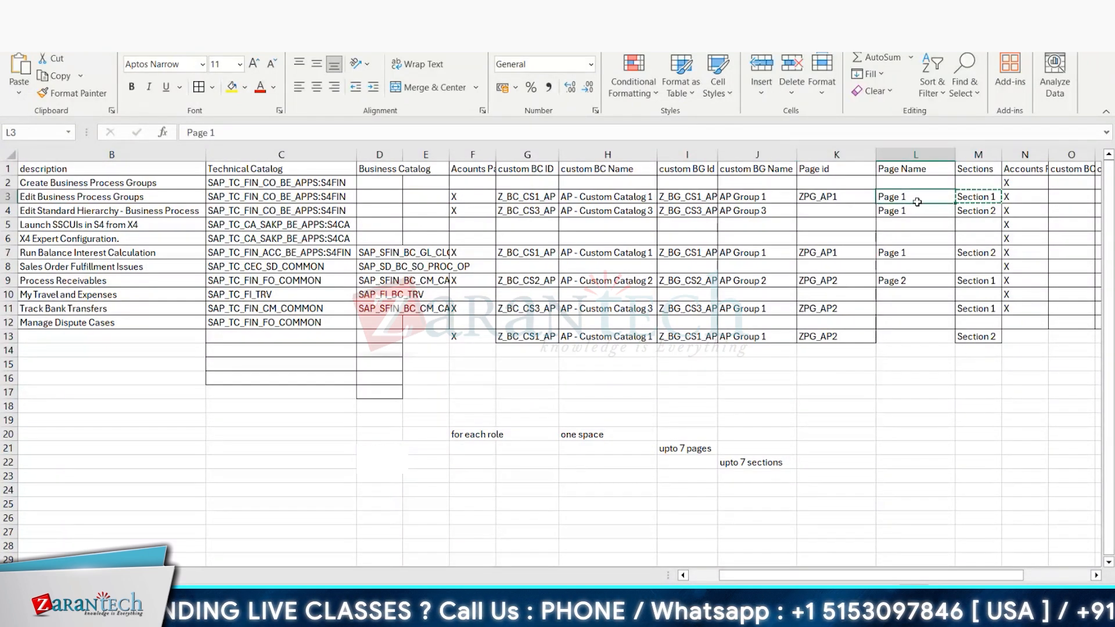
left_click(530, 198)
key("ctrl+c")
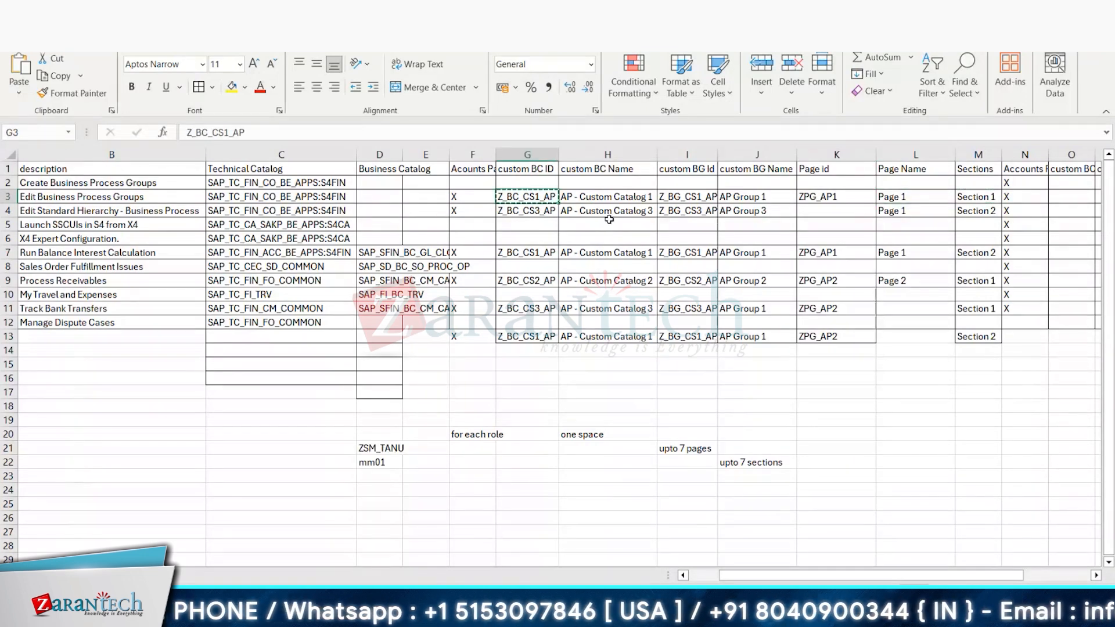
Step: In Manage Launchpad Pages, search for the catalog Z_BC_CS1_AP and select it as a tile source for the page
key("alt+Tab")
left_click(904, 187)
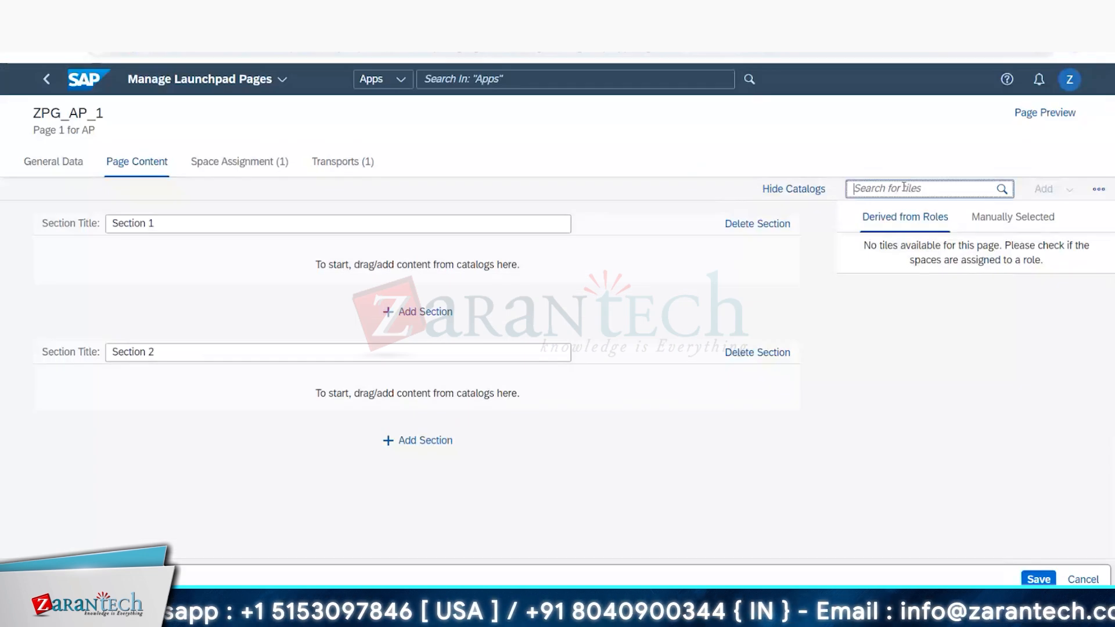
left_click(1098, 191)
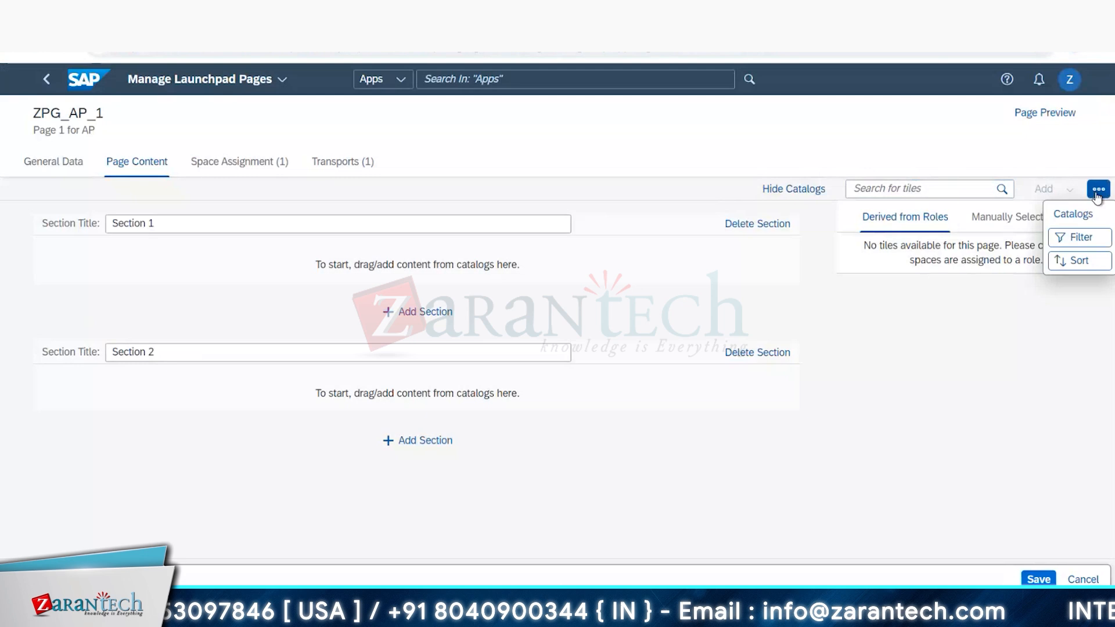
left_click(1074, 218)
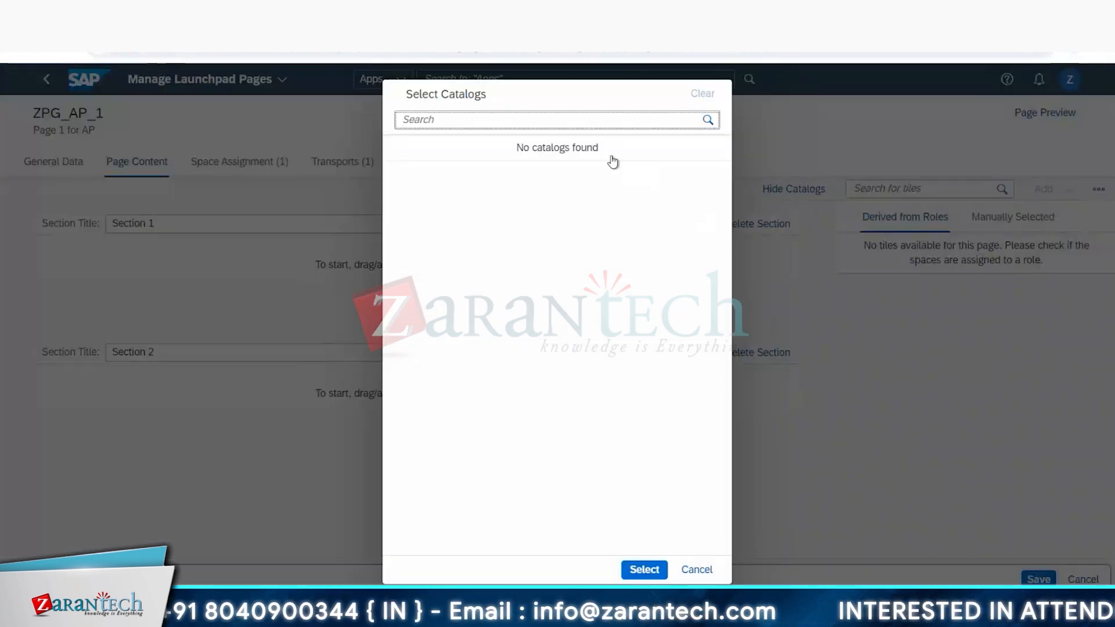
left_click(598, 123)
key("ctrl+v")
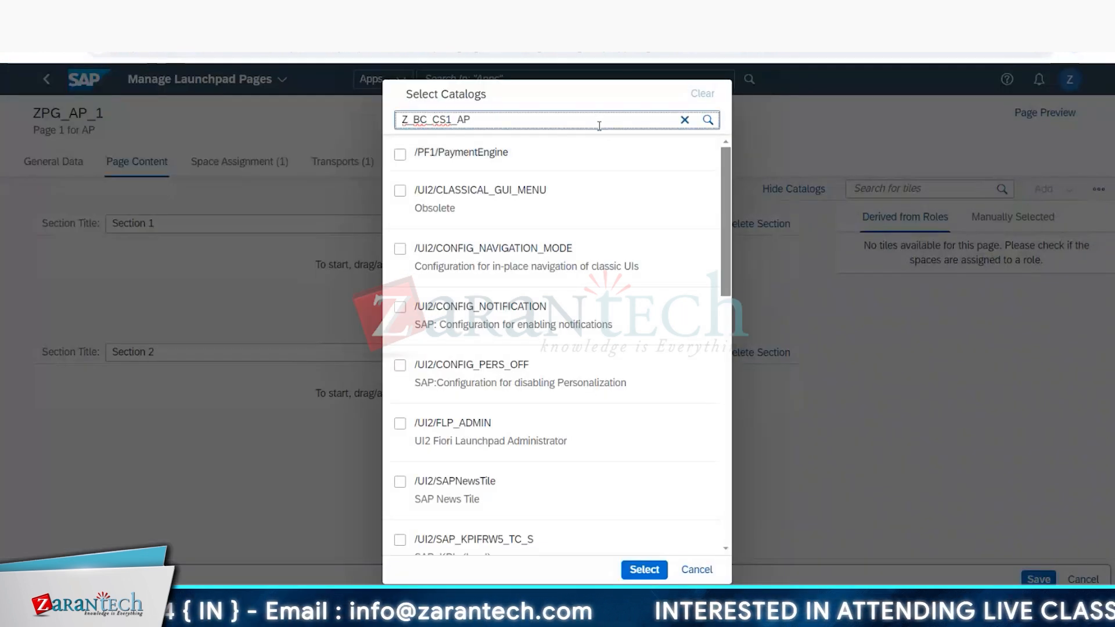
left_click(708, 121)
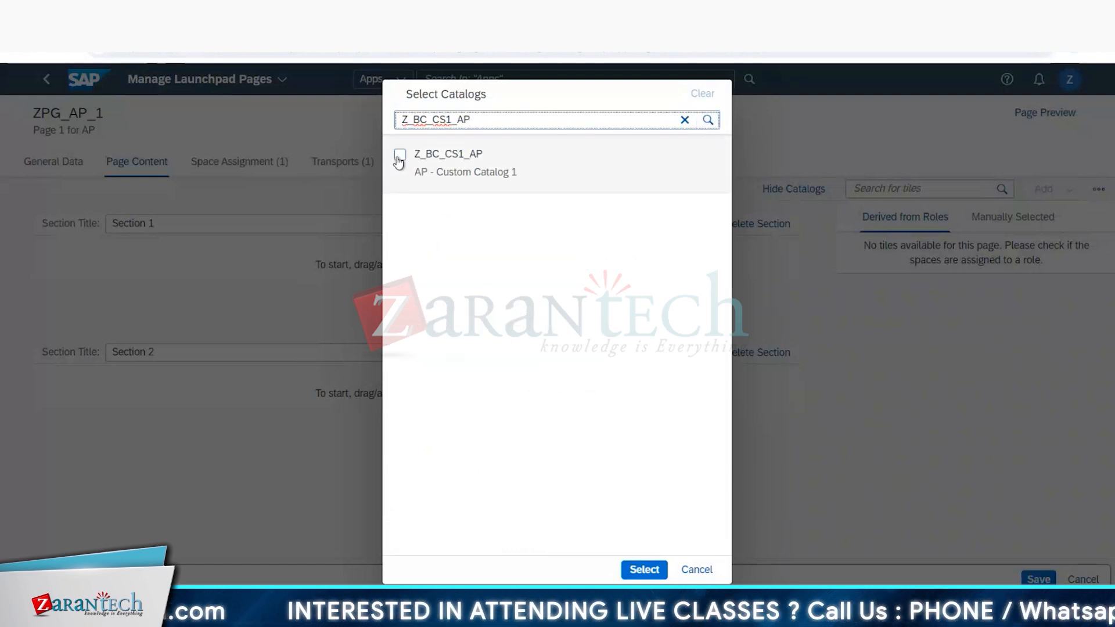
left_click(399, 155)
left_click(644, 569)
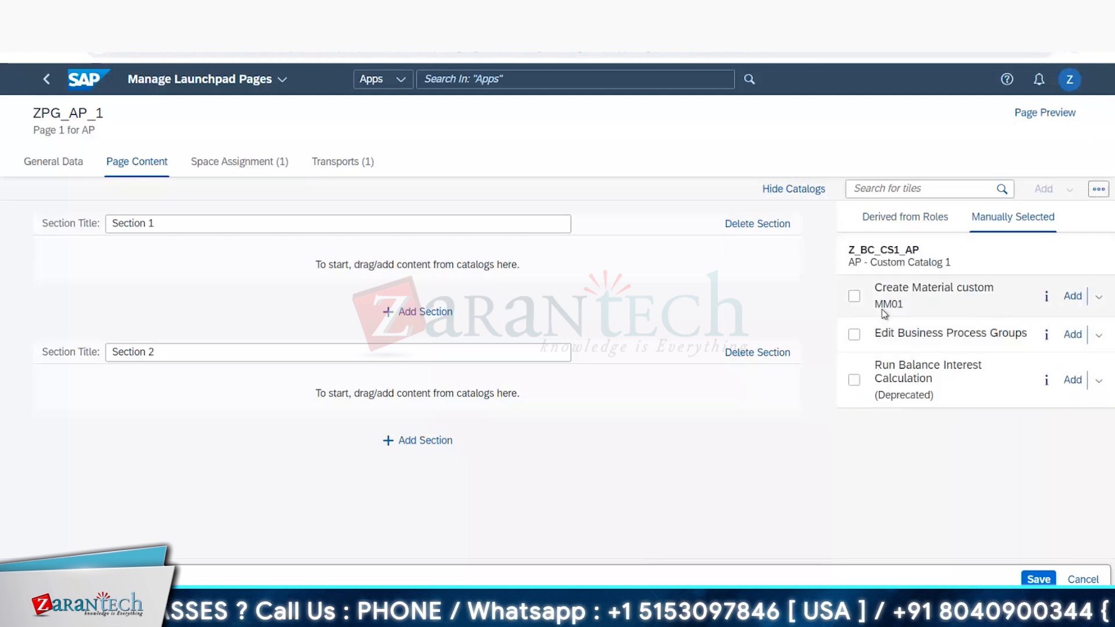
Step: Check the planned app in the Excel sheet, try Edit Business Process Groups as a standard tile in Section 1, and remove that tile
key("alt+Tab")
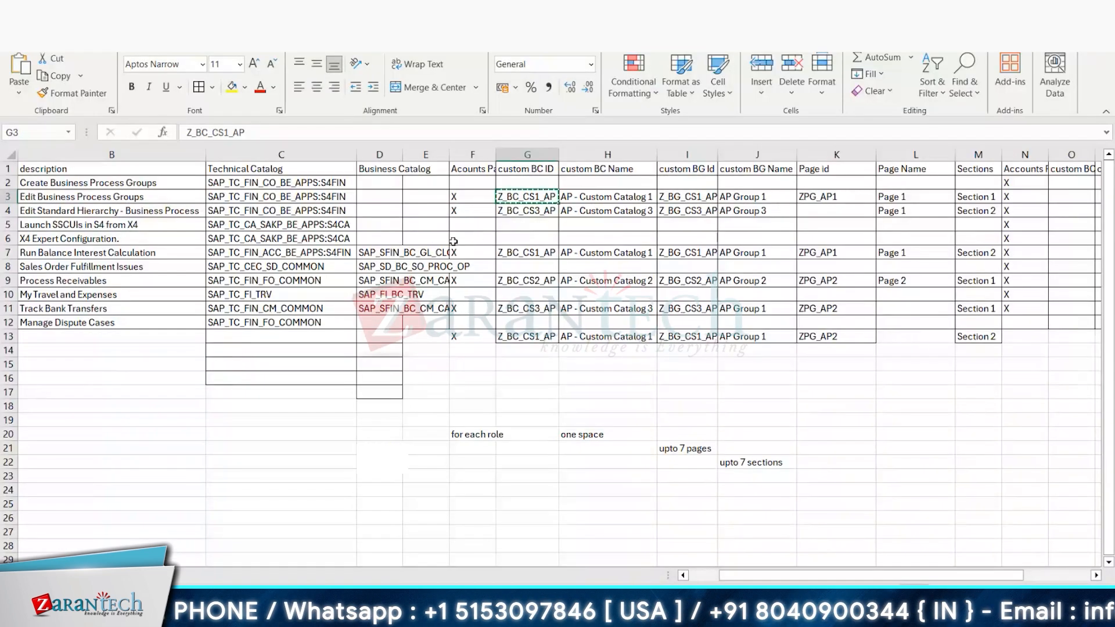
left_click(147, 198)
key("alt+Tab")
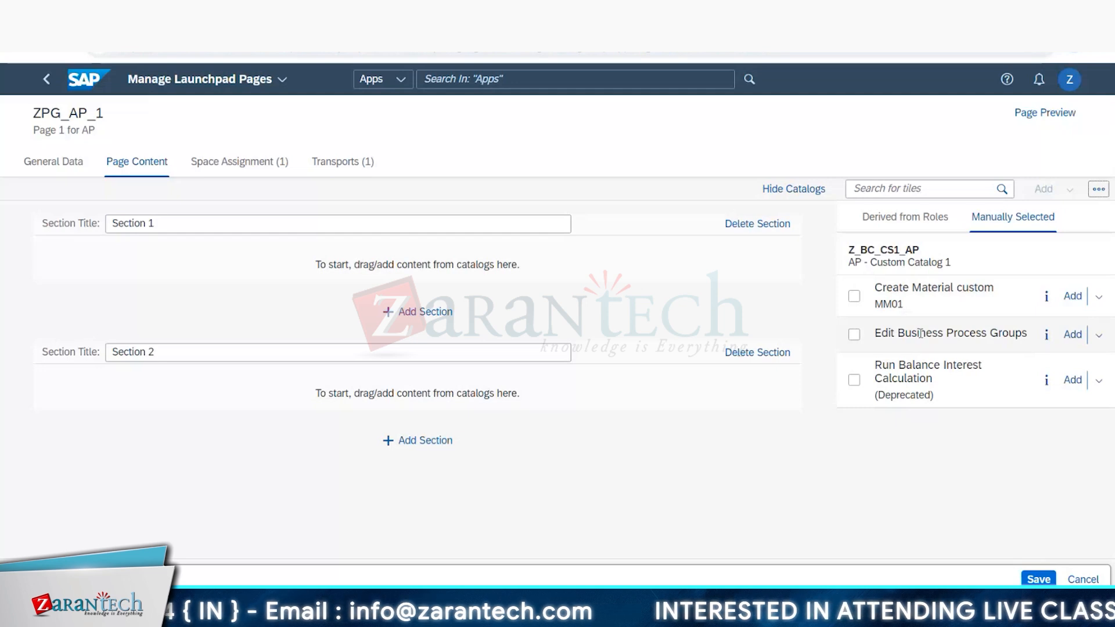
left_click(1096, 339)
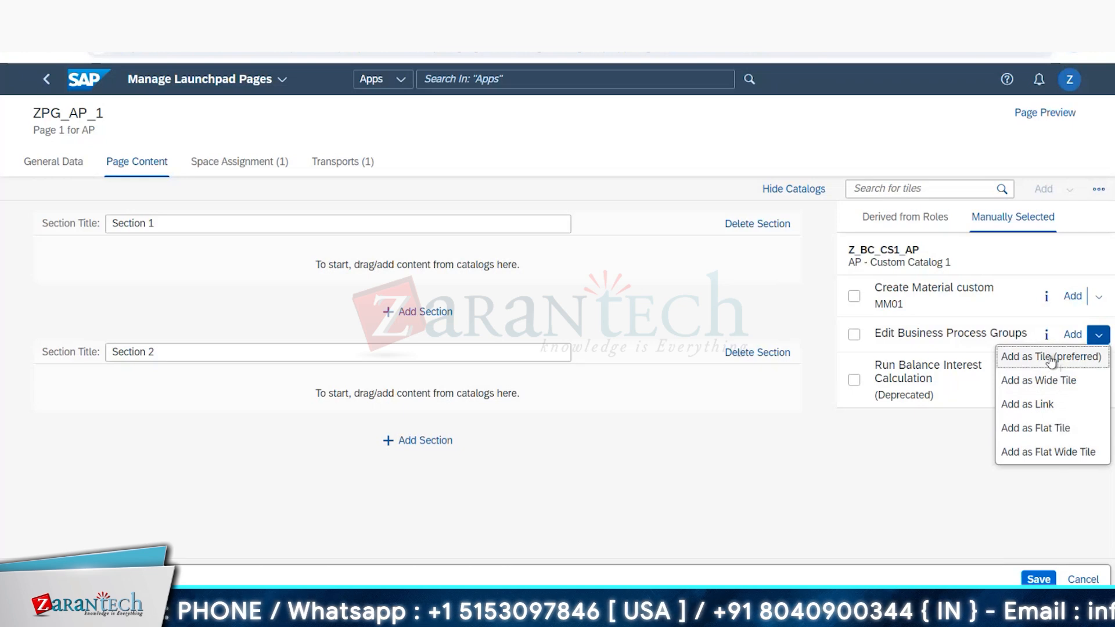
left_click(1029, 356)
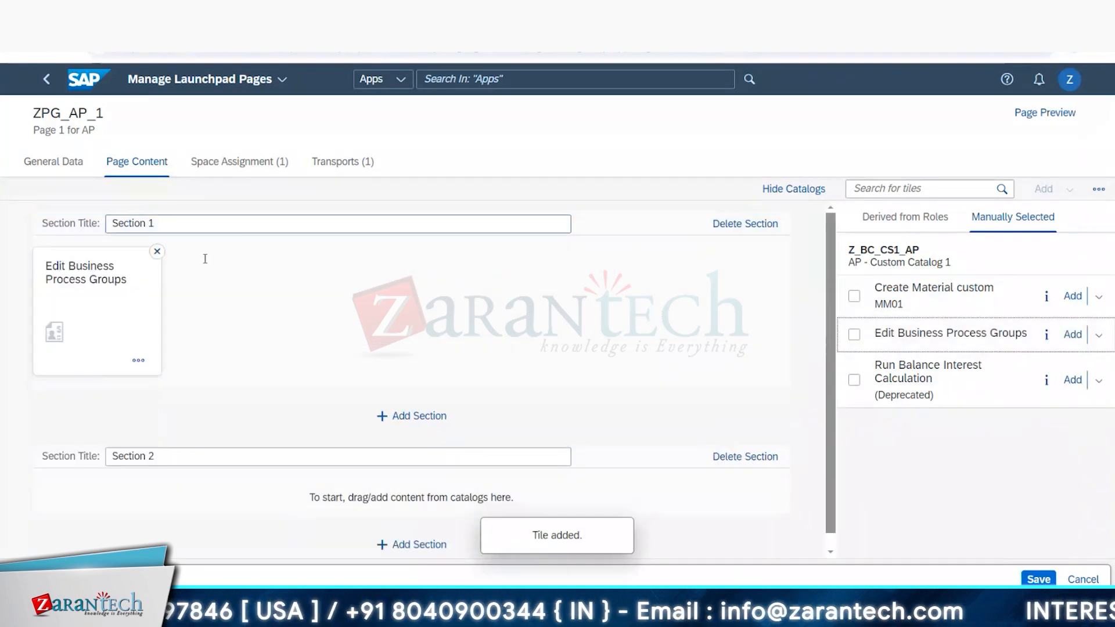
left_click(157, 251)
Step: Add the Edit Business Process Groups app to Section 1 as a wide tile
left_click(854, 334)
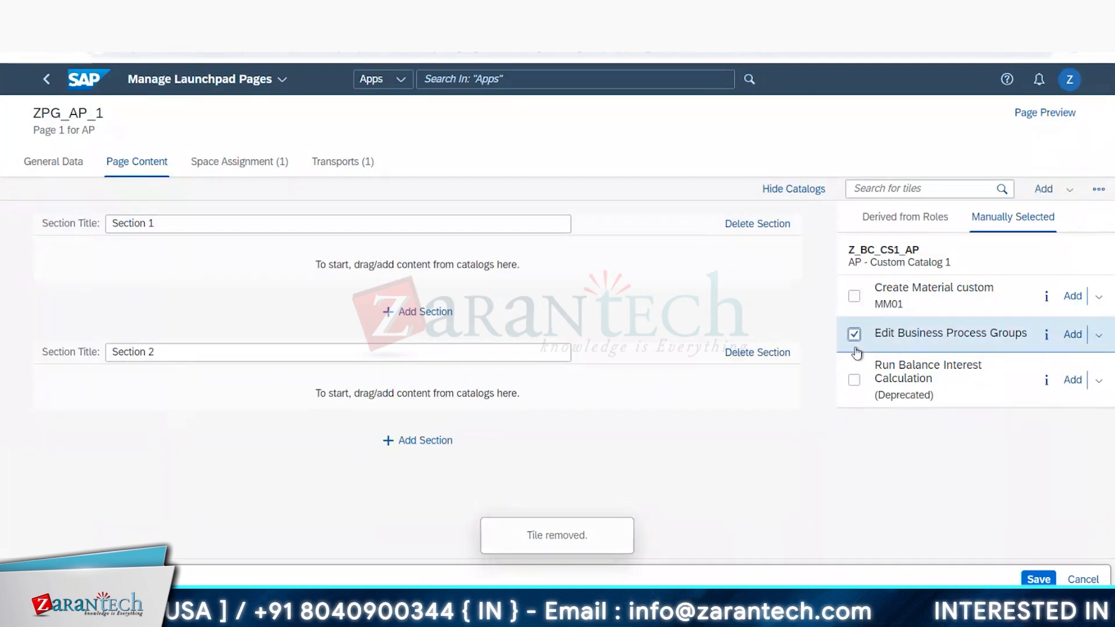
left_click(1099, 335)
left_click(1032, 379)
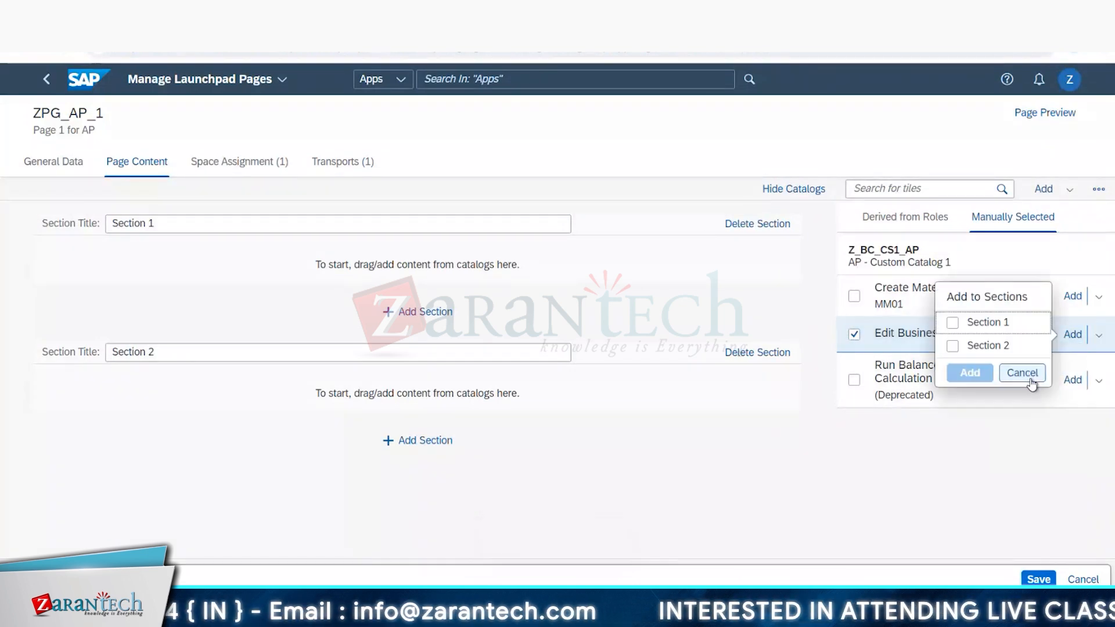
left_click(954, 324)
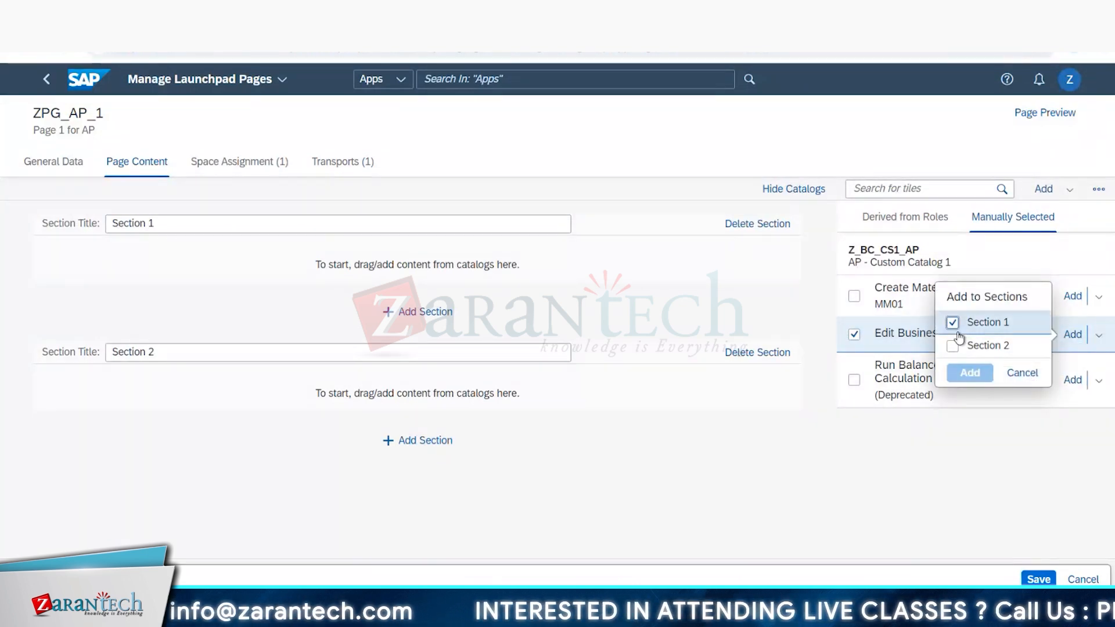
left_click(969, 373)
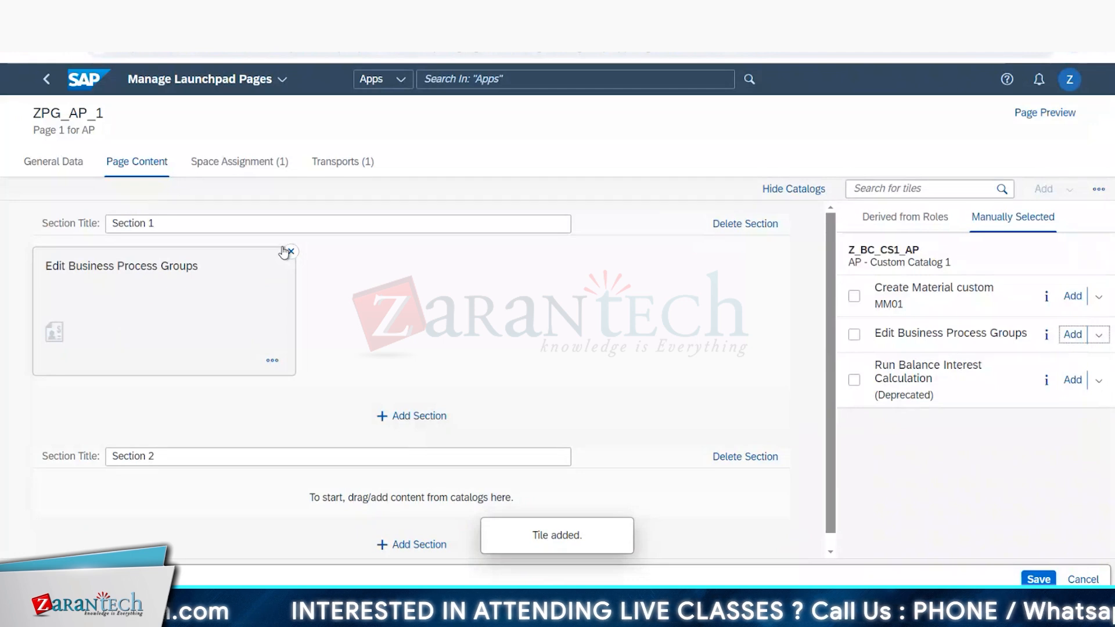
Step: Remove the wide tile from Section 1, and try Edit Business Process Groups and Run Balance Interest Calculation there as links before clearing both
left_click(291, 251)
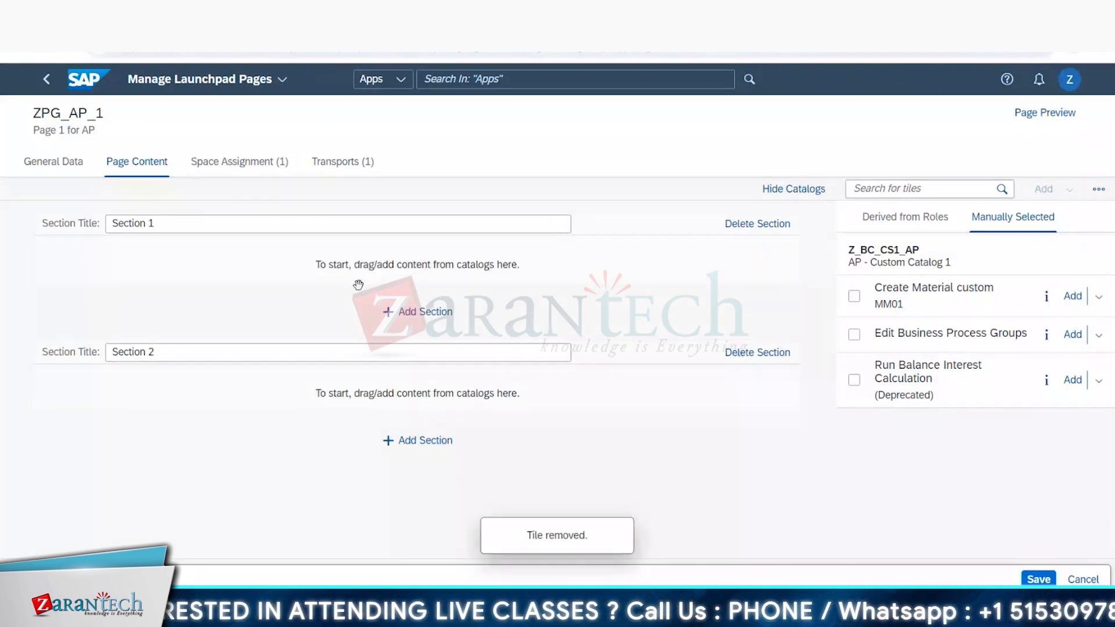
left_click(853, 335)
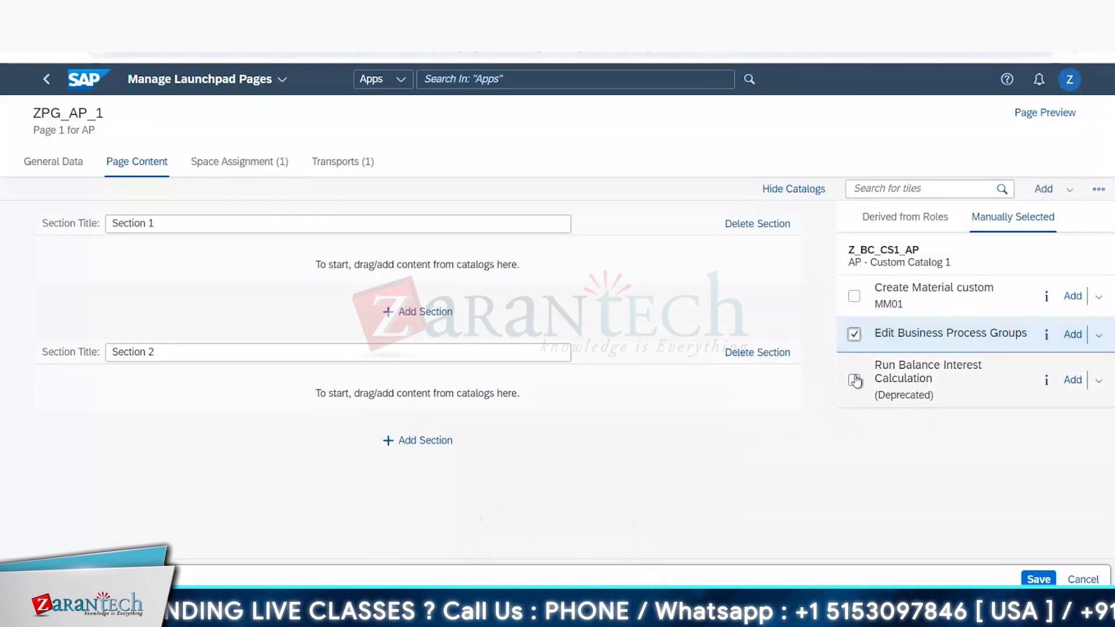
left_click(854, 379)
left_click(1069, 190)
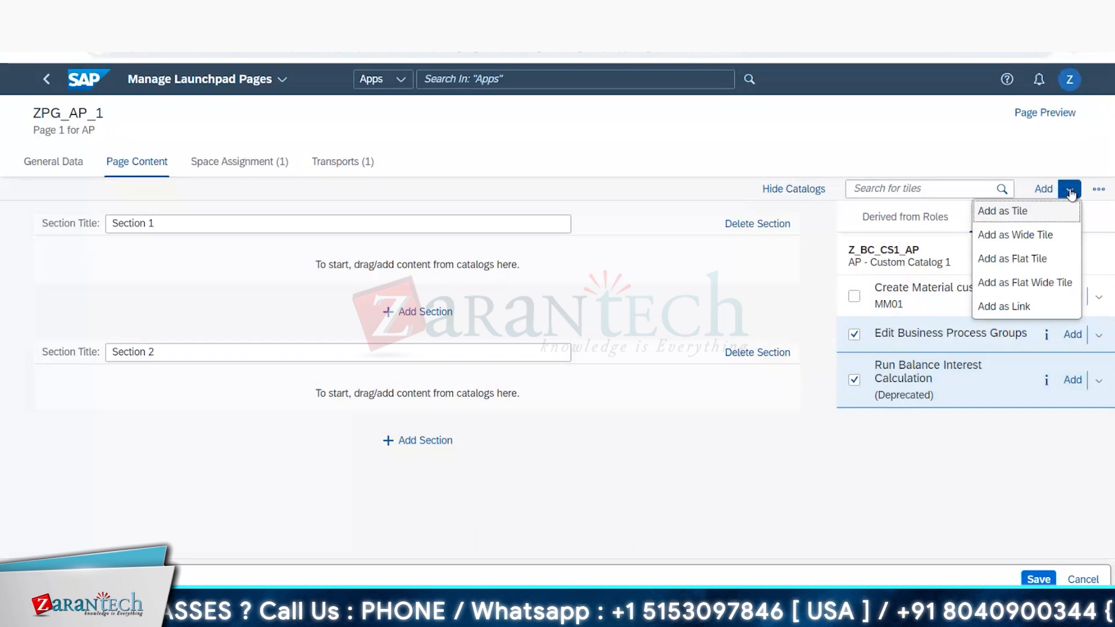
left_click(1022, 316)
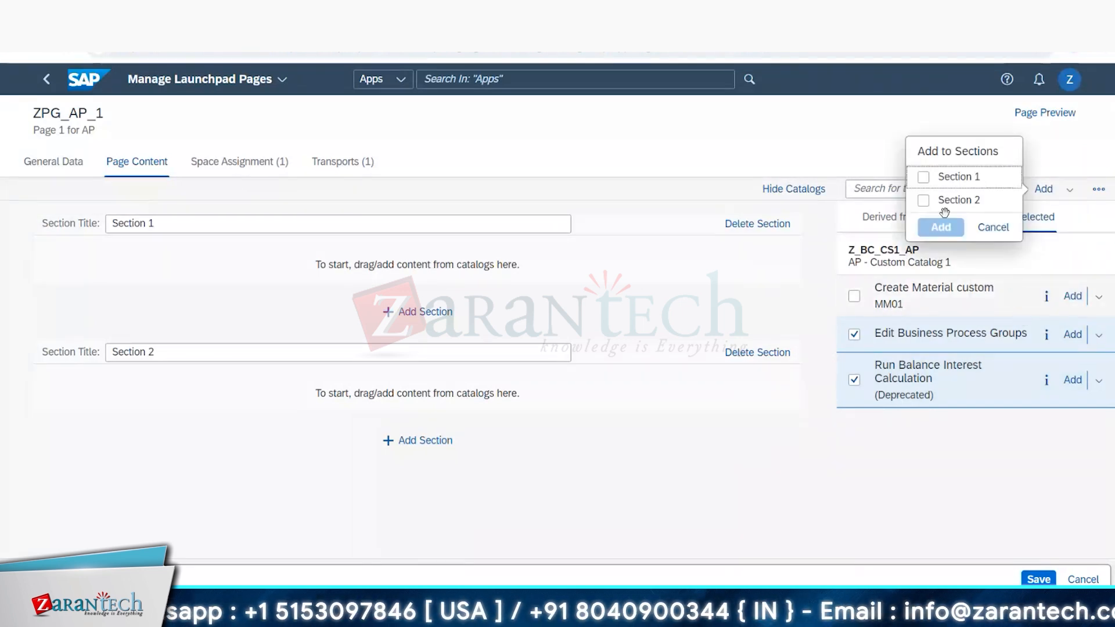
left_click(924, 177)
left_click(940, 227)
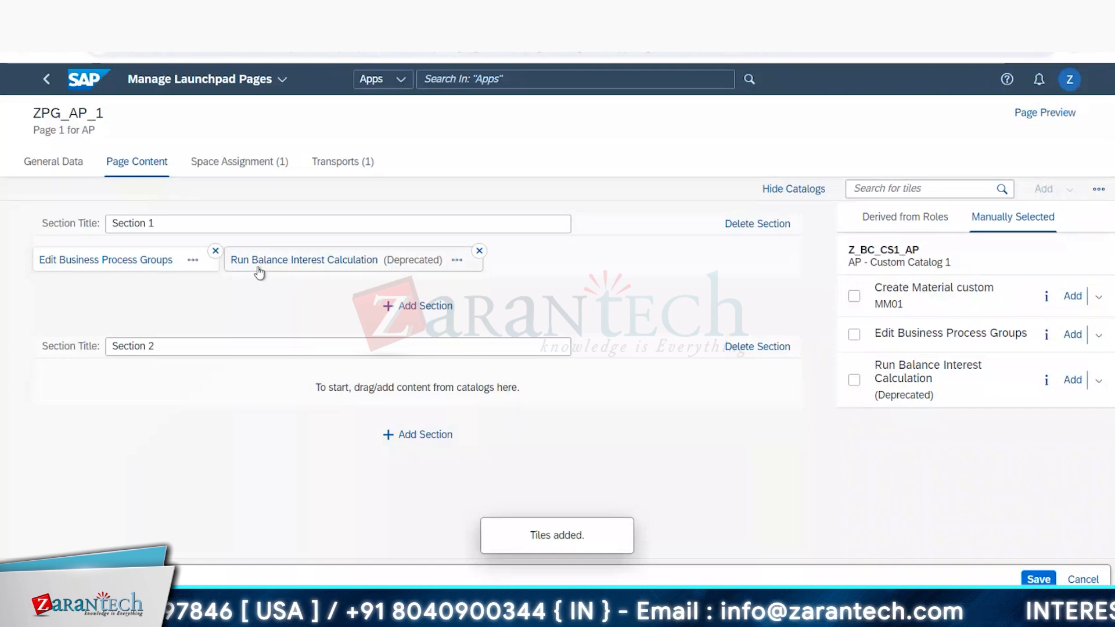
left_click(216, 251)
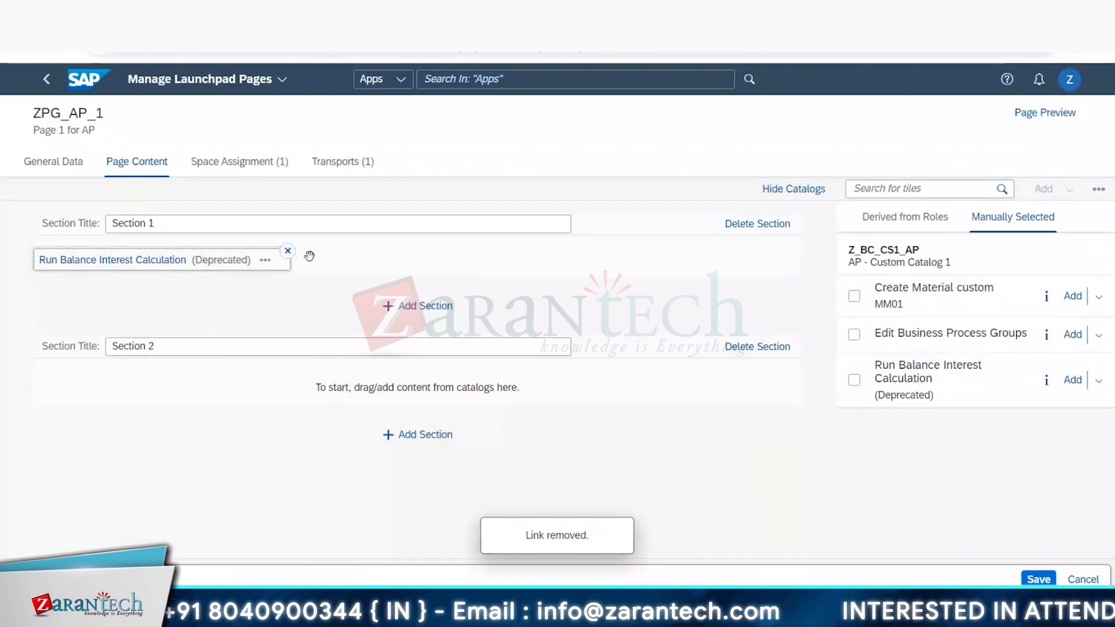
left_click(288, 250)
Step: Check the planned section in the Excel sheet and add Edit Business Process Groups to Section 1 as a standard tile
key("alt+Tab")
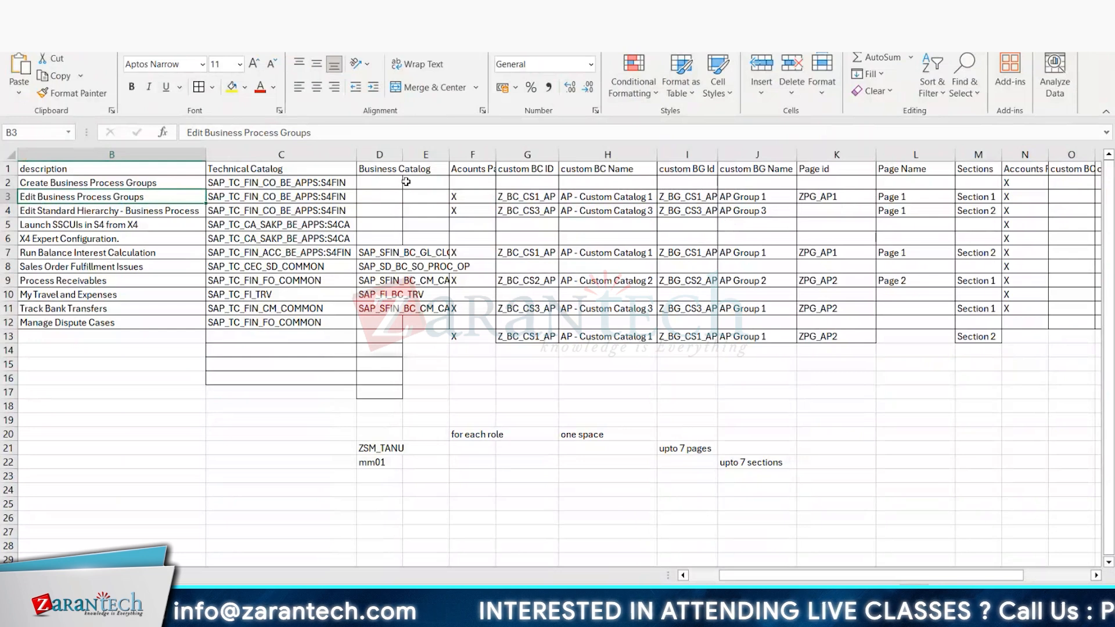
key("alt+Tab")
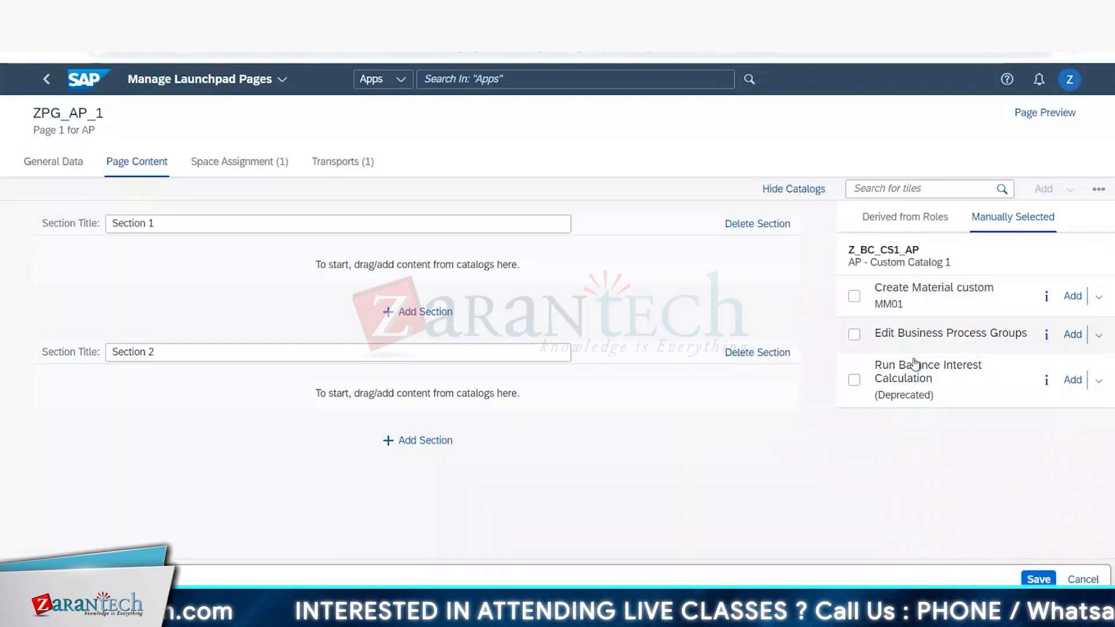
left_click_drag(917, 337, 368, 265)
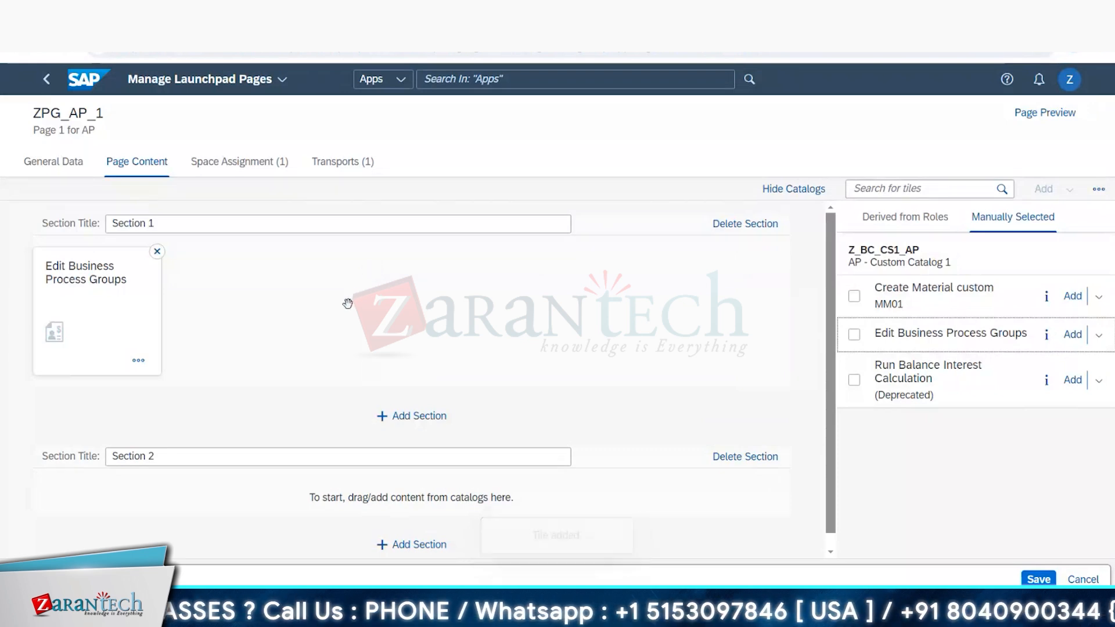
Step: Copy the catalog ID Z_BC_CS3_AP from cell G4 of the Excel sheet and search the page's tile list for it
key("alt+Tab")
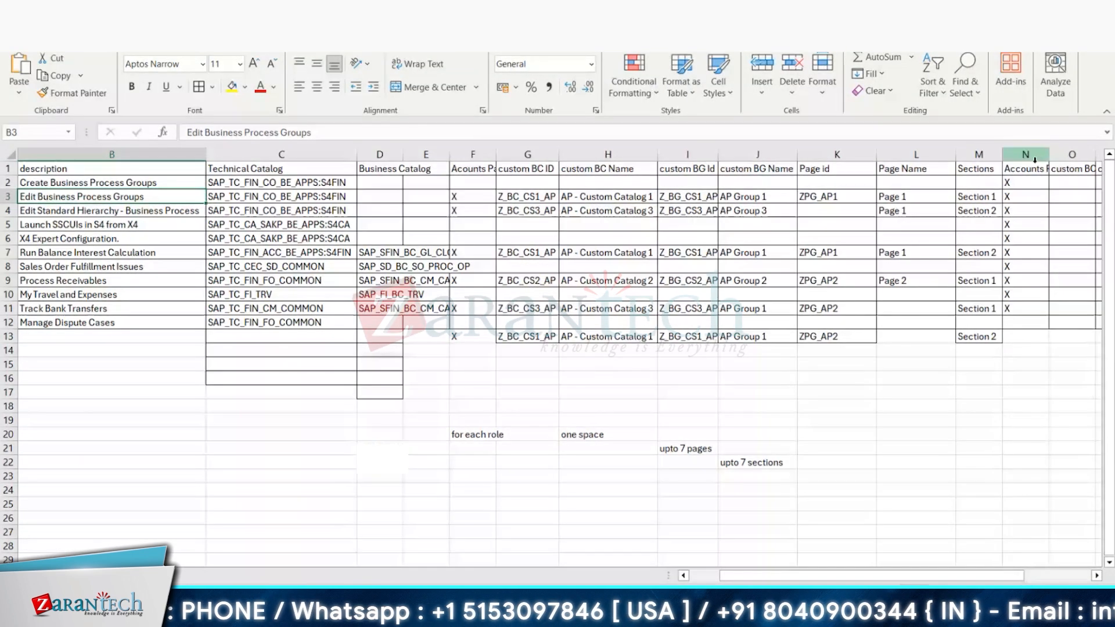
left_click(848, 213)
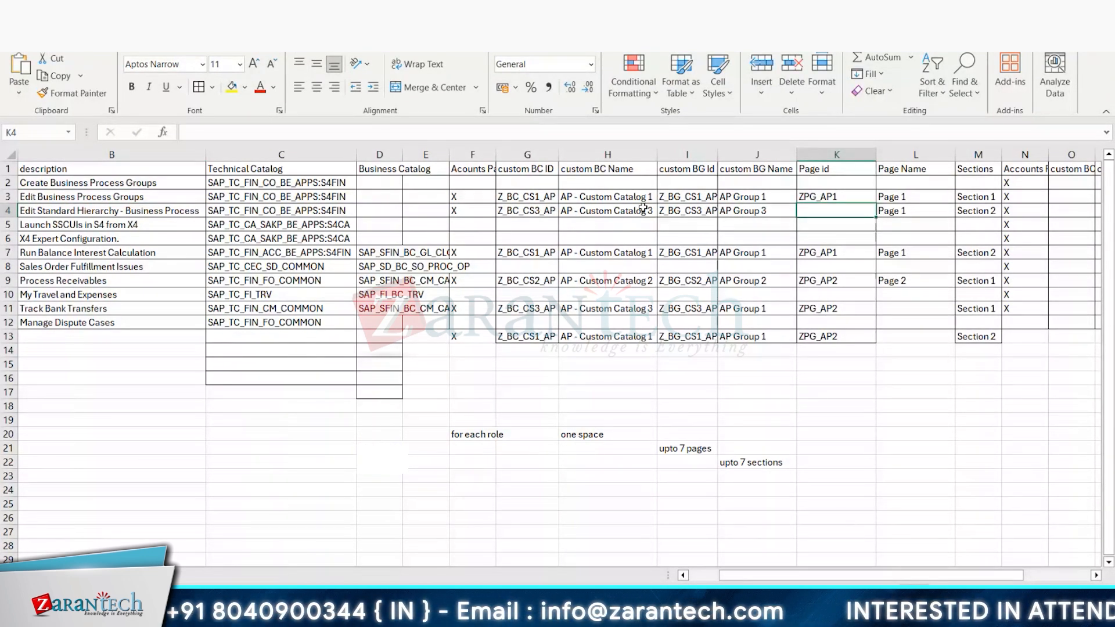
left_click(530, 202)
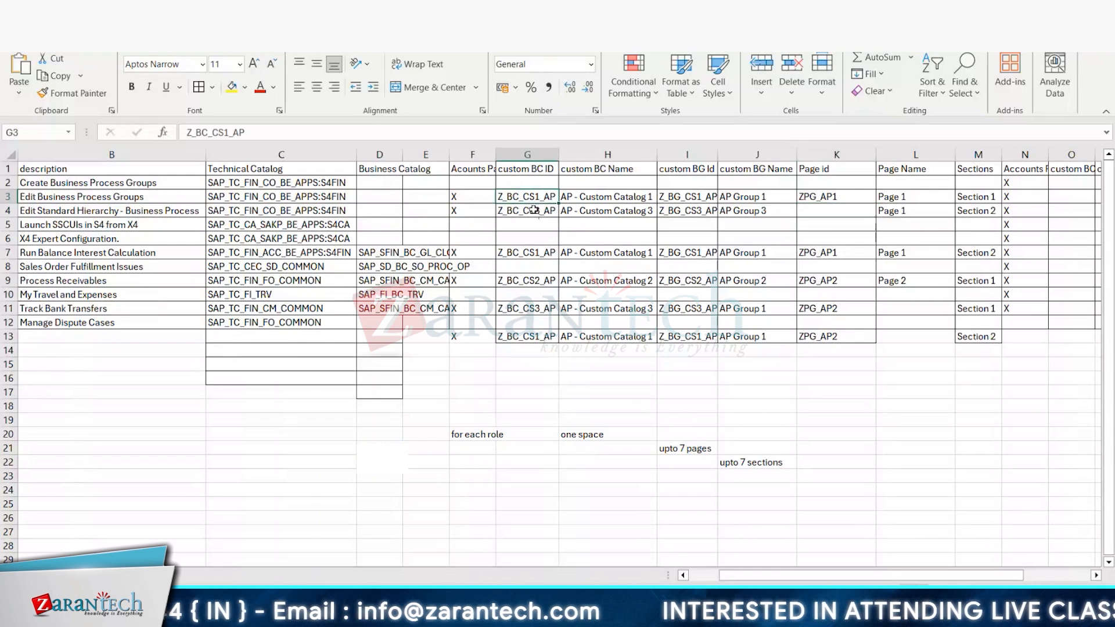
left_click(533, 211)
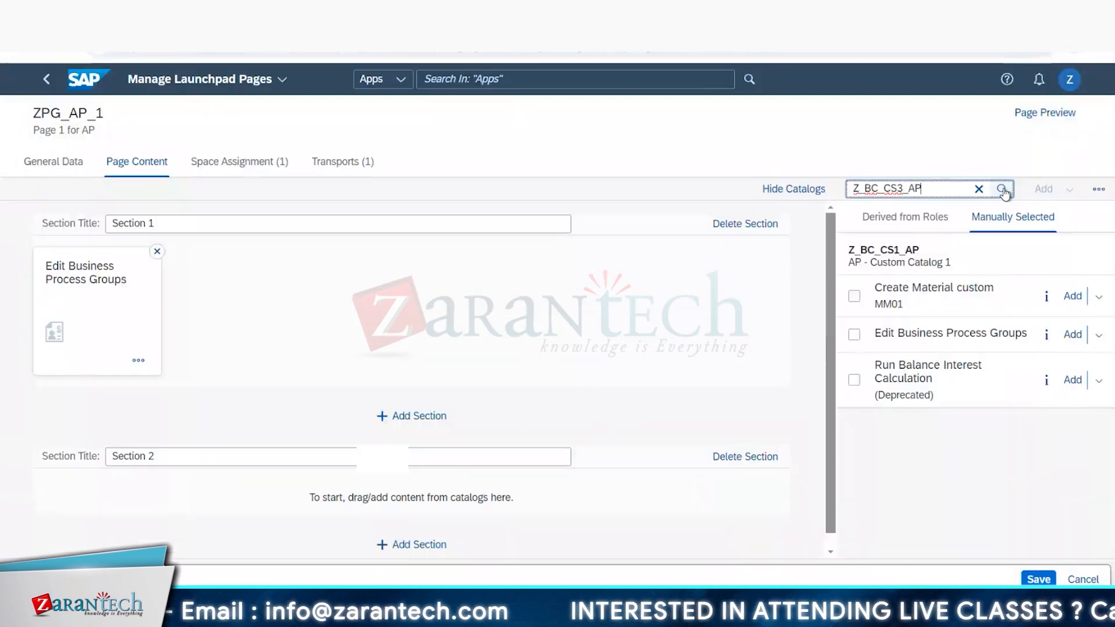
left_click(1002, 192)
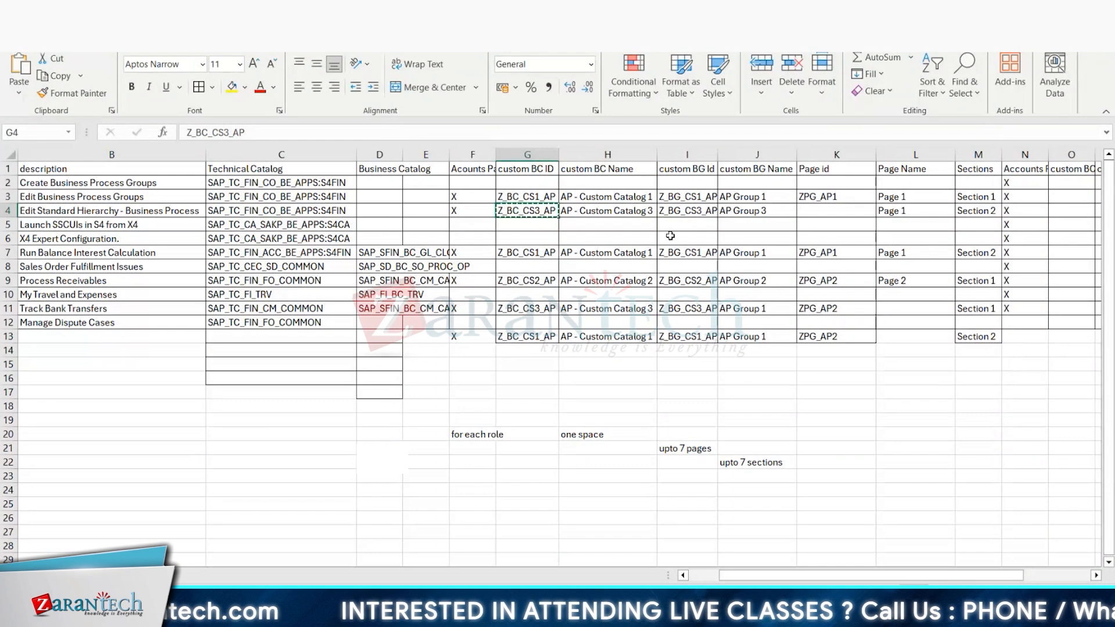
Step: Copy the catalog ID Z_BC_CS1_AP from cell G7 of the Excel sheet and search the page's tile list for it
left_click(707, 210)
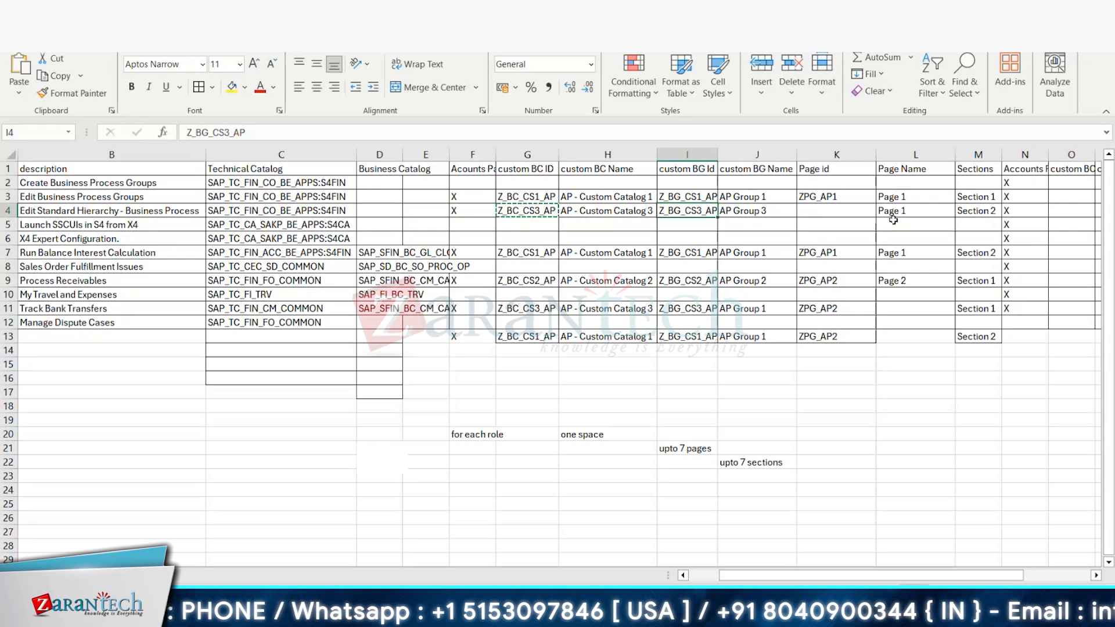
left_click(900, 253)
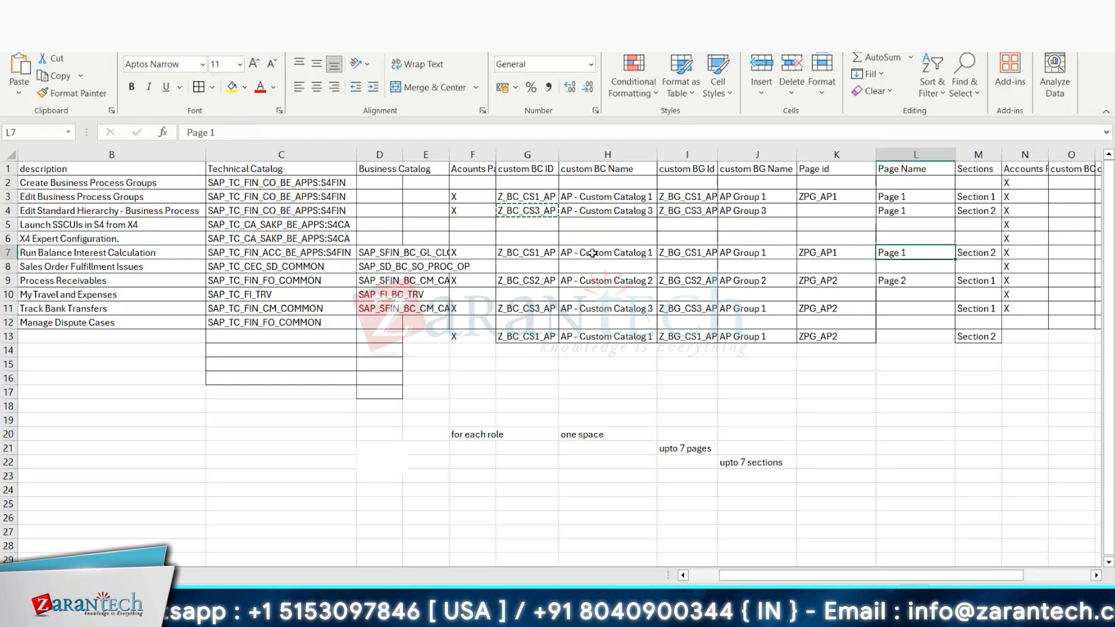
left_click(546, 255)
key("ctrl+c")
key("alt+Tab")
double_click(904, 188)
key("ctrl+v")
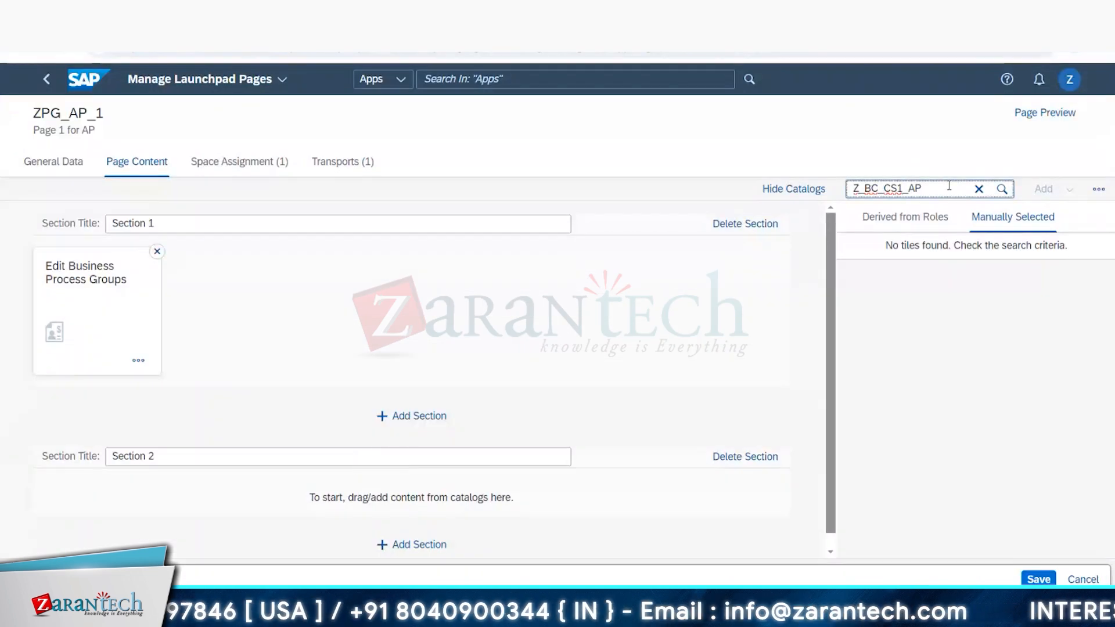
left_click(1007, 192)
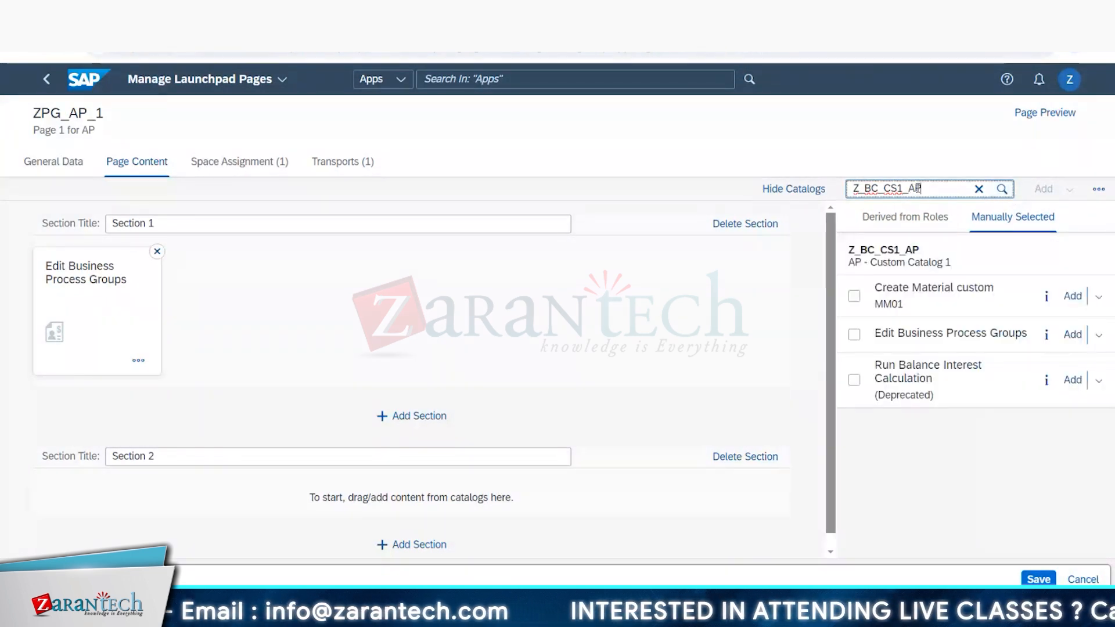
Step: Clear the tile search and add the catalog Z_BC_CS3_AP to the page's manually selected catalogs
left_click(978, 189)
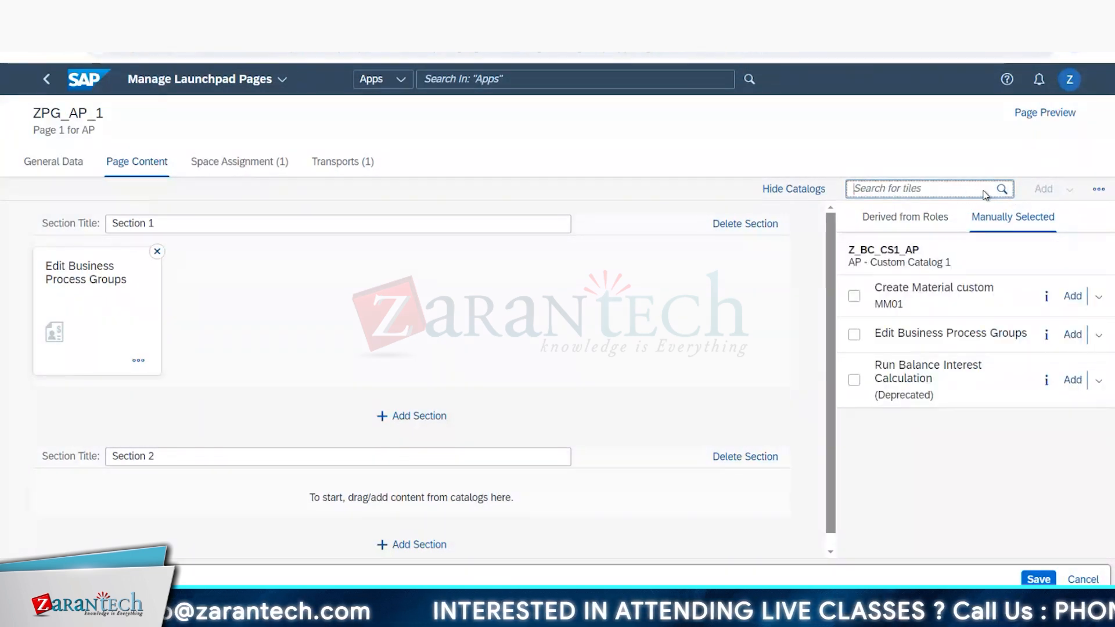
left_click(1098, 188)
left_click(1087, 215)
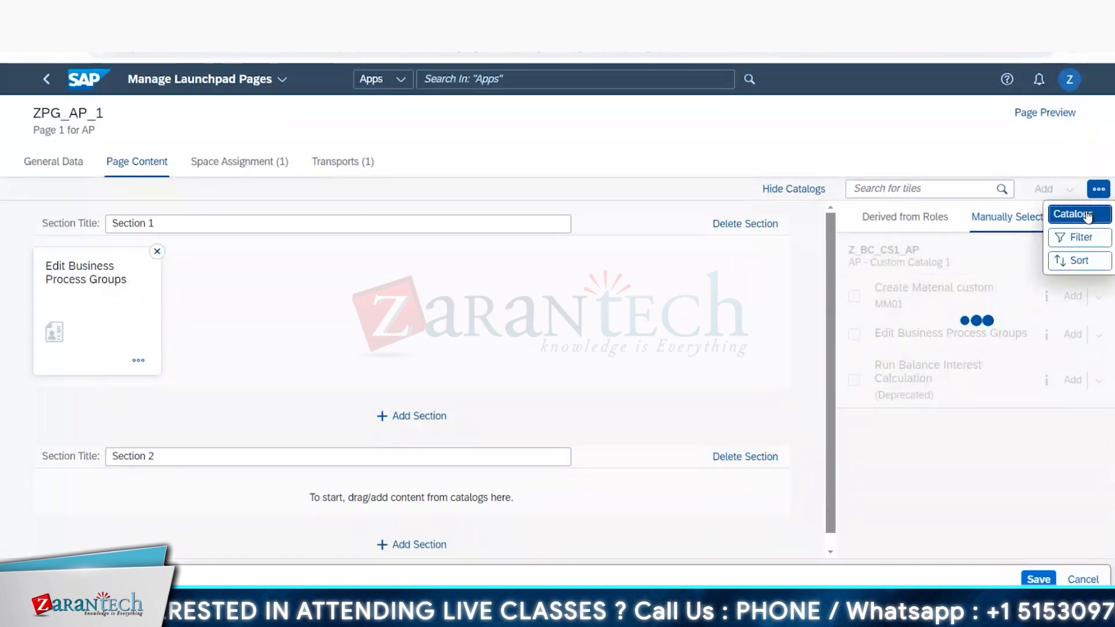
left_click(456, 120)
key("ctrl+v")
key("BackSpace")
type("3")
key("Return")
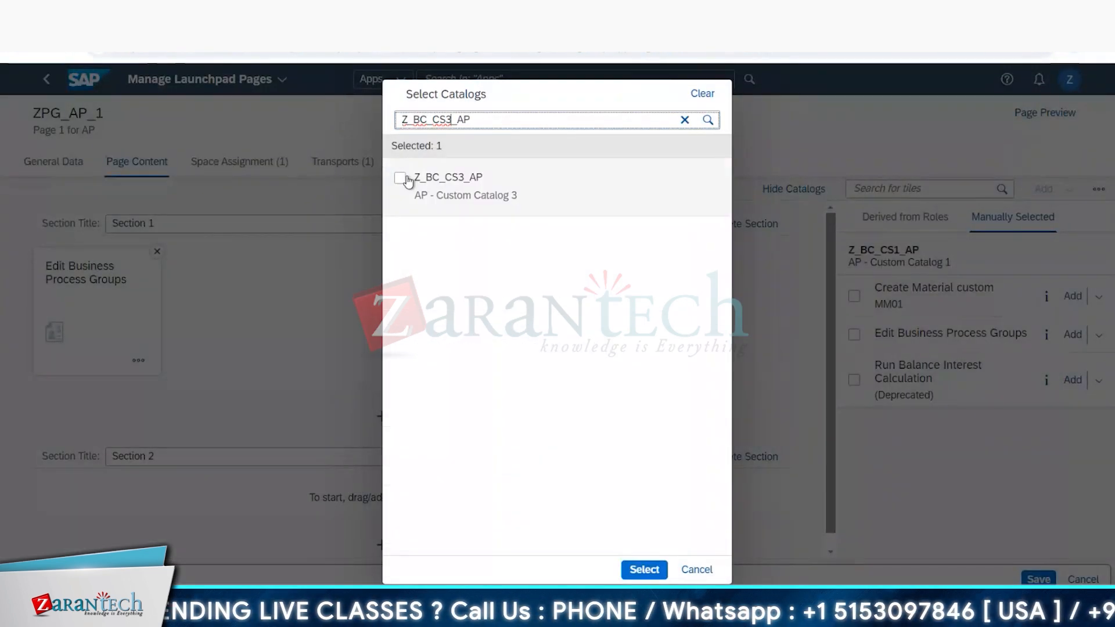
left_click(412, 178)
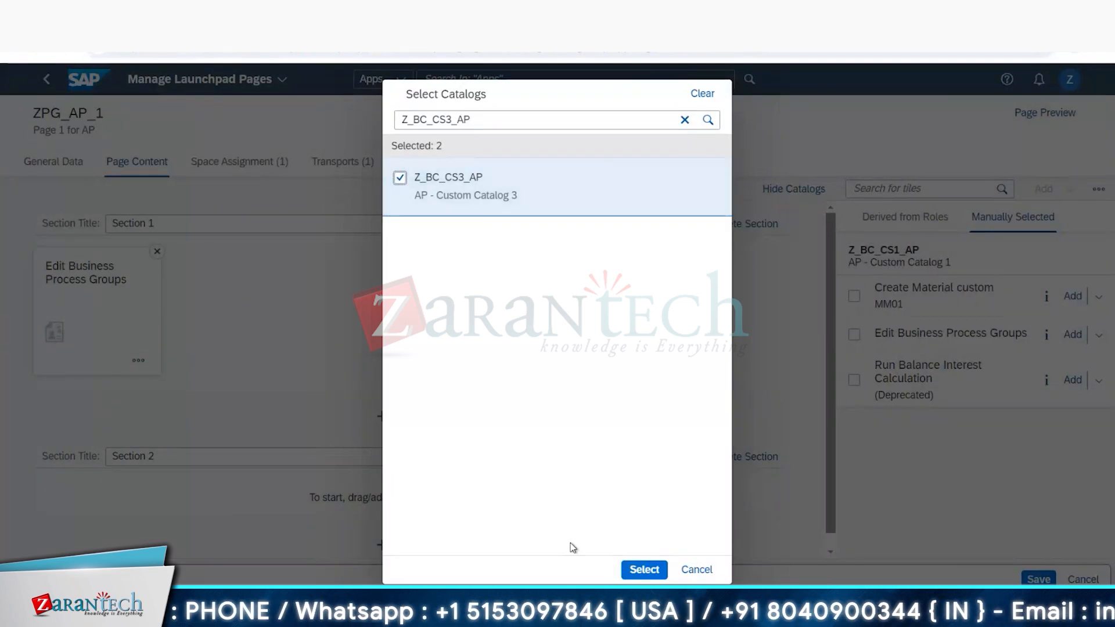
left_click(645, 569)
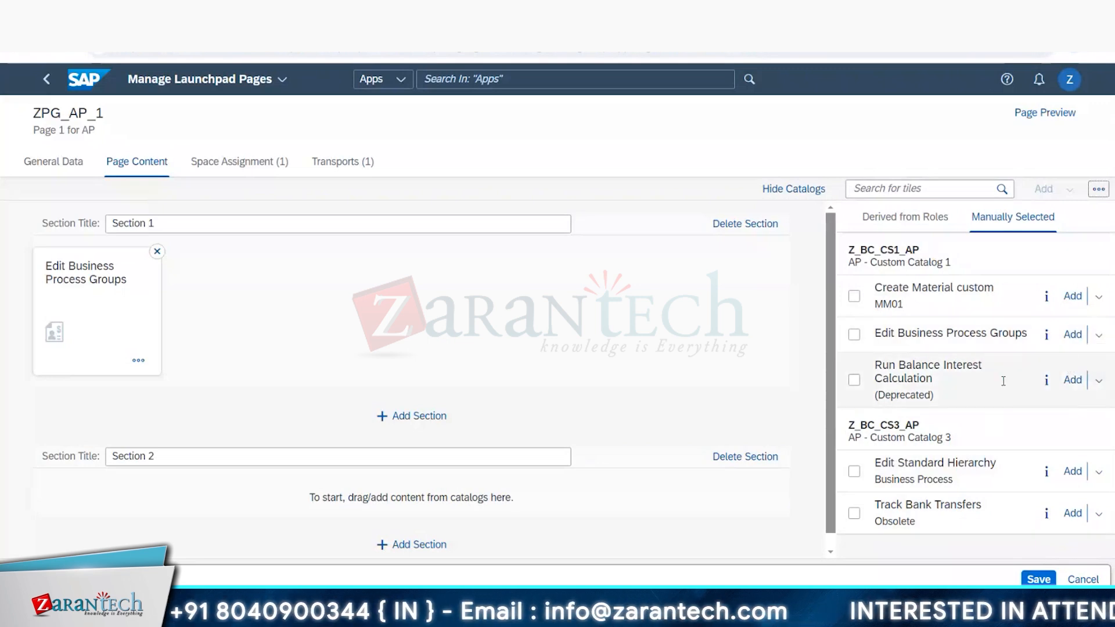
Step: Following the Excel plan, add Edit Standard Hierarchy from Z_BC_CS3_AP as a tile and move it from Section 1 to Section 2
key("alt+Tab")
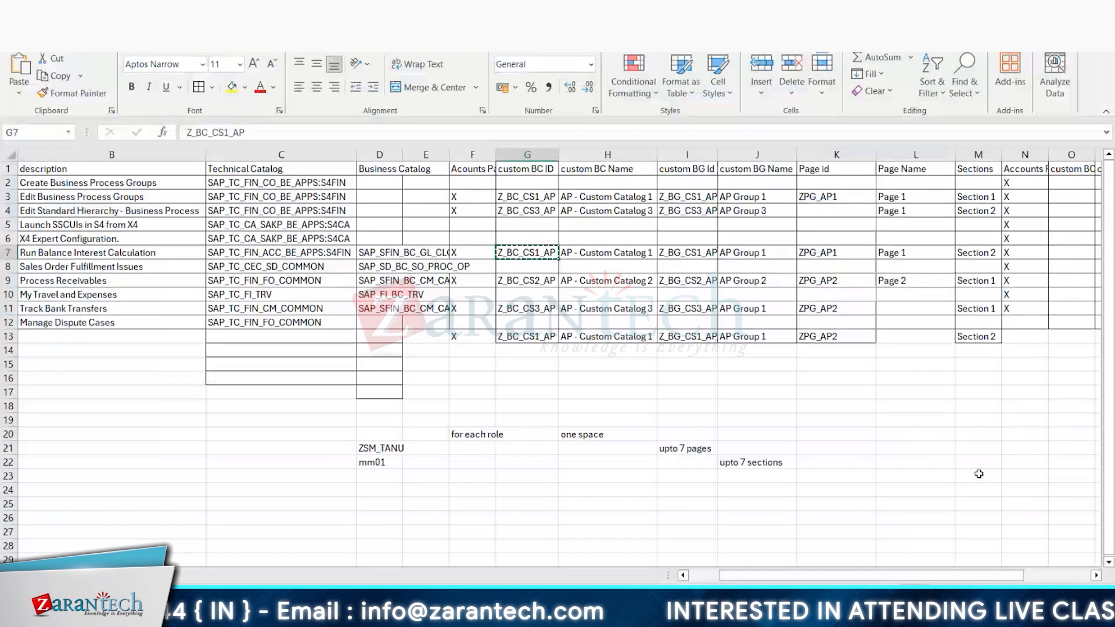
key("alt+Tab")
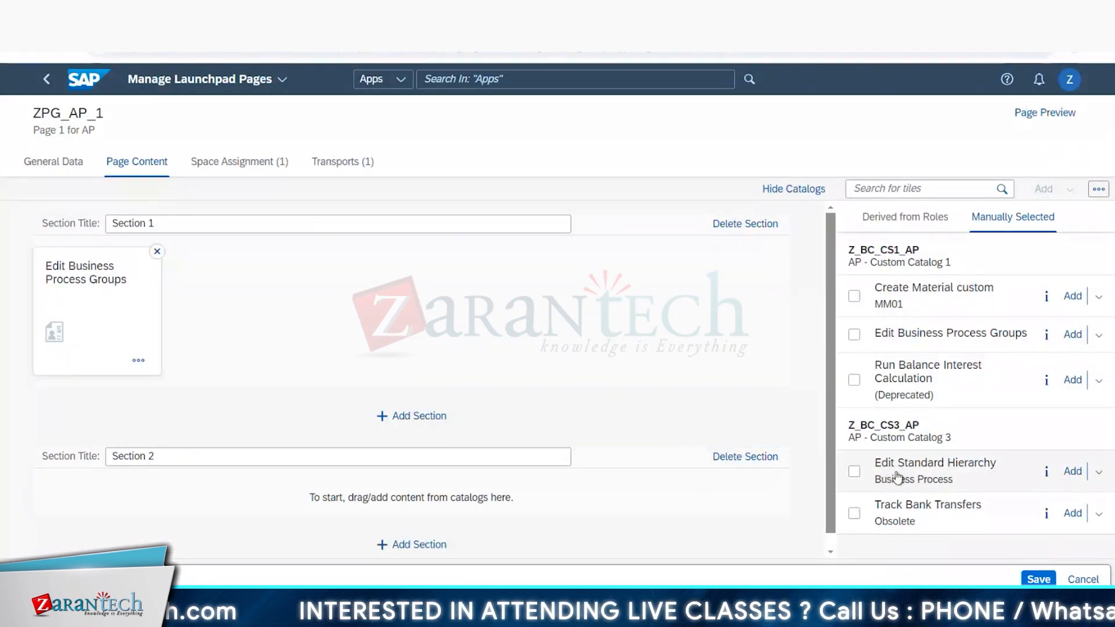
left_click_drag(897, 477, 929, 464)
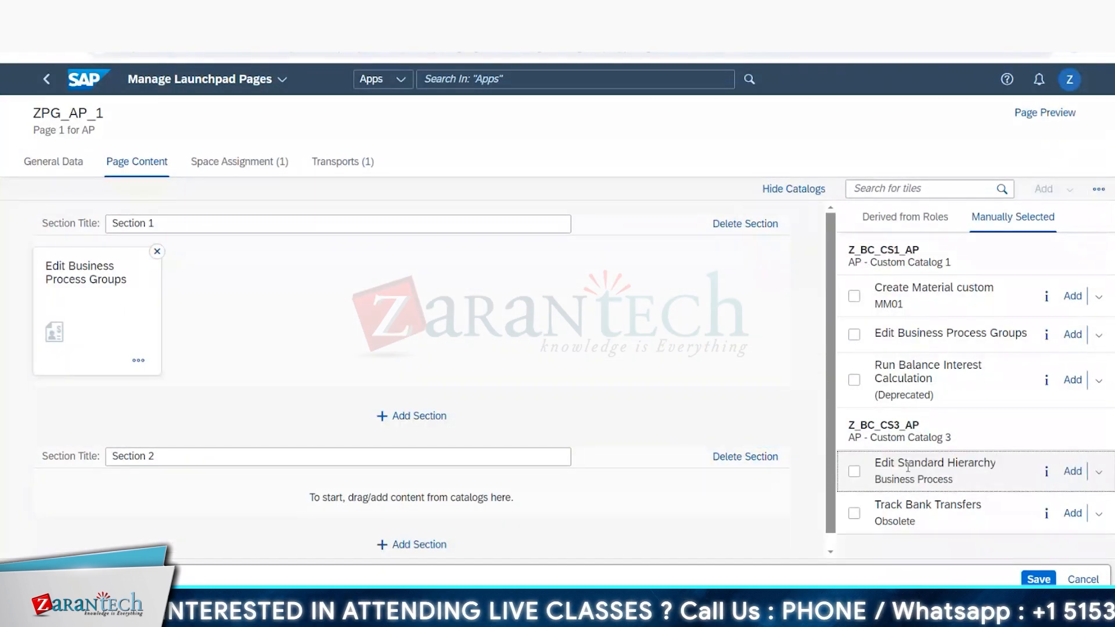
left_click(1074, 470)
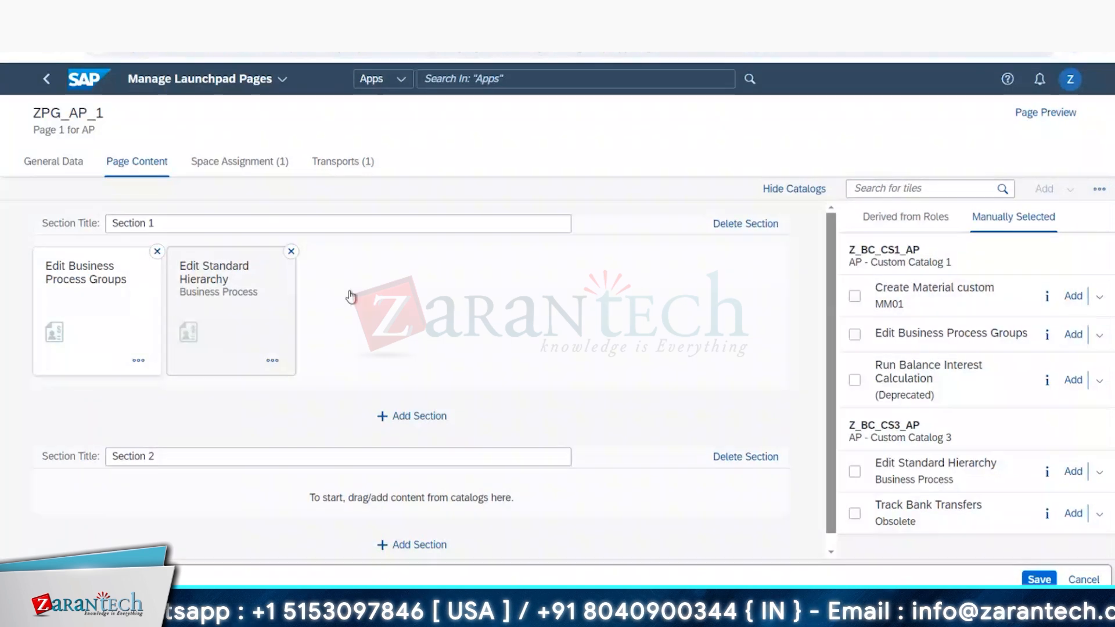
key("alt+Tab")
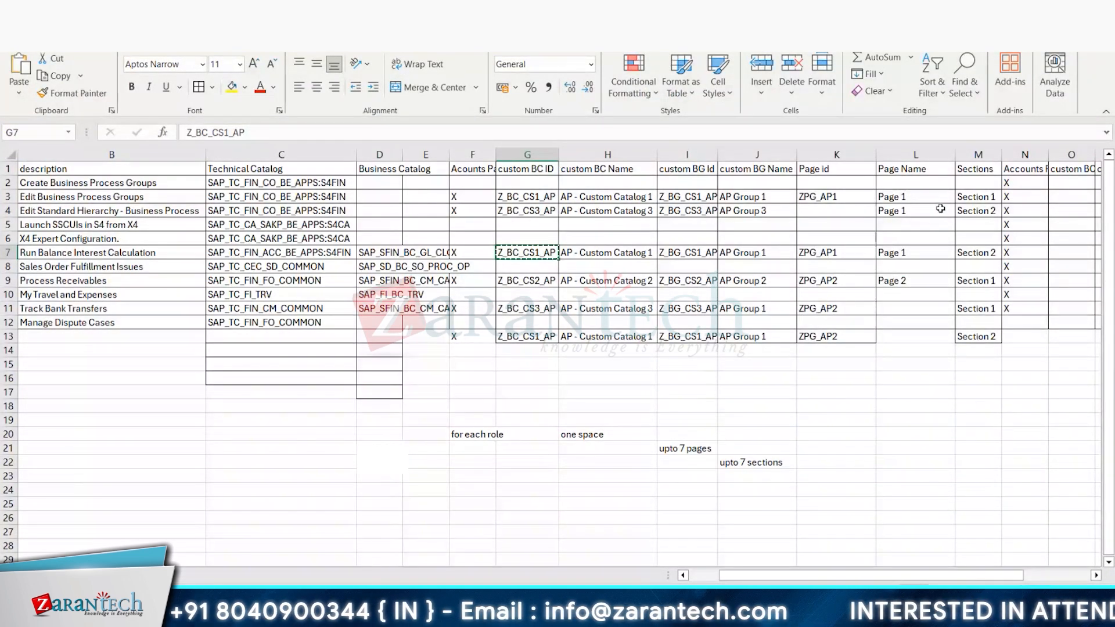
key("alt+Tab")
left_click_drag(238, 331, 165, 498)
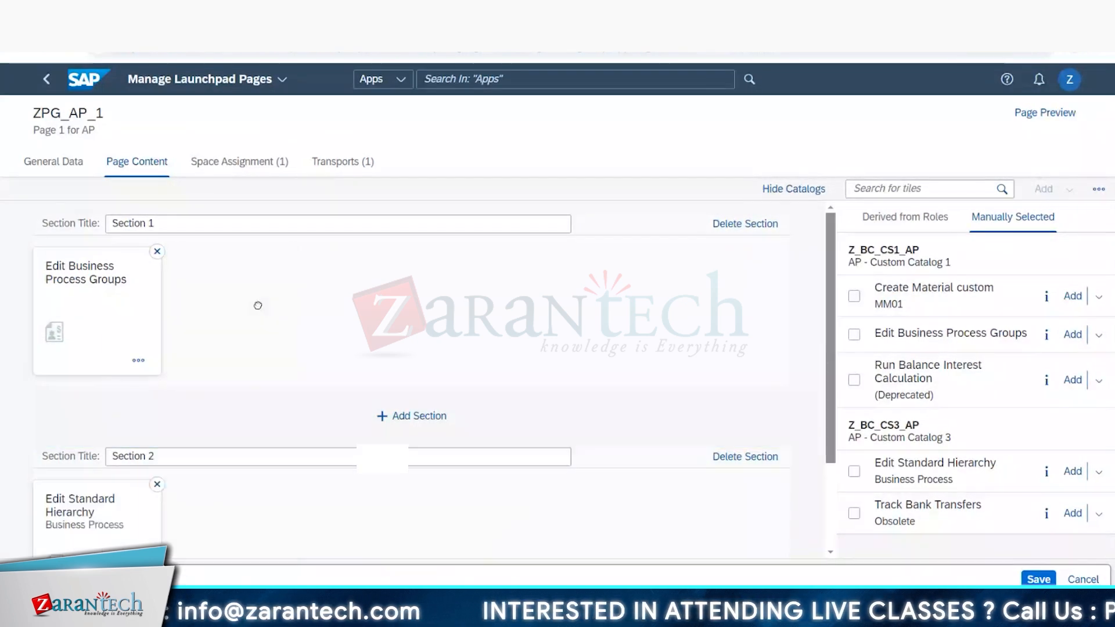
Step: Following the Excel plan, add Run Balance Interest Calculation to Section 2 as a link, and return to the Excel sheet
key("alt+Tab")
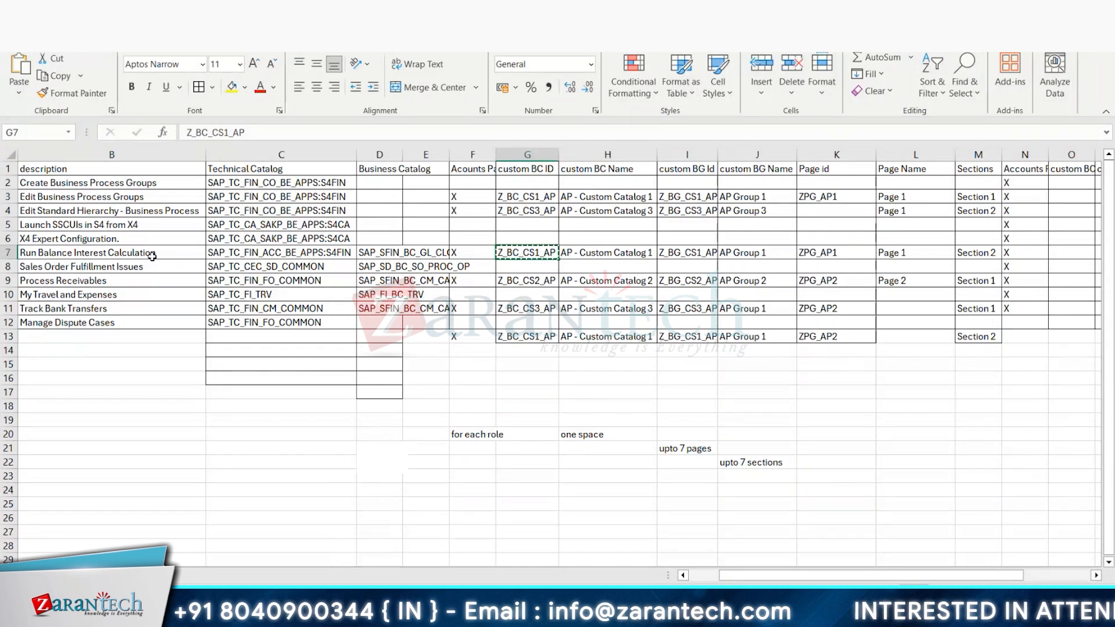
key("alt+Tab")
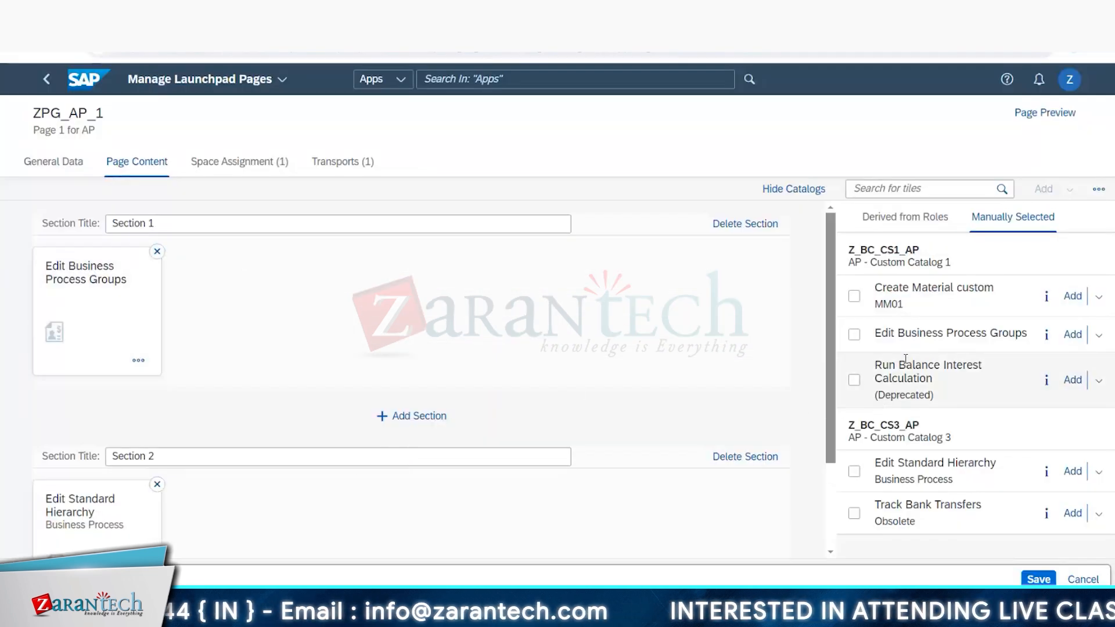
left_click(1098, 380)
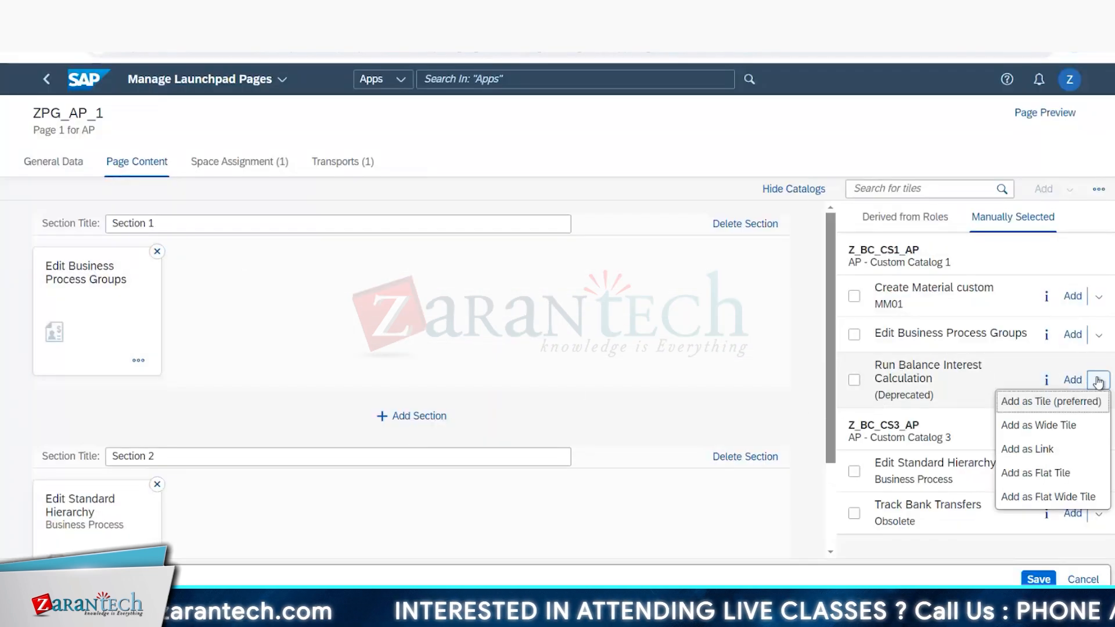
left_click(1036, 451)
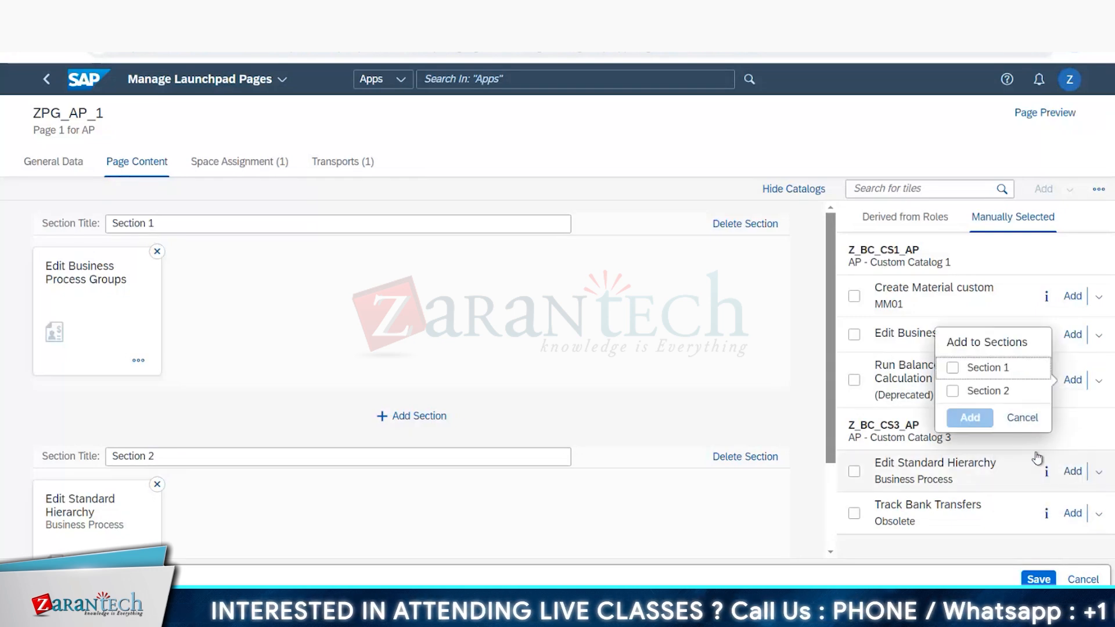
left_click(952, 391)
left_click(968, 419)
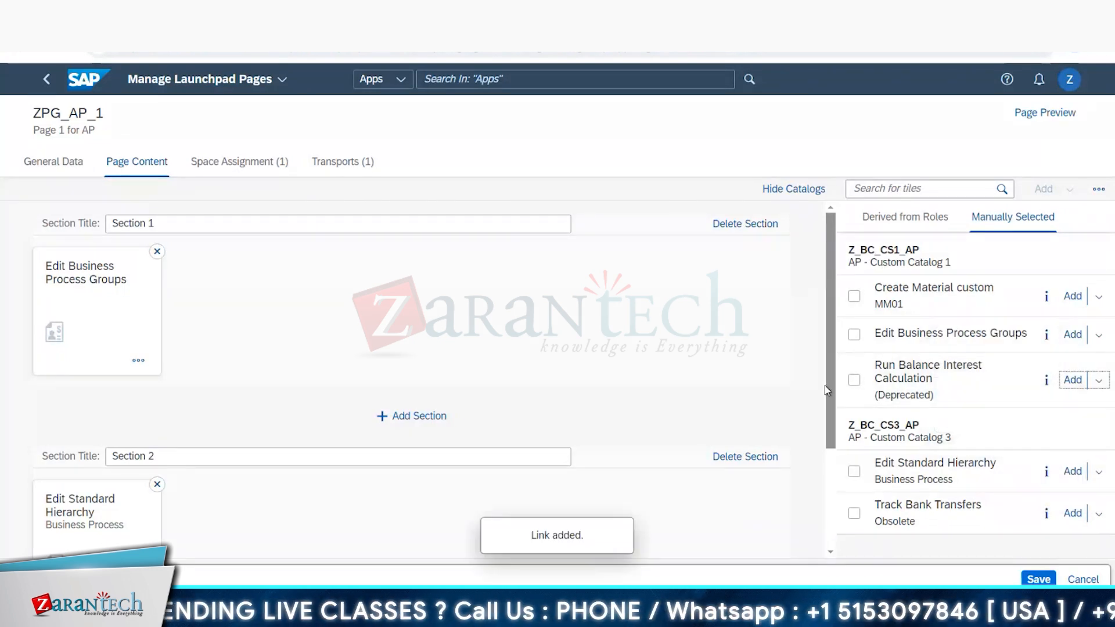
scroll(838, 381, "down", 3)
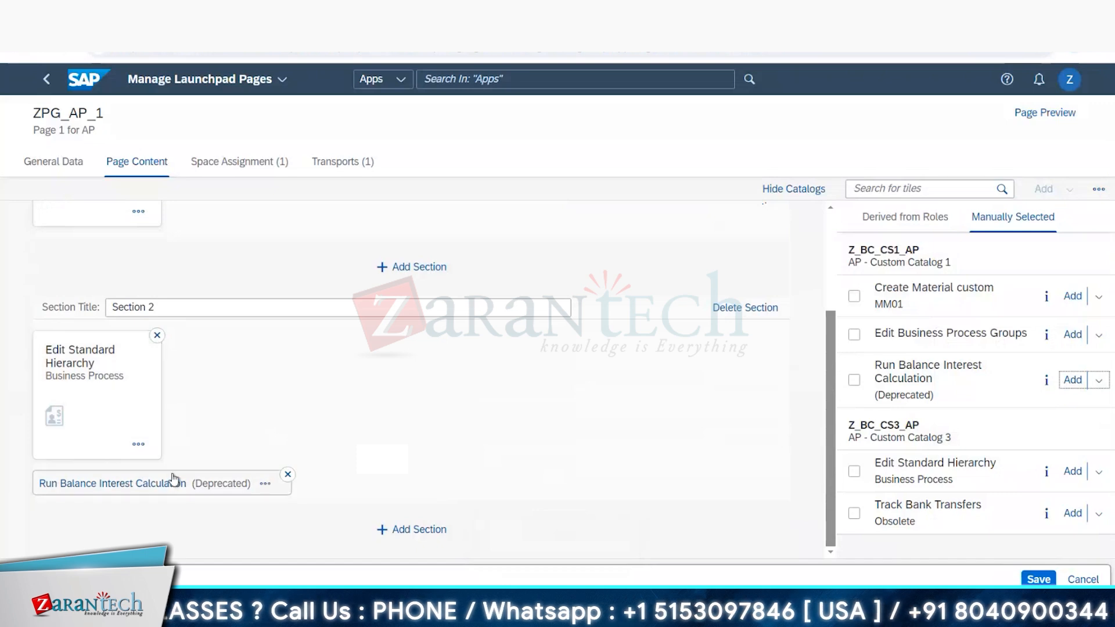
key("alt+Tab")
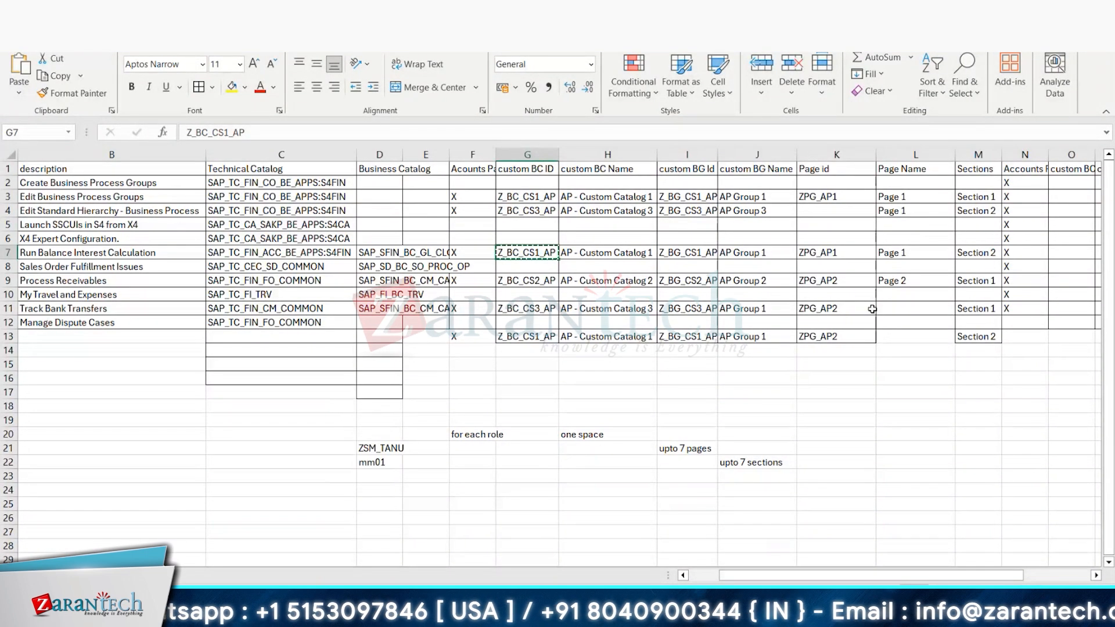
Step: Switch to the launchpad page editor, save the changes to page ZPG_AP_1, and check its two sections in the page preview
key("alt+Tab")
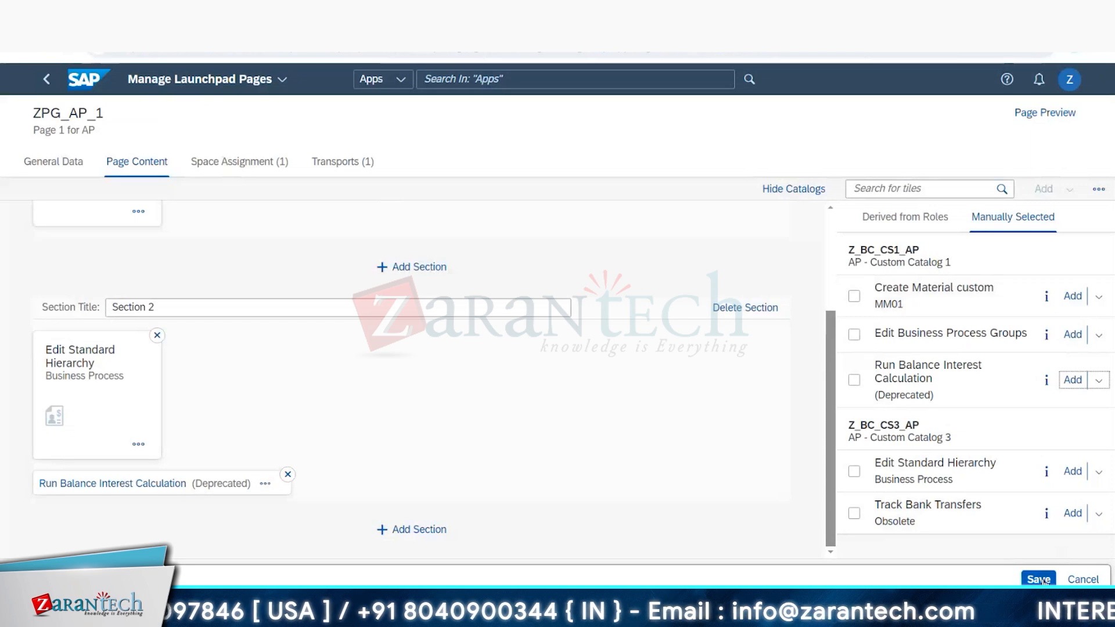
left_click(1039, 580)
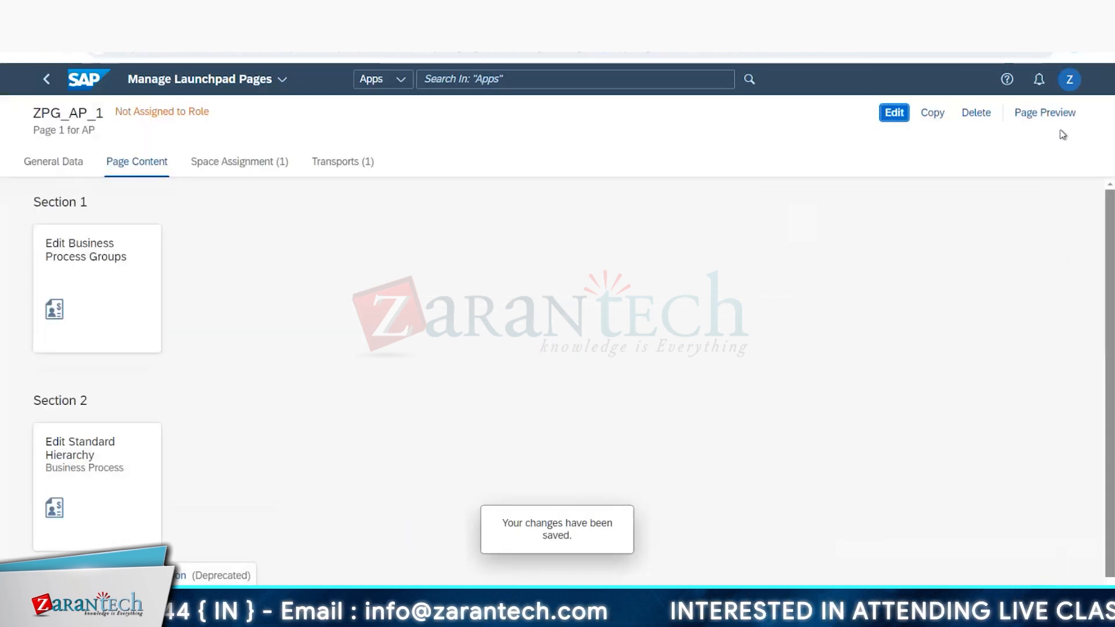
left_click(1044, 113)
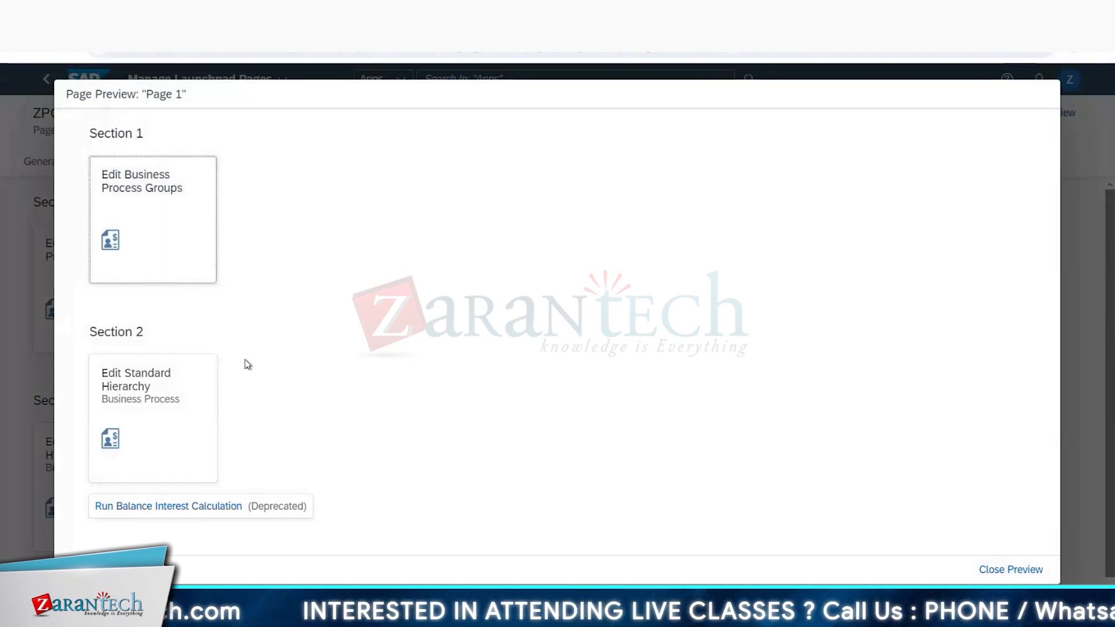
left_click(1002, 568)
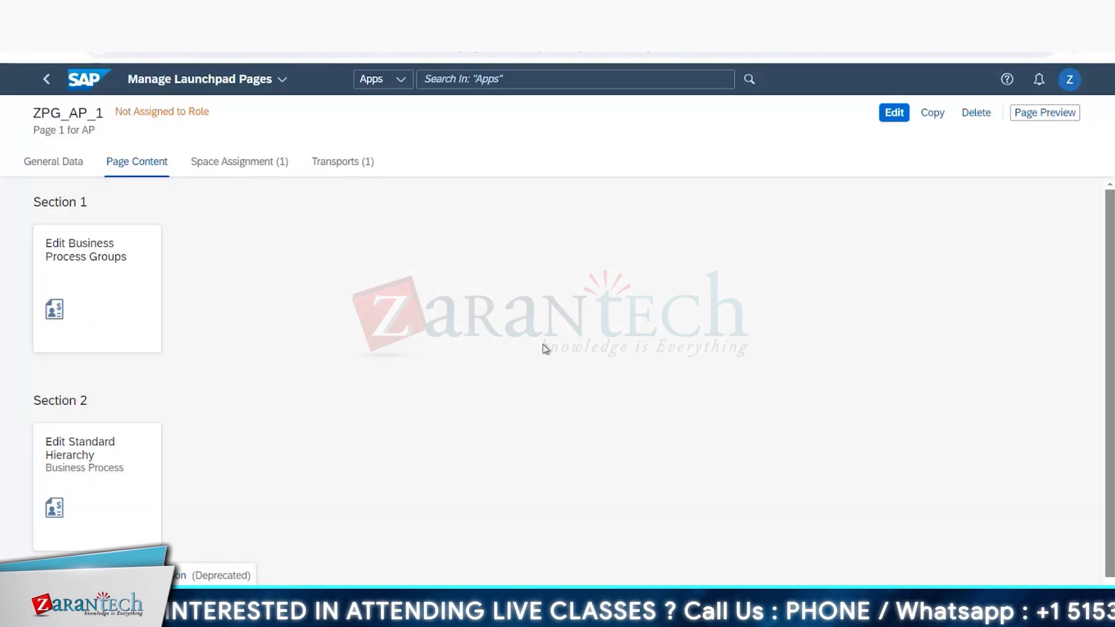
Step: Leave the page and space details for the launchpad home and open the Manage Launchpad Pages app from Fiori Launchpad
left_click(47, 81)
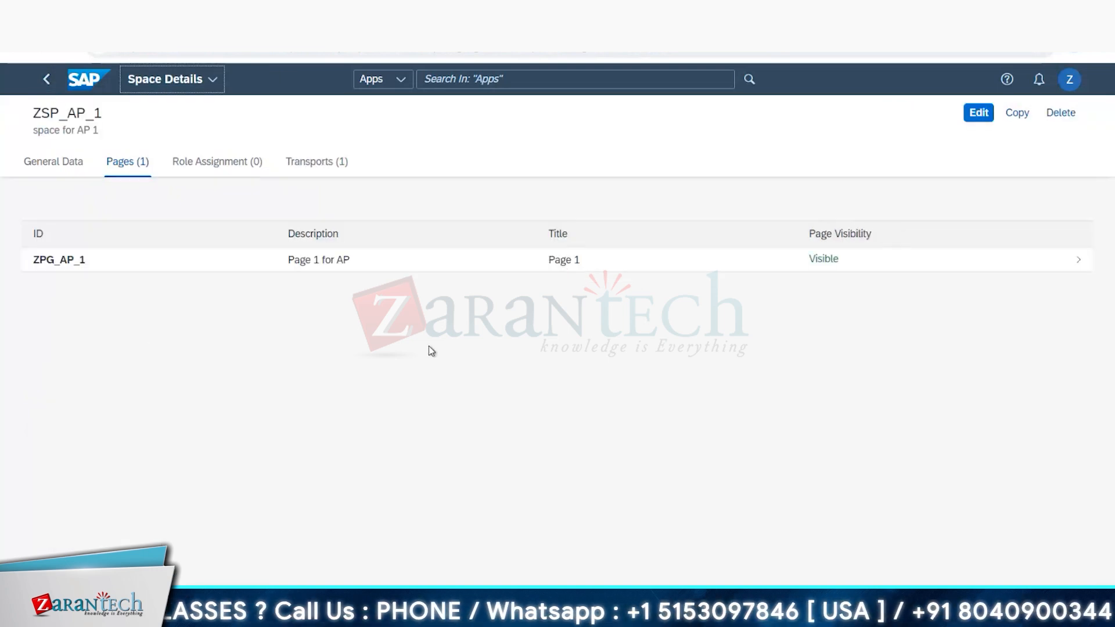
left_click(47, 79)
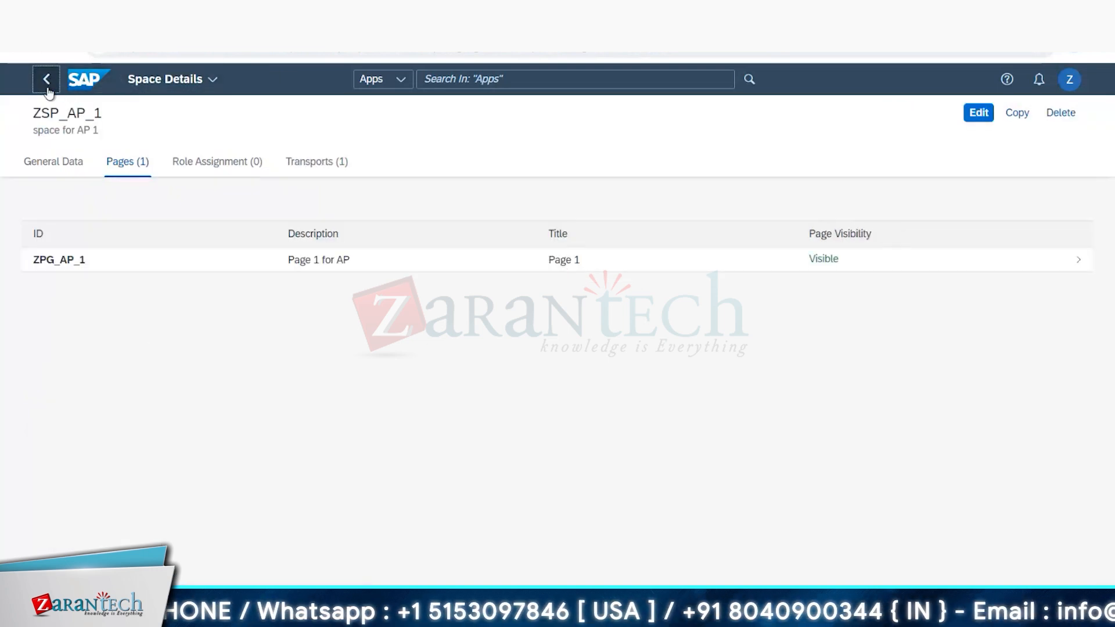
left_click(101, 82)
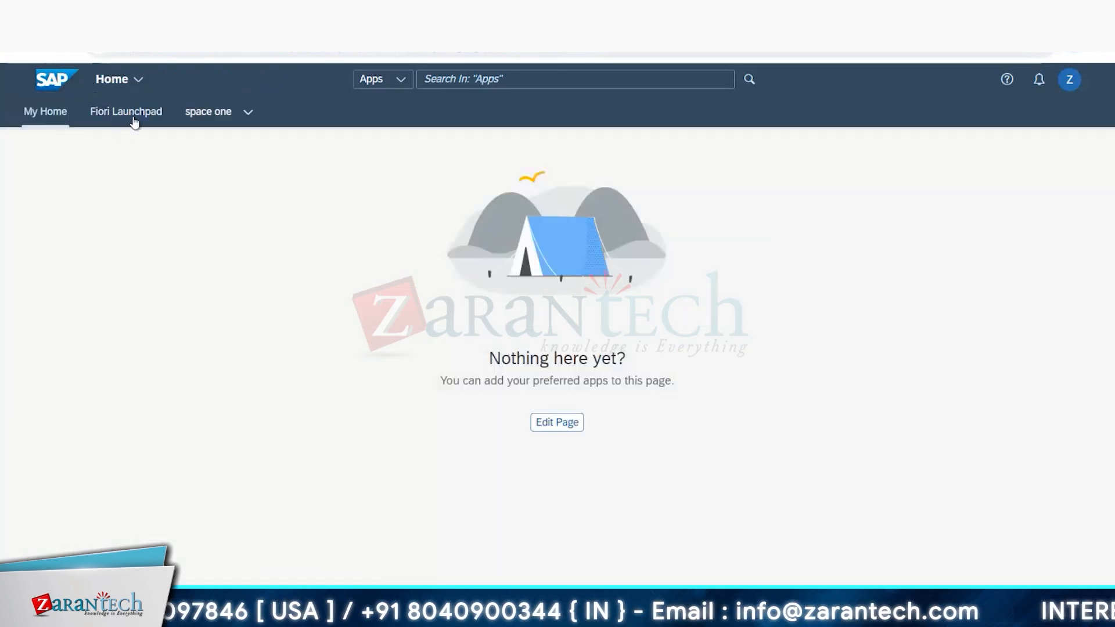
left_click(135, 113)
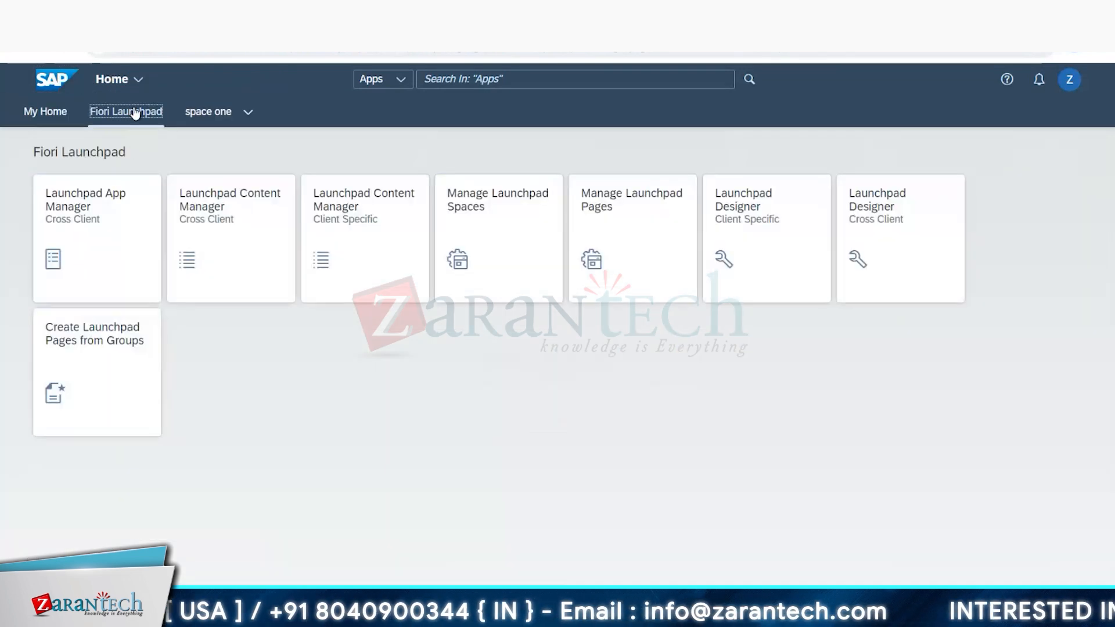
left_click(649, 249)
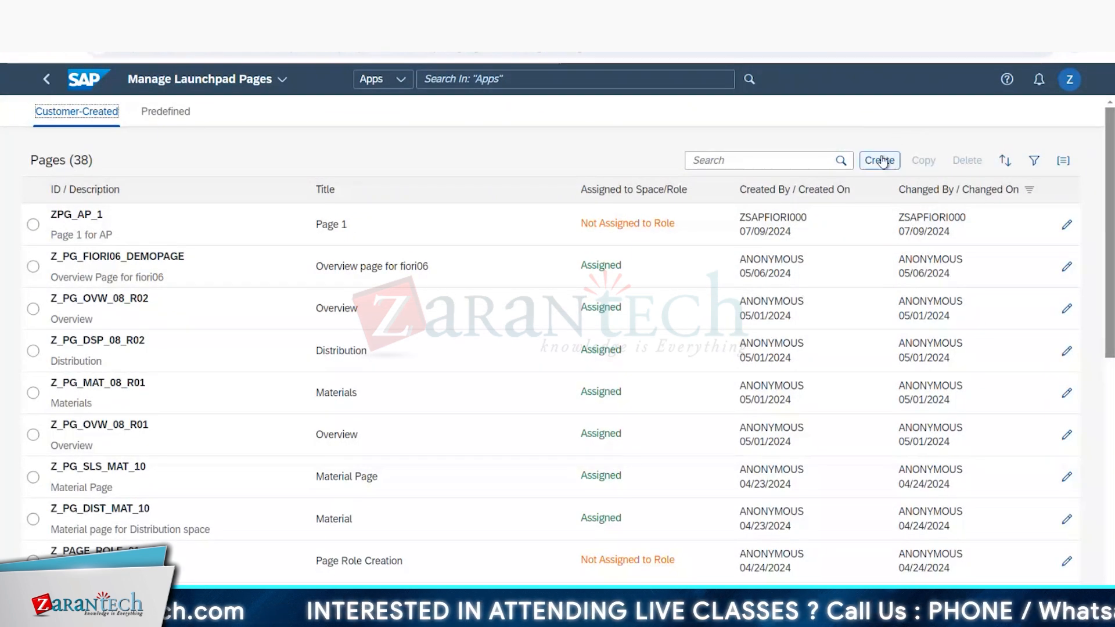
Step: Start a new launchpad page with the ID ZPG_AP2 copied from the Excel plan and the description "Page 2 for AP"
left_click(881, 161)
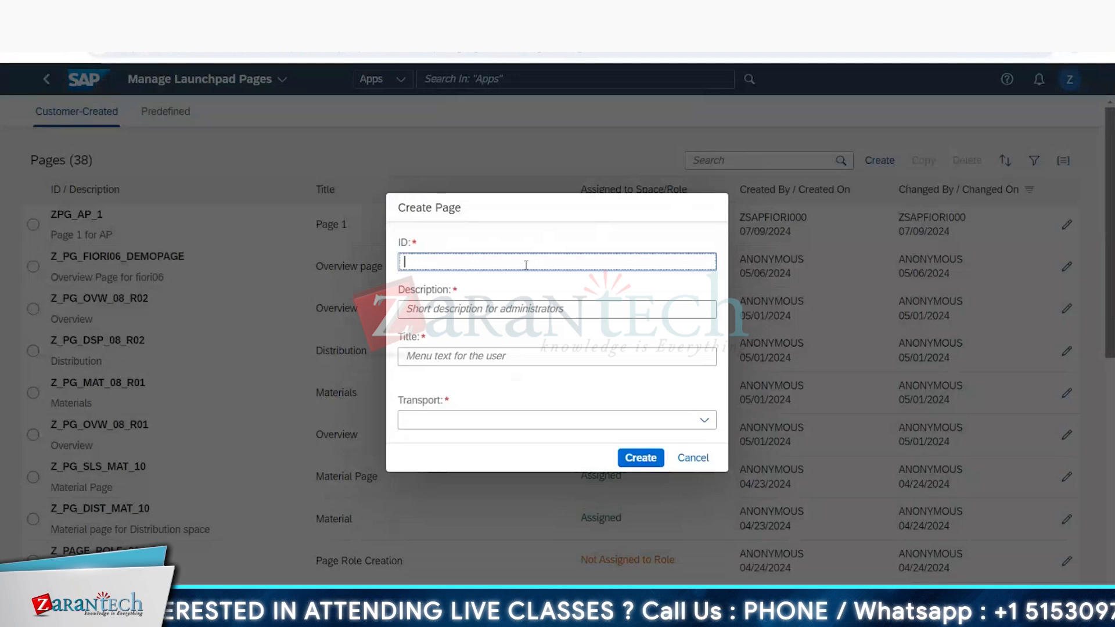
key("alt+Tab")
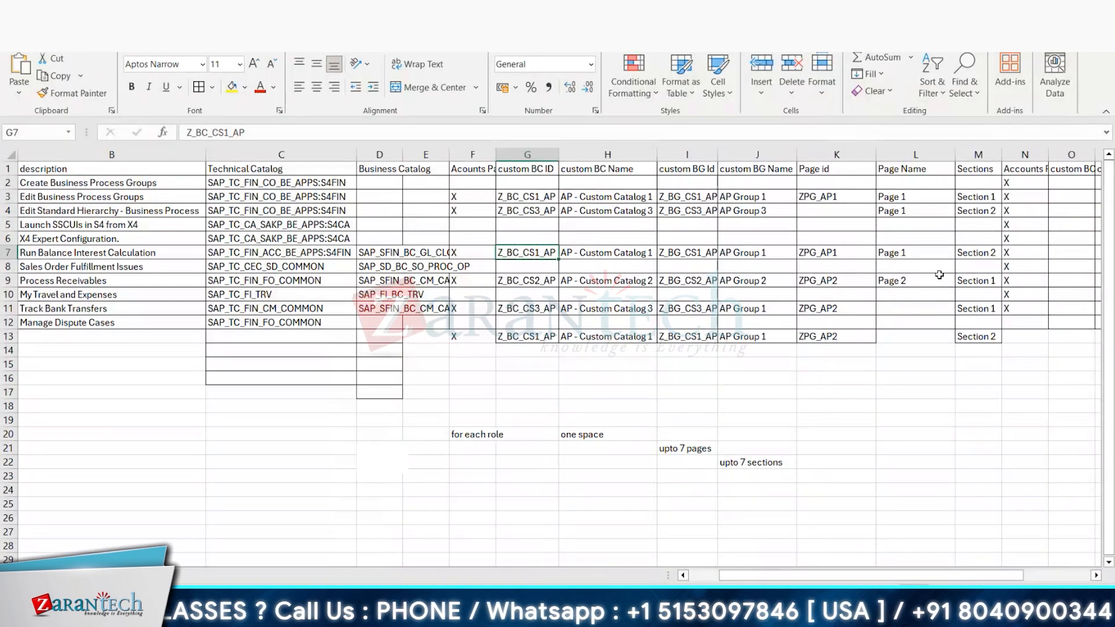
left_click(845, 284)
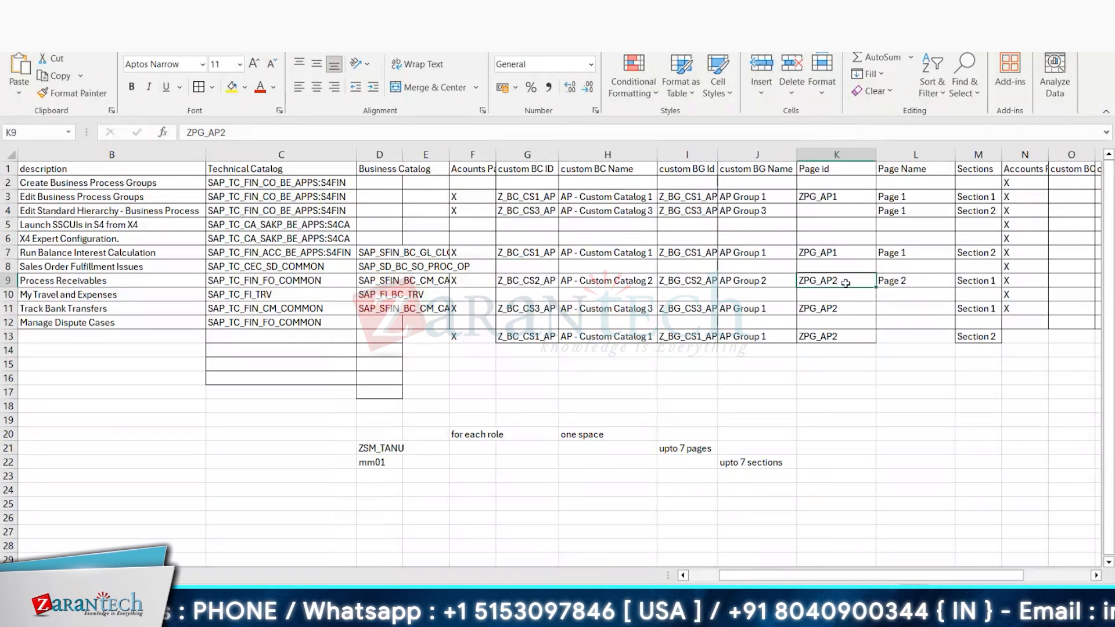
key("alt+Tab")
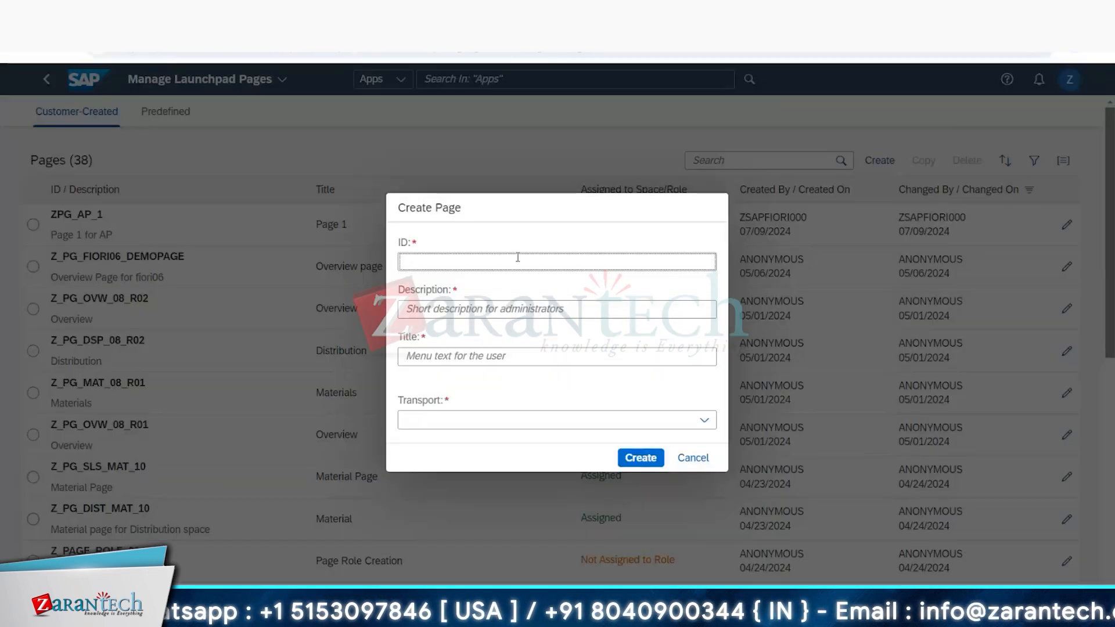
left_click(527, 308)
key("alt+Tab")
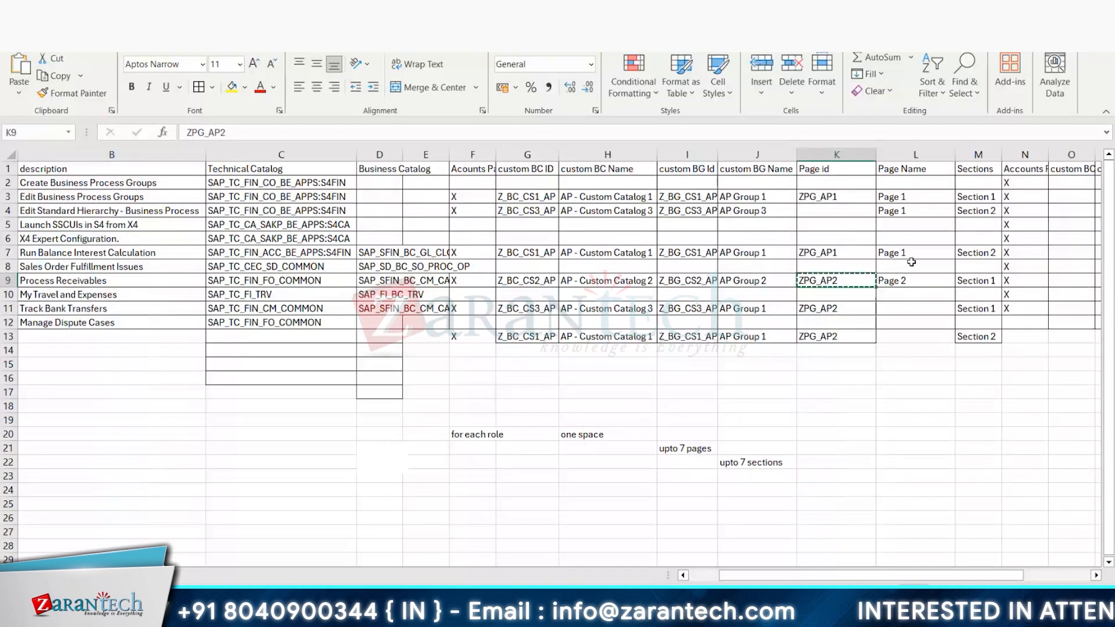
left_click(910, 281)
key("alt+Tab")
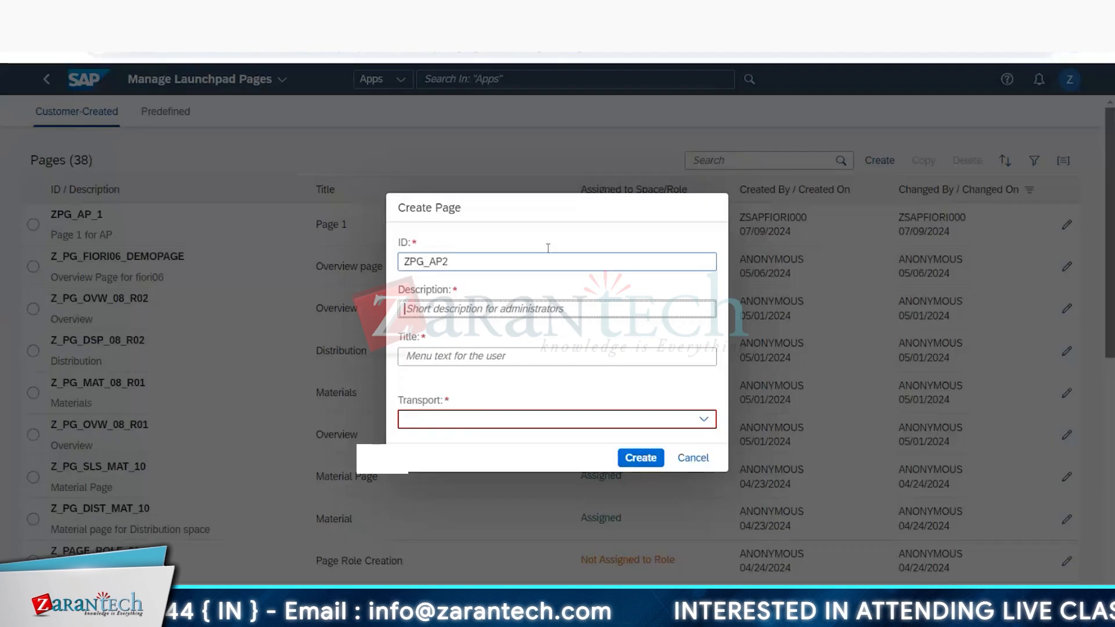
type("Page 2")
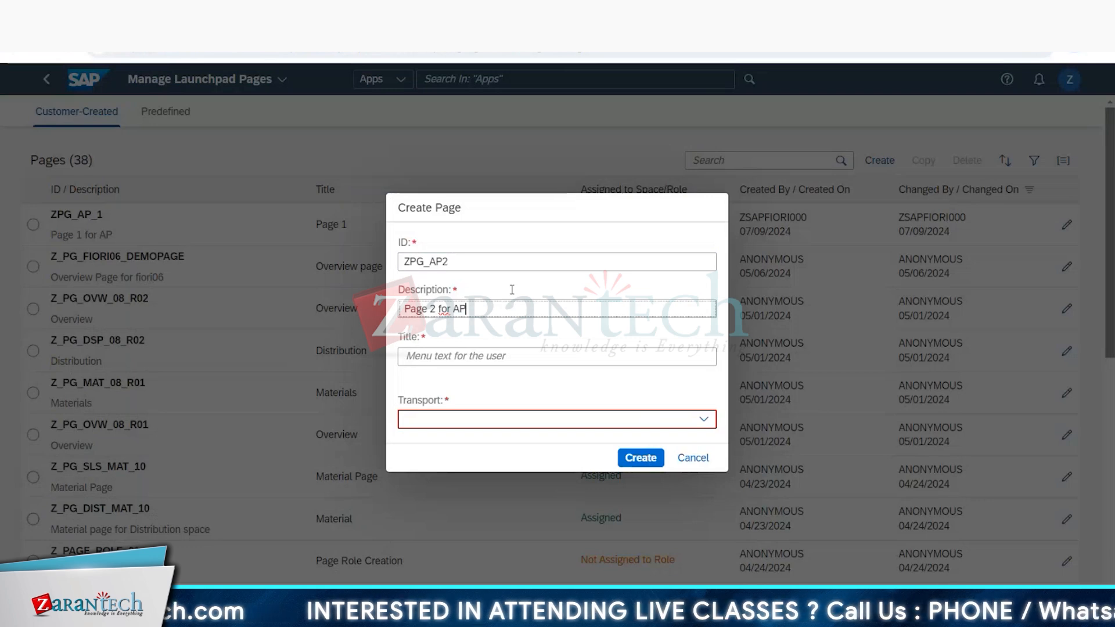
Step: Set the new page's title to "Page 2", assign the transport "tcs training - customization", and create the page
left_click(441, 353)
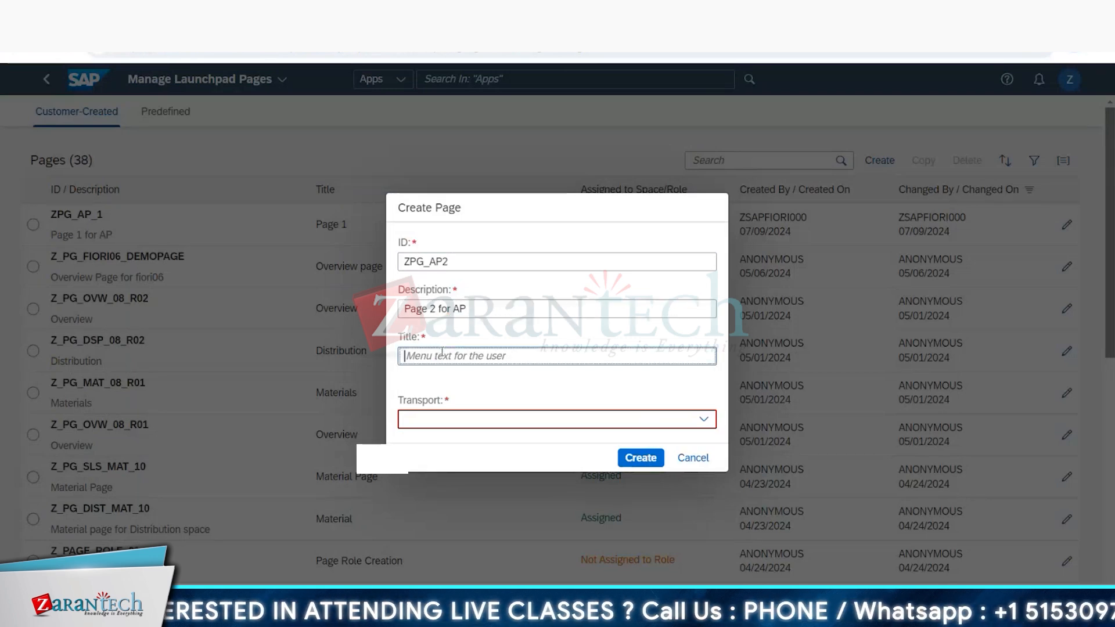
key("alt+Tab")
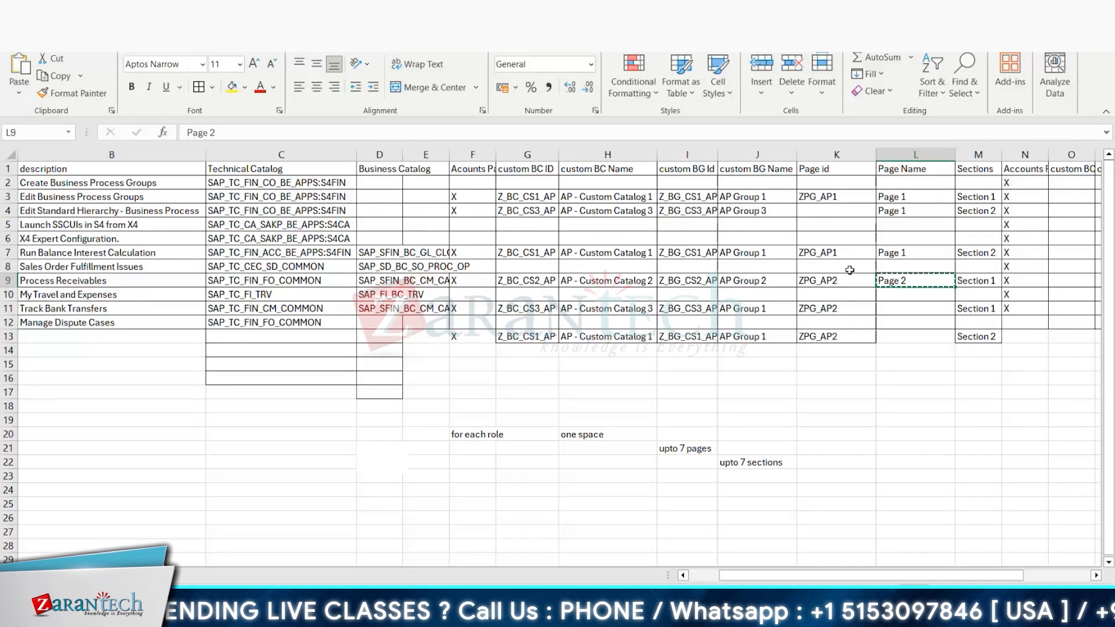
key("alt+Tab")
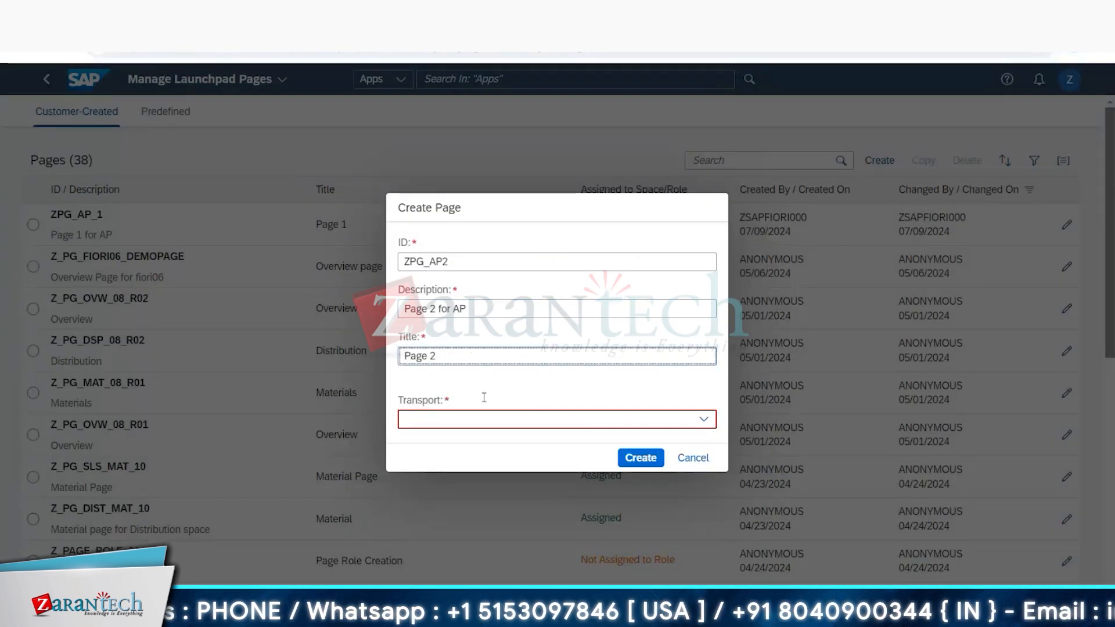
left_click(705, 420)
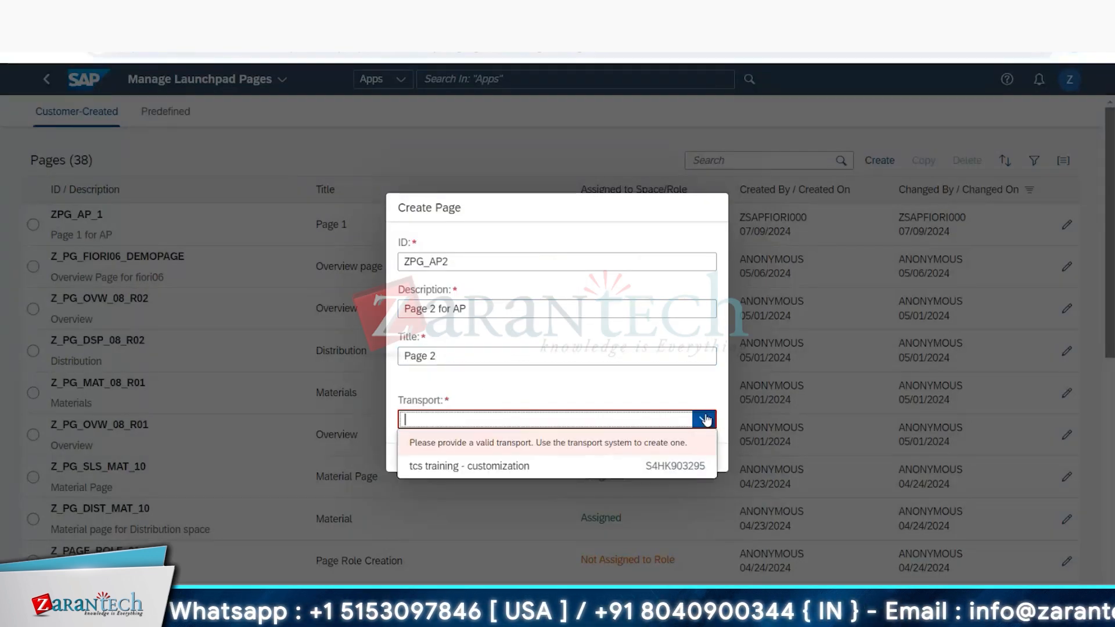
left_click(588, 467)
left_click(637, 459)
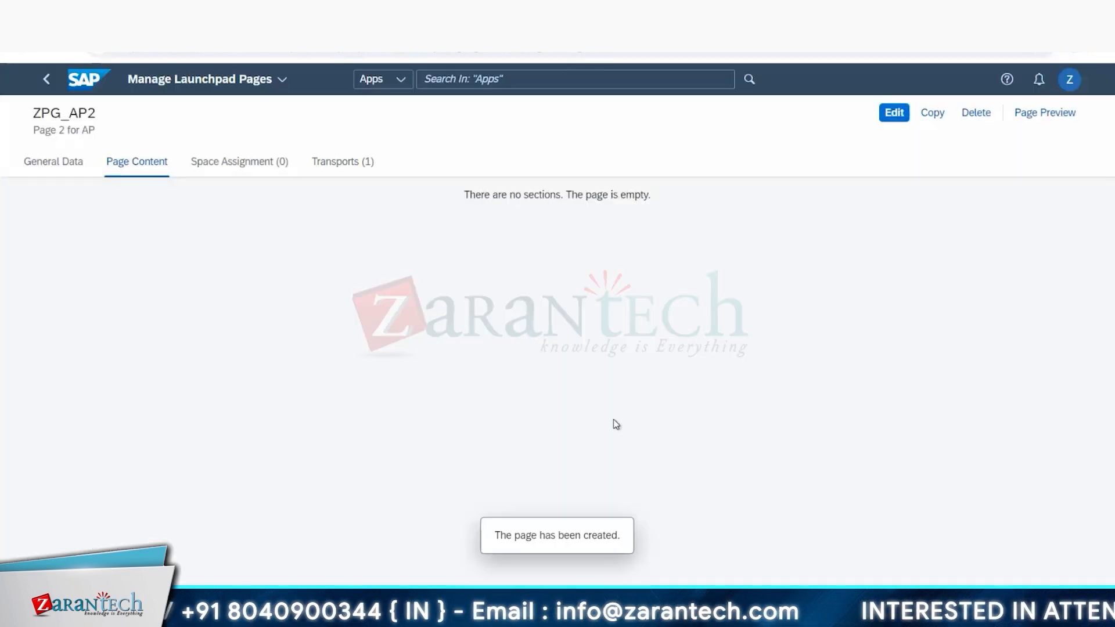
Step: Edit the content of page ZPG_AP2 and add two sections titled "Section 1" and "Section 2", following the Excel plan
left_click(42, 162)
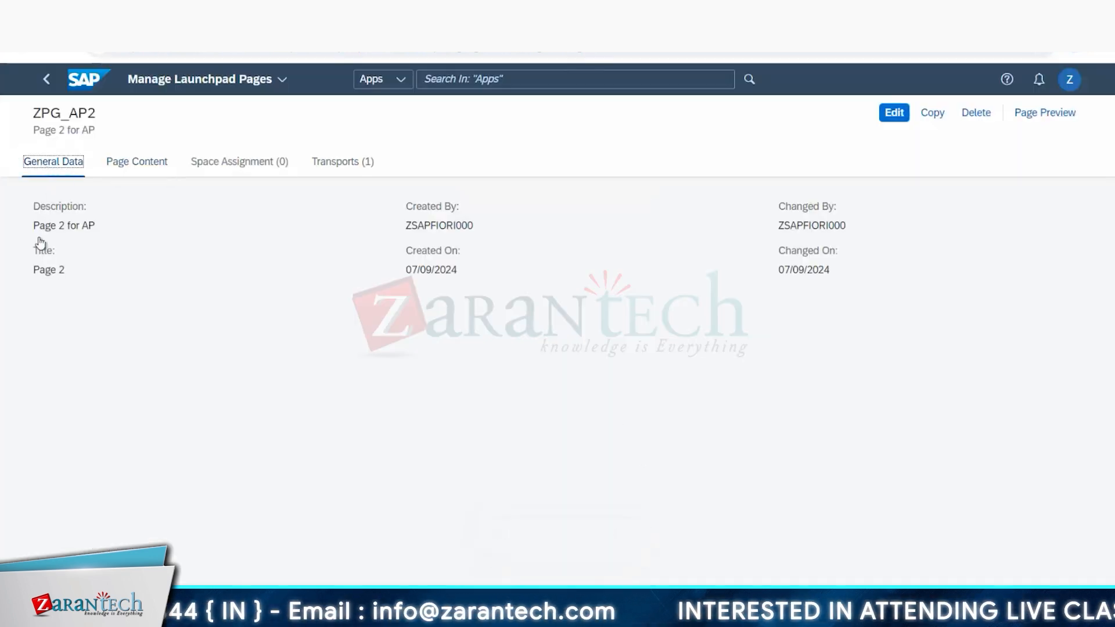
left_click(143, 161)
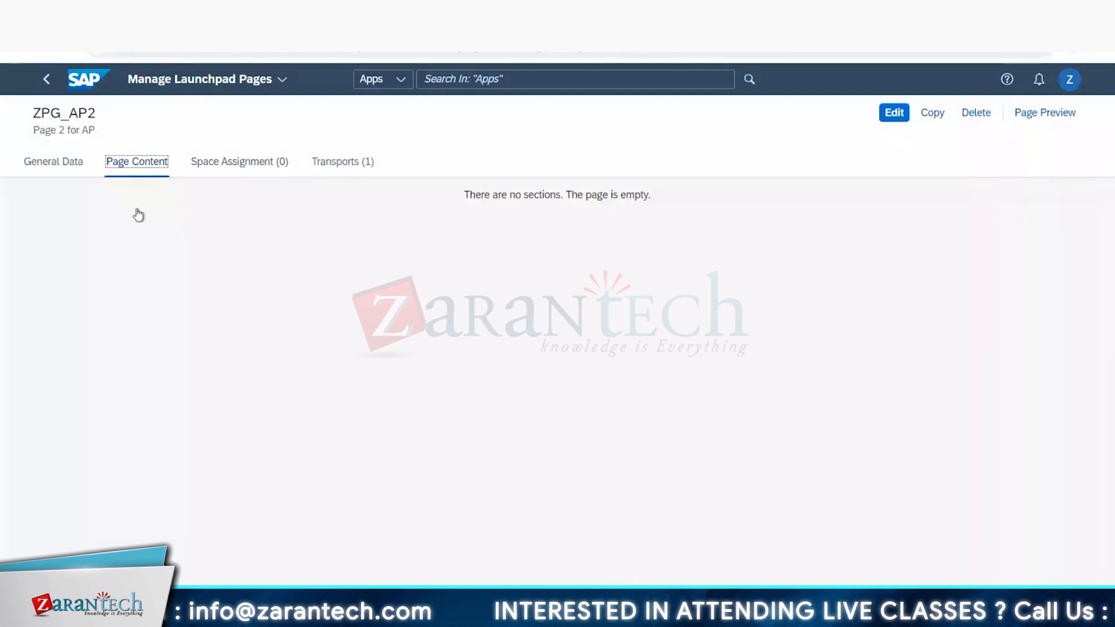
left_click(893, 113)
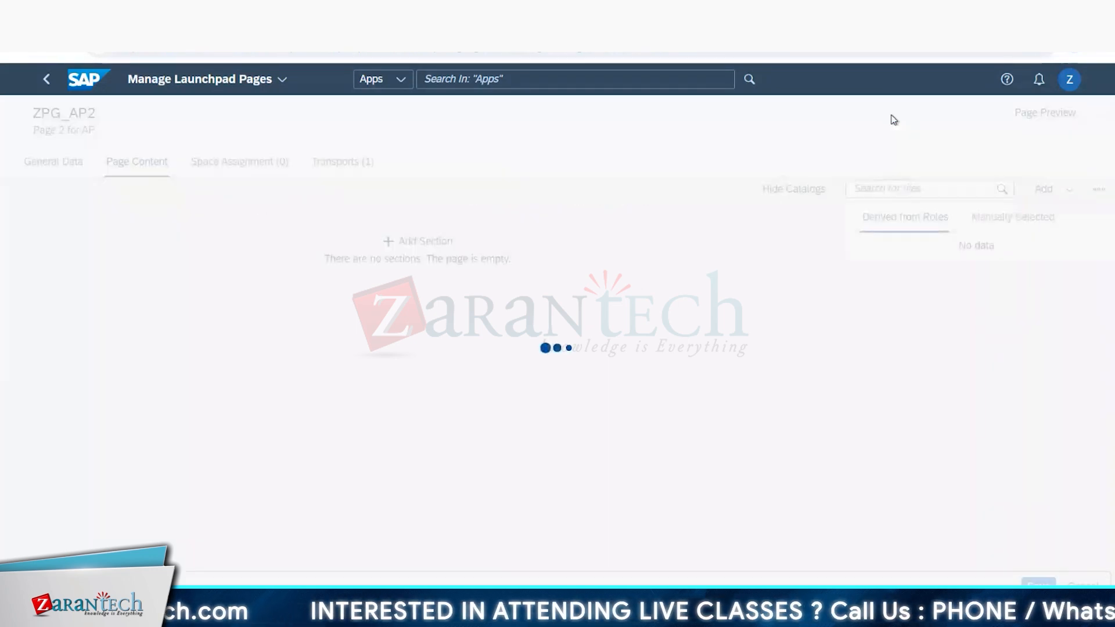
key("alt+Tab")
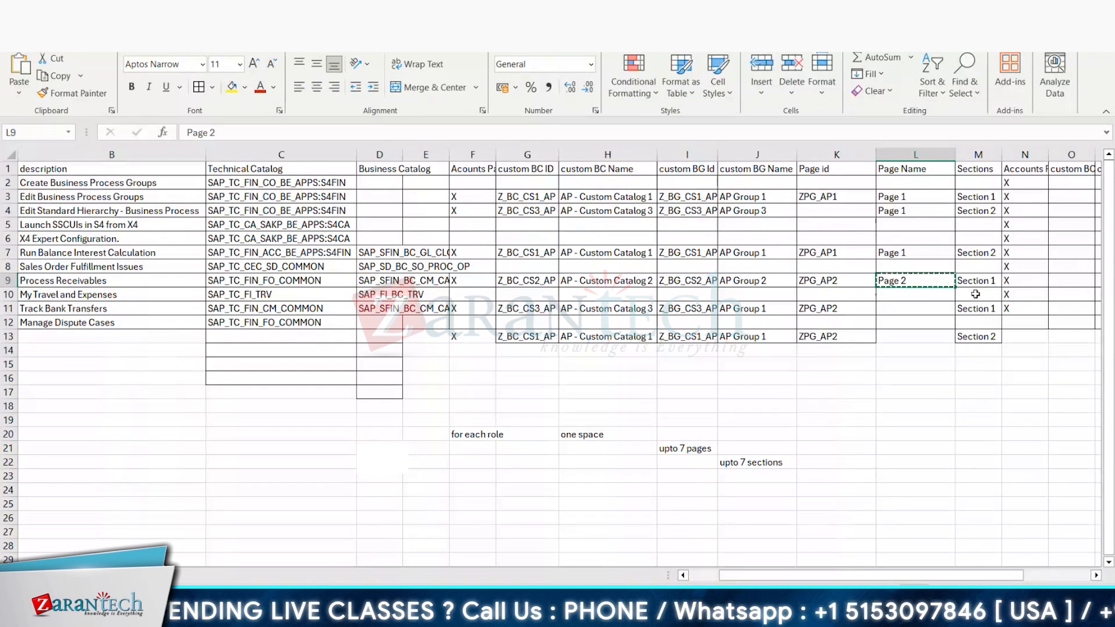
key("alt+Tab")
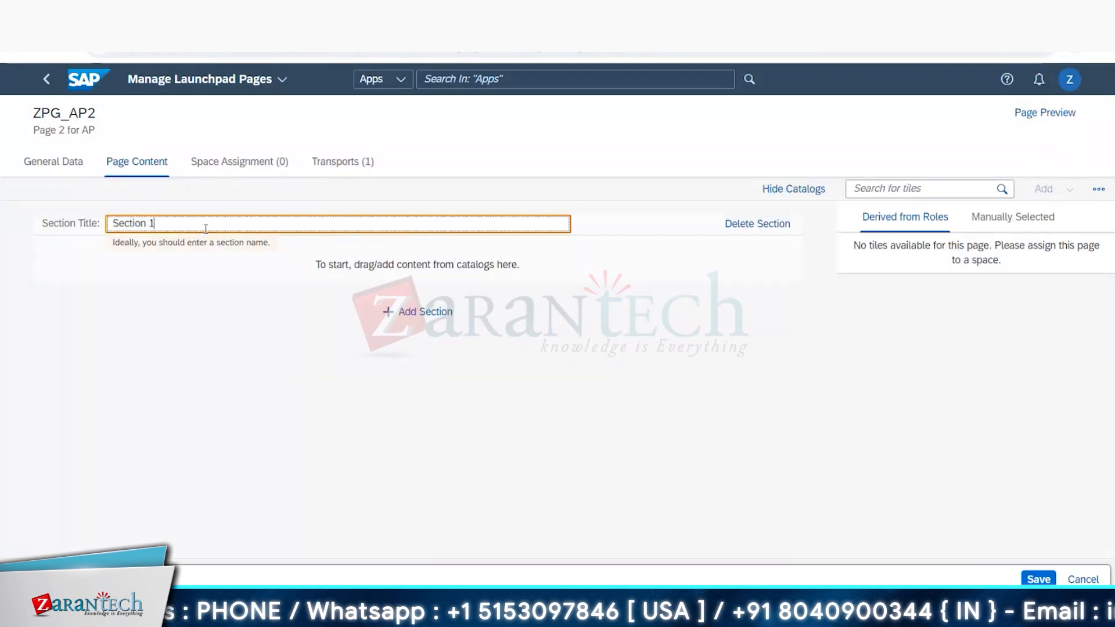
left_click(429, 302)
left_click(429, 312)
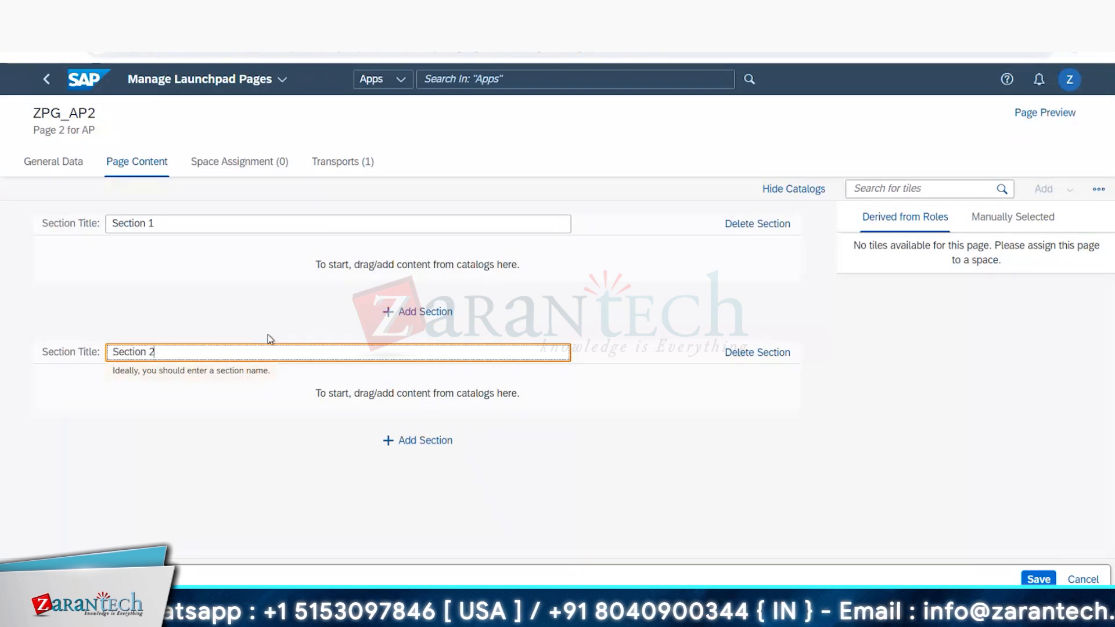
left_click(241, 292)
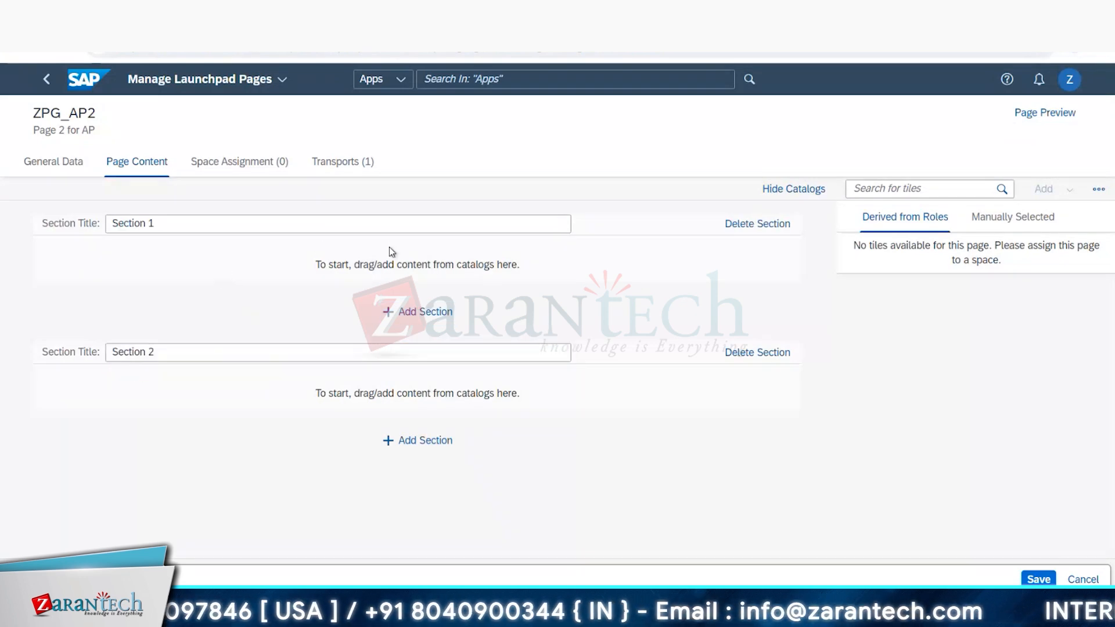
Step: Copy the catalog ID Z_BC_CS2_AP from cell G9 of the Excel plan and add that catalog to the page's manually selected catalogs
key("alt+Tab")
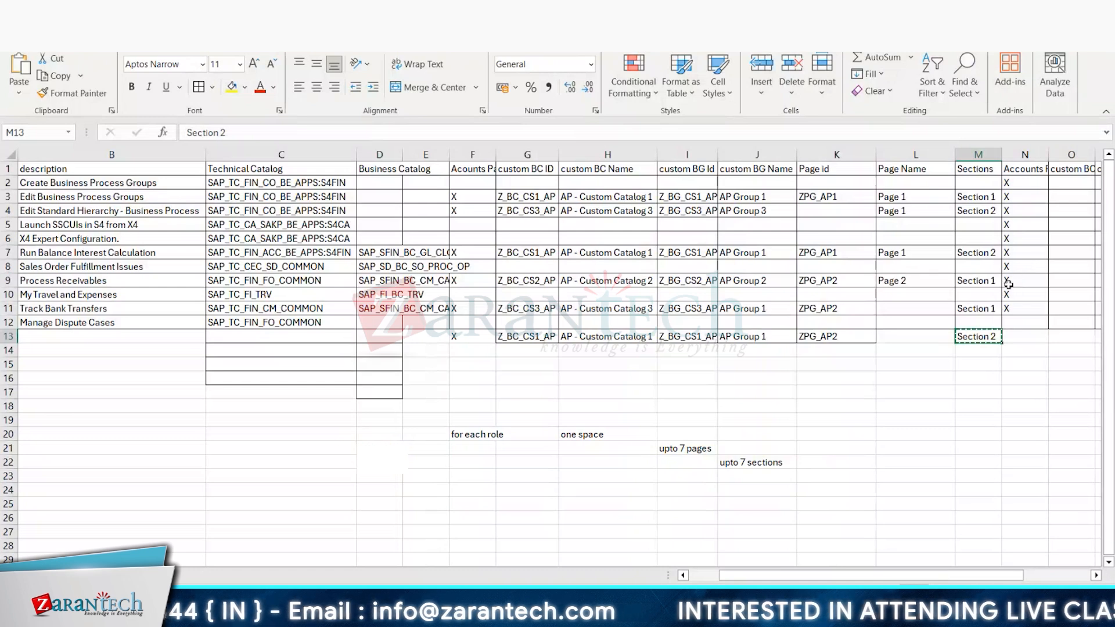
left_click(540, 282)
key("ctrl+c")
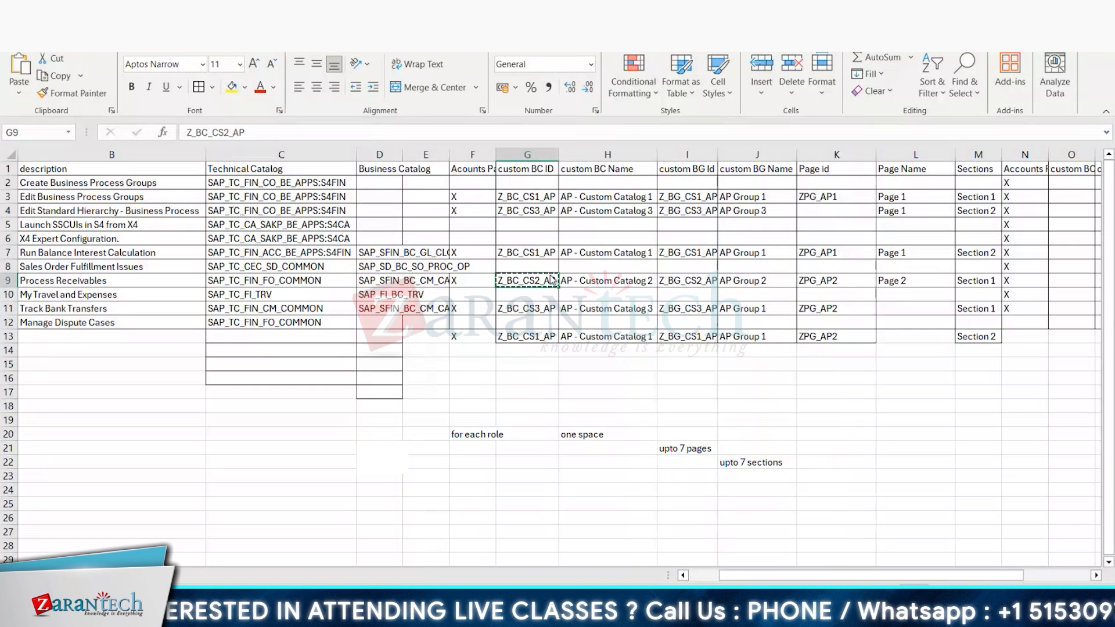
key("alt+Tab")
left_click(1098, 189)
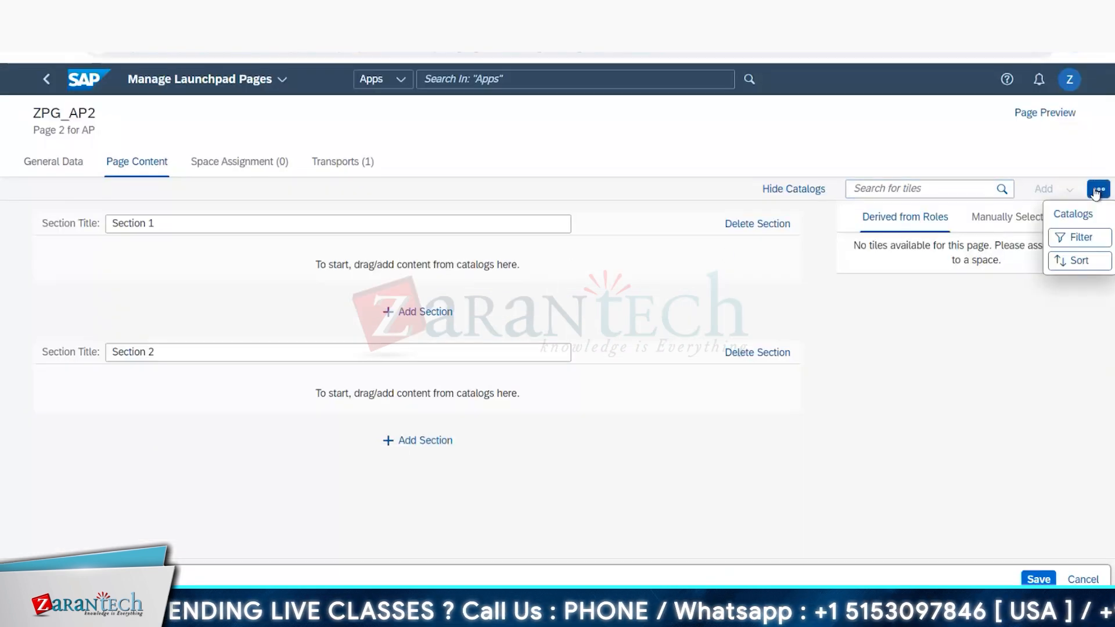
left_click(1078, 216)
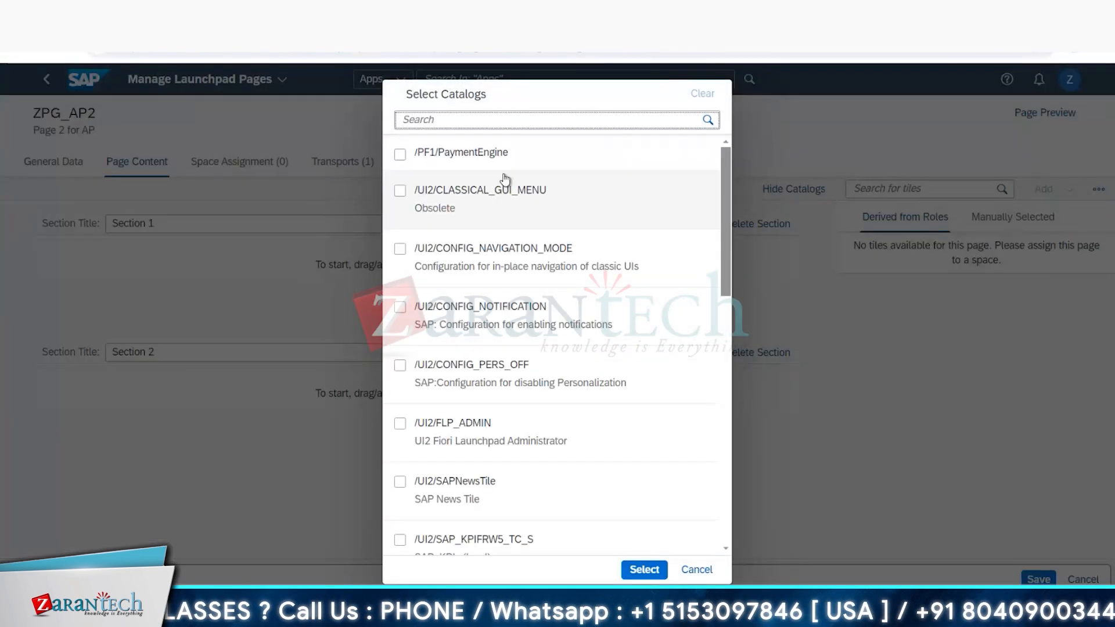
left_click(485, 119)
key("ctrl+v")
left_click(707, 120)
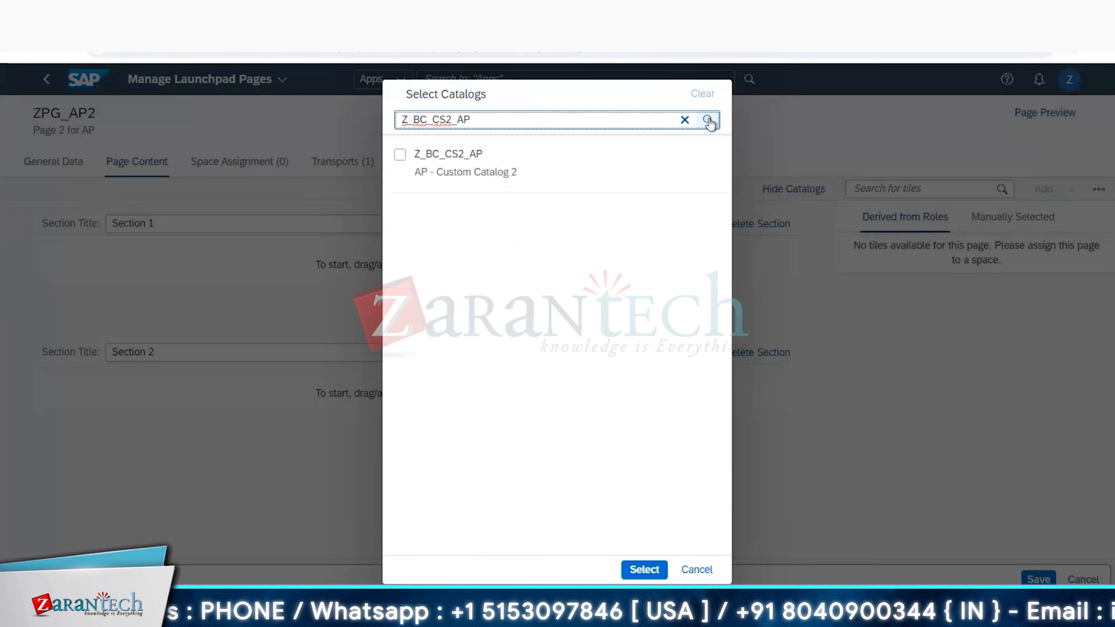
left_click(400, 156)
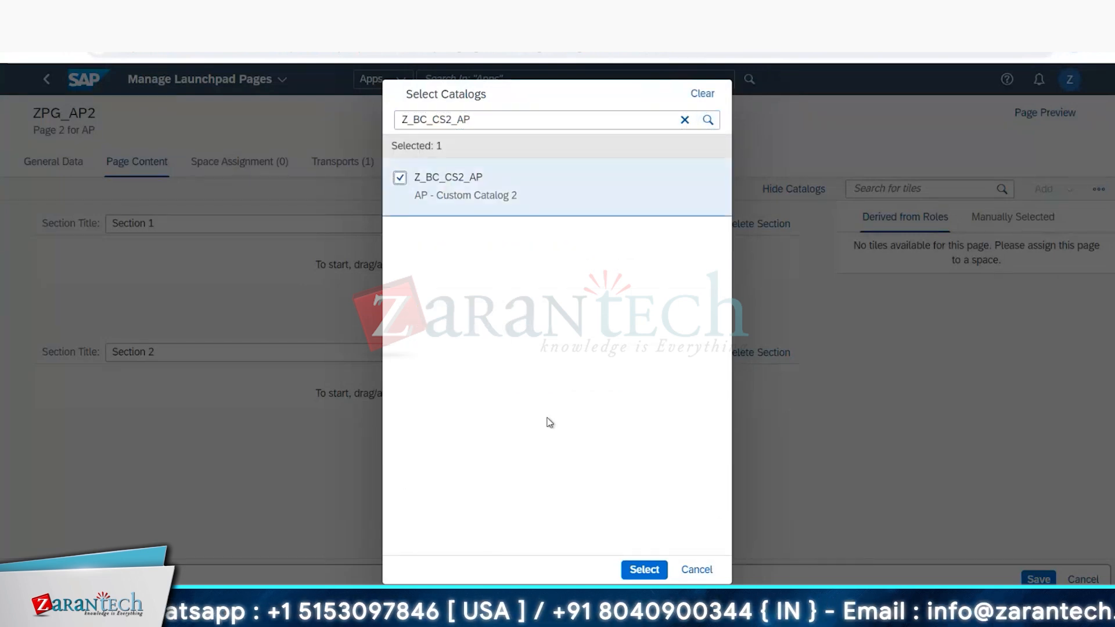
left_click(646, 567)
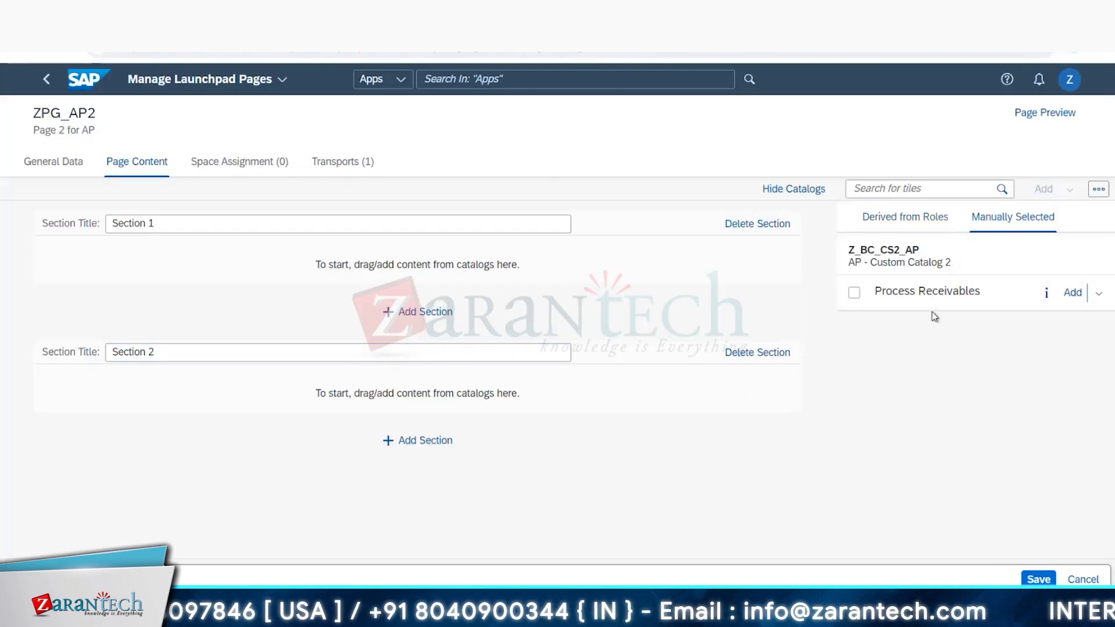
Step: Add the Process Receivables app to Section 1 of page ZPG_AP2 as a wide tile
left_click(1101, 293)
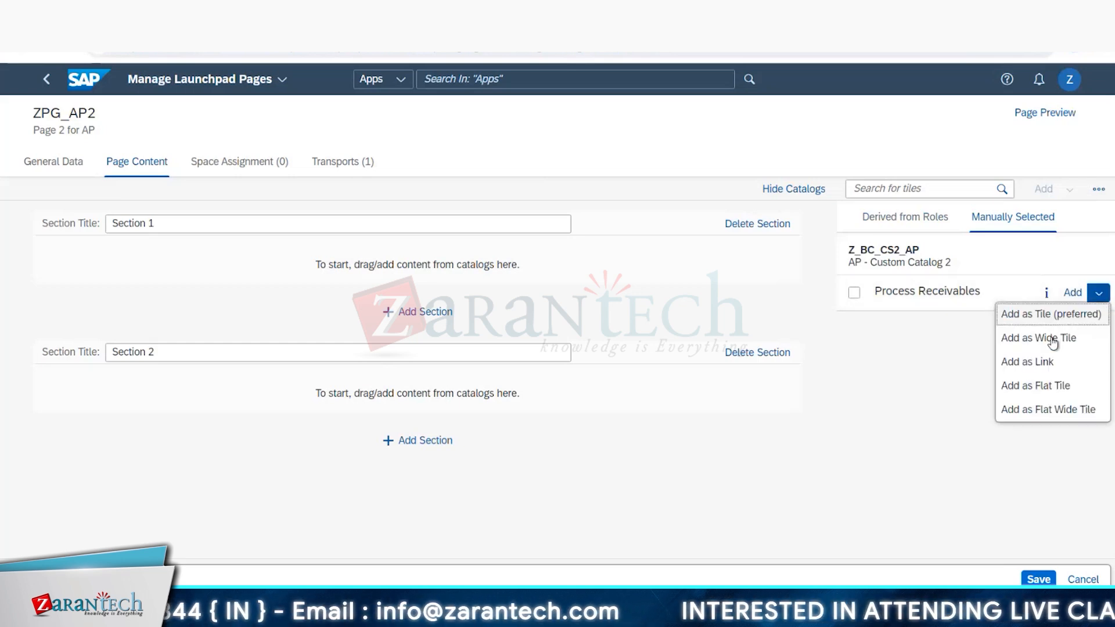
left_click(1008, 338)
left_click(952, 281)
left_click(969, 330)
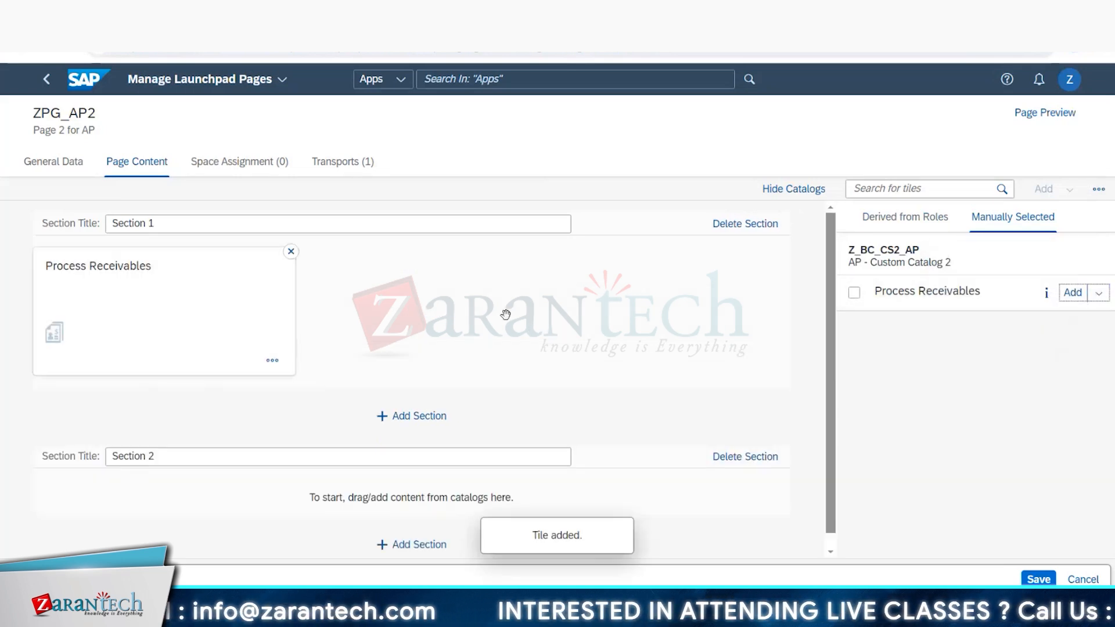
Step: Copy the catalog ID Z_BC_CS3_AP from cell G11 of the Excel plan and add that catalog to the page's manually selected catalogs
key("alt+Tab")
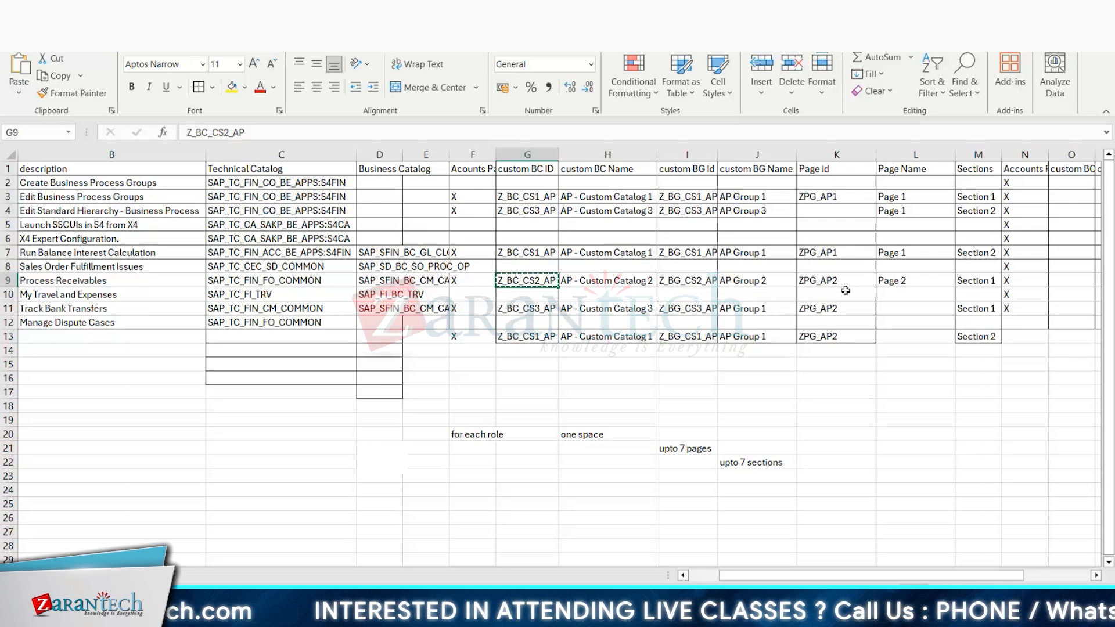
left_click(542, 307)
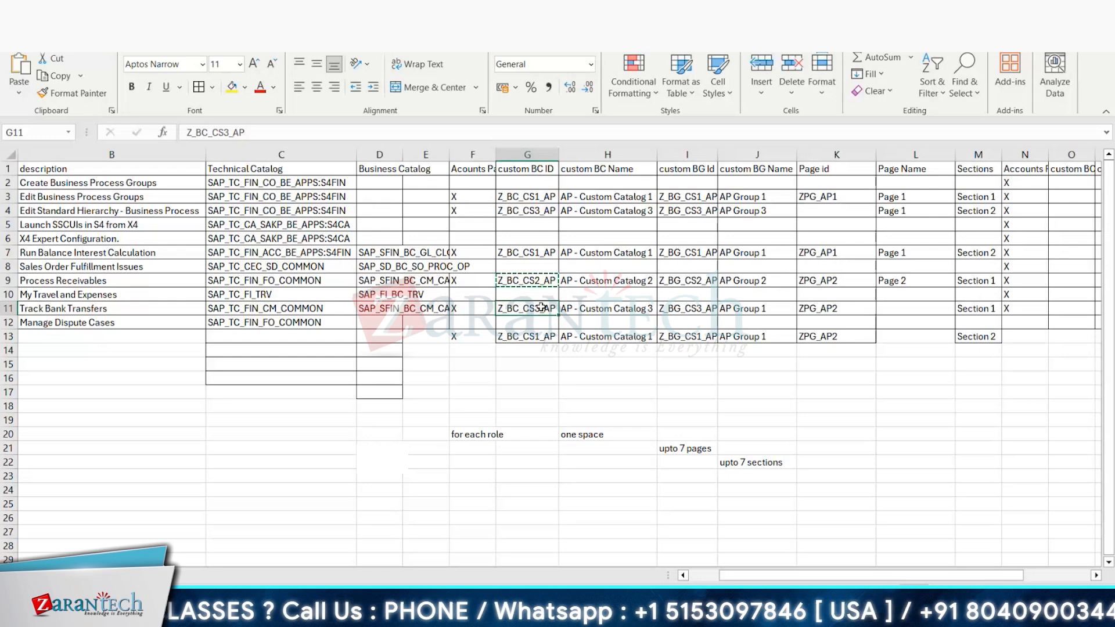
key("ctrl+c")
key("alt+Tab")
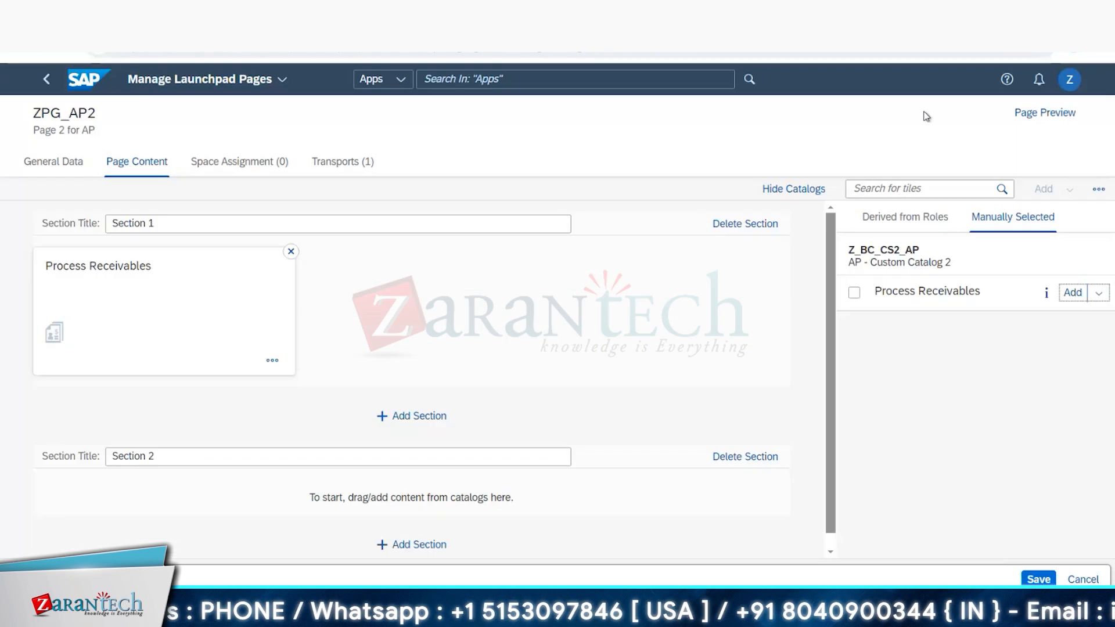
left_click(1097, 190)
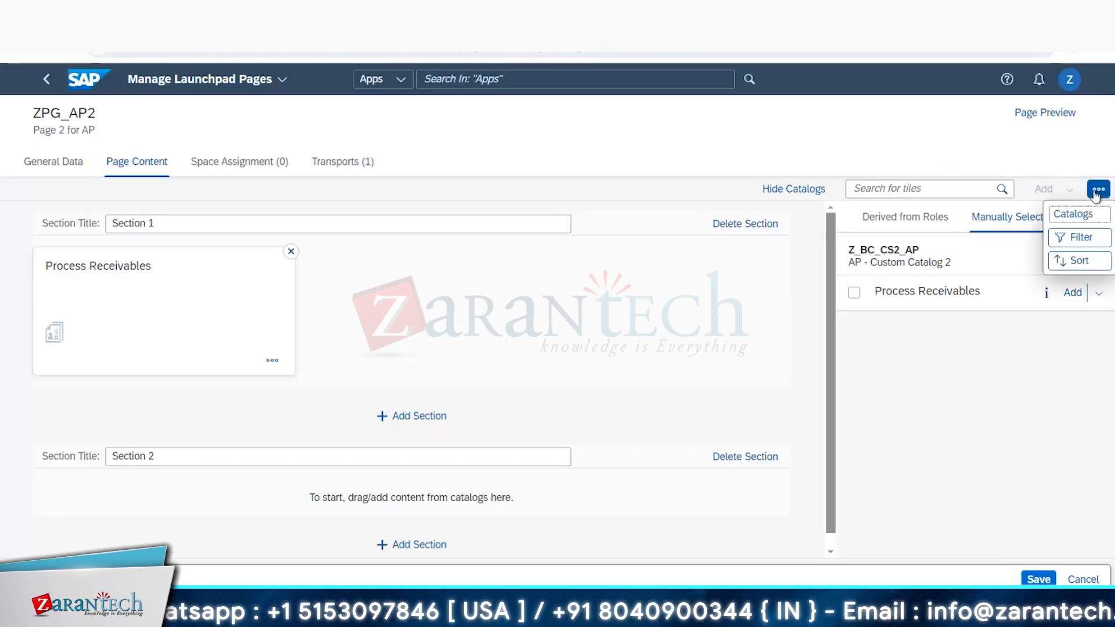
left_click(1080, 216)
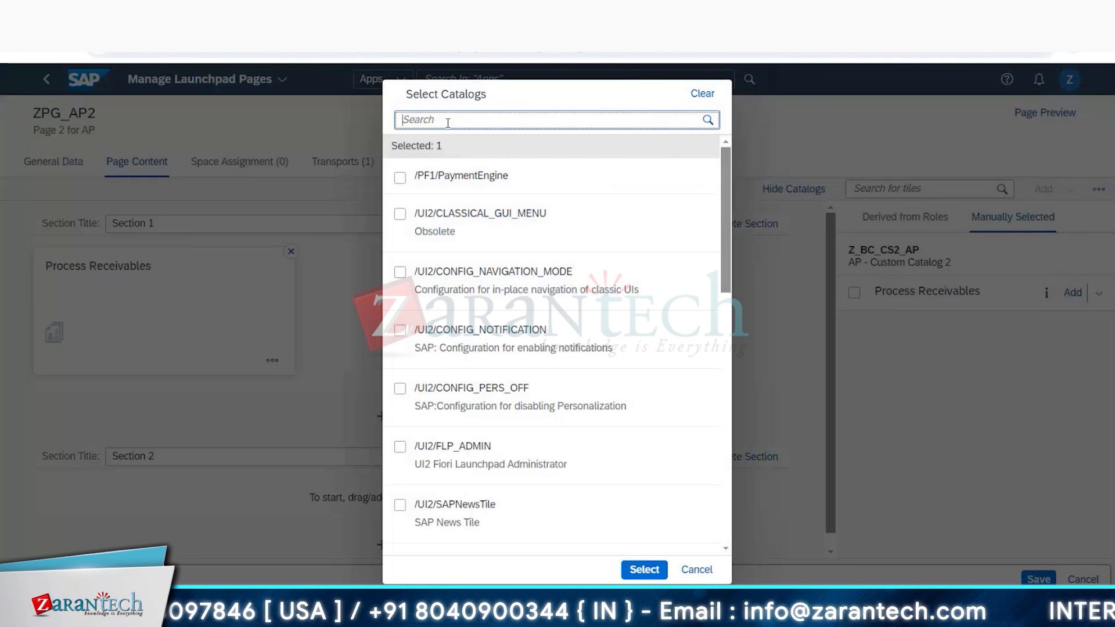
left_click(716, 121)
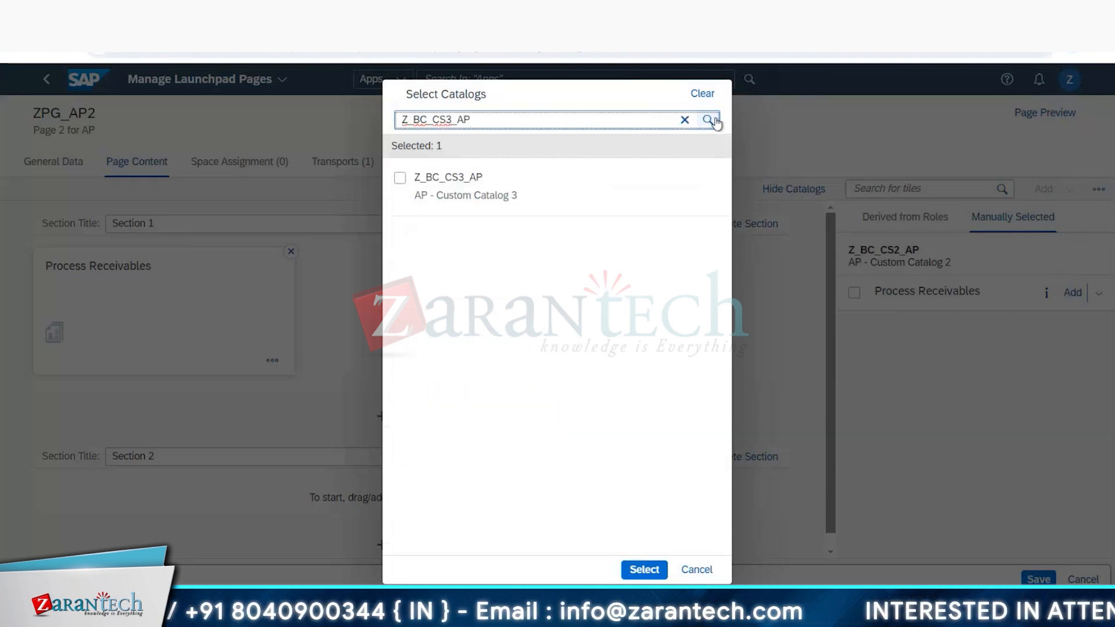
left_click(401, 178)
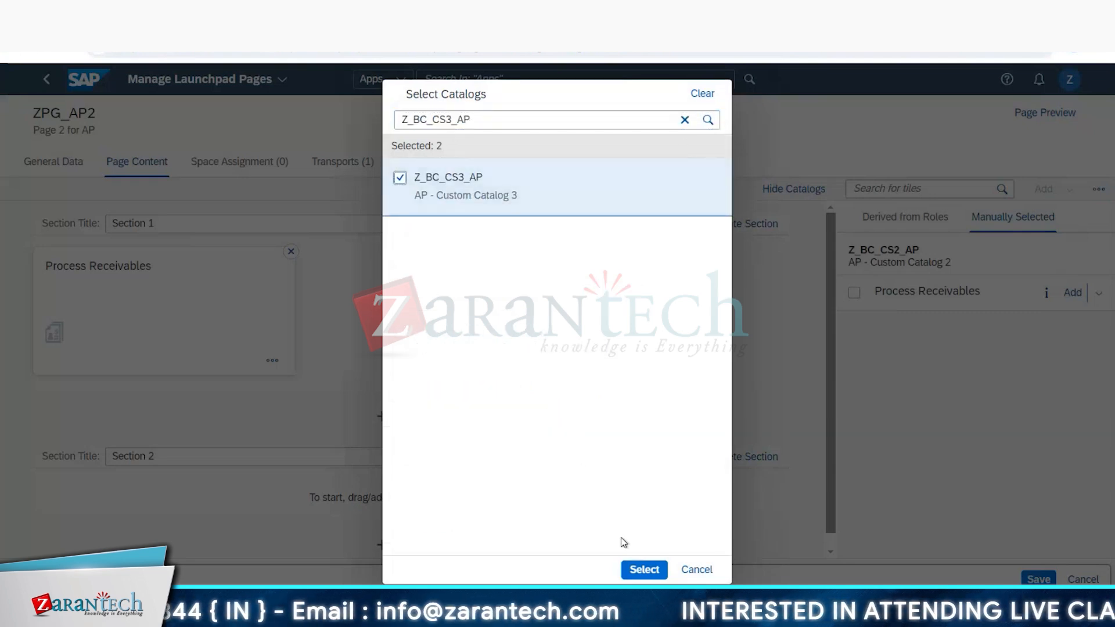
left_click(643, 570)
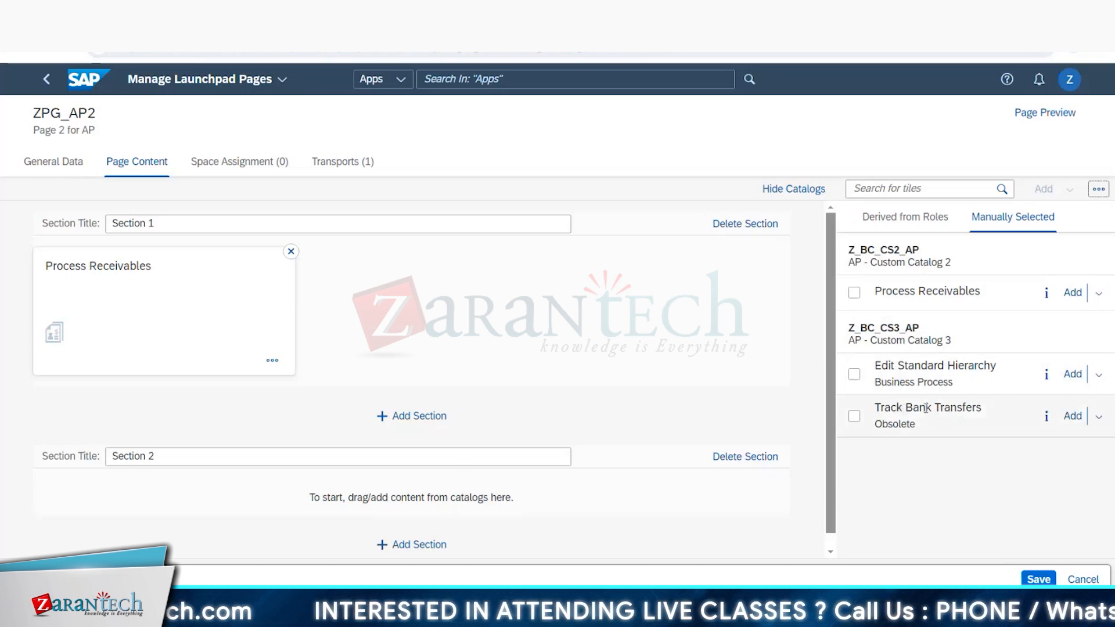
Step: Add the Track Bank Transfers app from AP - Custom Catalog 3 to Section 1 as a flat wide tile
left_click(1099, 418)
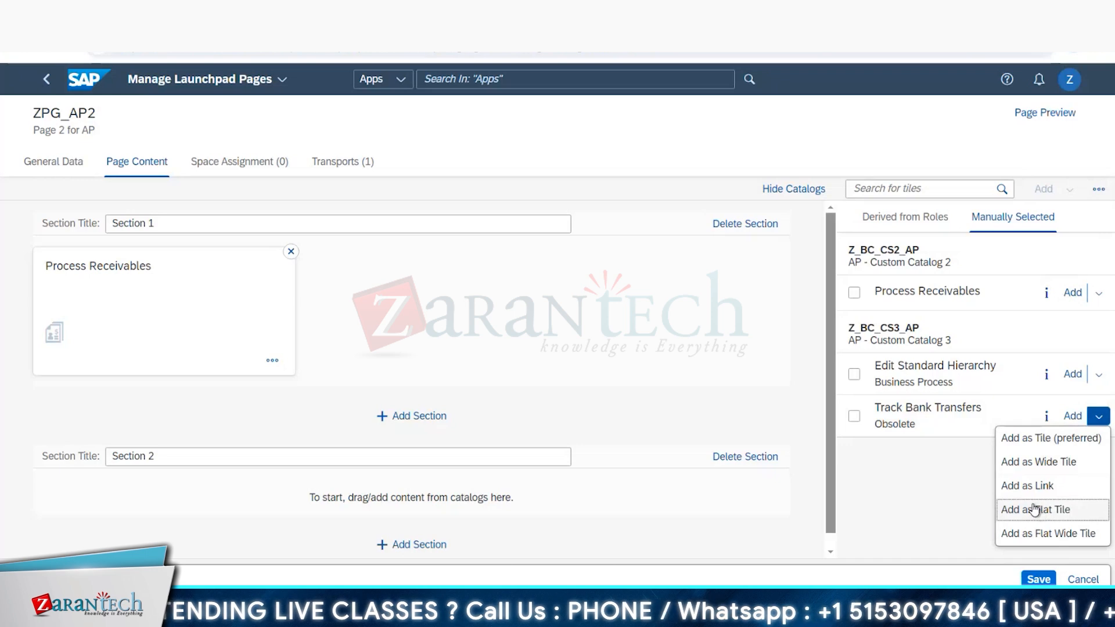
left_click(1058, 537)
left_click(952, 403)
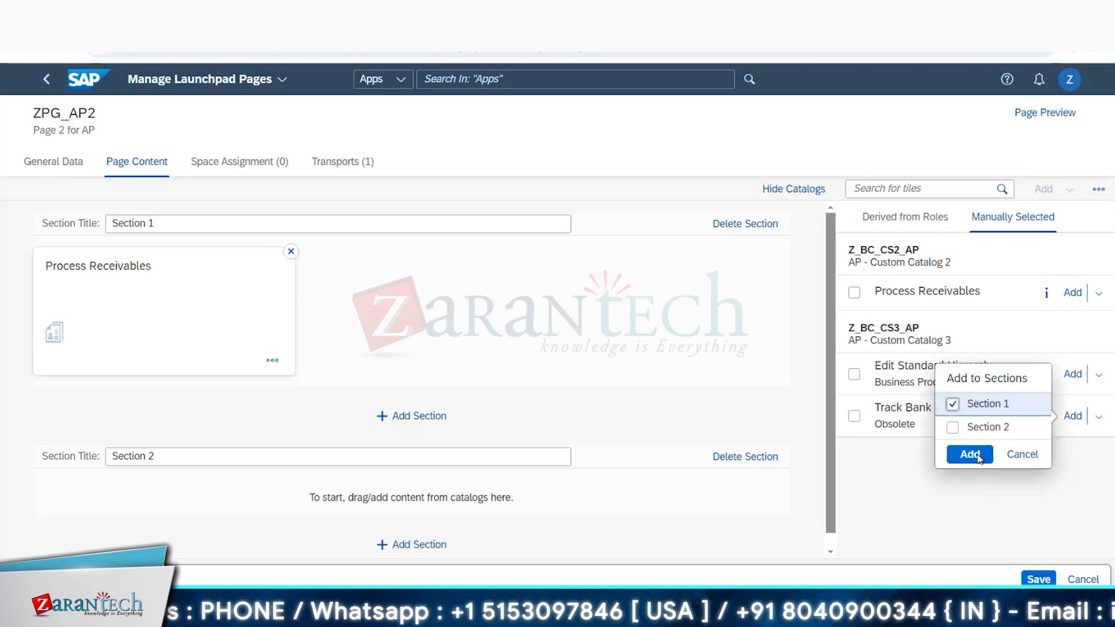
left_click(969, 455)
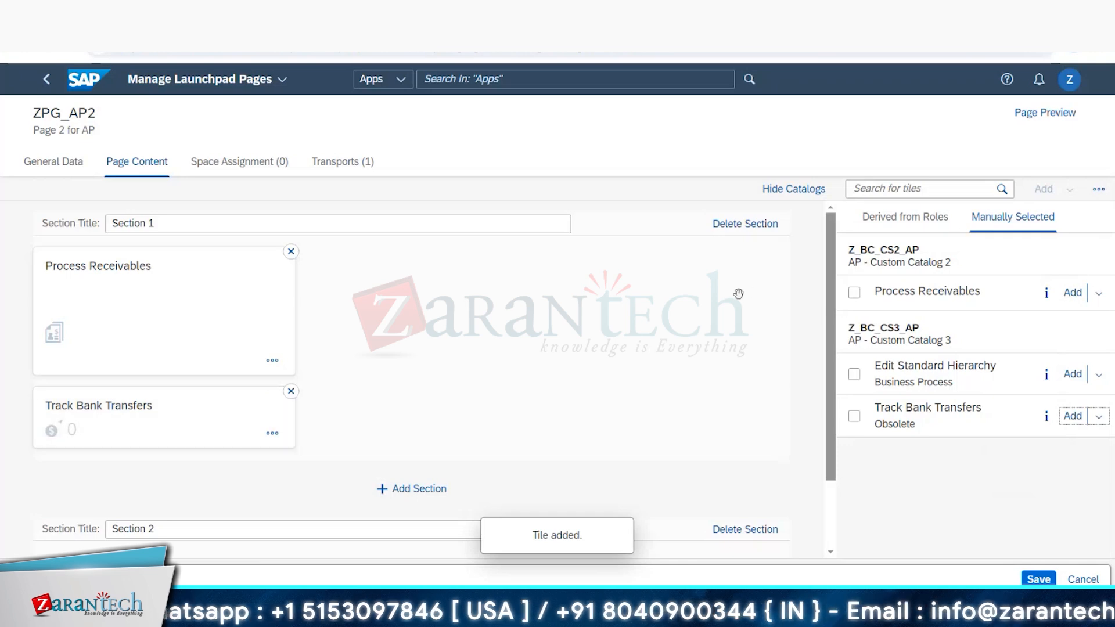
Step: Take the Section 2 catalog ID Z_BC_CS1_AP from the Excel plan and add that catalog to the page's manually selected catalogs
left_click_drag(831, 291, 850, 401)
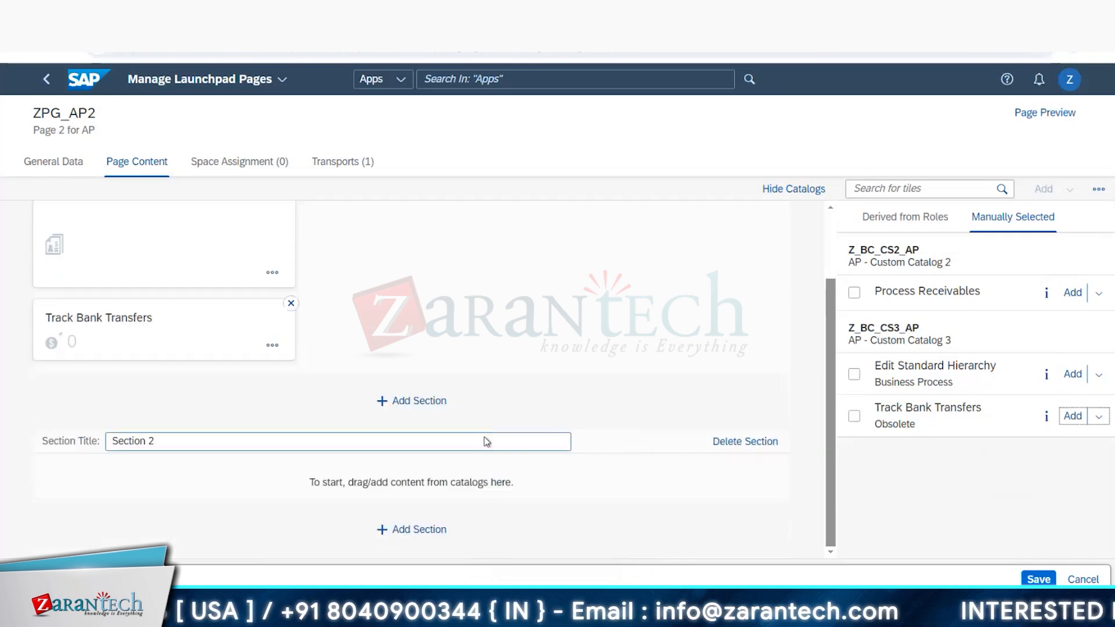
key("alt+Tab")
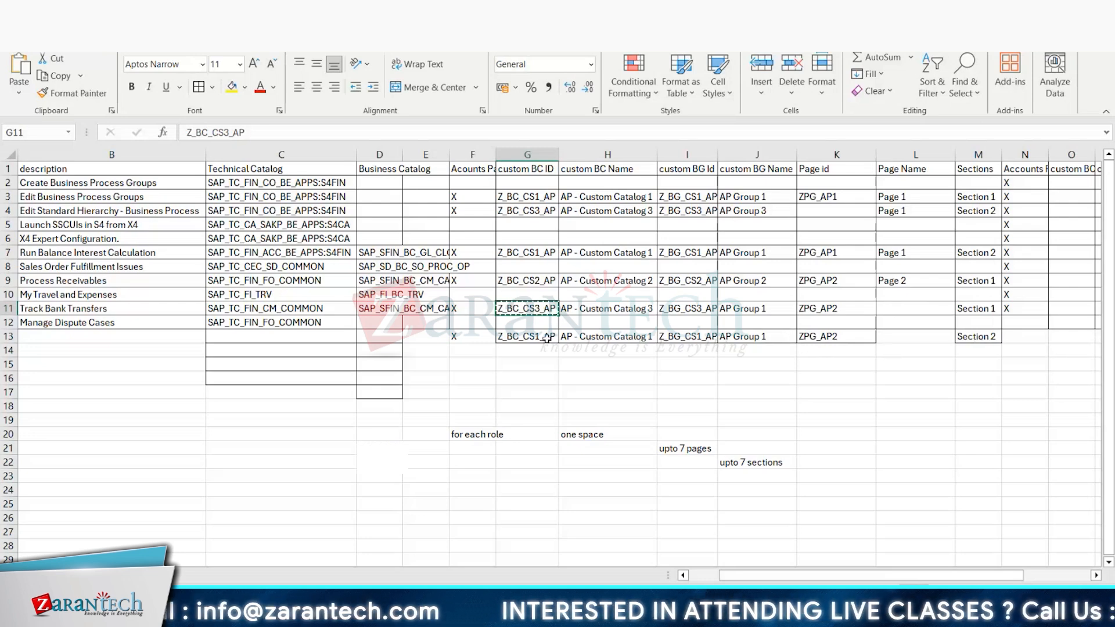
key("alt+Tab")
left_click(1072, 215)
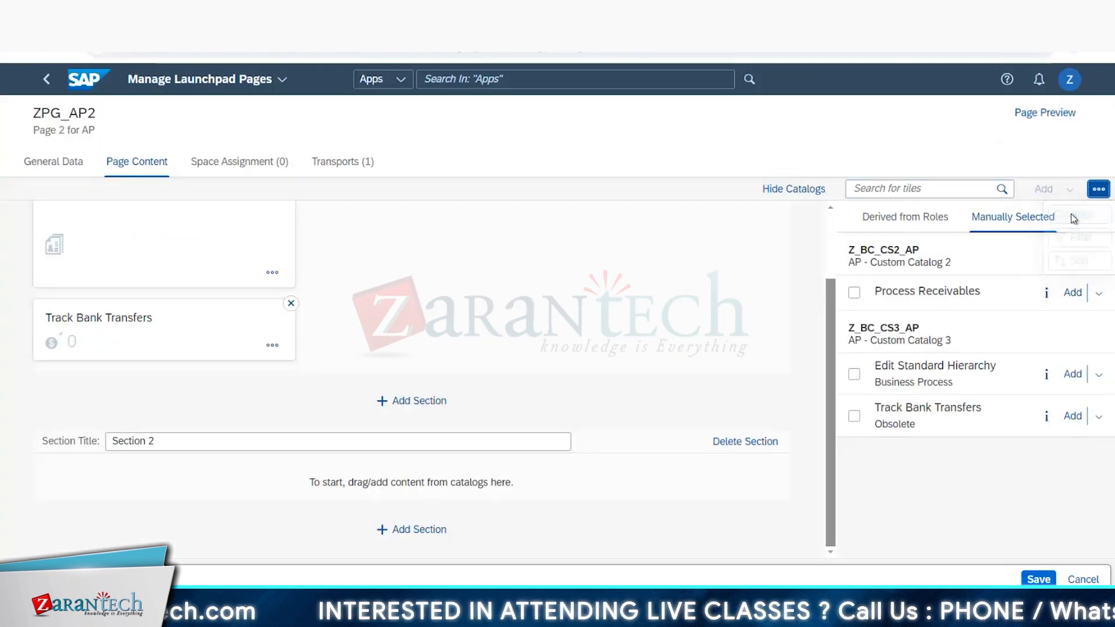
left_click(707, 120)
left_click(644, 569)
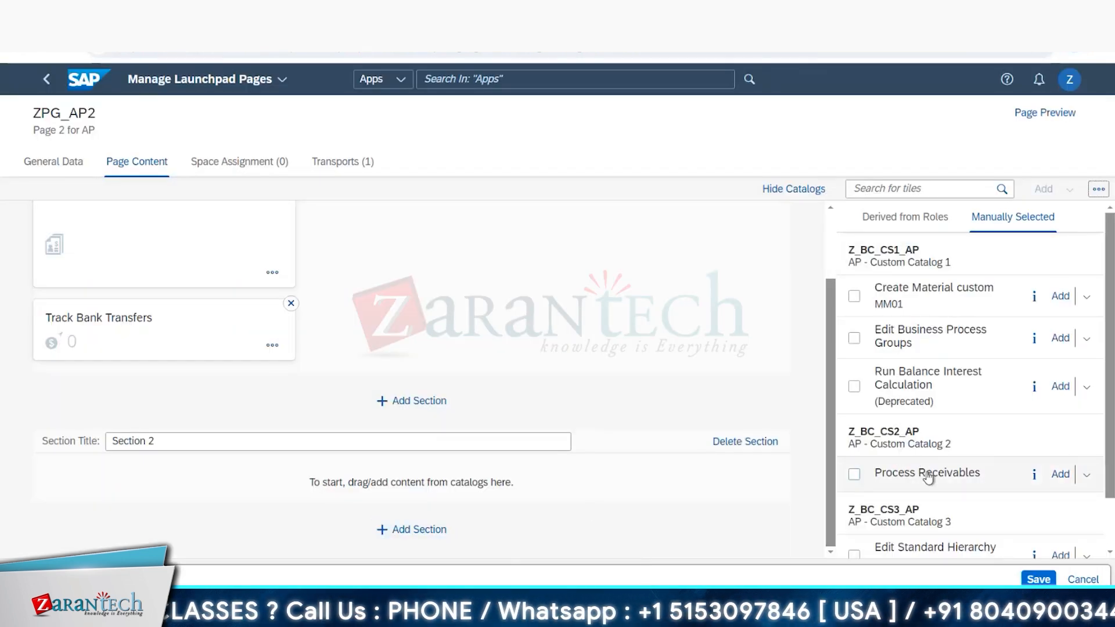
Step: Place the Process Receivables app from AP - Custom Catalog 2 in Section 2 as a tile and save page ZPG_AP2
left_click_drag(924, 472, 367, 504)
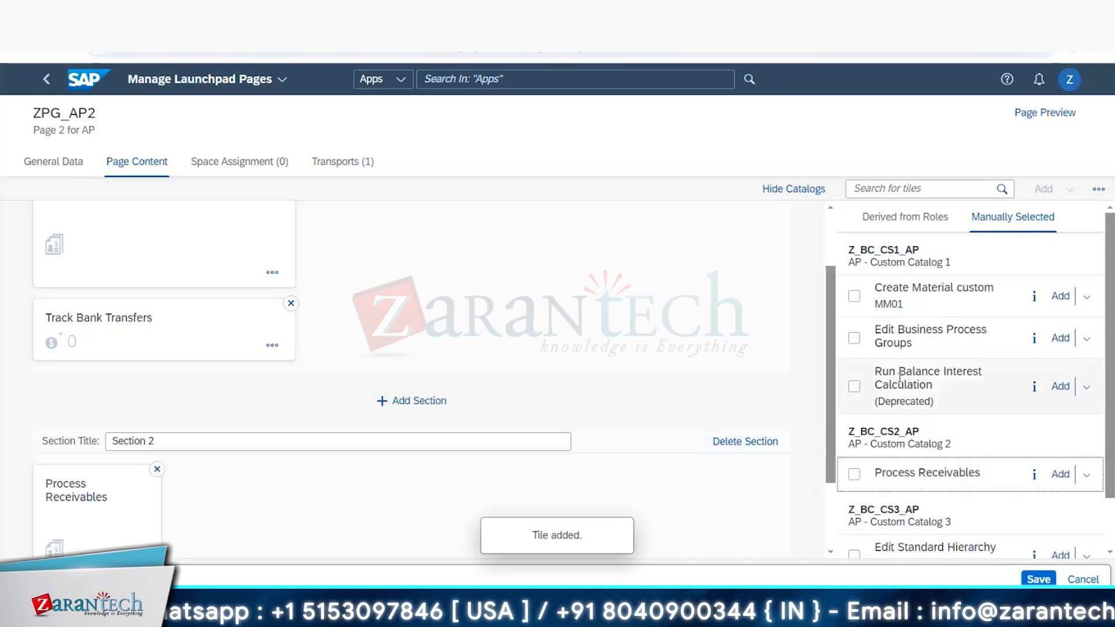
scroll(718, 450, "down", 2)
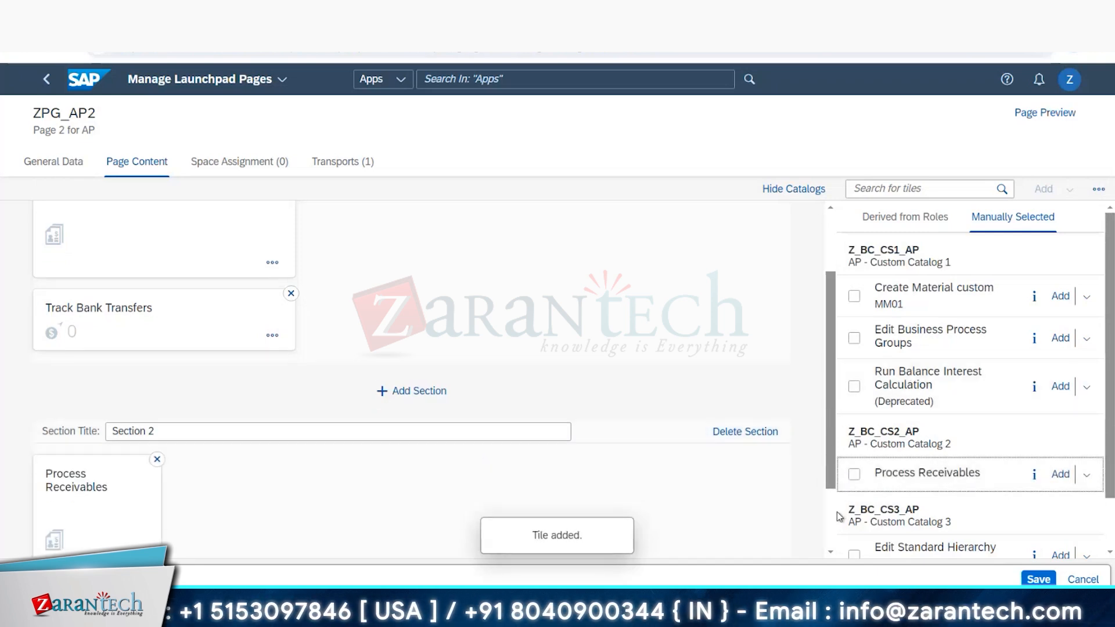
left_click(1038, 578)
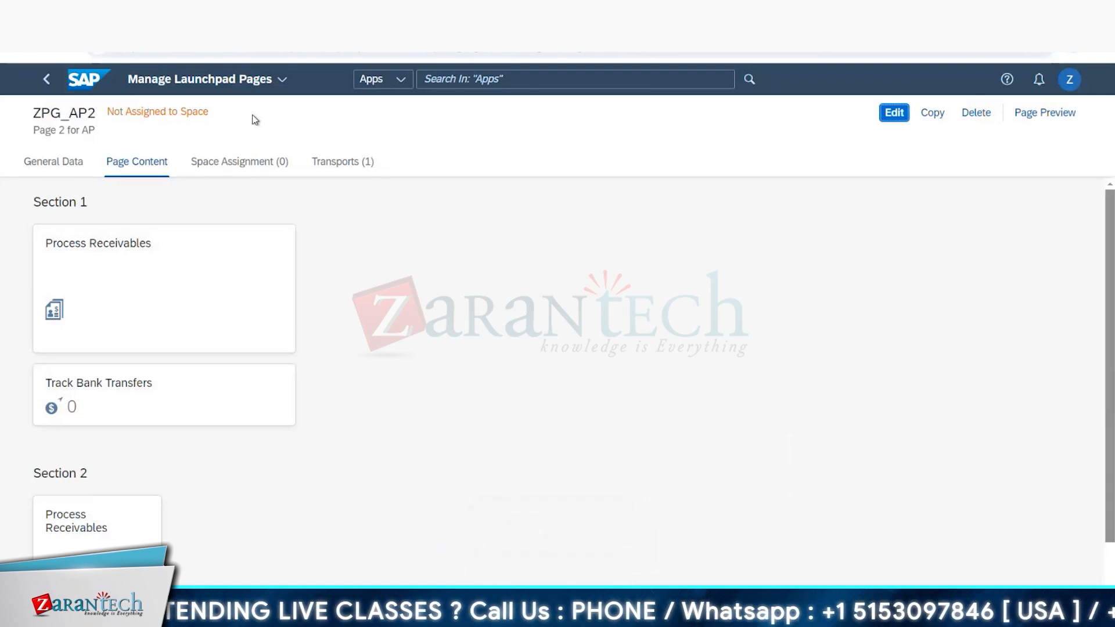
Step: Return to the Fiori Launchpad space, start Manage Launchpad Spaces, and open the details of space ZSP_AP_1
left_click(83, 86)
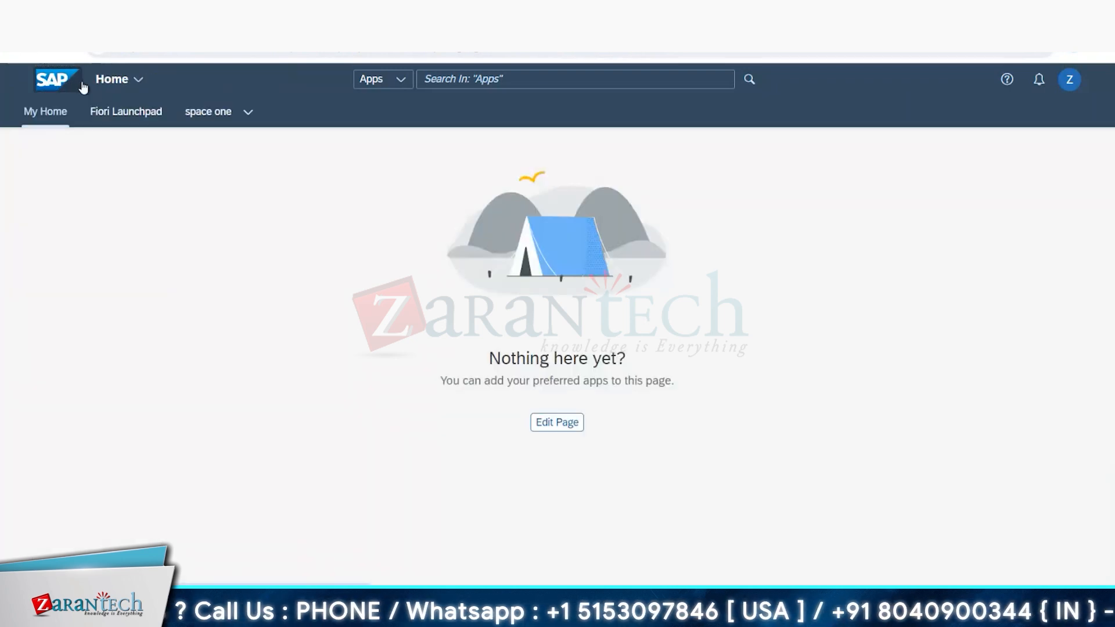
left_click(126, 116)
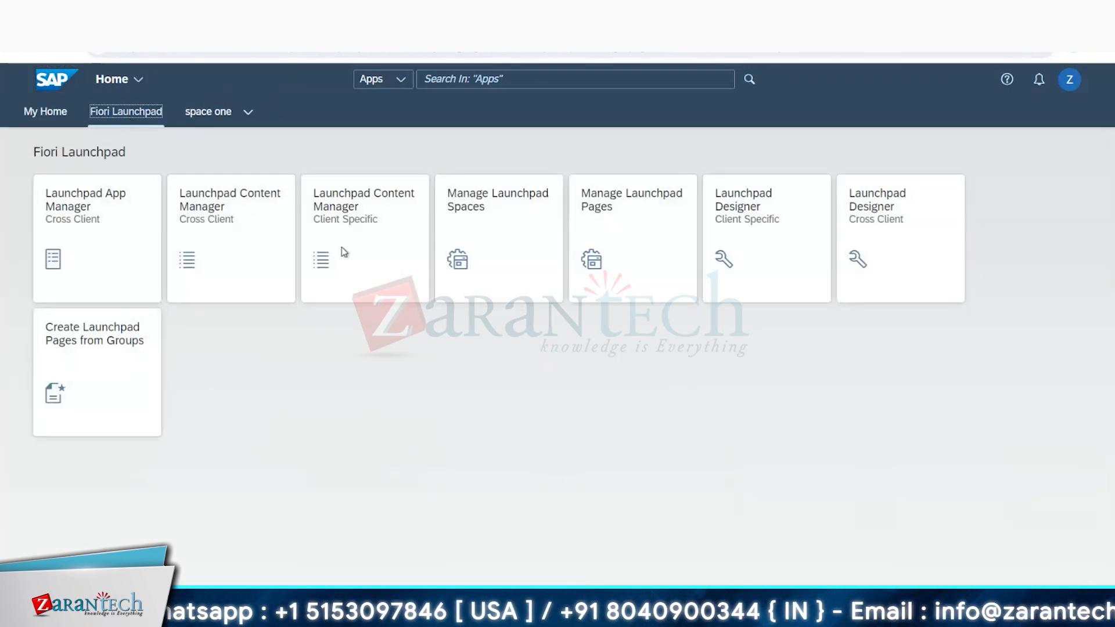
left_click(493, 228)
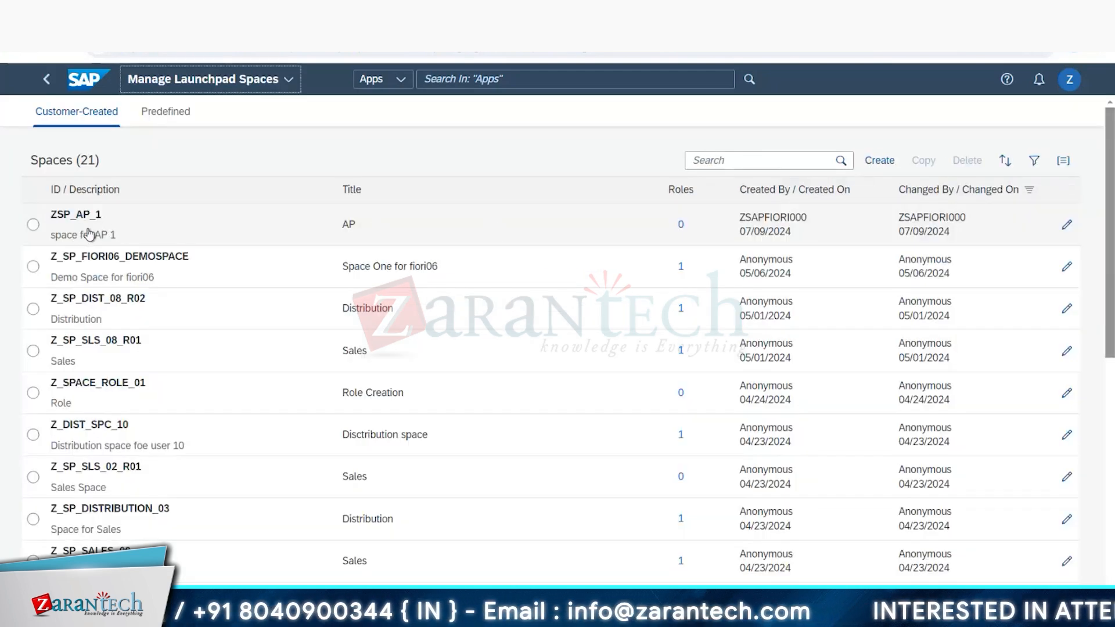
left_click(88, 234)
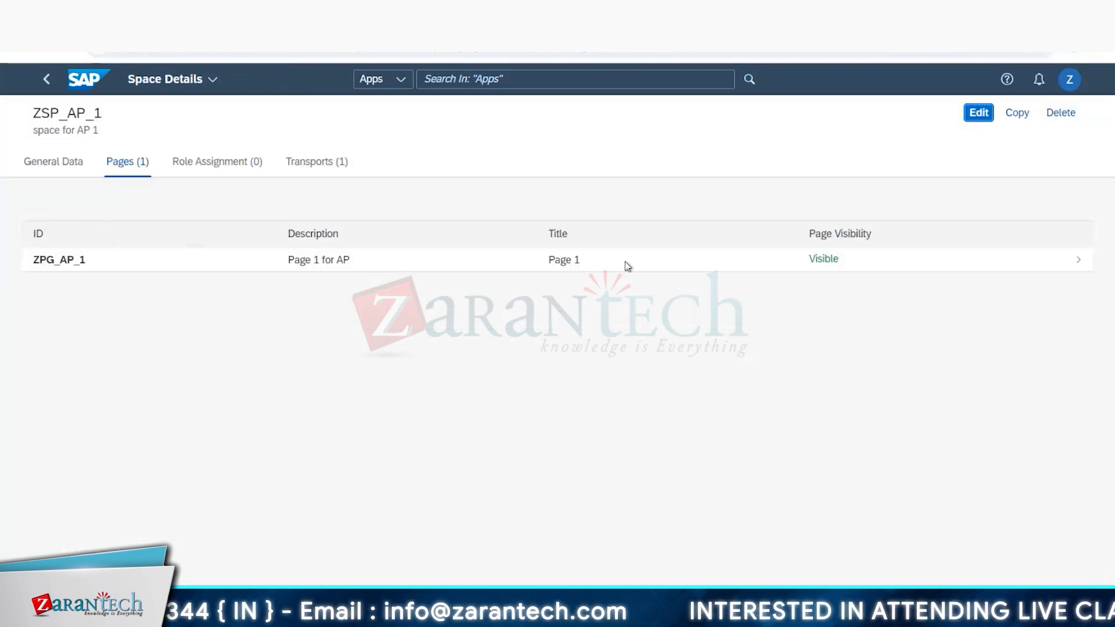
Step: Edit space ZSP_AP_1, find page ZPG_AP2 with the search term "zpg_ap", add it to the space, and save
left_click(976, 114)
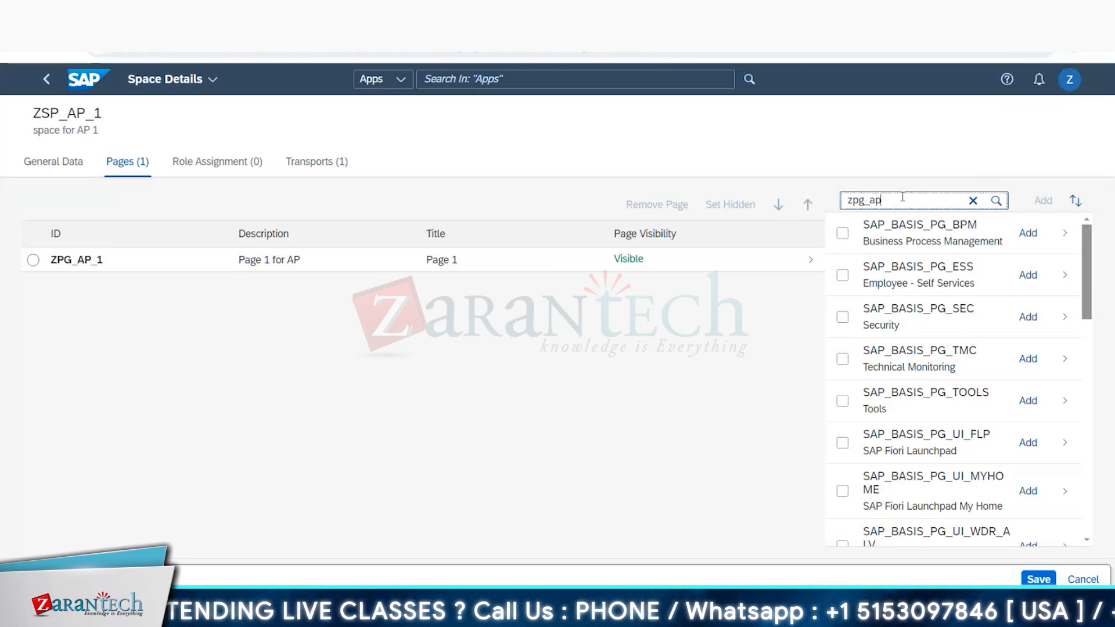
key("Return")
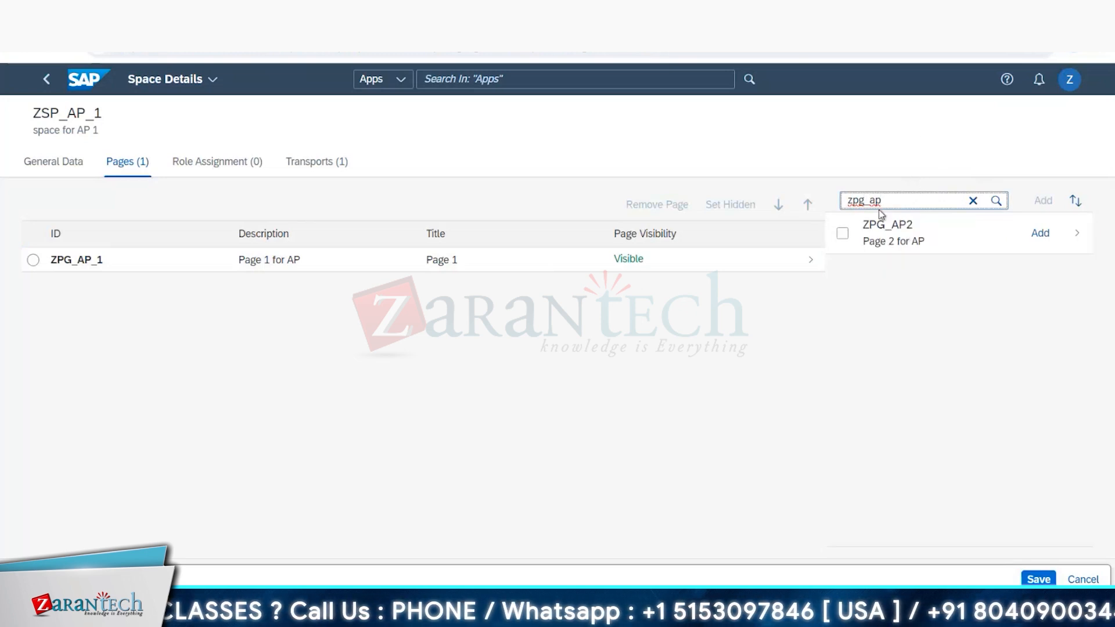
left_click(843, 234)
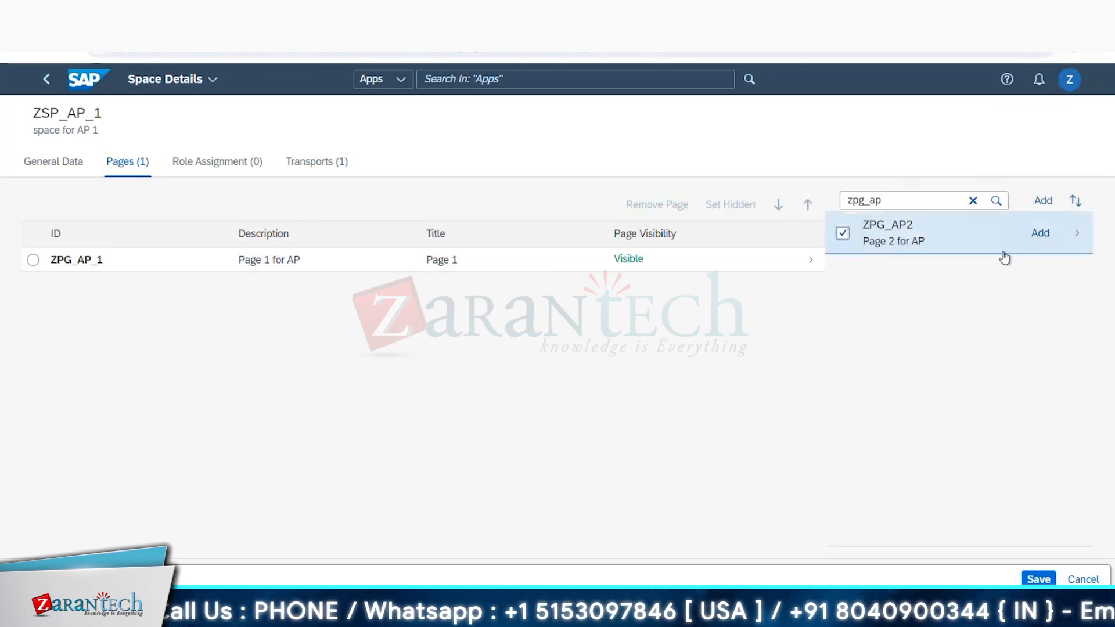
left_click(1040, 234)
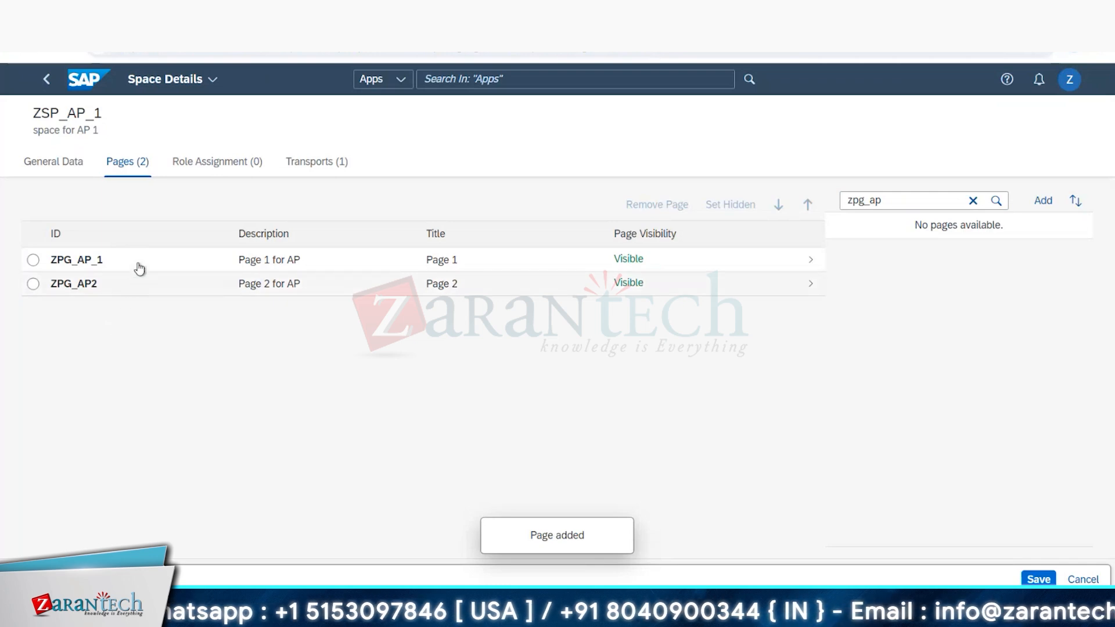
left_click(1038, 578)
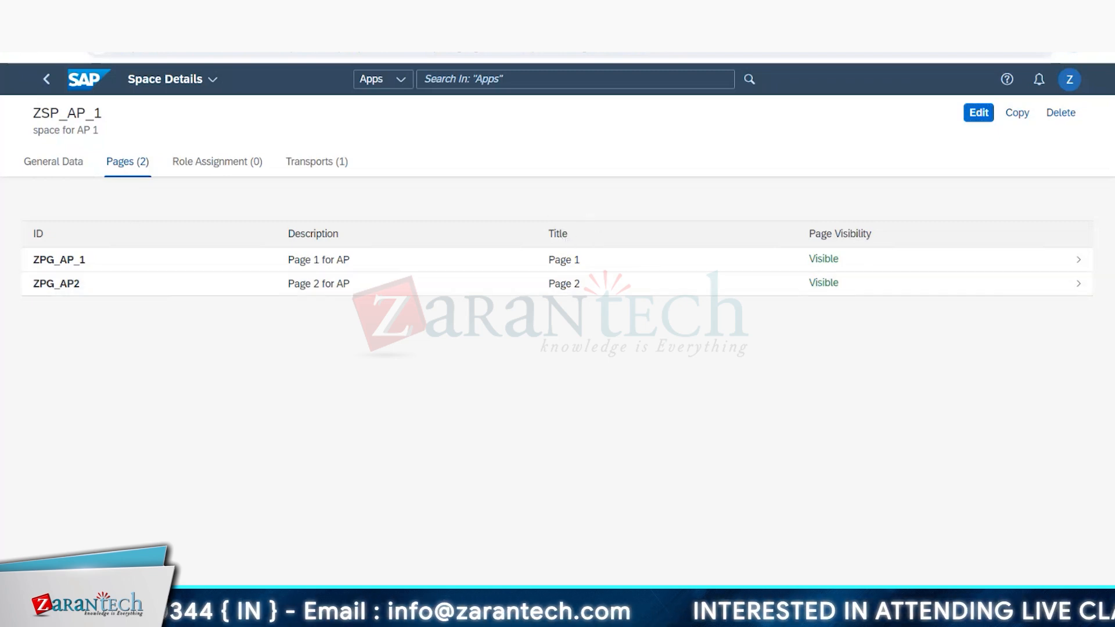
Step: Switch to the SAP Easy Access window, start transaction PFCG, and open role ZBR_AP for changing at its role menu
mouse_move(232, 614)
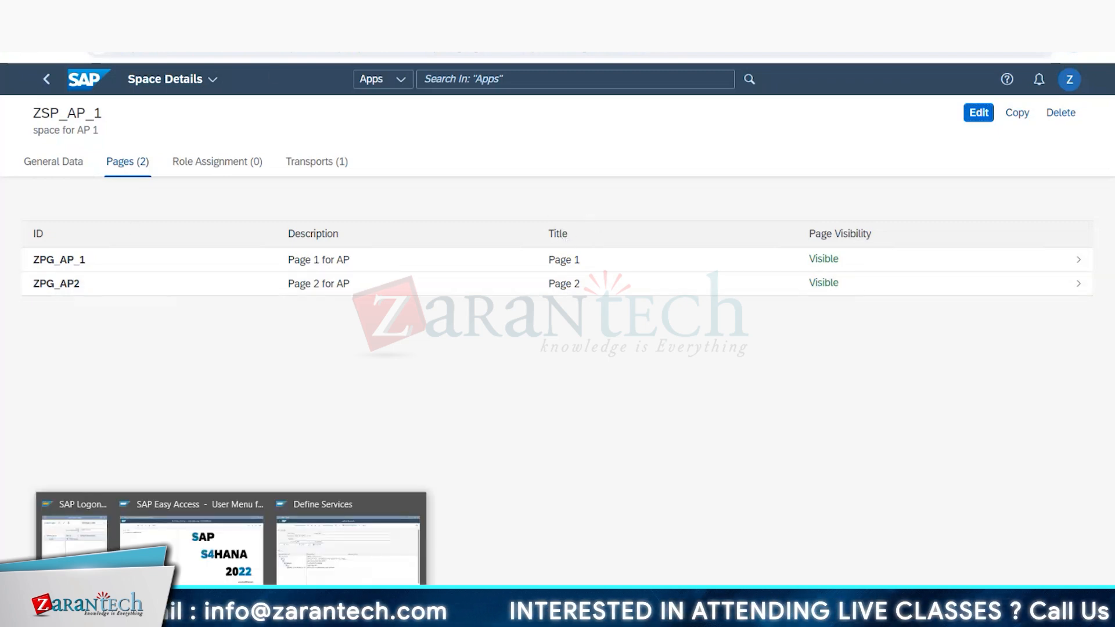
left_click(189, 534)
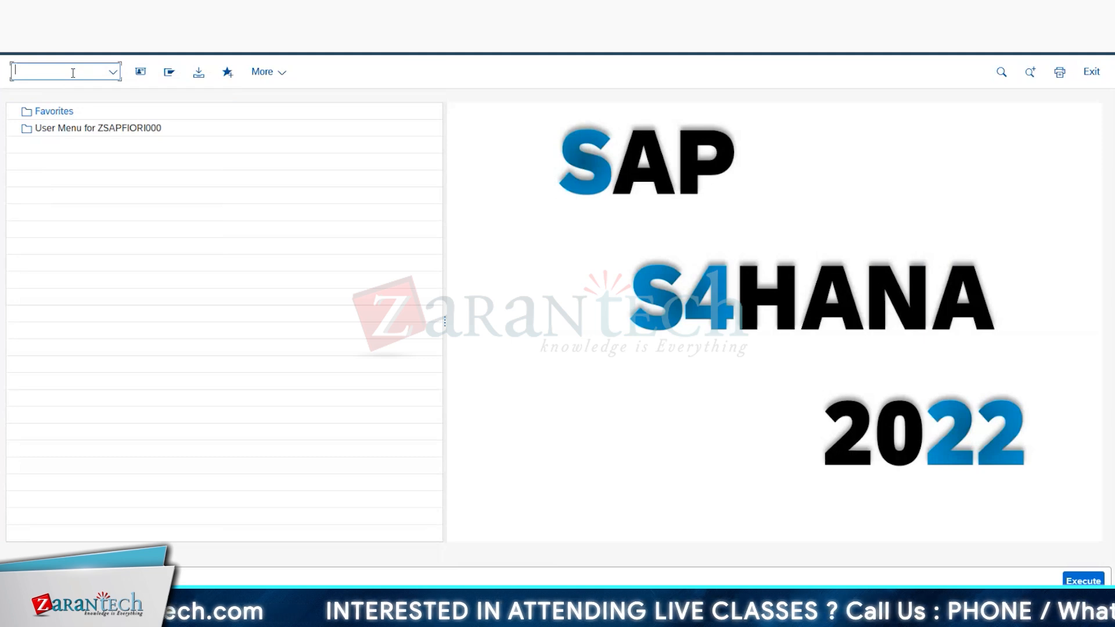
type("pfcg")
key("Return")
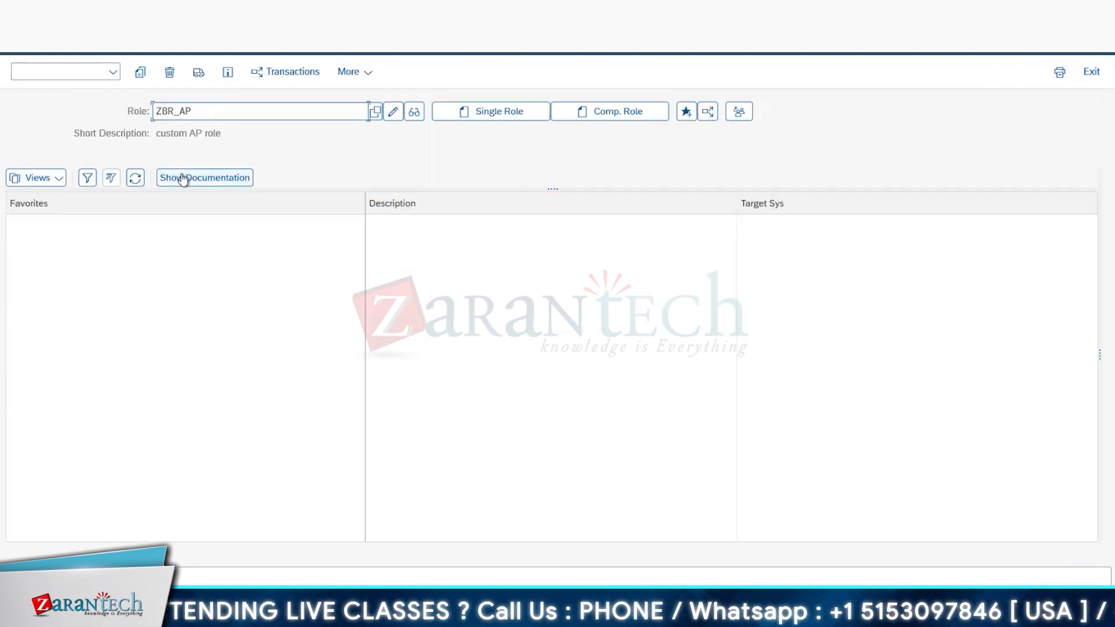
left_click(393, 112)
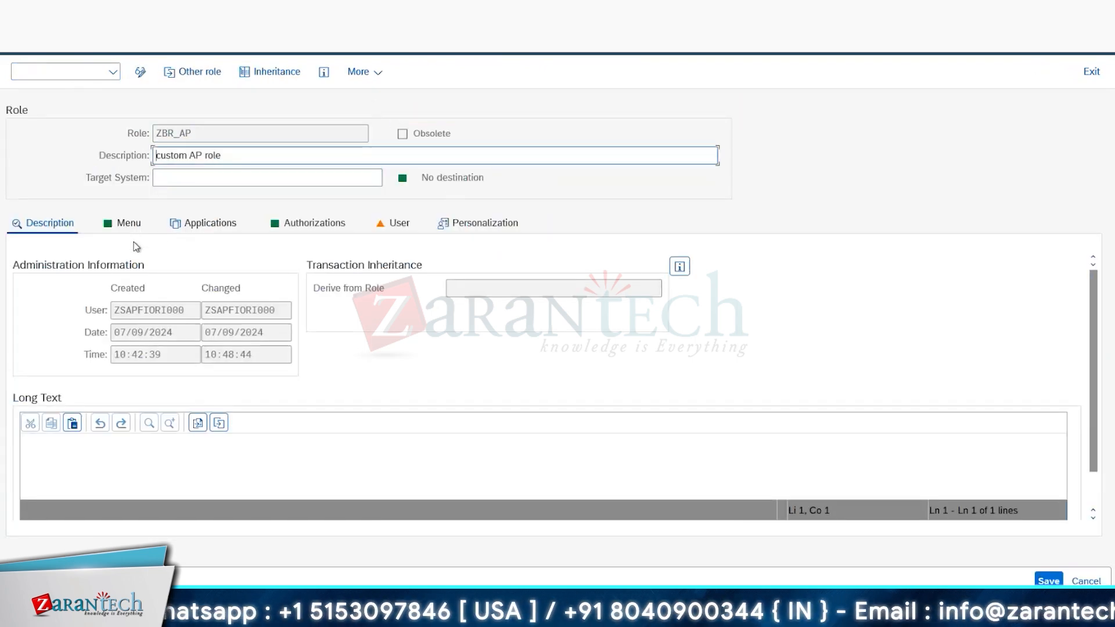
left_click(134, 222)
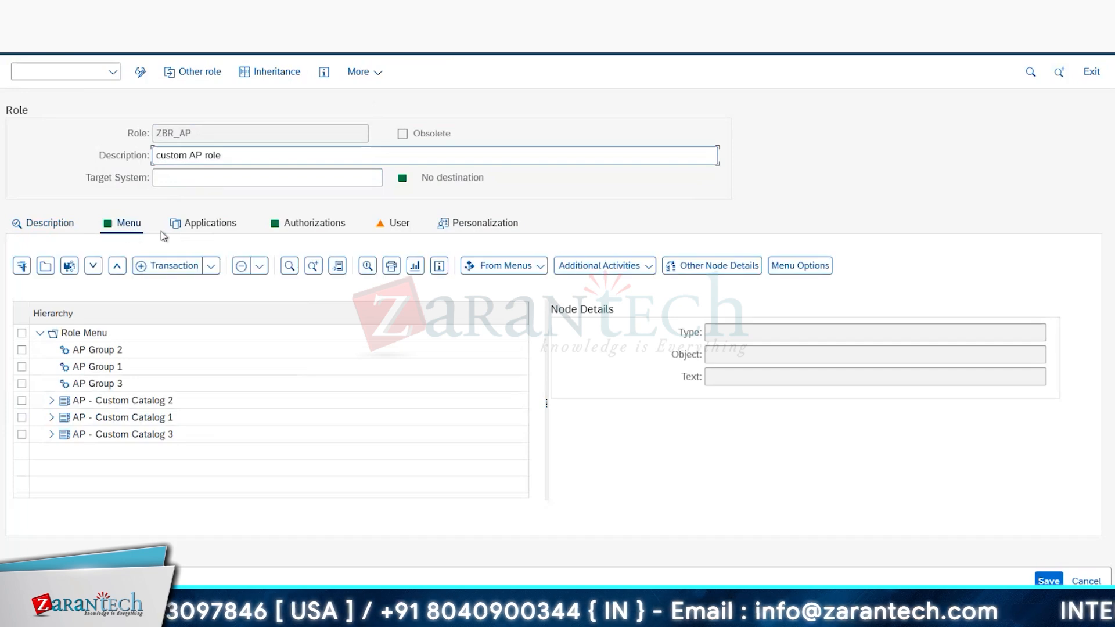
Step: Add SAP Fiori Launchpad space ZSP_AP_1 to the role menu of ZBR_AP and save the role
left_click(211, 267)
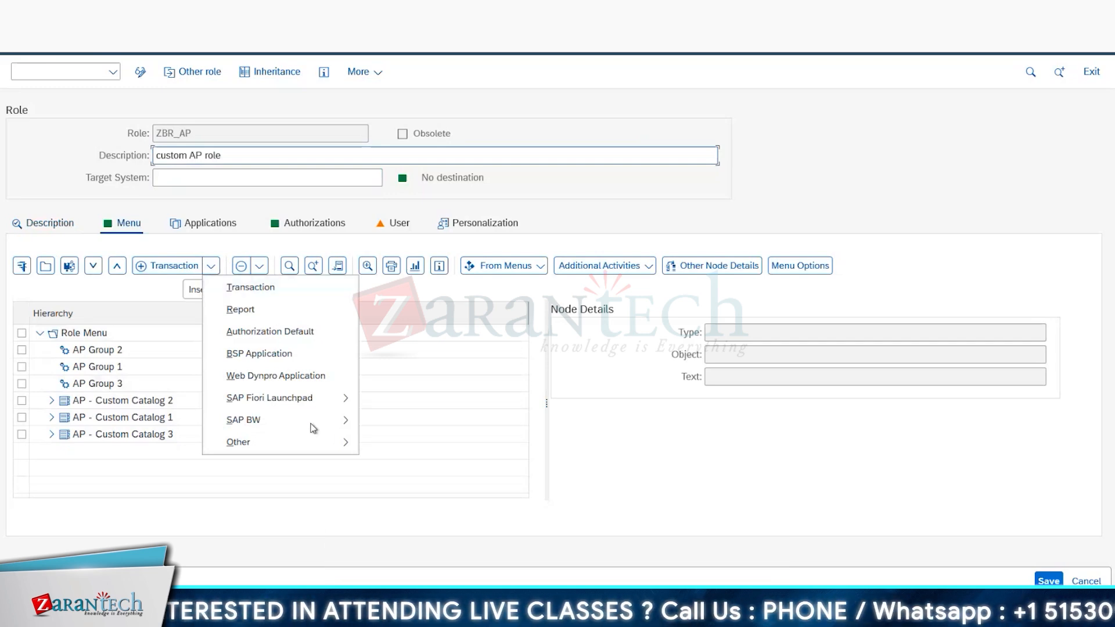
mouse_move(295, 402)
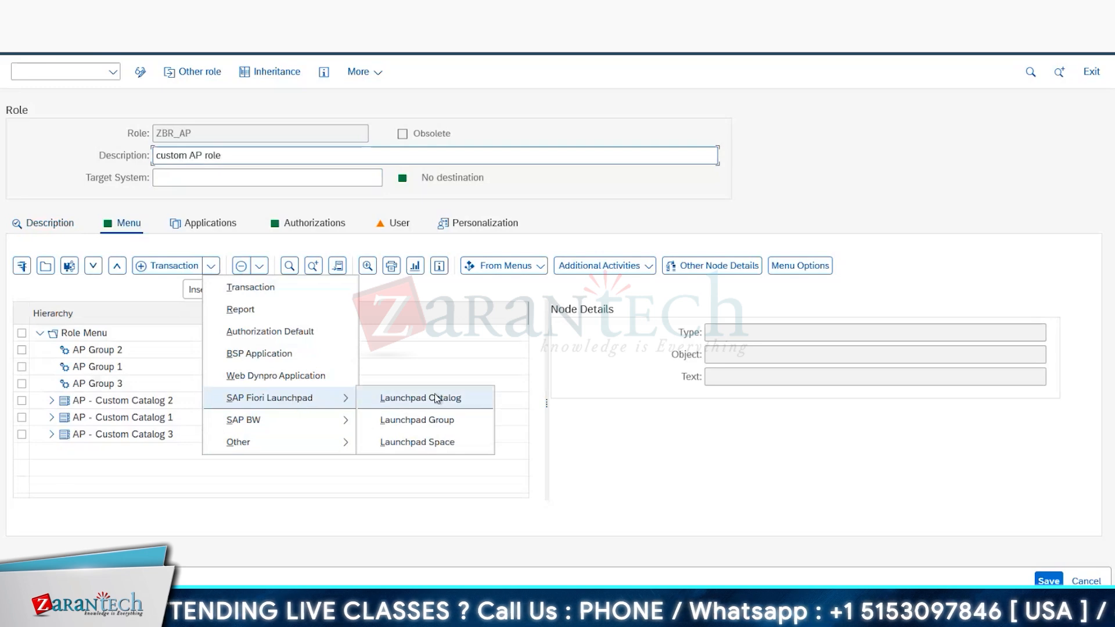
left_click(421, 442)
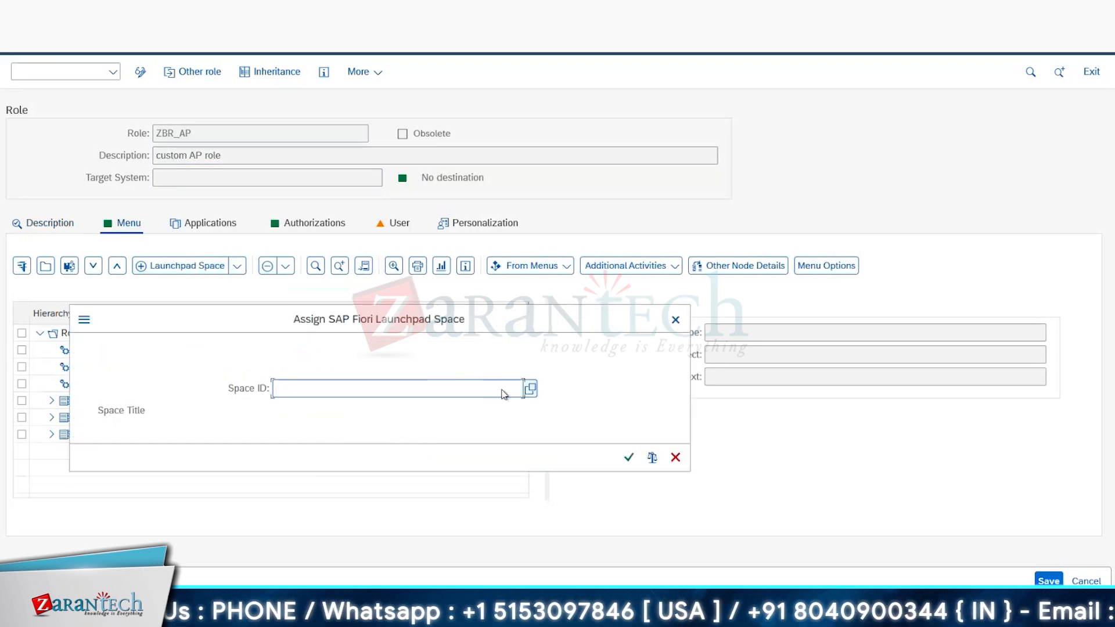
type("z")
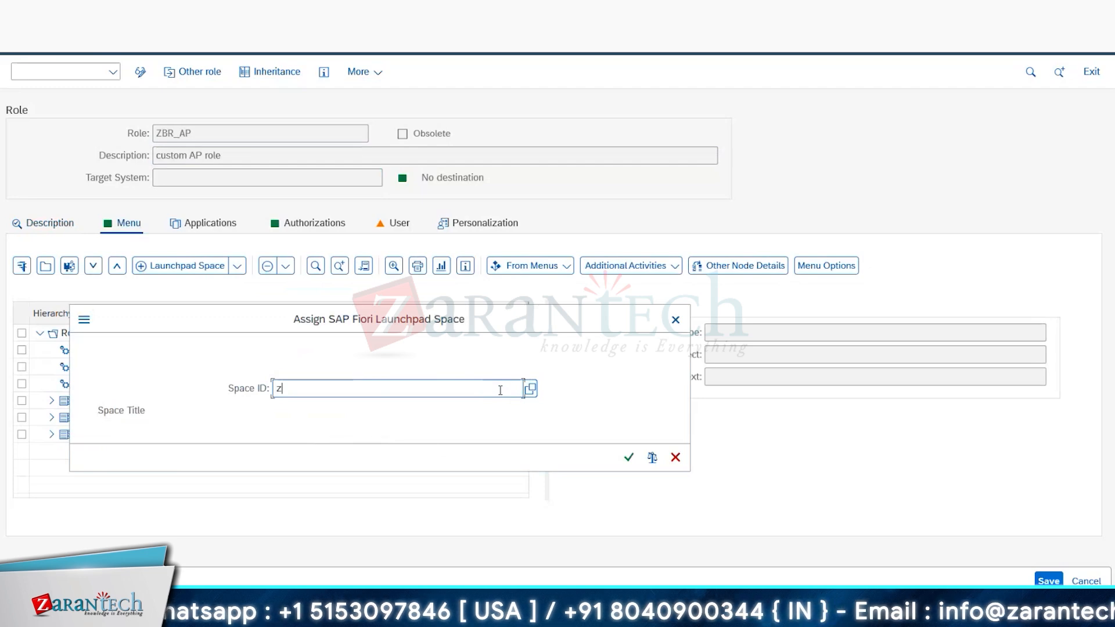
type("sp")
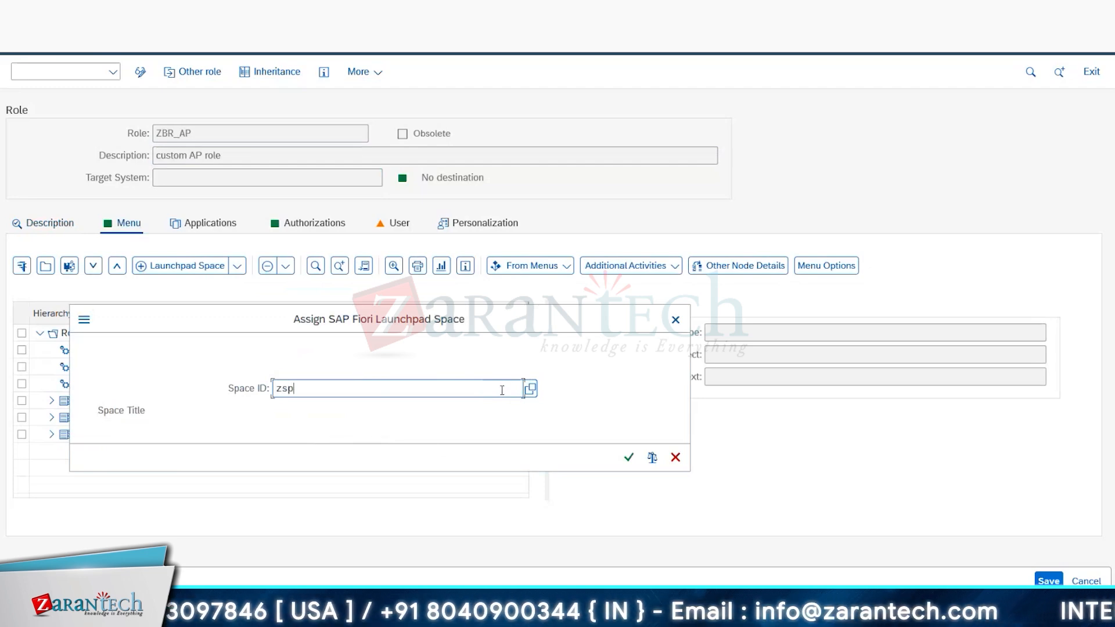
type("_ap")
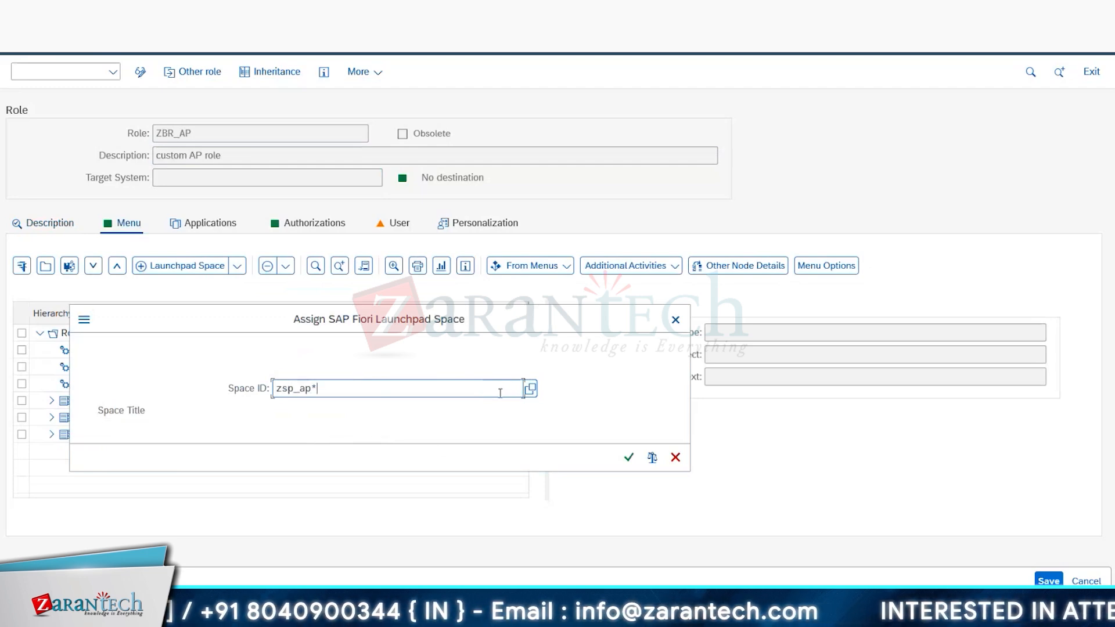
type("*")
key("Return")
key("Return")
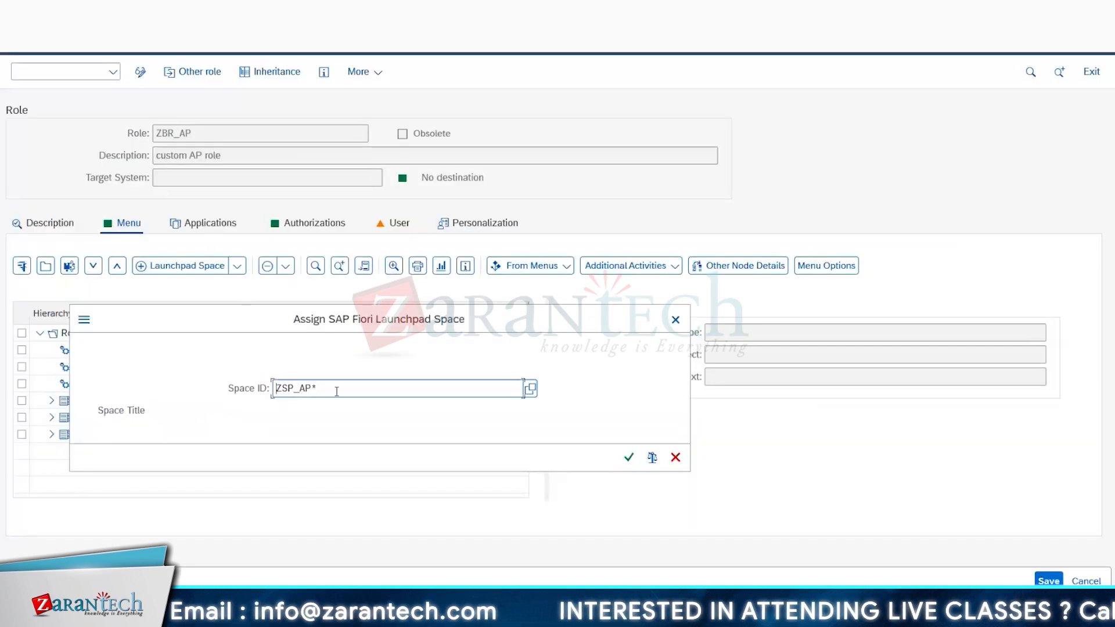
key("BackSpace")
type("_1")
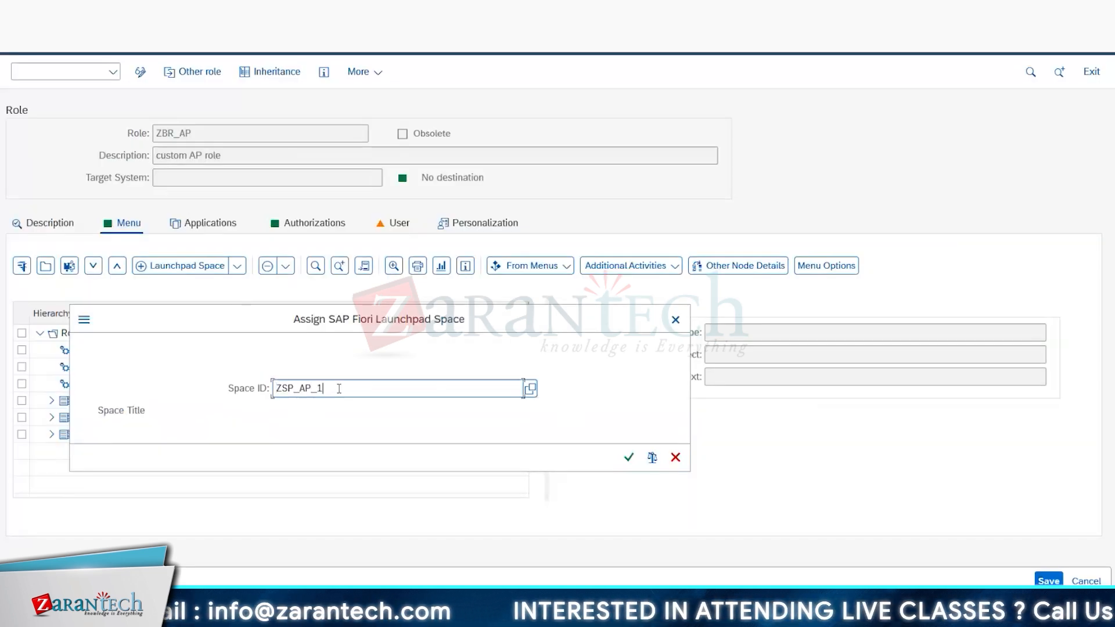
key("Return")
left_click(628, 457)
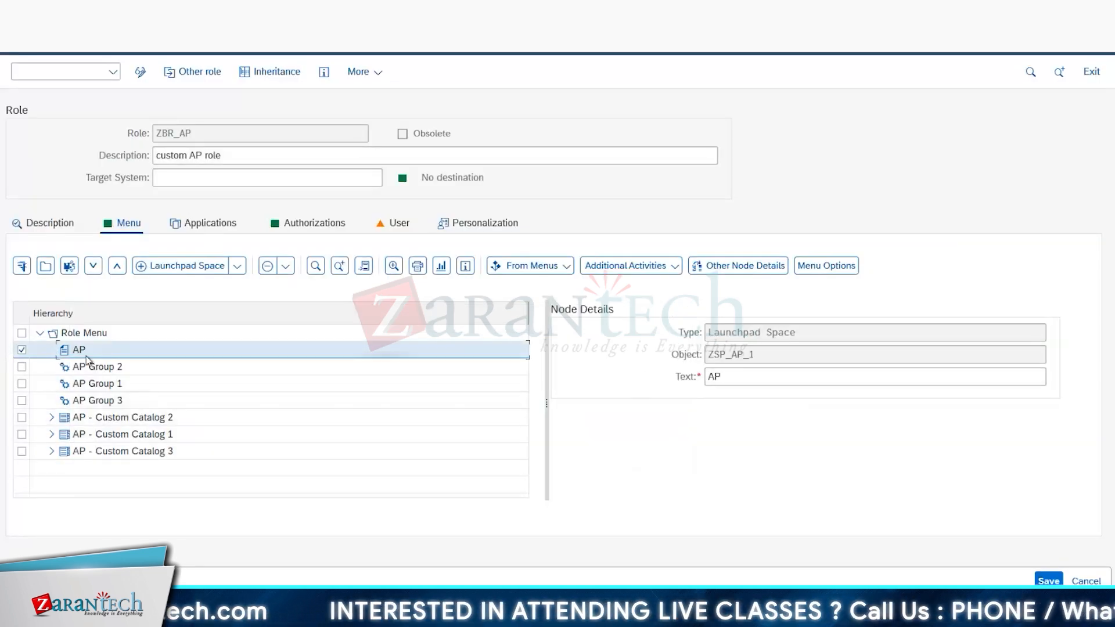
left_click(1060, 580)
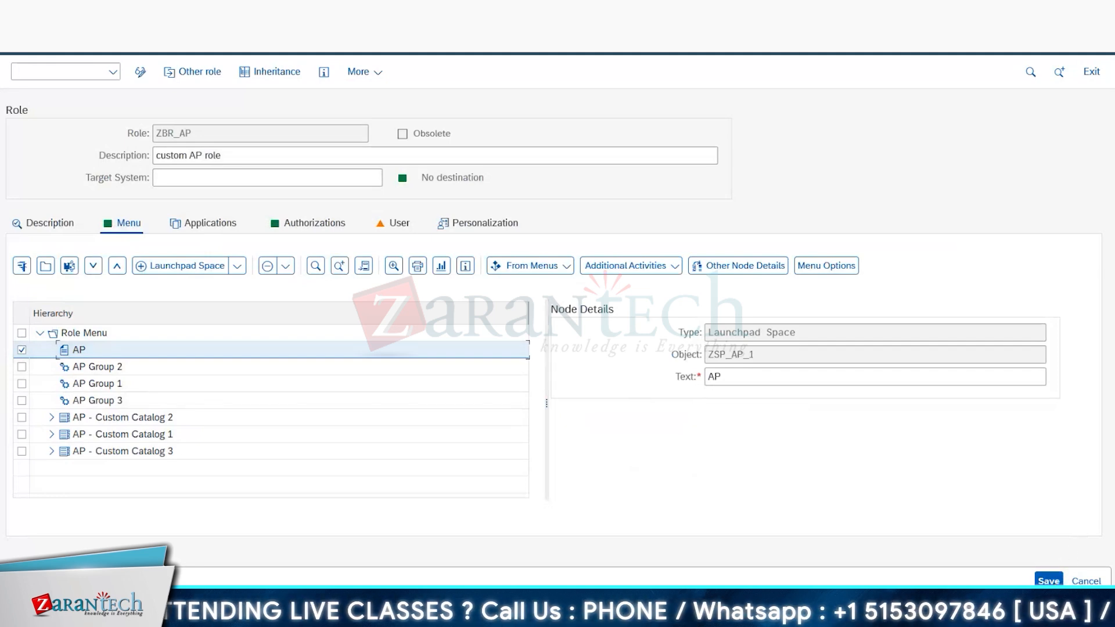
Step: Switch to the Fiori launchpad in Chrome, reload it, and show the page list of the AP space
key("alt+Tab")
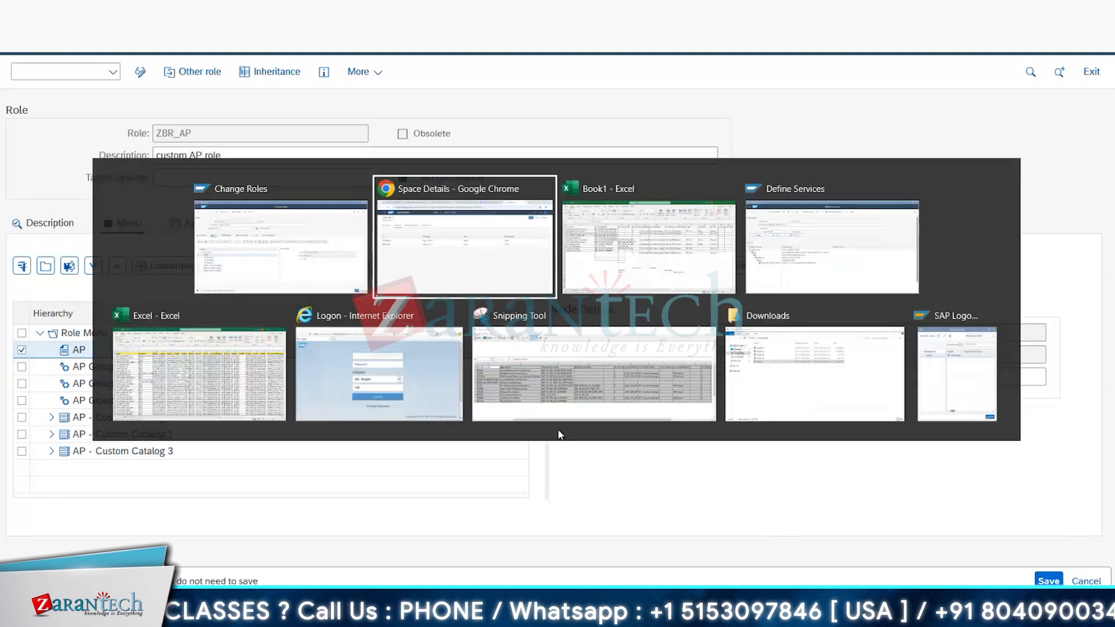
key("F5")
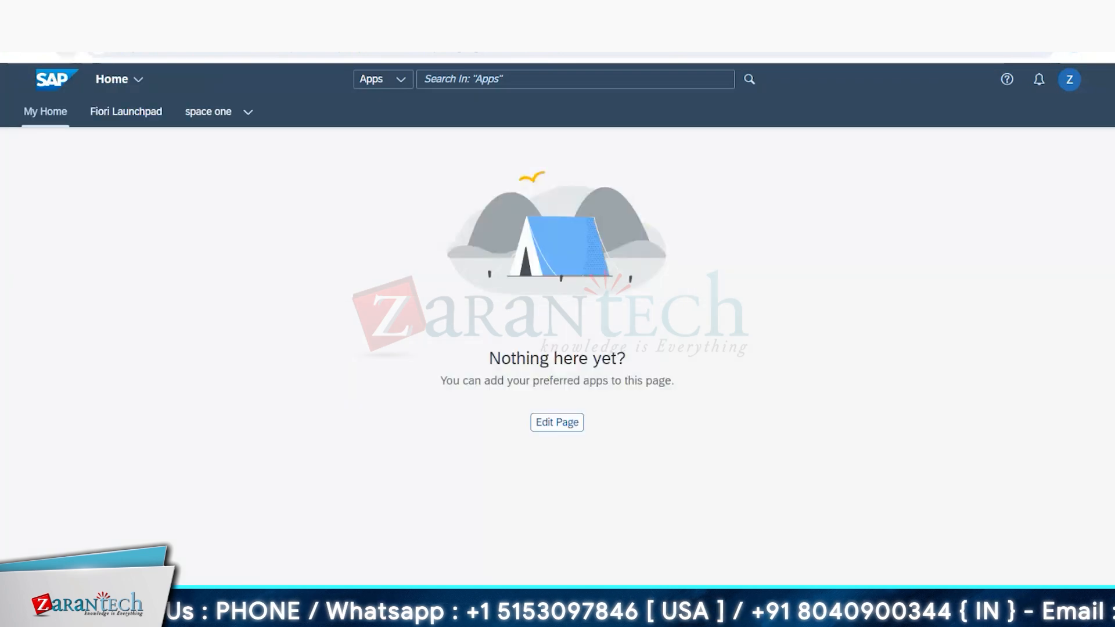
left_click(122, 113)
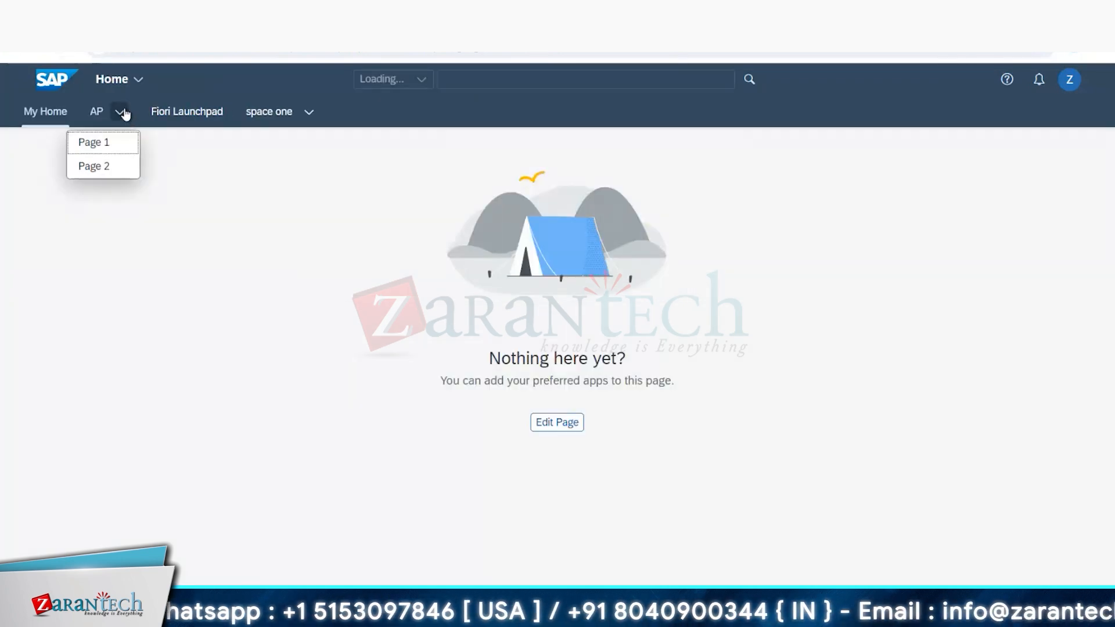